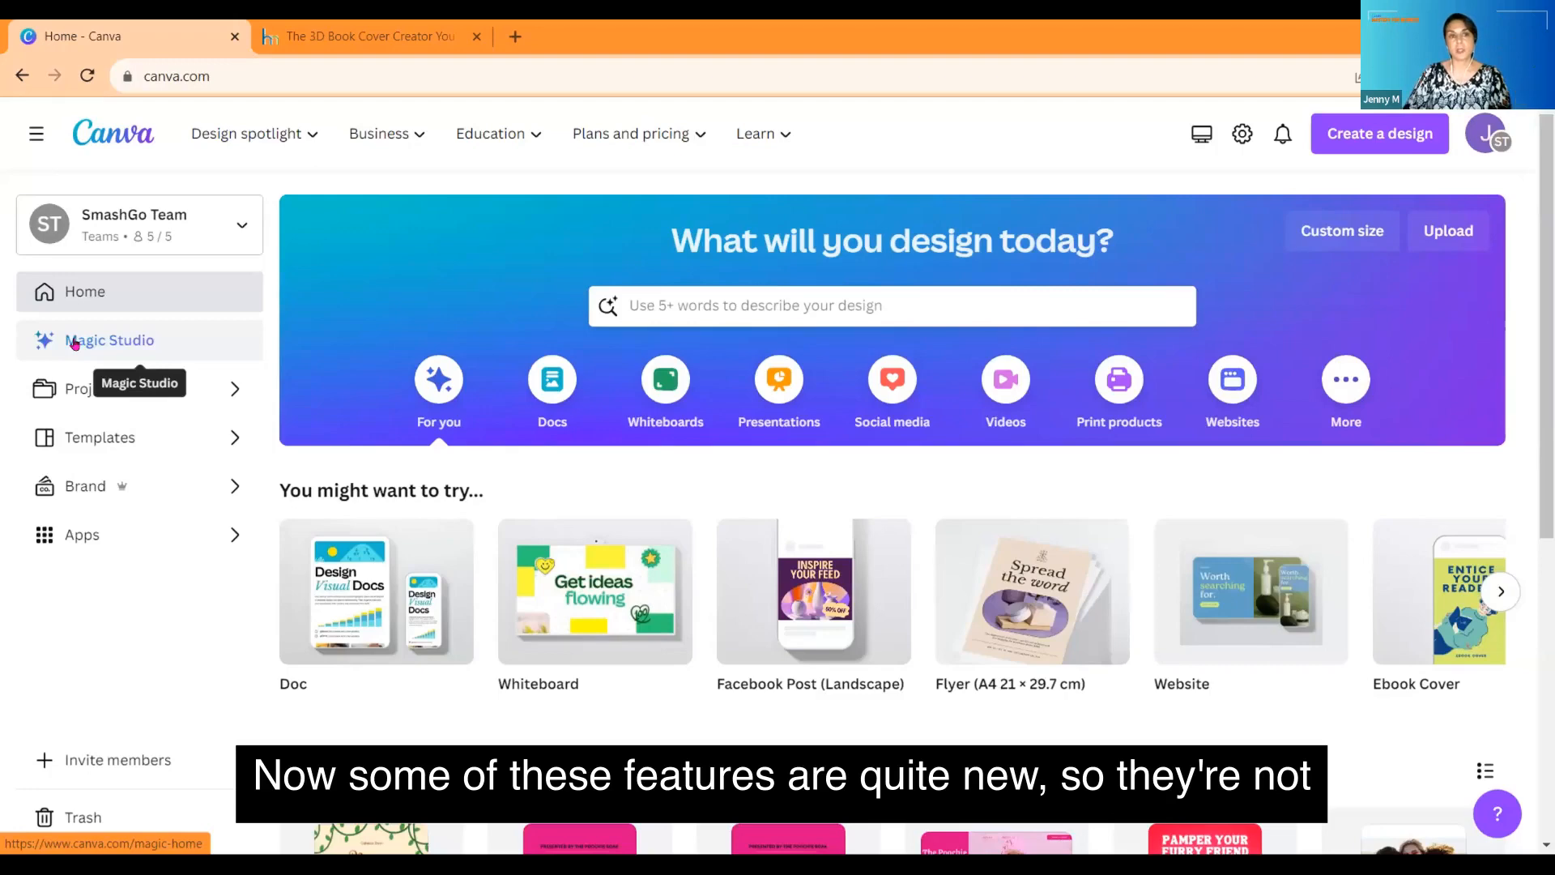
# Step: Open Magic Studio and bring up the introduction to the general Magic Design tool
pyautogui.click(75, 344)
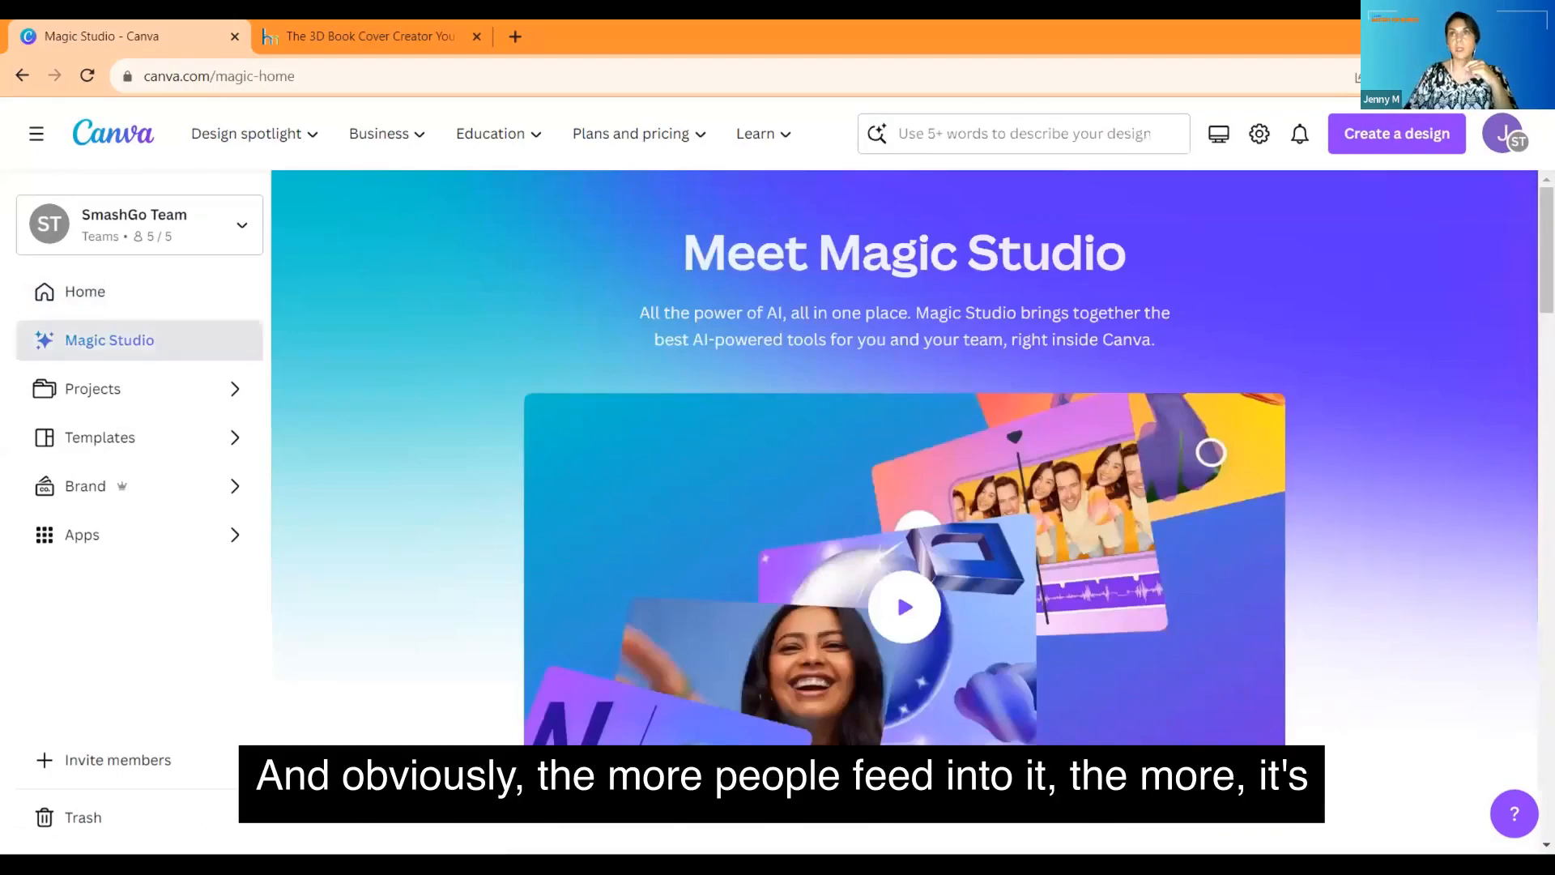
pyautogui.moveTo(639, 134)
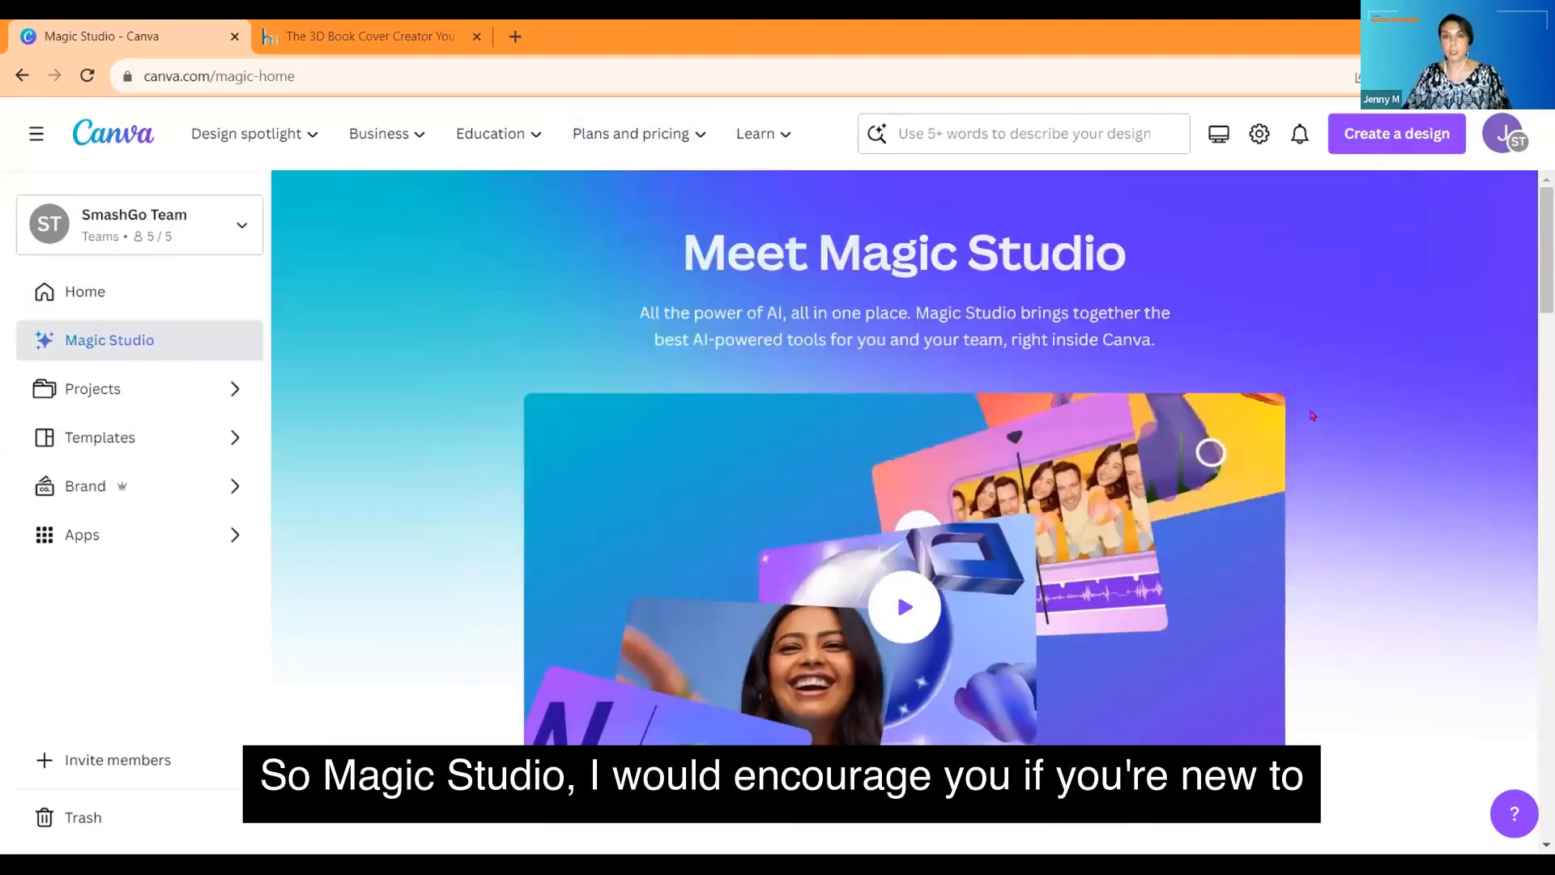
pyautogui.scroll(-1, 1313, 415)
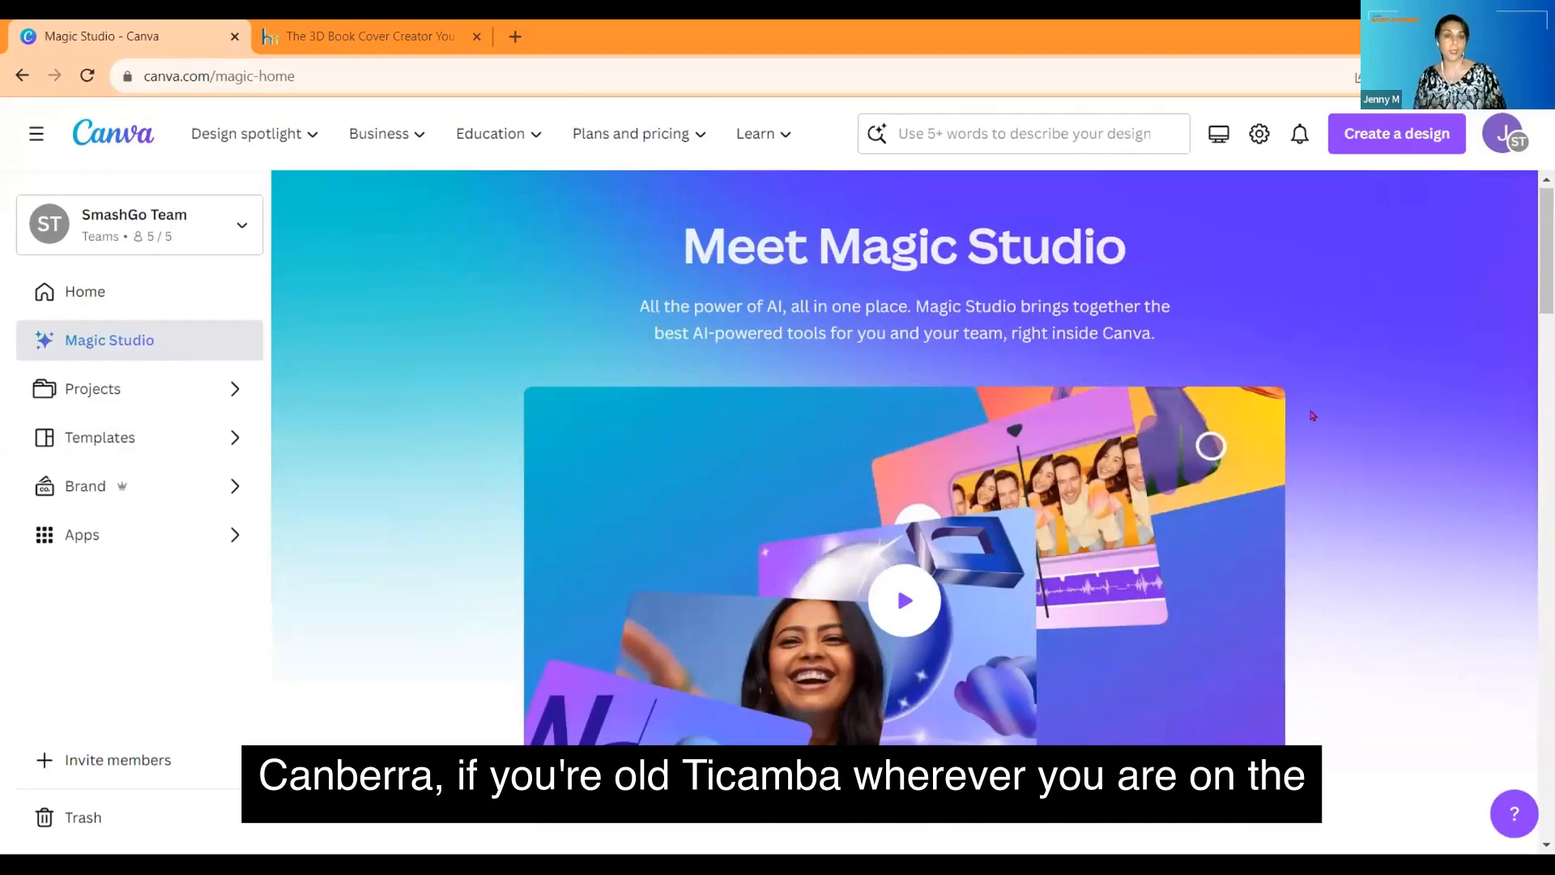
pyautogui.scroll(-1, 1313, 414)
pyautogui.scroll(-3, 1291, 413)
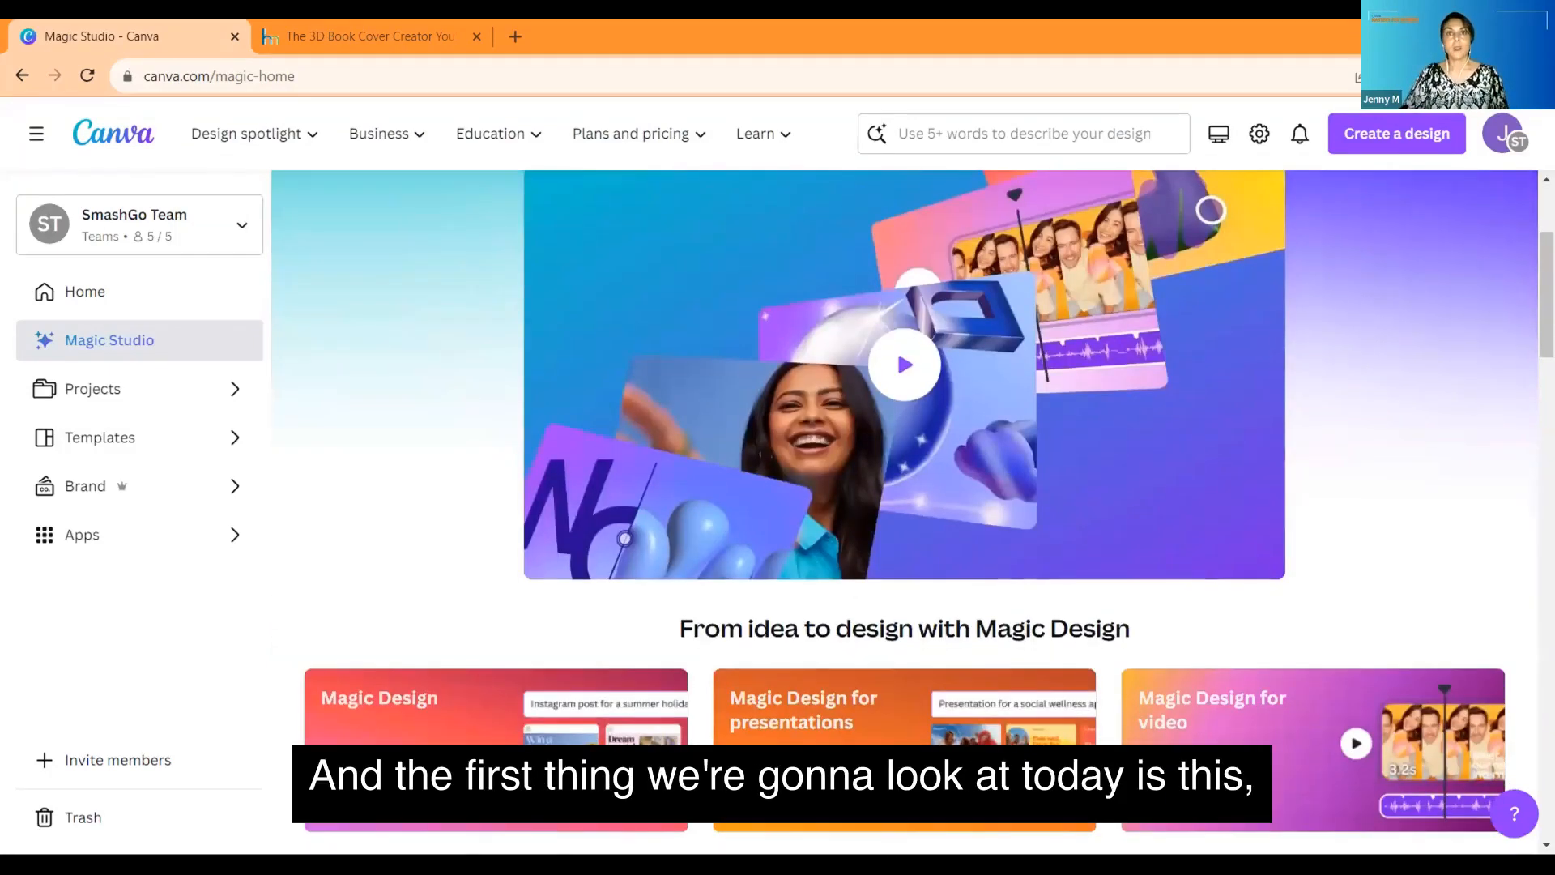
pyautogui.scroll(-1, 1316, 416)
pyautogui.scroll(-3, 1312, 413)
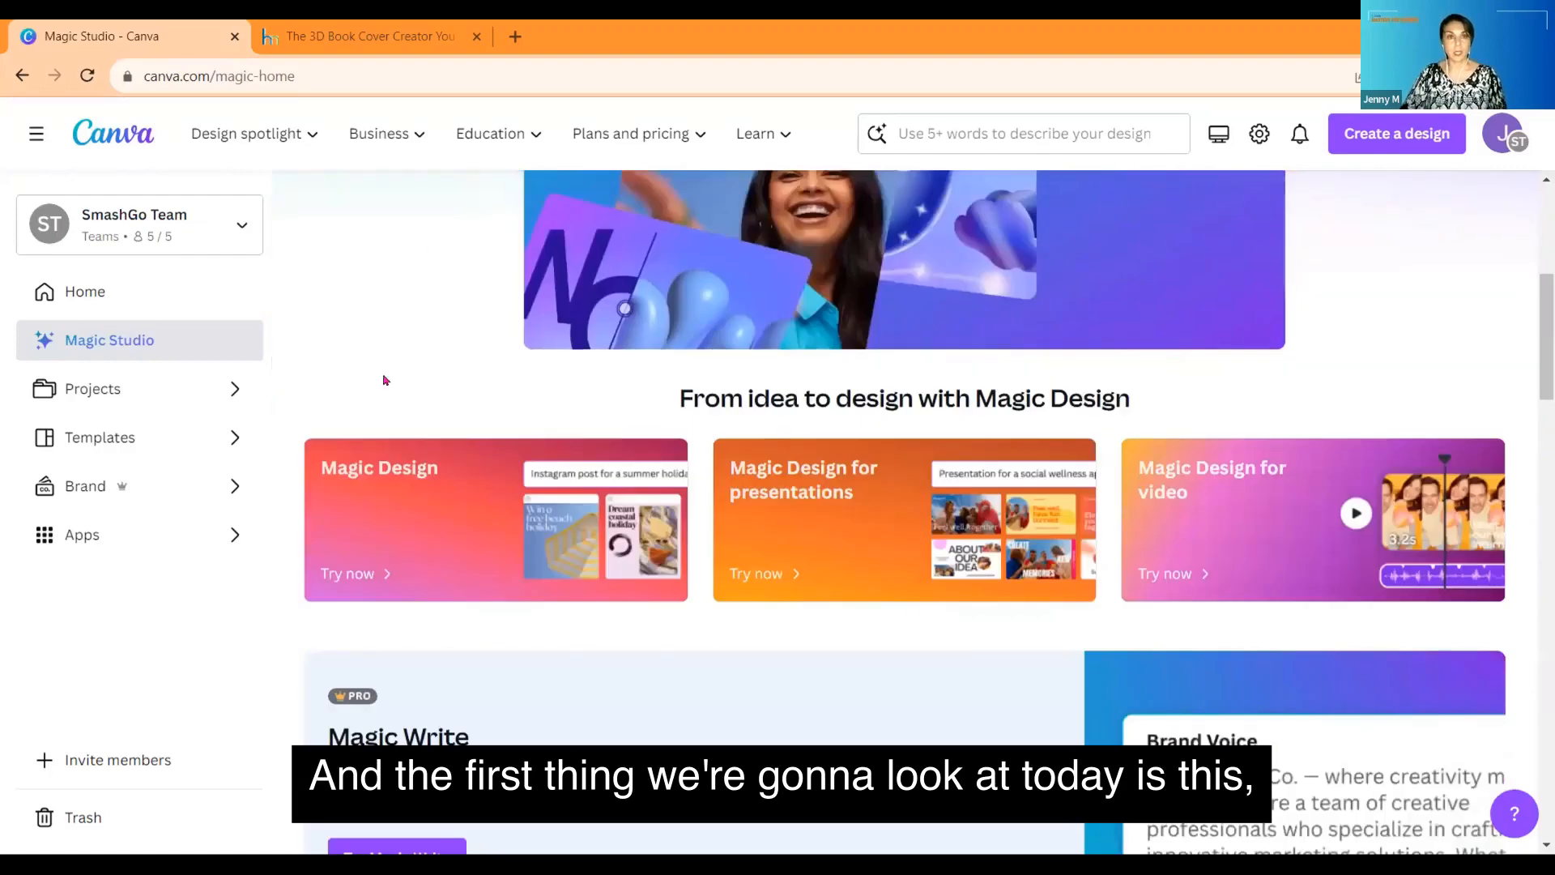
pyautogui.click(443, 531)
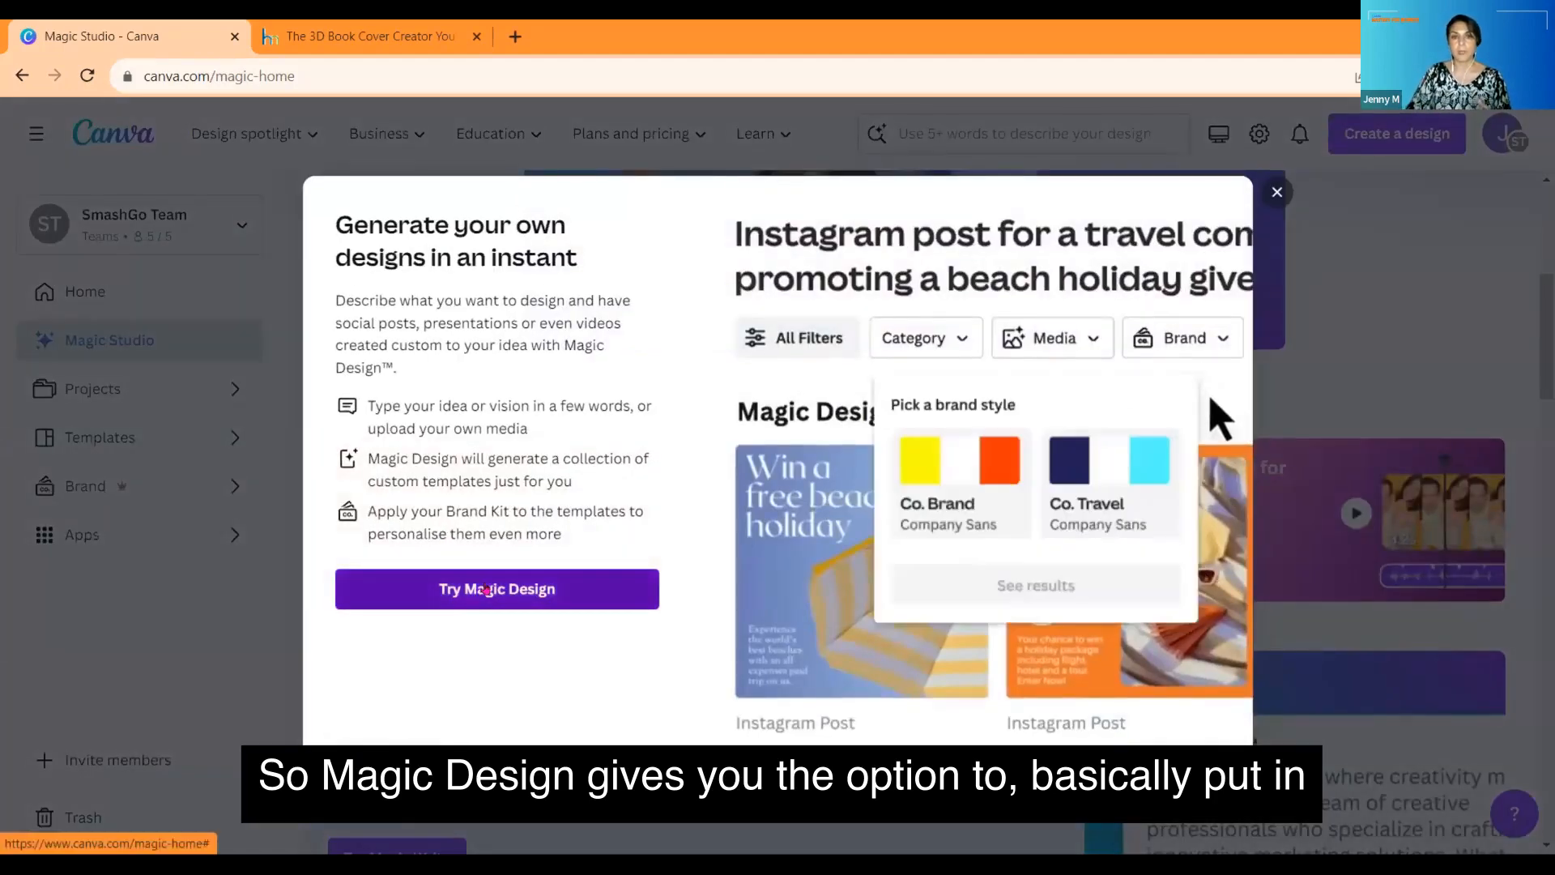
# Step: Generate Magic Design templates from the prompt "Instagram post to promote my new book"
pyautogui.click(950, 130)
pyautogui.click(950, 130)
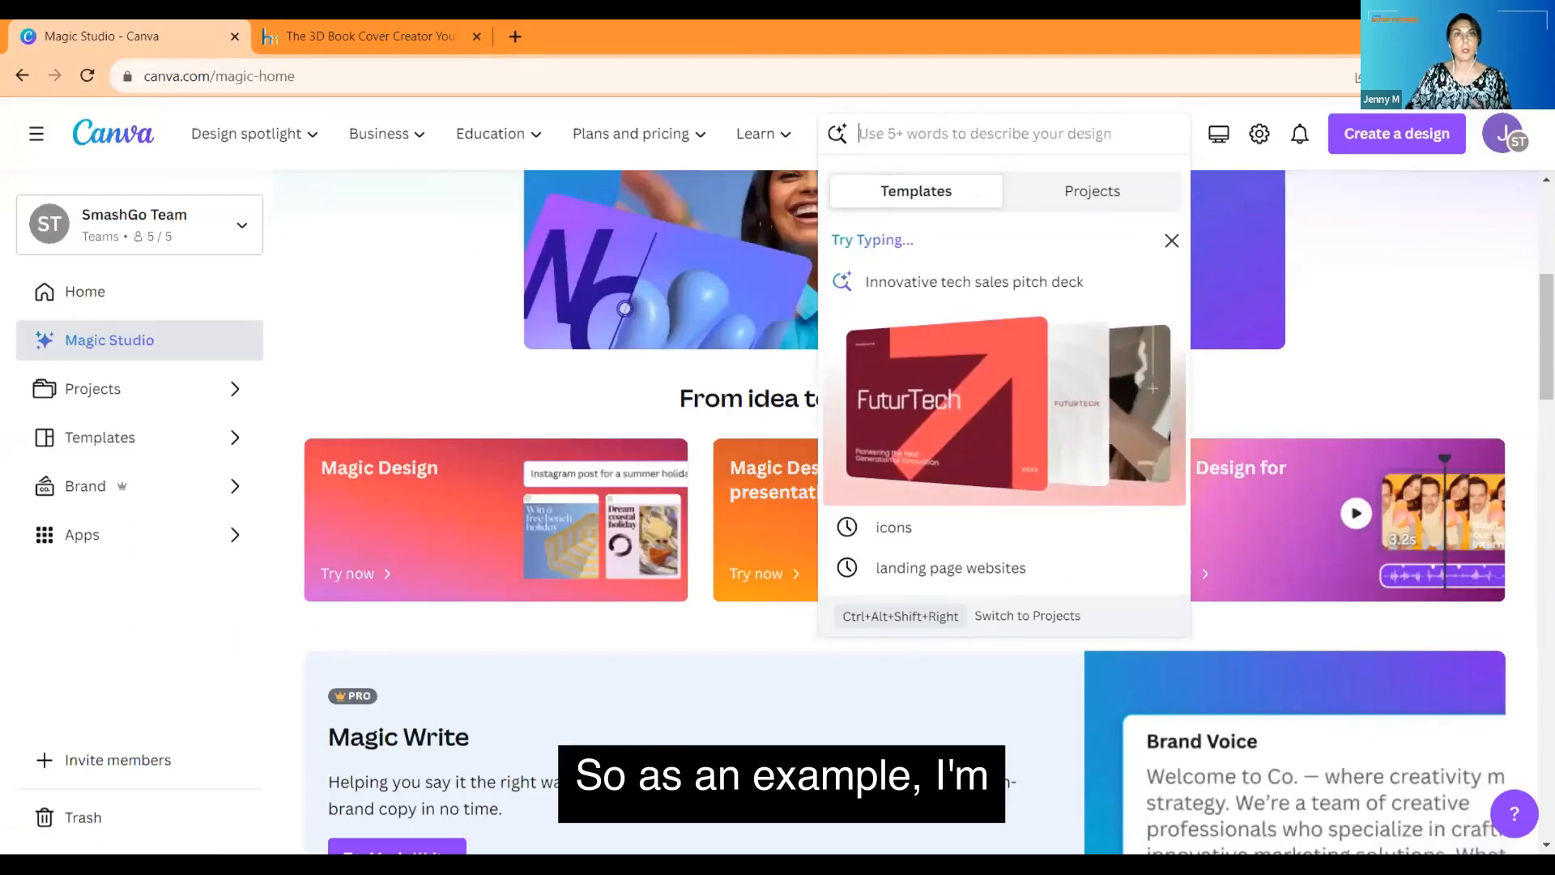
pyautogui.press('Escape')
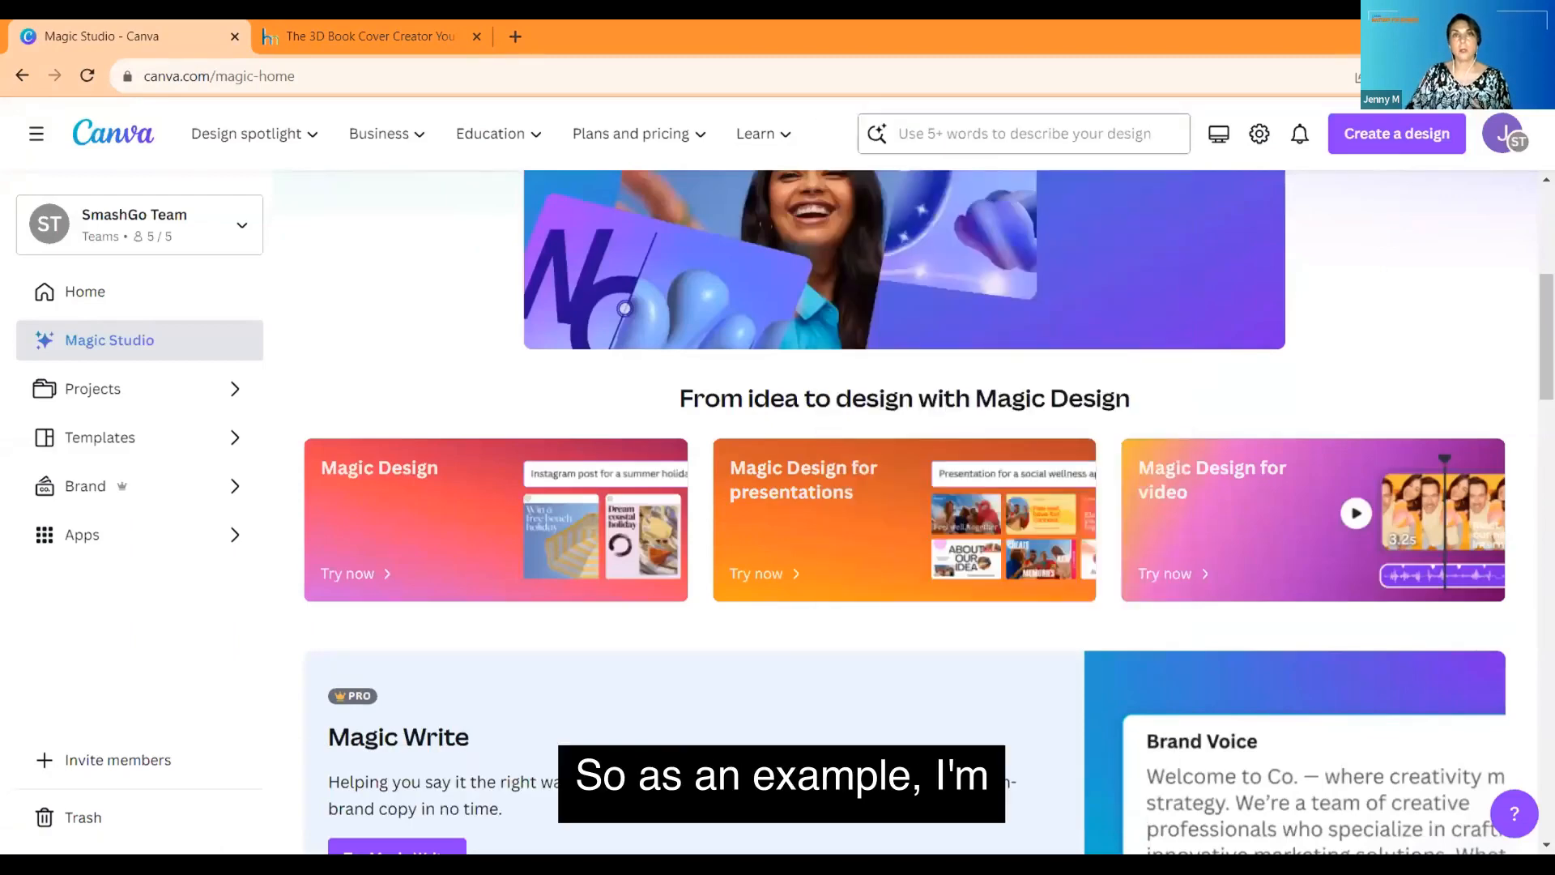
pyautogui.click(905, 129)
pyautogui.write('Instagram post to promote my new book')
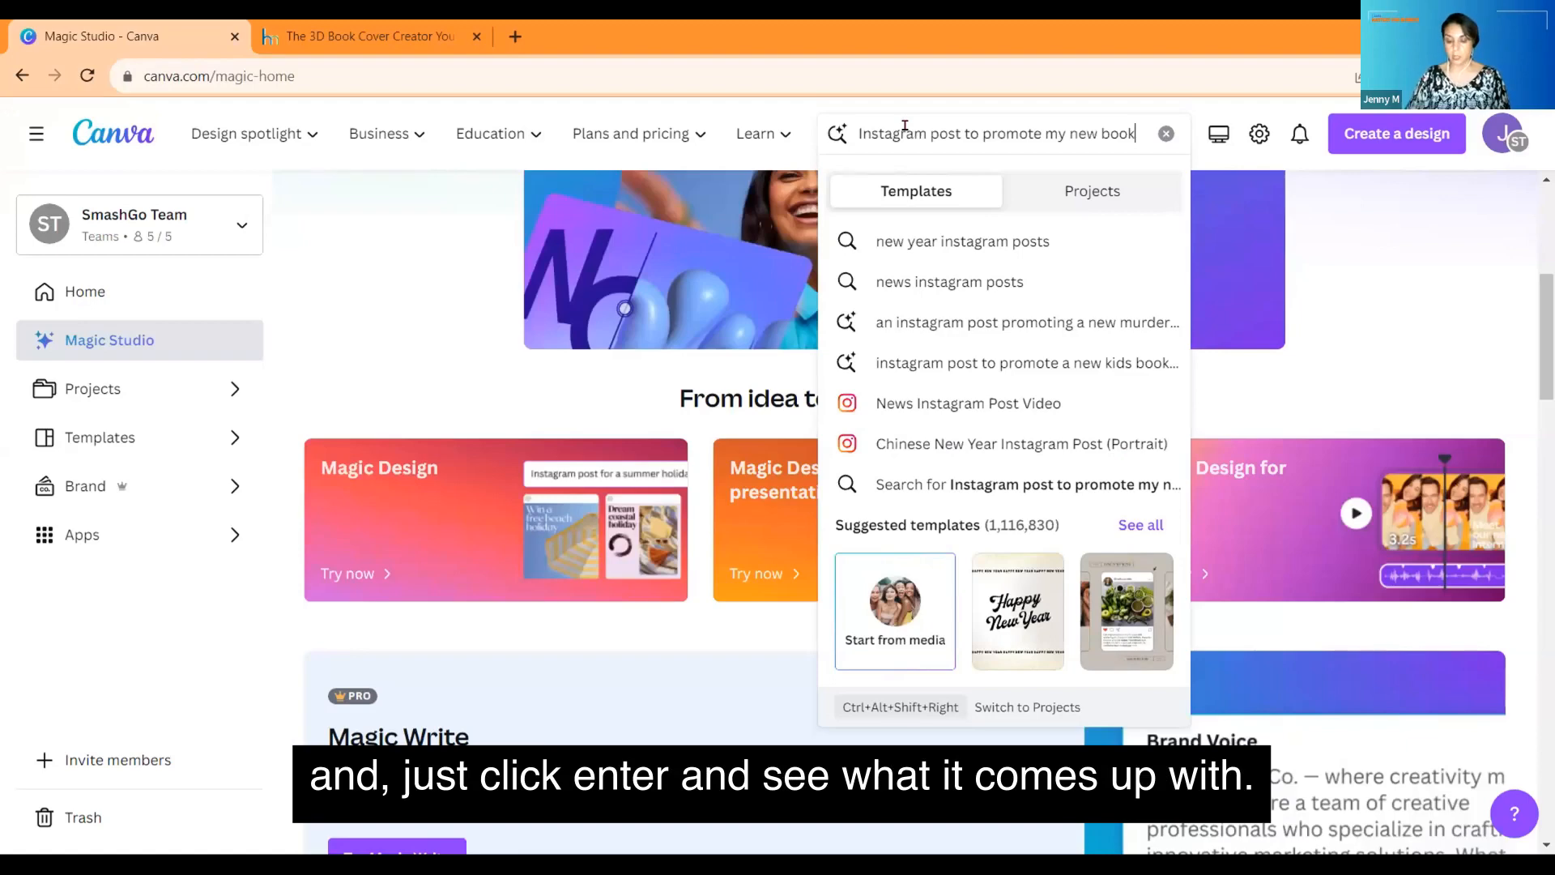
pyautogui.press('Return')
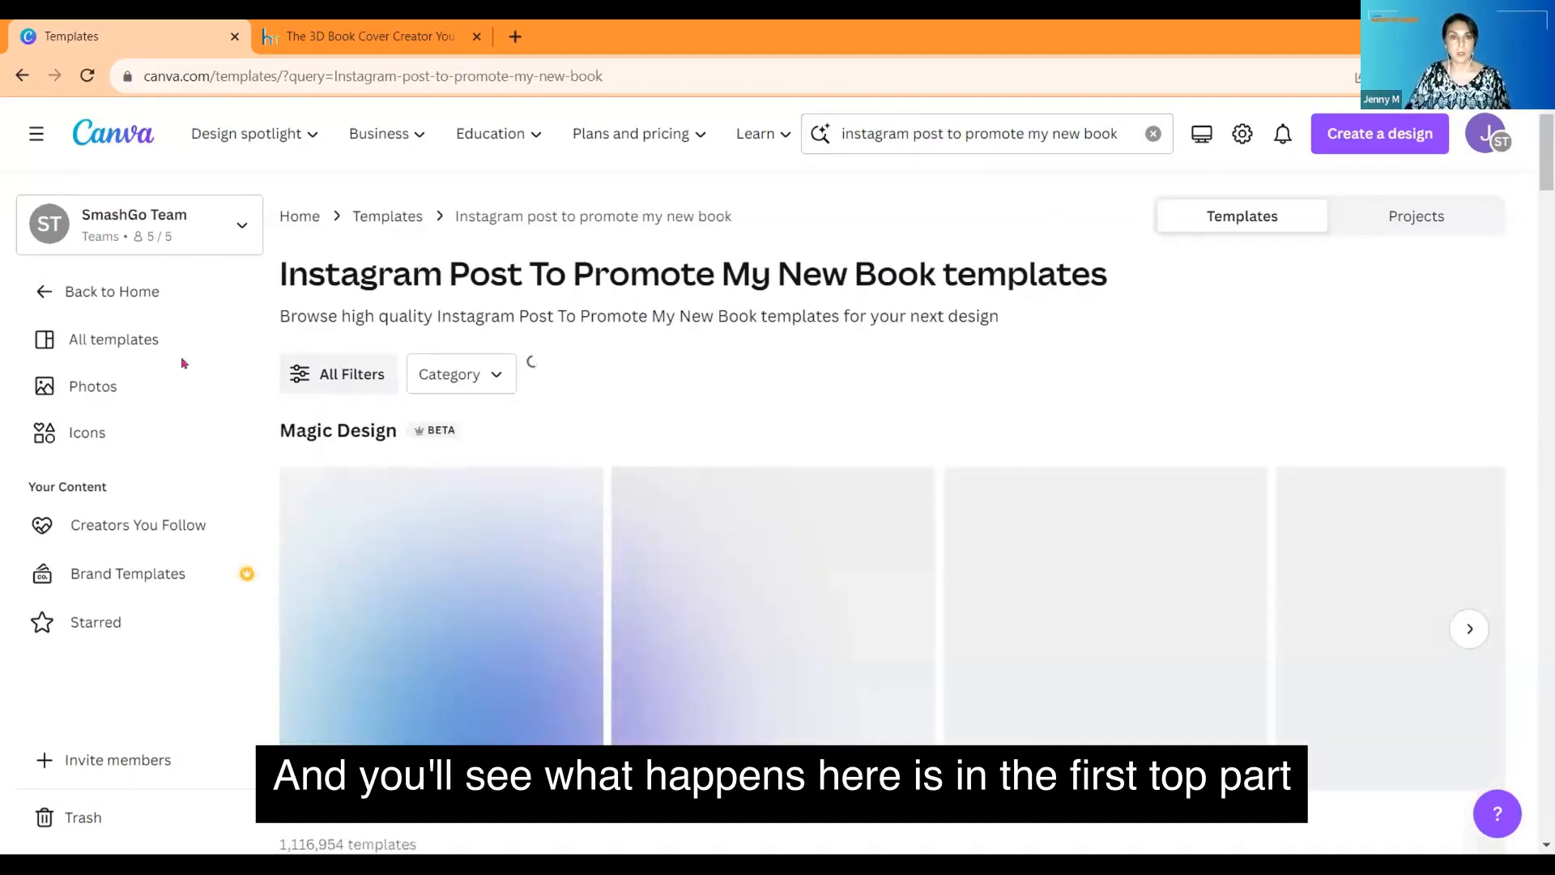
# Step: Look through the generated Magic Design book promotion posts and the regular template results below them
pyautogui.scroll(-3, 277, 246)
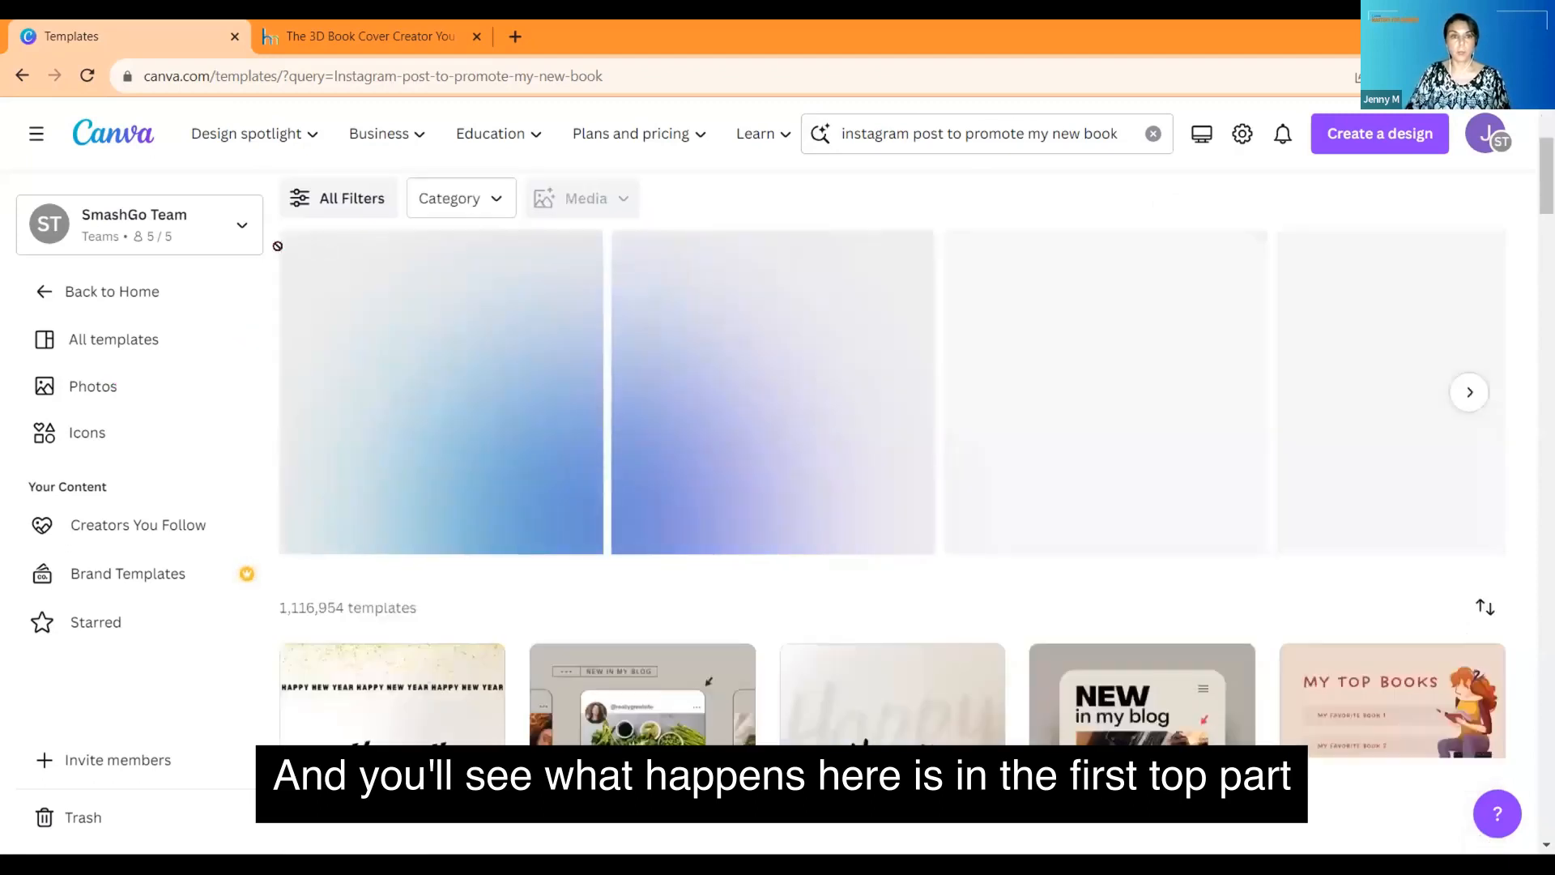
pyautogui.scroll(3, 312, 419)
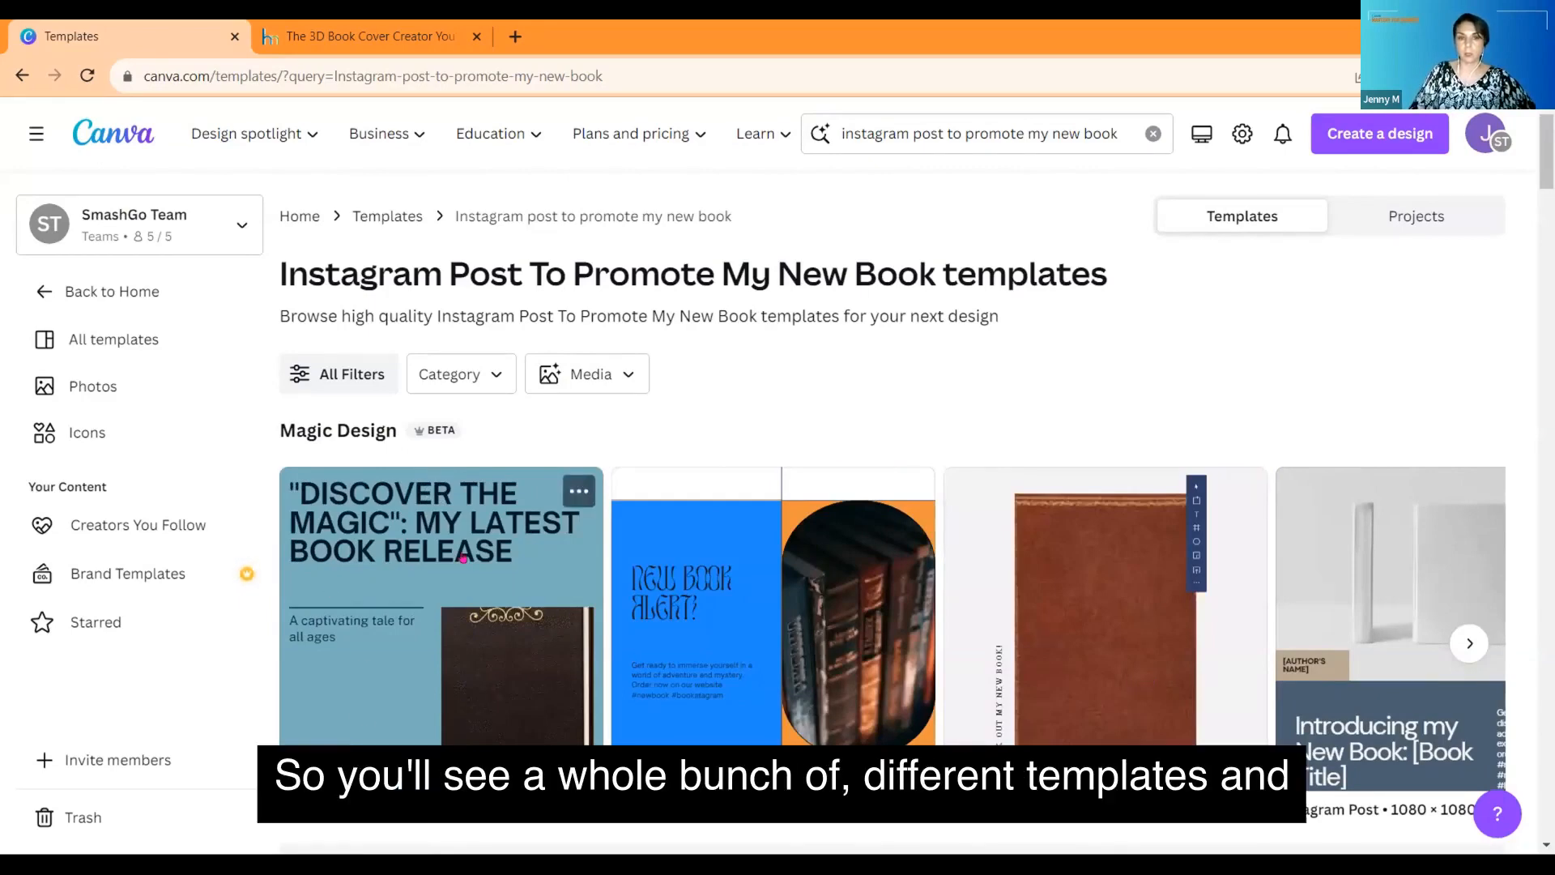
pyautogui.scroll(-3, 463, 559)
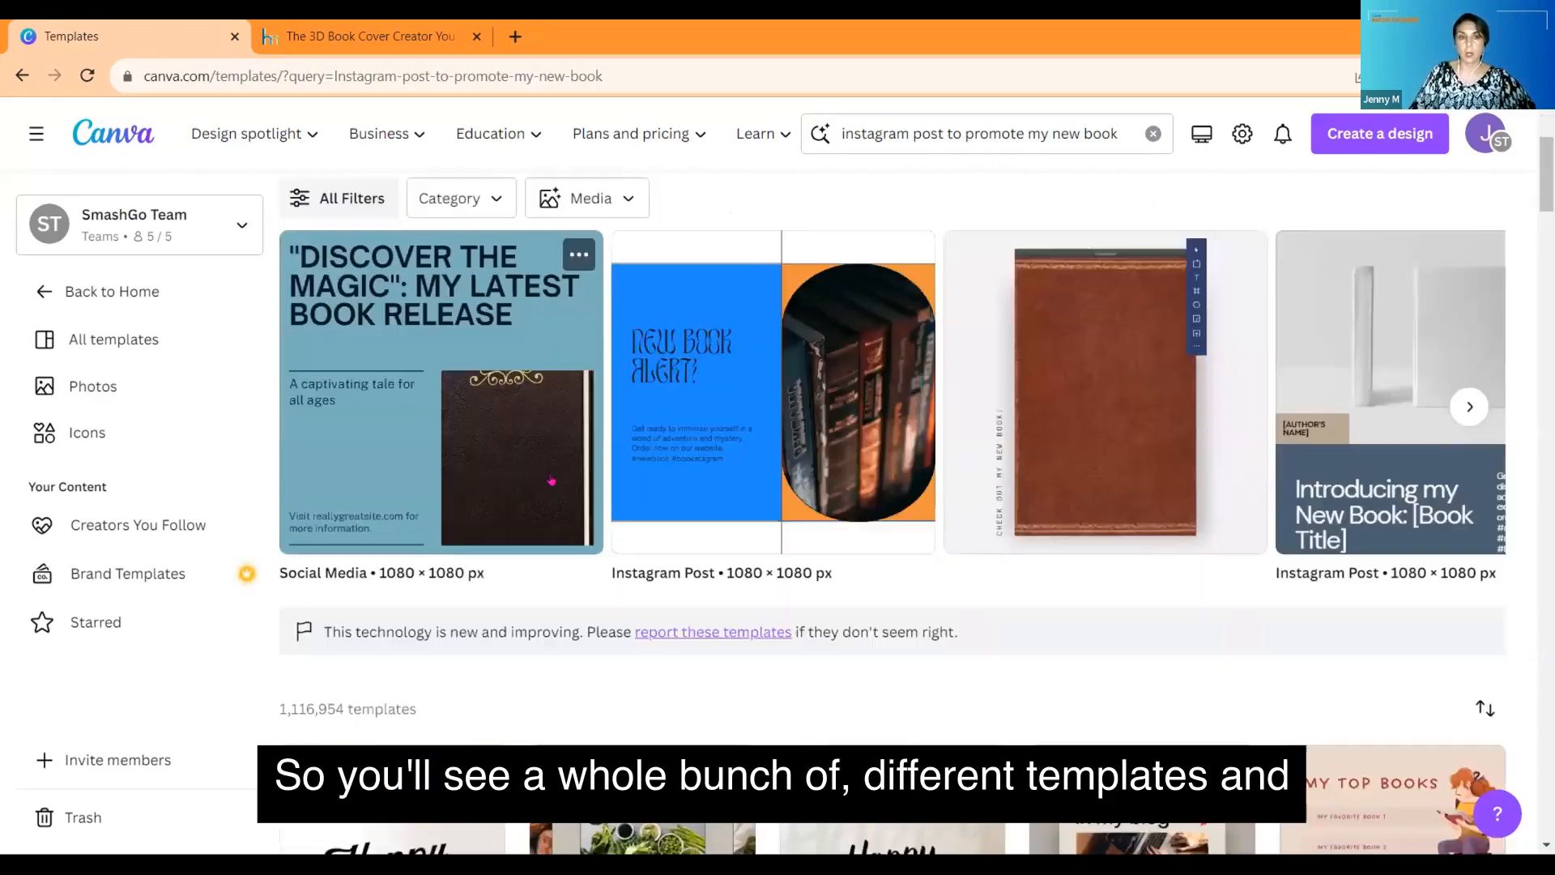
pyautogui.click(1460, 408)
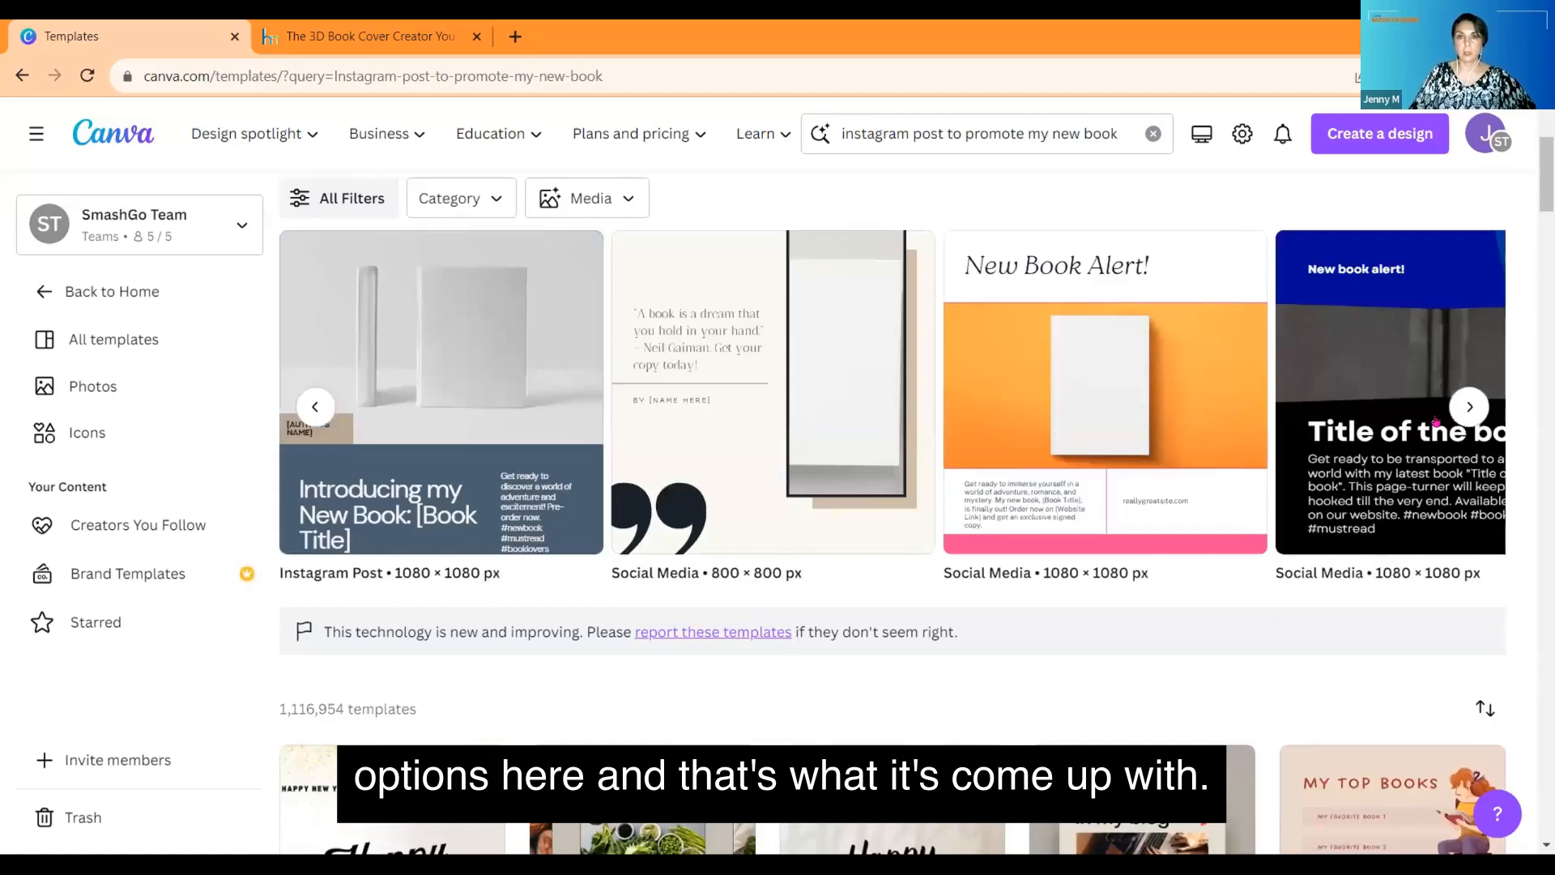
pyautogui.click(1467, 407)
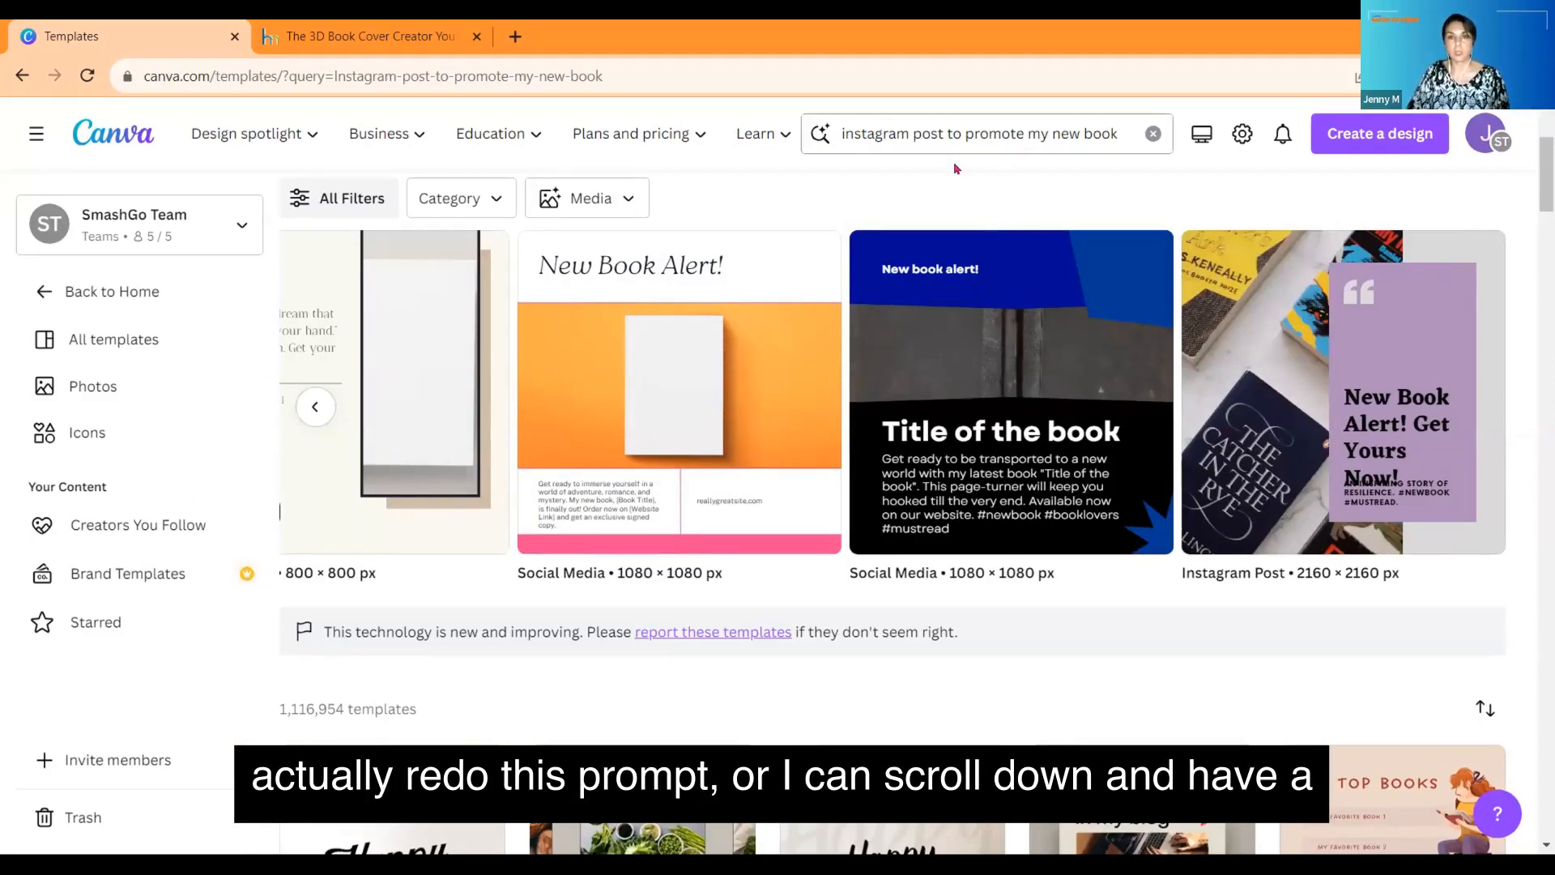
pyautogui.scroll(-5, 777, 413)
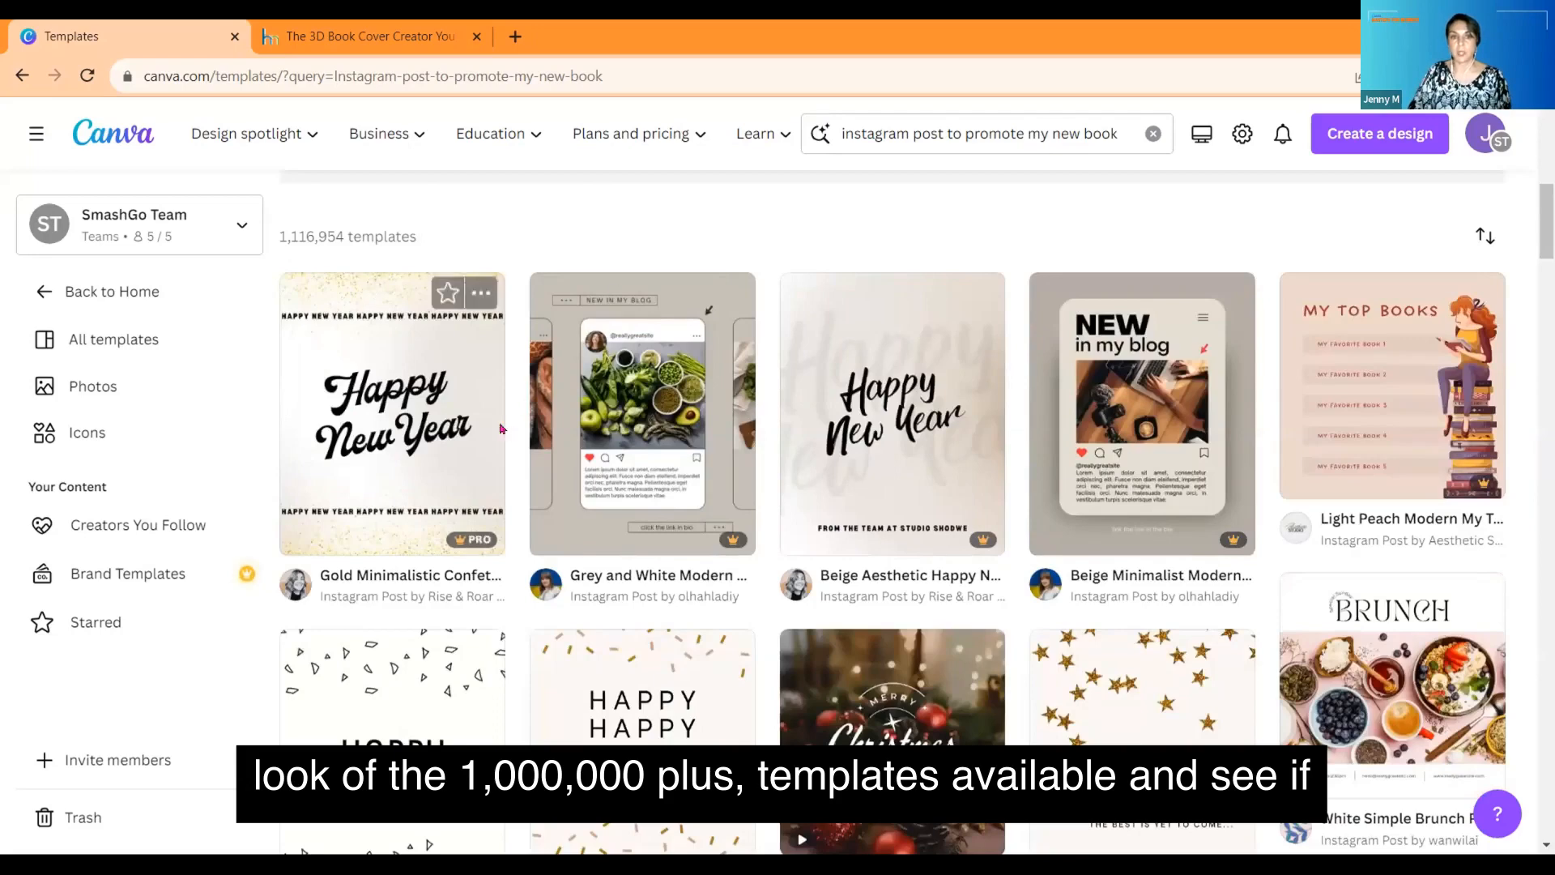
pyautogui.scroll(-3, 717, 510)
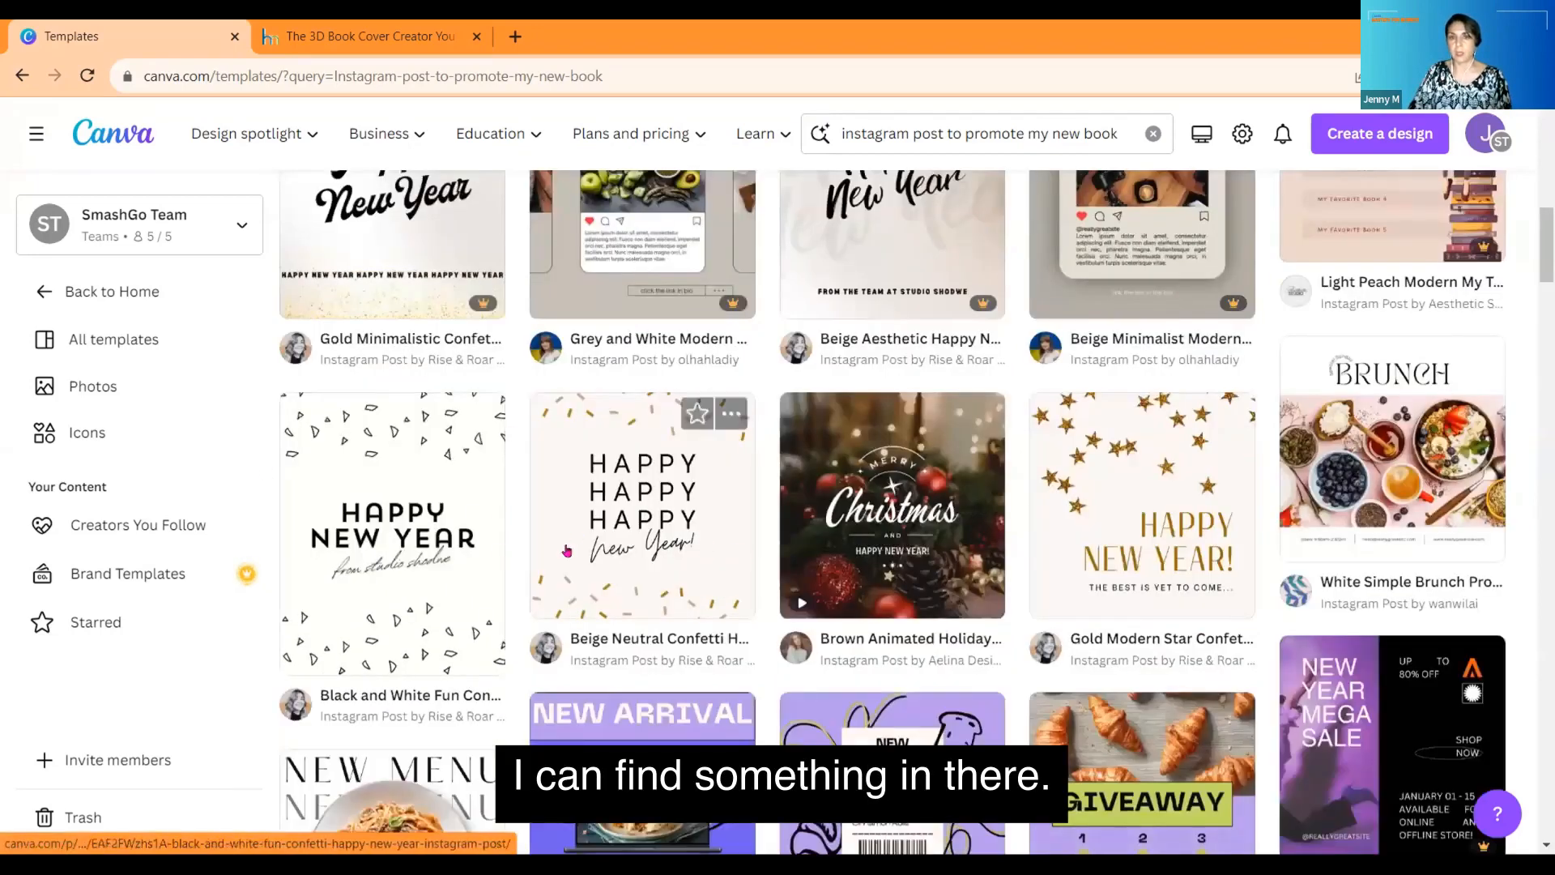
pyautogui.scroll(8, 589, 409)
pyautogui.scroll(3, 584, 374)
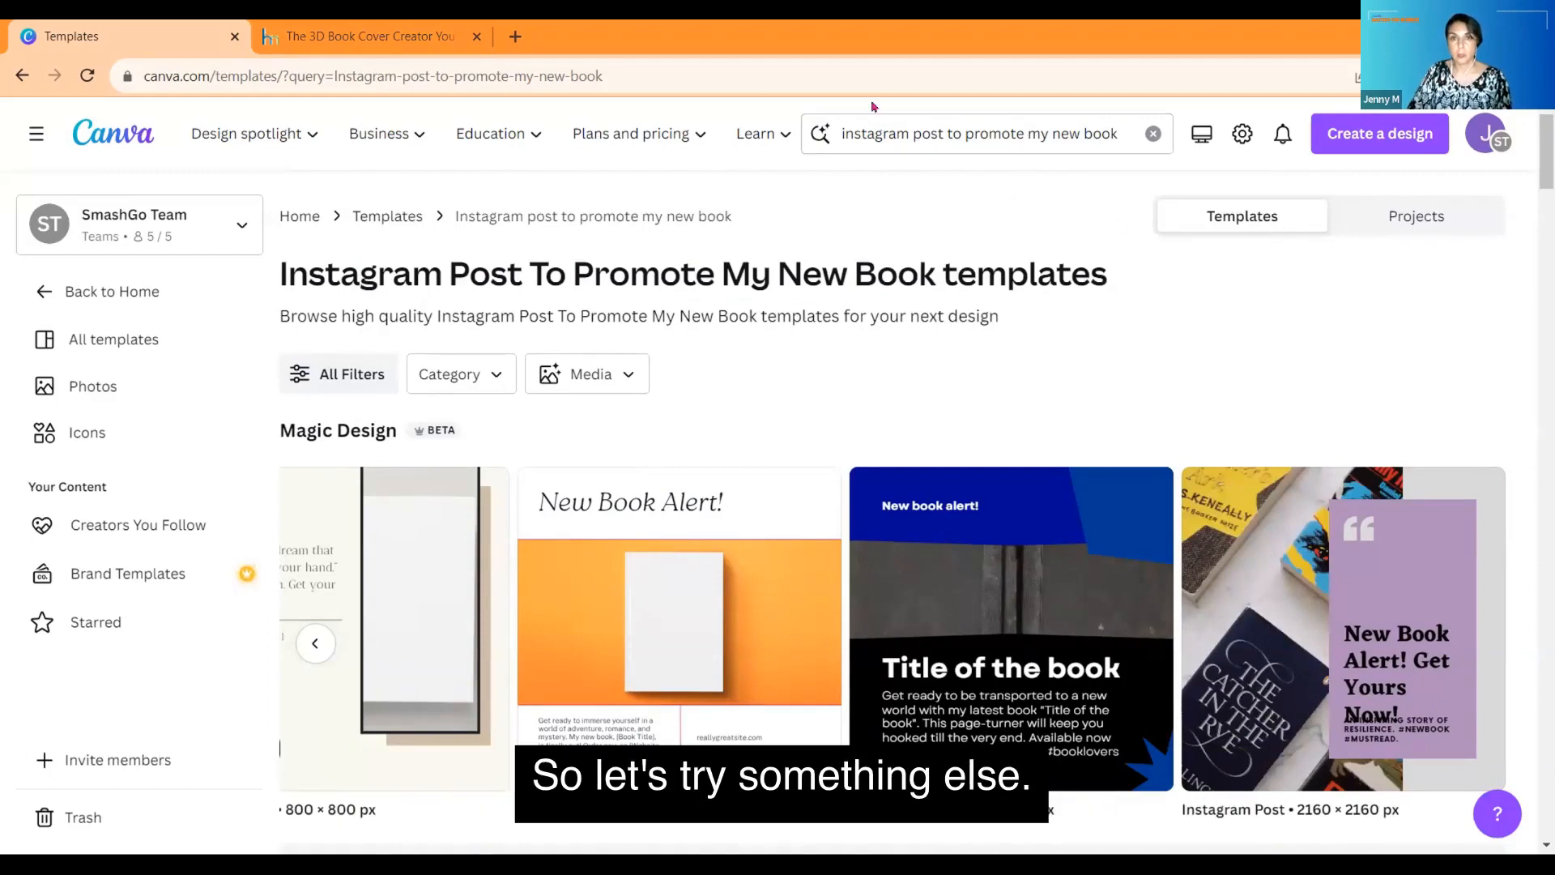
# Step: Replace the prompt with "Facebook posts to promote filming funerals" and generate new Magic Design templates
pyautogui.moveTo(838, 135); pyautogui.dragTo(1119, 135)
pyautogui.write('Facebook posts to promote filming funerals')
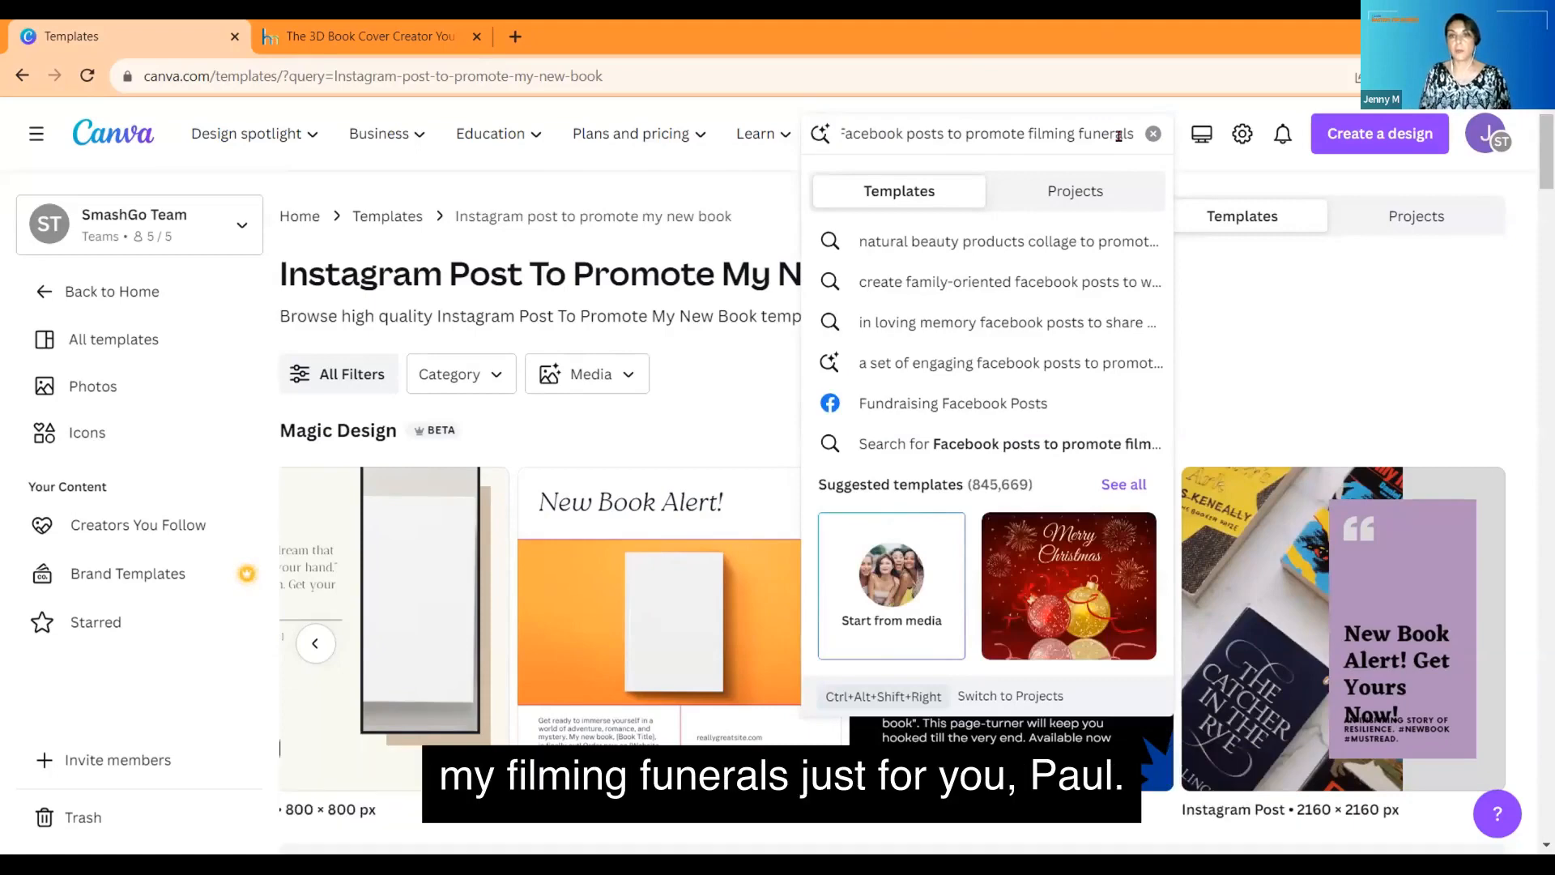
pyautogui.press('Return')
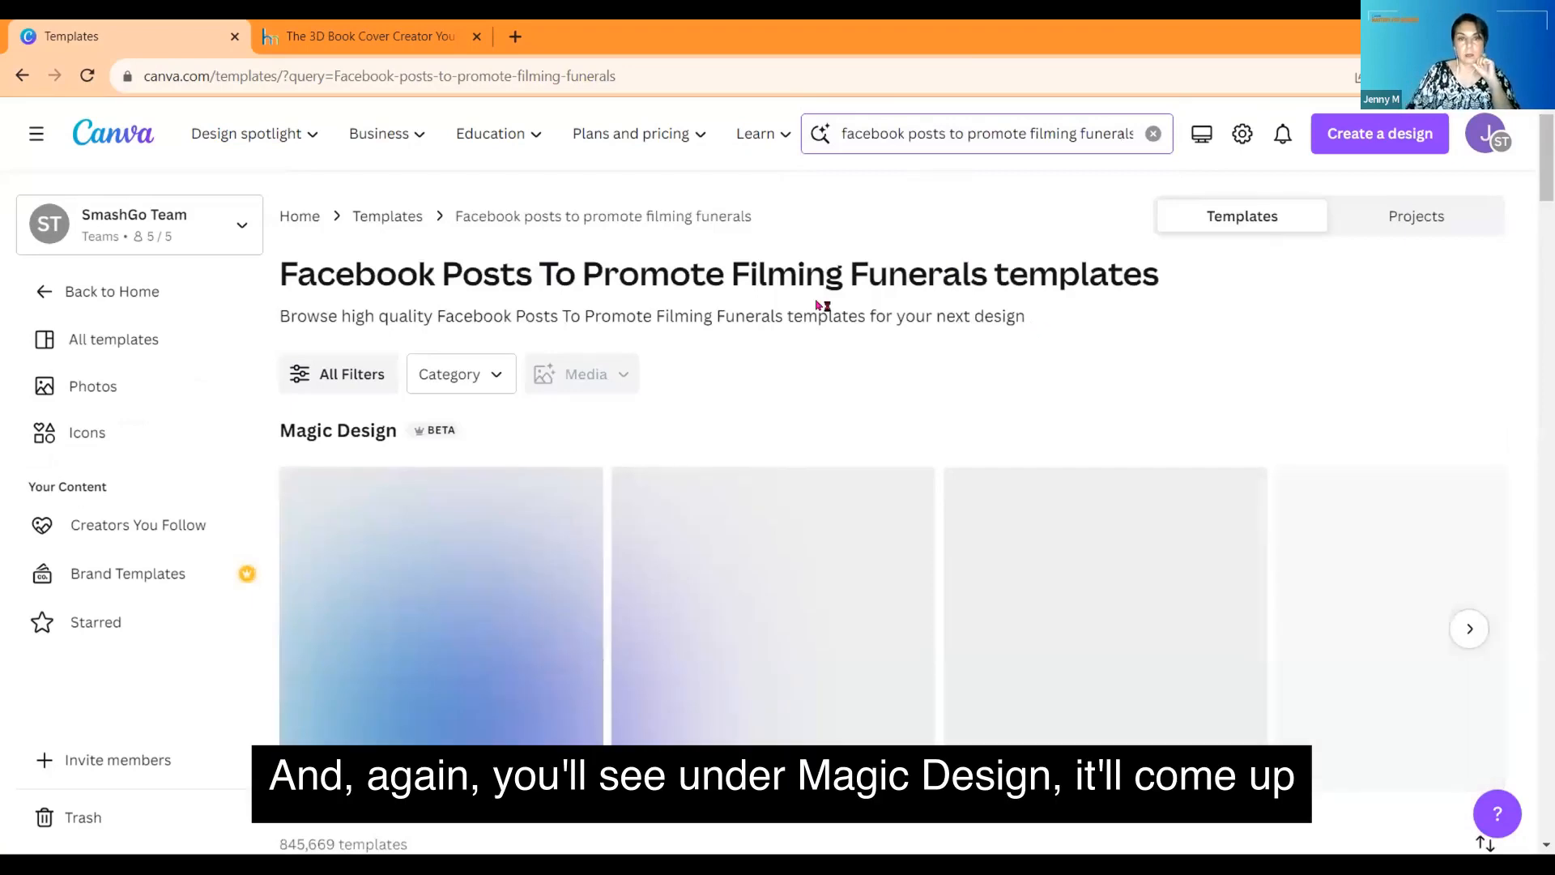
# Step: Compare the wording, images and design styles of the generated funeral filming Facebook posts
pyautogui.scroll(-3, 326, 228)
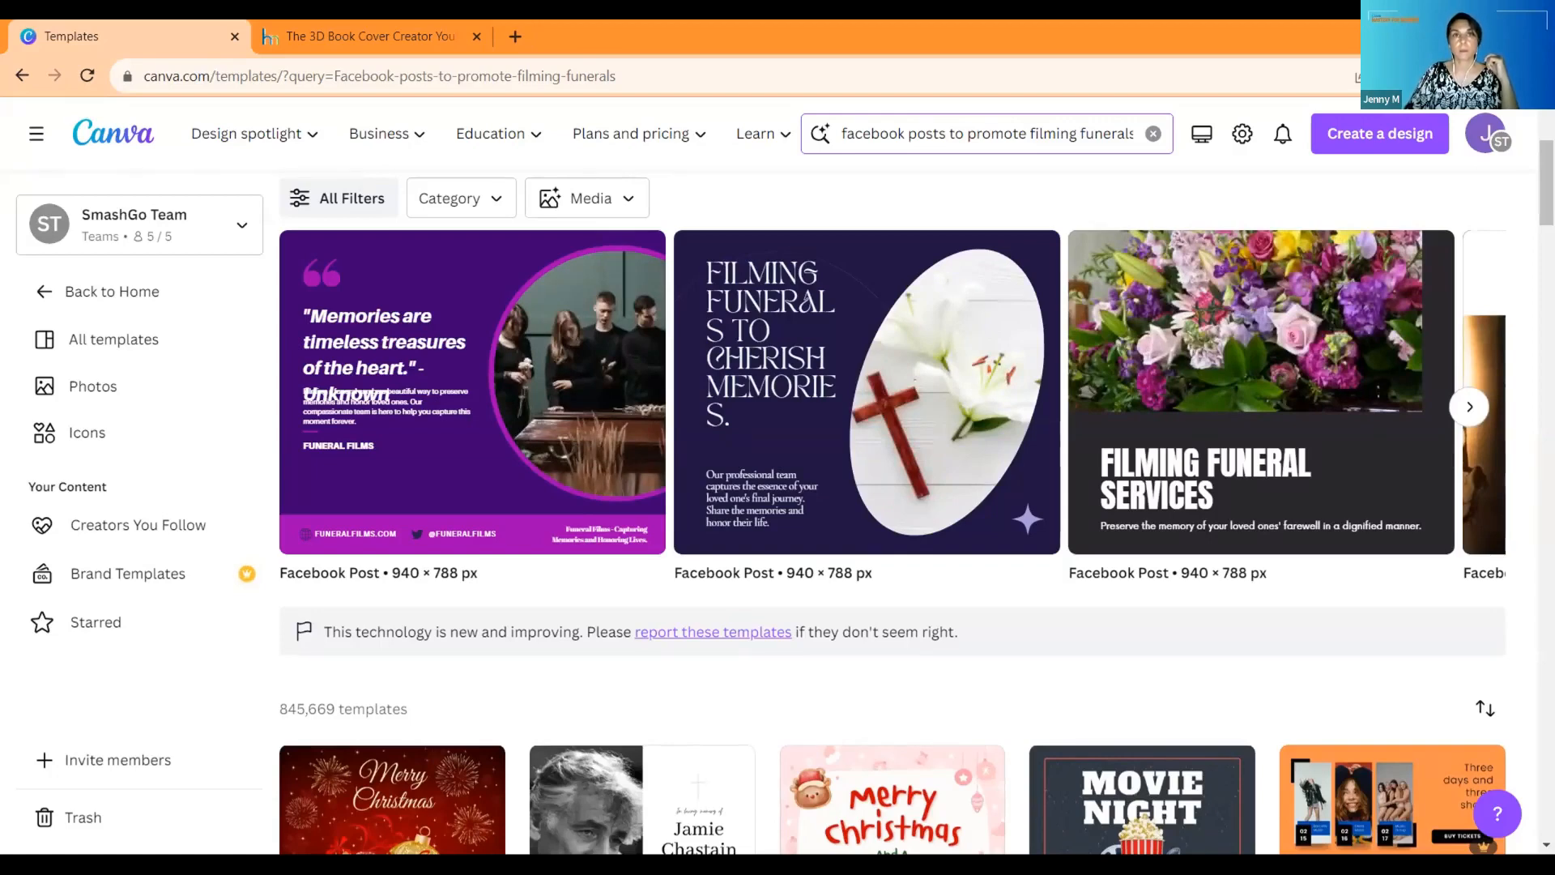
pyautogui.click(1467, 409)
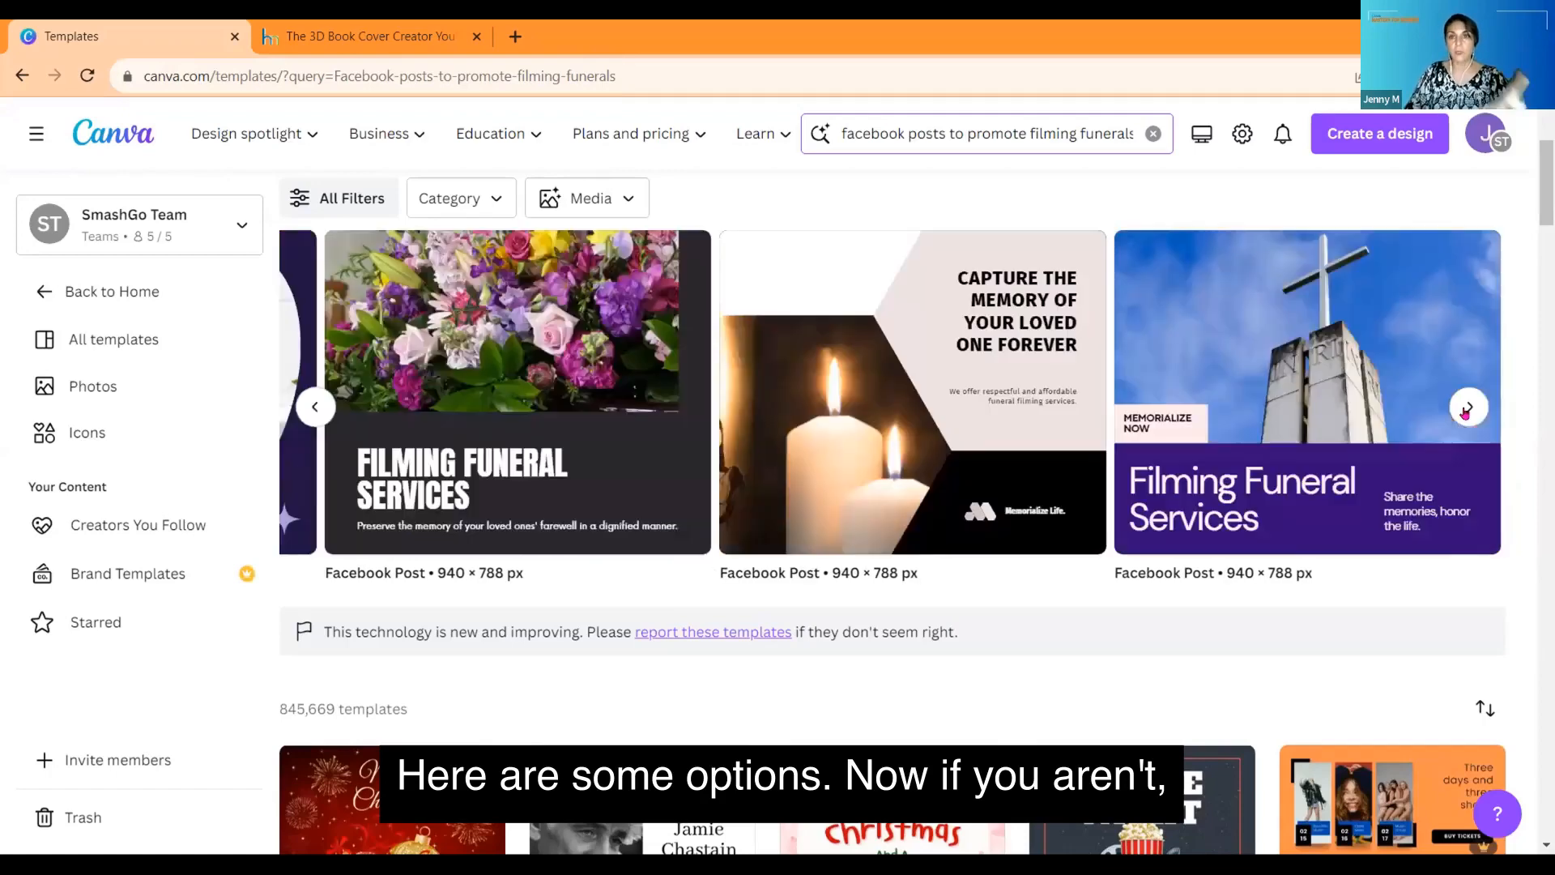
pyautogui.click(1468, 409)
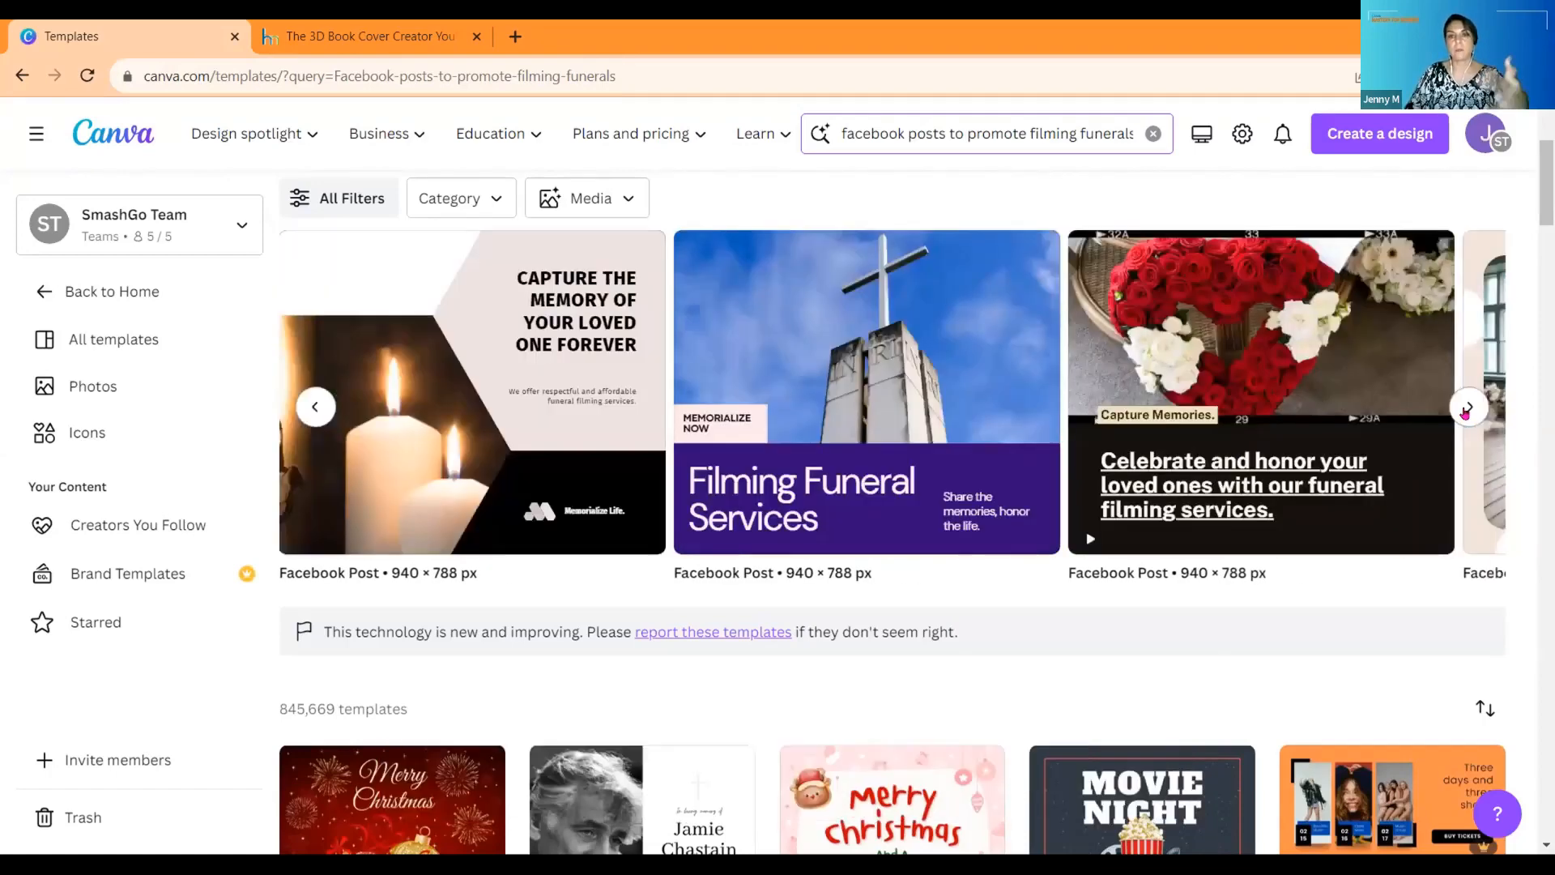
pyautogui.click(1467, 408)
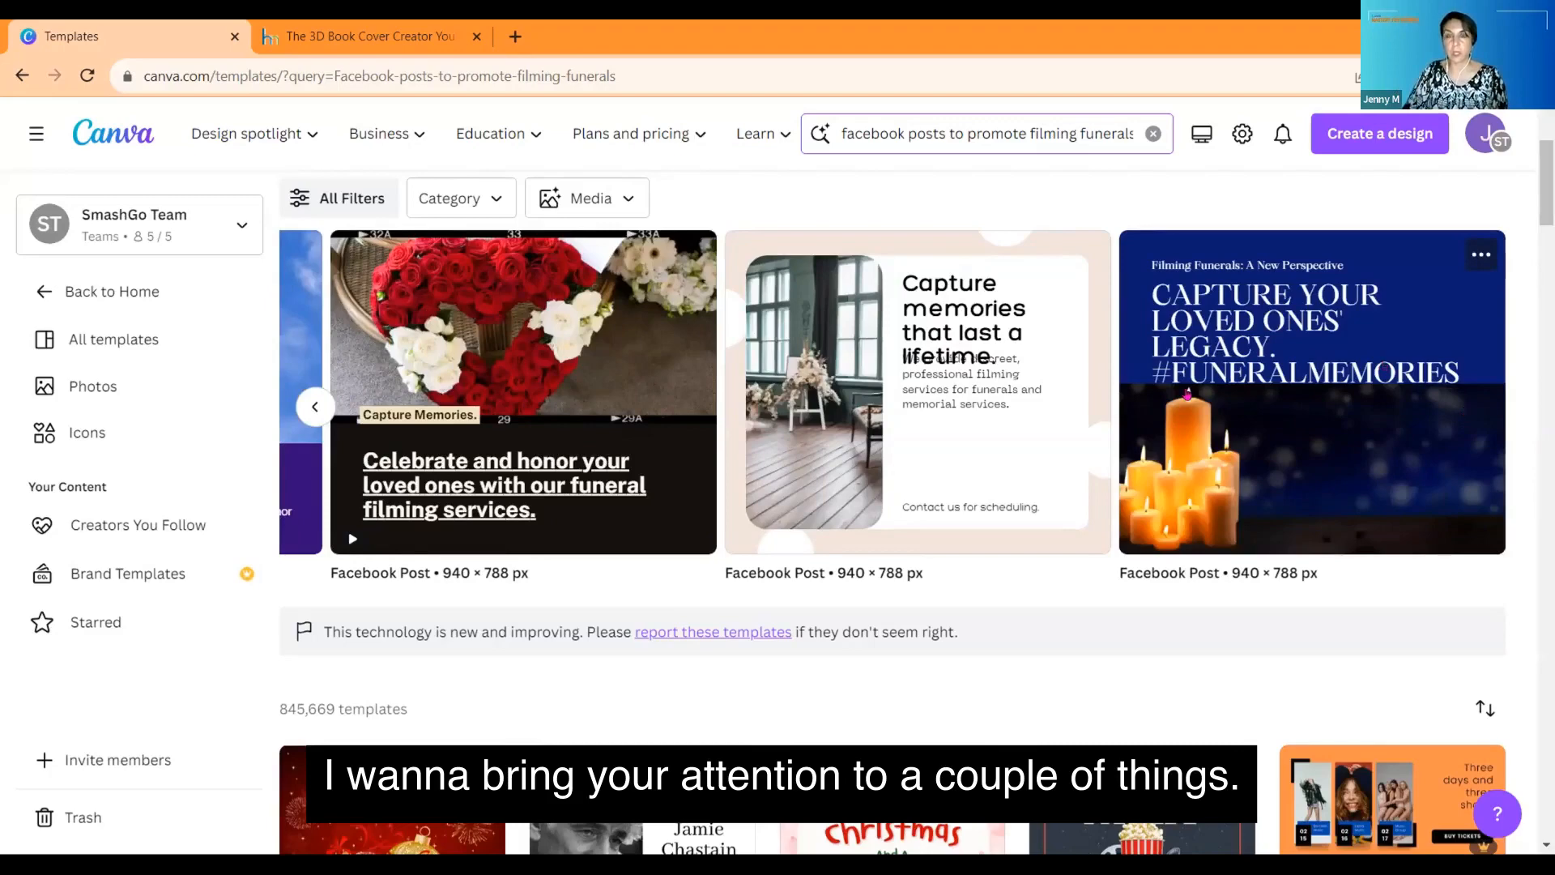
pyautogui.click(319, 407)
pyautogui.click(318, 407)
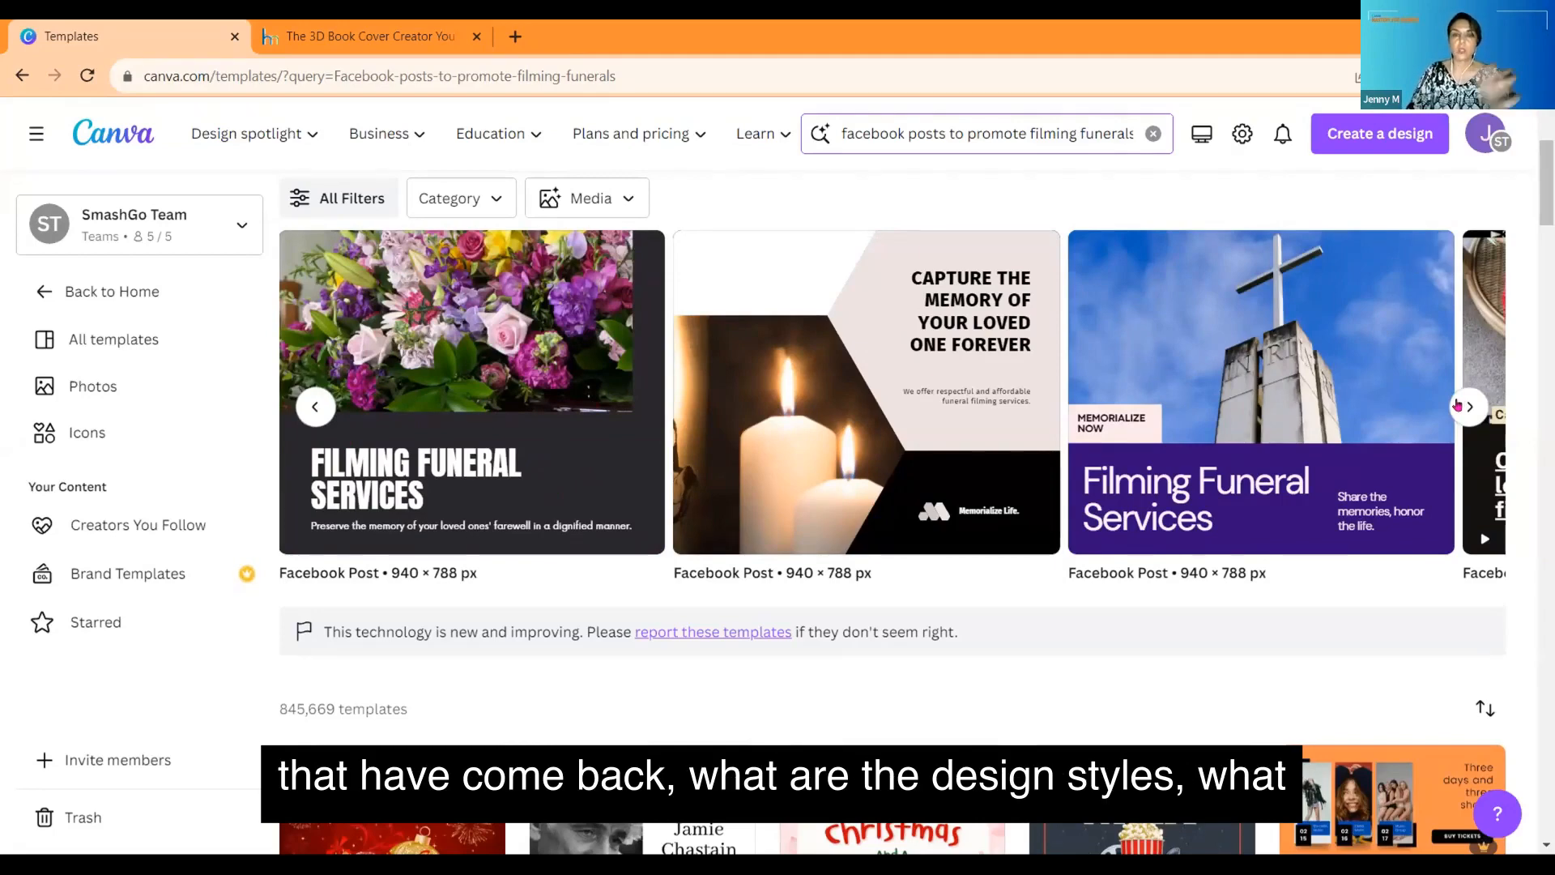
pyautogui.click(1468, 405)
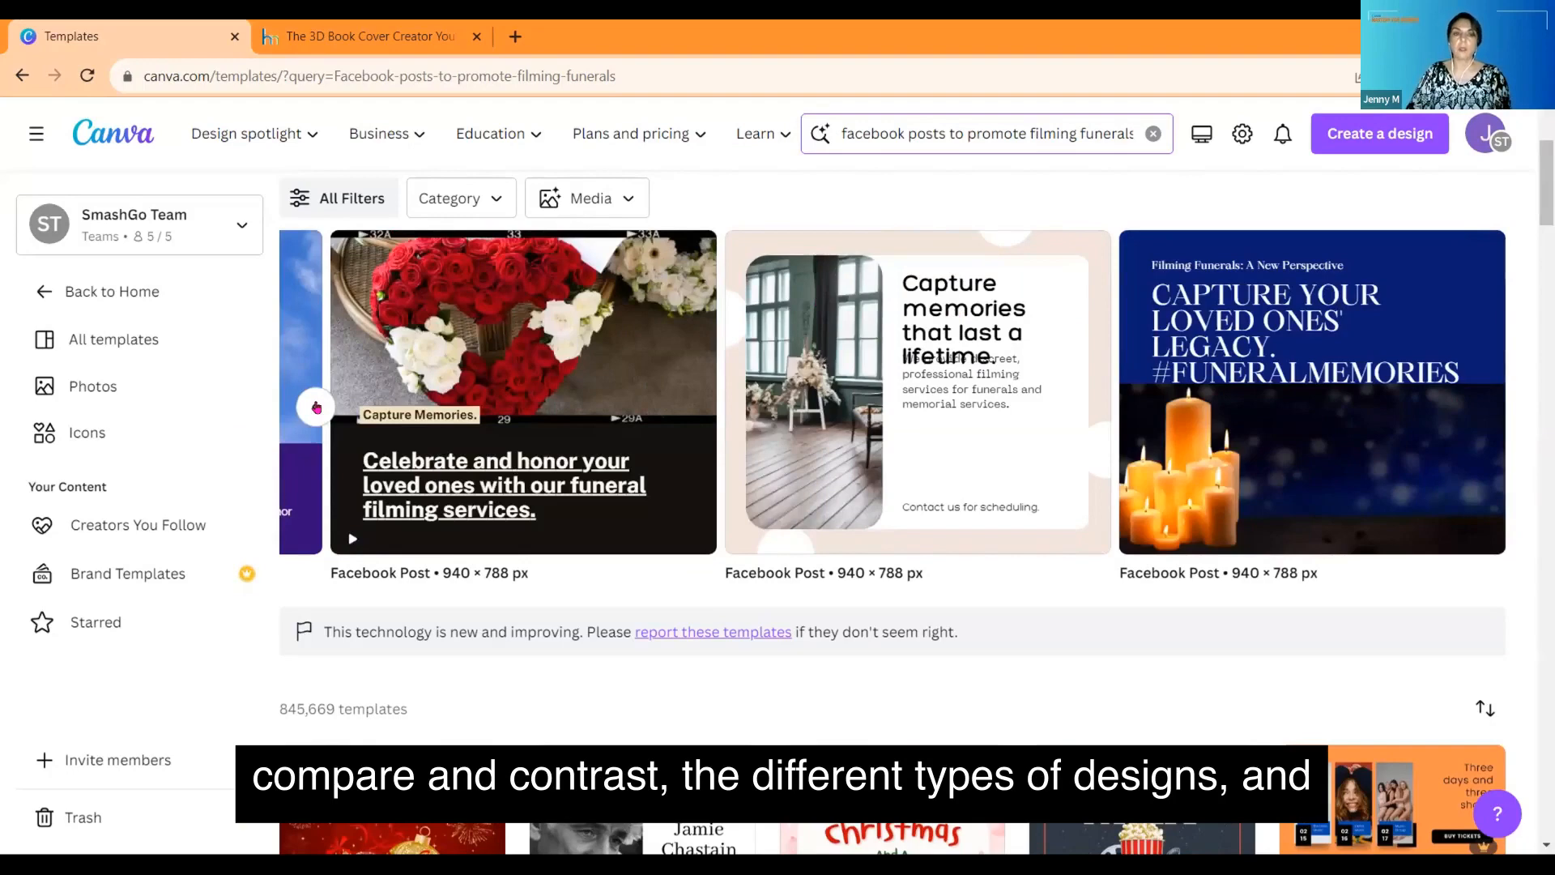
pyautogui.click(316, 407)
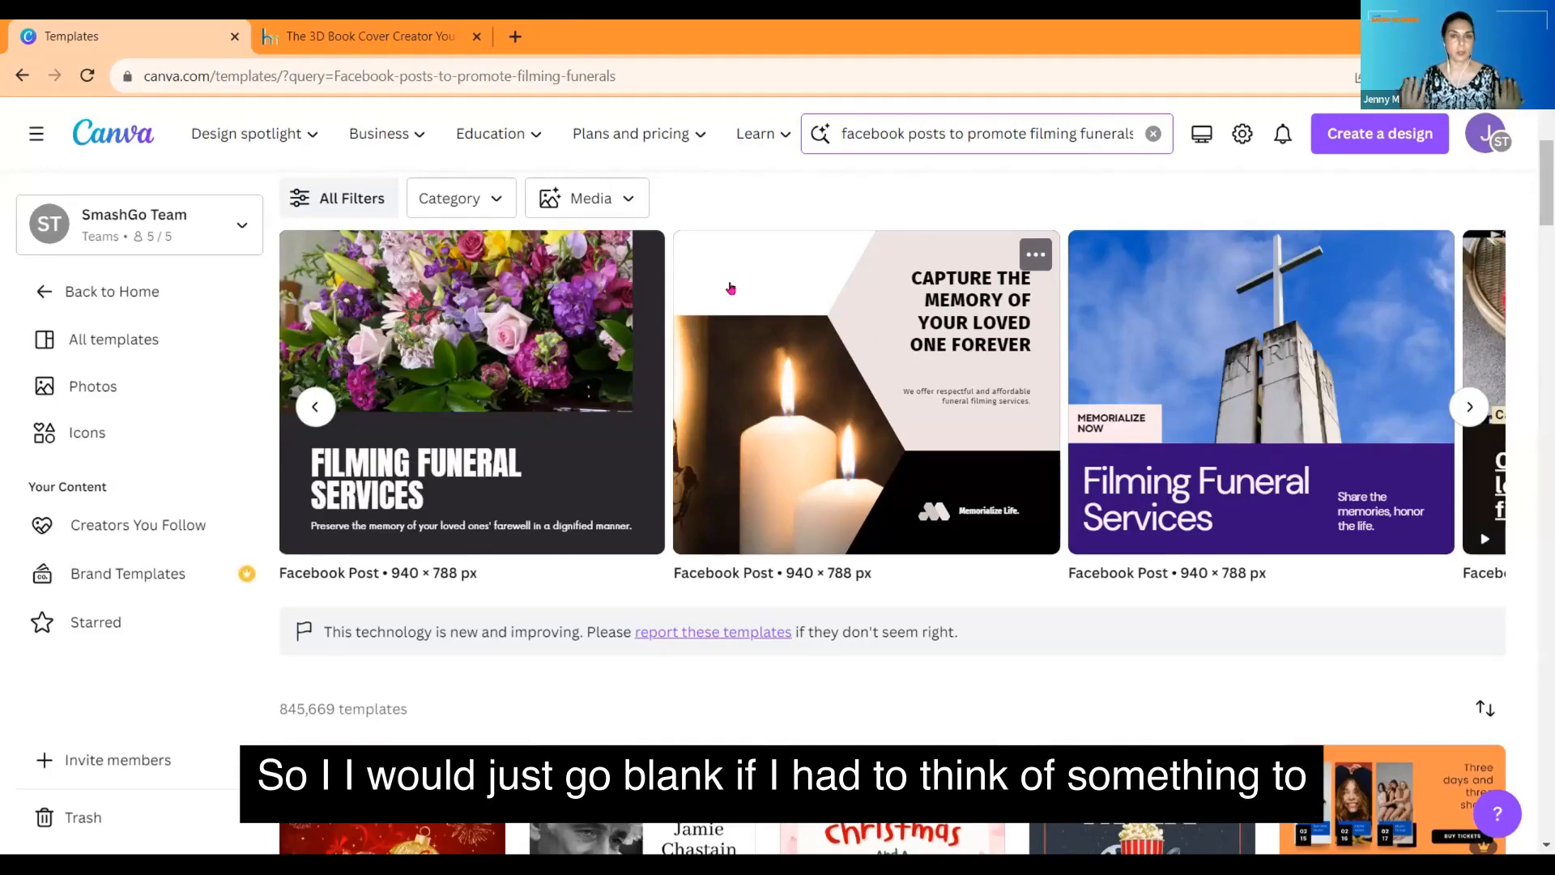
# Step: Replace the prompt with "A pitch deck to promote cyber safety" and generate new Magic Design templates
pyautogui.moveTo(790, 134)
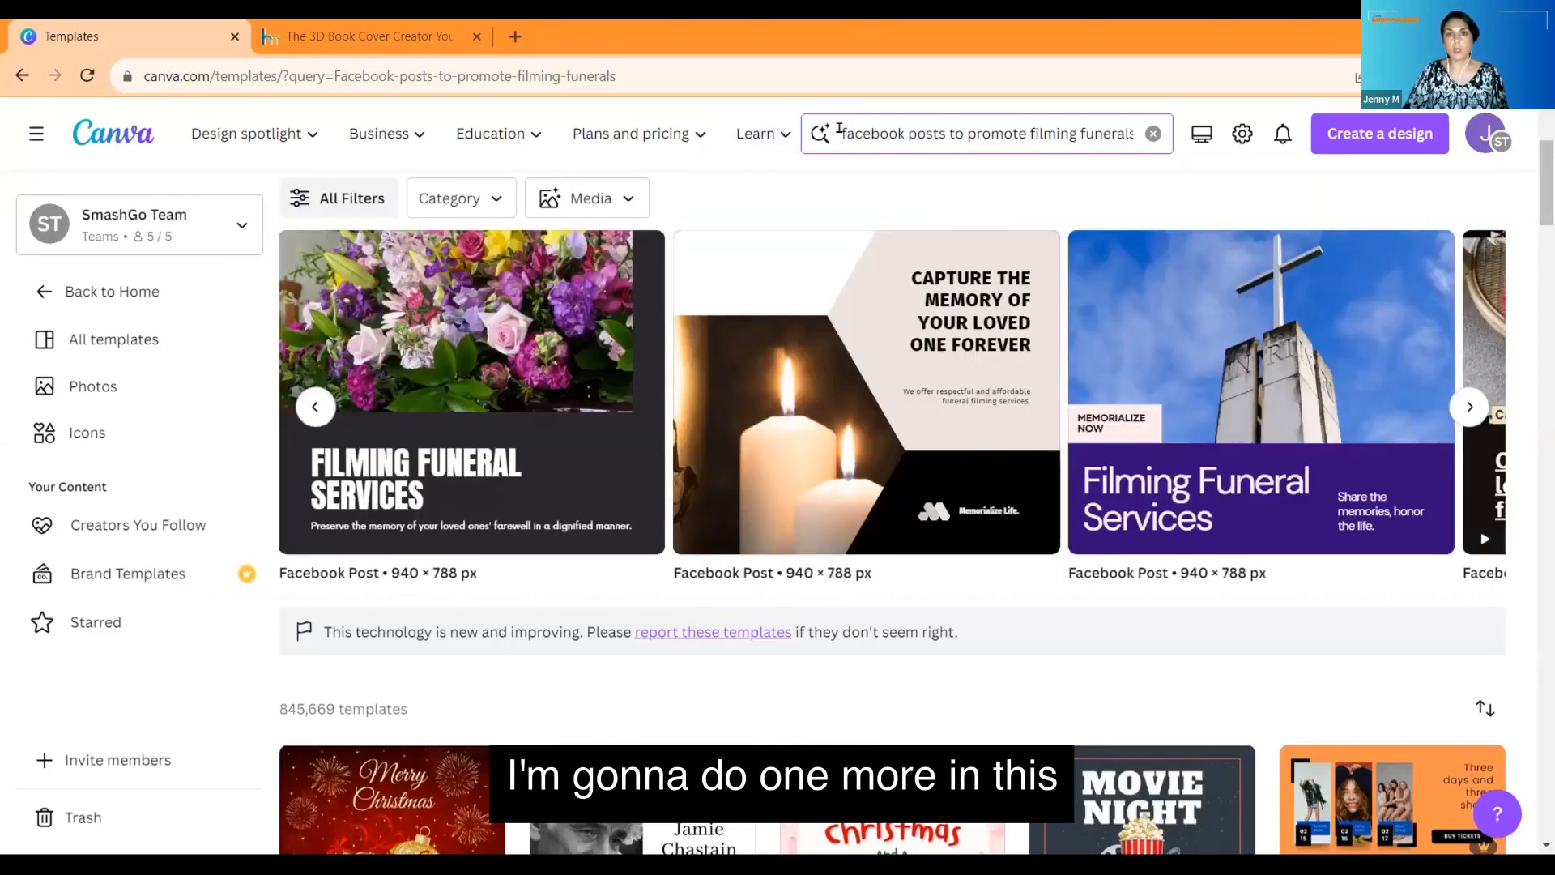
pyautogui.hotkey('ctrl', 'a')
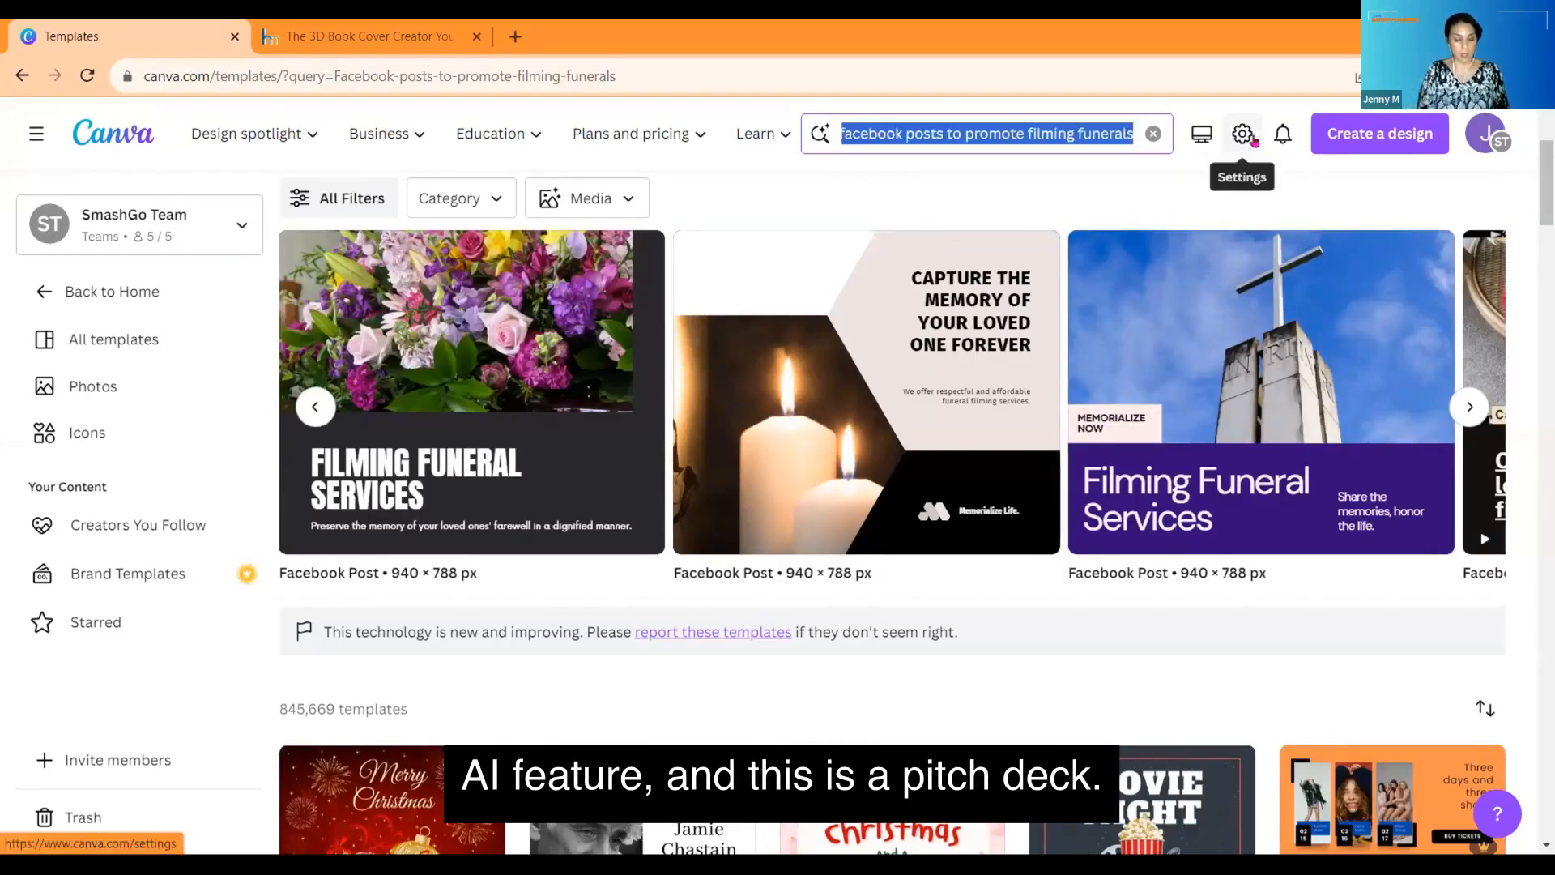
pyautogui.write('A pitch deck to promote cyber safety')
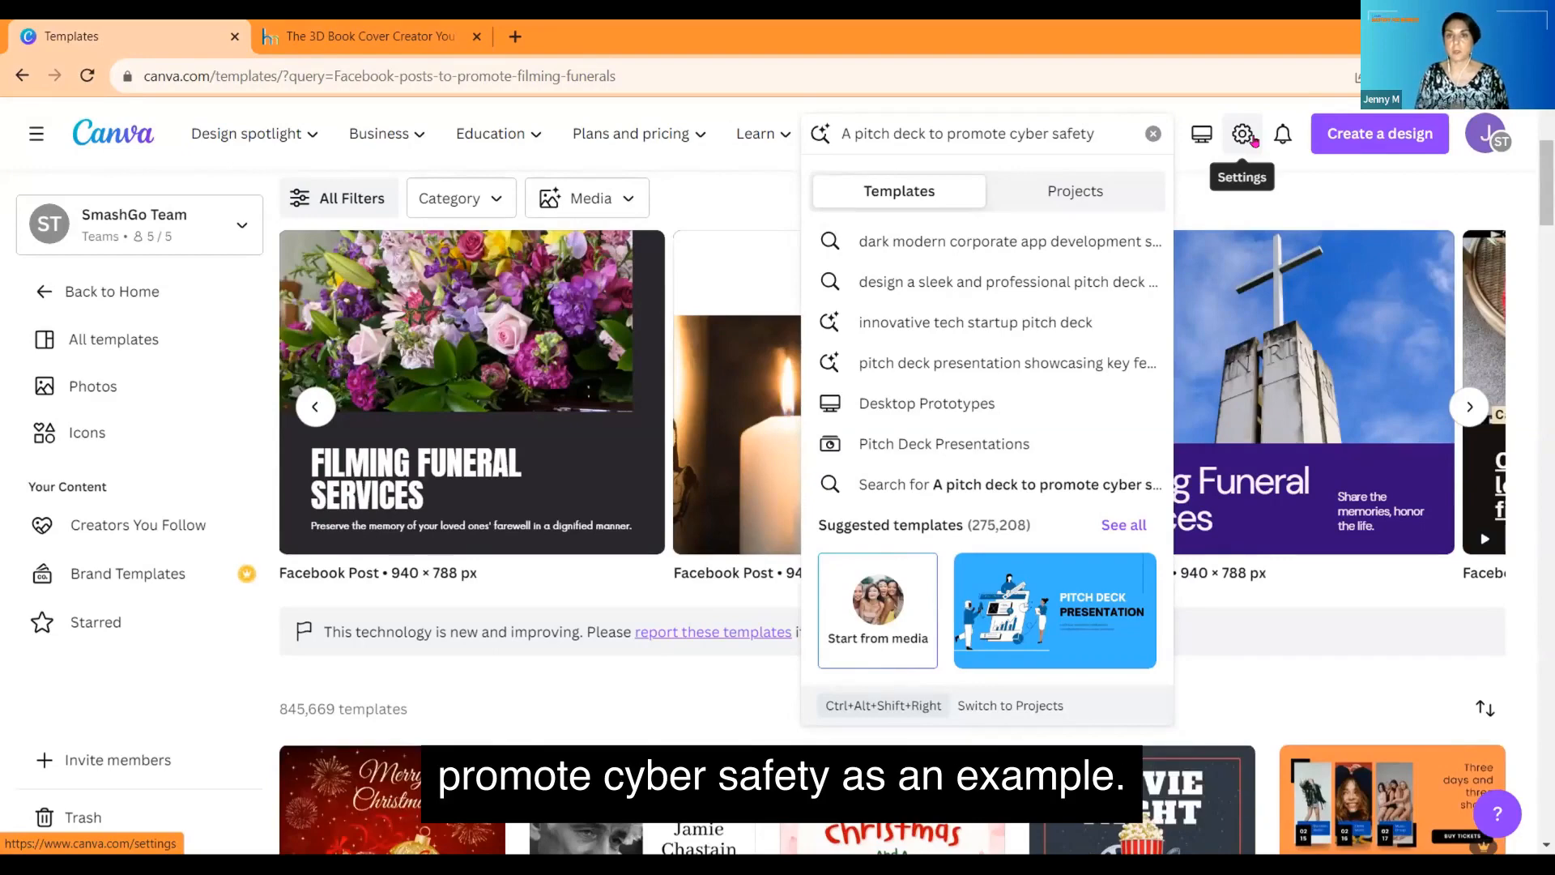
pyautogui.press('Return')
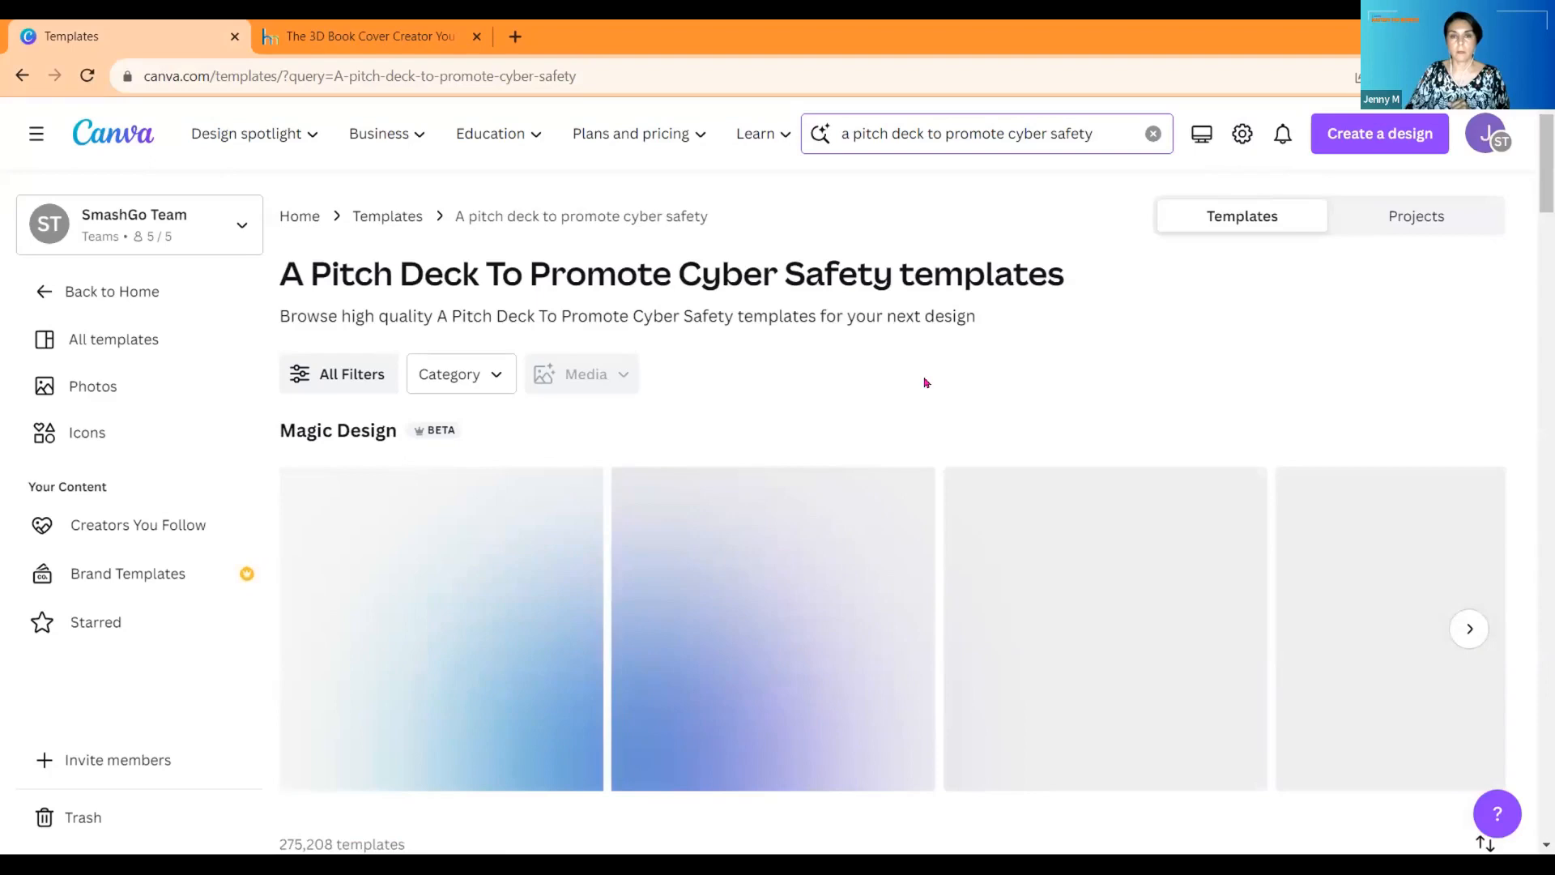
# Step: Browse the generated Magic Design cyber safety pitch decks and compare their cover designs and wording
pyautogui.scroll(-1, 926, 382)
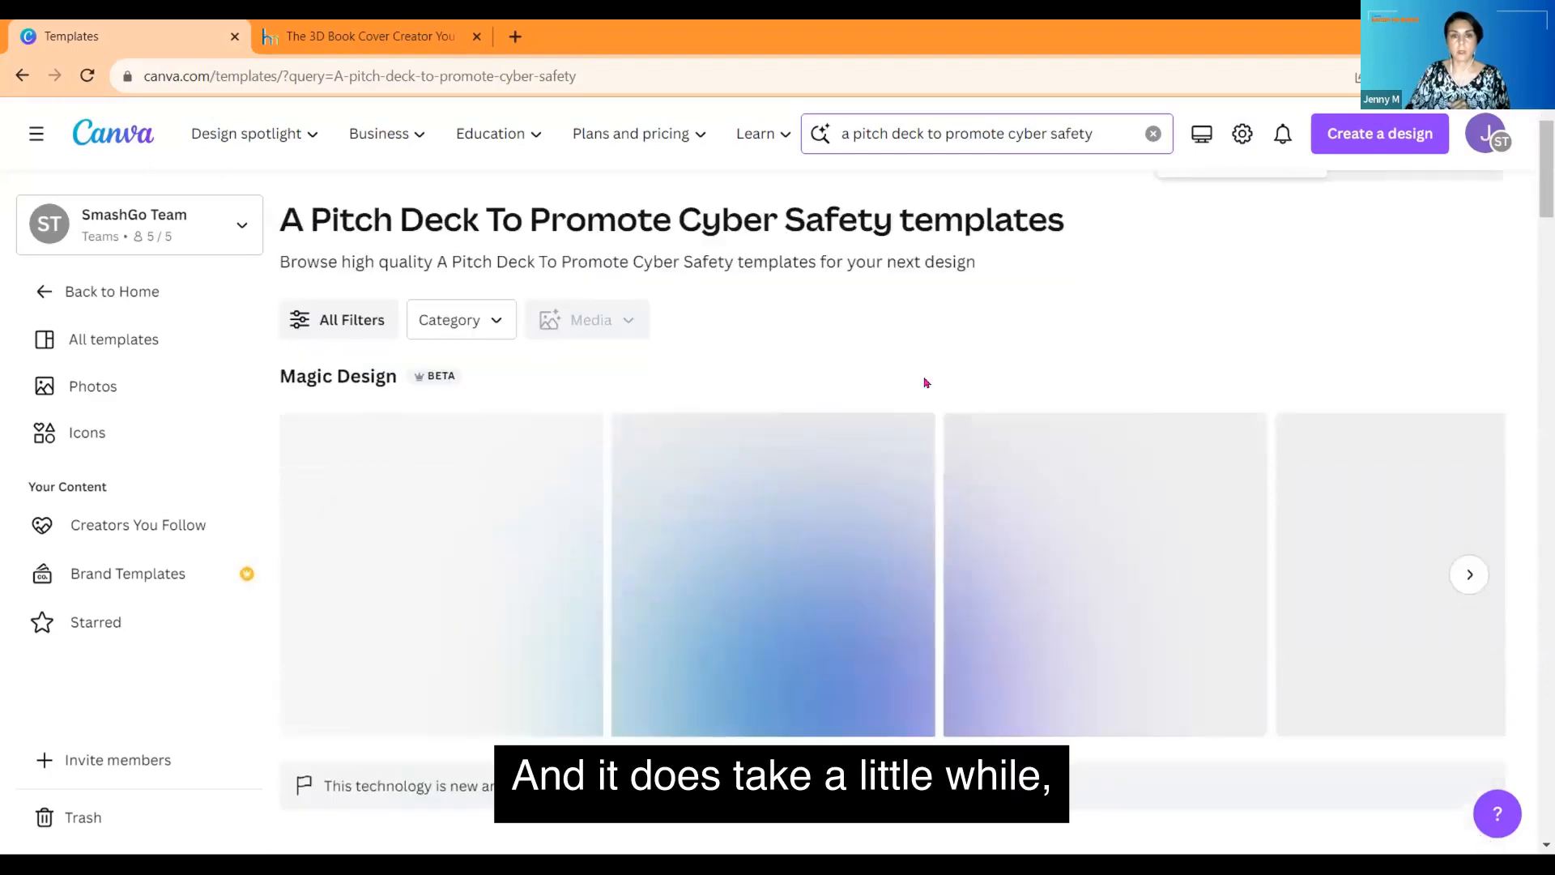
pyautogui.scroll(-3, 926, 383)
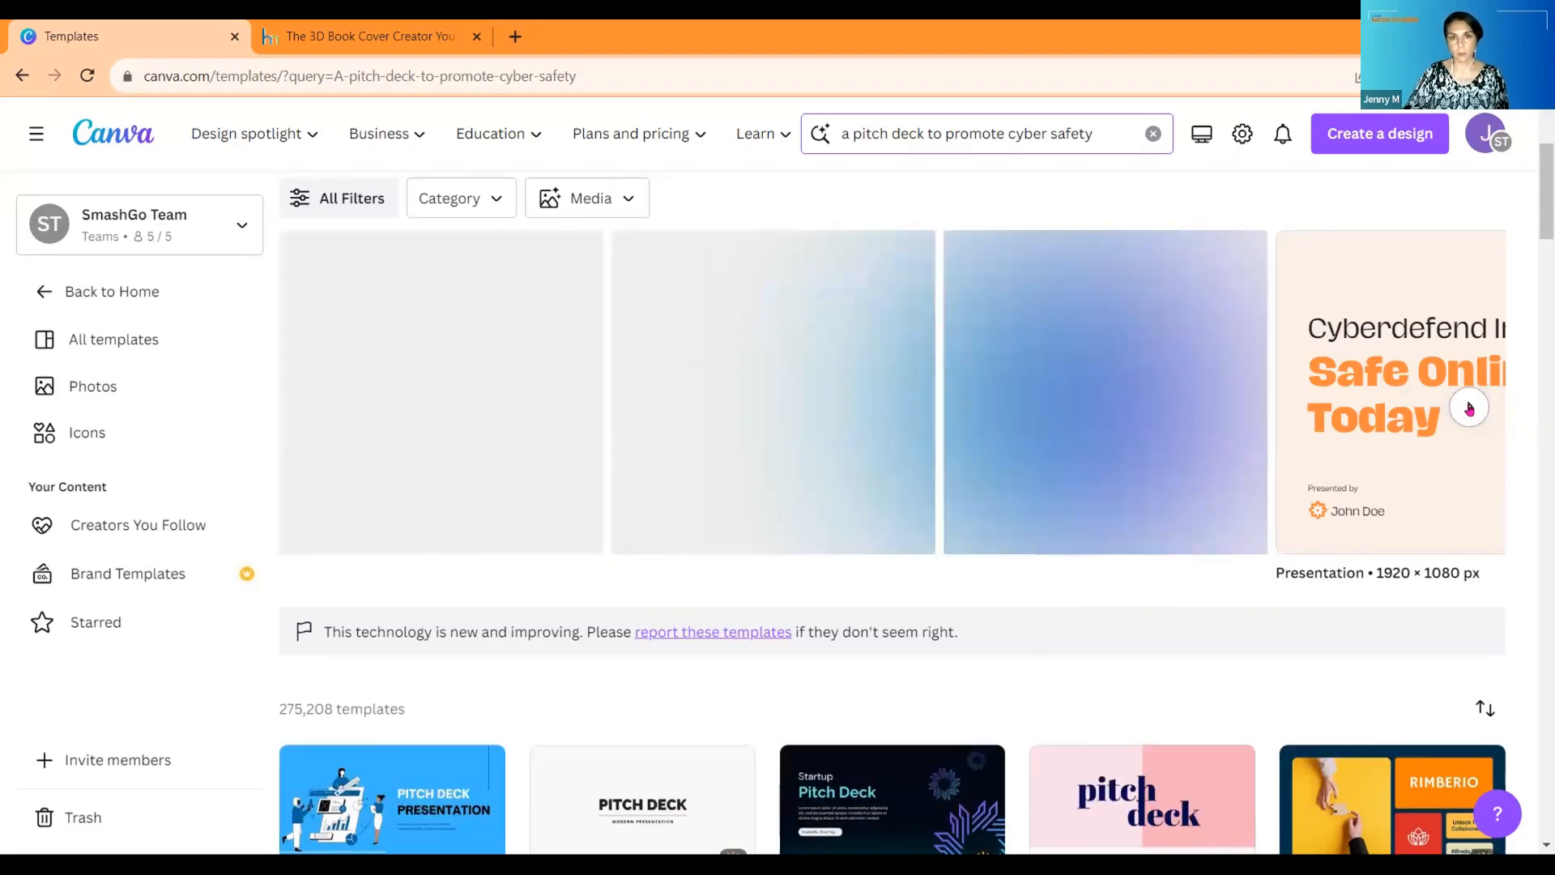
pyautogui.click(1470, 408)
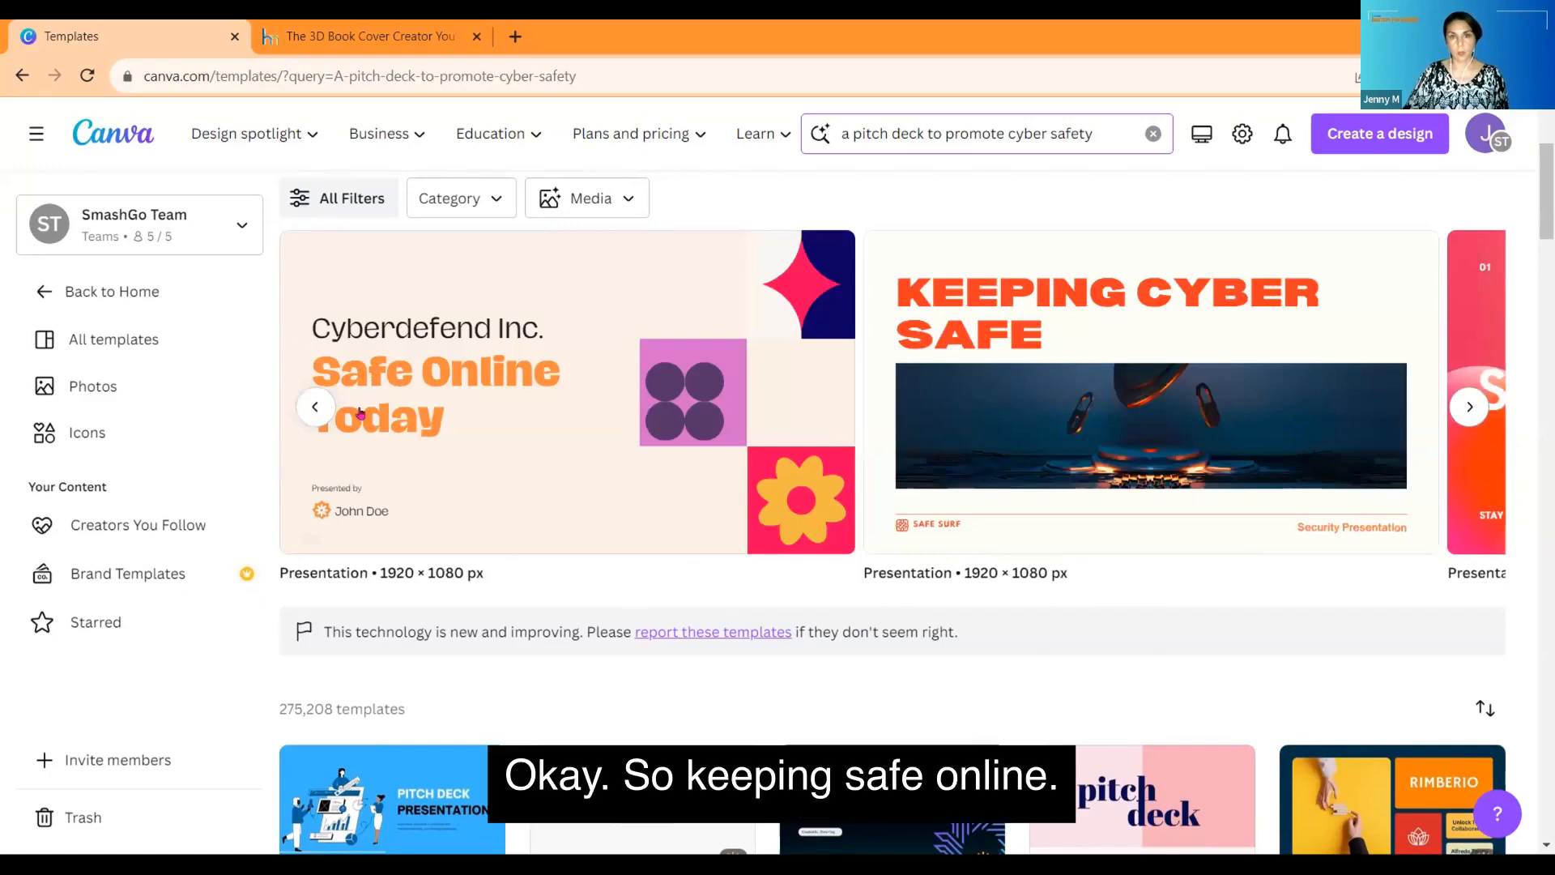
pyautogui.click(1466, 406)
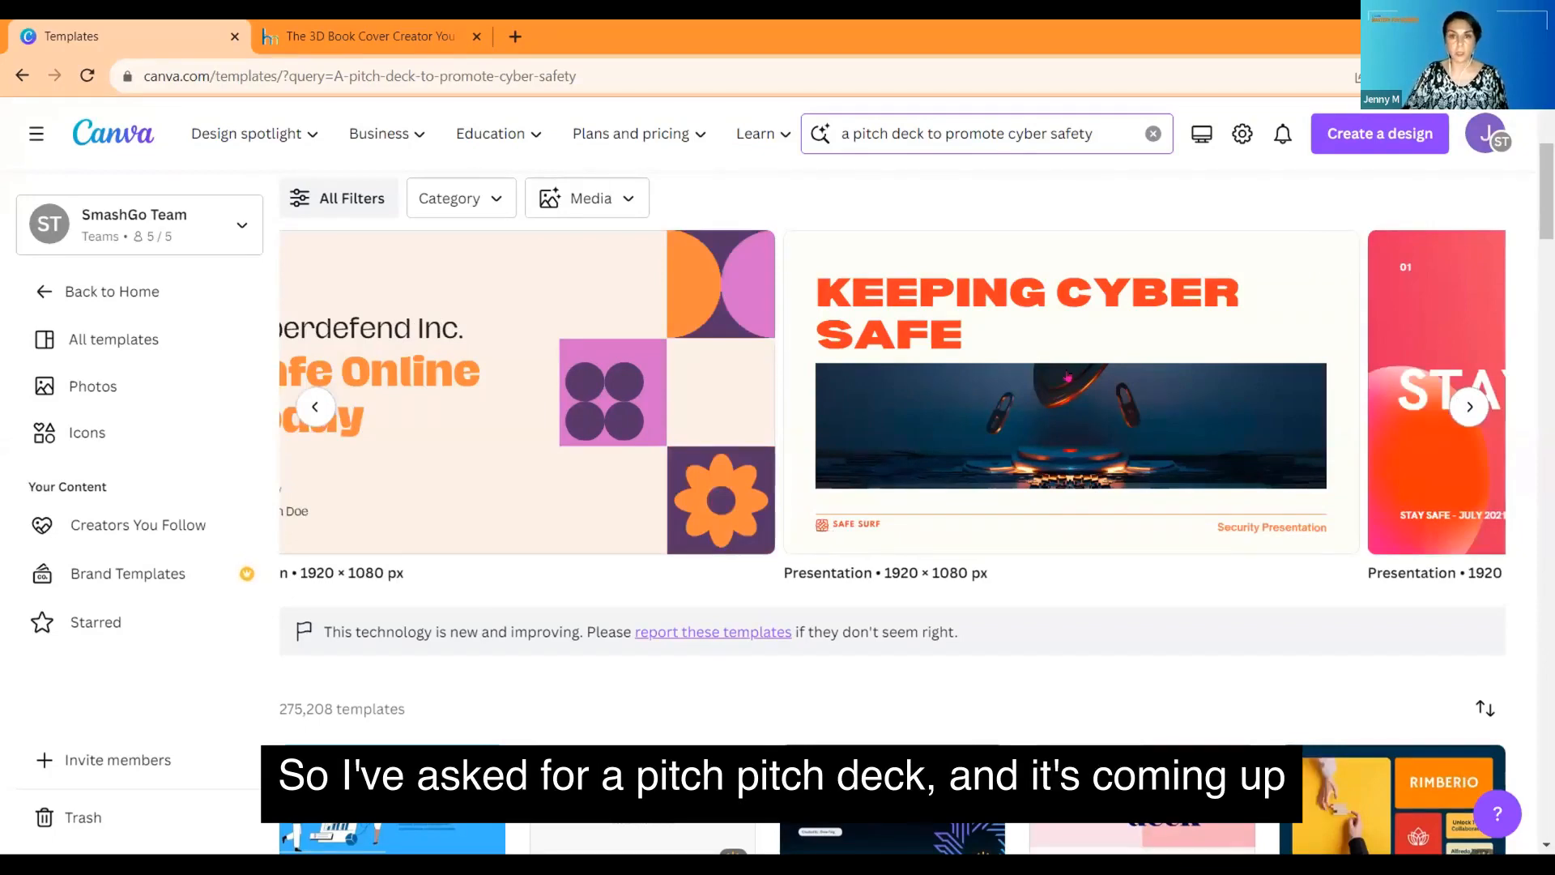
pyautogui.hscroll(5, 1068, 377)
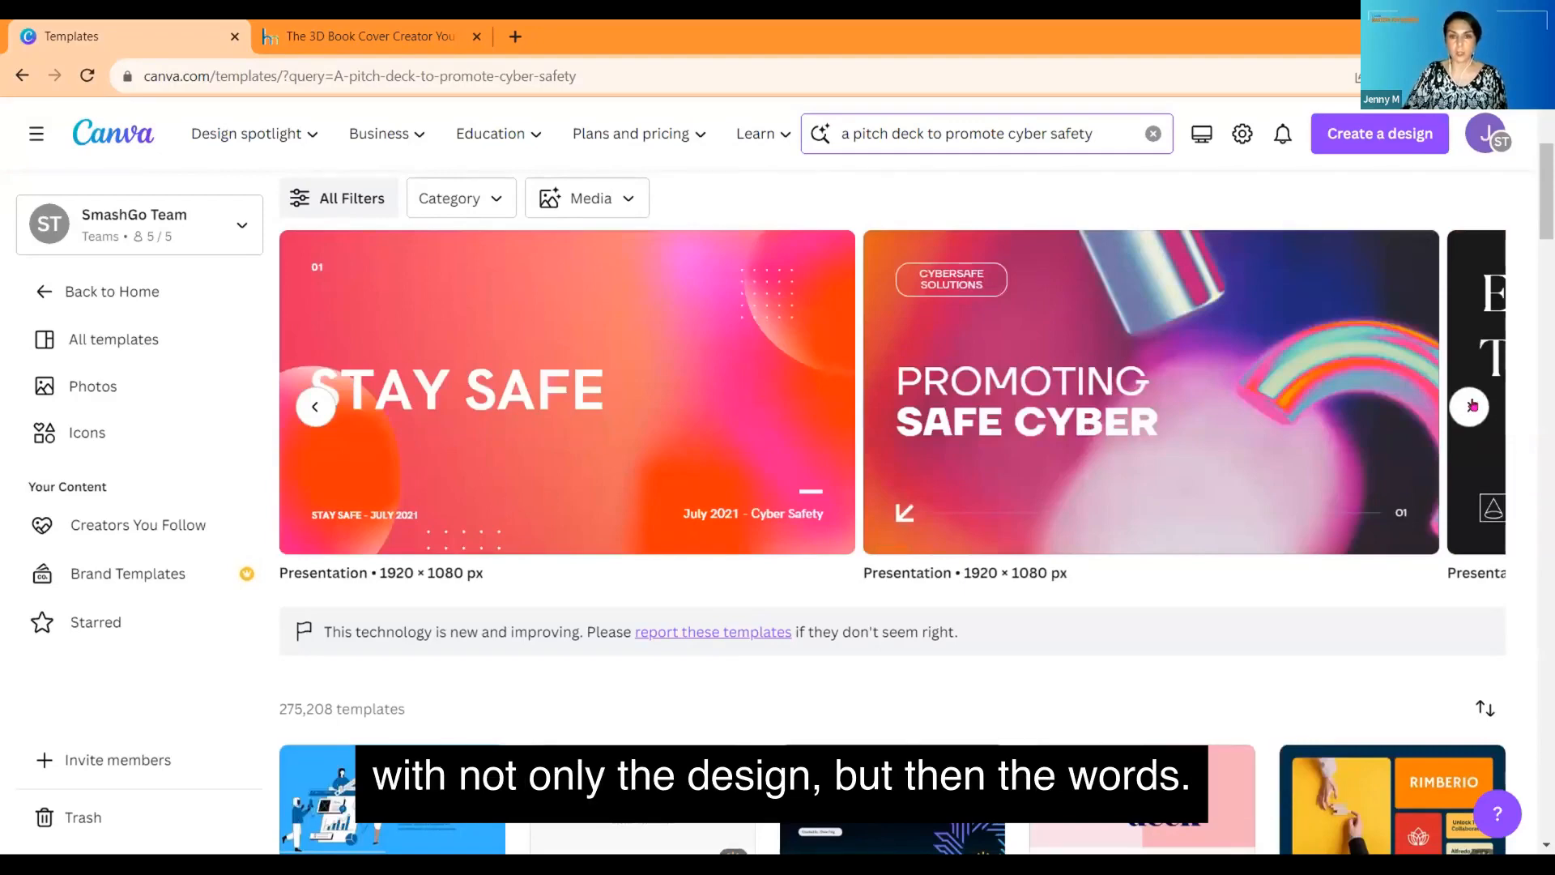
pyautogui.click(1473, 405)
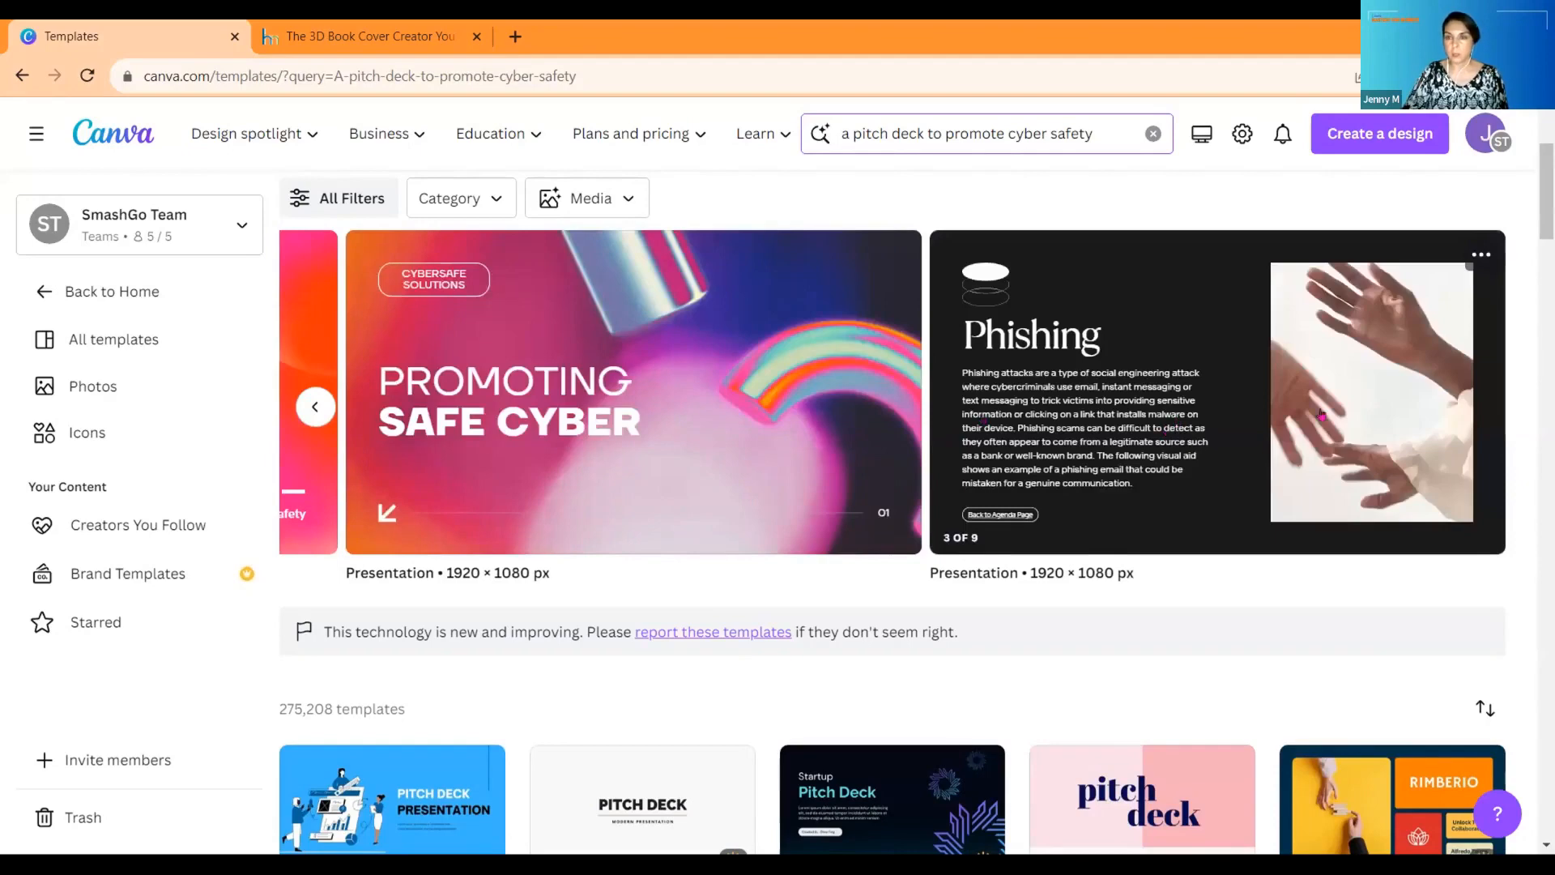
pyautogui.click(315, 407)
pyautogui.click(315, 407)
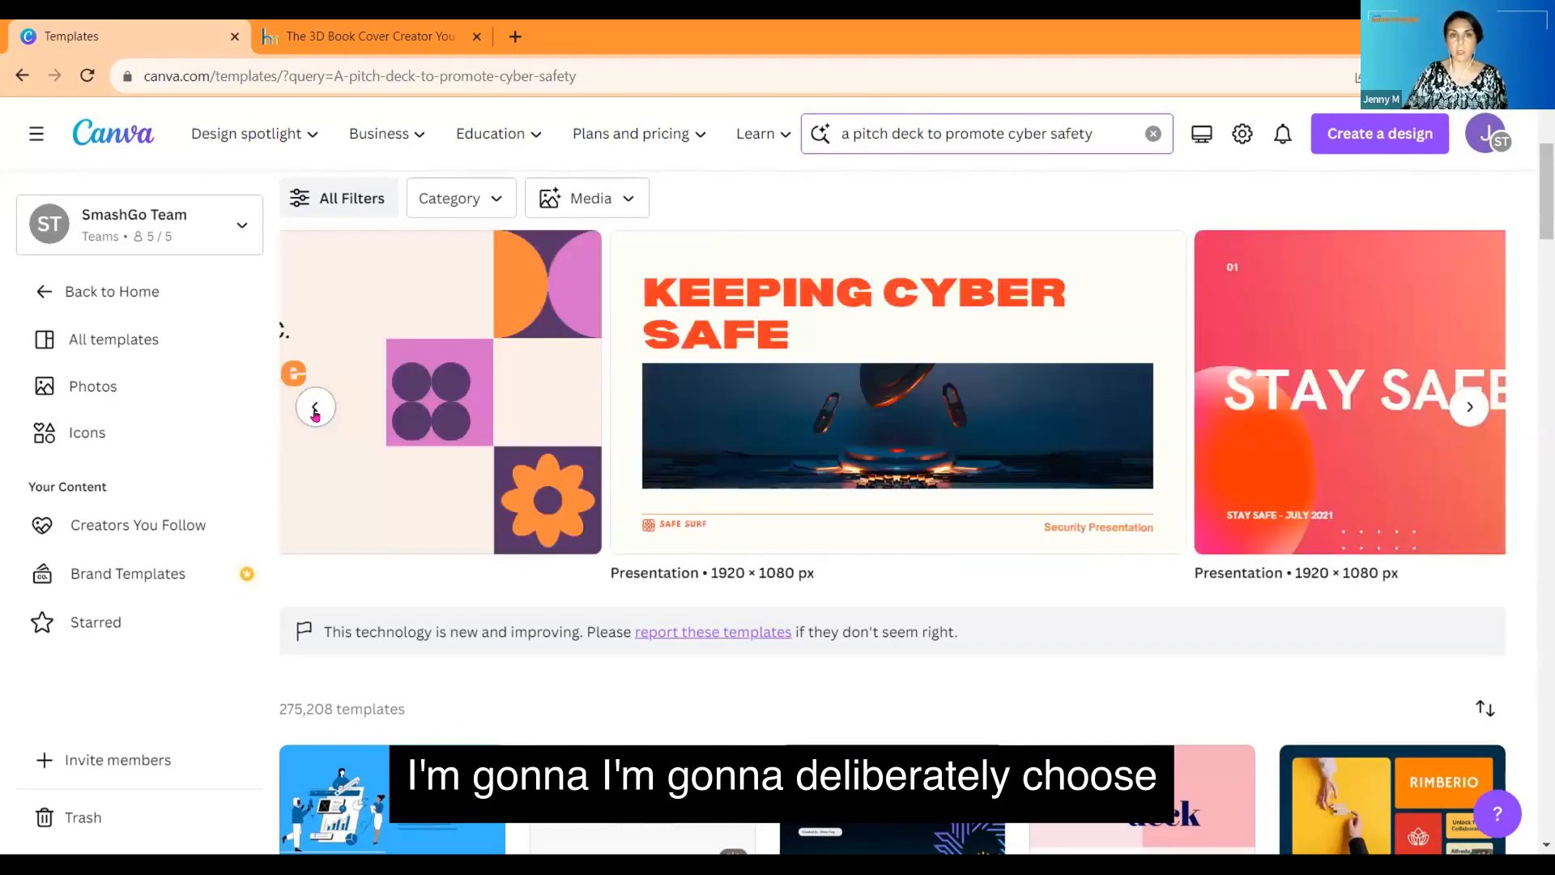
pyautogui.click(315, 407)
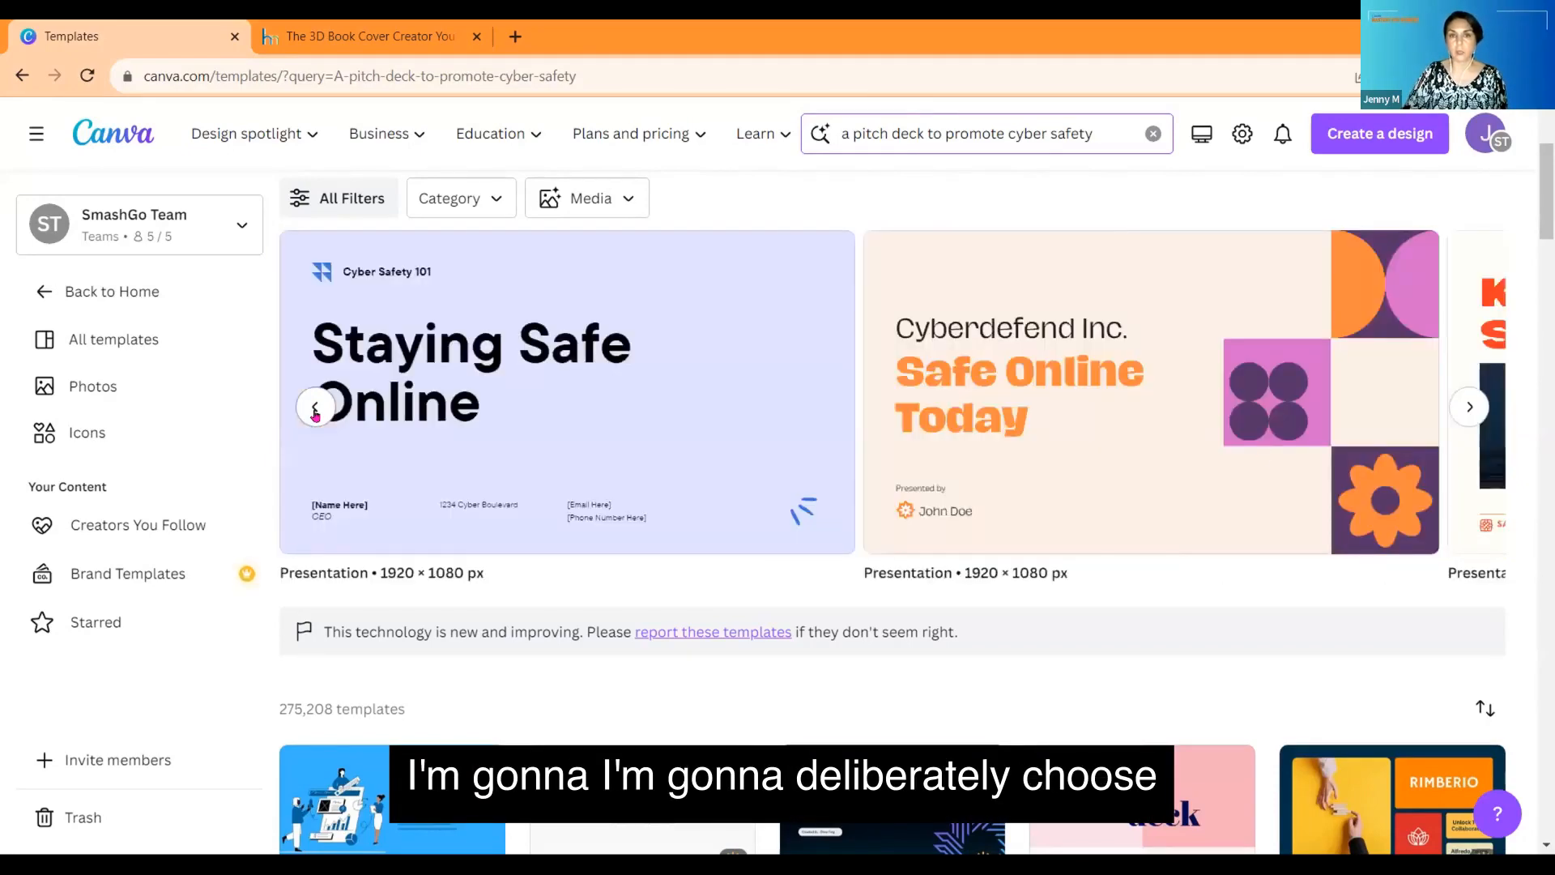
# Step: Open the black "Ensuring Cyber Safety Today." presentation template and start customising it as a new design
pyautogui.click(1459, 413)
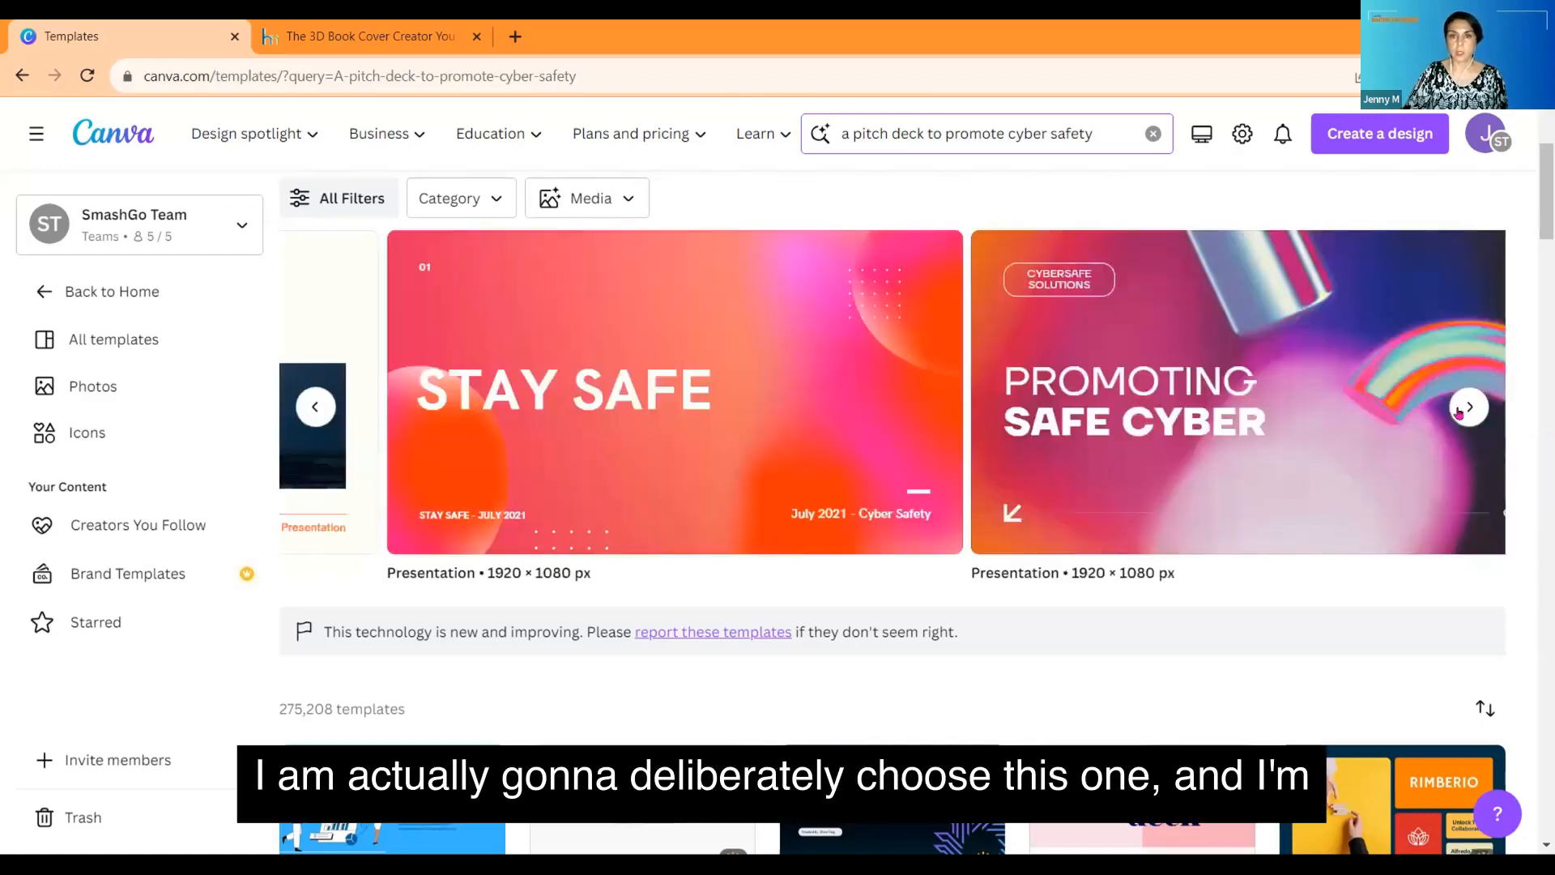
pyautogui.click(1459, 413)
pyautogui.click(1211, 389)
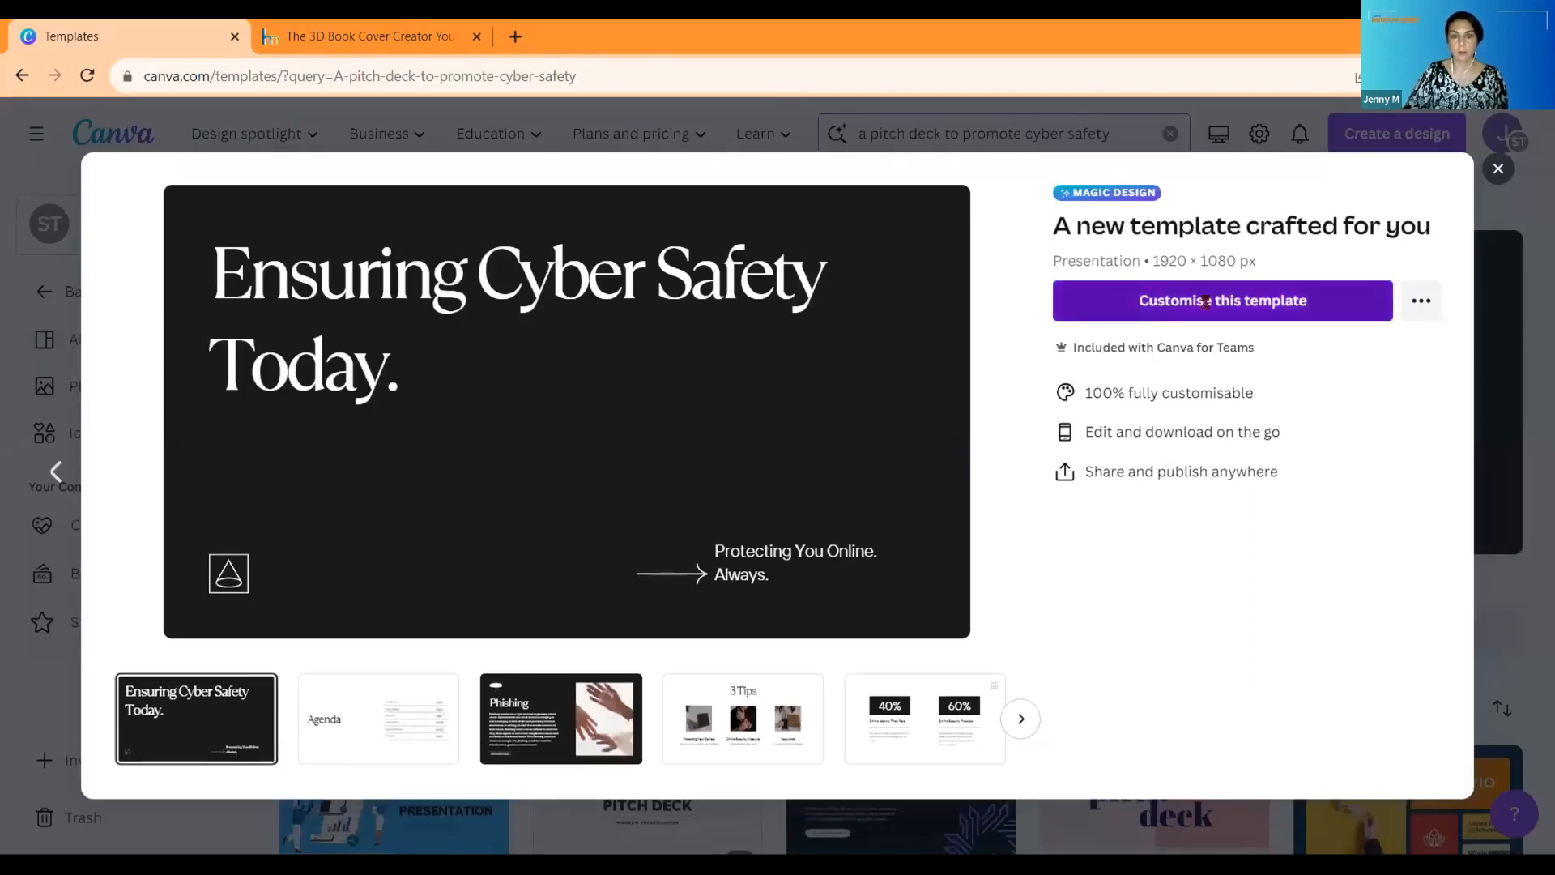
pyautogui.click(1206, 302)
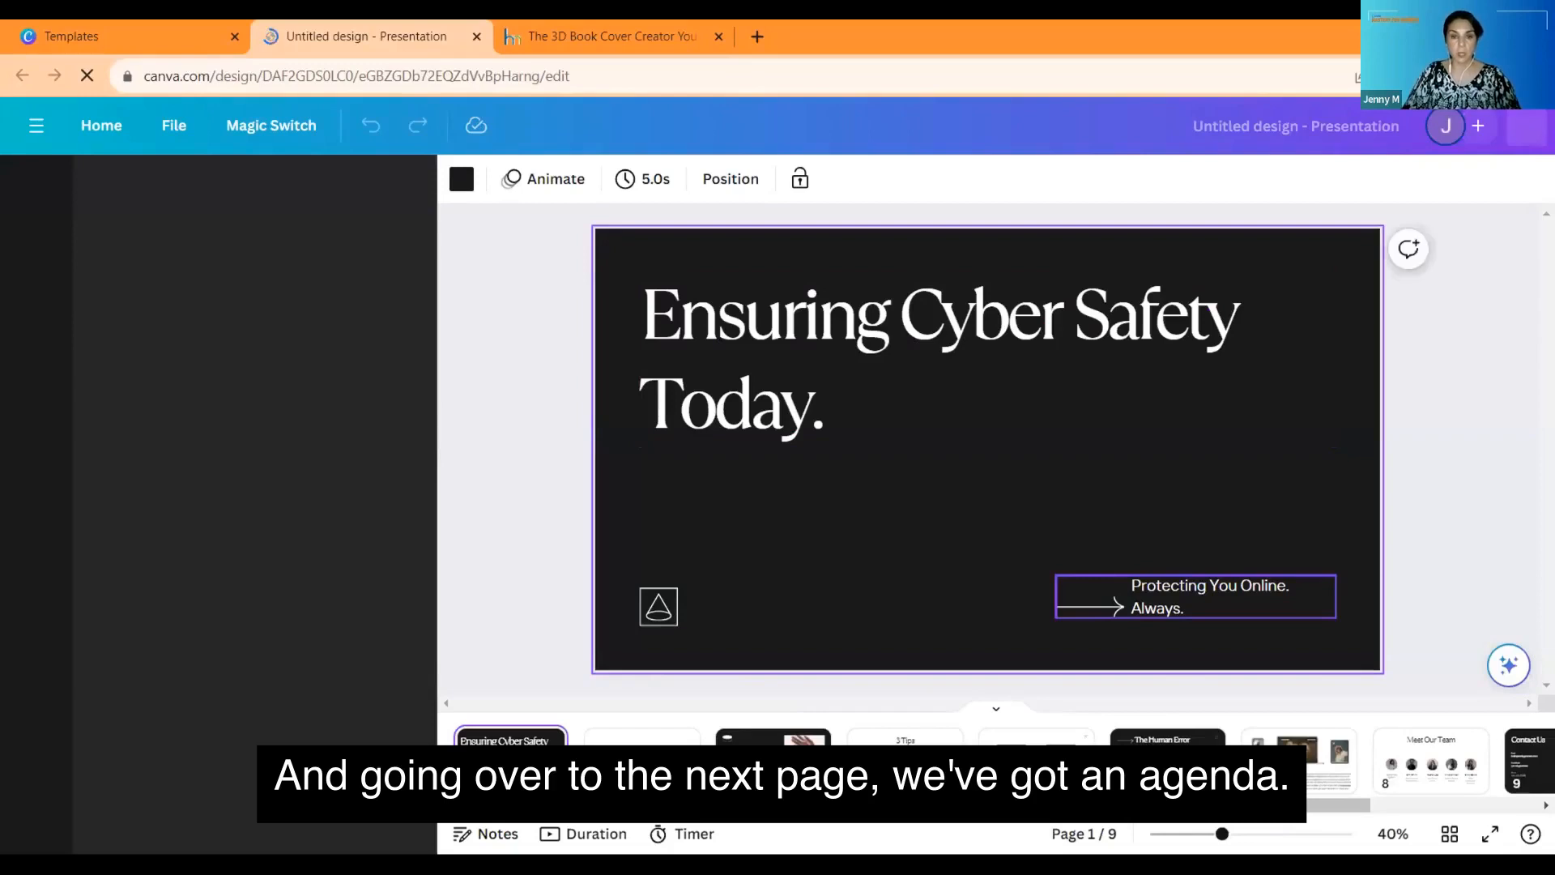
# Step: Review the deck's Agenda, Phishing, 3 Tips and percentage statistics pages, playing the video on the Phishing page
pyautogui.press('pagedown')
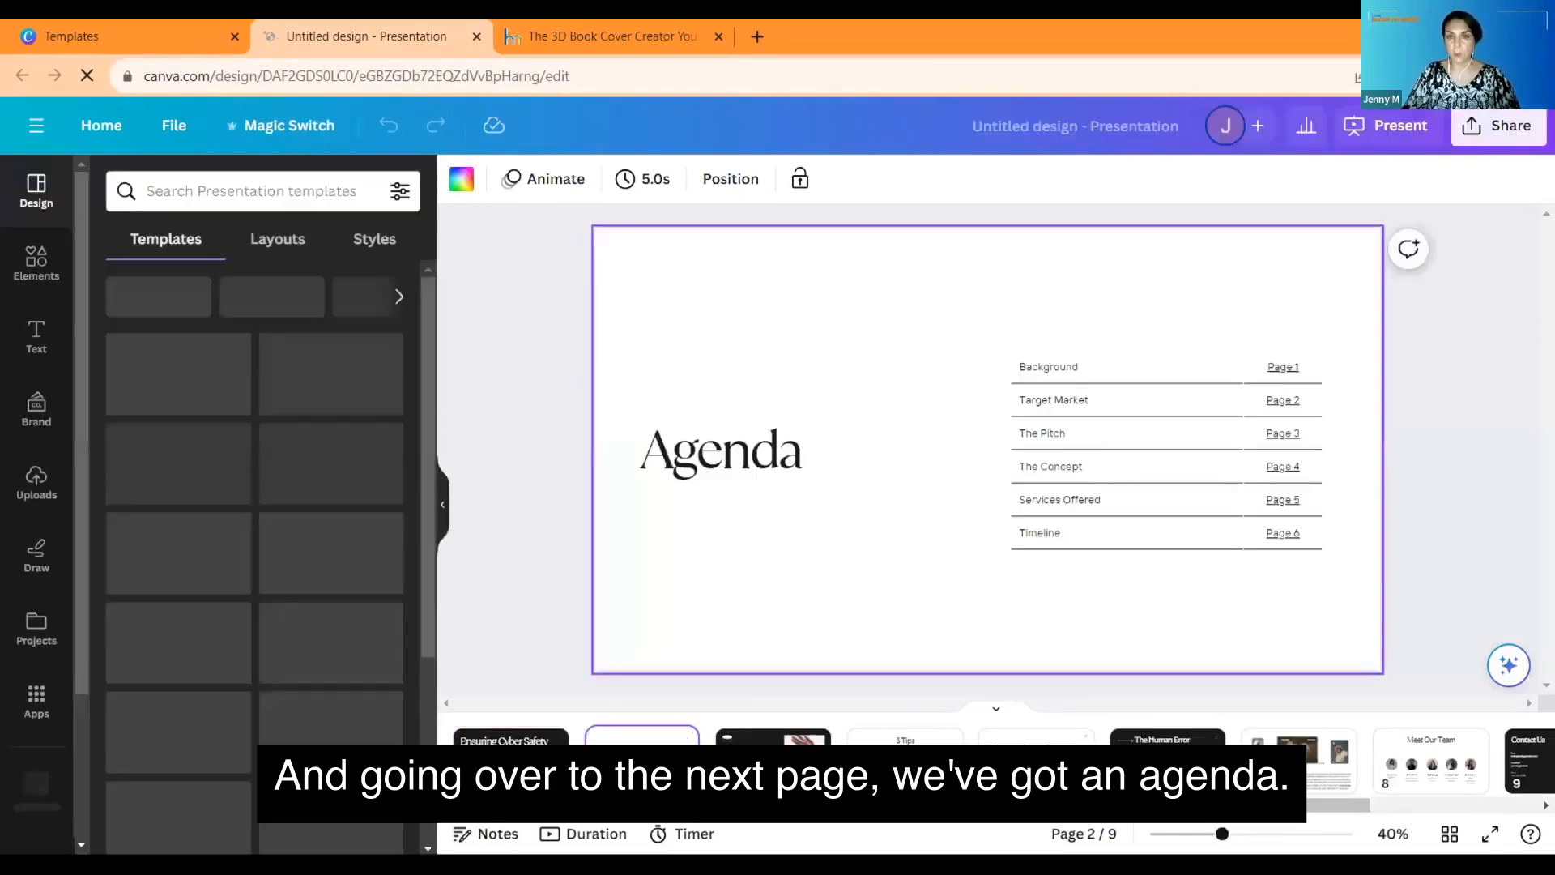
pyautogui.press('pagedown')
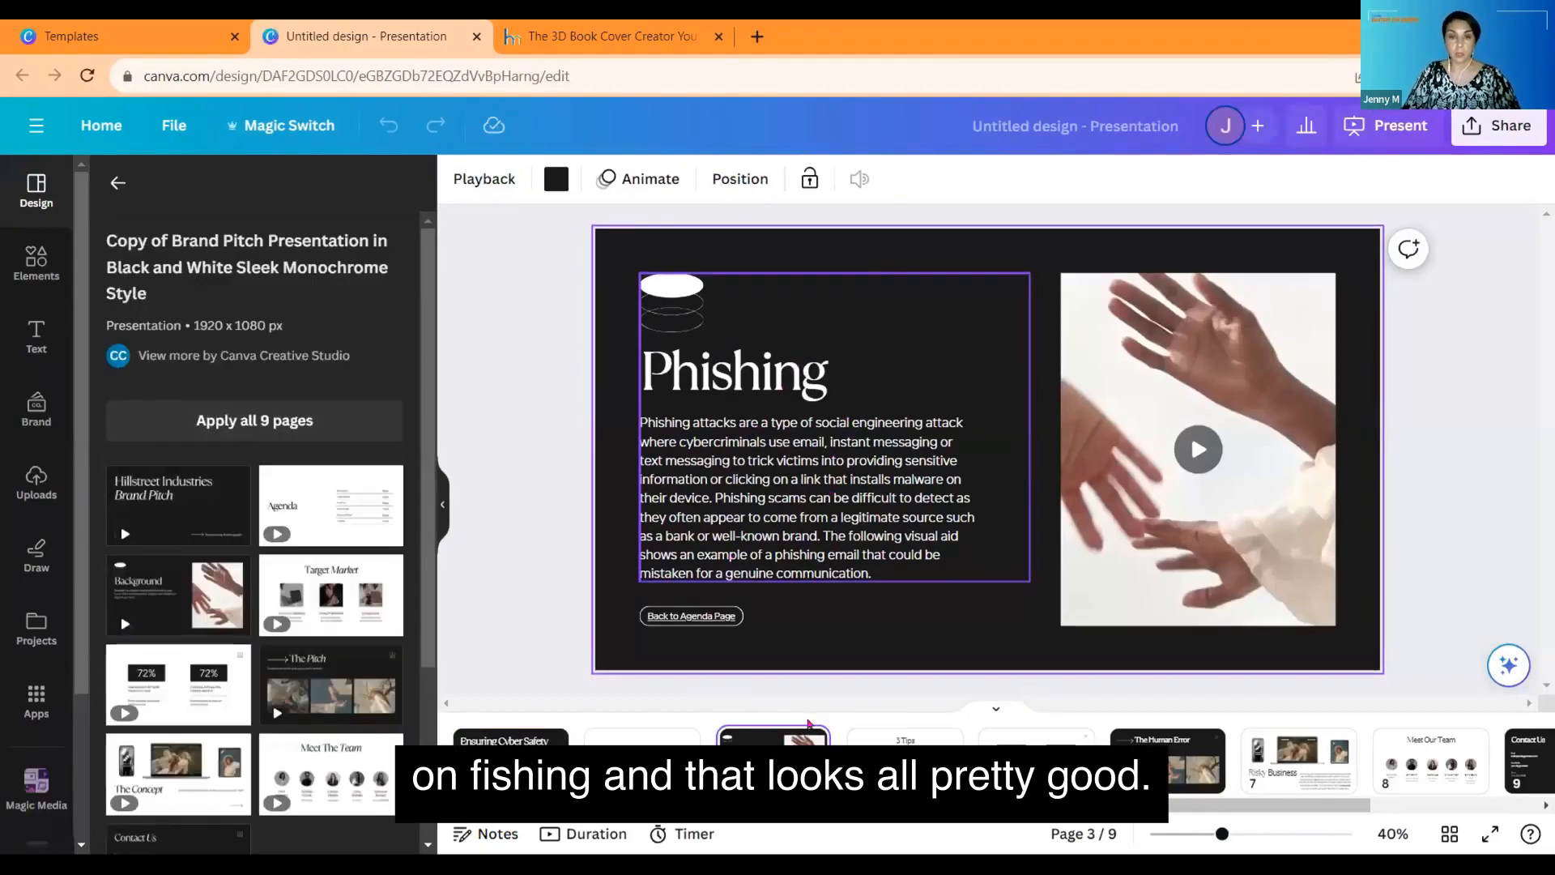
pyautogui.click(1198, 450)
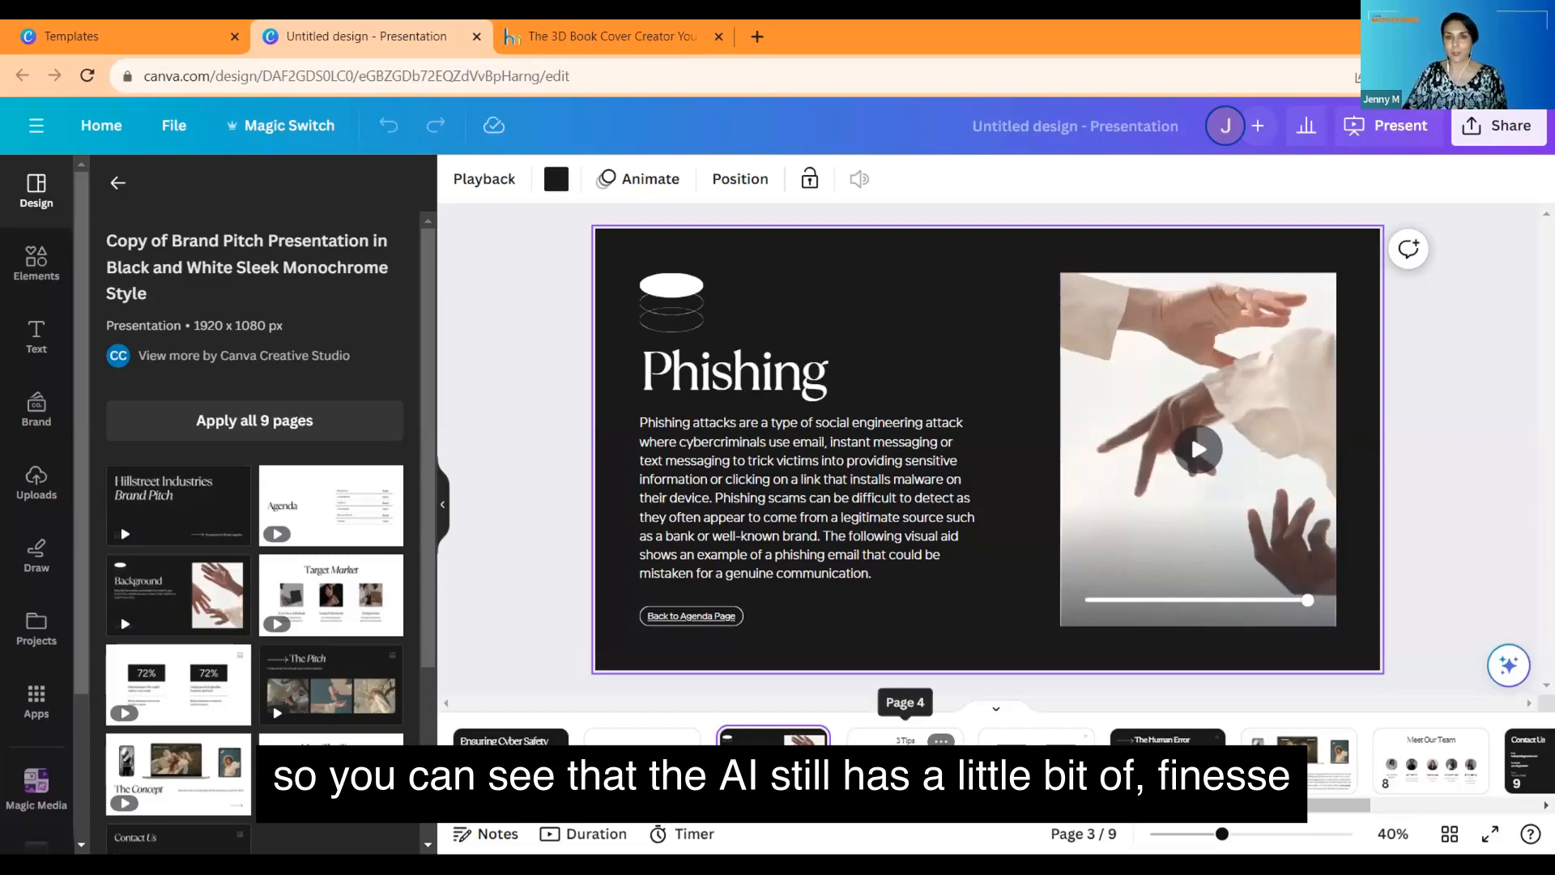
pyautogui.click(906, 749)
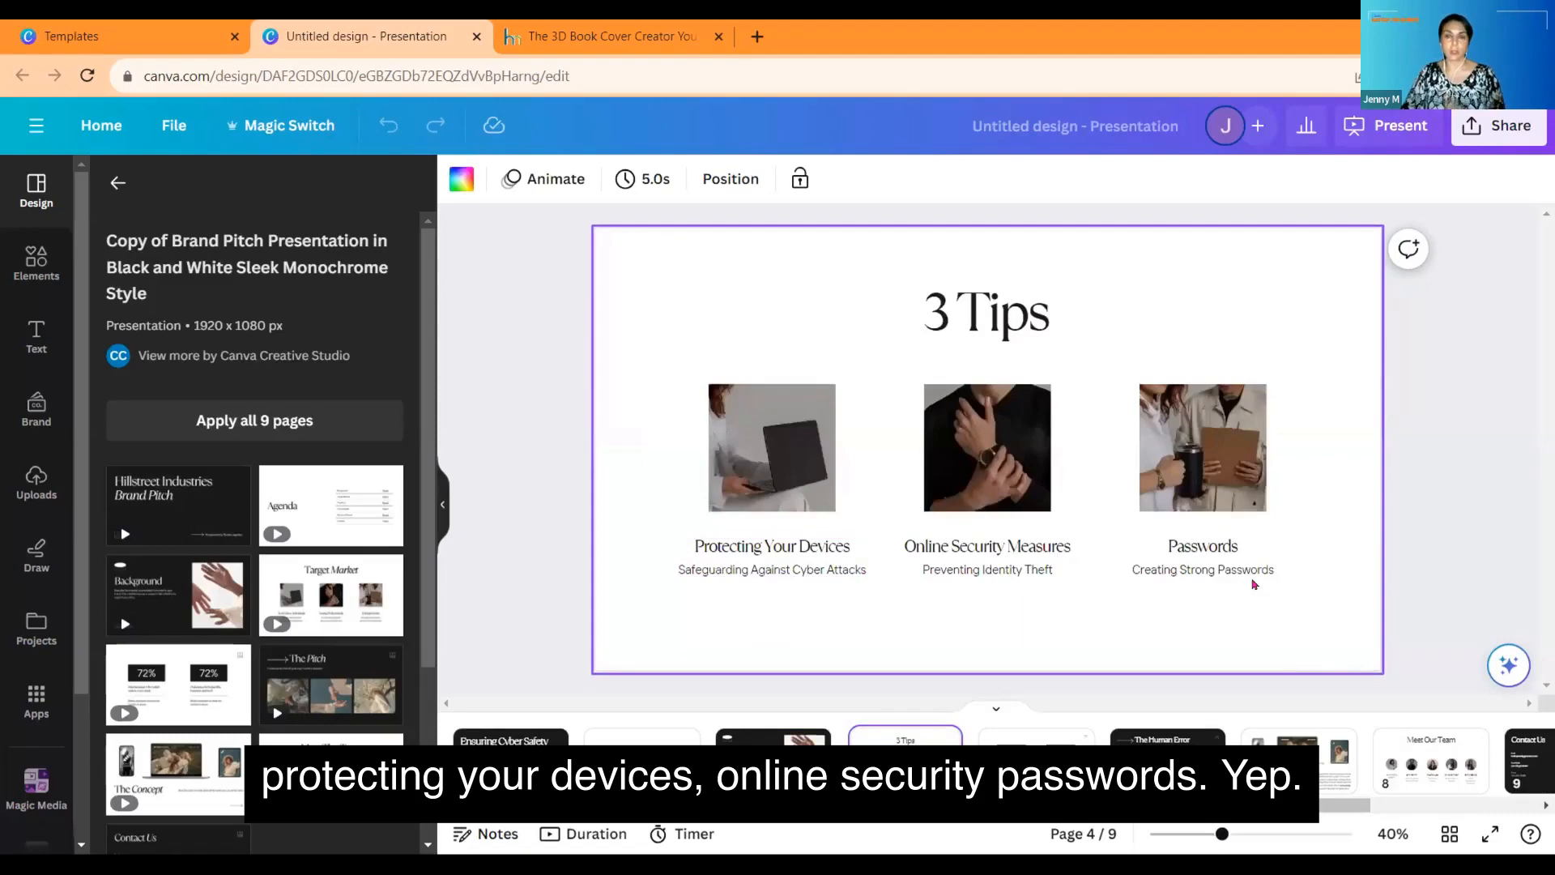
pyautogui.scroll(-2, 1254, 583)
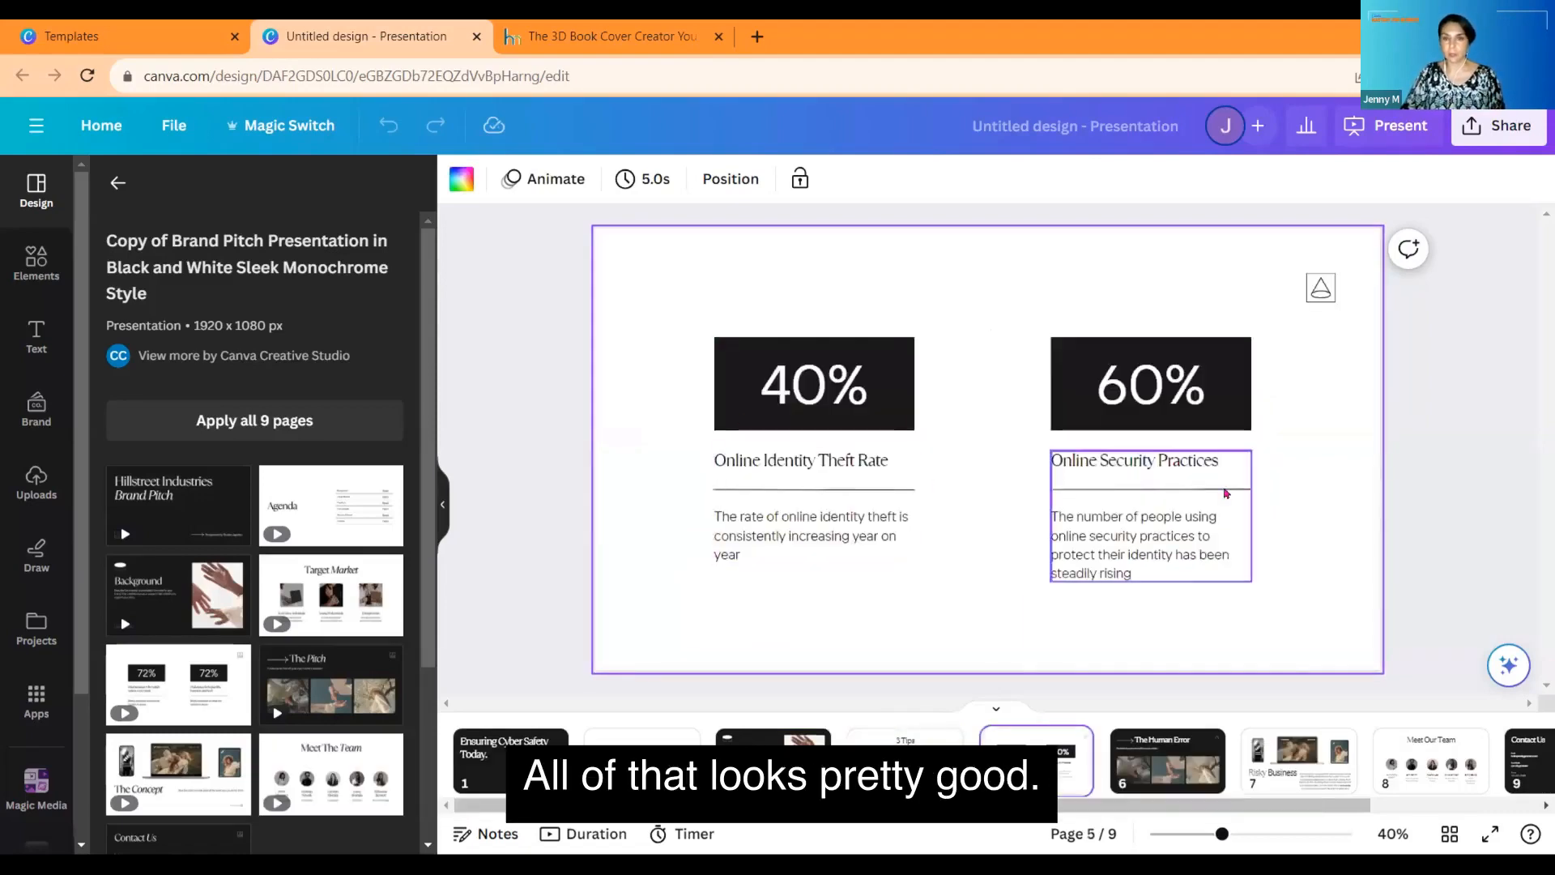
# Step: Check the wording and imagery on The Human Error, Risky Business and Meet Our Team pages, and return to the Phishing page
pyautogui.click(1164, 786)
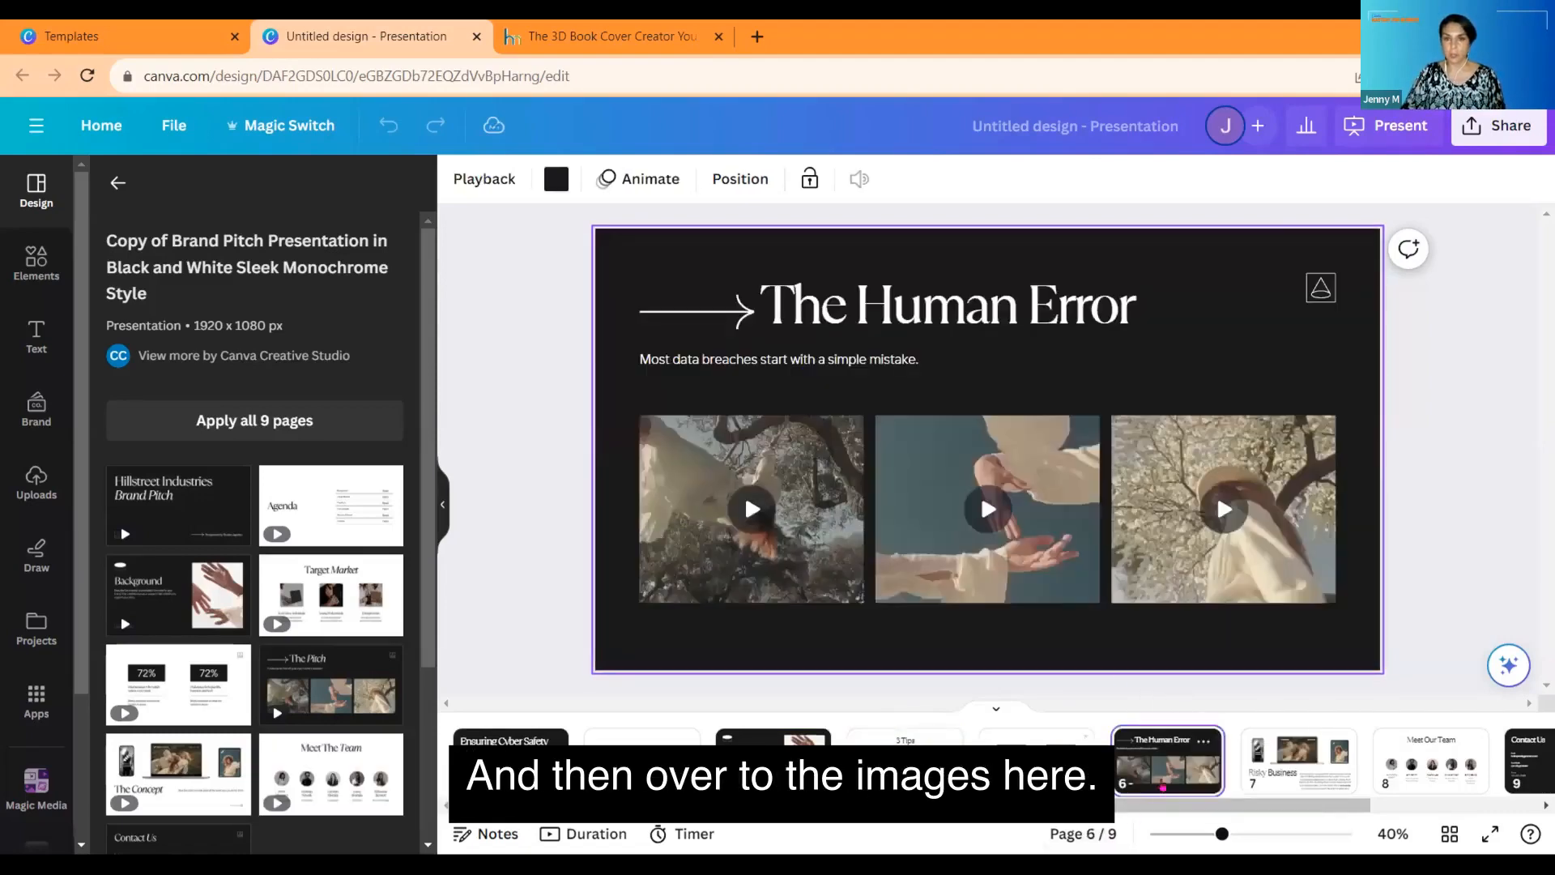
pyautogui.click(734, 511)
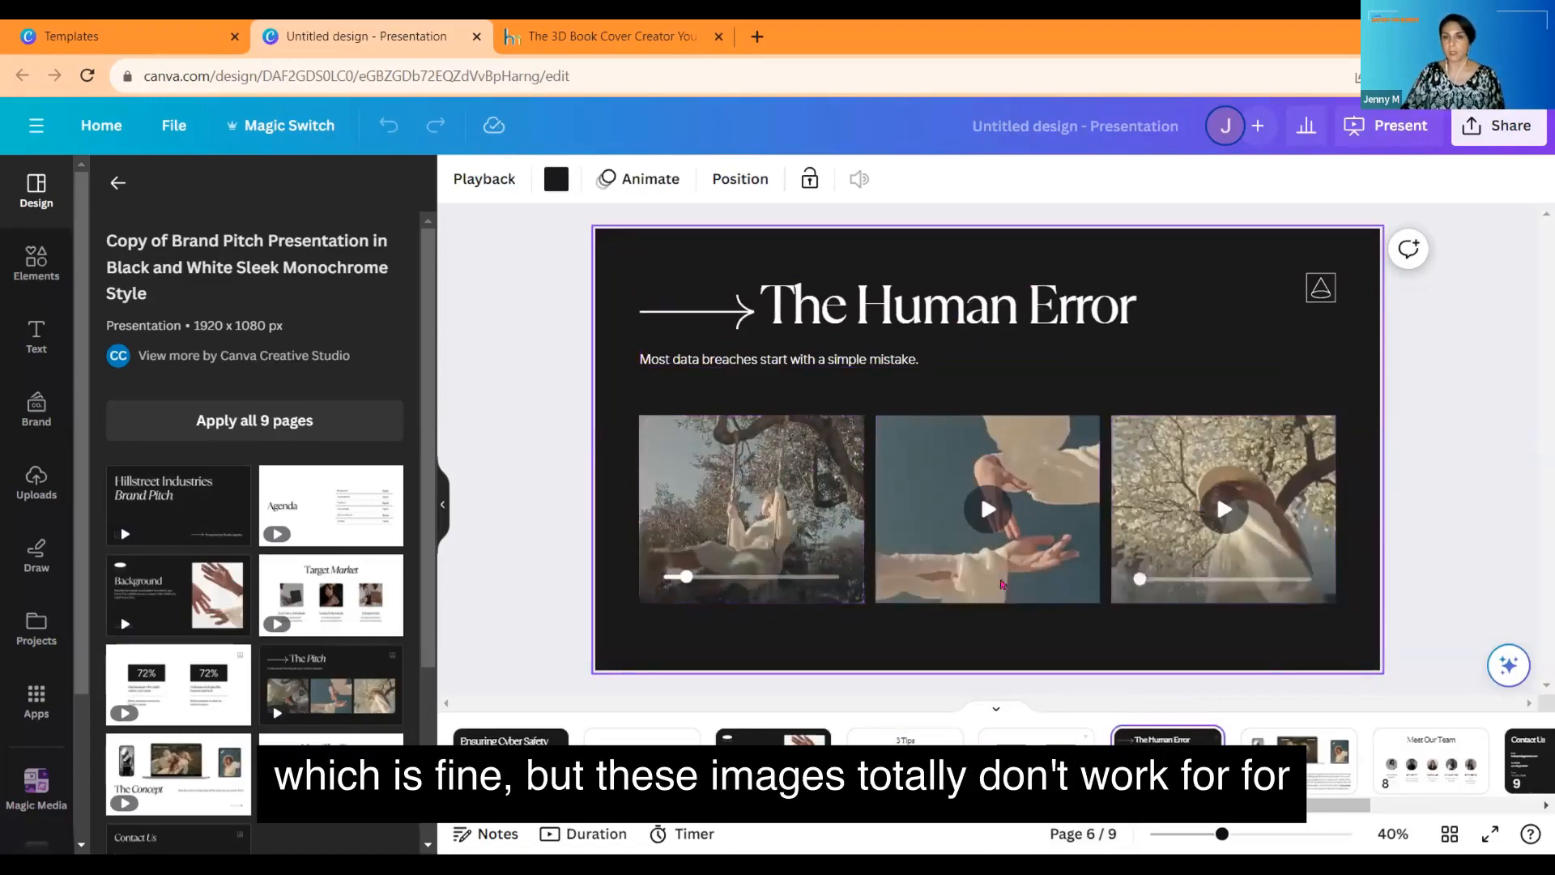
pyautogui.click(1306, 768)
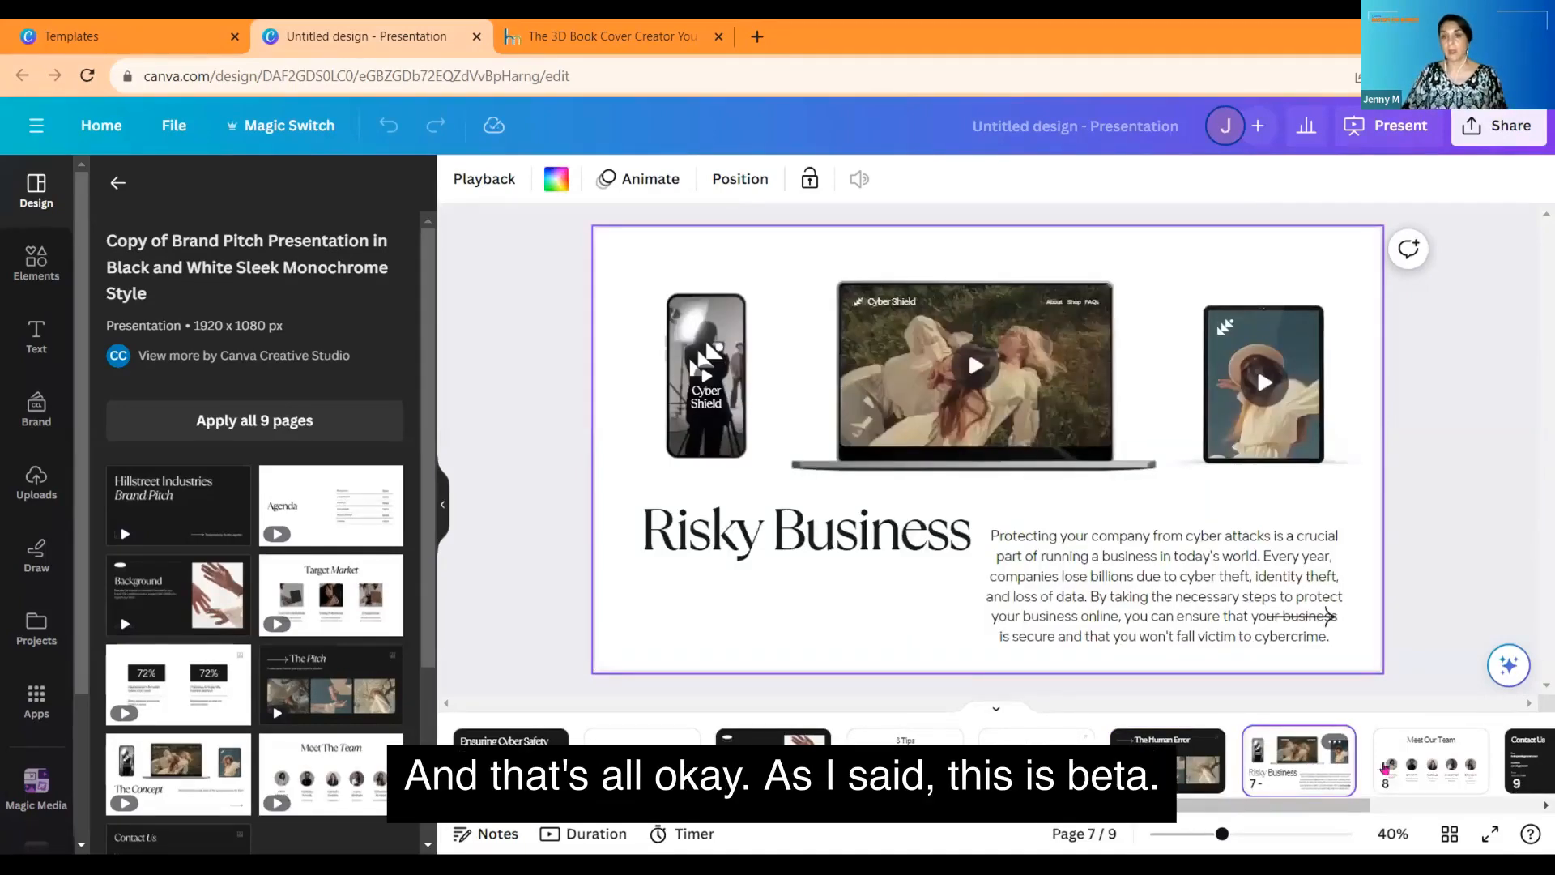
pyautogui.click(1430, 773)
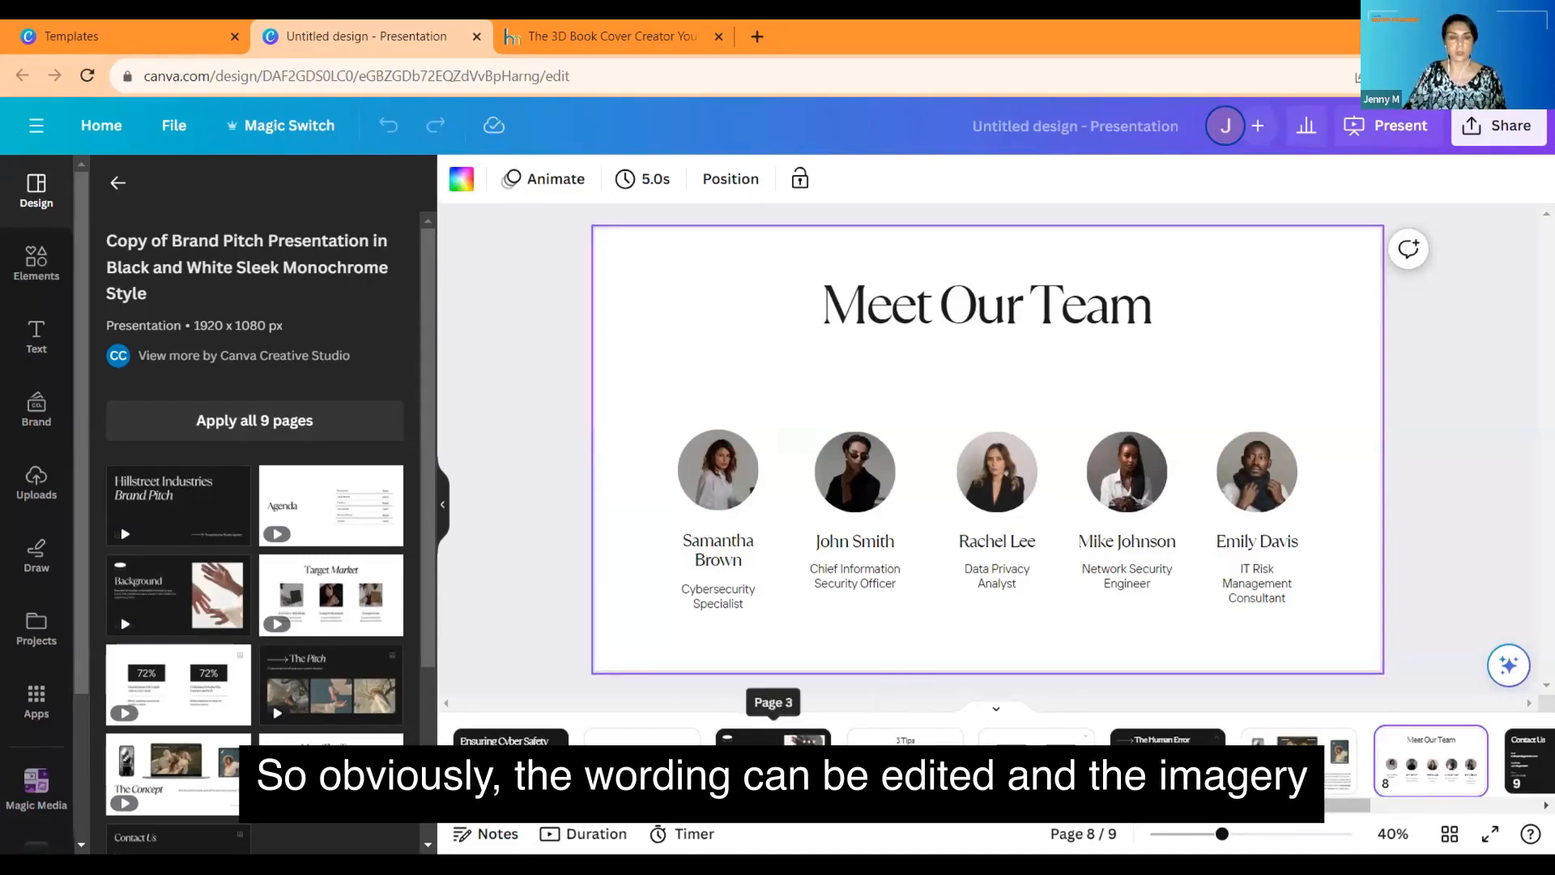
pyautogui.click(773, 737)
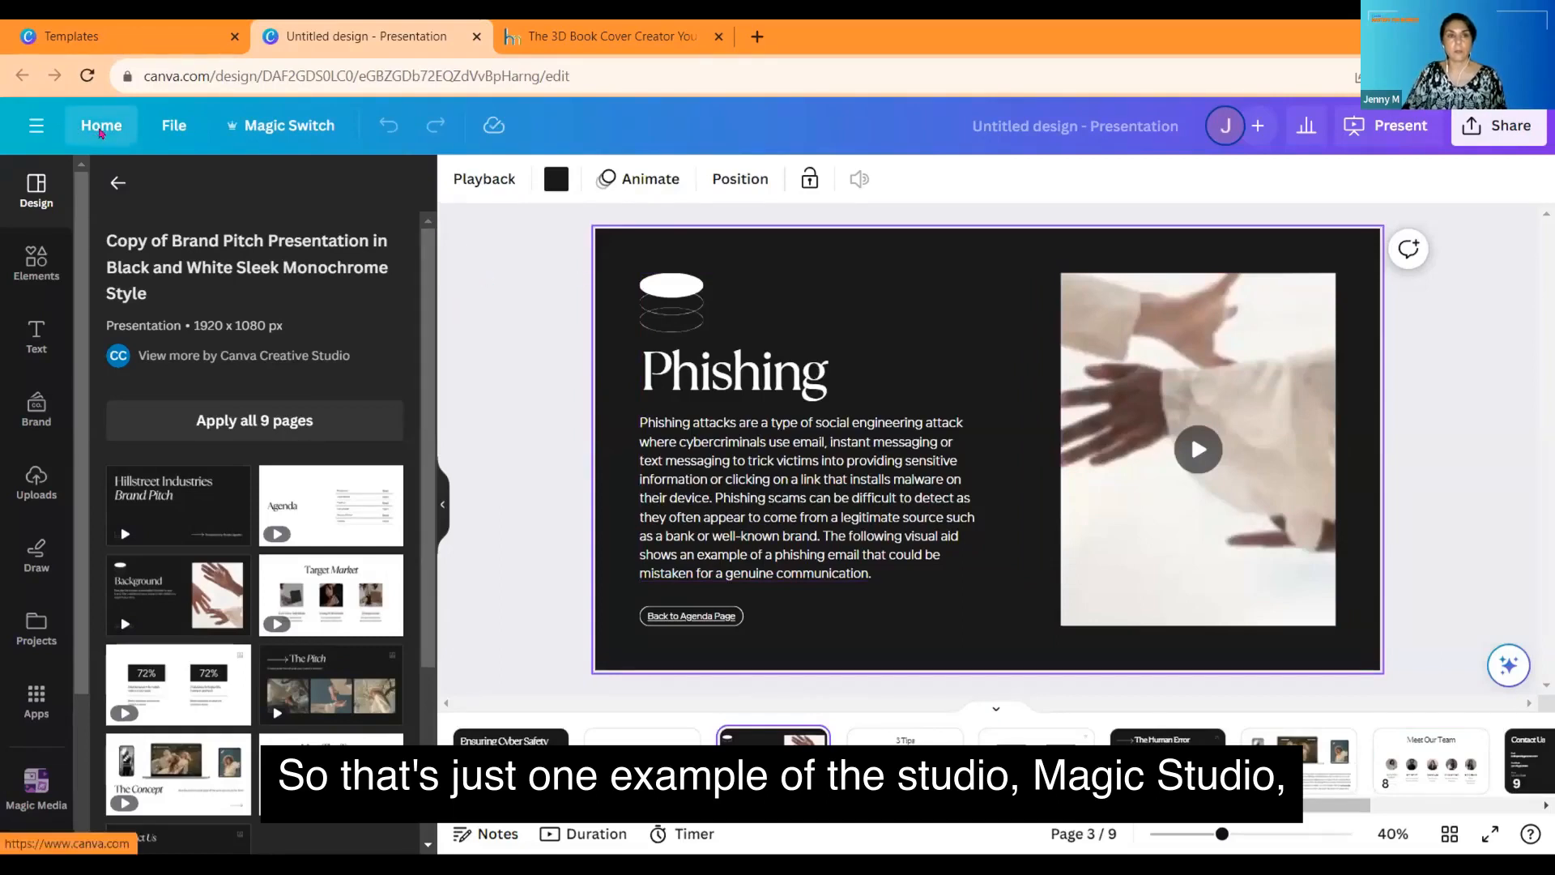
# Step: Leave the presentation for Magic Studio and start a new Magic Design for video project
pyautogui.click(101, 128)
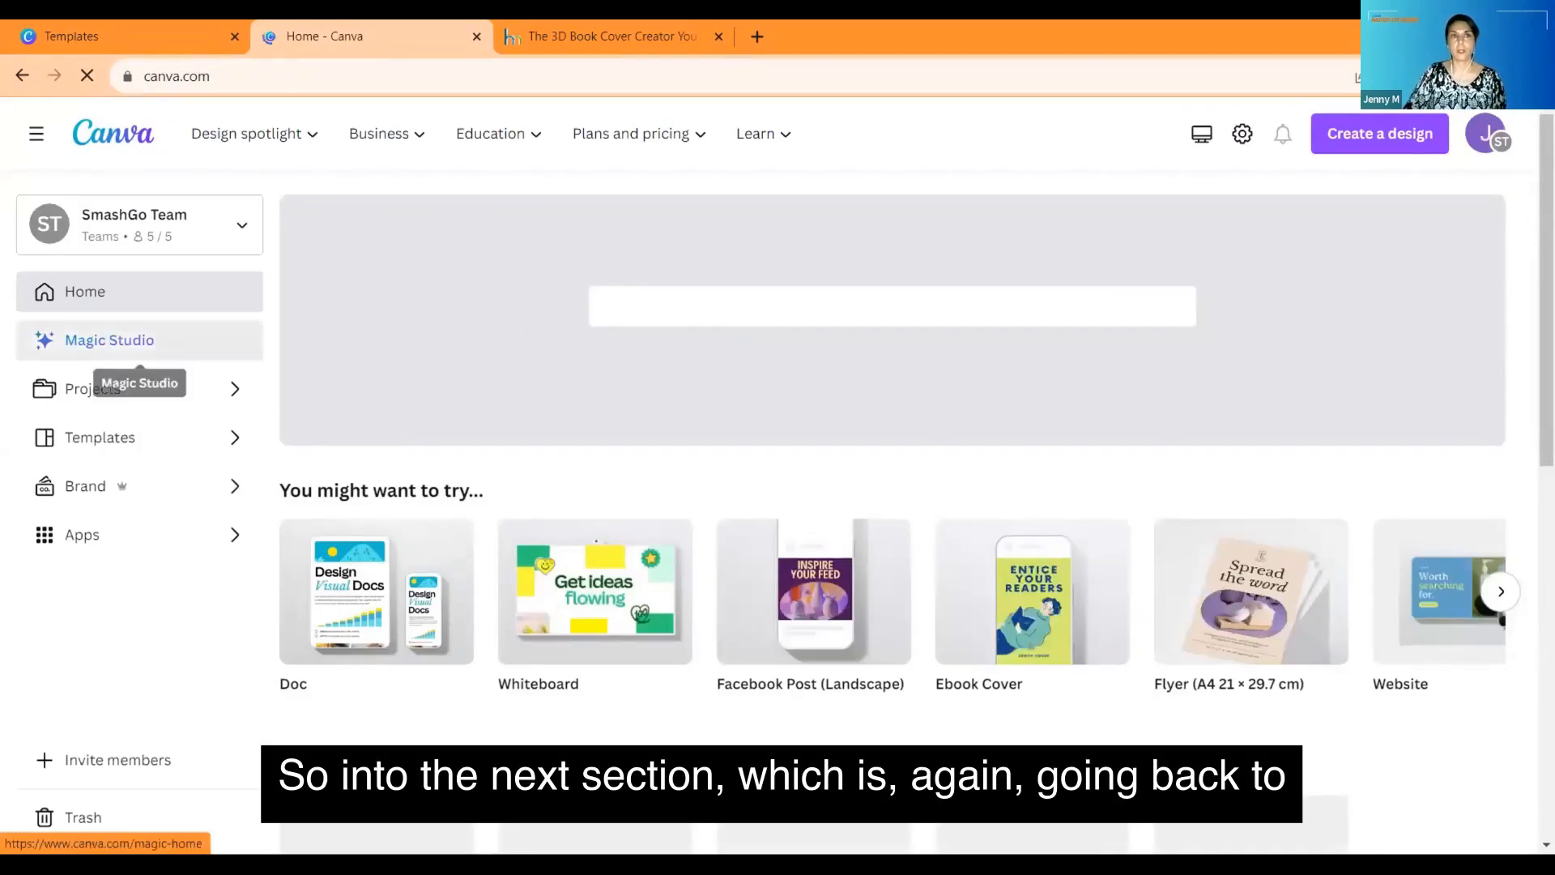
pyautogui.click(100, 341)
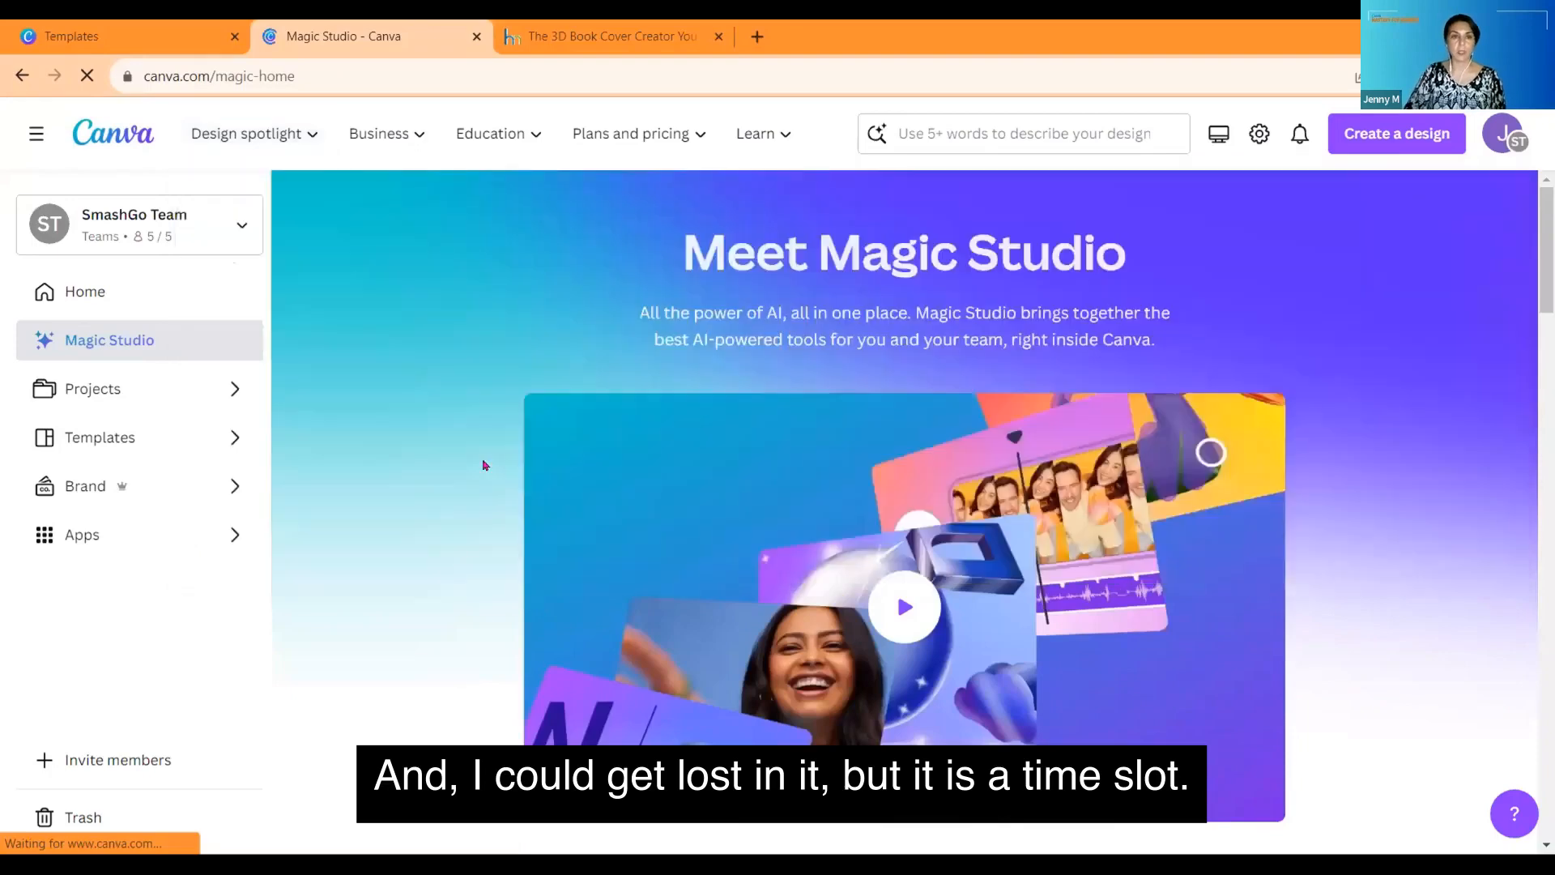
pyautogui.scroll(-1, 1434, 324)
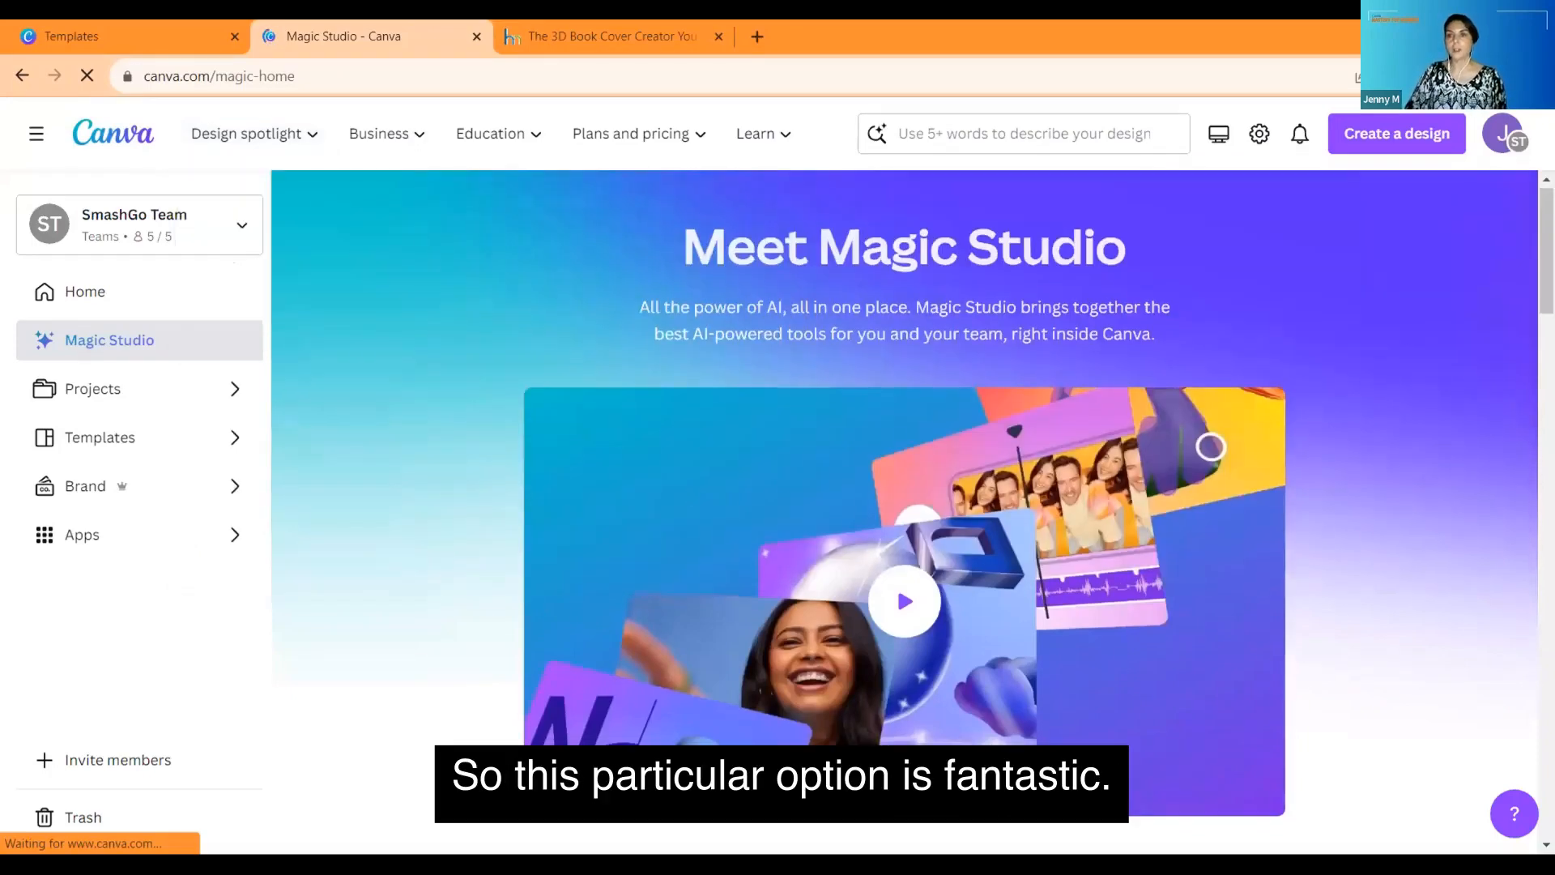
pyautogui.scroll(-6, 954, 422)
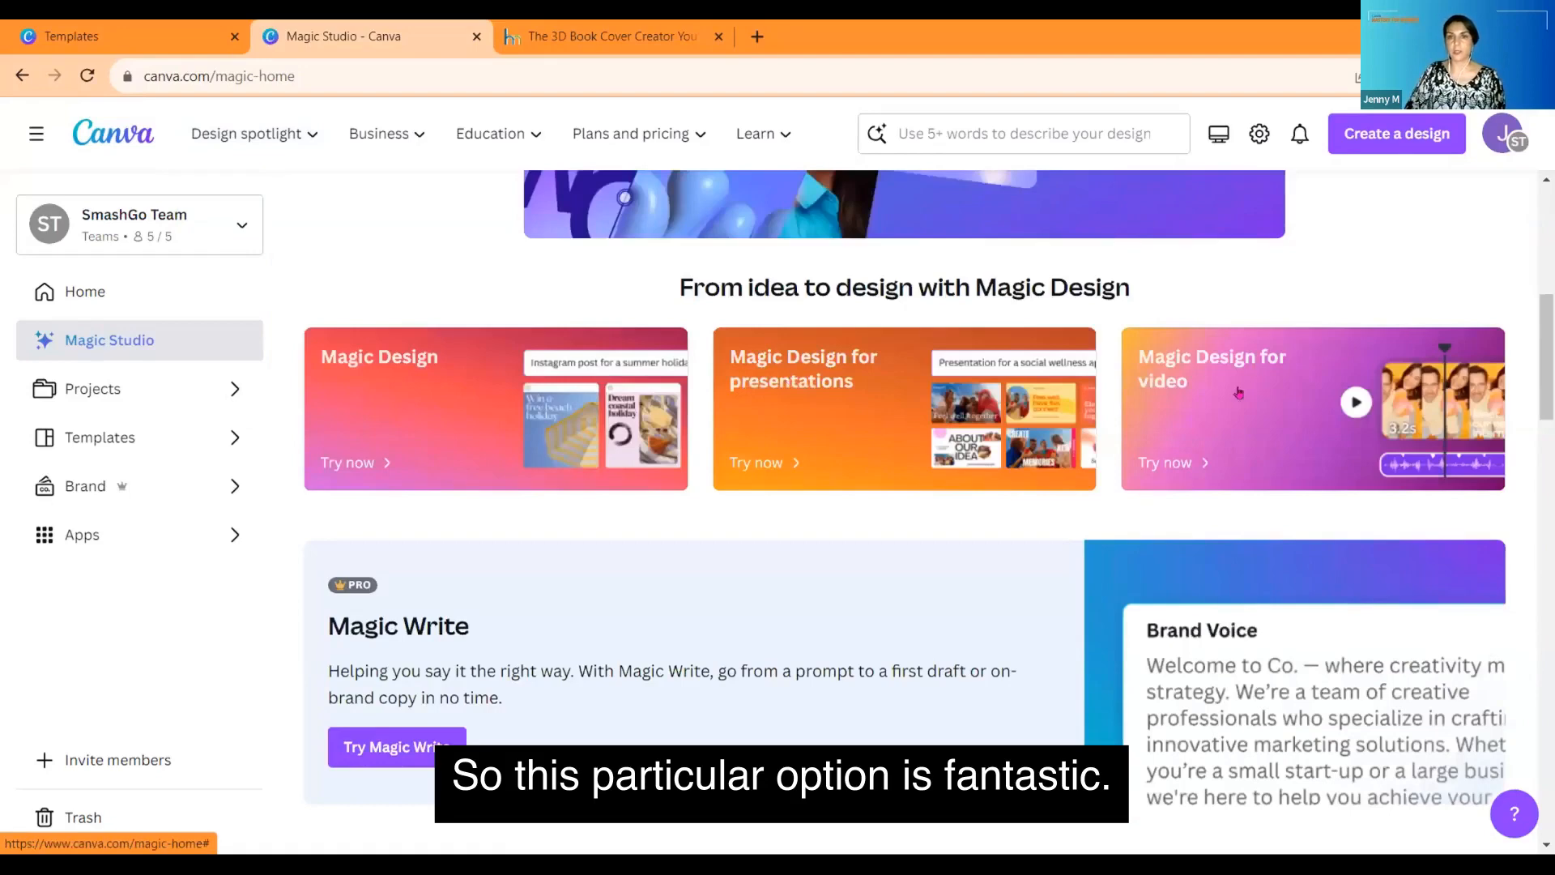
pyautogui.click(1201, 367)
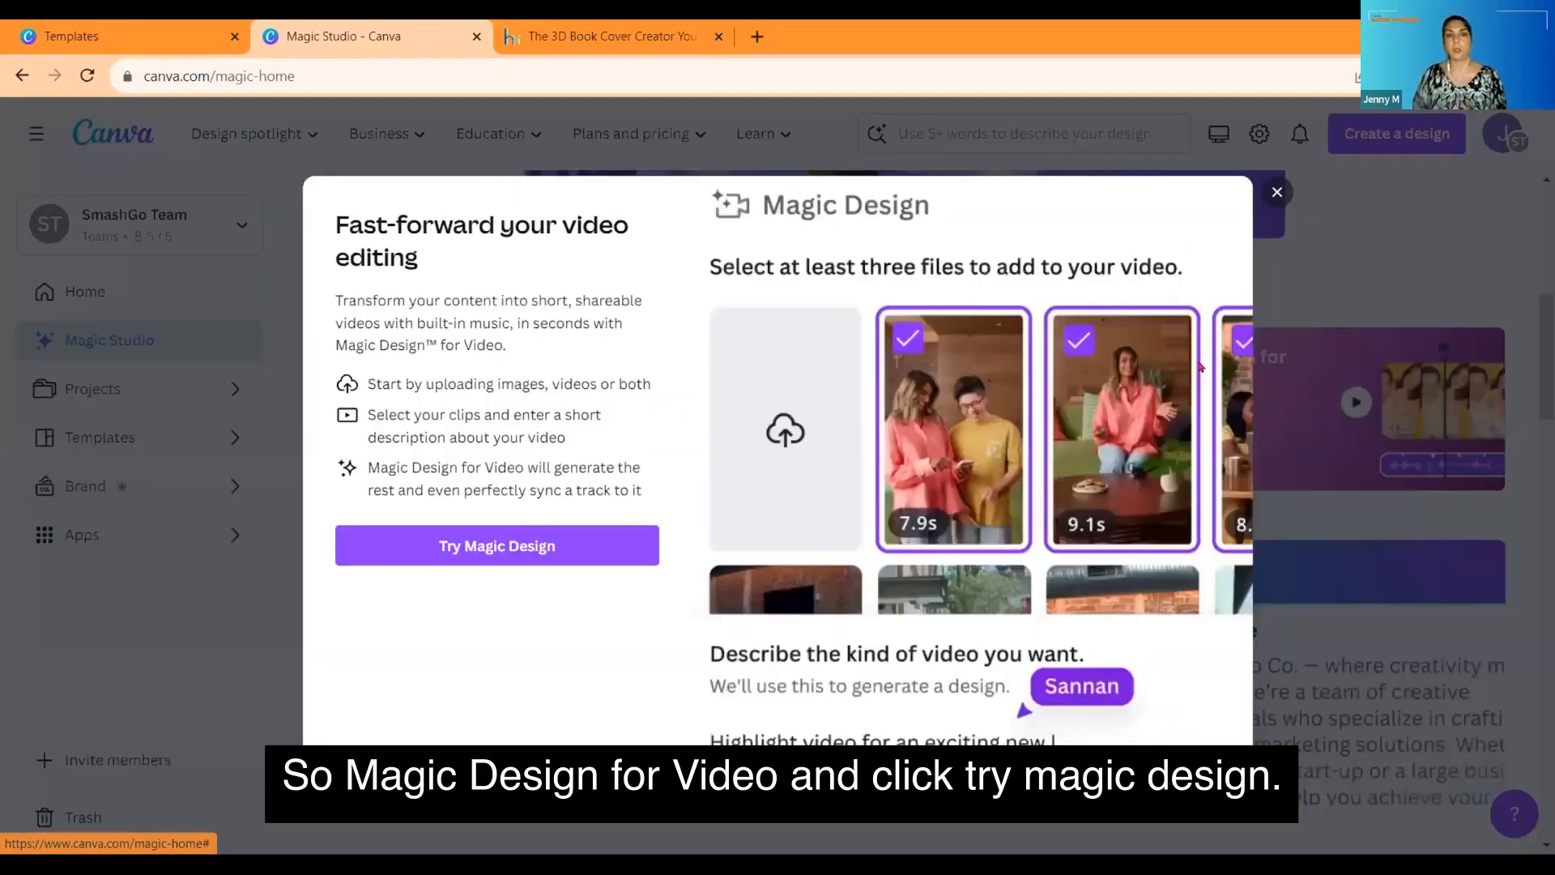
pyautogui.click(474, 547)
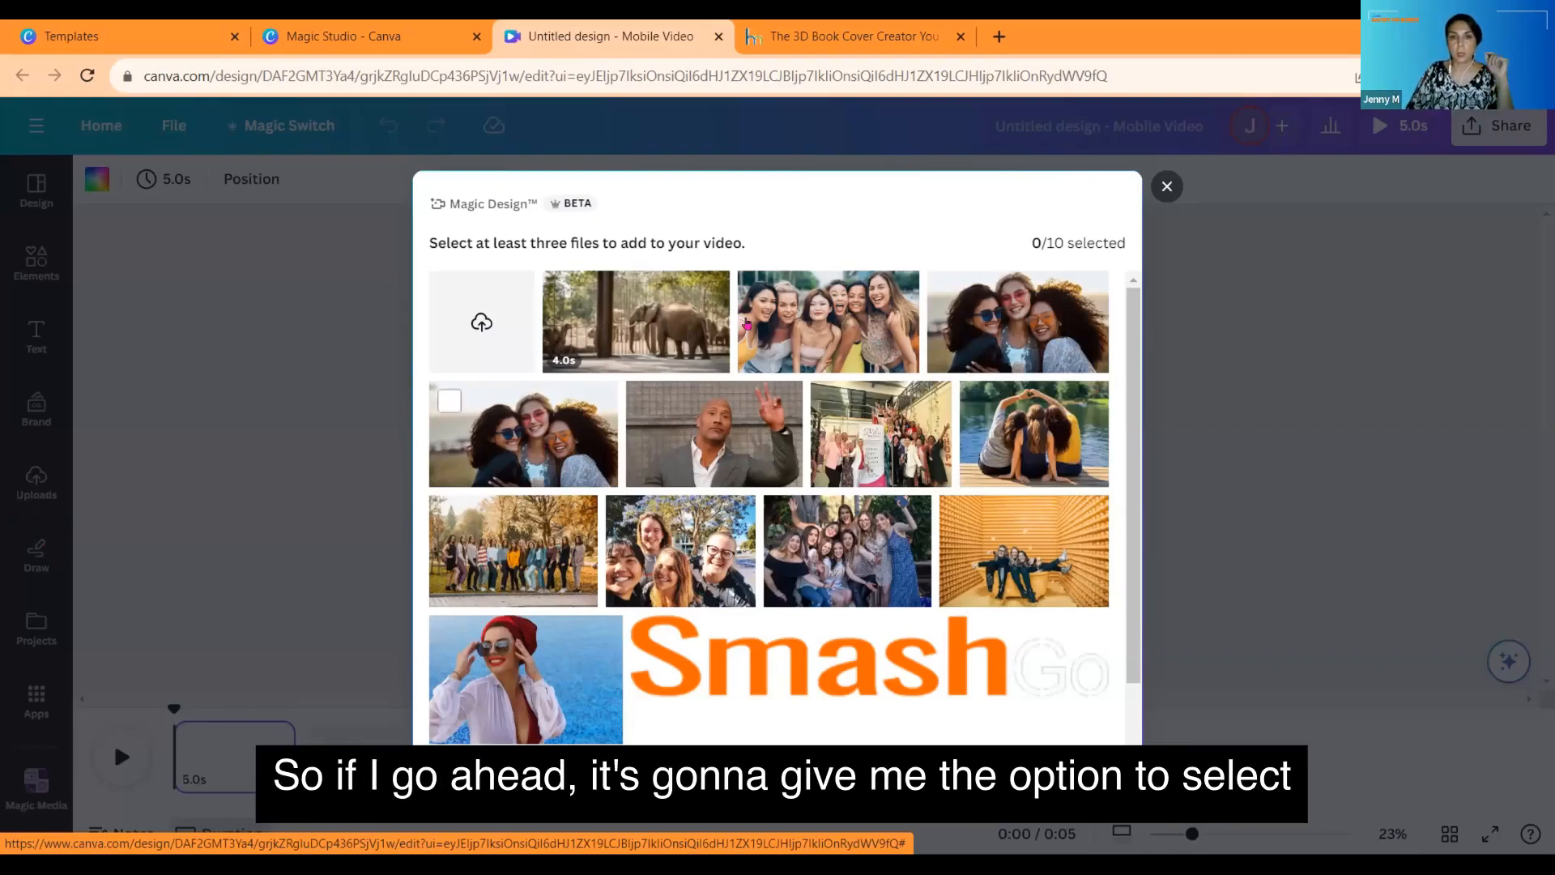
# Step: Select nine photos of groups of women as the media for the Magic Design video
pyautogui.click(758, 298)
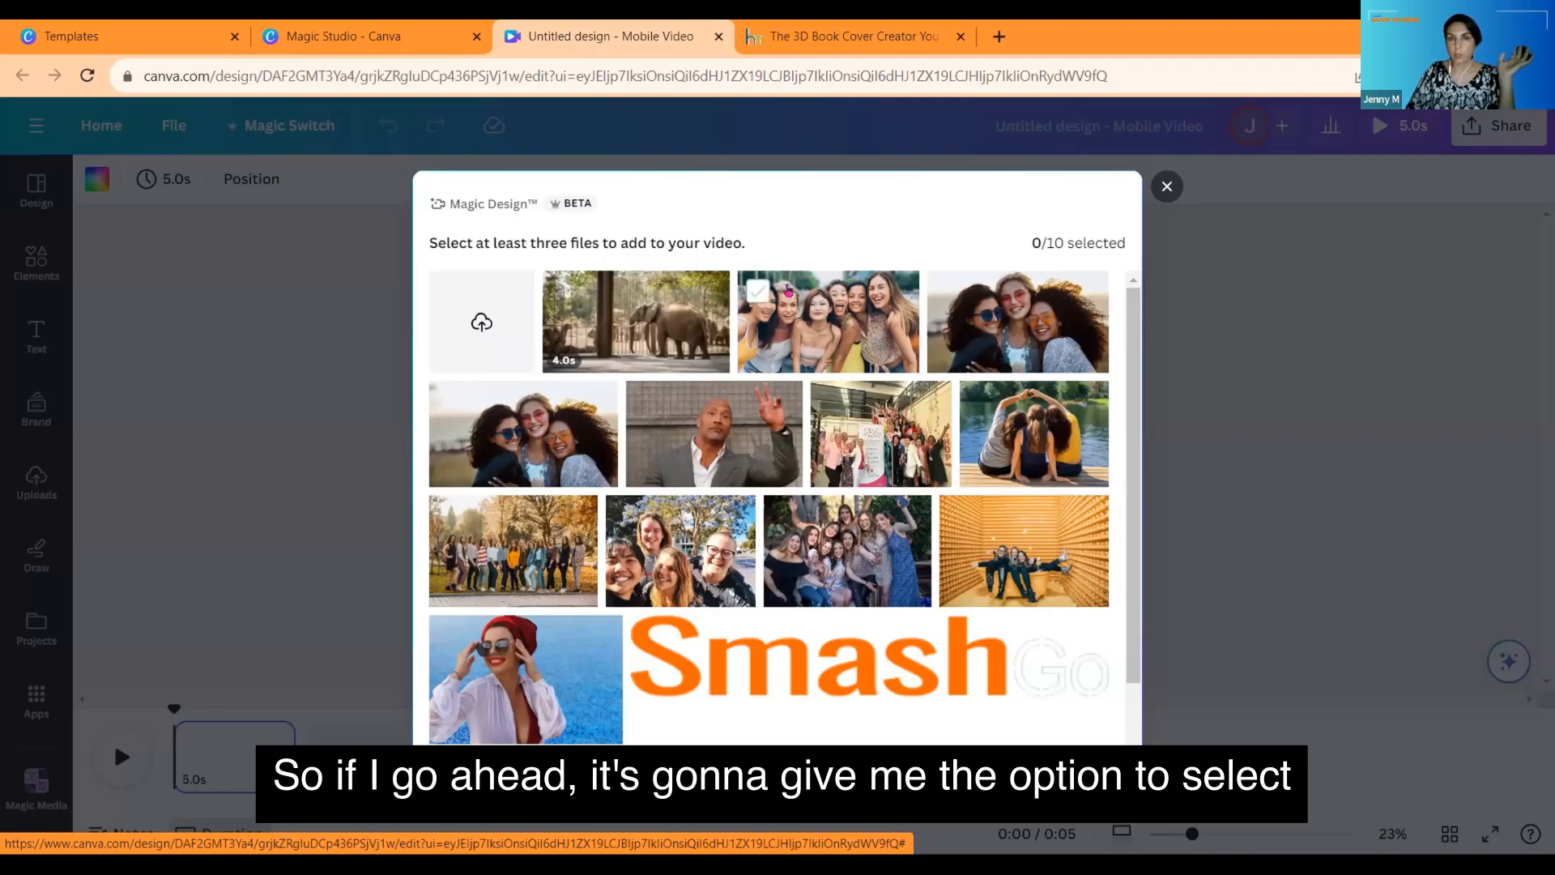
pyautogui.click(972, 324)
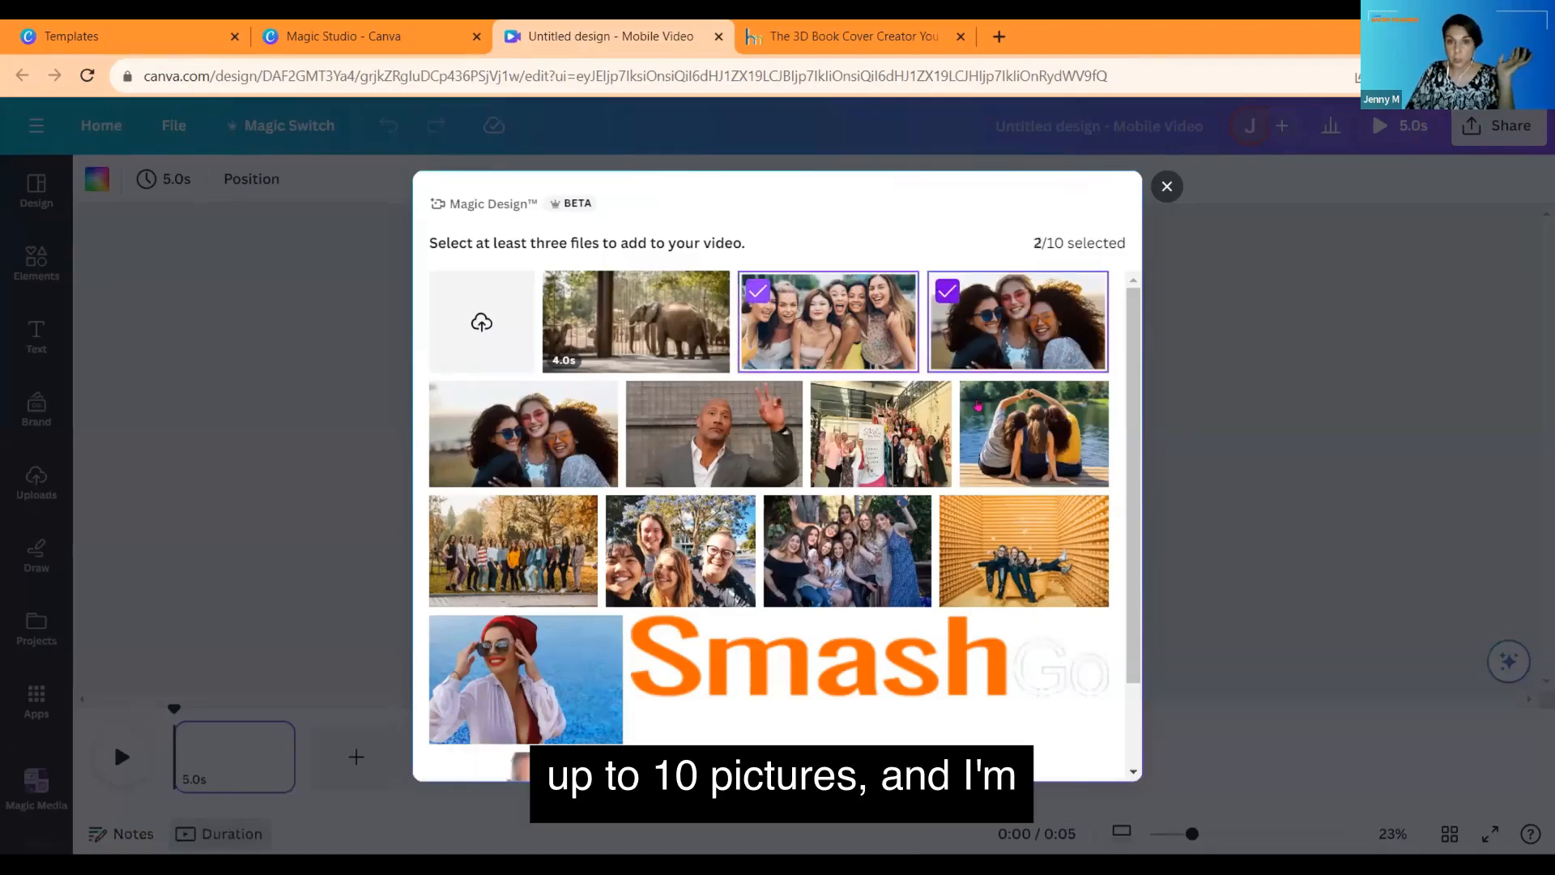
pyautogui.click(1029, 429)
pyautogui.click(883, 429)
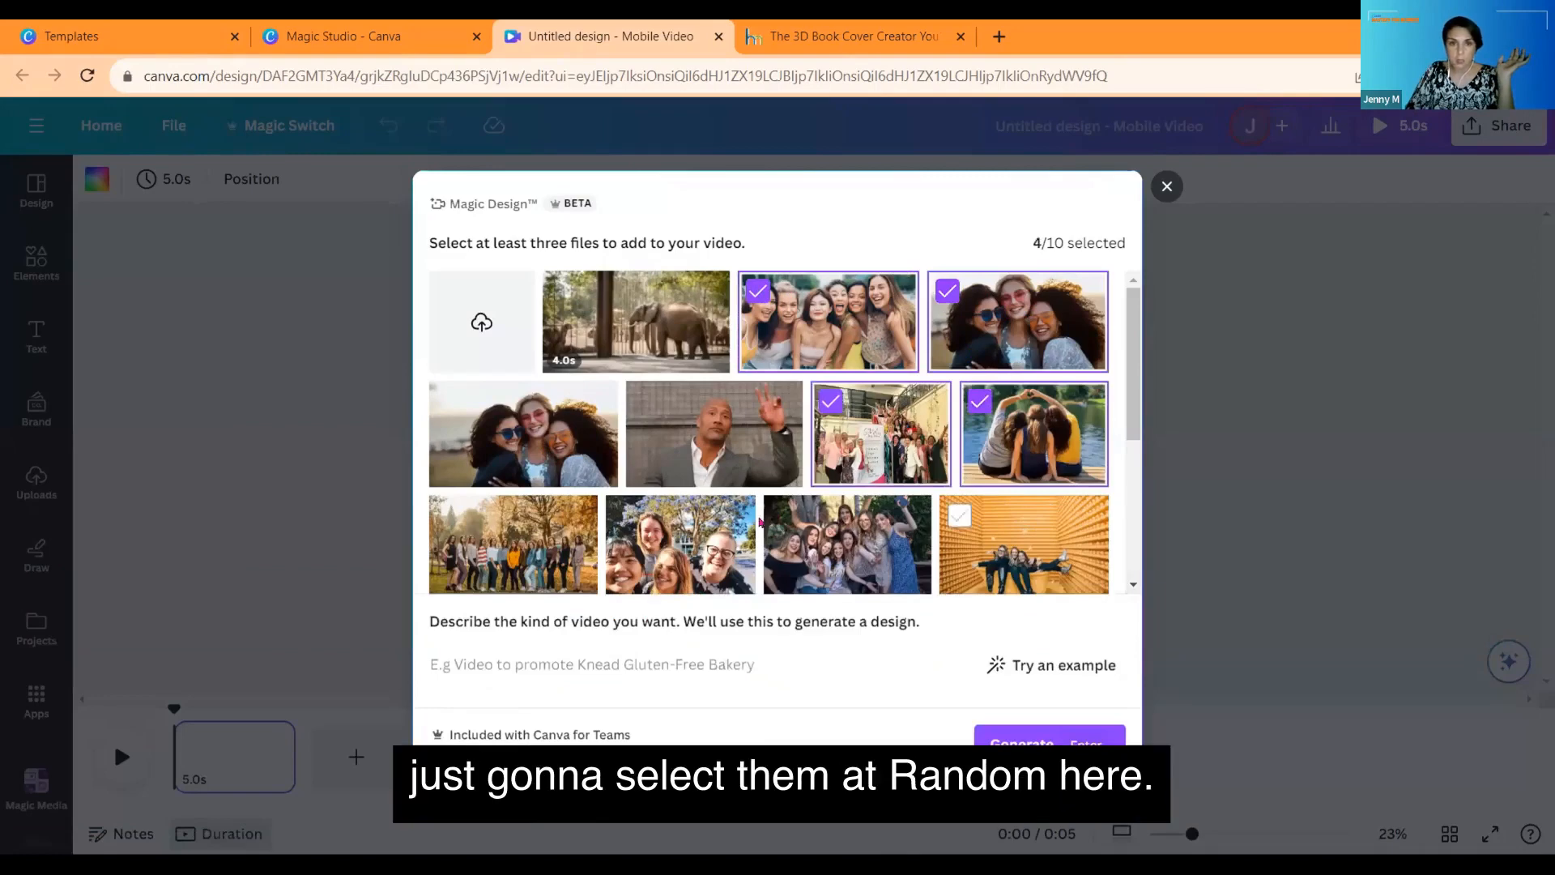
pyautogui.click(959, 525)
pyautogui.click(784, 516)
pyautogui.click(626, 518)
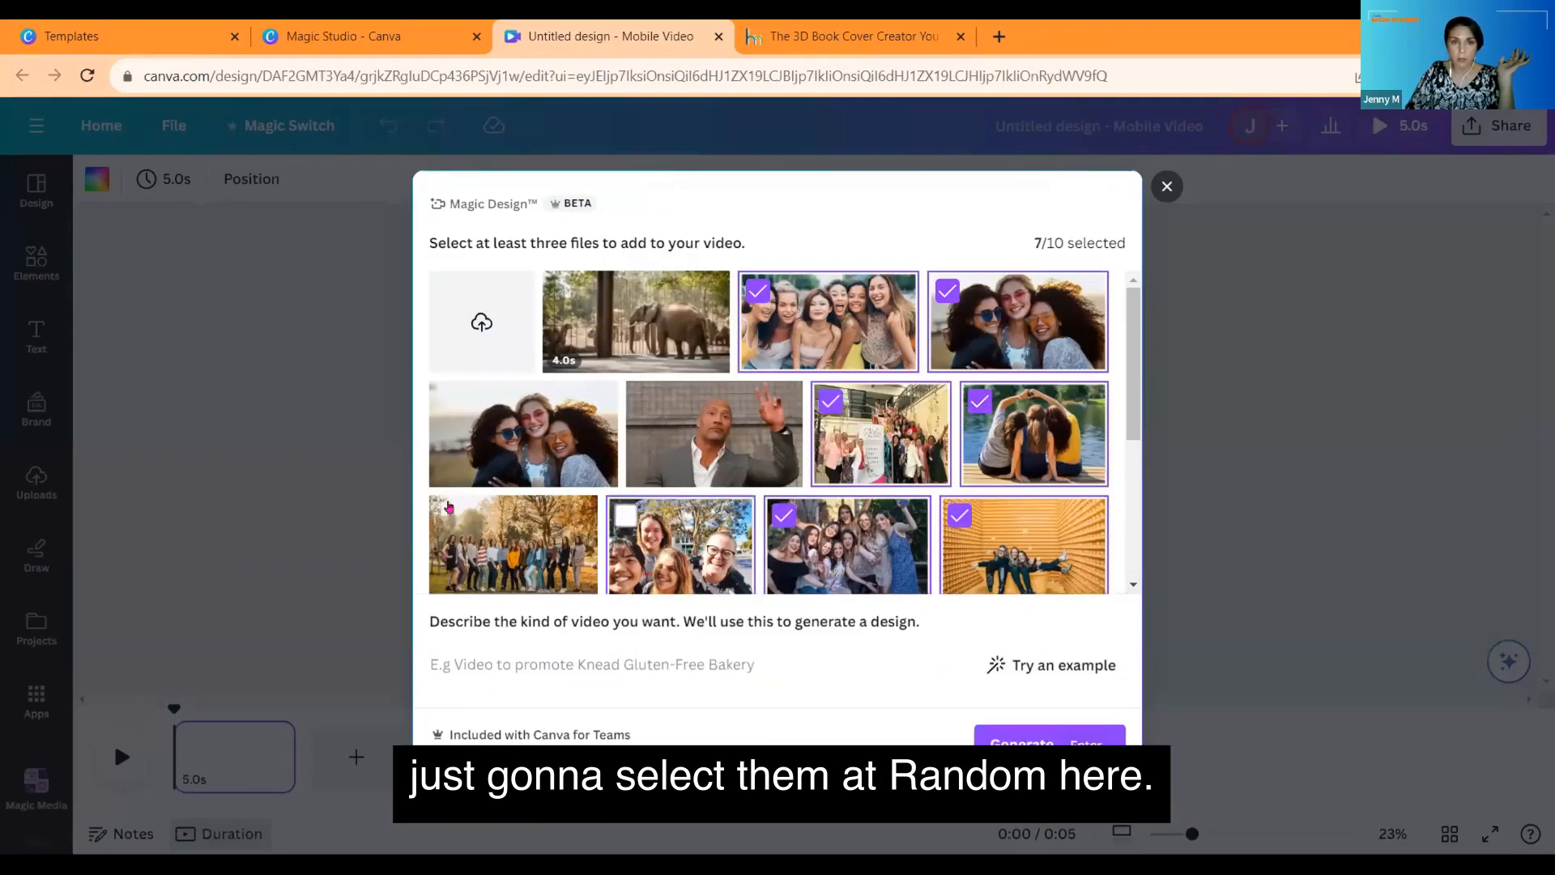
pyautogui.click(448, 412)
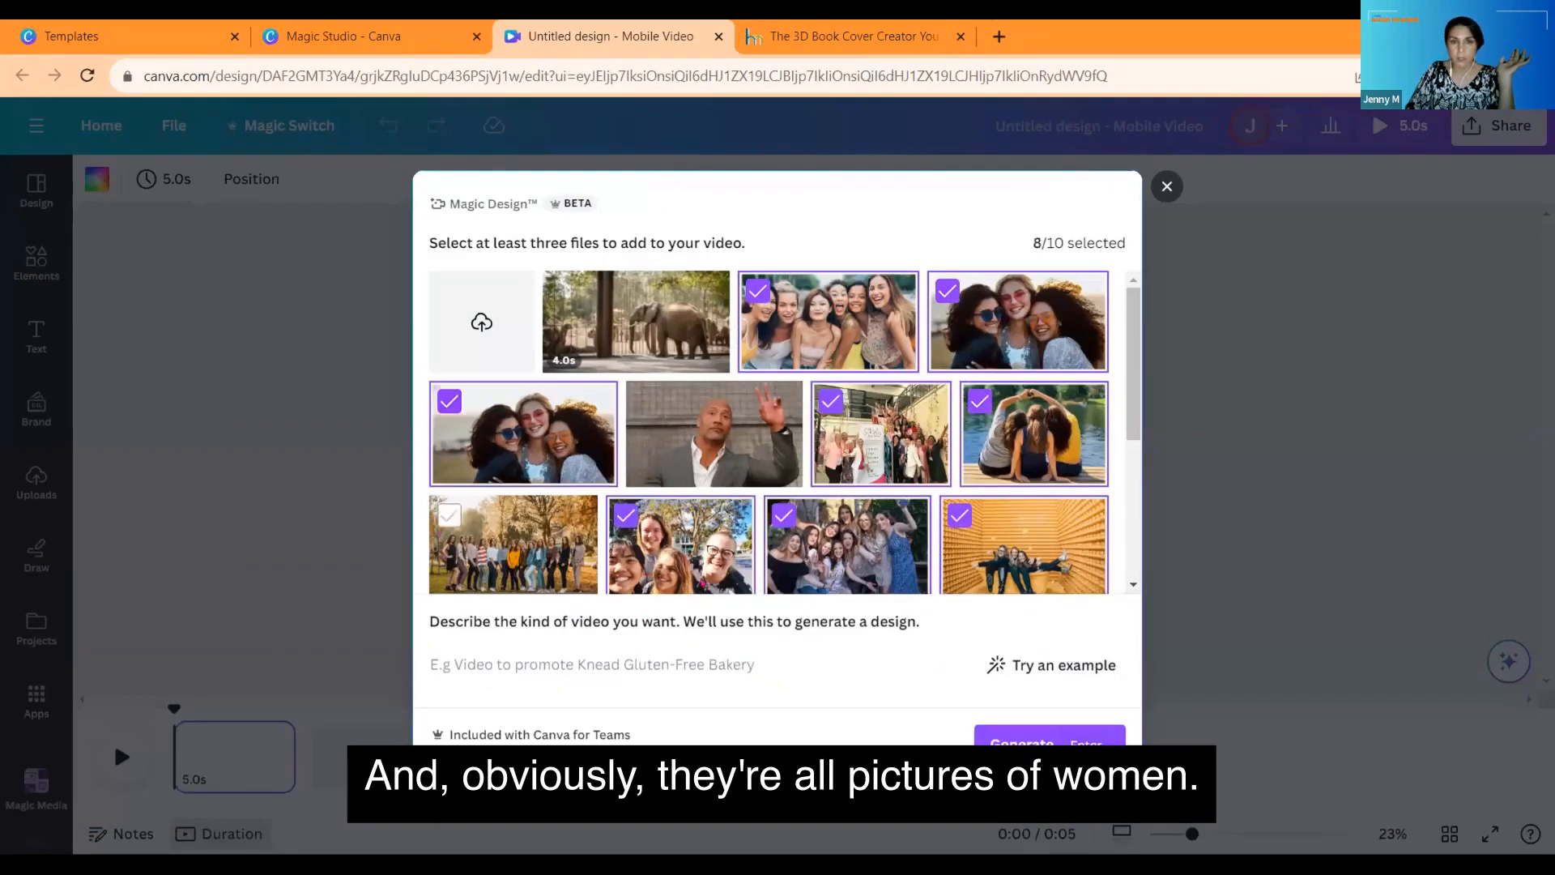
pyautogui.click(438, 522)
pyautogui.scroll(-3, 979, 465)
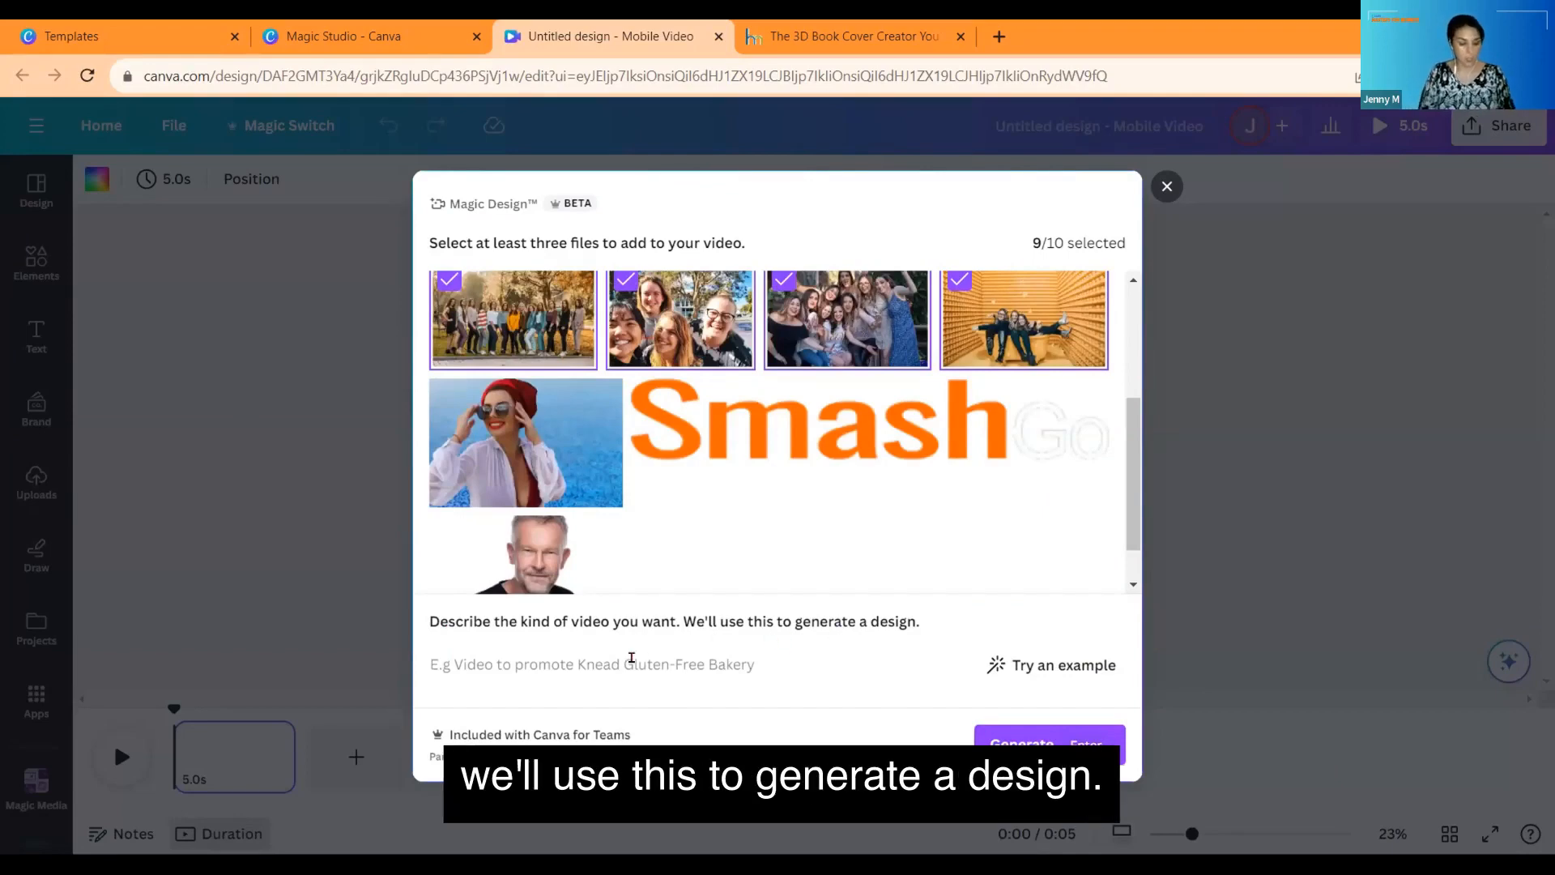
# Step: Describe the video as "Girls just want to have fun" and generate the Magic Design from the selected photos
pyautogui.click(632, 658)
pyautogui.write('Gir')
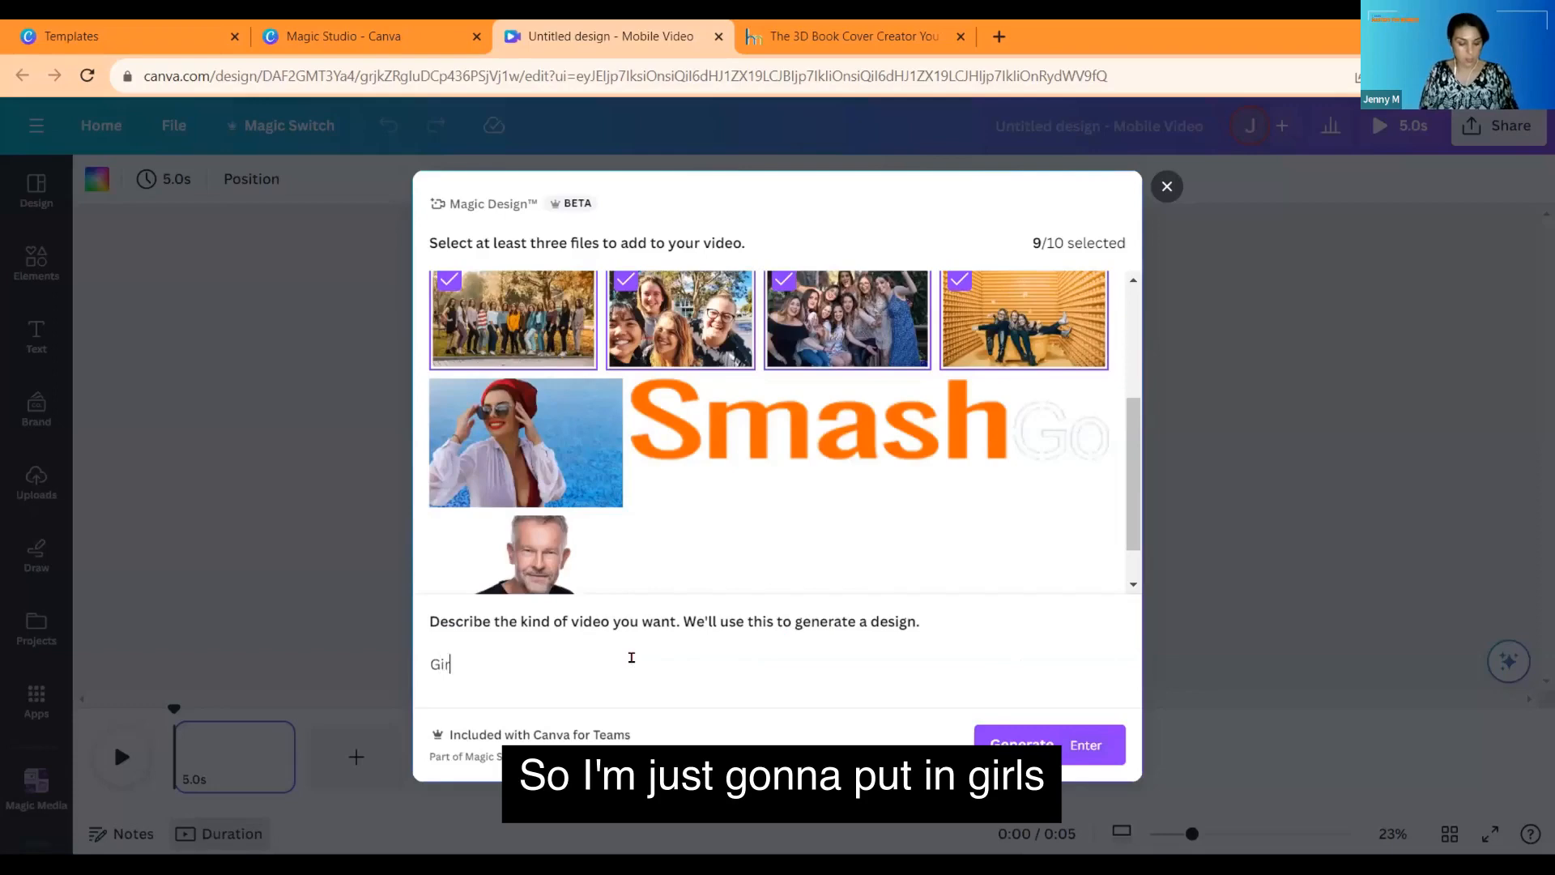
pyautogui.write('ls just ')
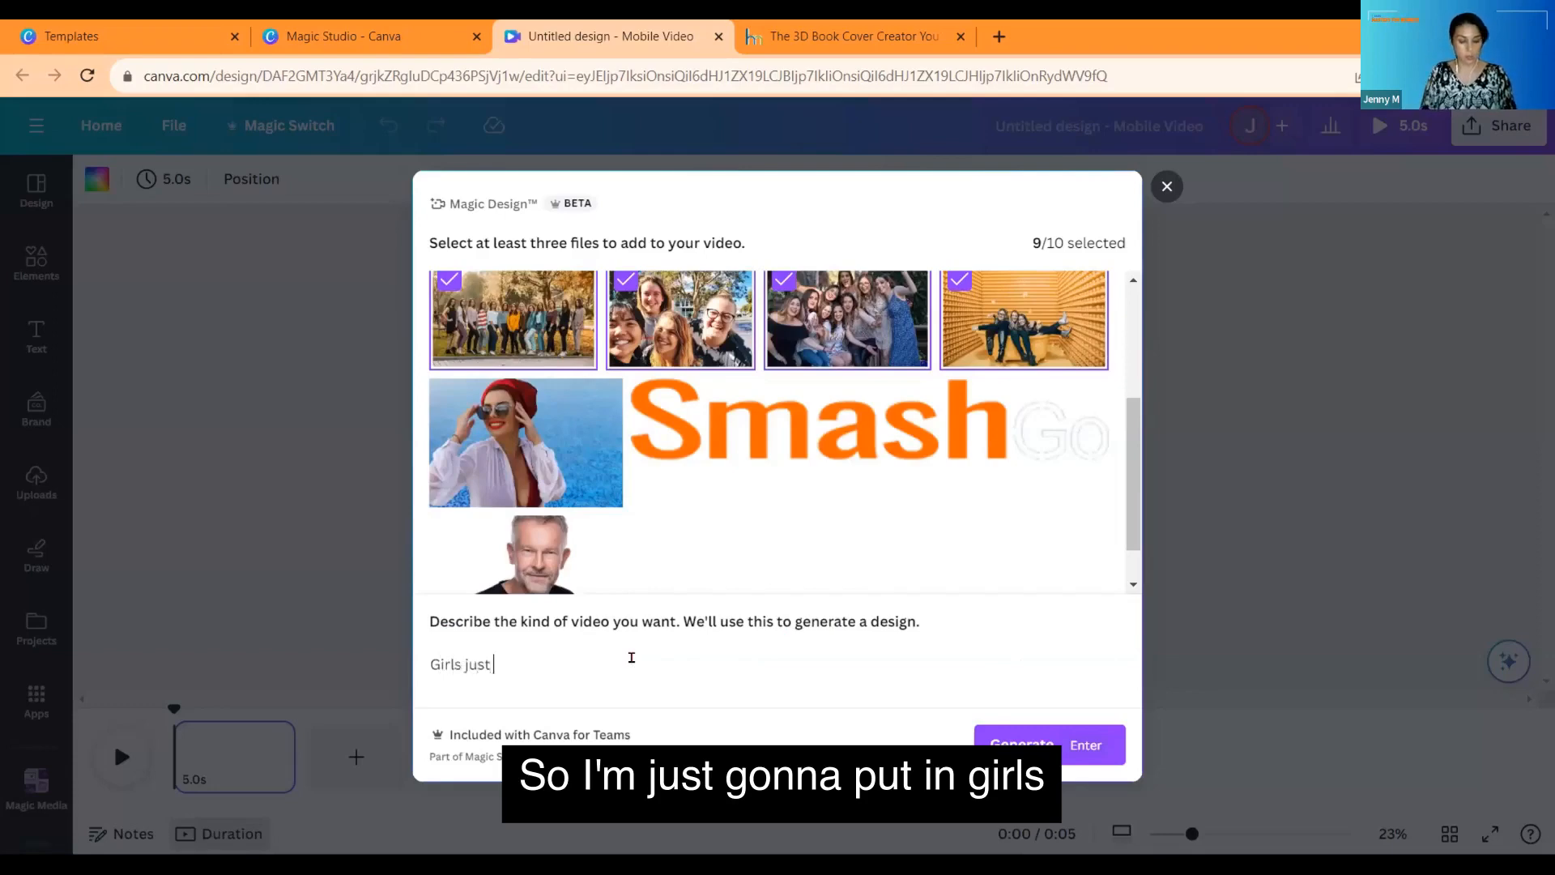
pyautogui.write('want to ha')
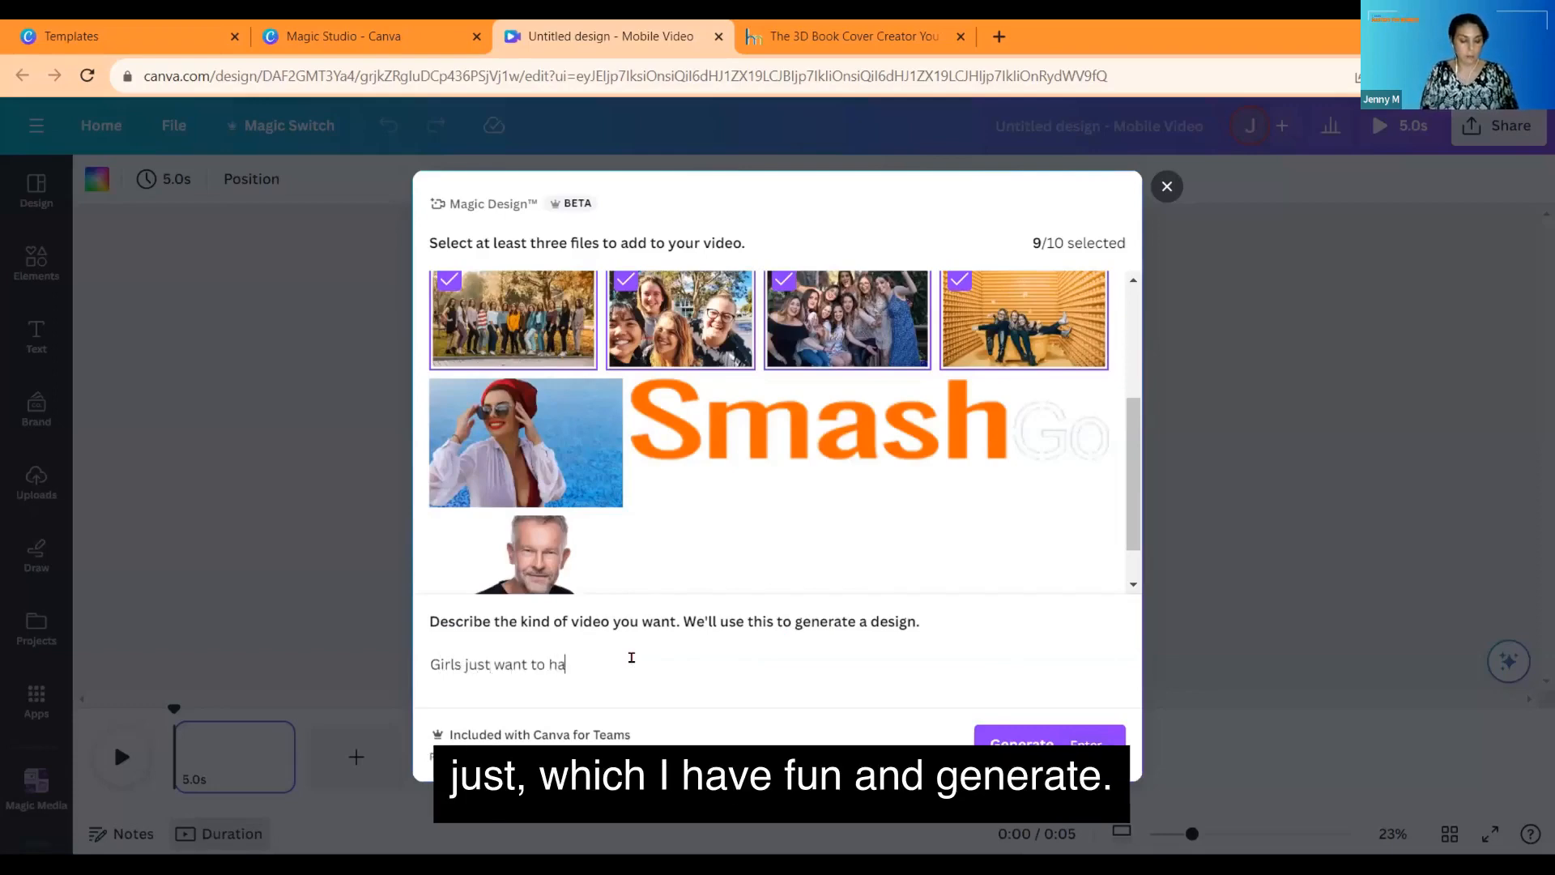
pyautogui.write('ve fun')
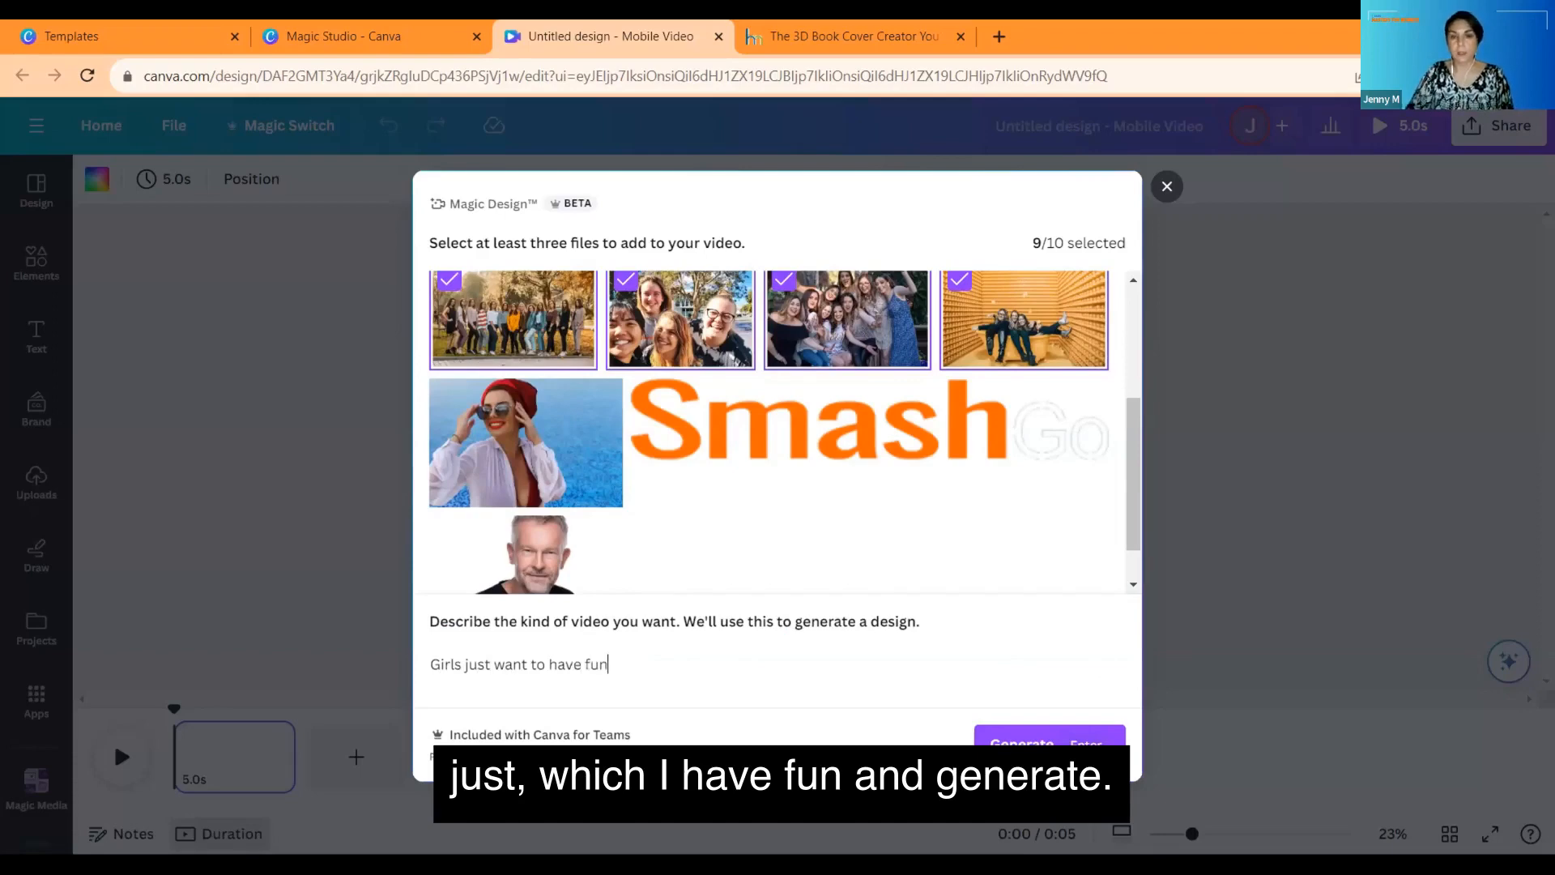
pyautogui.click(1034, 739)
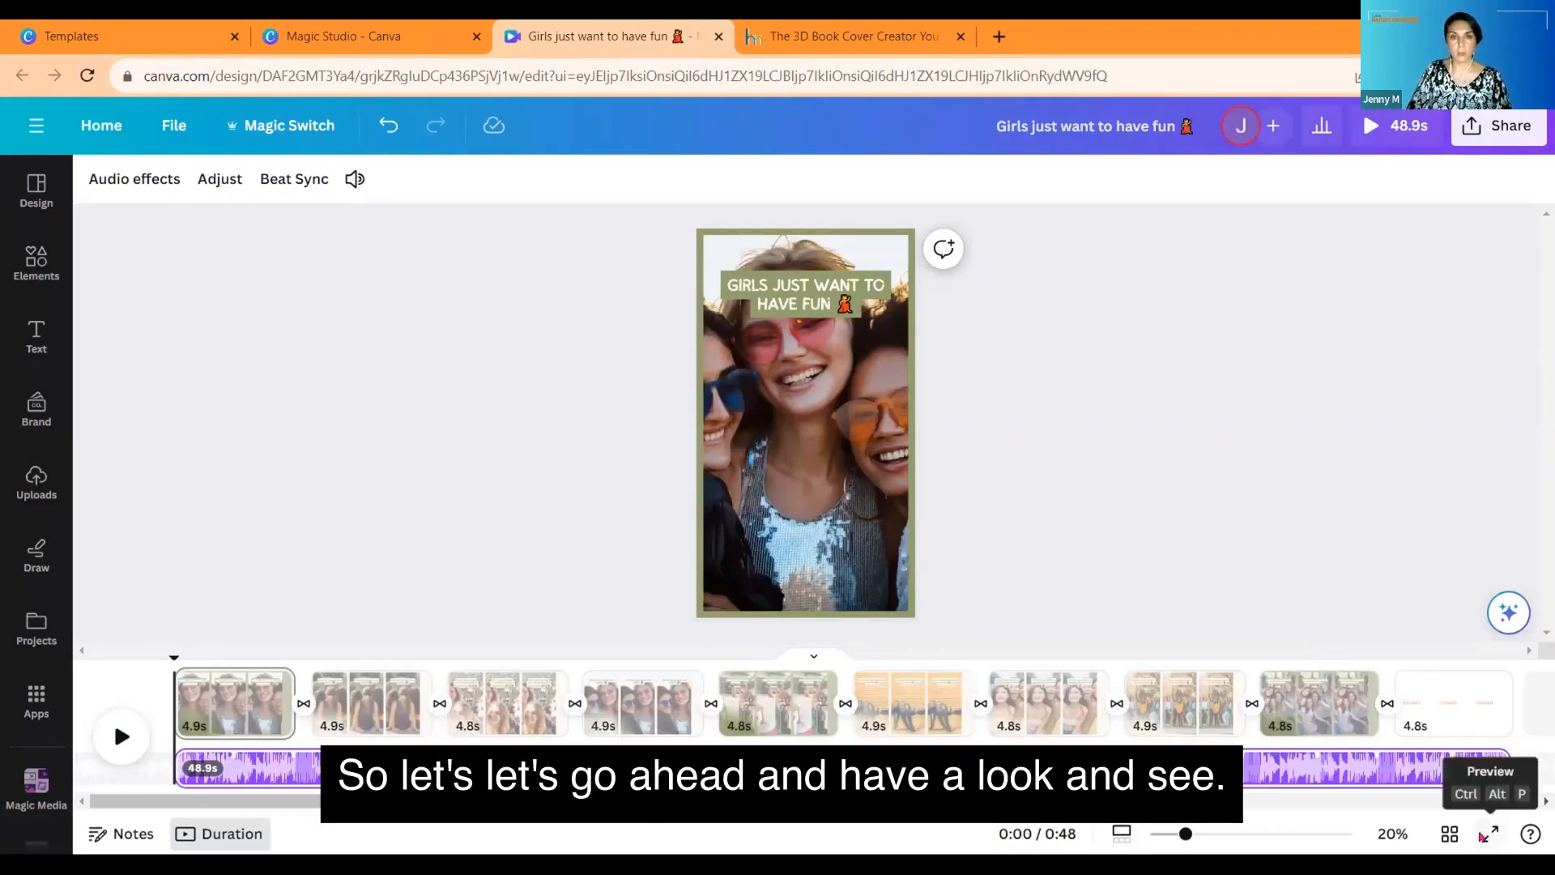
# Step: Preview the generated Girls just want to have fun video in full screen and return to the editor
pyautogui.click(1487, 834)
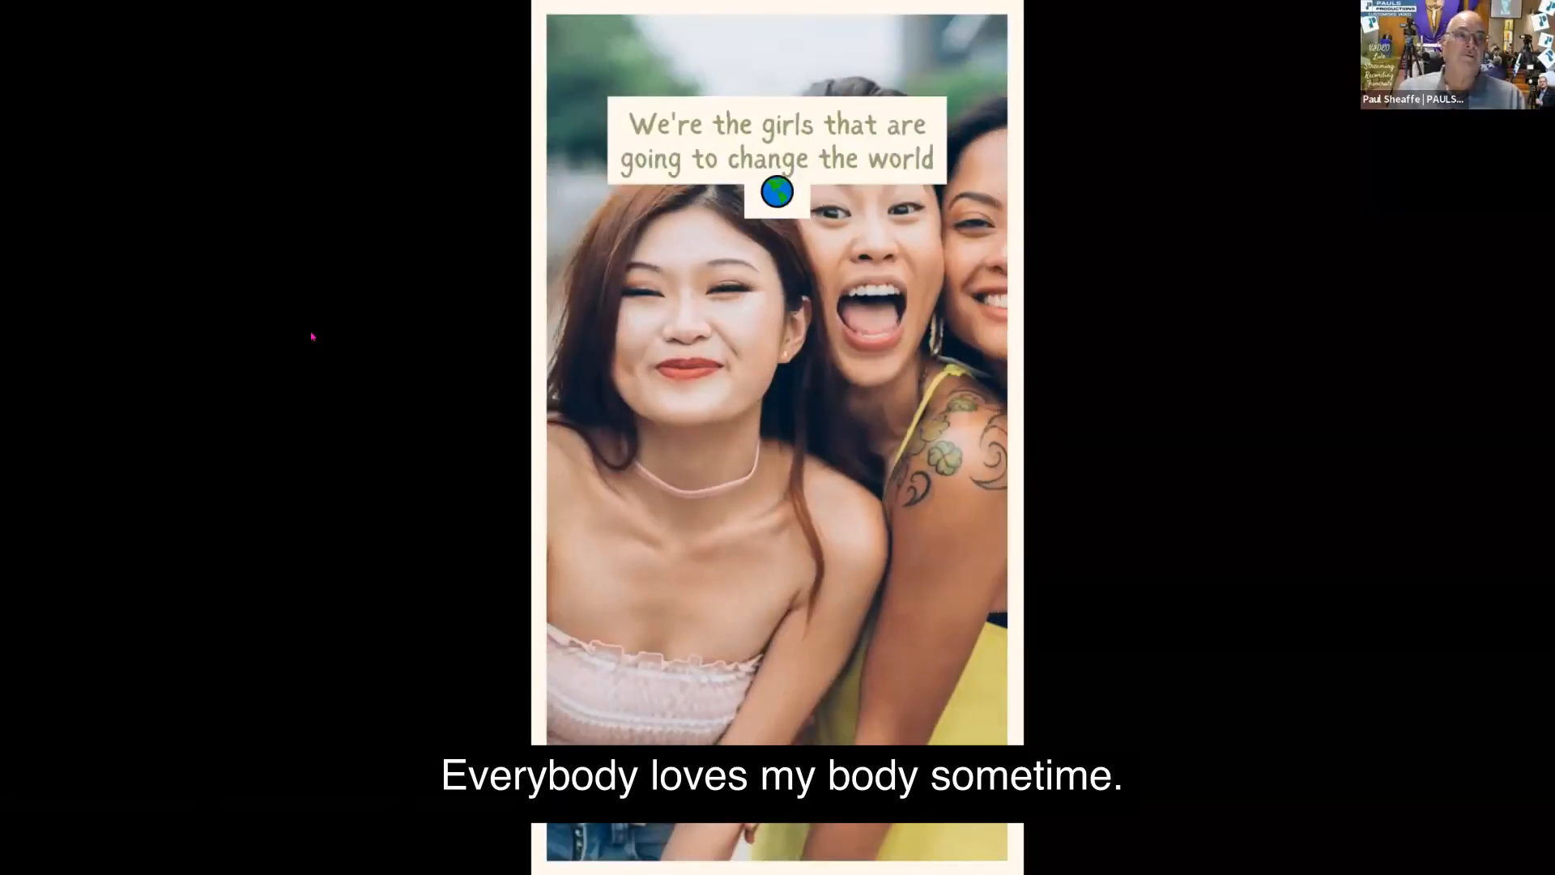
pyautogui.moveTo(776, 438)
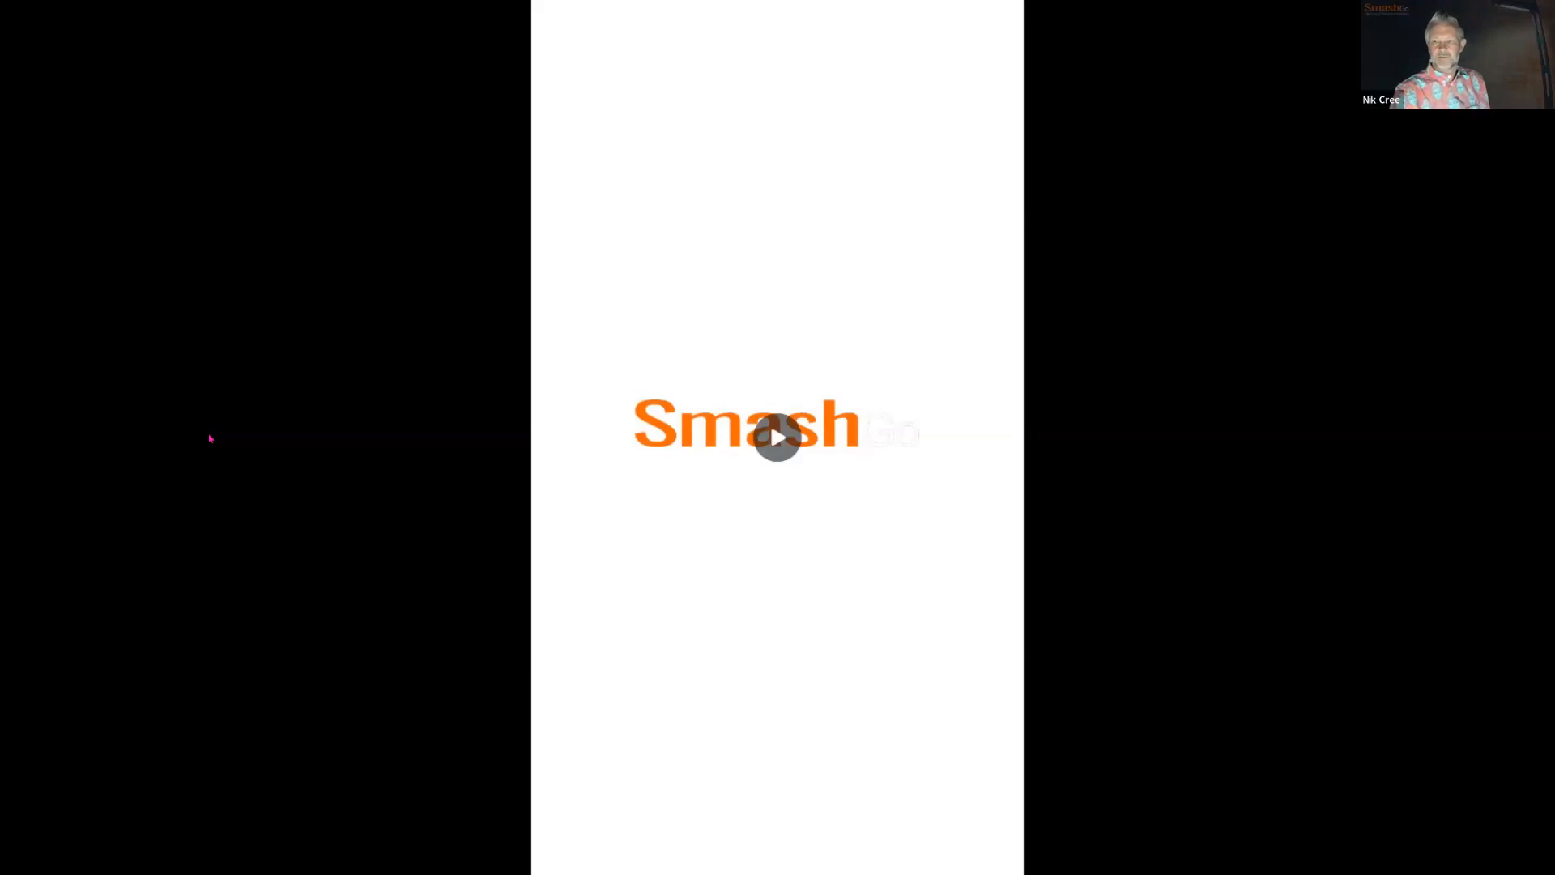
pyautogui.click(1177, 319)
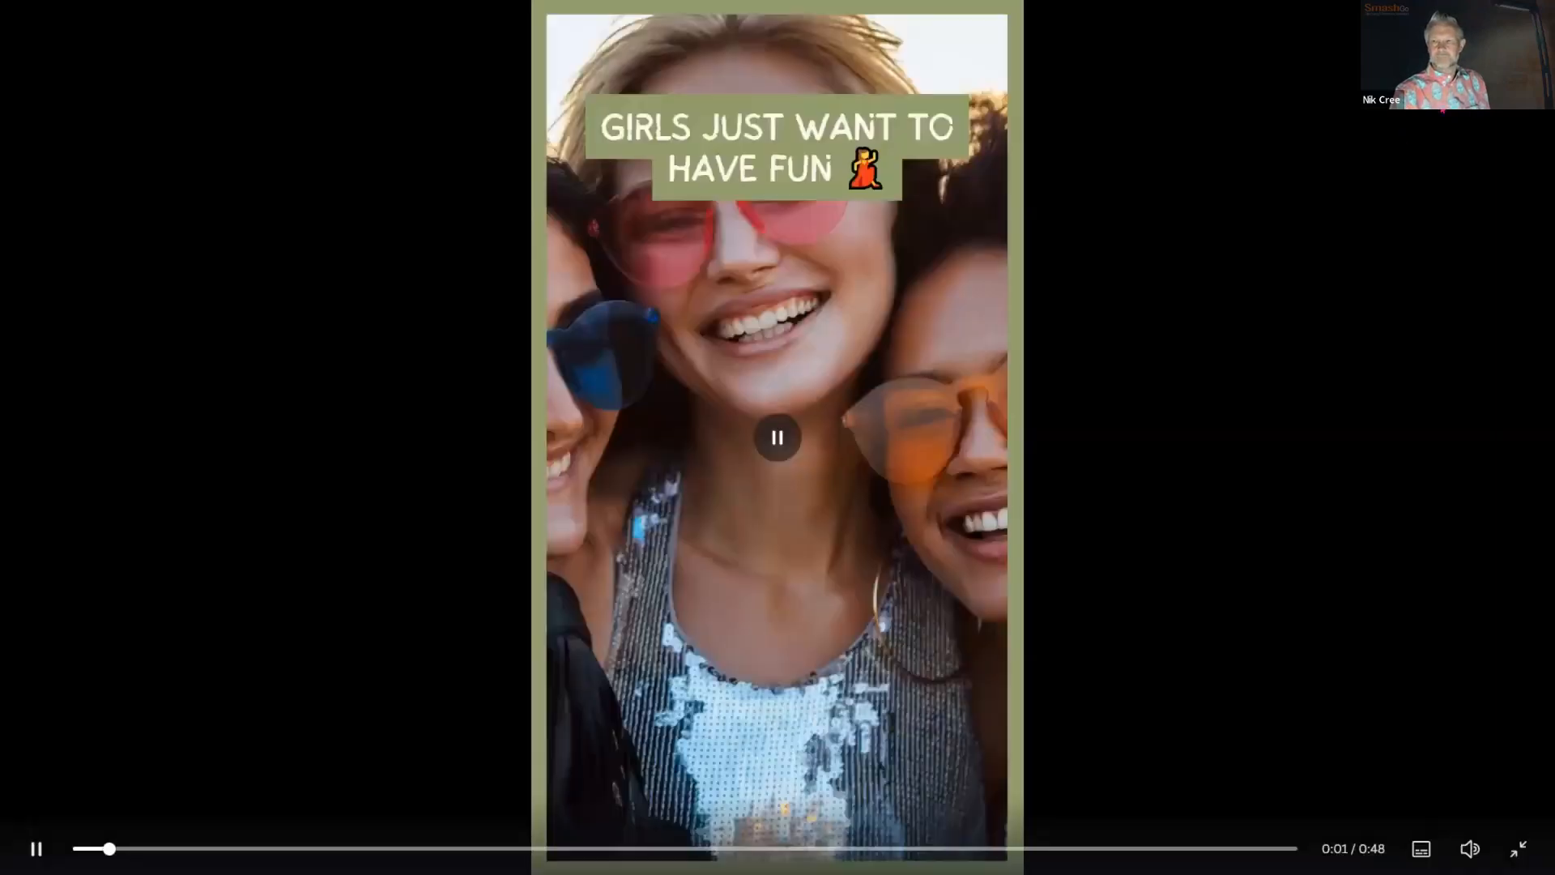
pyautogui.rightClick(1337, 80)
pyautogui.click(1332, 123)
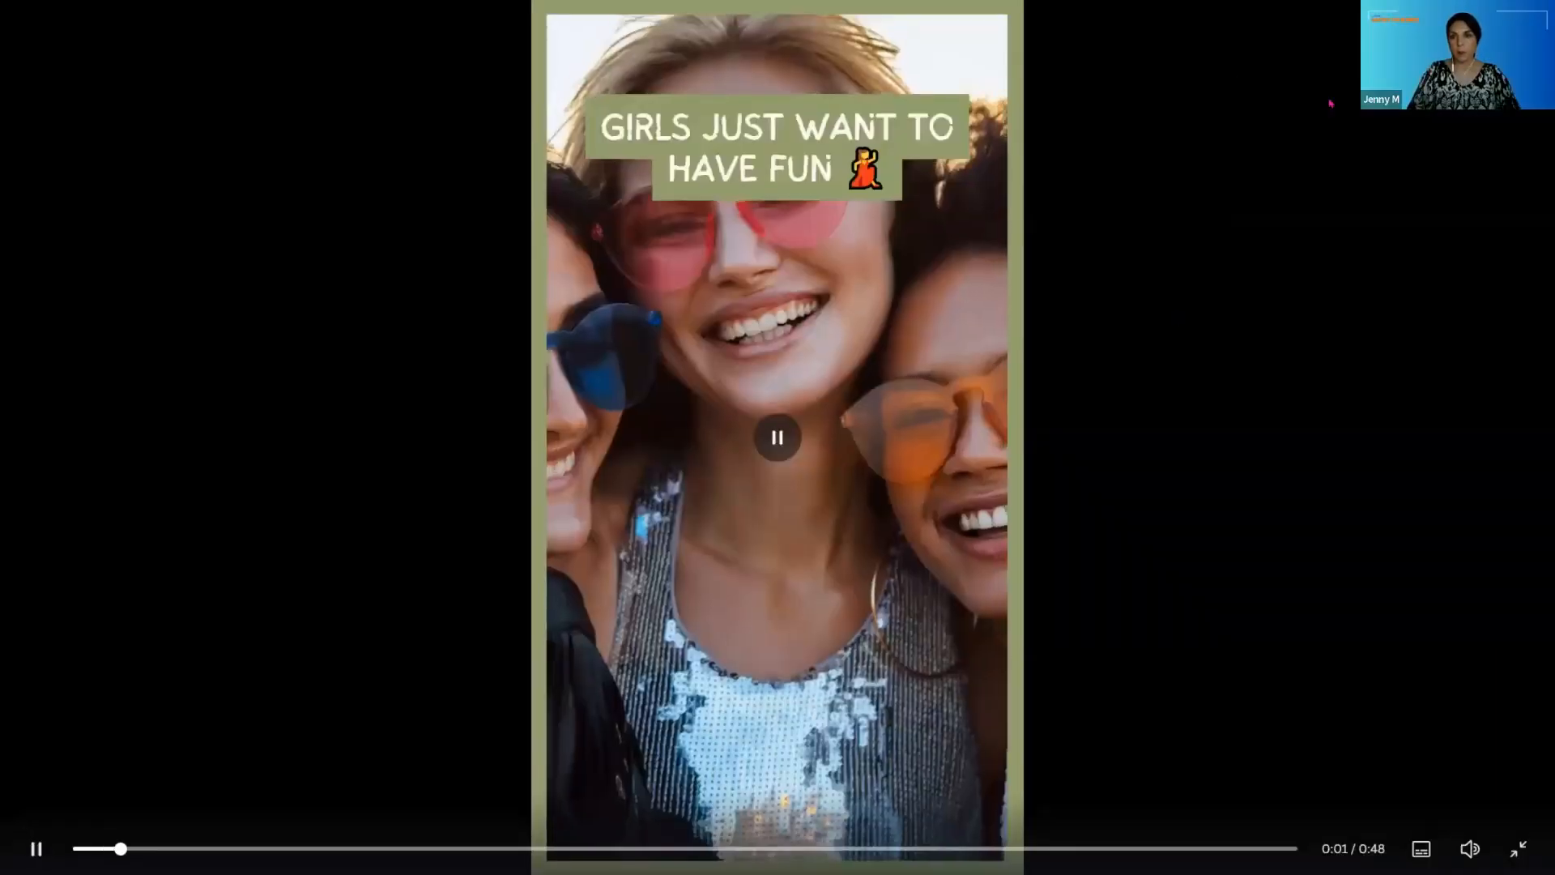
pyautogui.rightClick(1332, 105)
pyautogui.click(1333, 121)
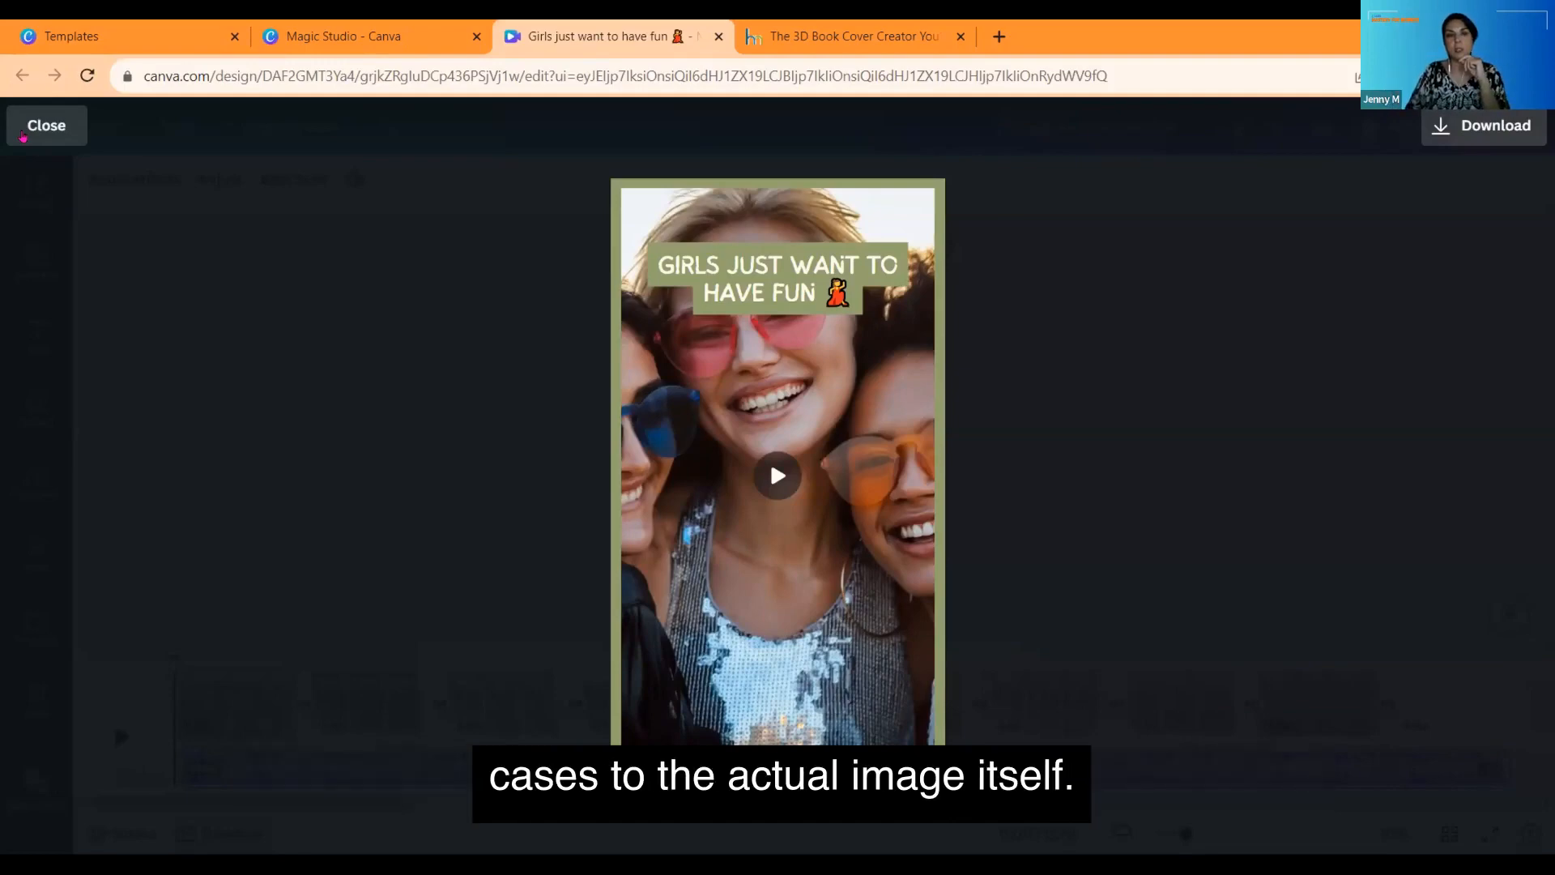
pyautogui.click(23, 135)
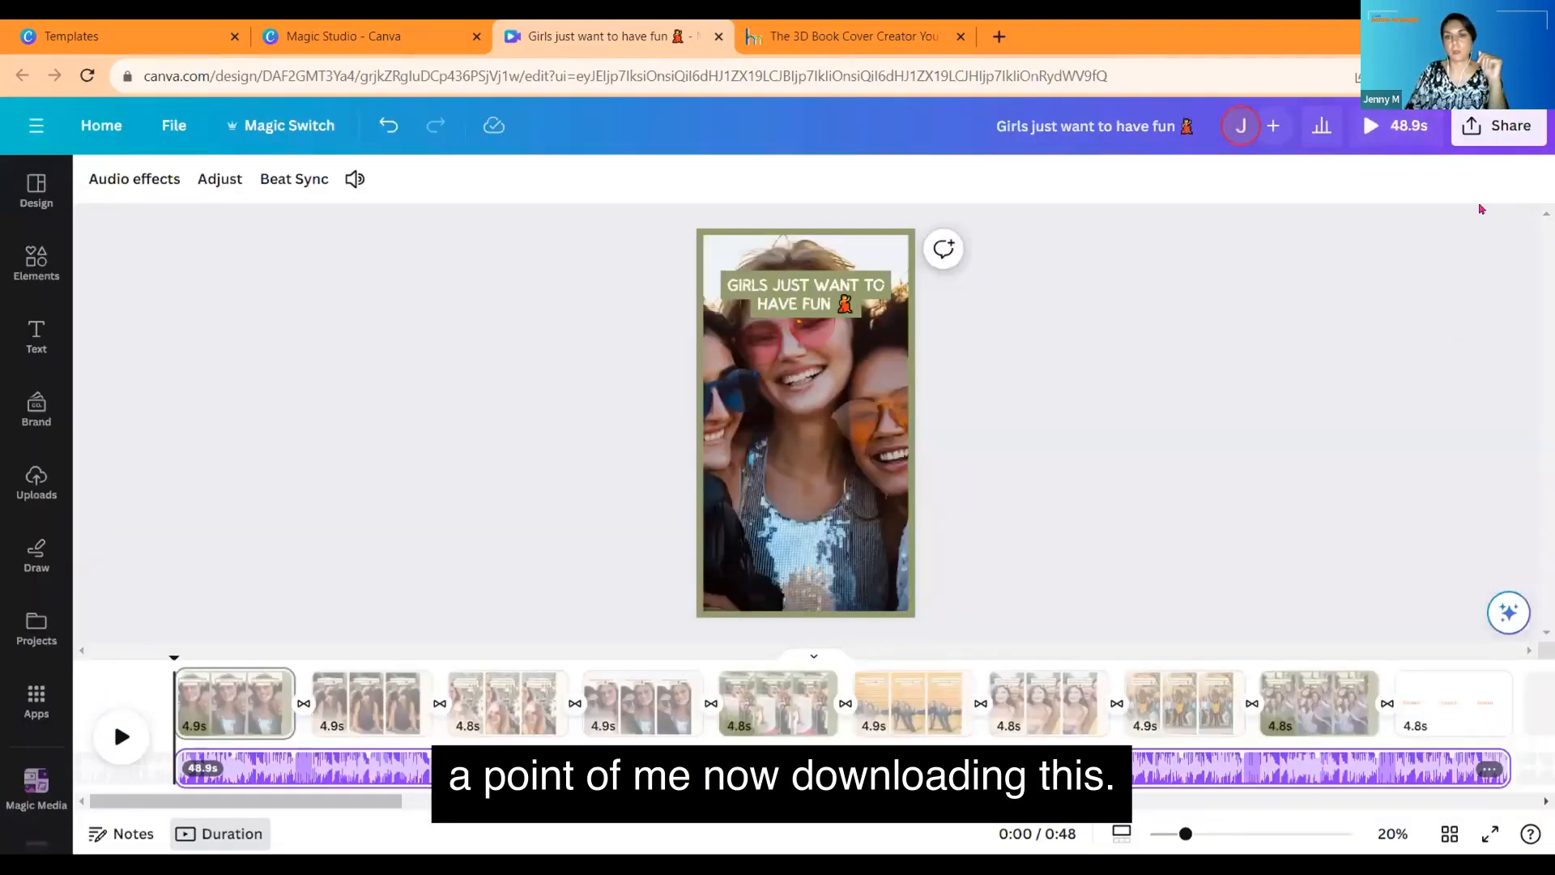
# Step: Set the video's collaboration link to let anyone with the link view it, and copy the link
pyautogui.click(1498, 126)
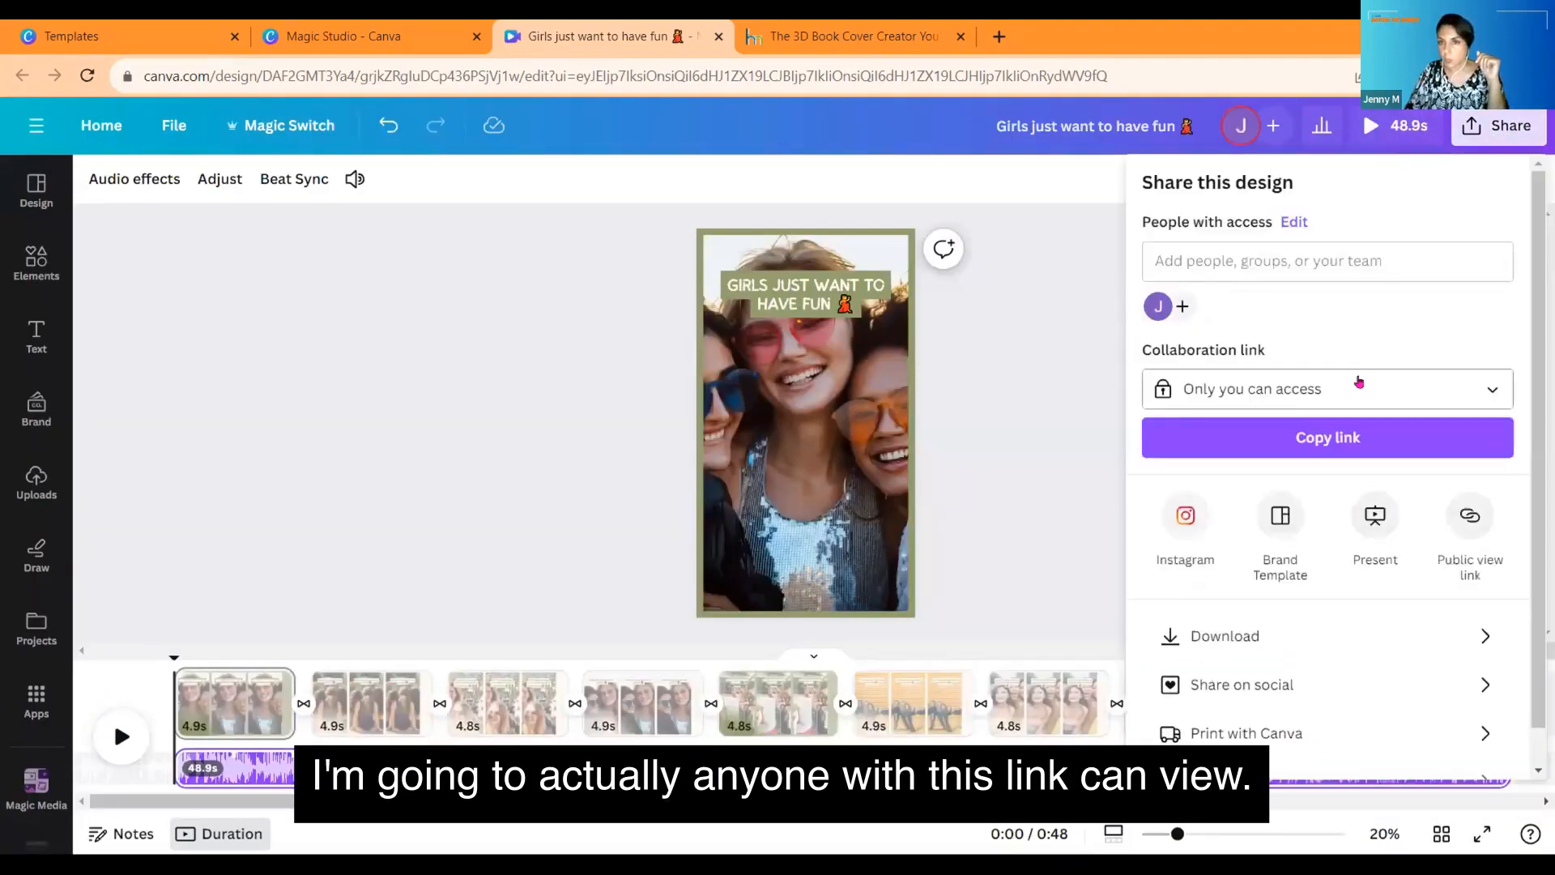
pyautogui.click(1358, 384)
pyautogui.click(1348, 637)
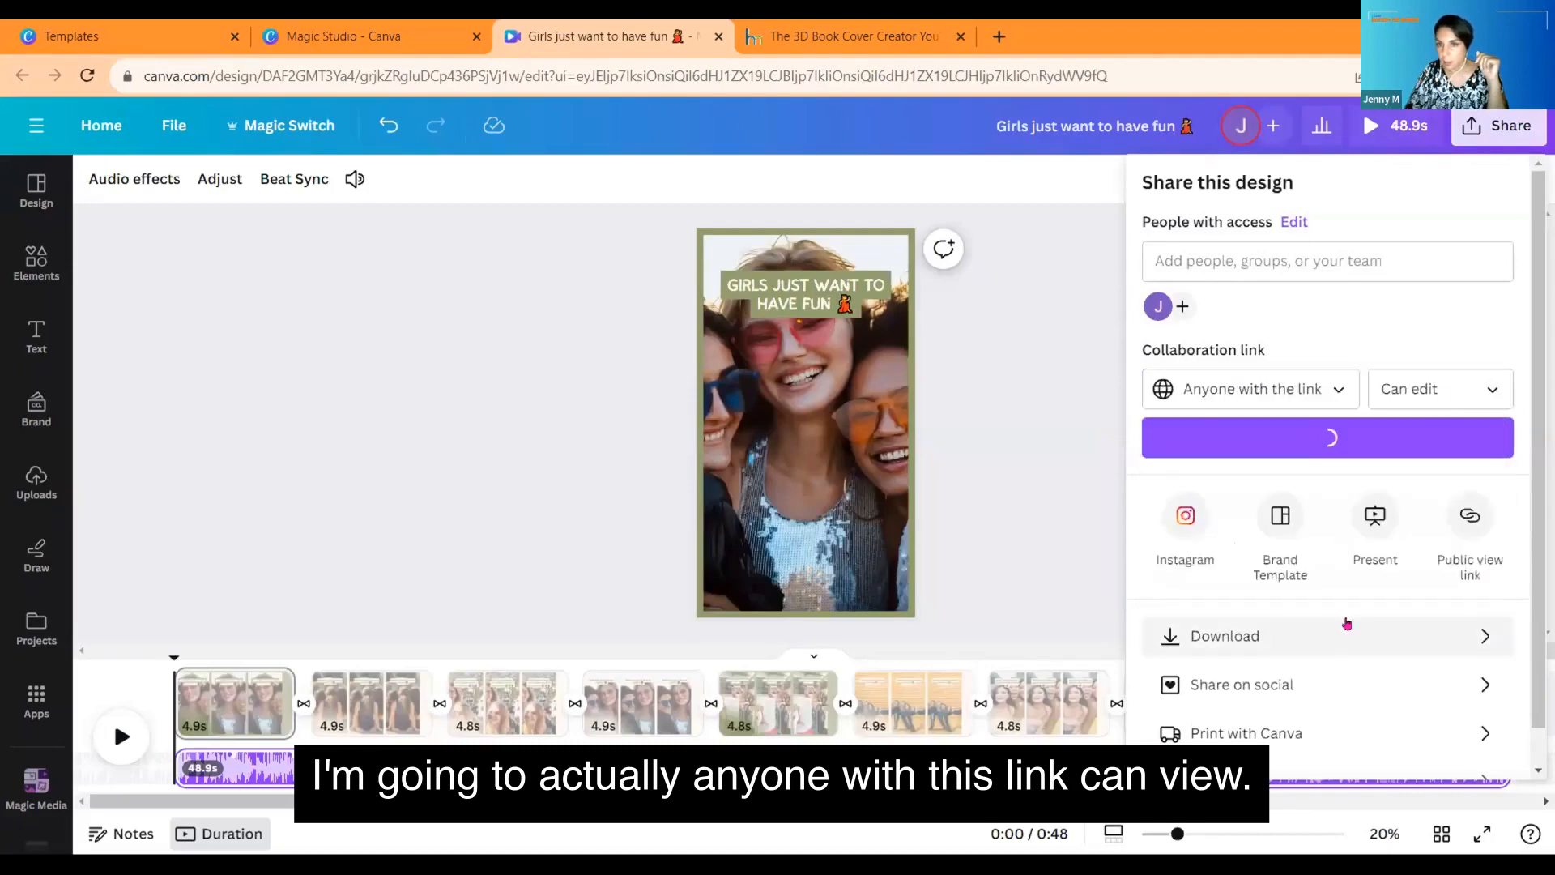
pyautogui.click(1414, 391)
pyautogui.click(1406, 447)
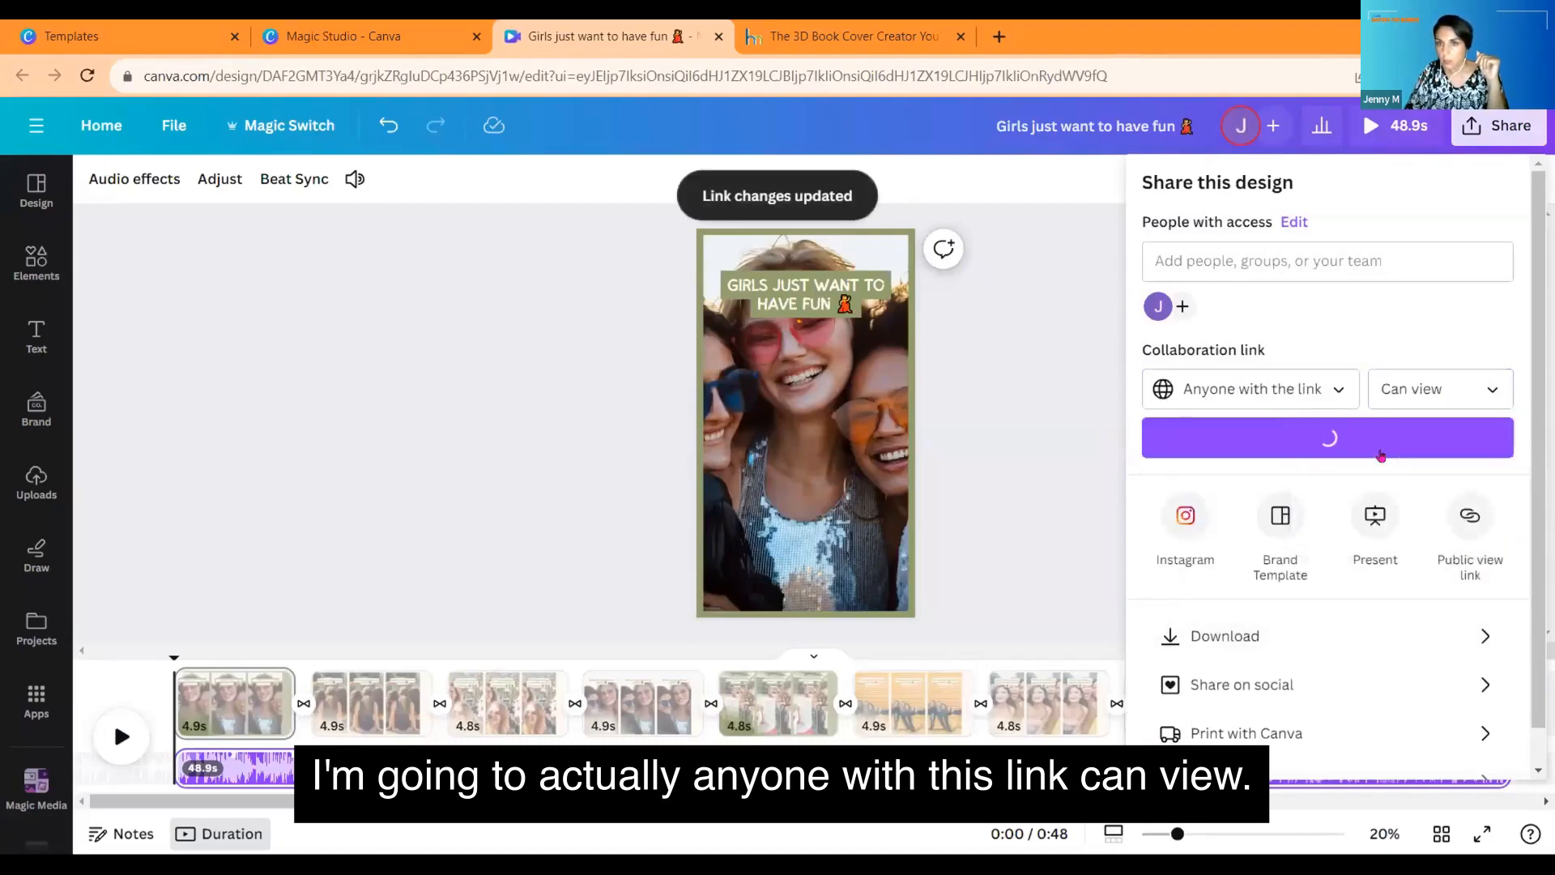
pyautogui.click(1348, 445)
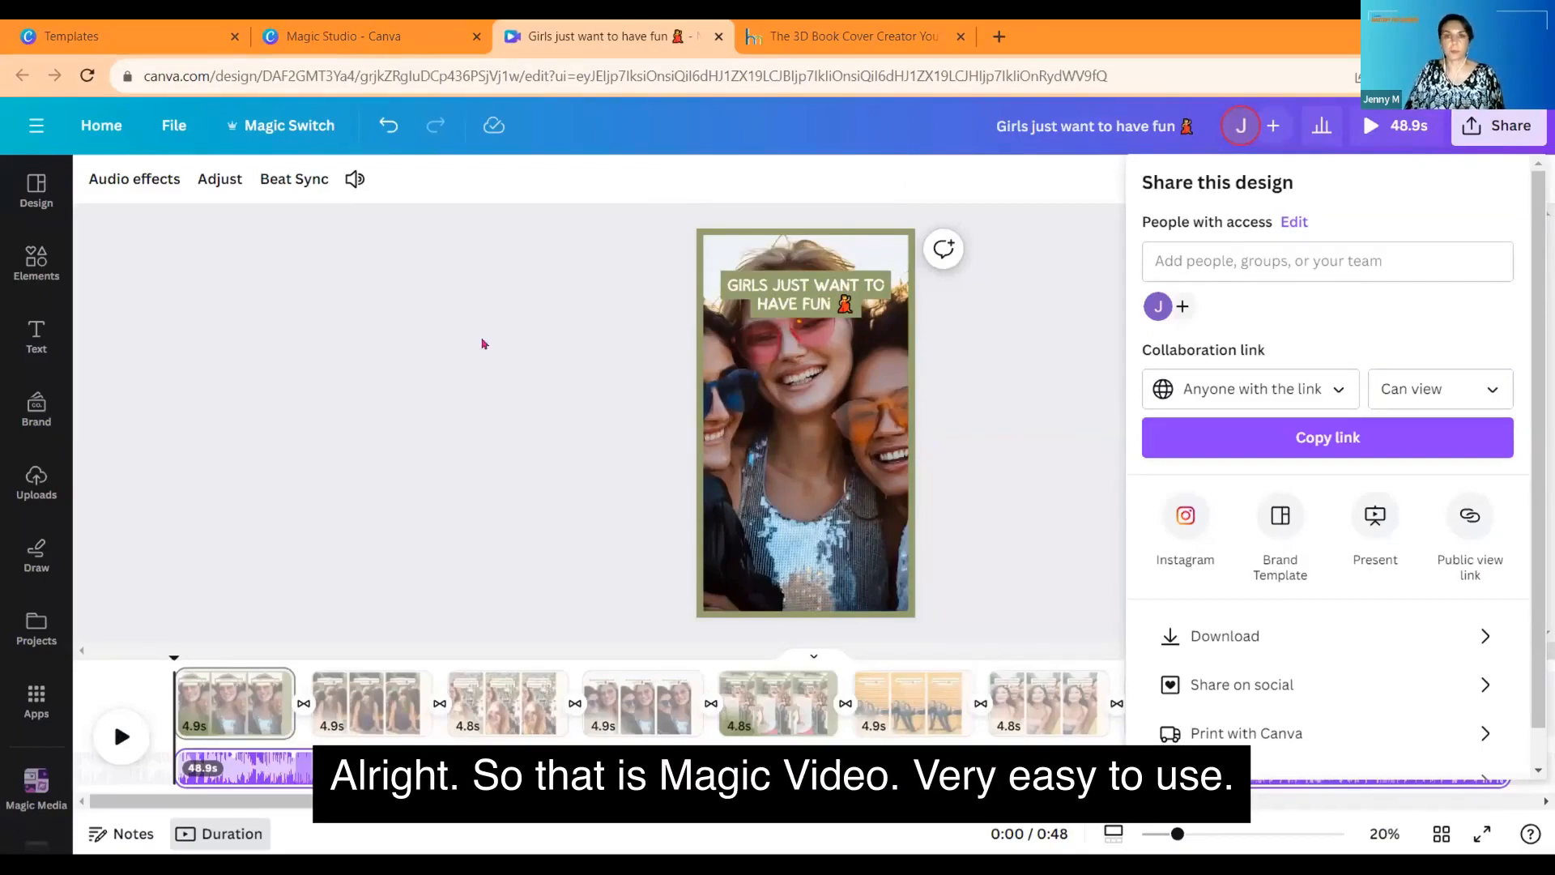
pyautogui.click(420, 349)
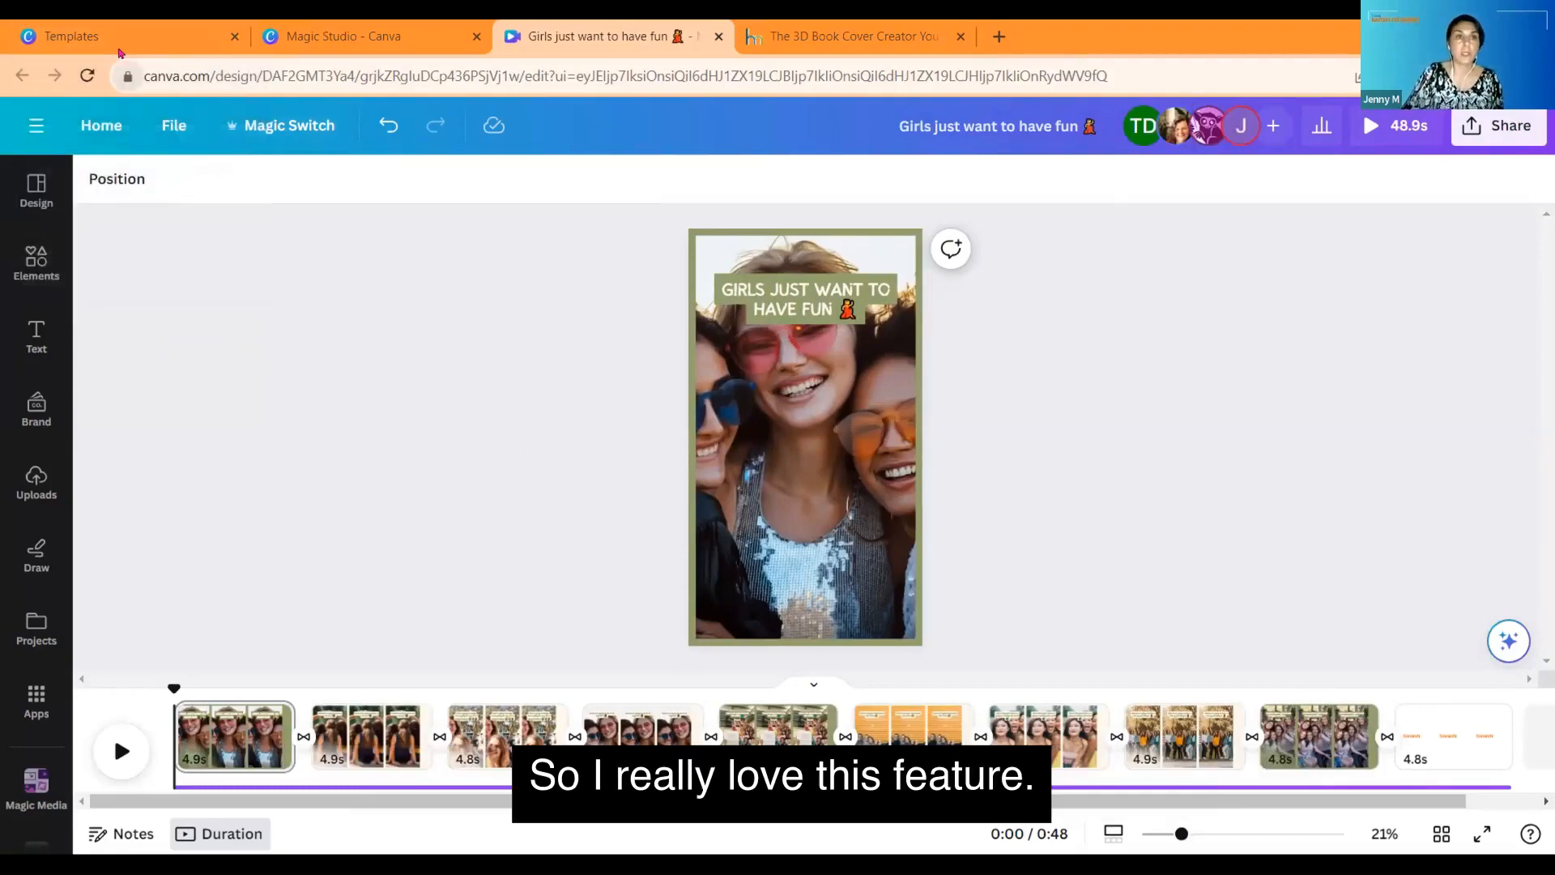
# Step: Leave the cyber safety template preview for the home page and open the eBook Pawsitivly Furbulous design
pyautogui.click(120, 39)
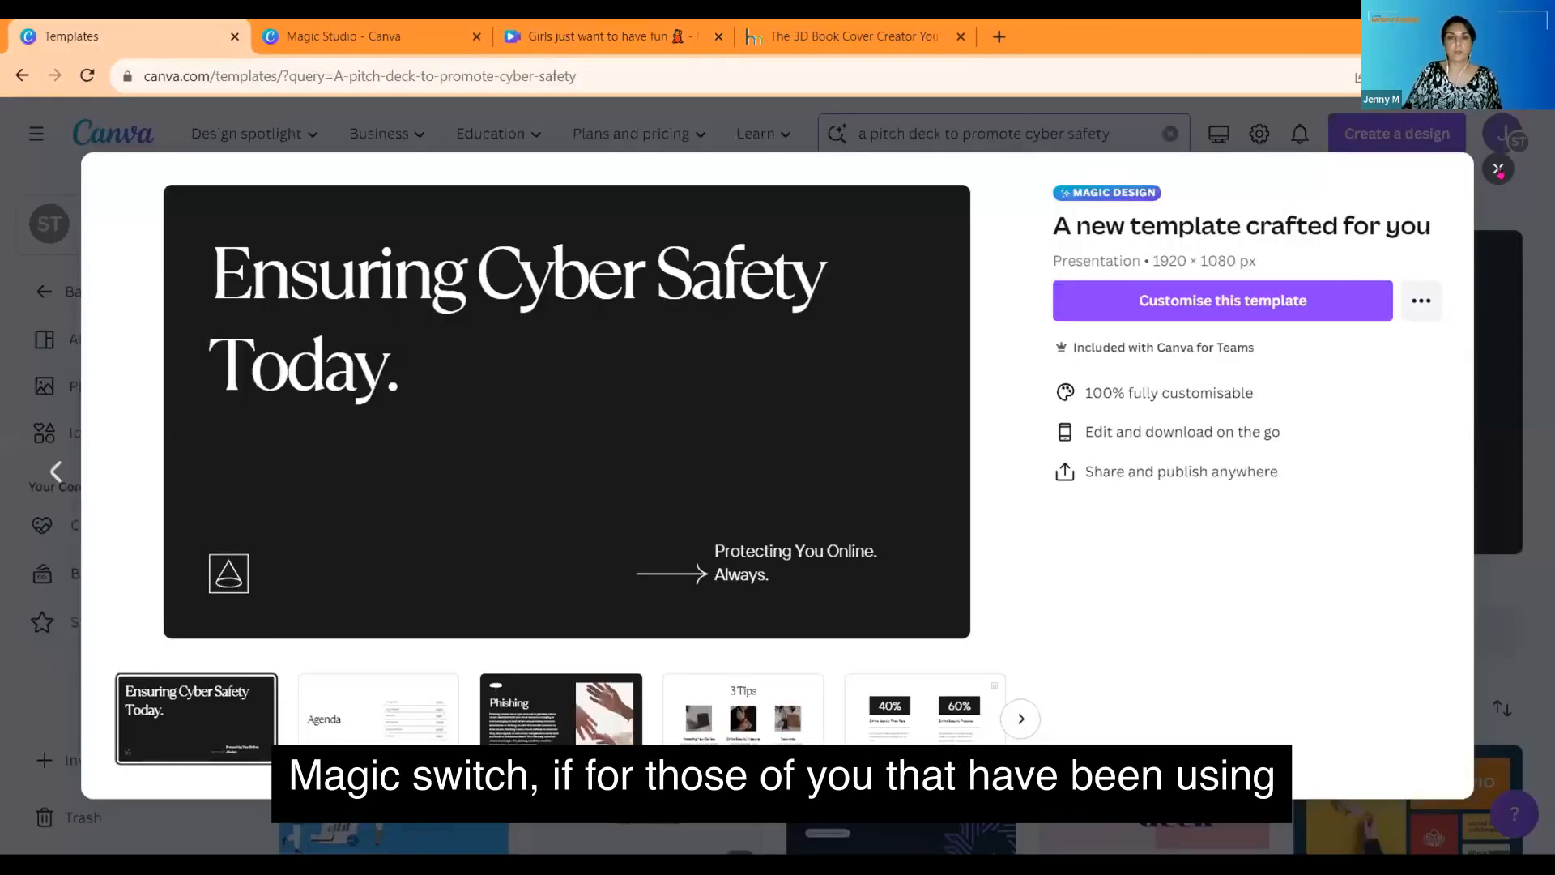
pyautogui.click(1498, 169)
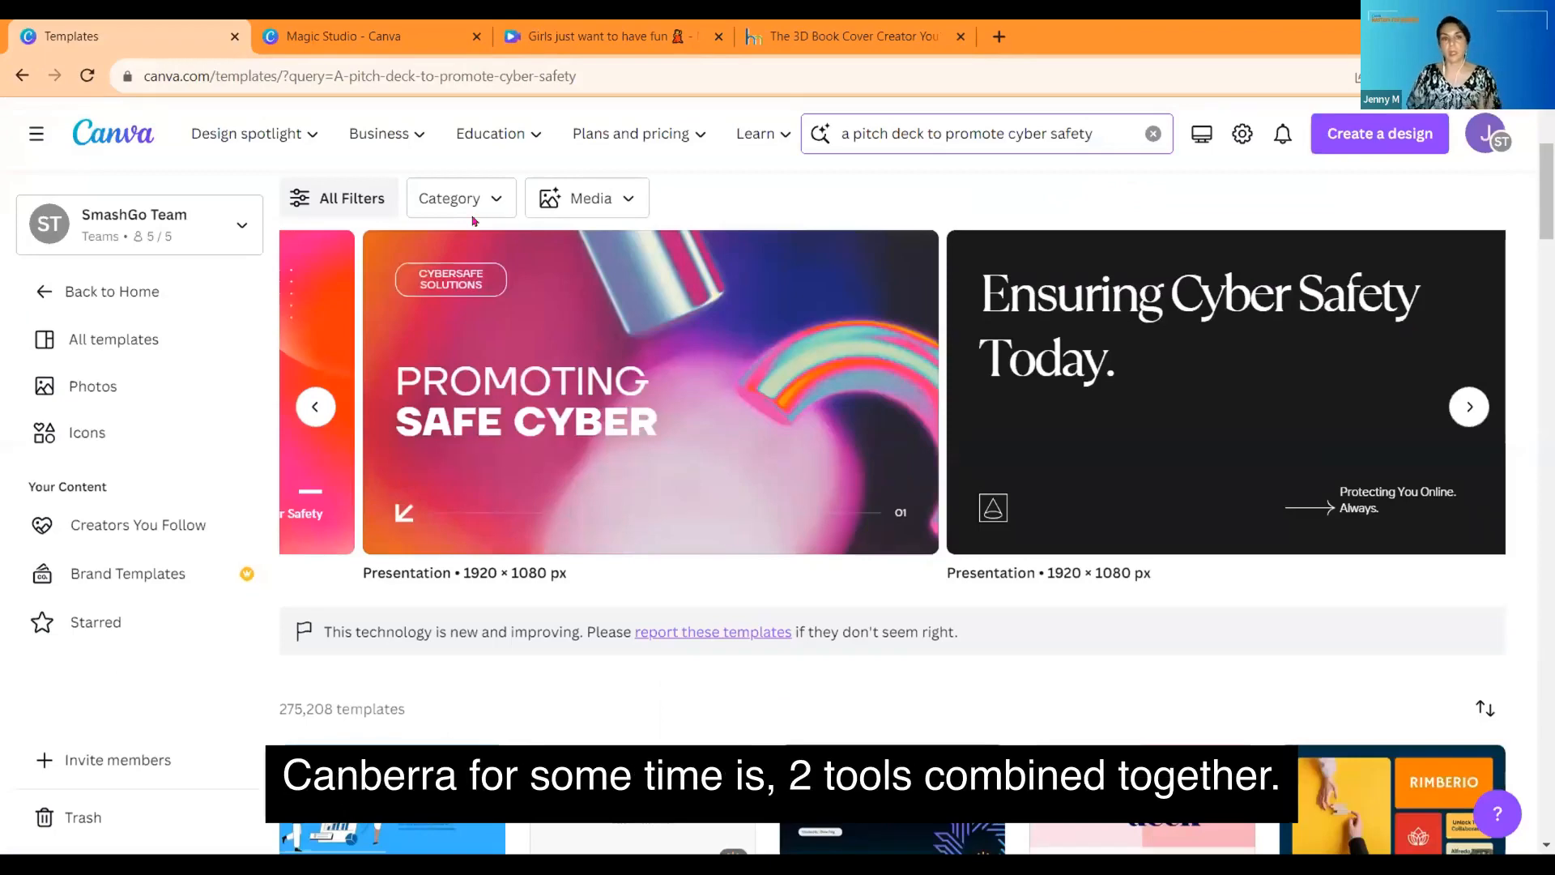
pyautogui.click(111, 293)
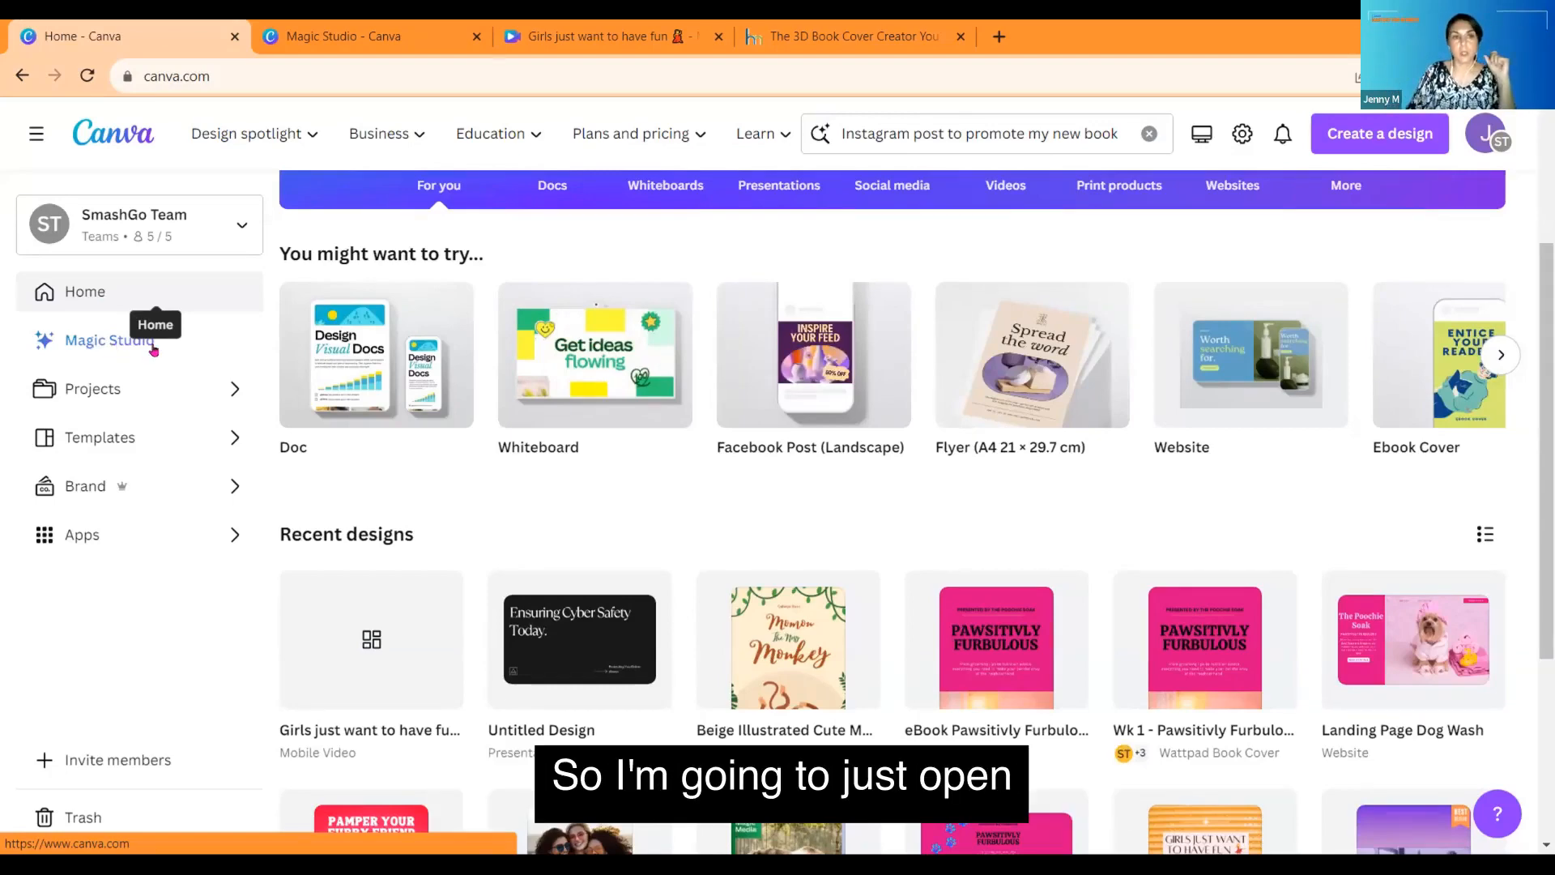
pyautogui.click(995, 664)
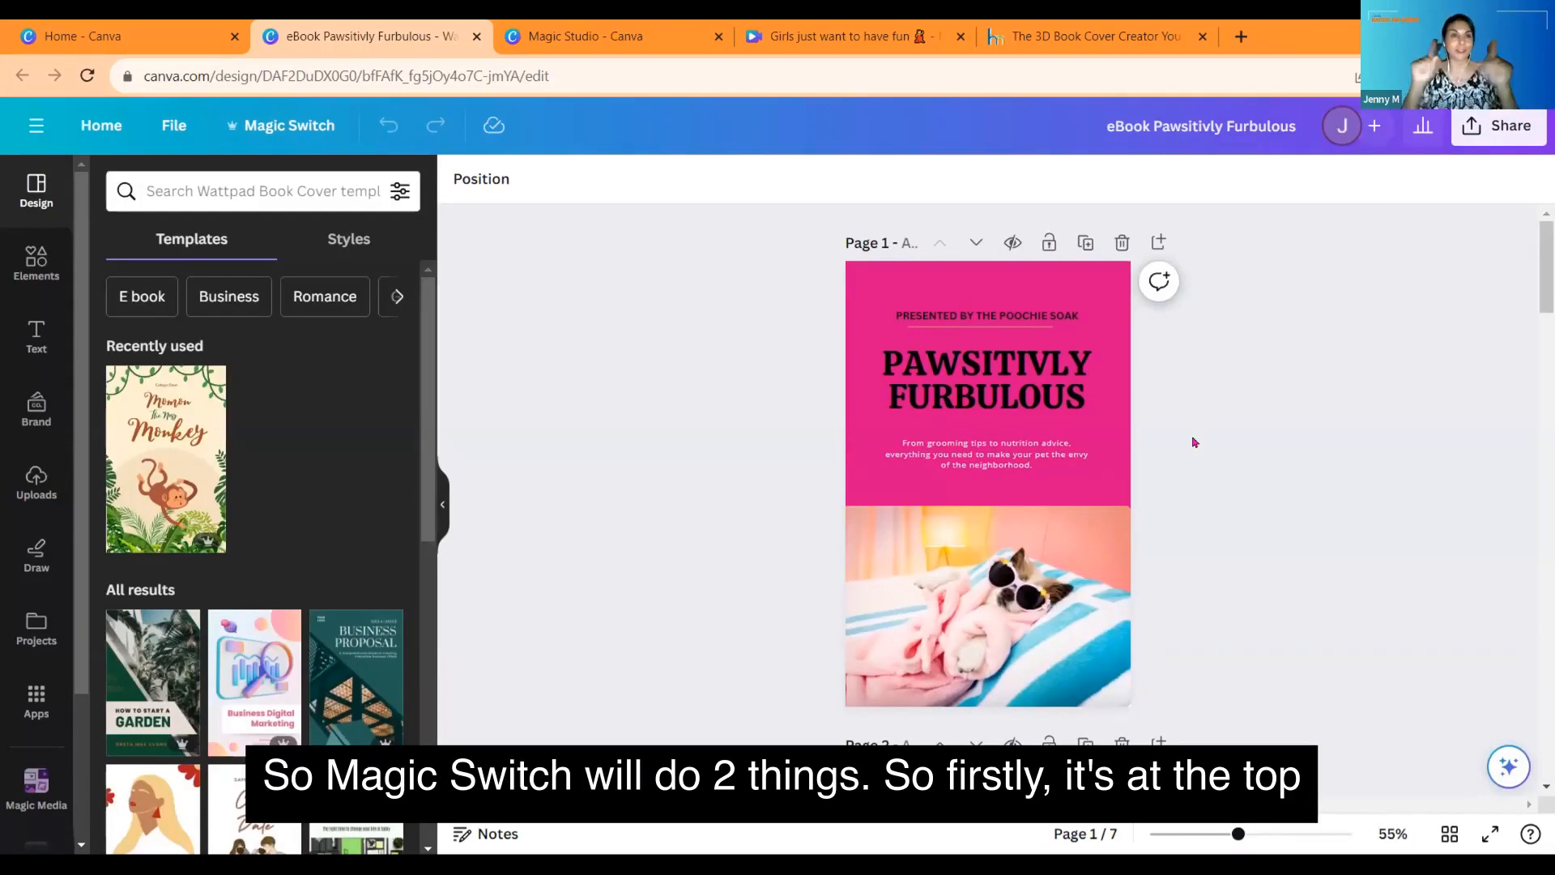
# Step: Start a Magic Switch resize of the eBook and select the Instagram Ad (Square) social media size
pyautogui.click(307, 138)
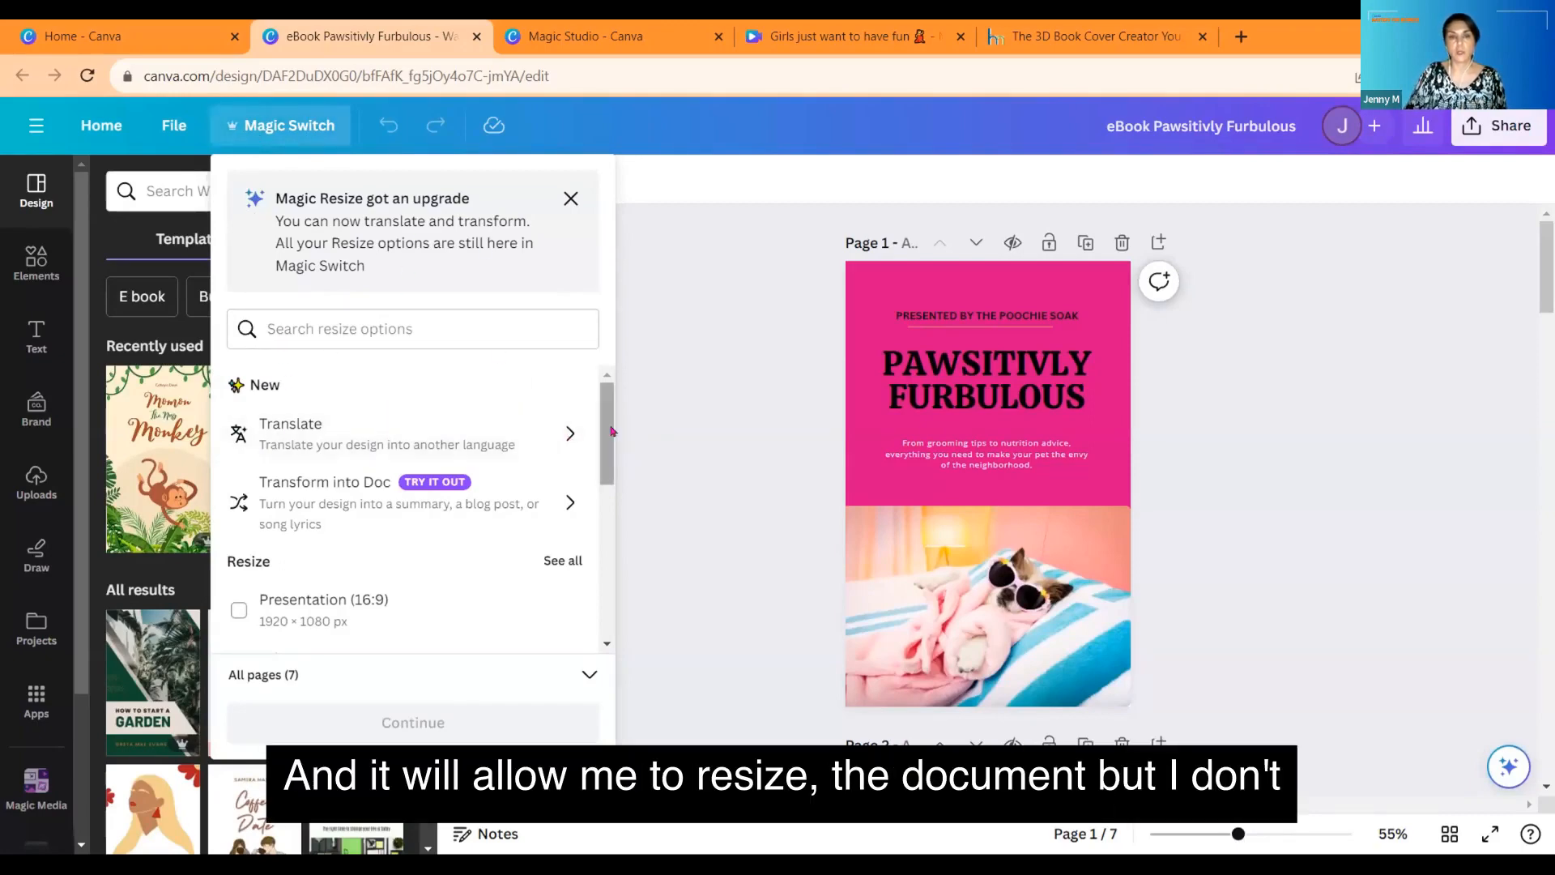
pyautogui.moveTo(611, 431); pyautogui.dragTo(617, 596)
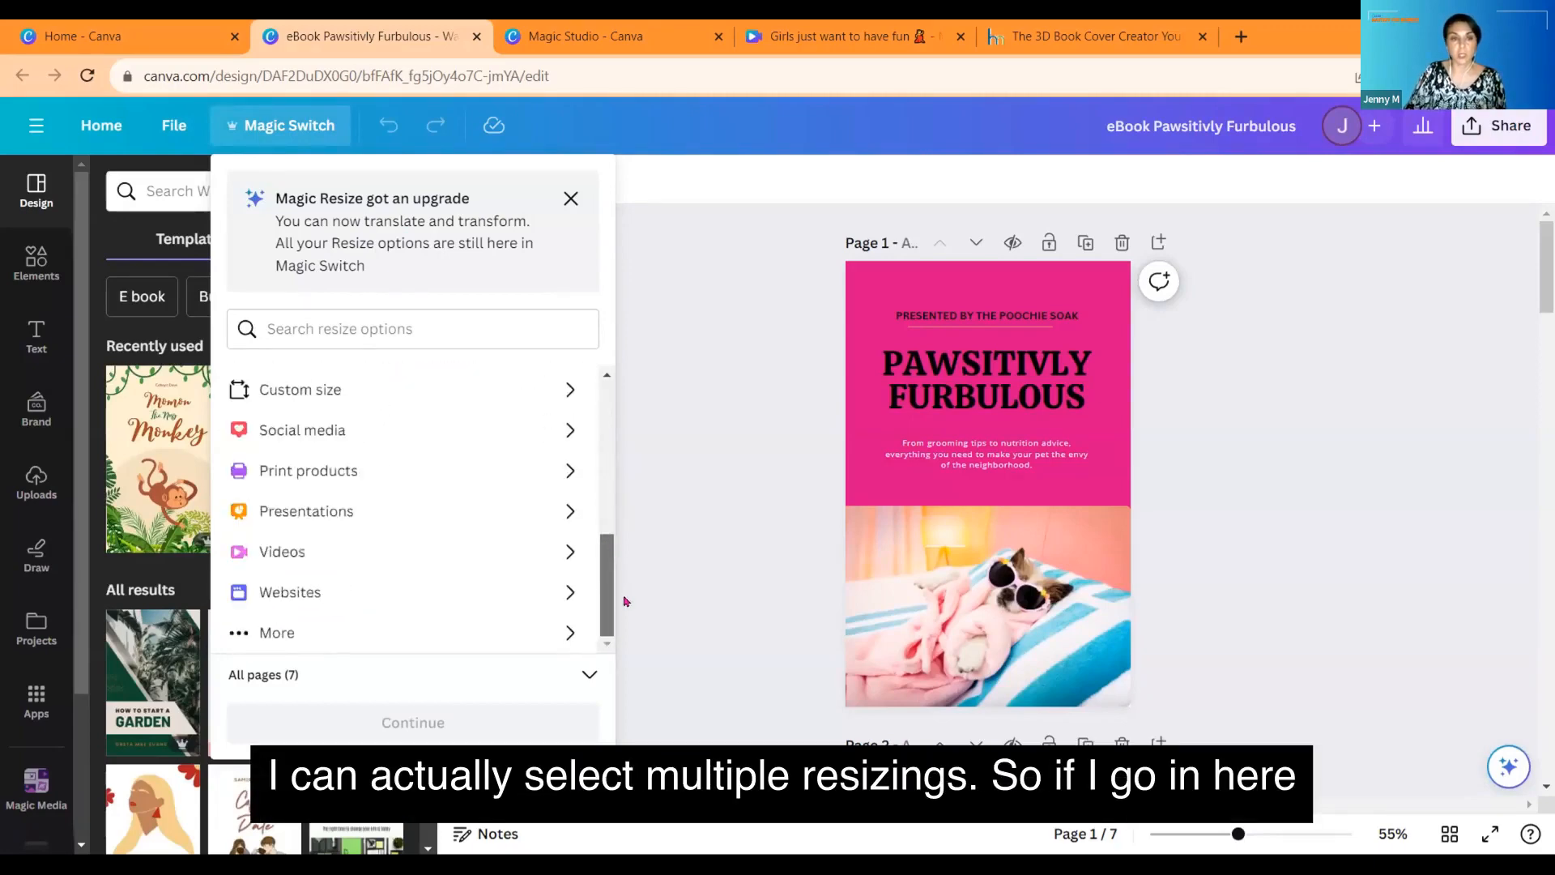
pyautogui.click(334, 434)
pyautogui.scroll(3, 483, 569)
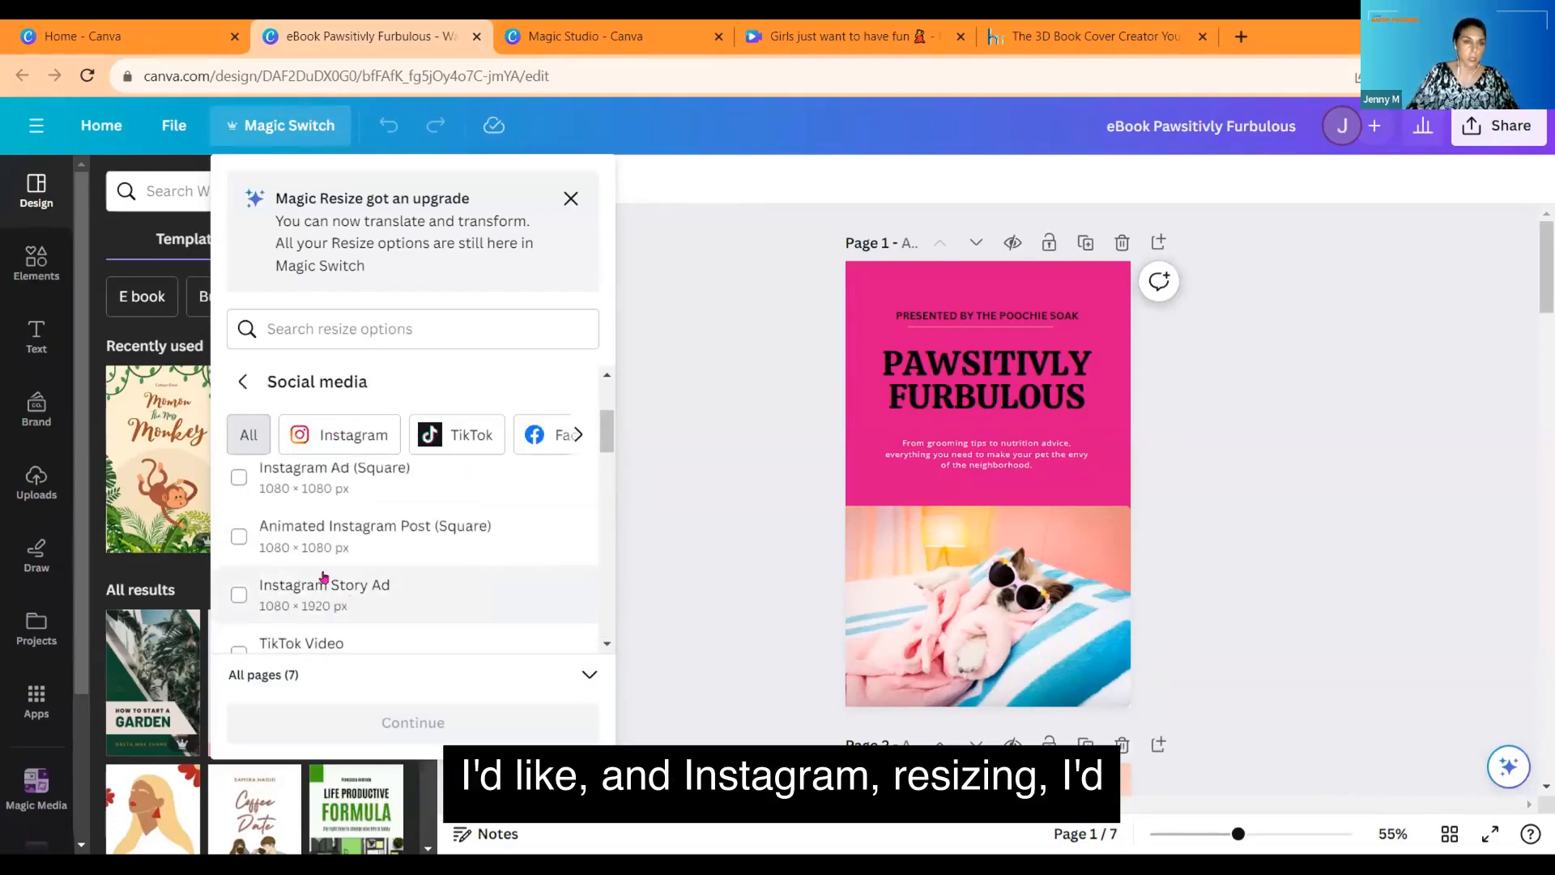
pyautogui.click(238, 478)
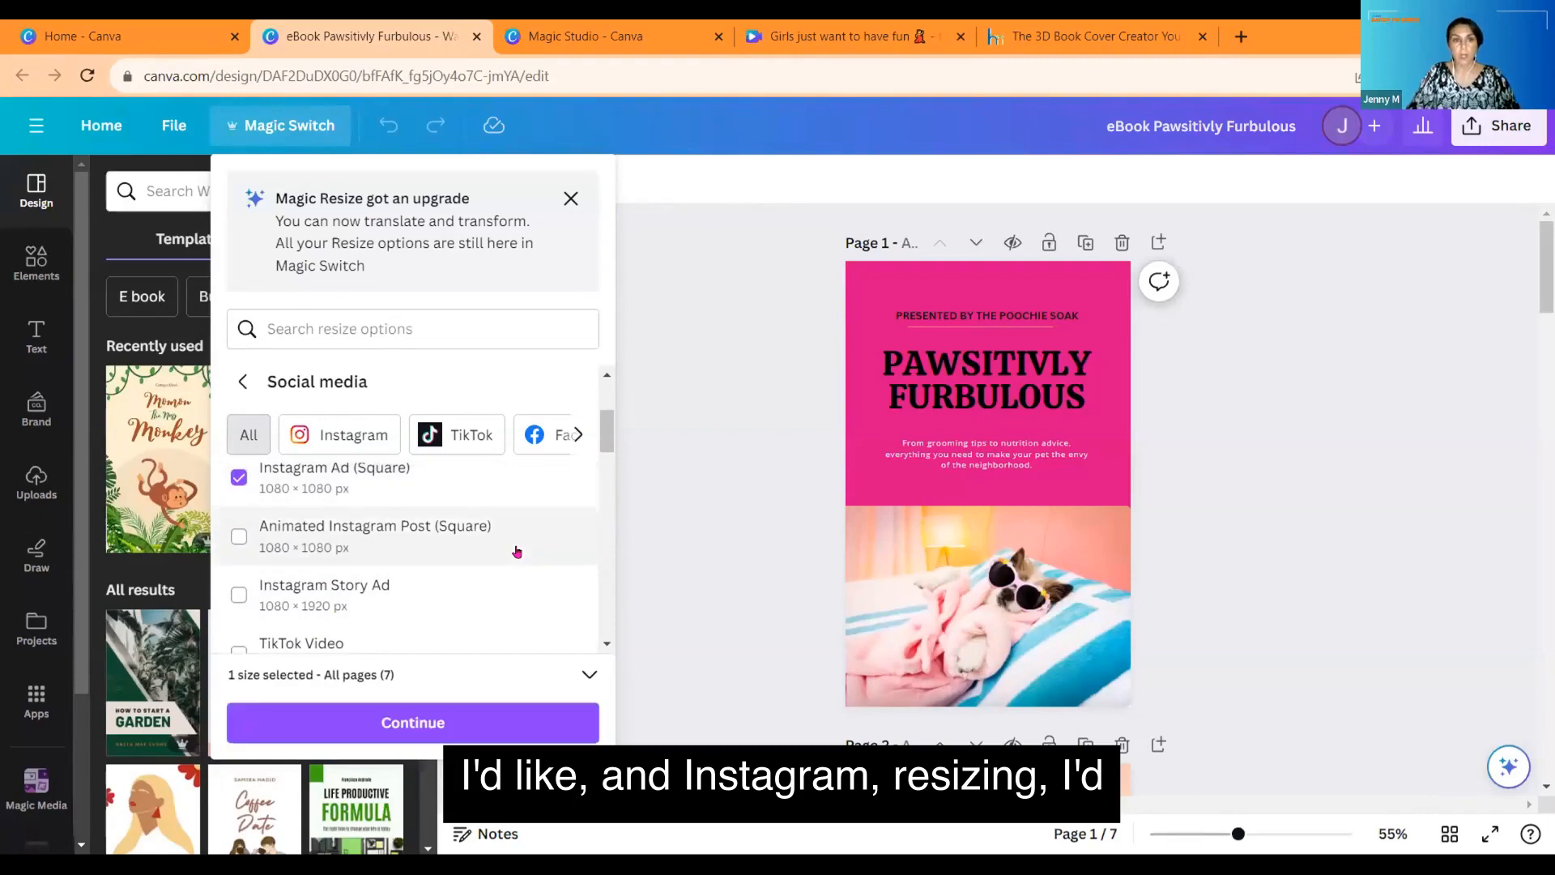
# Step: Add the YouTube Banner and LinkedIn Post sizes and create resized copies of the eBook in all three selected formats
pyautogui.scroll(-4, 523, 567)
pyautogui.scroll(-3, 494, 600)
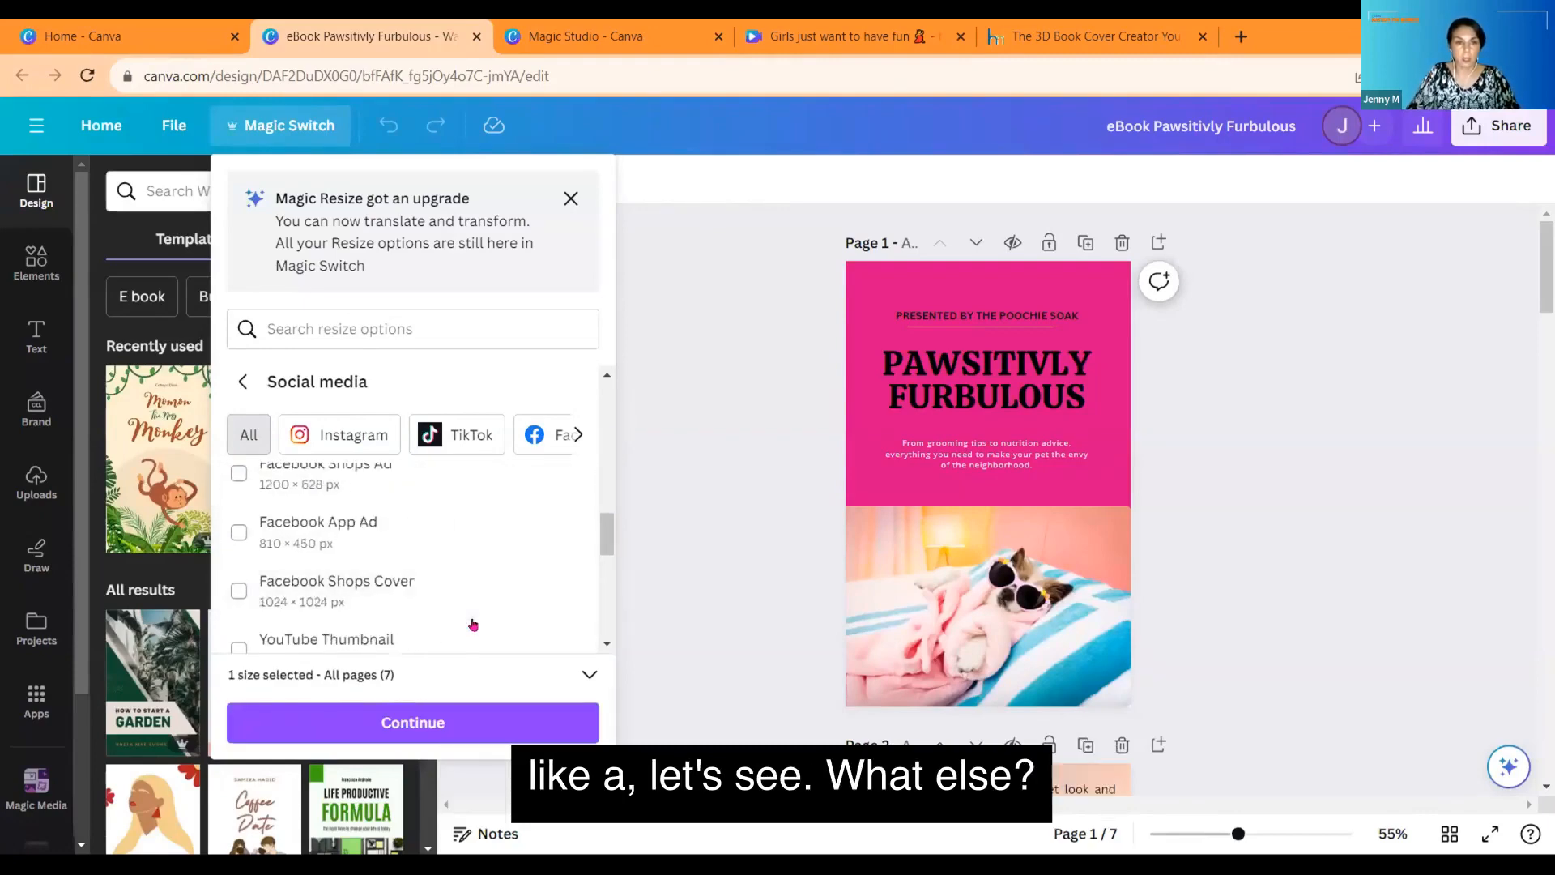
pyautogui.scroll(-2, 477, 617)
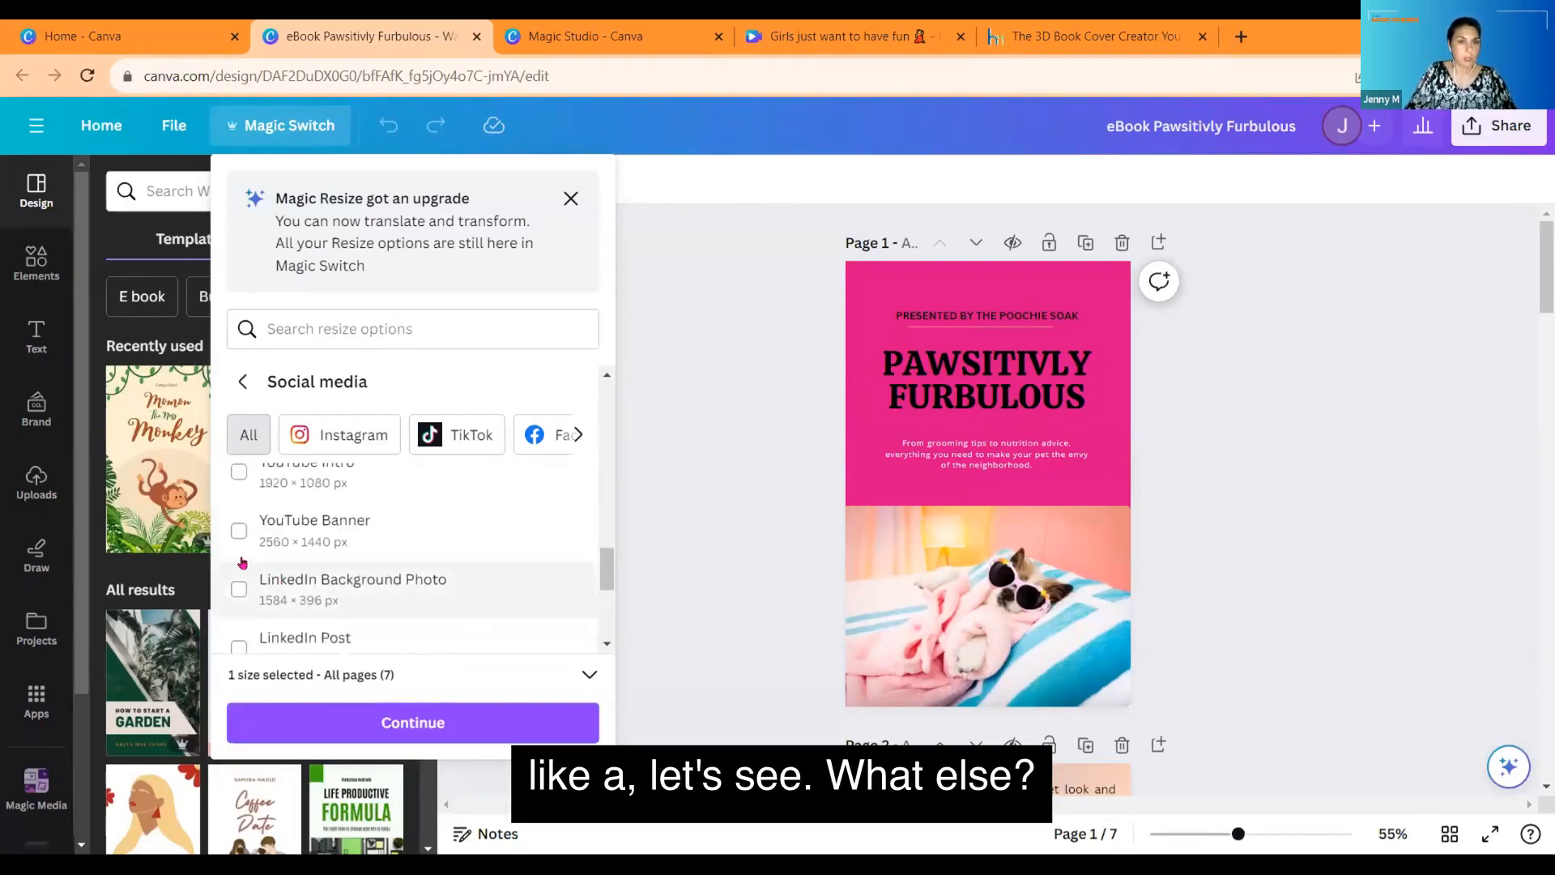
pyautogui.click(238, 530)
pyautogui.scroll(-3, 535, 596)
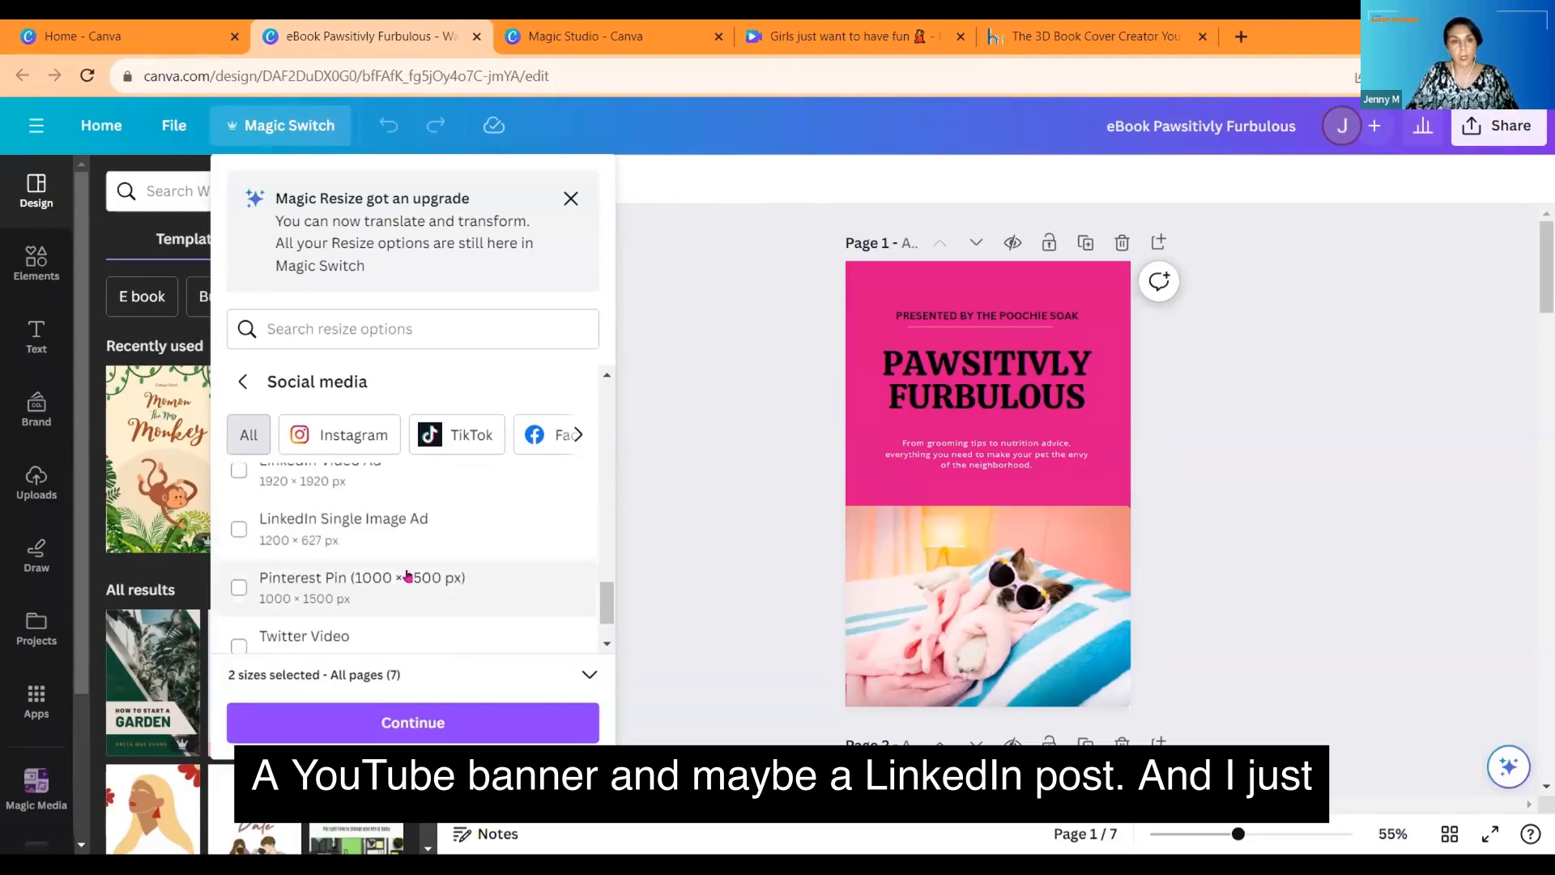
pyautogui.scroll(2, 592, 598)
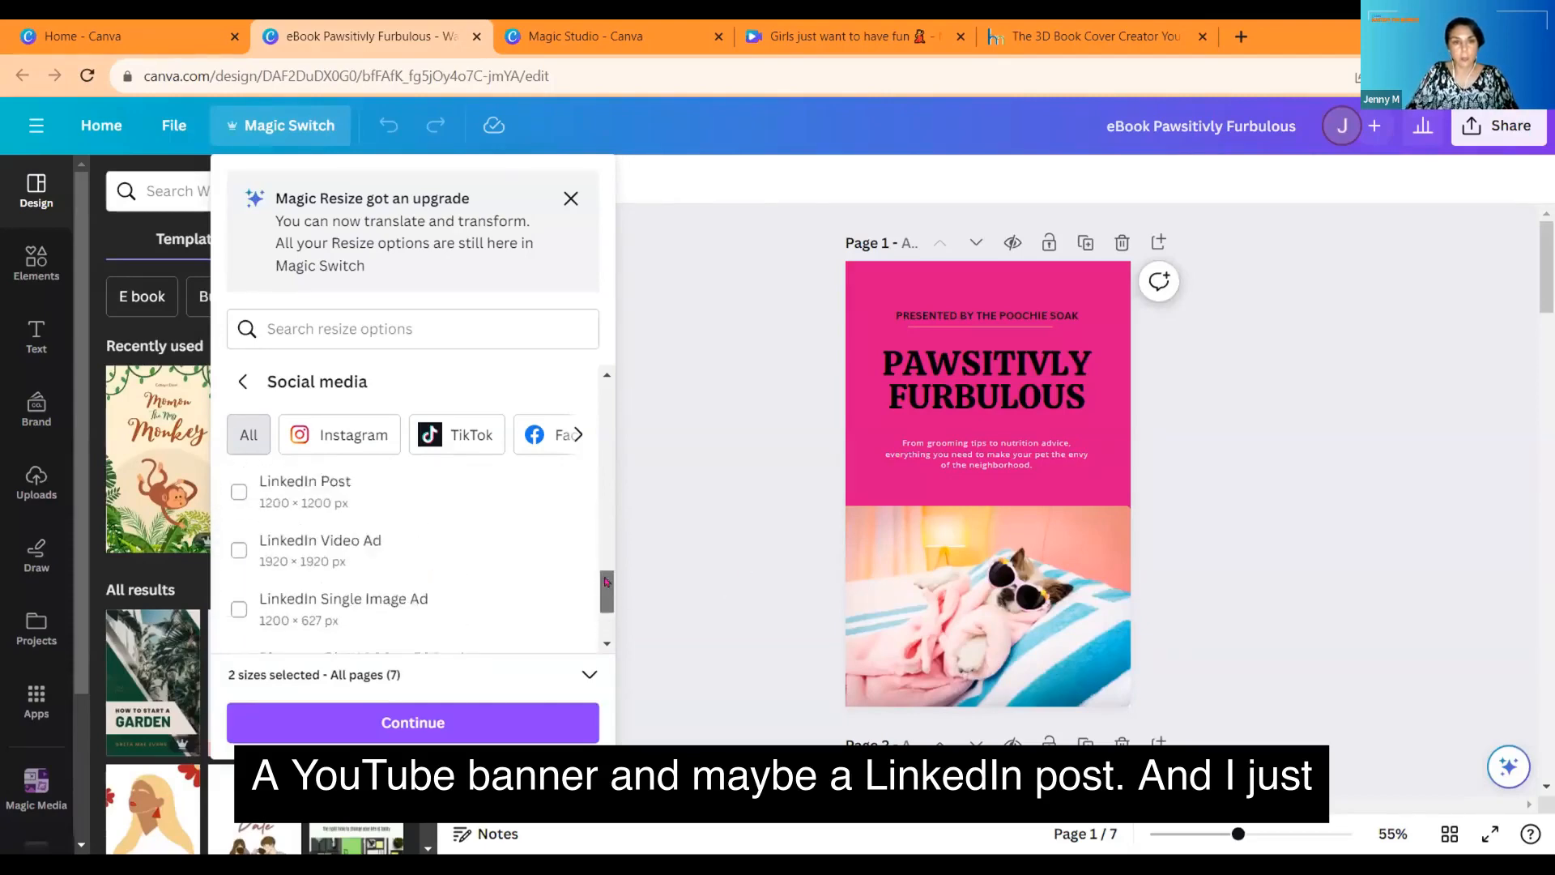
pyautogui.click(238, 559)
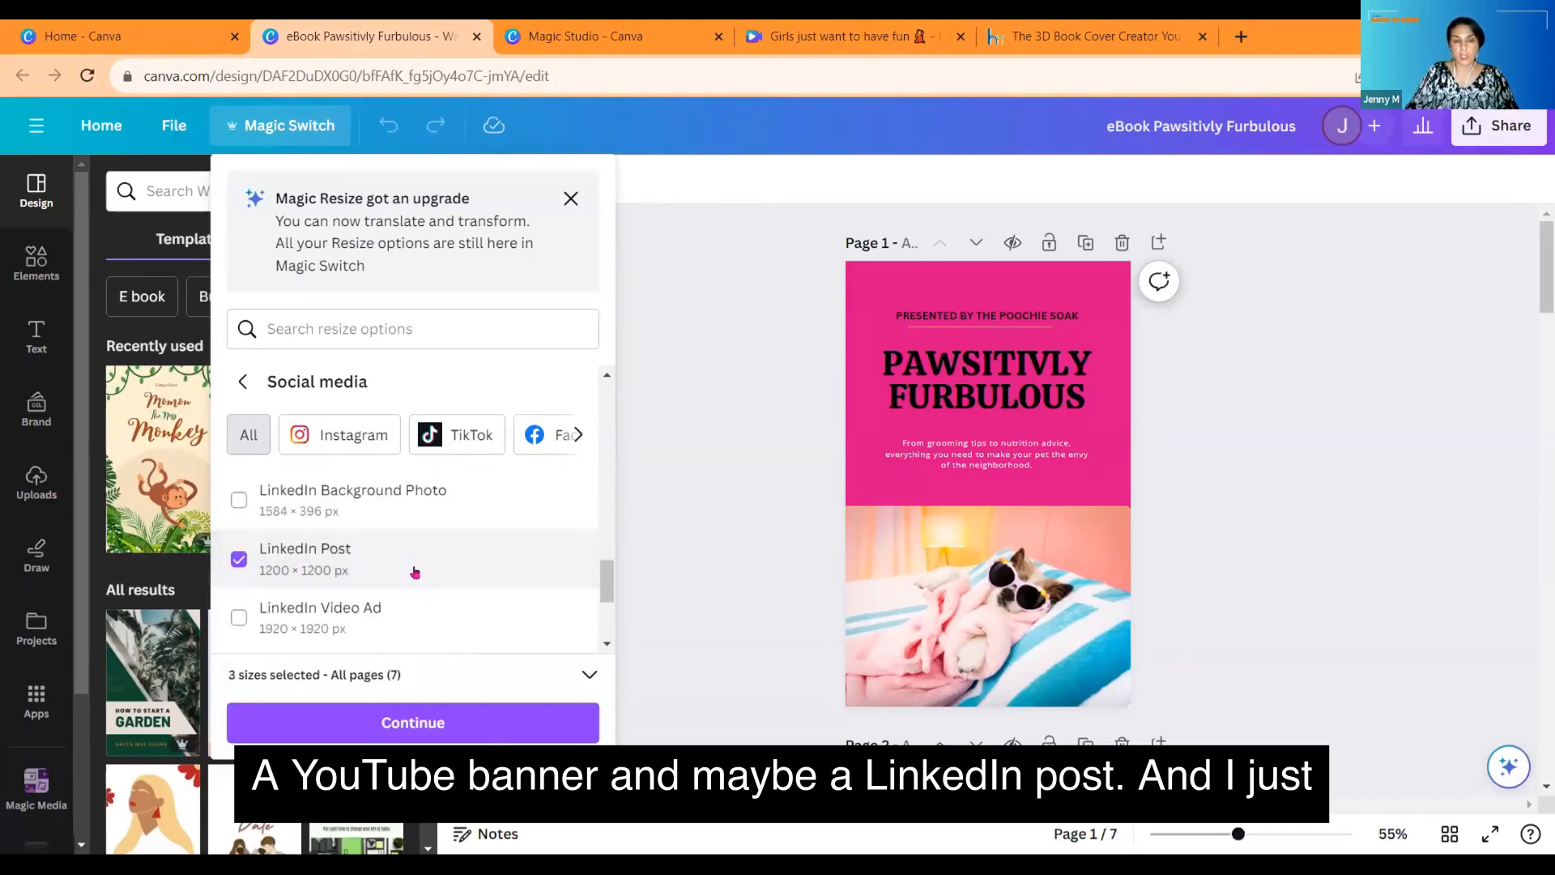
pyautogui.click(436, 732)
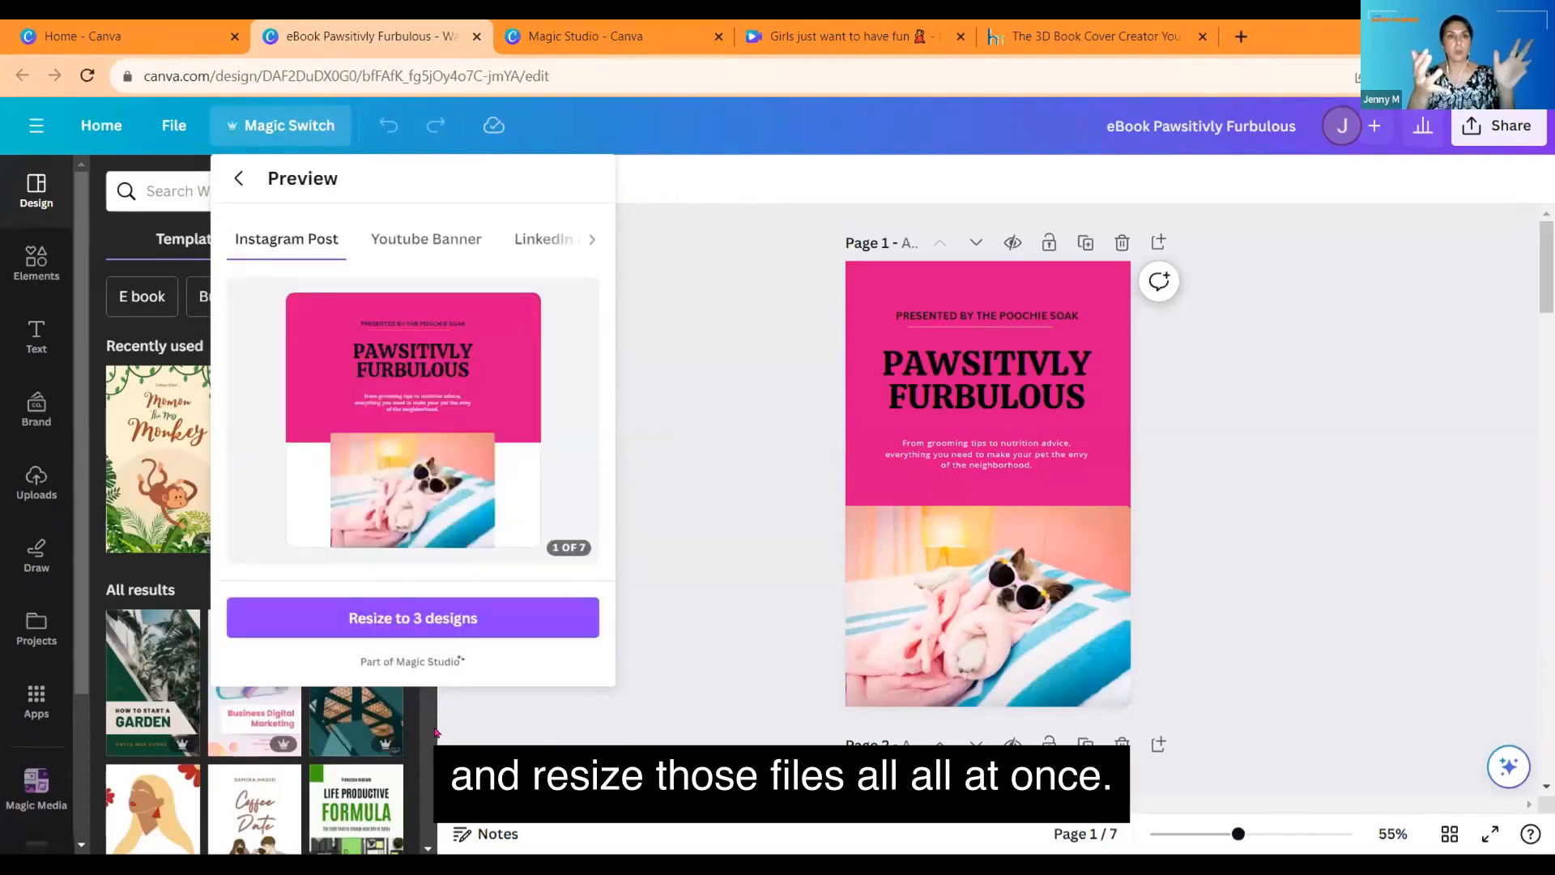
pyautogui.click(328, 620)
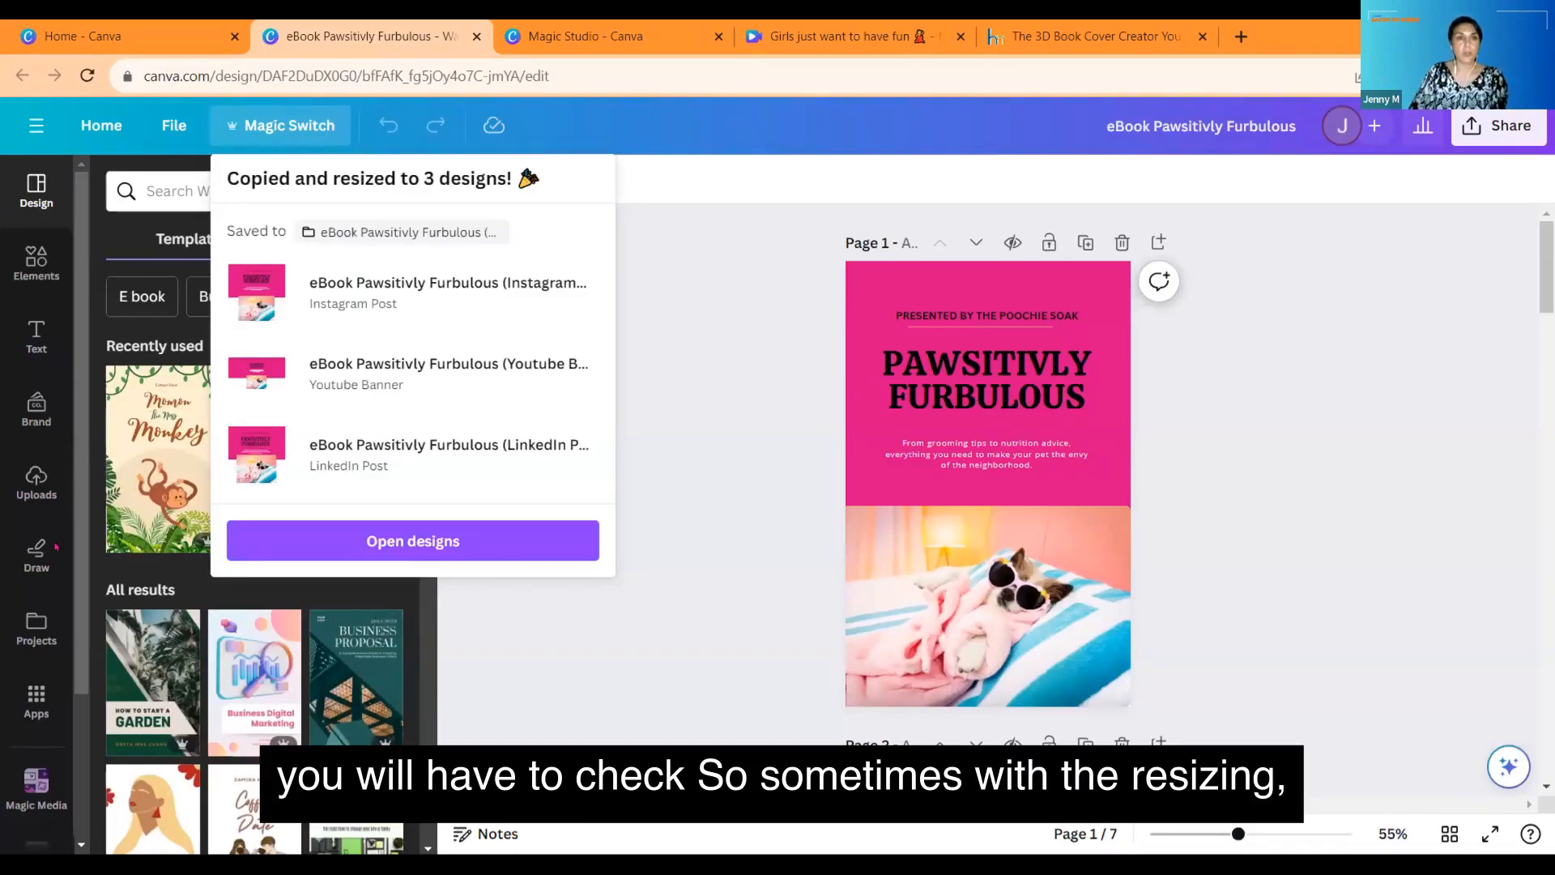
# Step: Look through all projects for the resized eBook copies and flip the cyber safety presentation's thumbnail to its second page
pyautogui.click(157, 43)
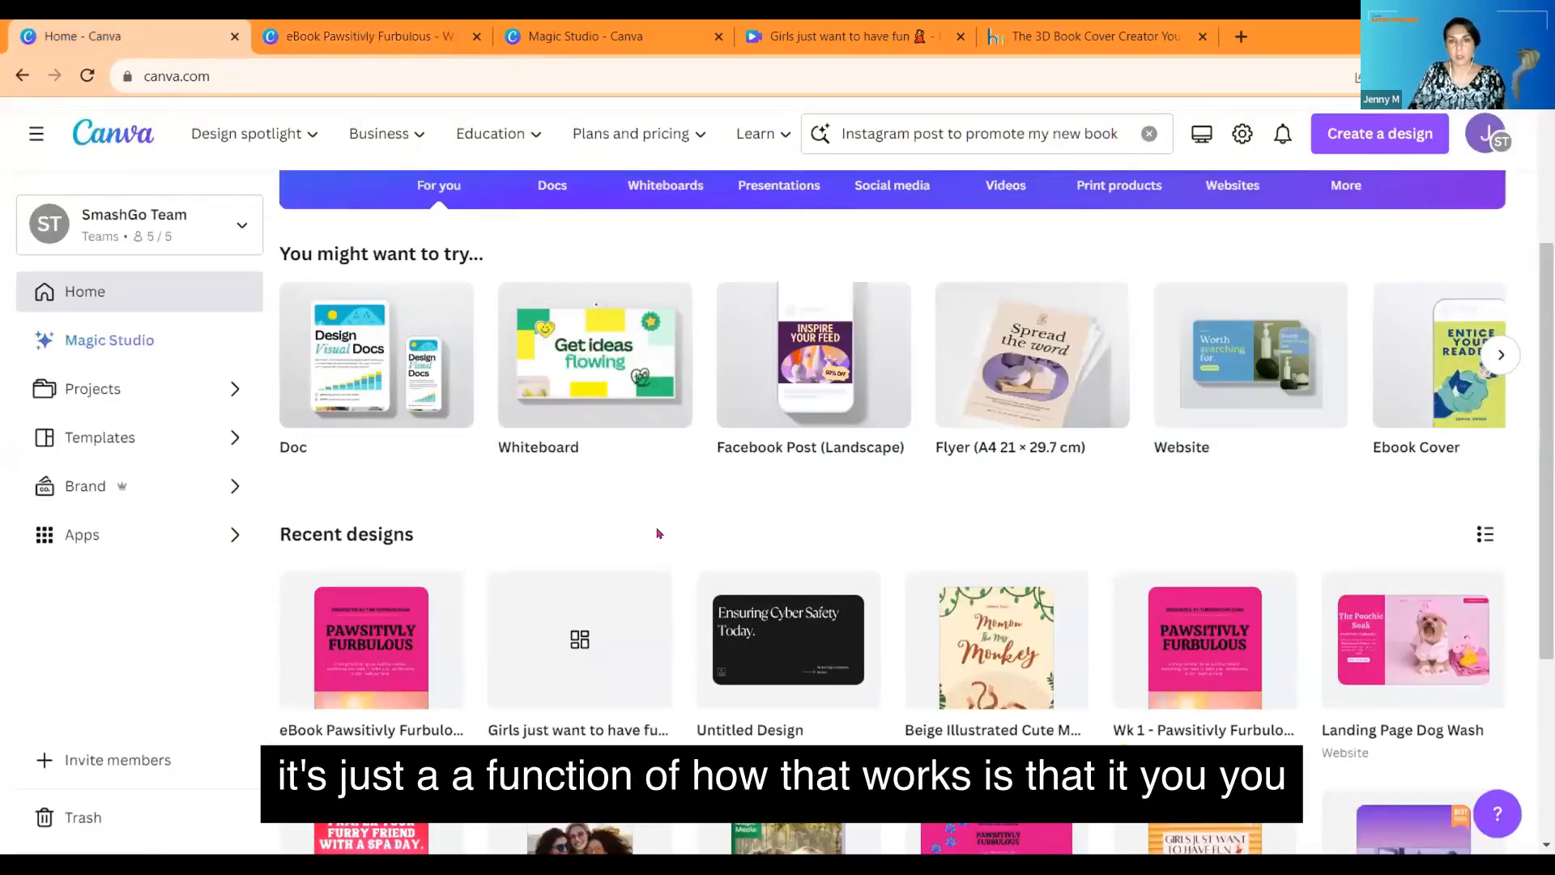
pyautogui.click(166, 377)
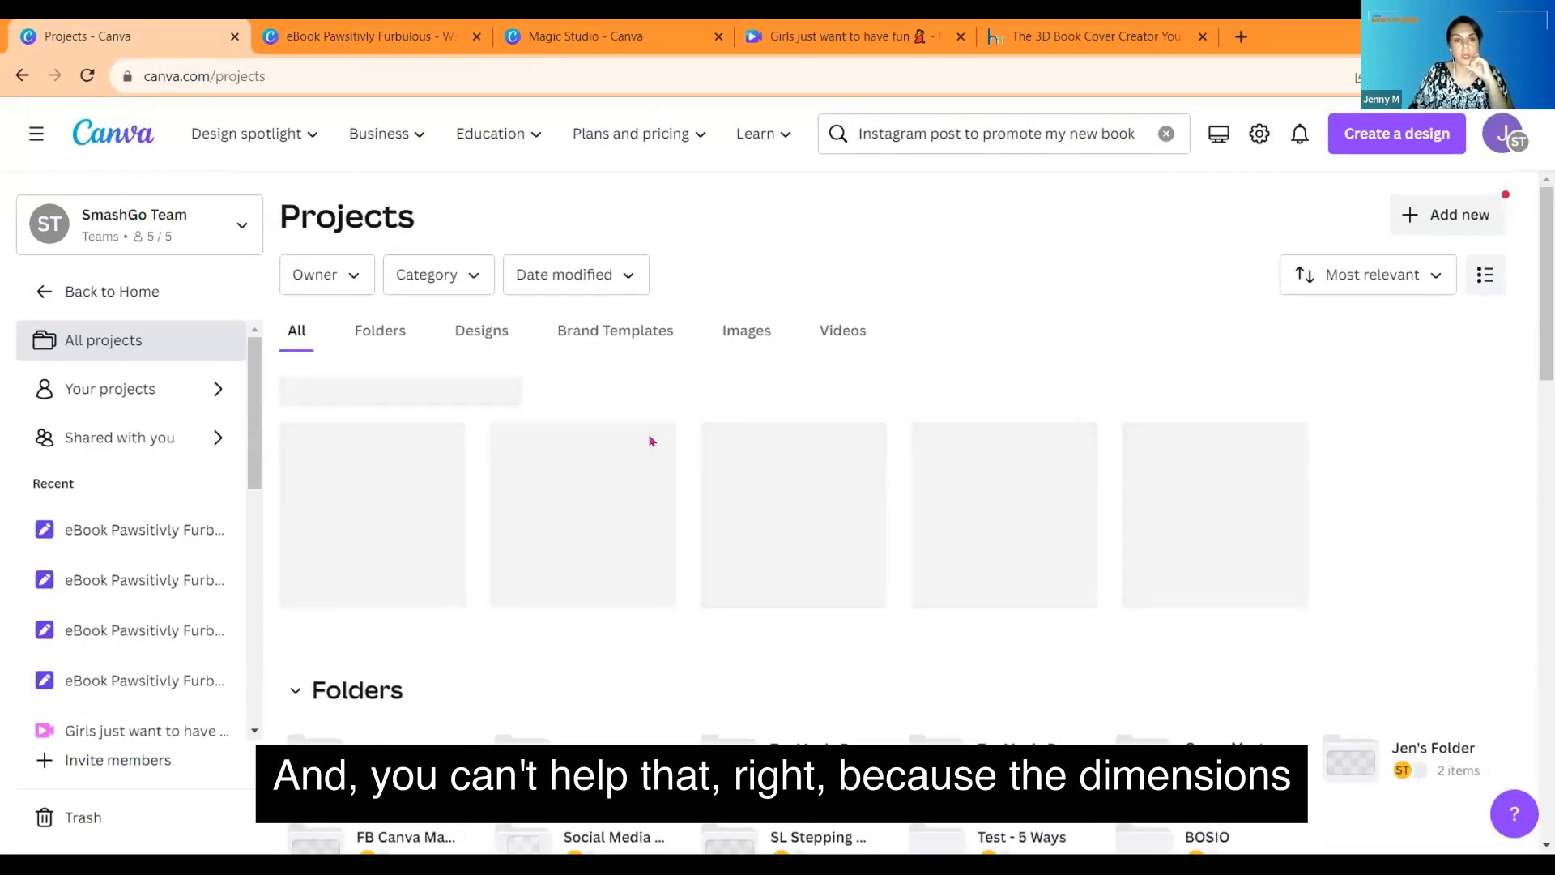
pyautogui.scroll(-3, 651, 441)
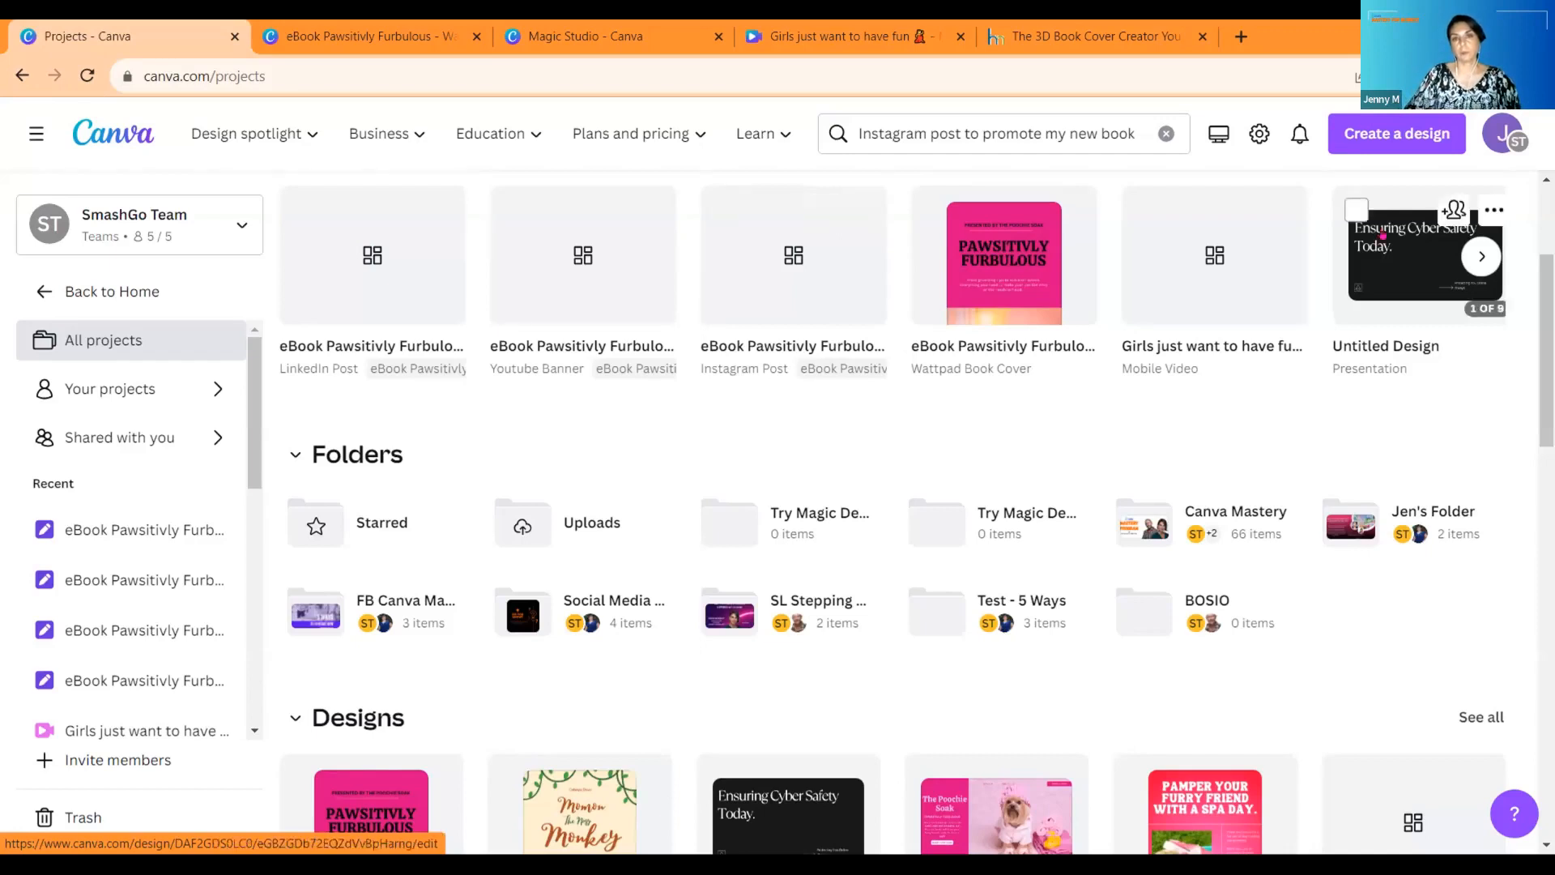
pyautogui.click(1481, 256)
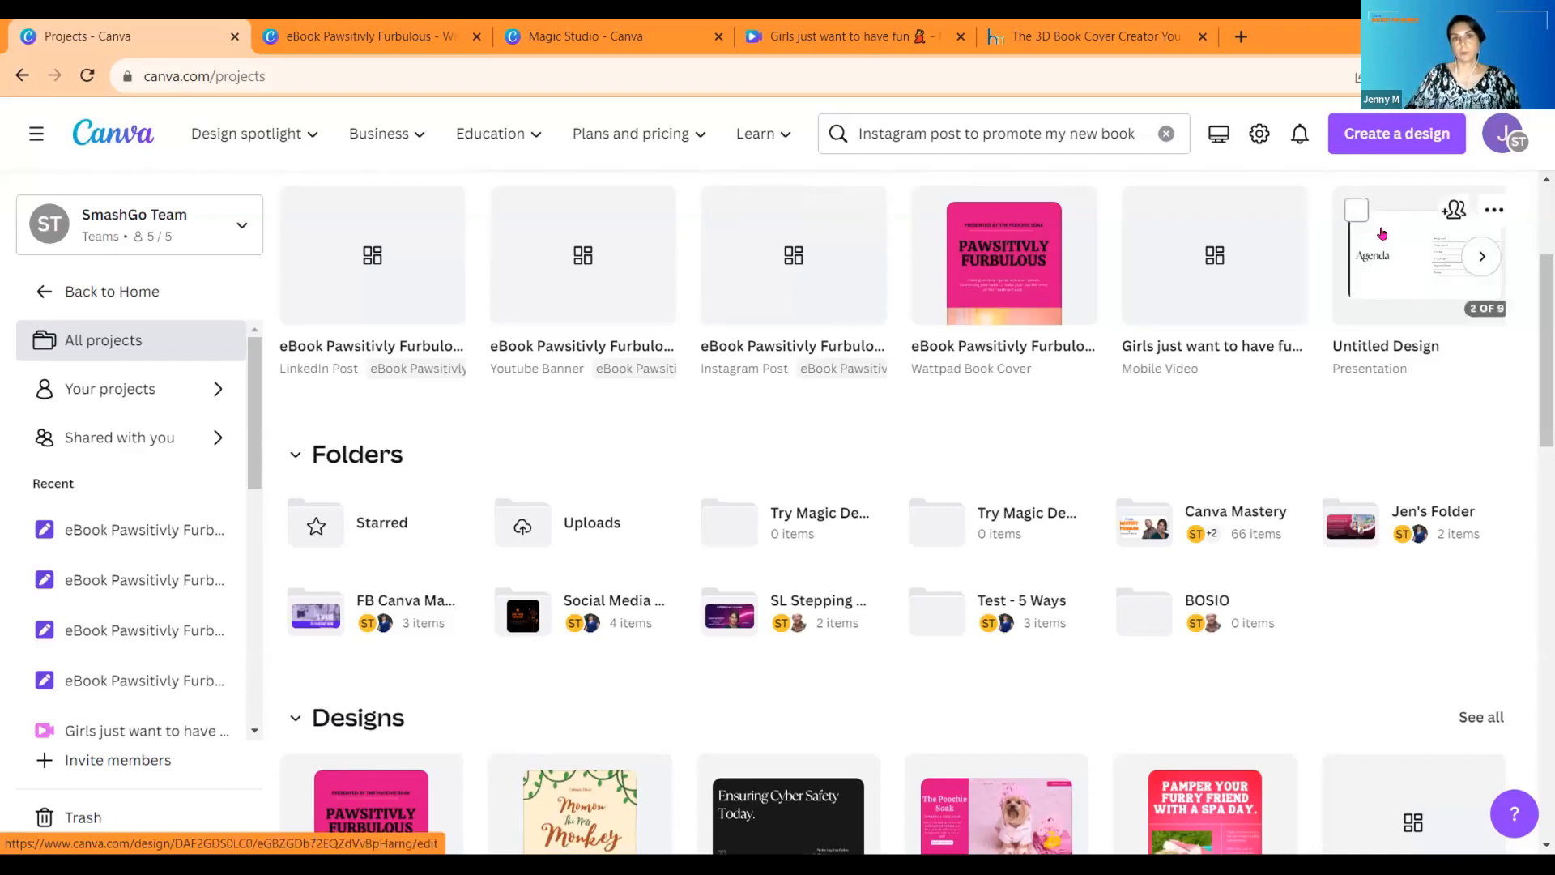
# Step: Open the Instagram Post copy of the eBook Pawsitivly Furbulous and review its resized pages
pyautogui.click(757, 249)
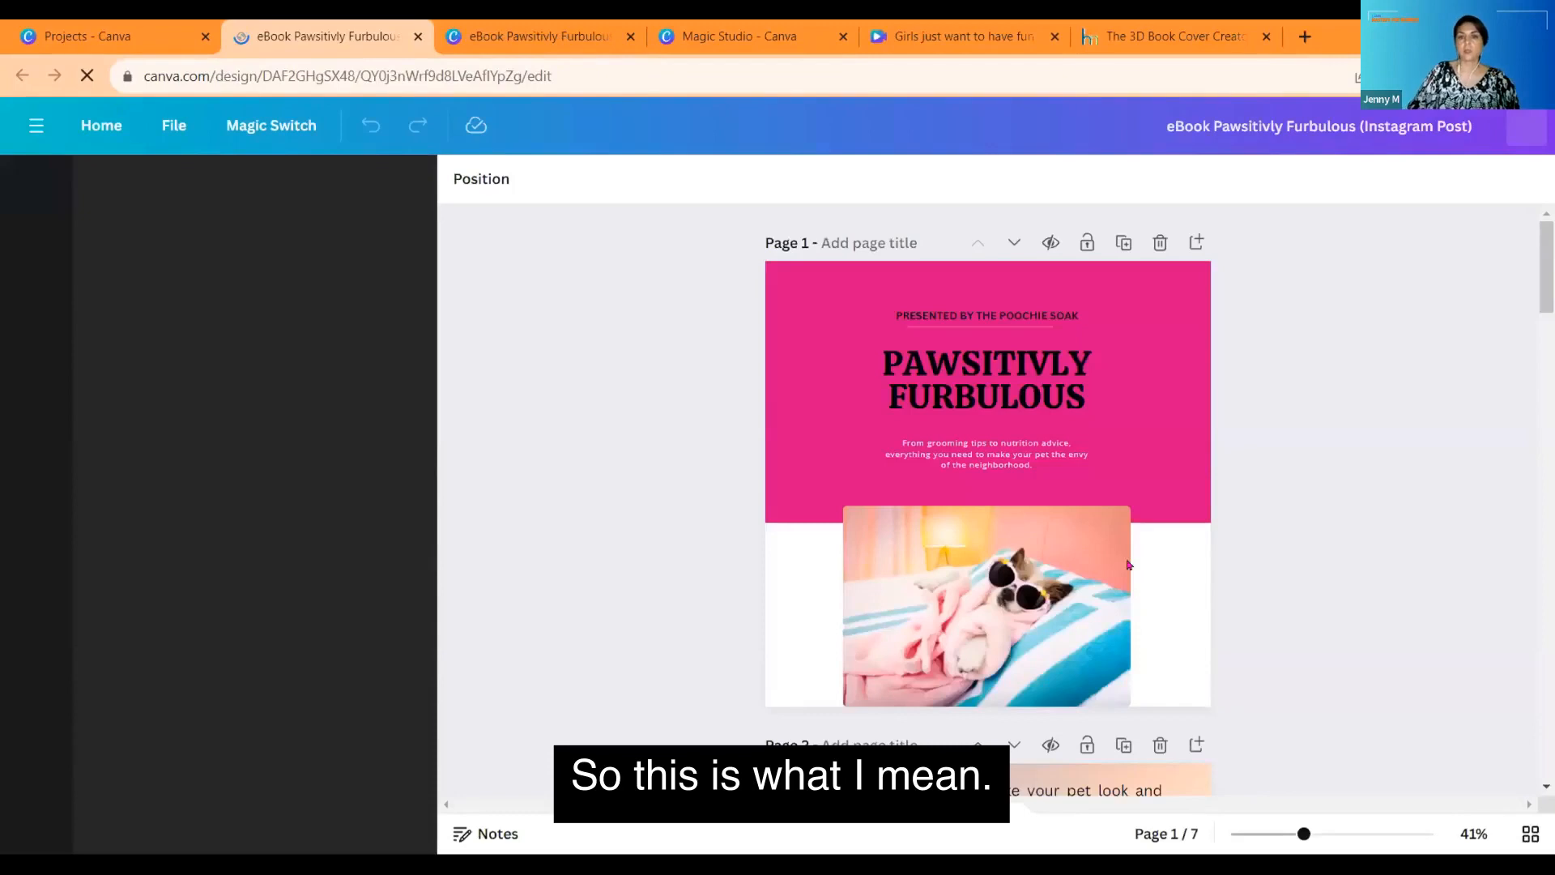
pyautogui.click(1128, 516)
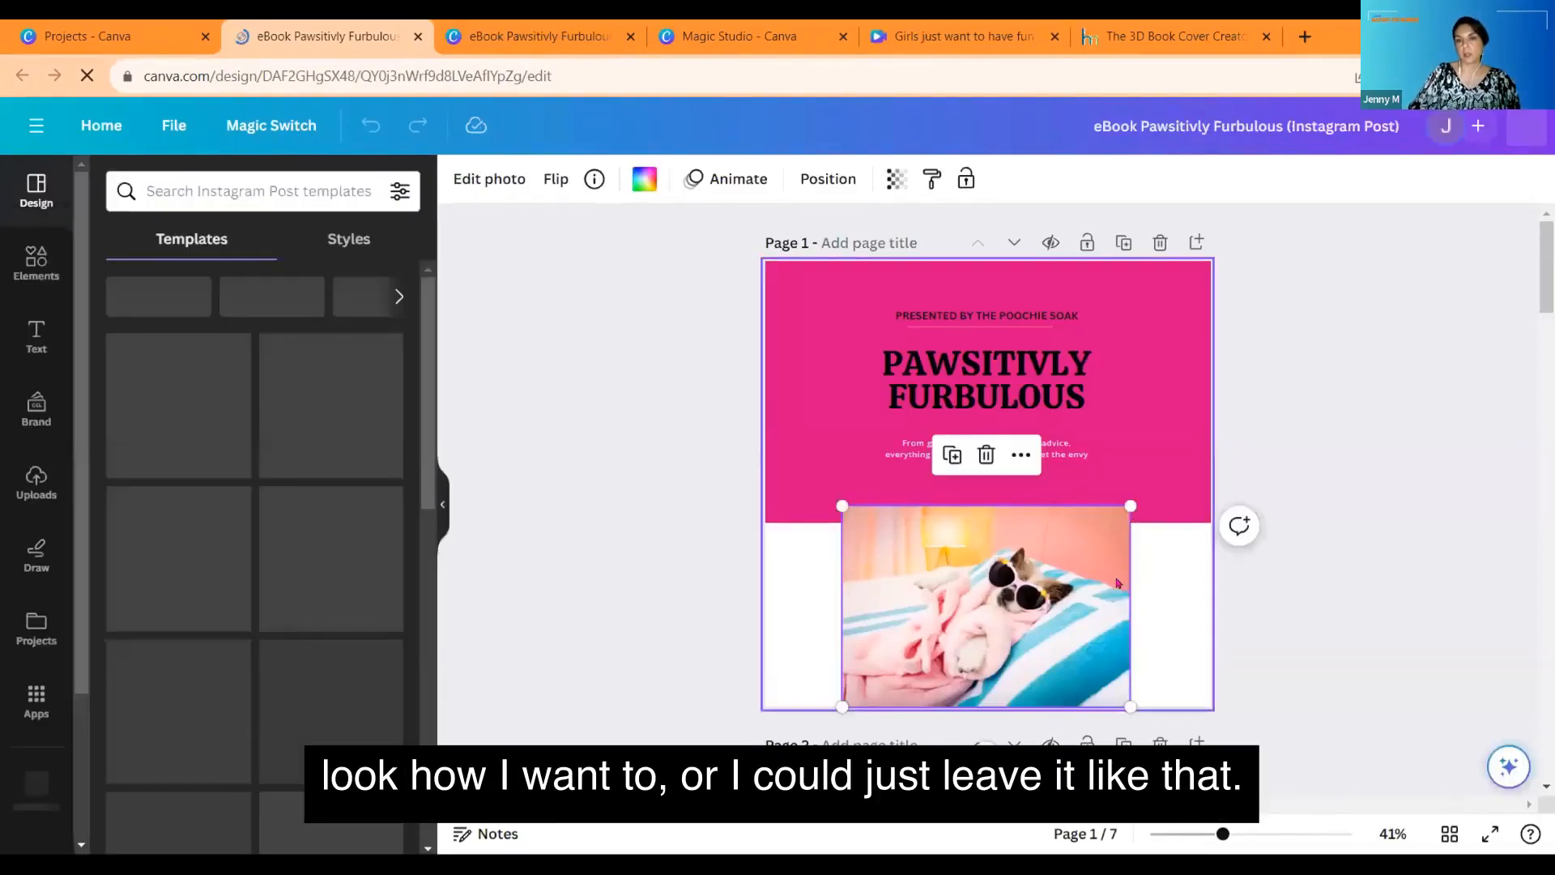
pyautogui.click(1410, 655)
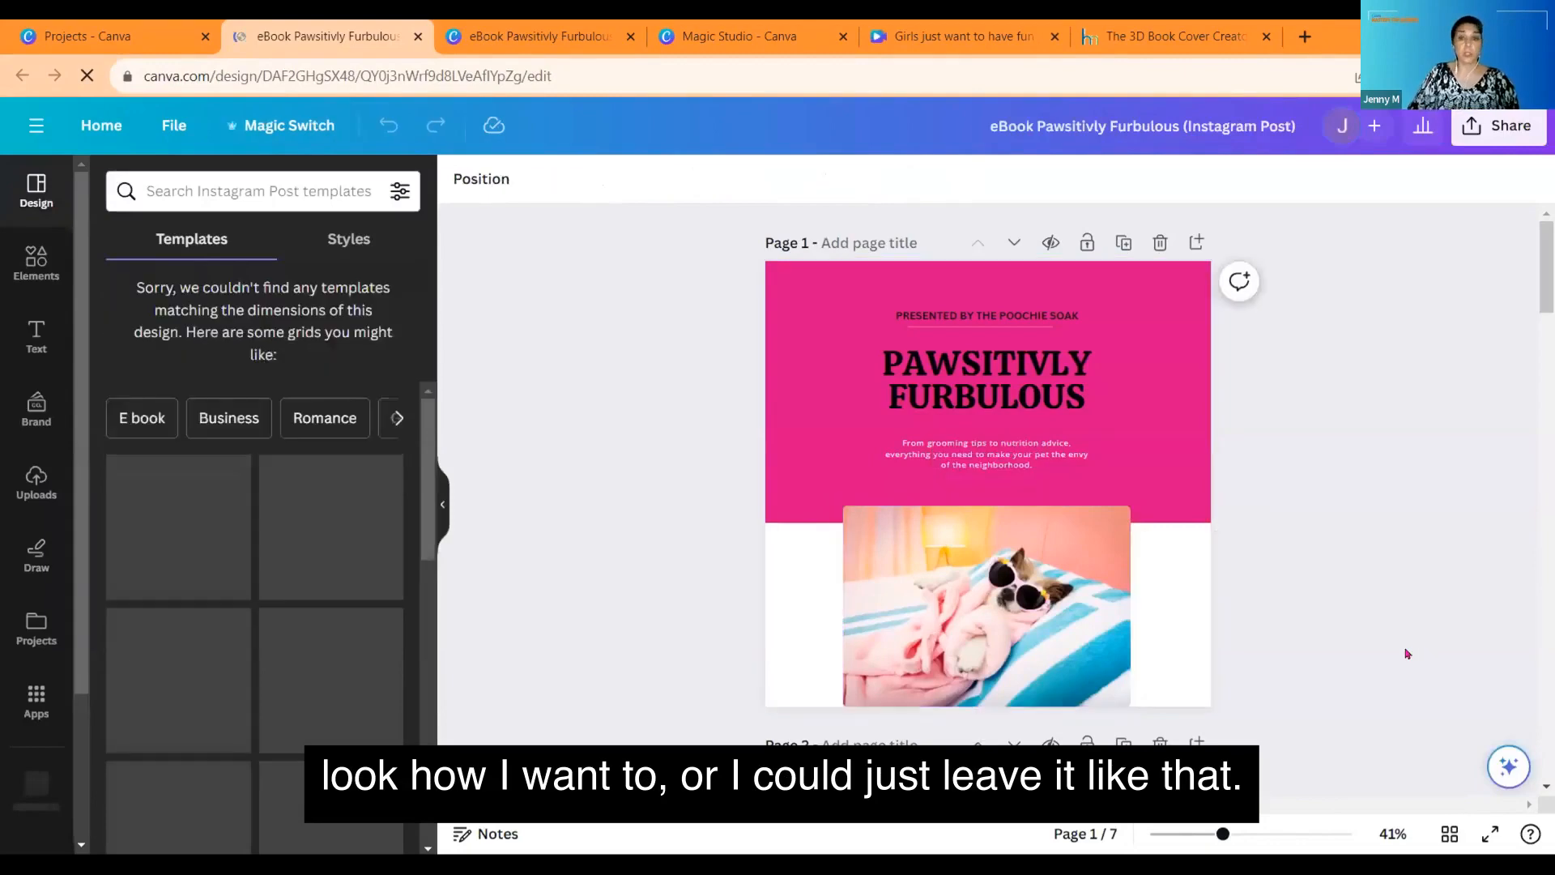
pyautogui.scroll(-5, 951, 496)
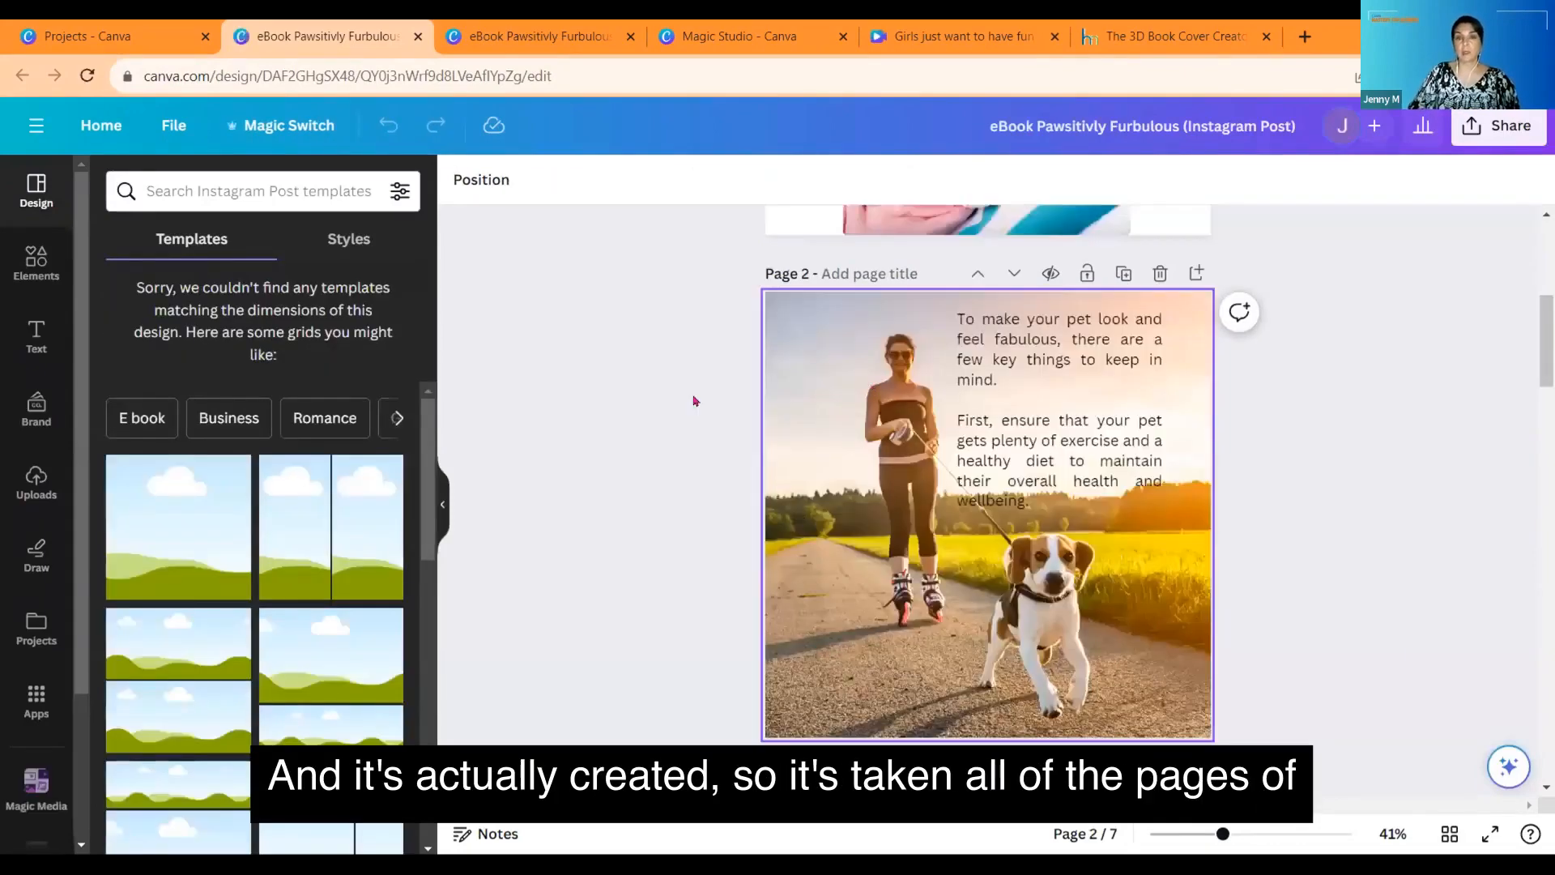
pyautogui.scroll(-8, 716, 458)
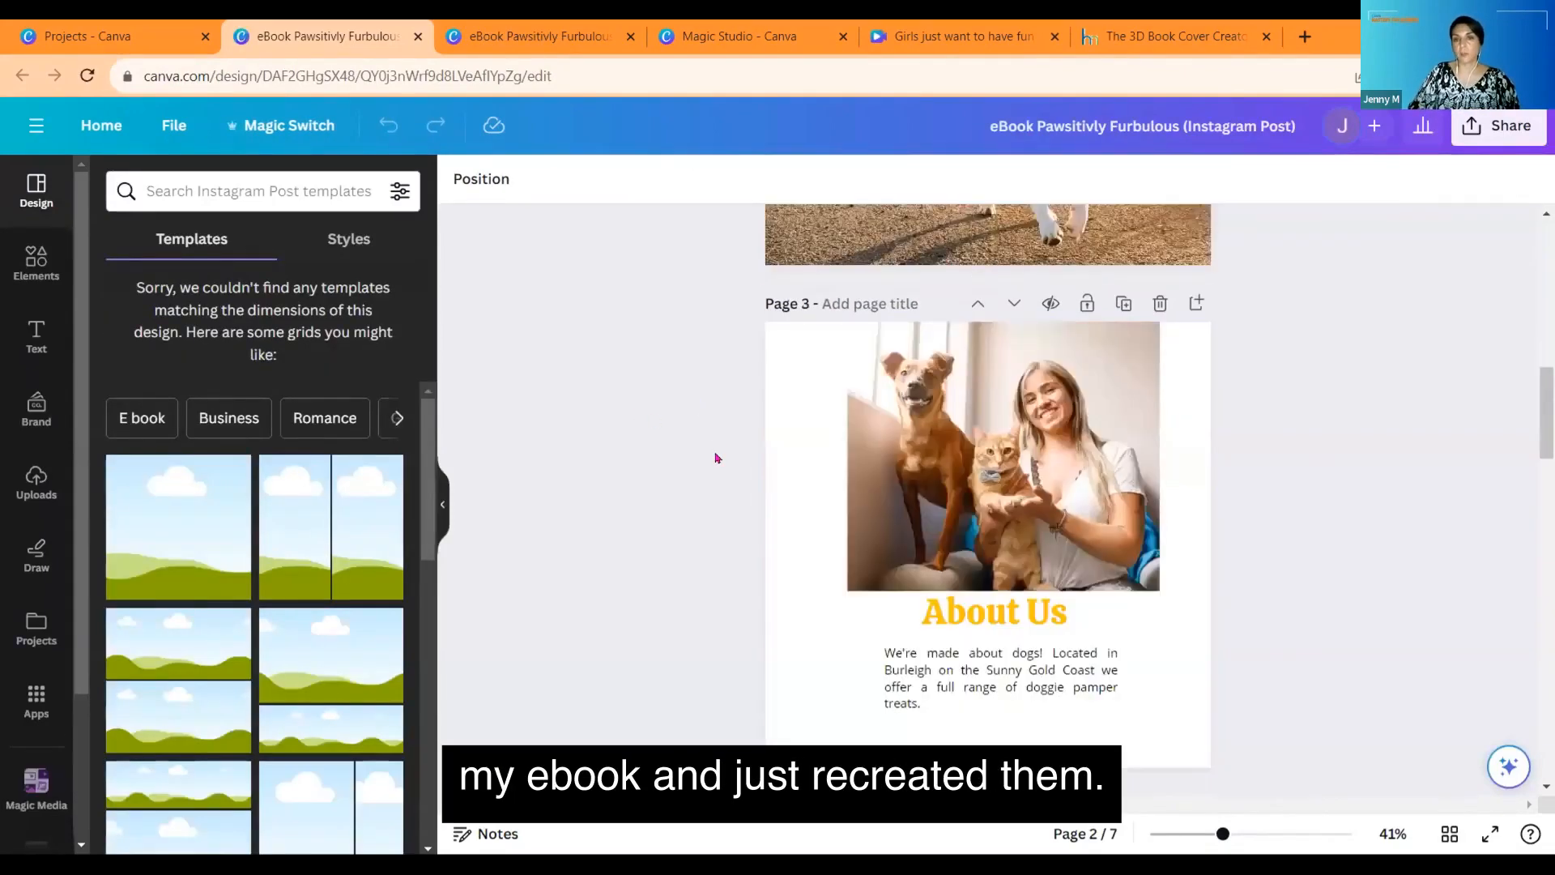
pyautogui.scroll(-5, 716, 458)
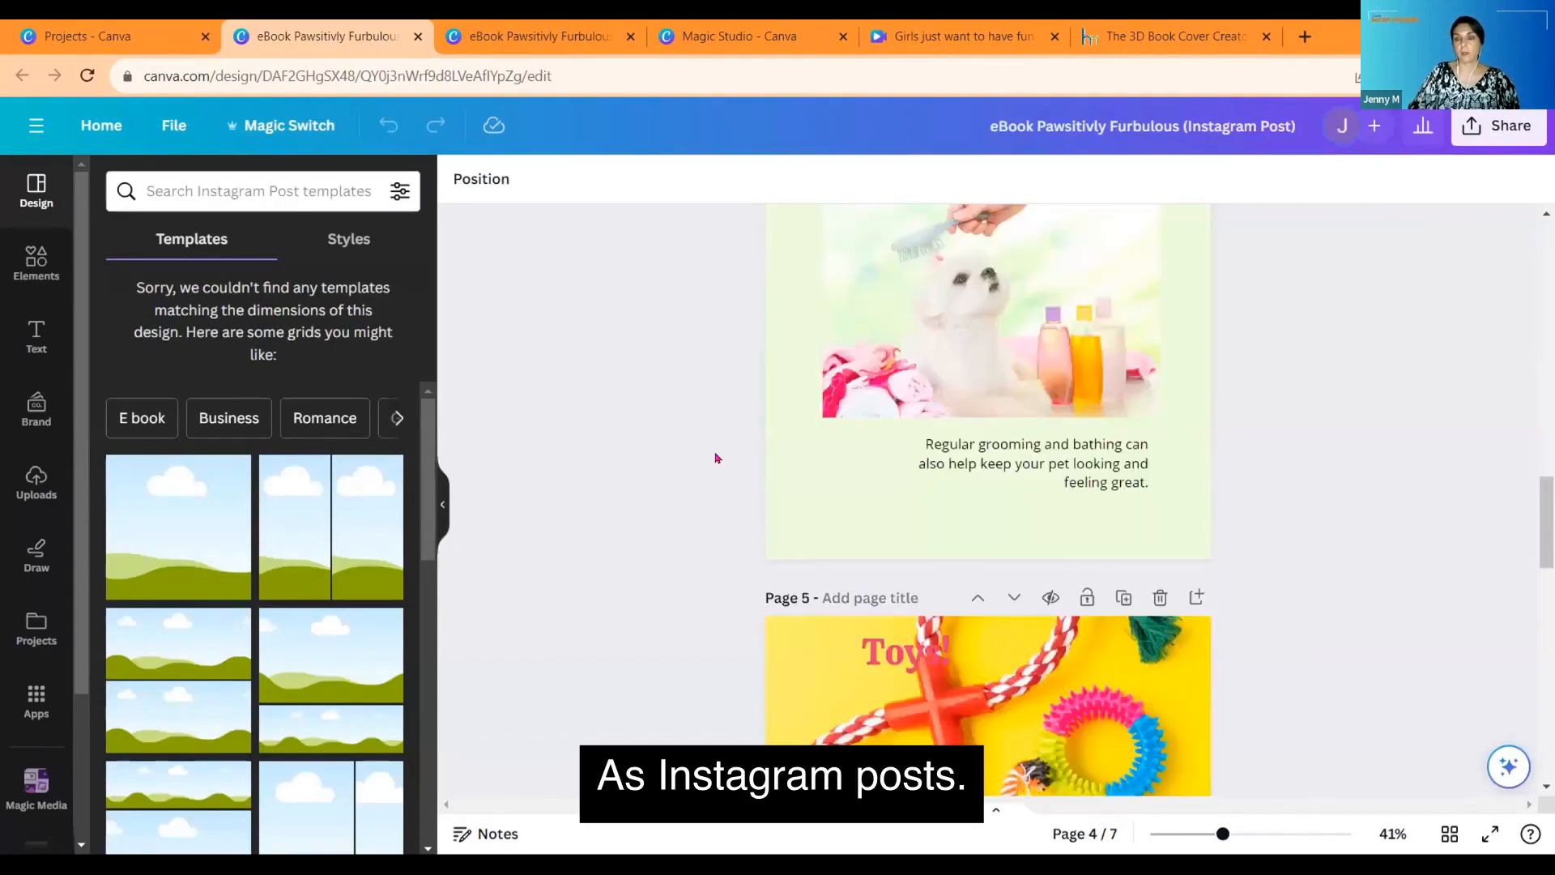
pyautogui.scroll(-3, 716, 459)
pyautogui.scroll(-5, 716, 458)
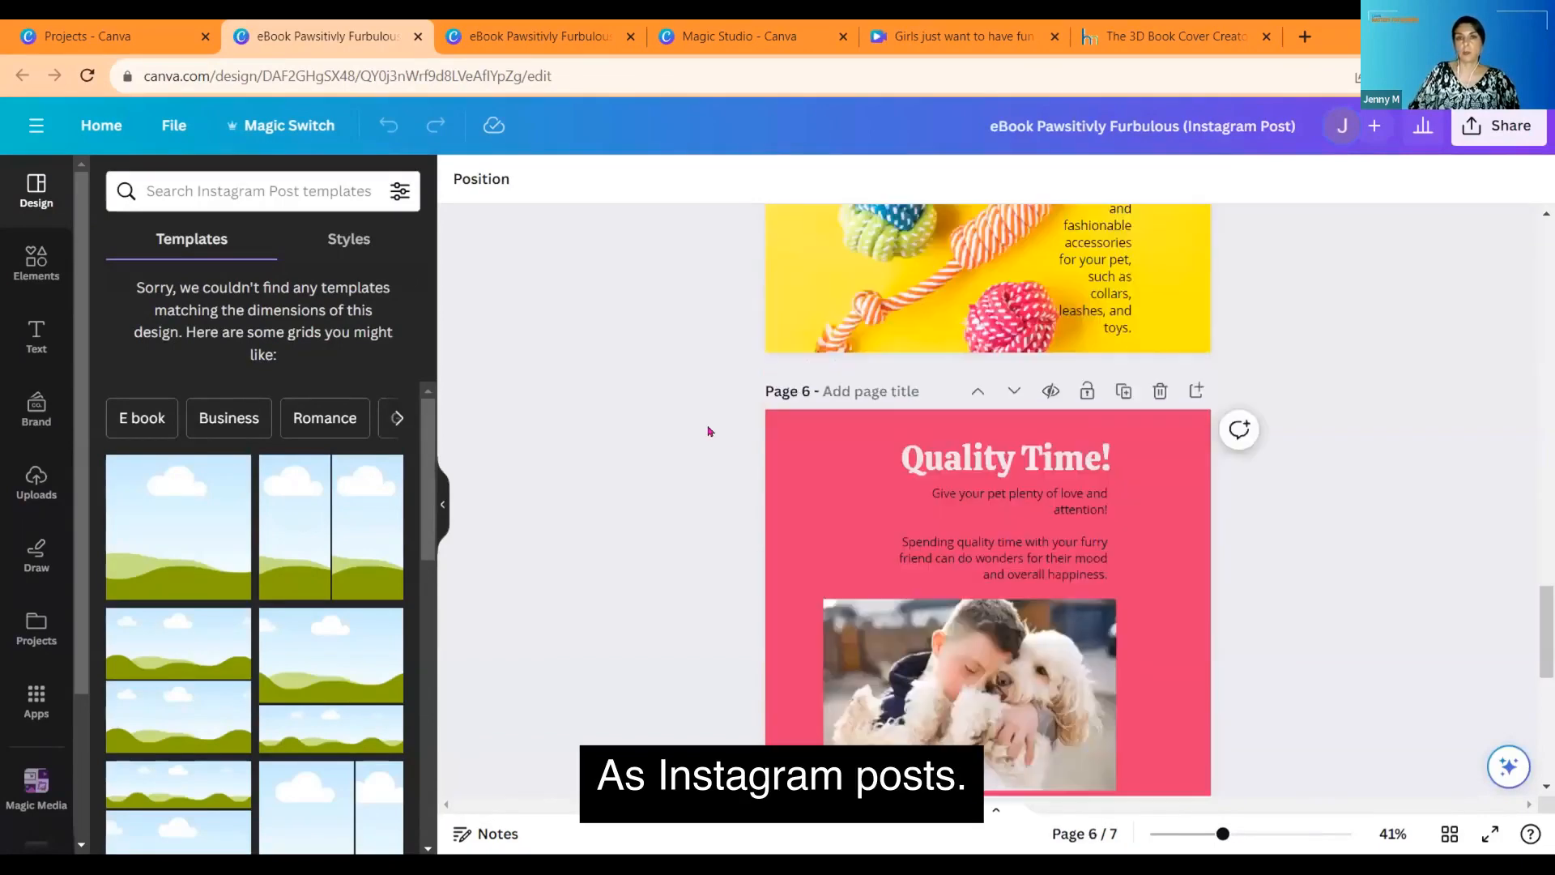
pyautogui.scroll(-4, 716, 458)
# Step: Return to the projects list, open the Youtube Banner copy of the eBook and review its first three pages
pyautogui.click(114, 44)
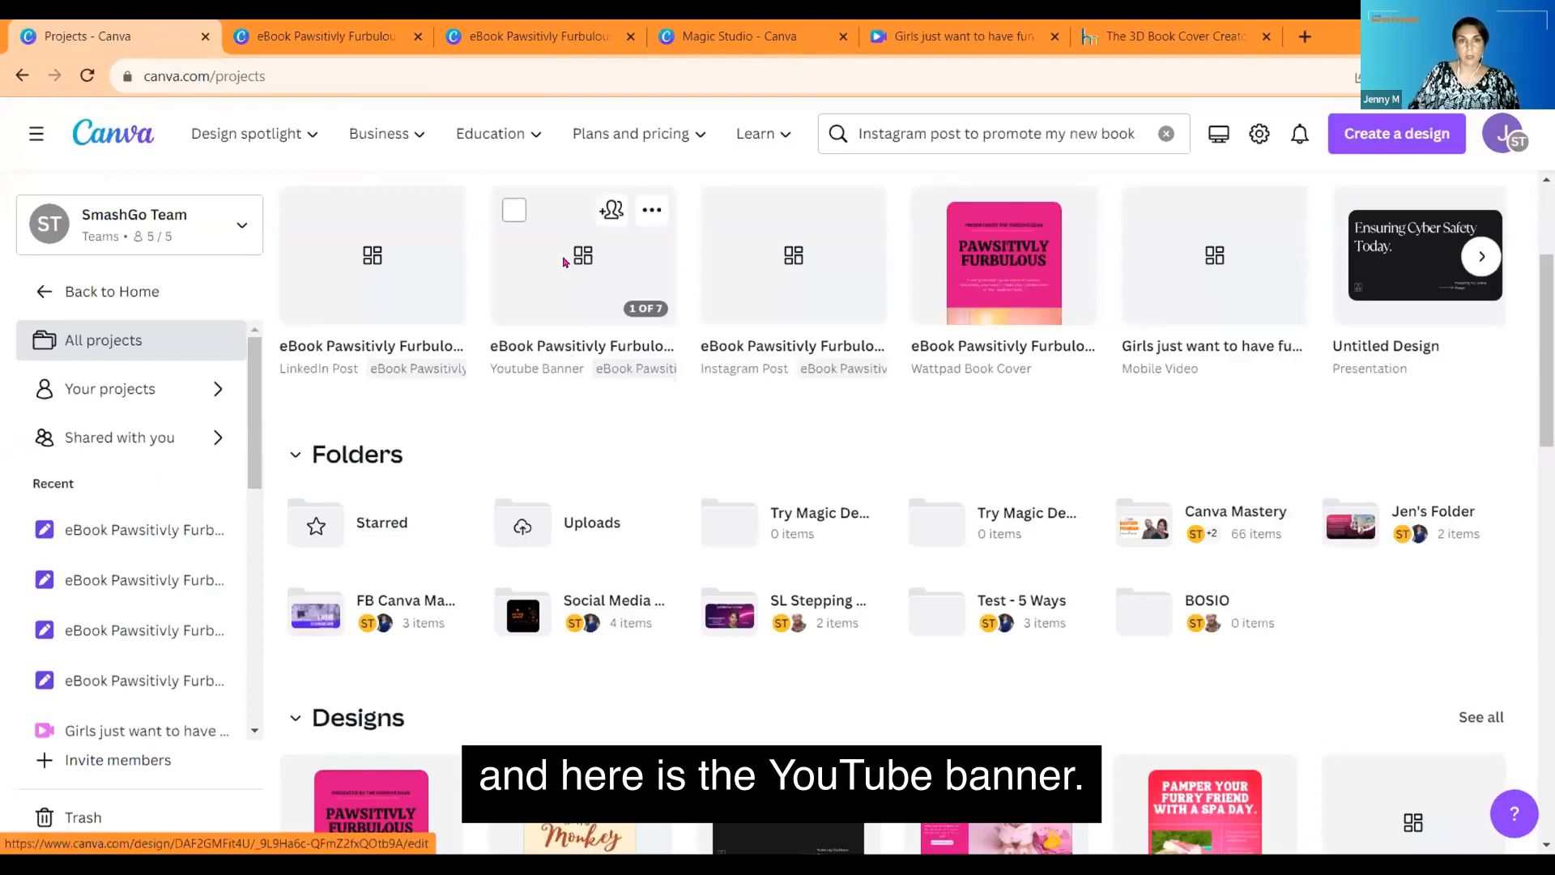
pyautogui.click(565, 262)
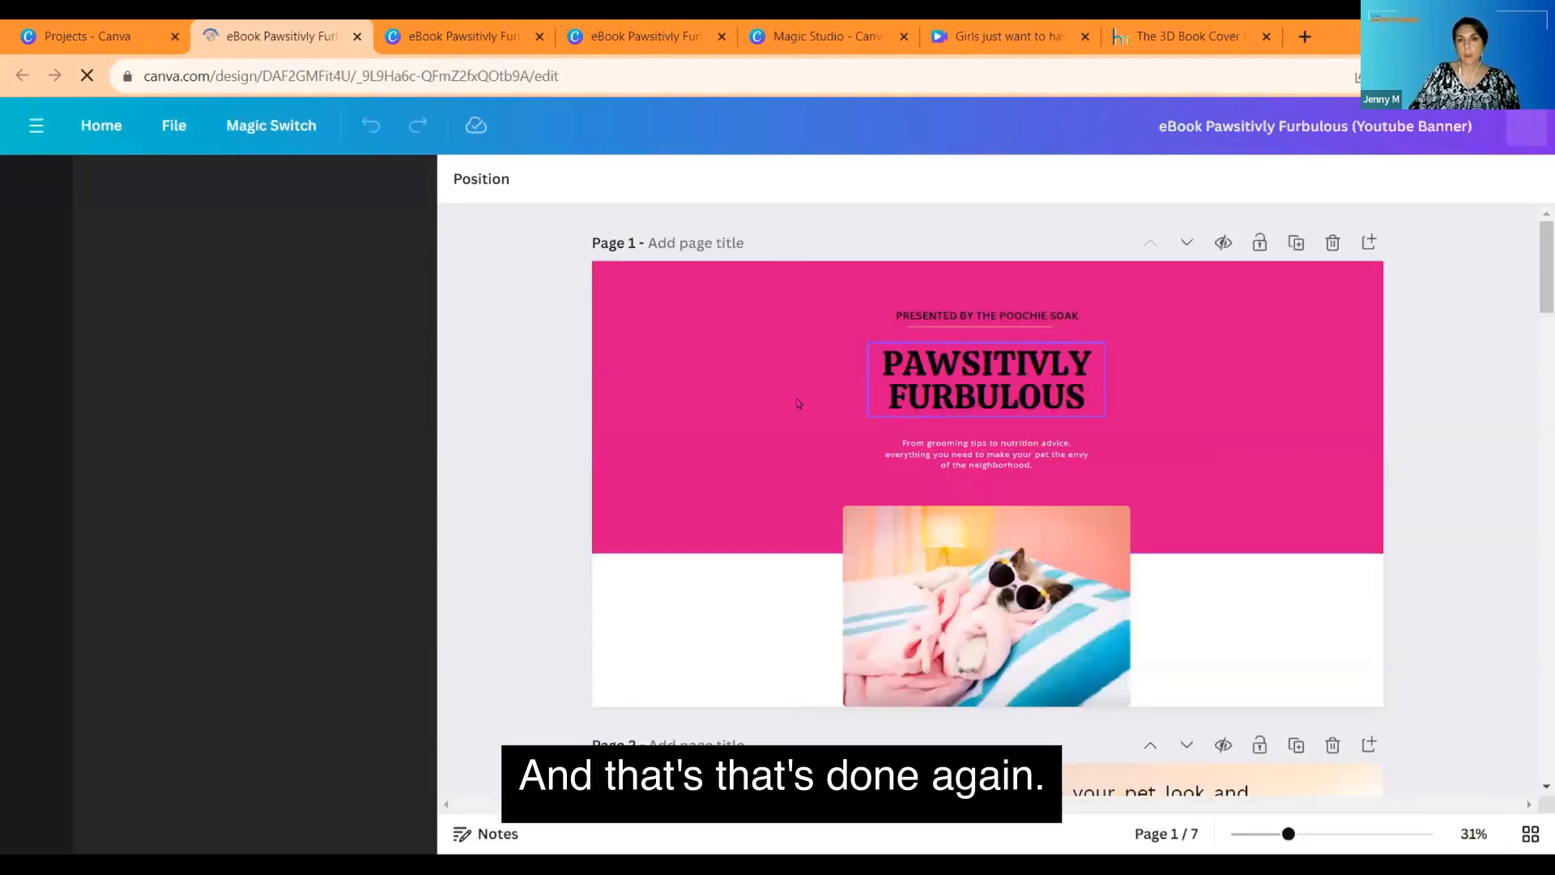
pyautogui.scroll(-3, 810, 438)
pyautogui.scroll(-7, 1019, 491)
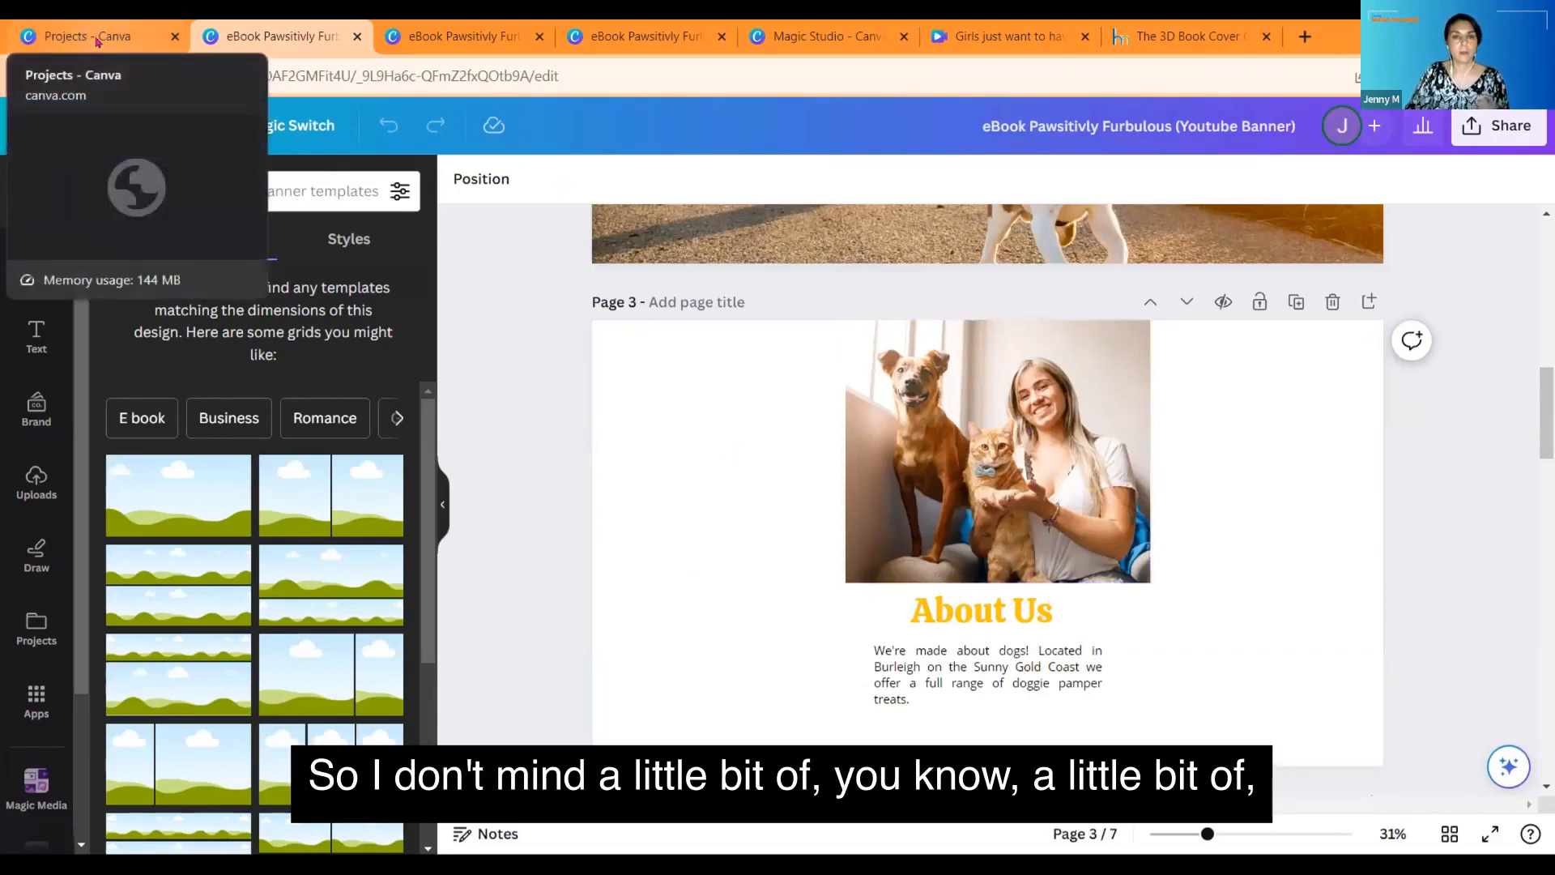
# Step: Return to the projects list, open the LinkedIn Post copy of the eBook and look through its pages
pyautogui.click(40, 40)
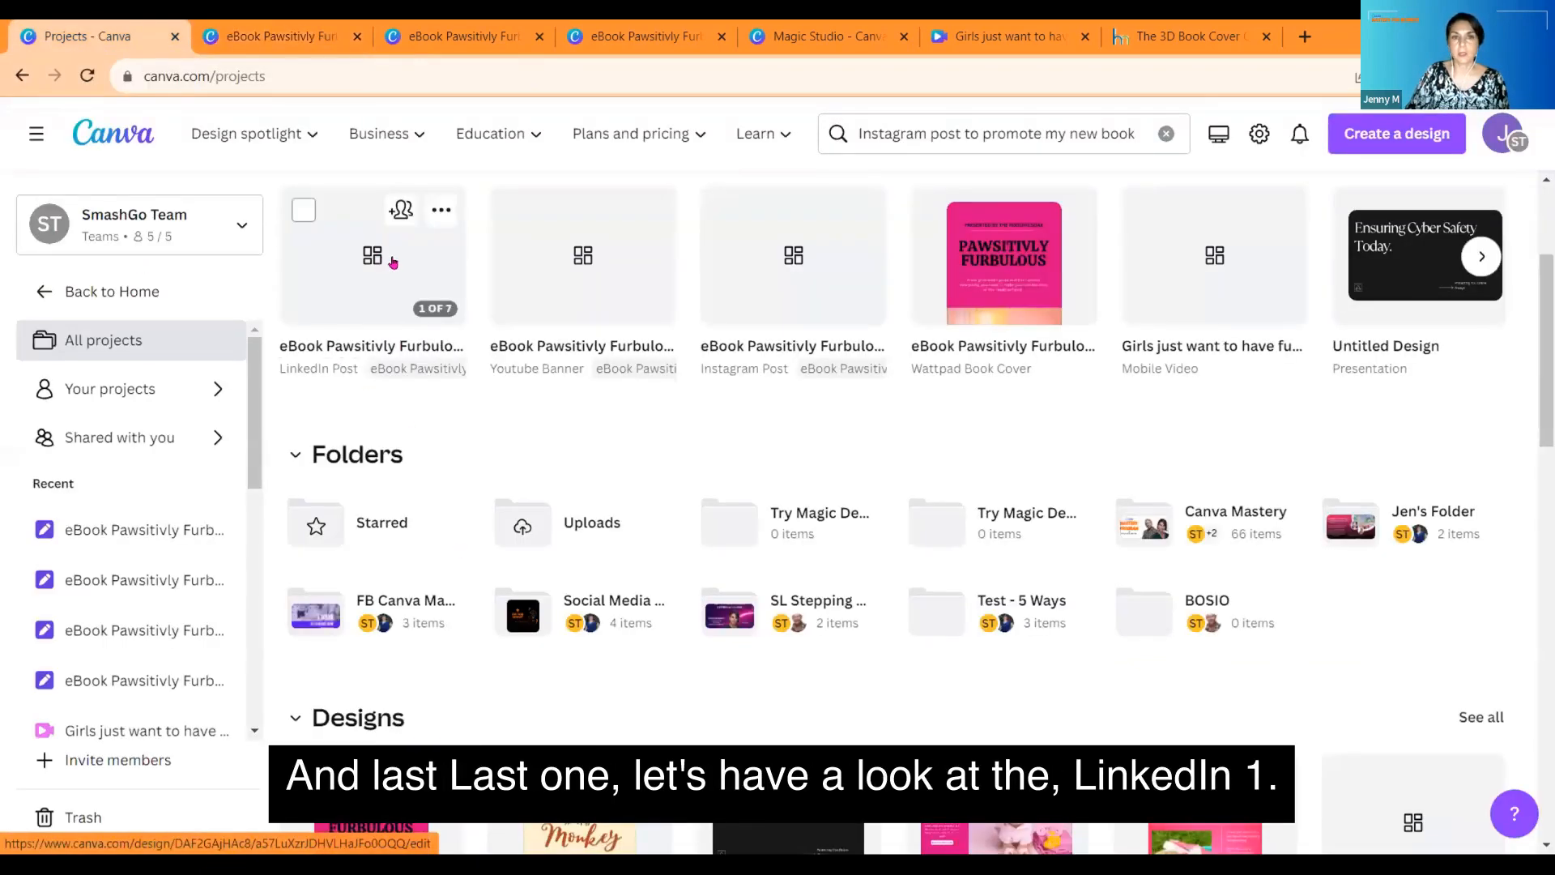
pyautogui.click(394, 262)
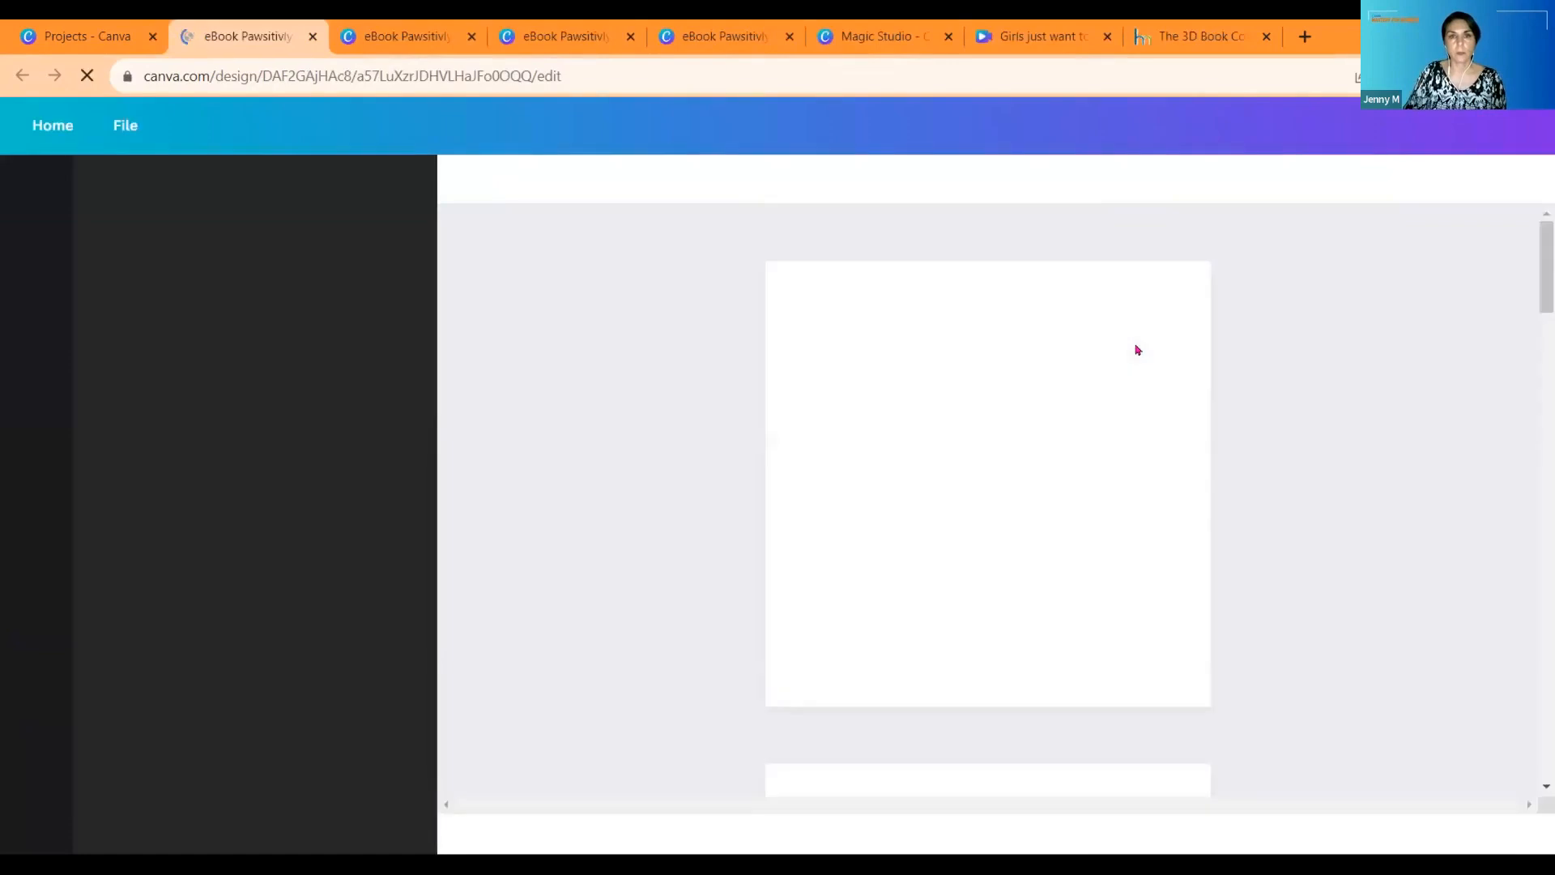
pyautogui.scroll(-3, 1264, 388)
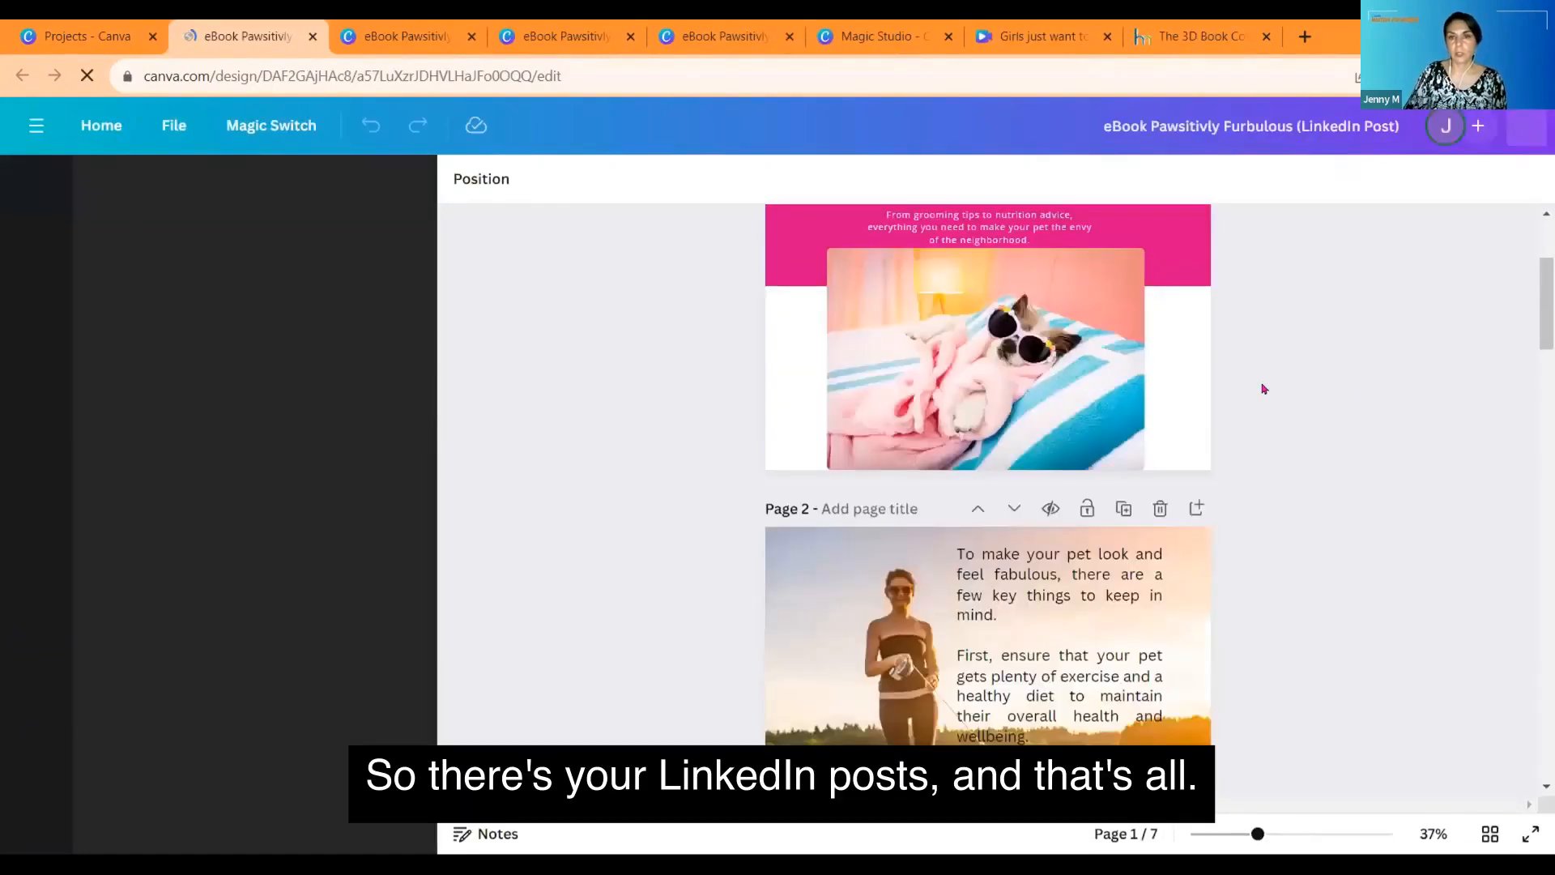
pyautogui.scroll(-5, 1264, 388)
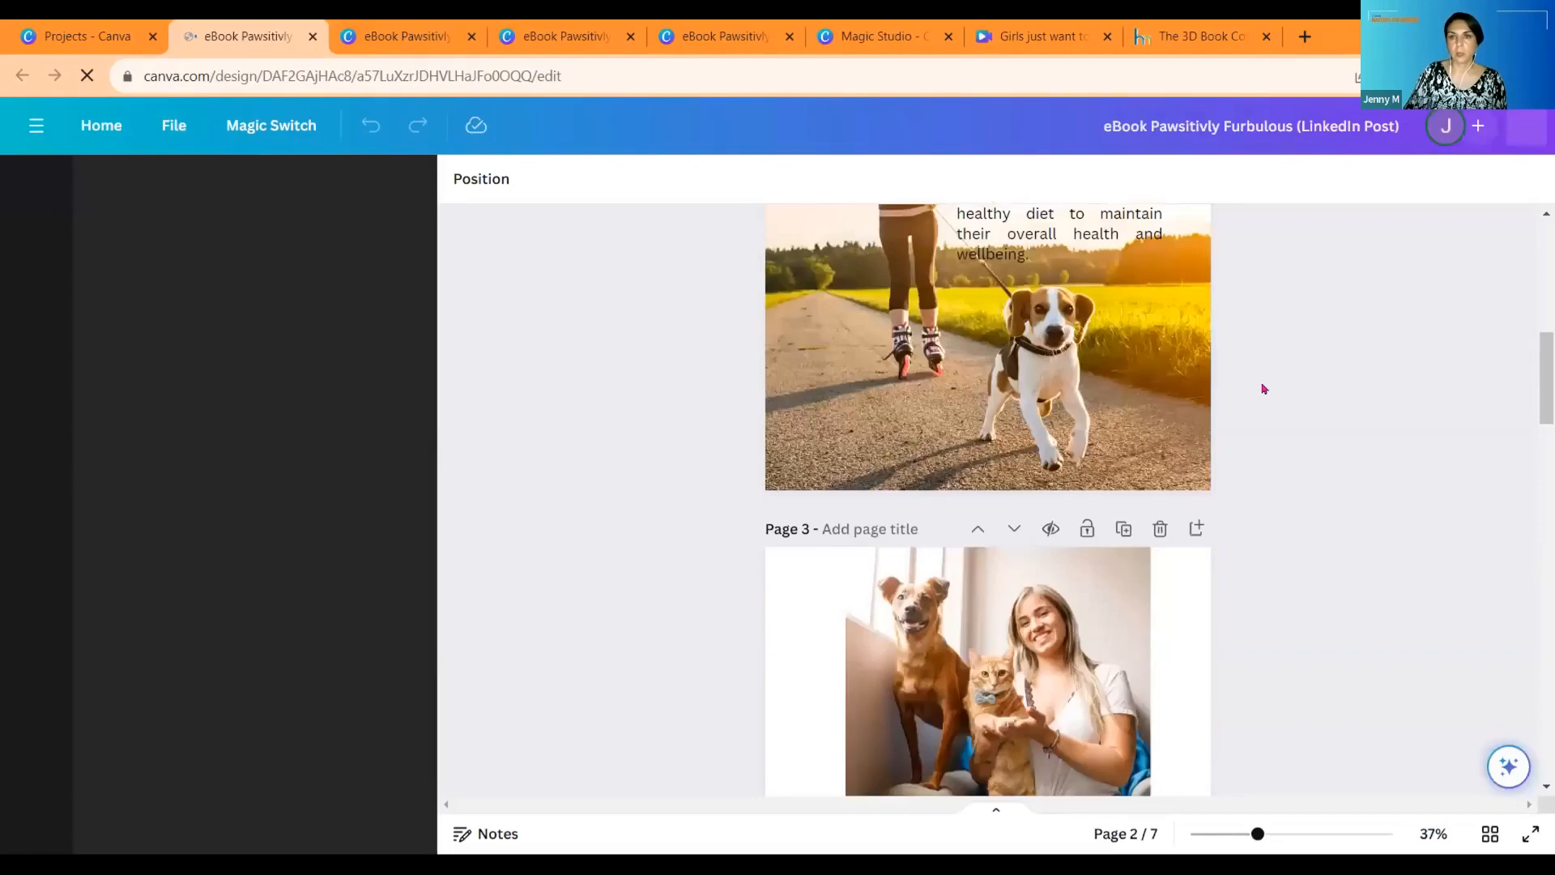
pyautogui.scroll(-5, 1265, 389)
pyautogui.scroll(-9, 1264, 389)
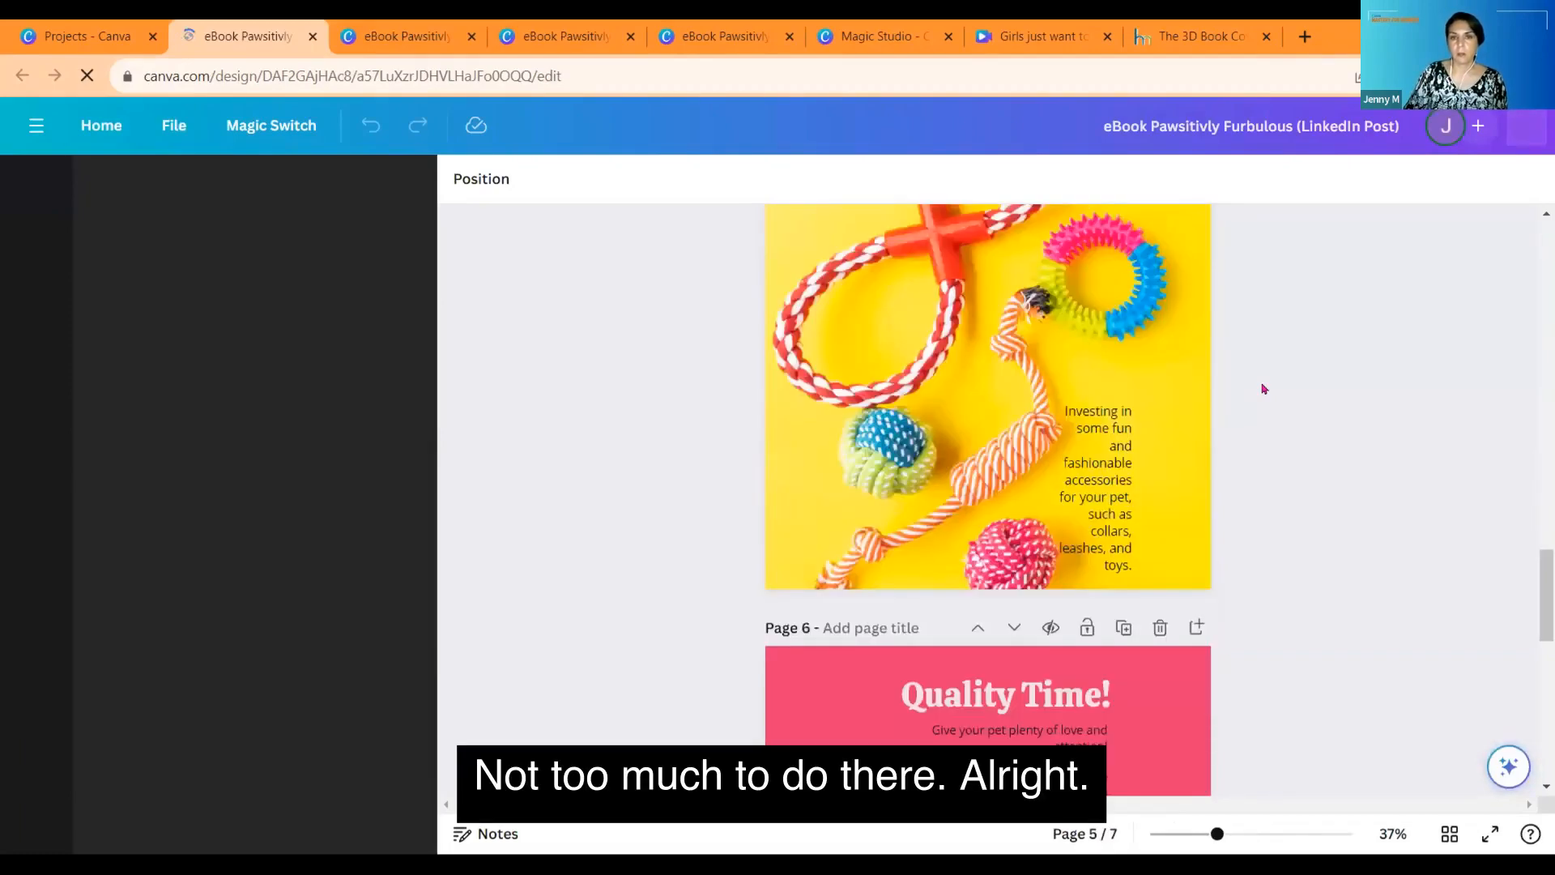
pyautogui.scroll(-9, 1263, 388)
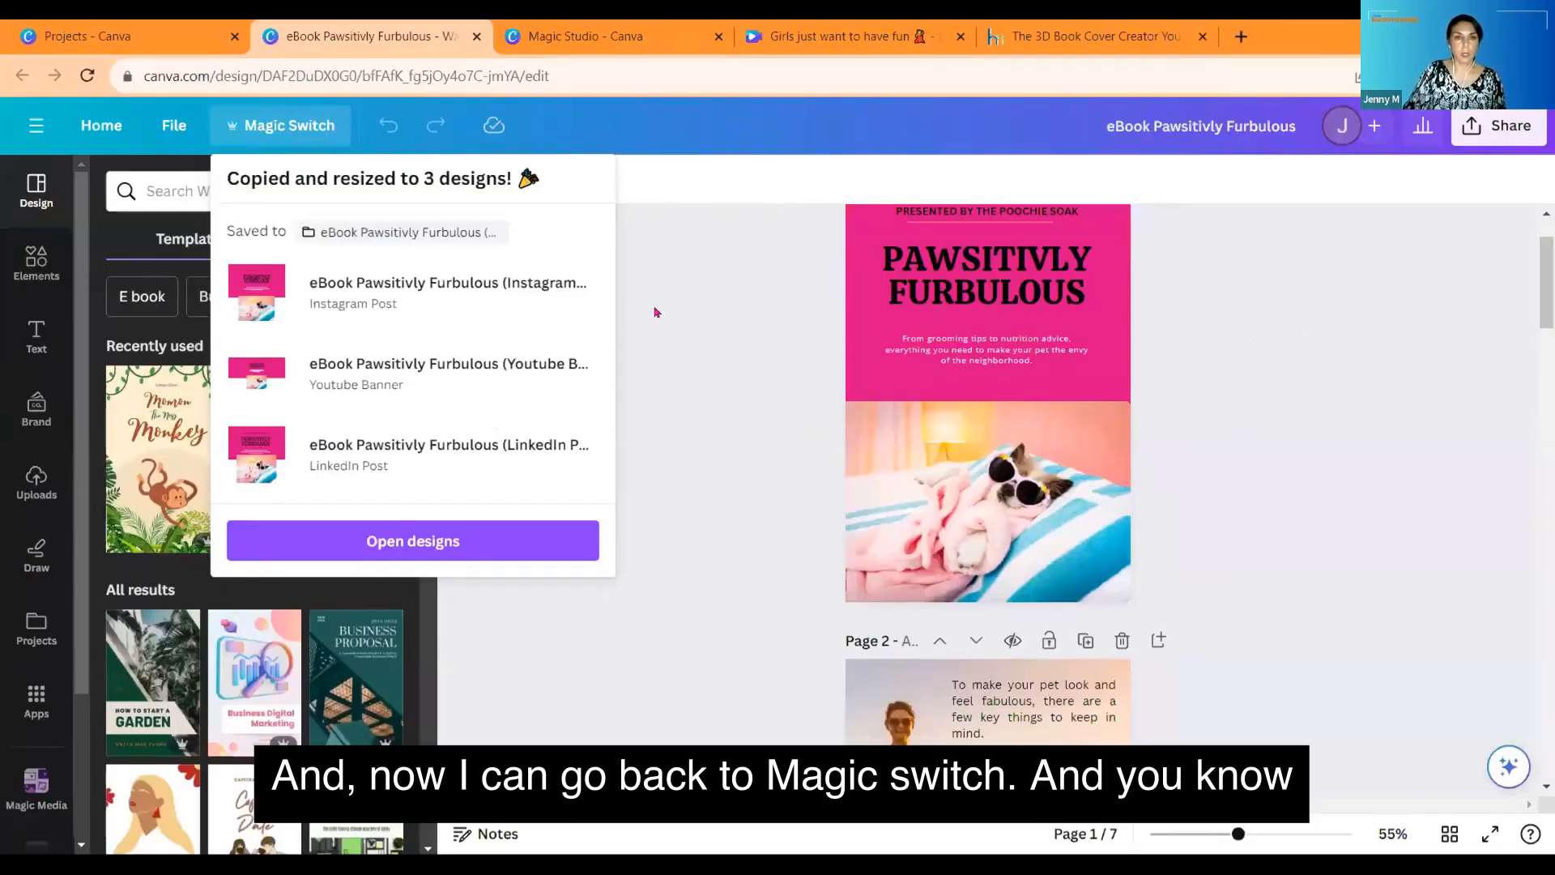
# Step: Dismiss the resize results in the original eBook and translate all its pages into French as a copy with Magic Switch
pyautogui.click(605, 556)
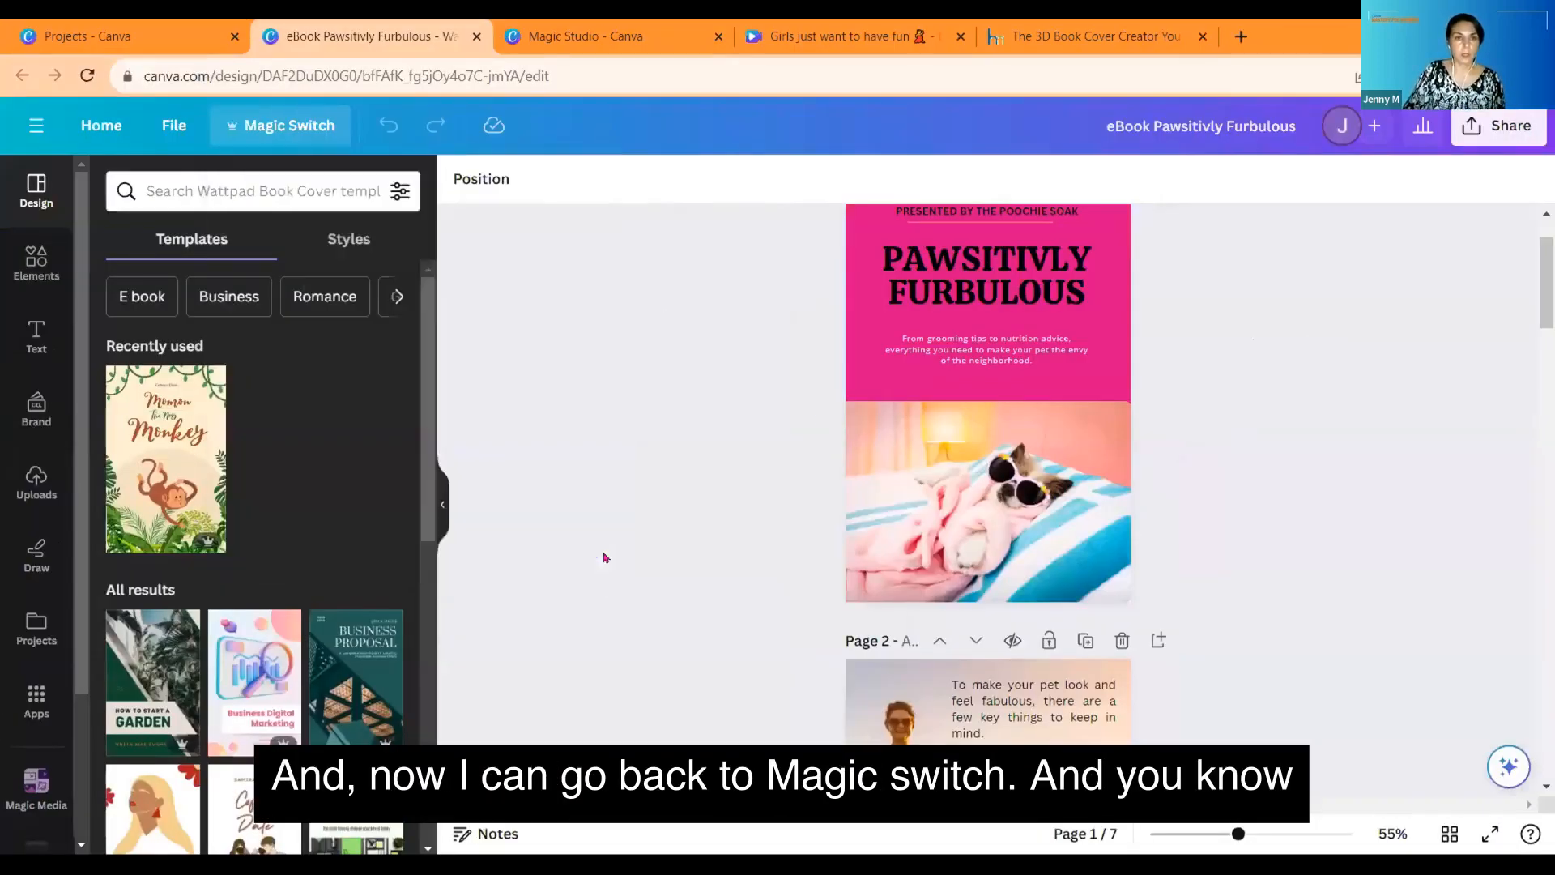
pyautogui.click(321, 133)
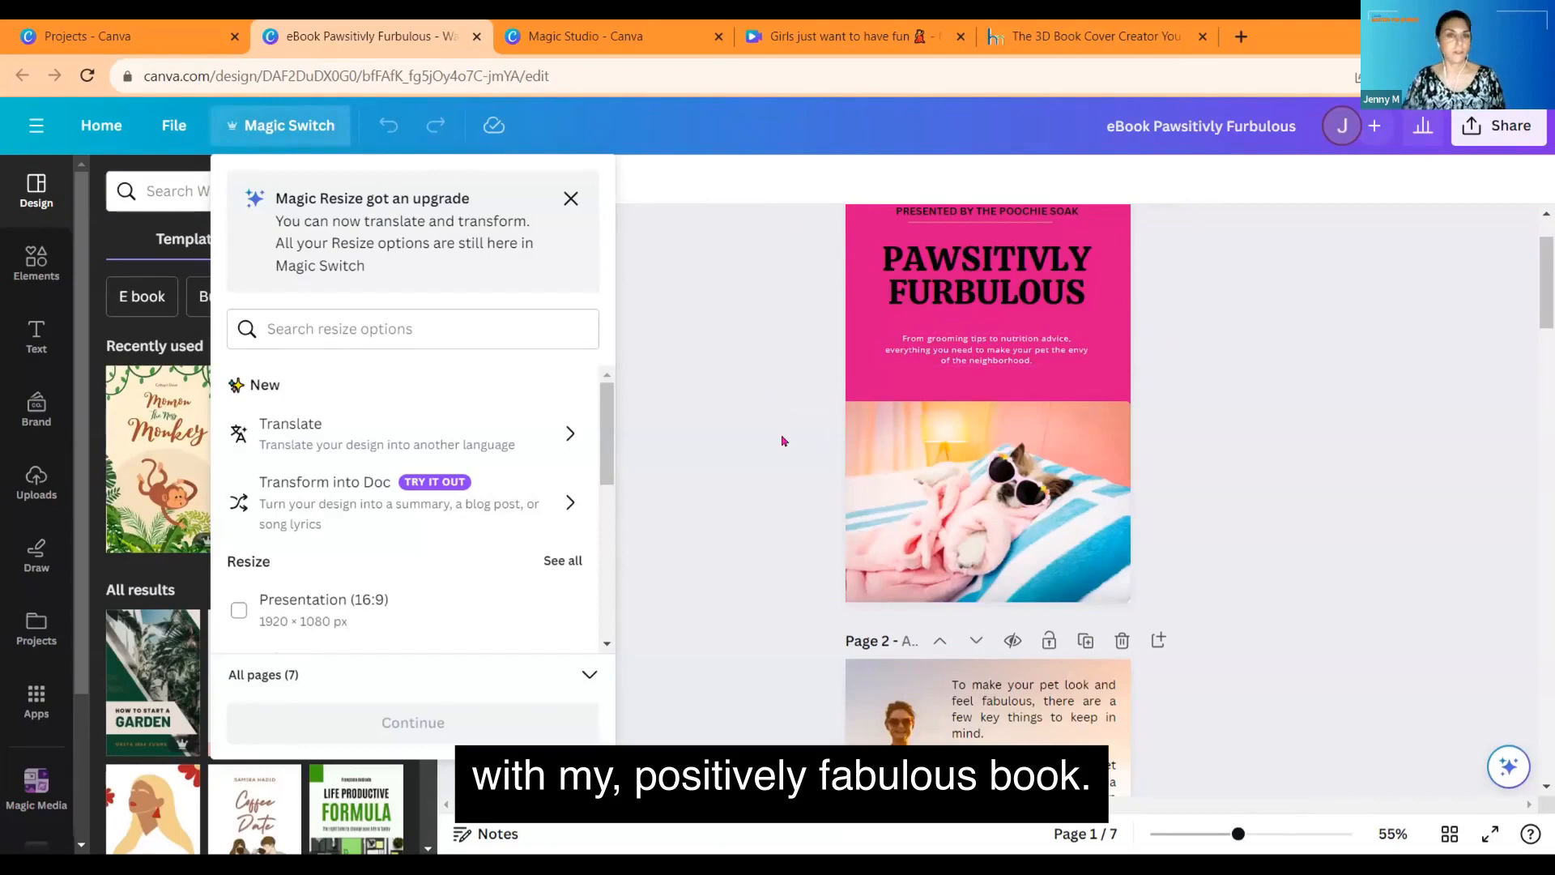
pyautogui.click(304, 443)
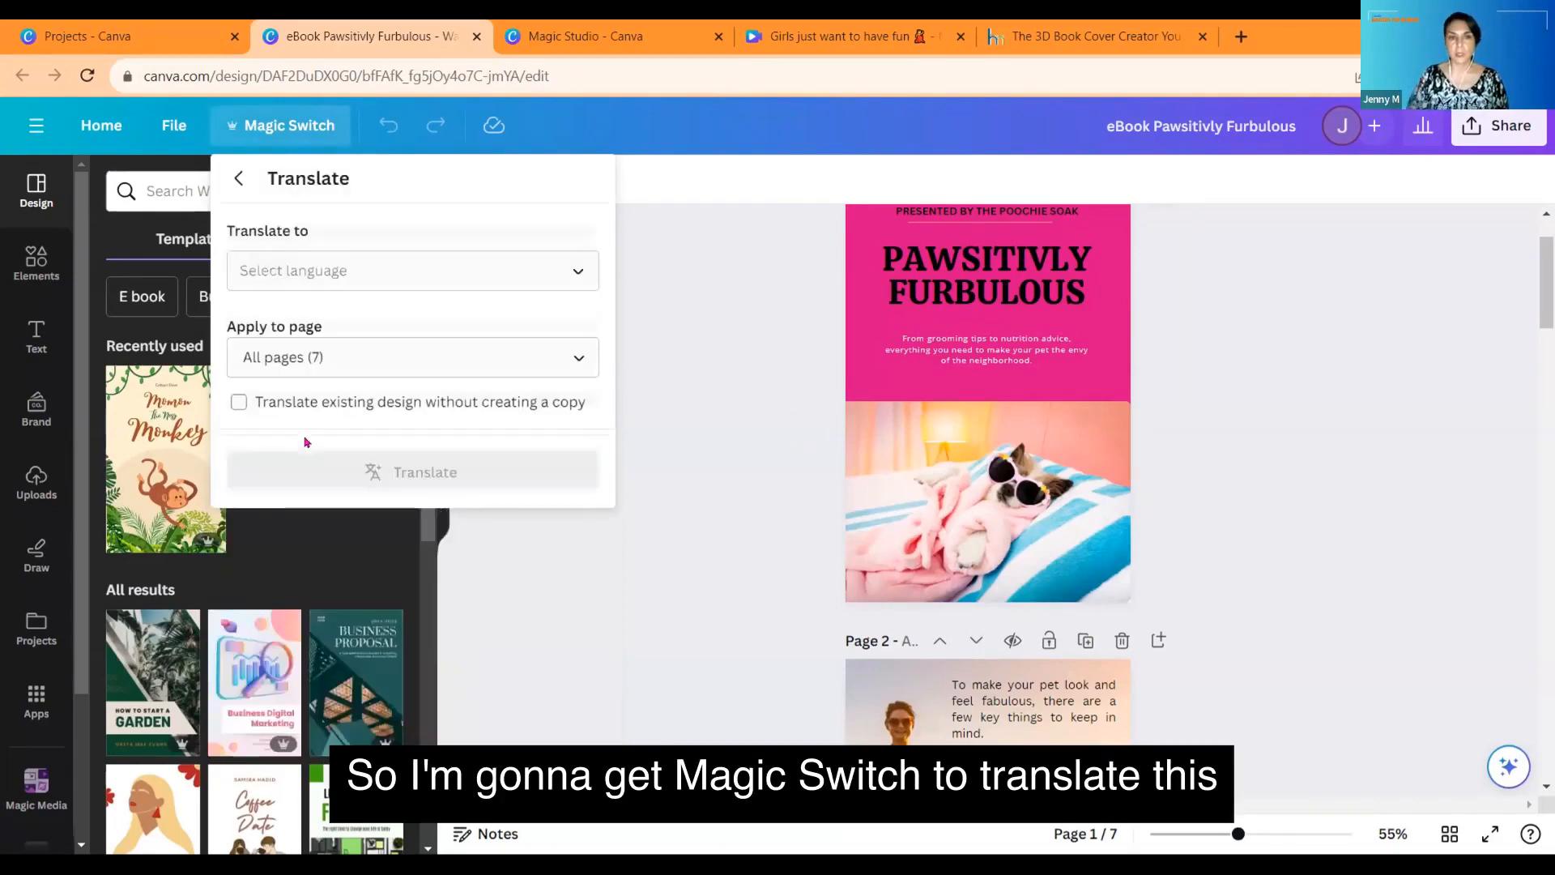
pyautogui.click(318, 276)
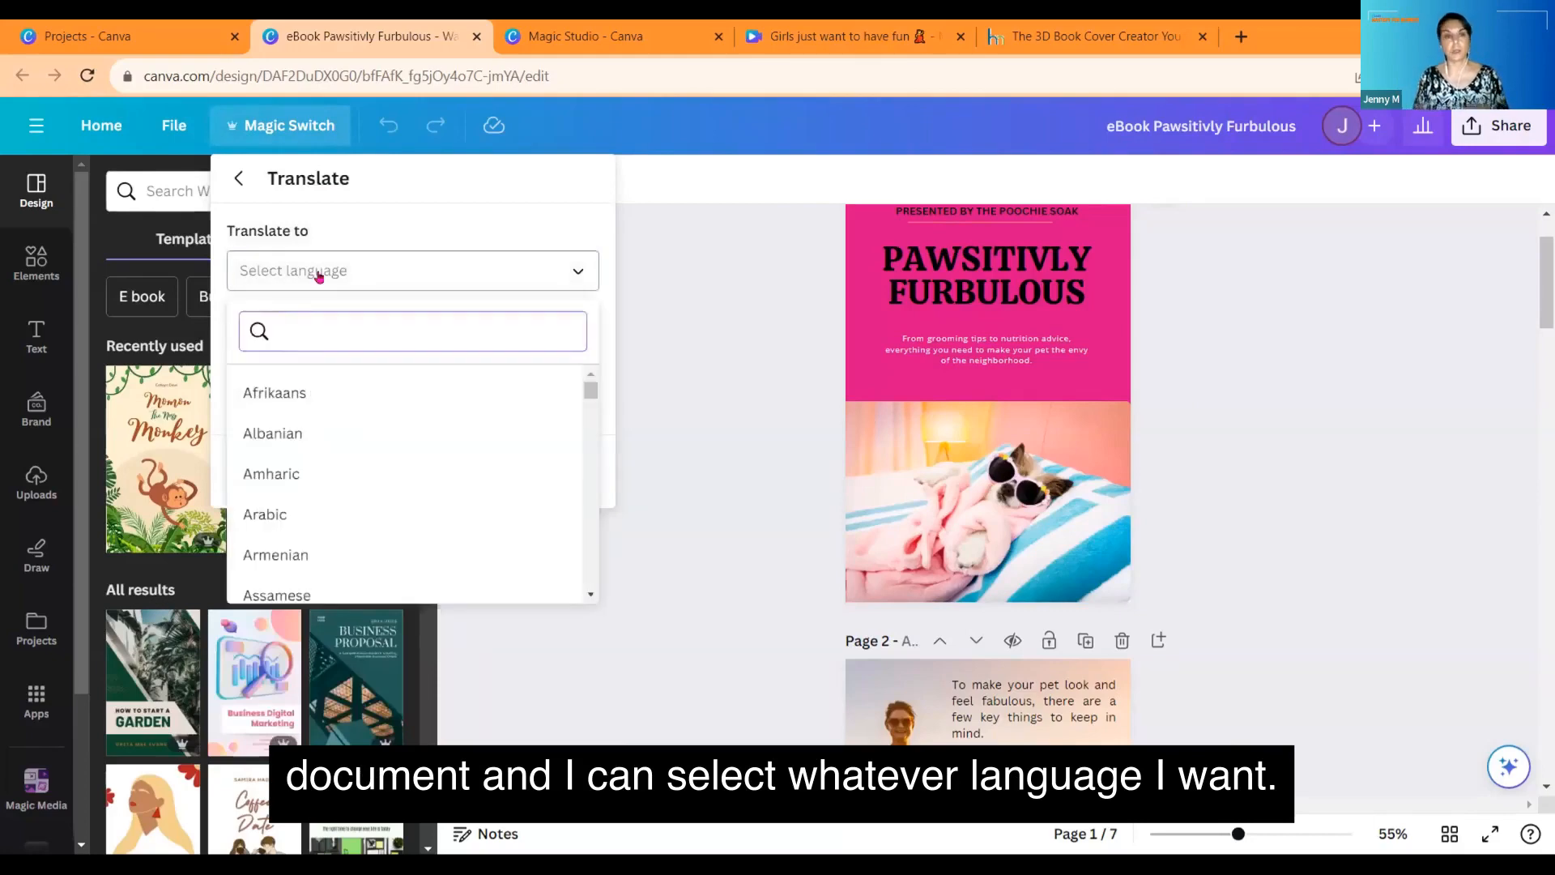
pyautogui.scroll(-5, 357, 507)
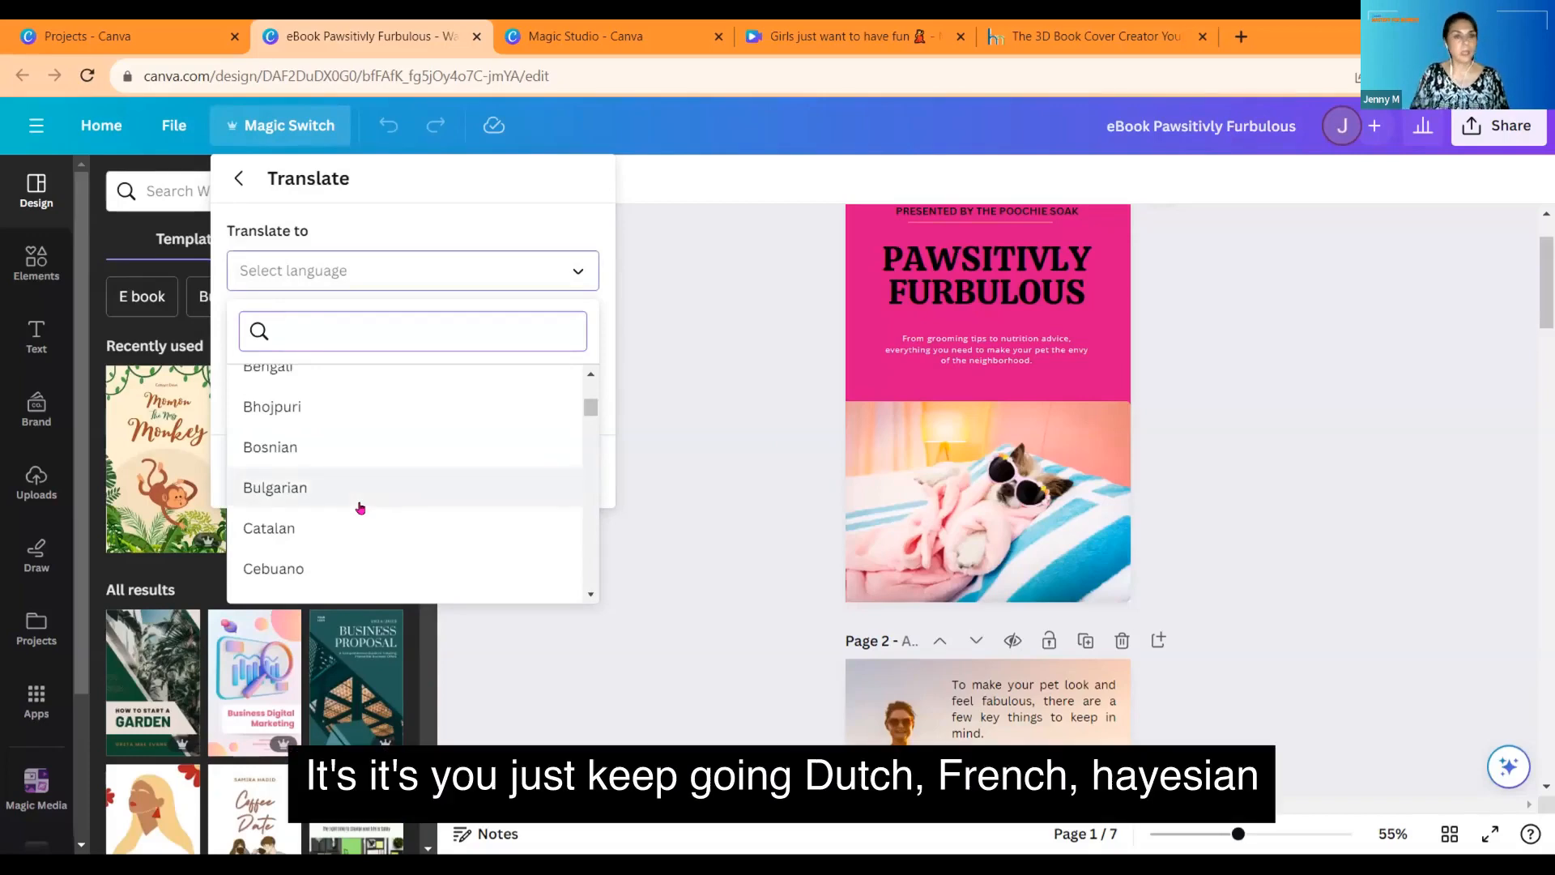
pyautogui.scroll(-5, 361, 508)
pyautogui.scroll(-3, 361, 508)
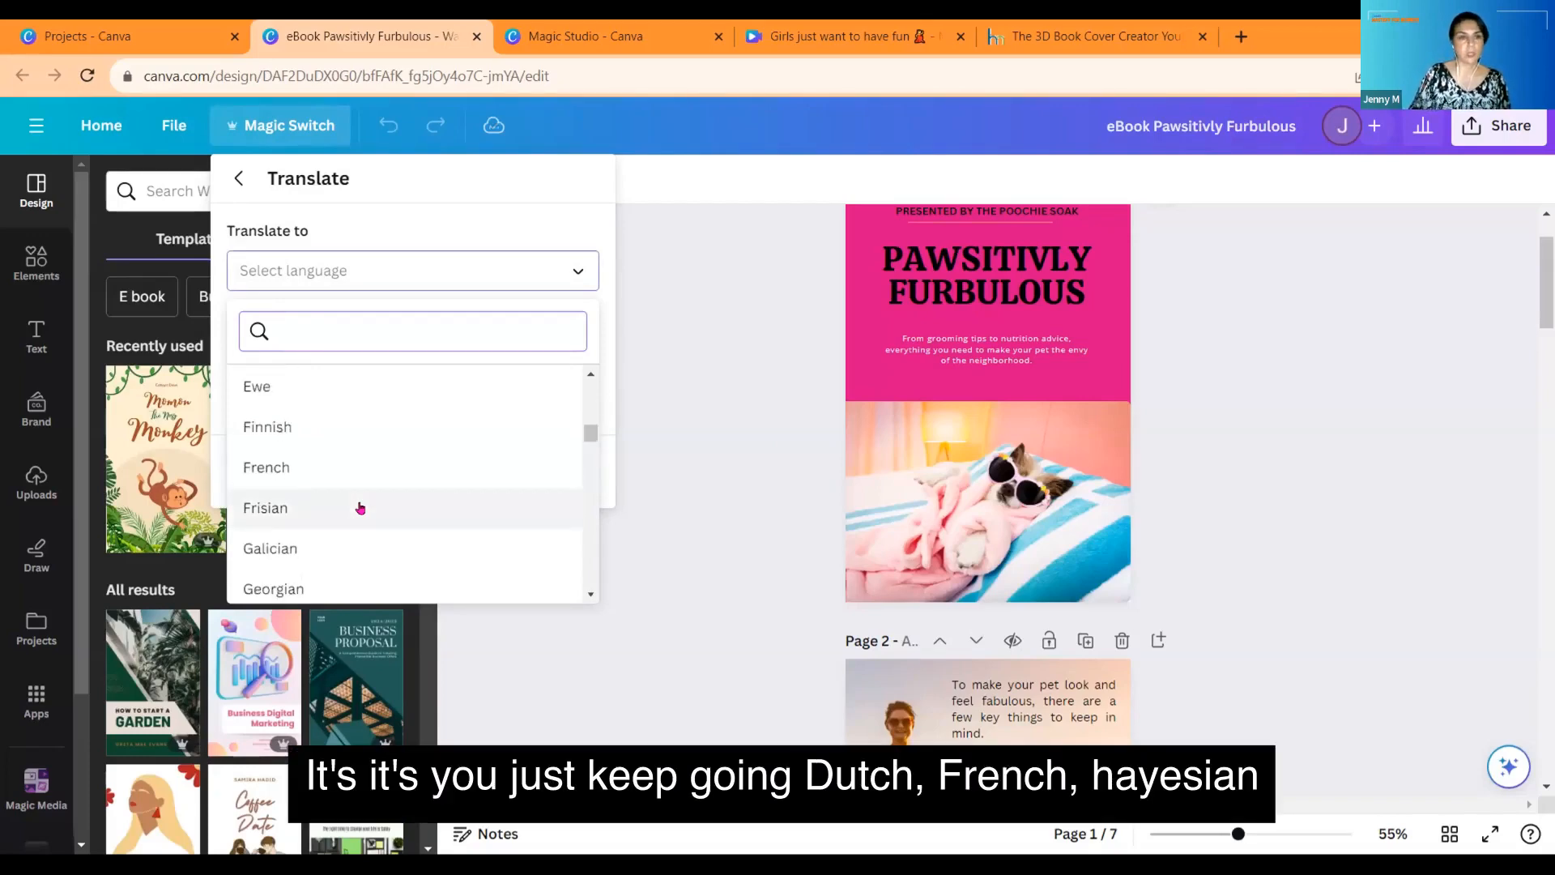
pyautogui.scroll(-3, 360, 507)
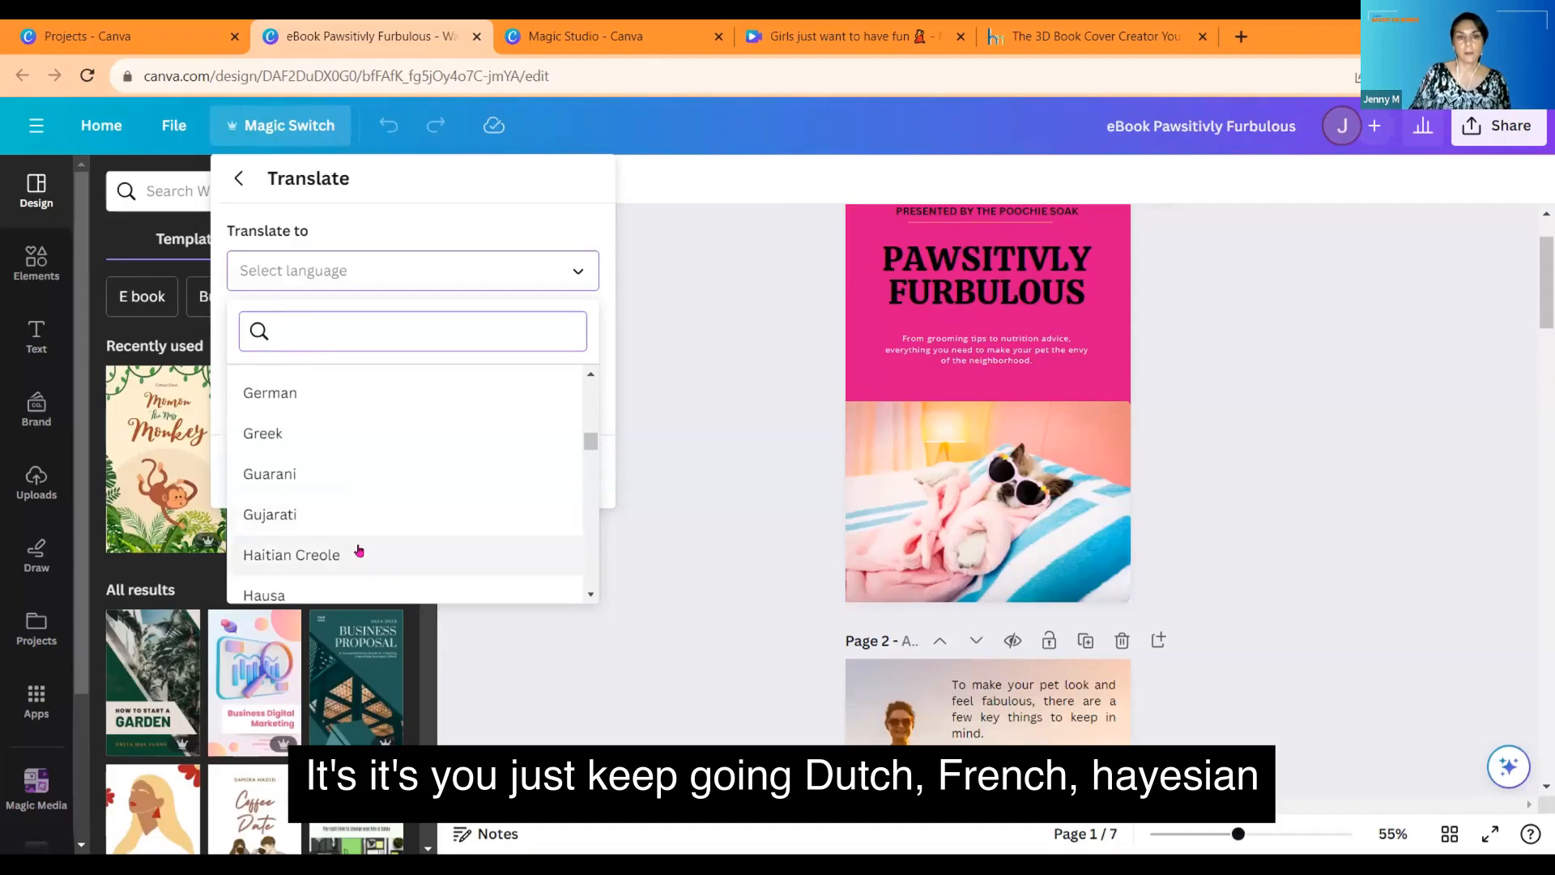
pyautogui.scroll(6, 359, 550)
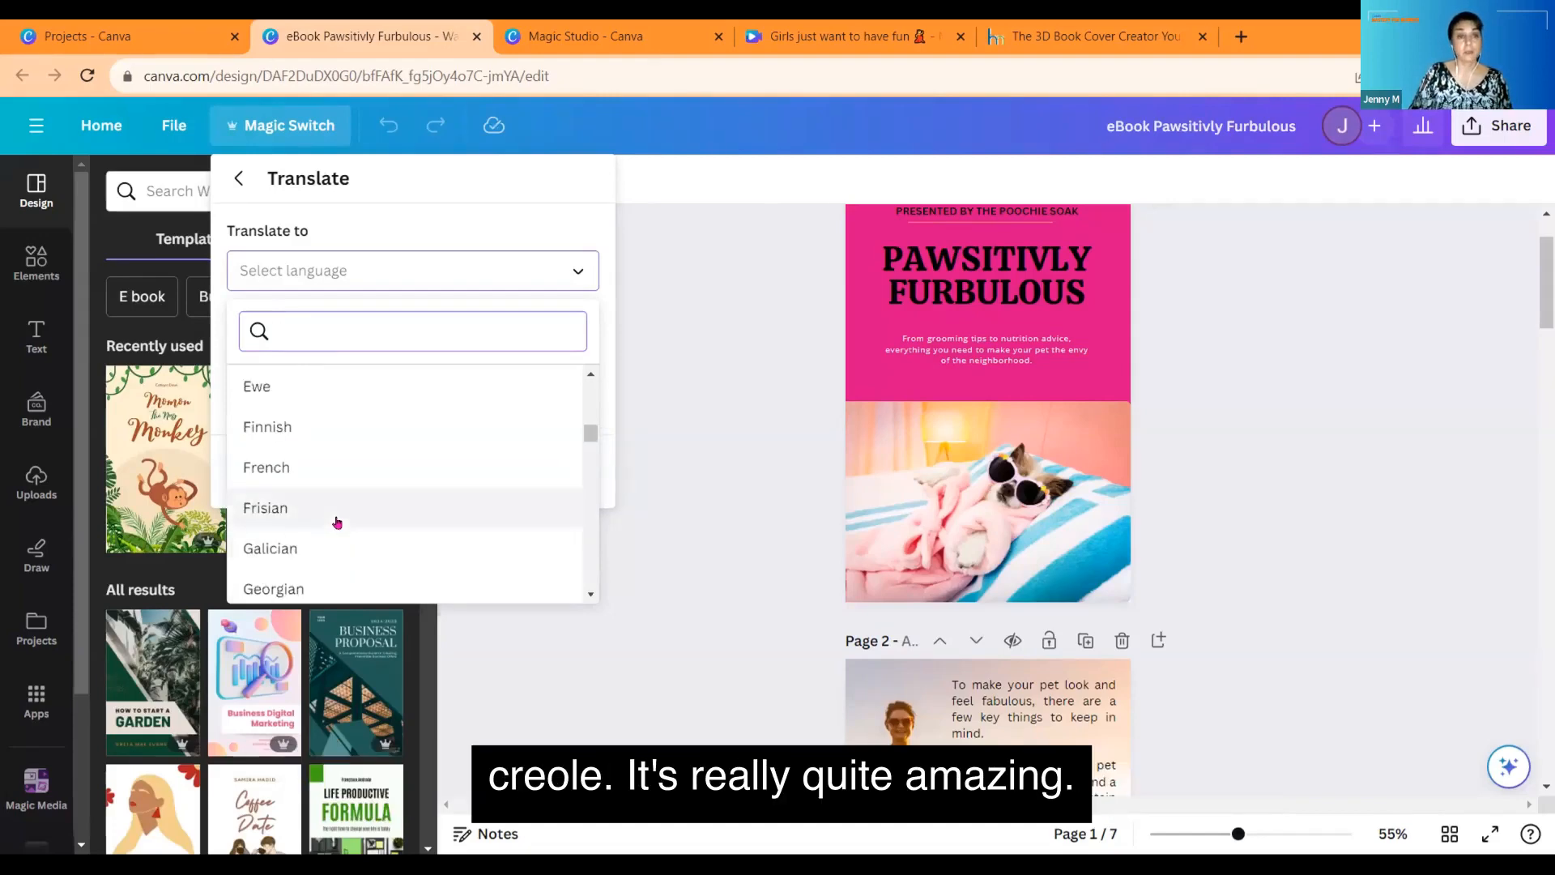
pyautogui.scroll(-3, 336, 532)
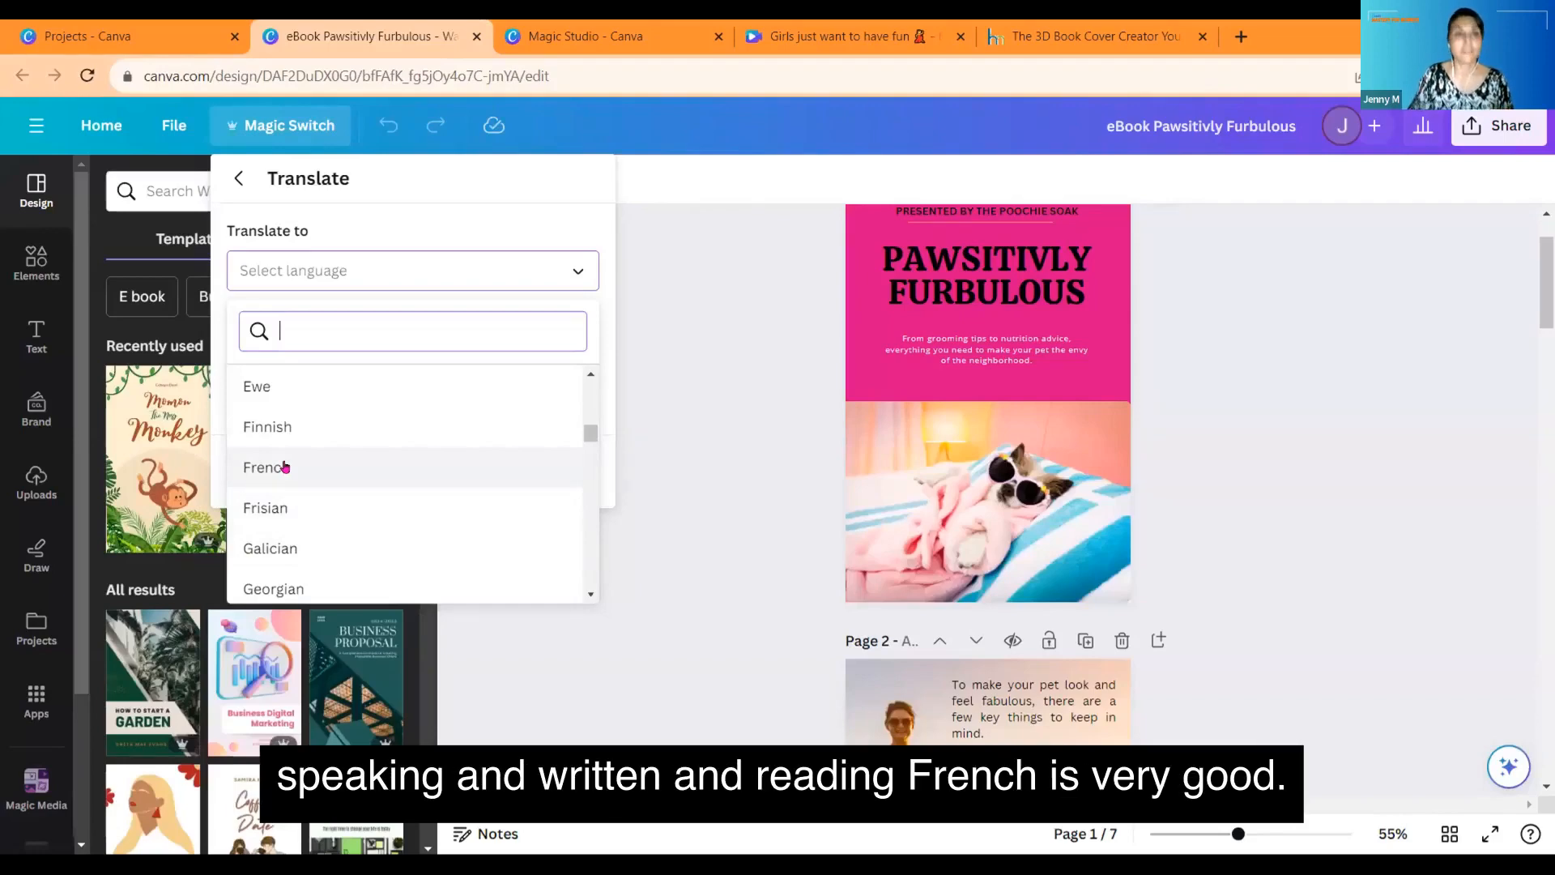
pyautogui.click(267, 467)
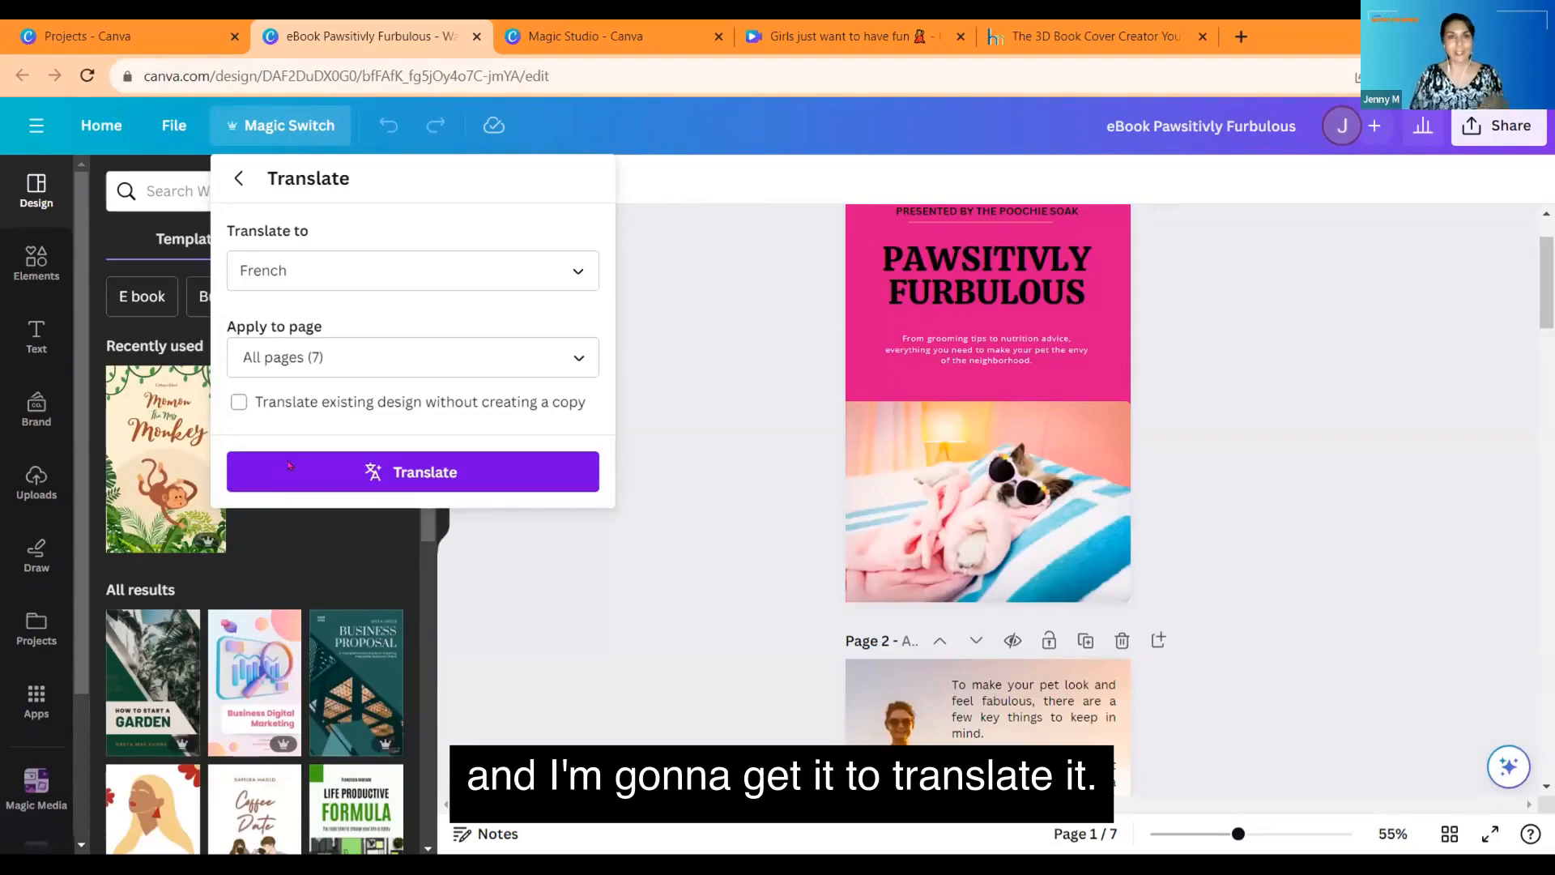
pyautogui.click(289, 467)
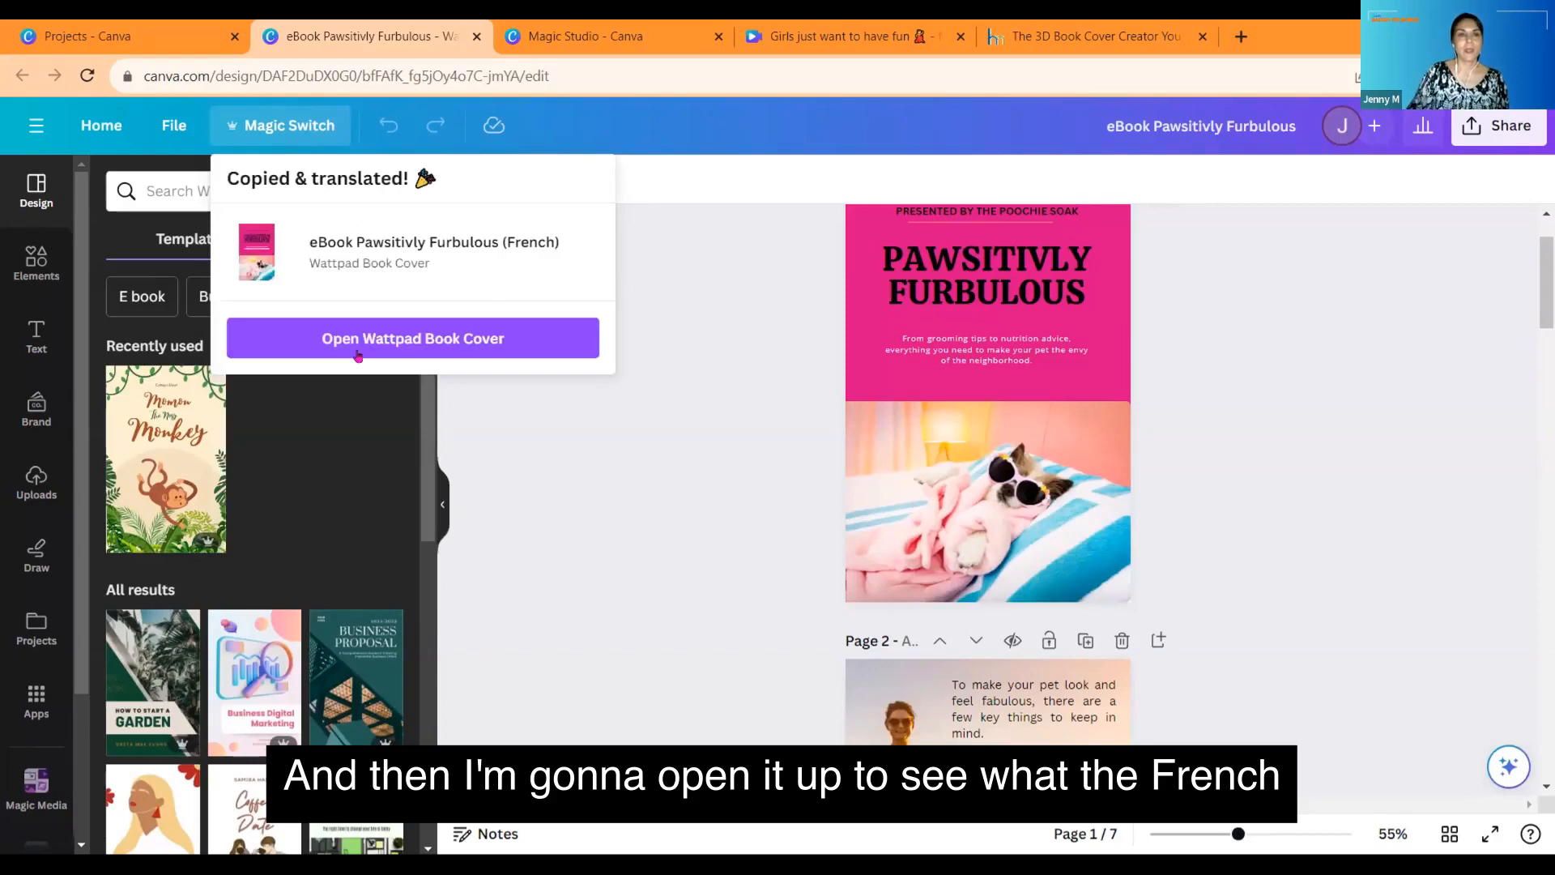
# Step: Open the French copy of the eBook, read its translated pages full screen up to page 4, and return to the editor
pyautogui.click(378, 349)
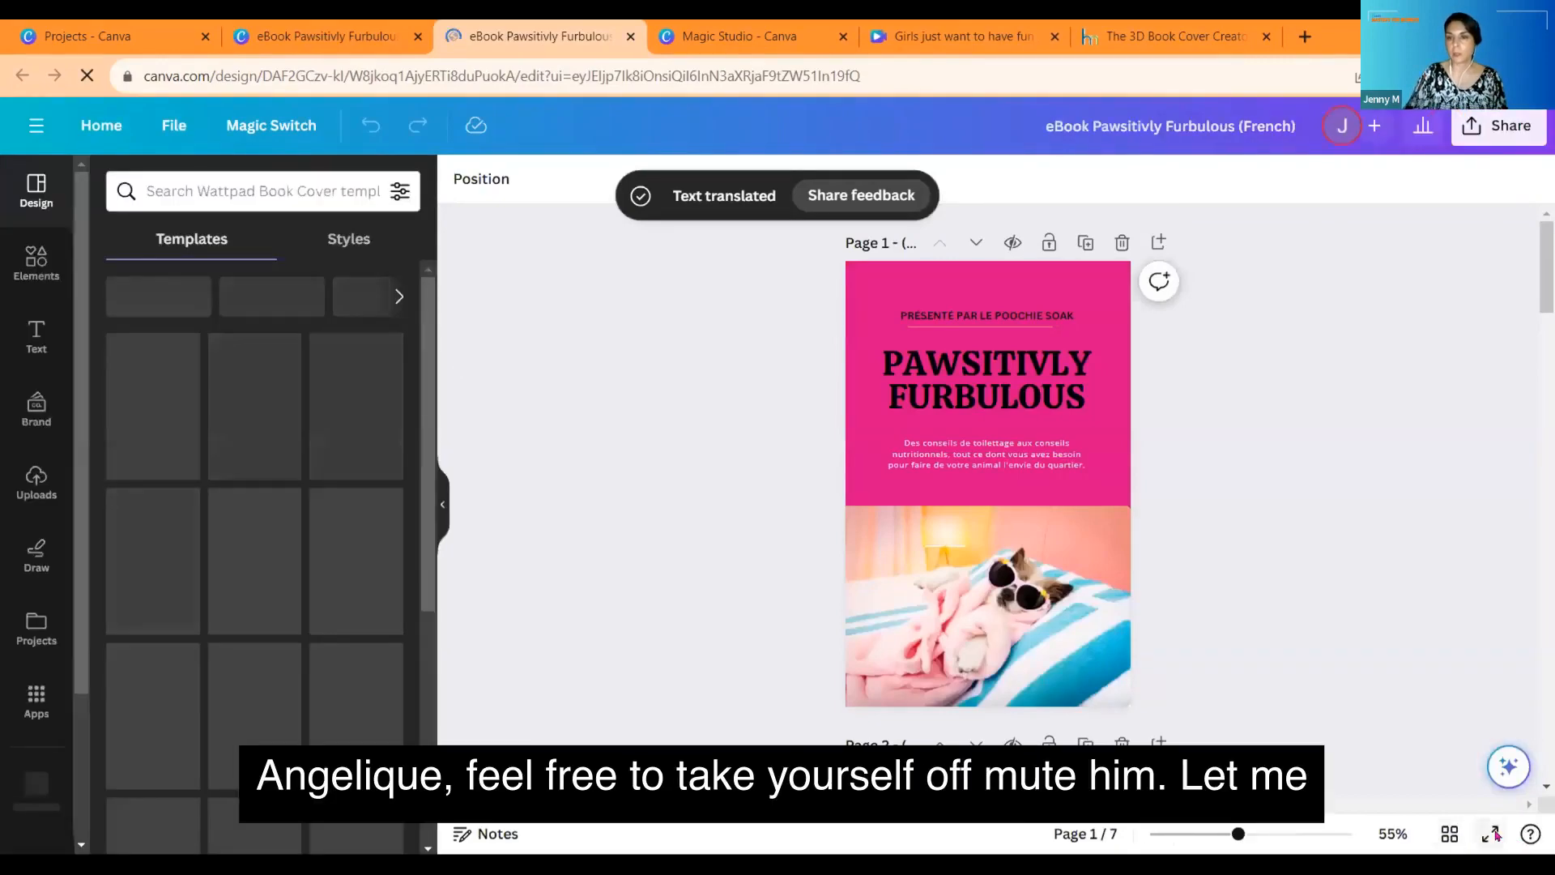
pyautogui.click(1492, 835)
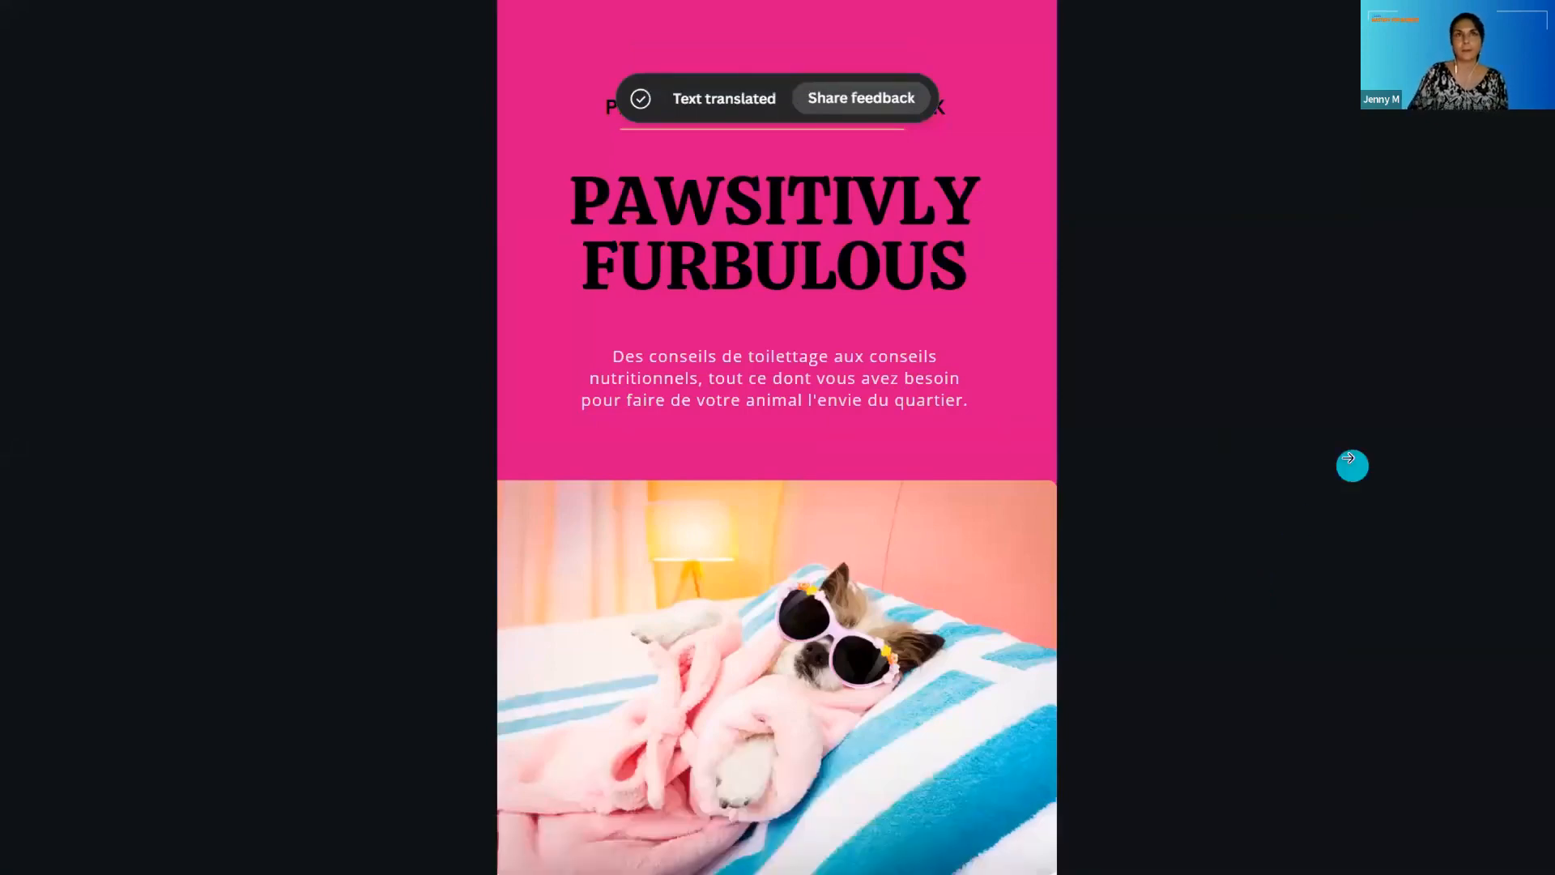
pyautogui.press('Right')
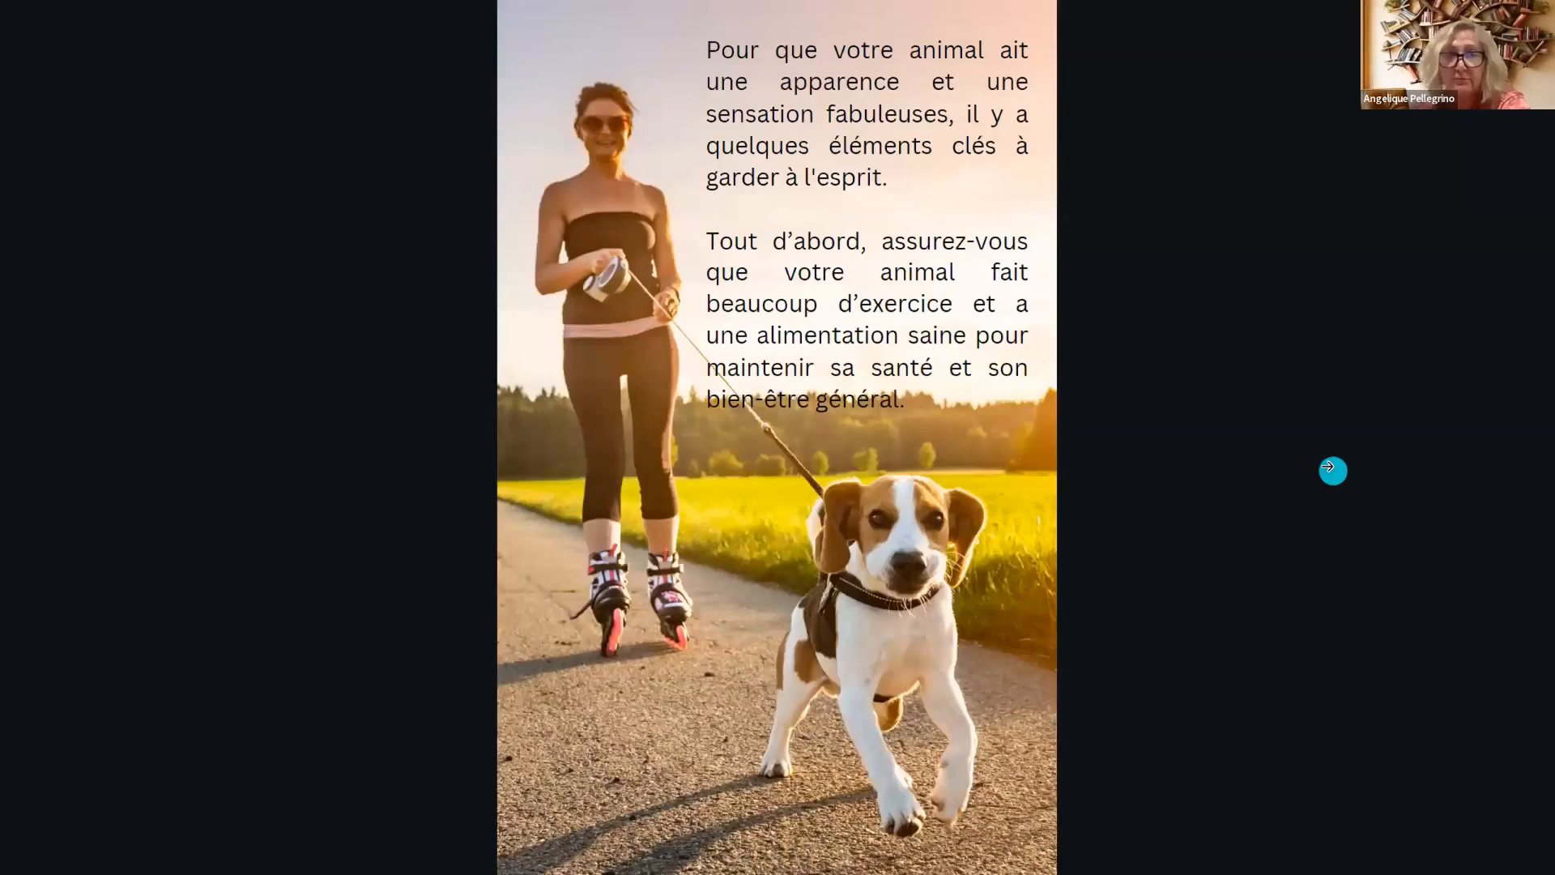
pyautogui.click(1335, 470)
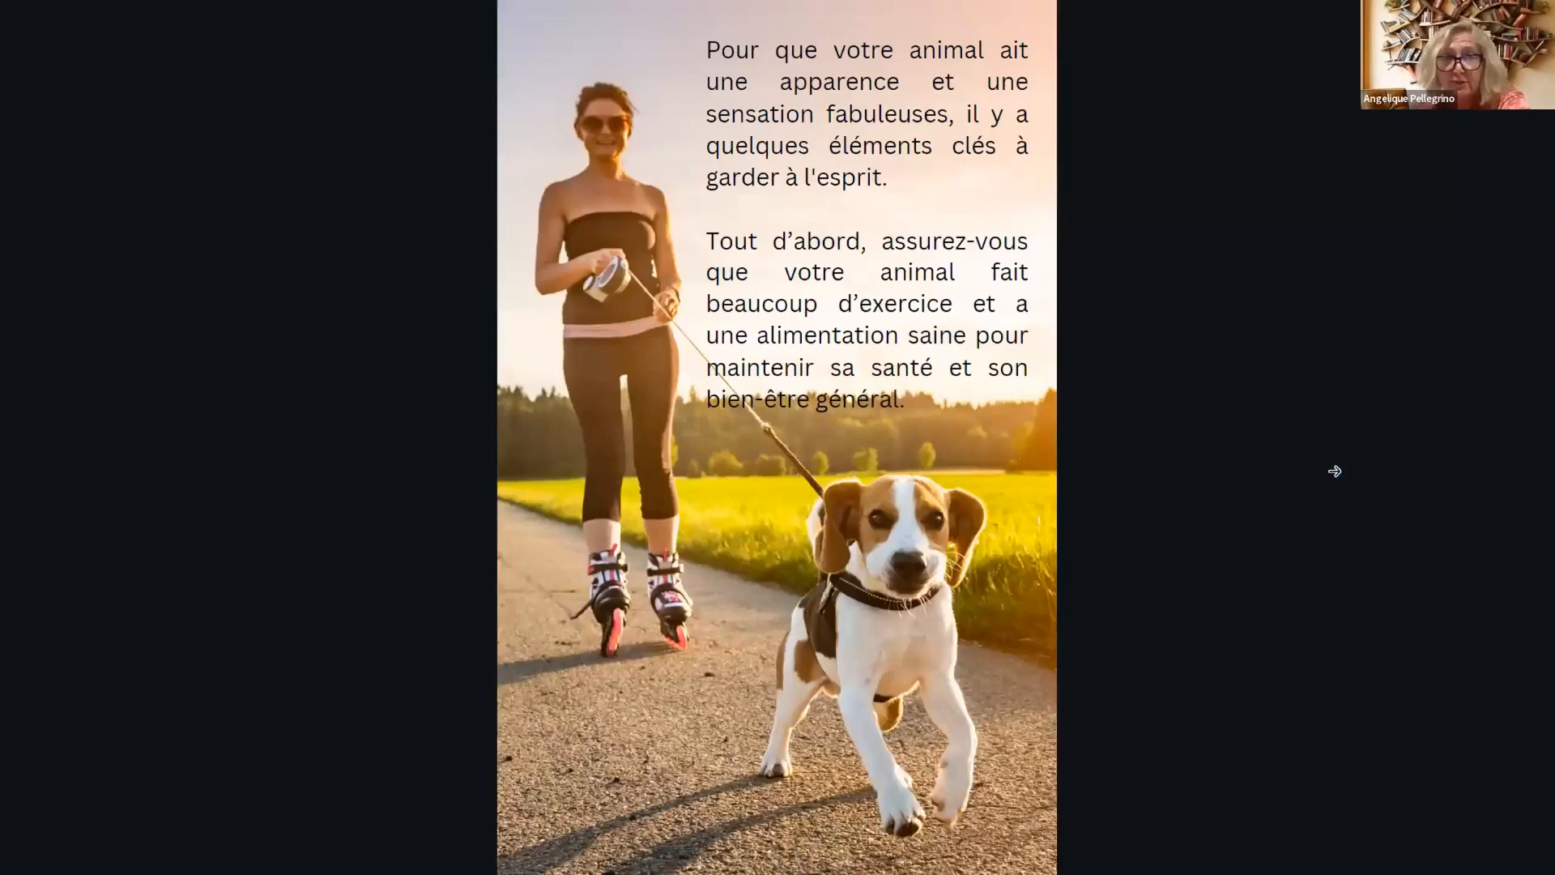
pyautogui.click(1301, 465)
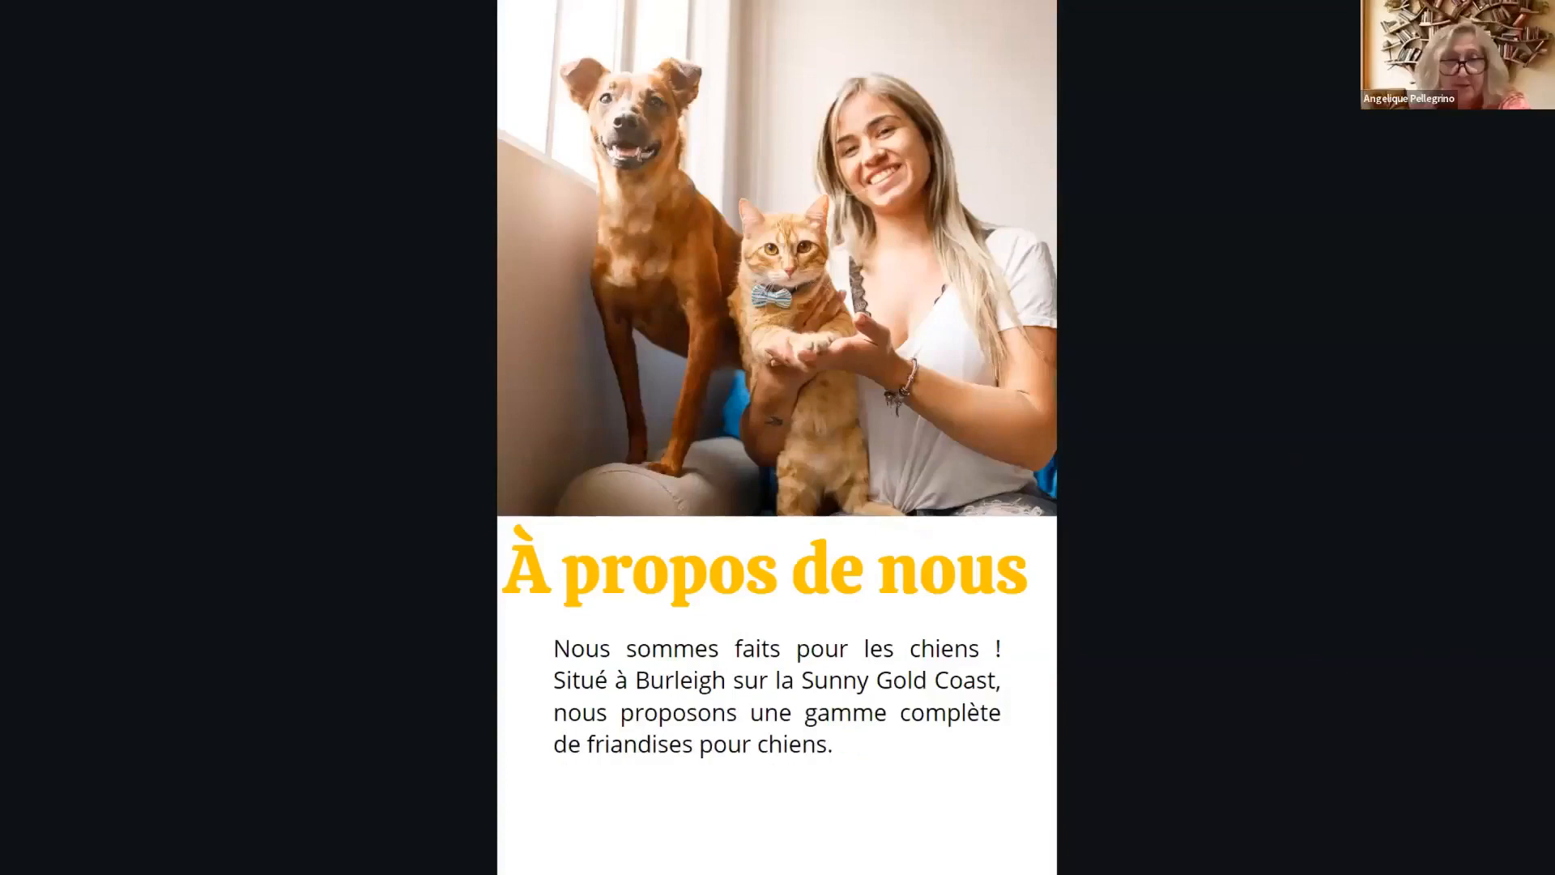
pyautogui.click(1245, 484)
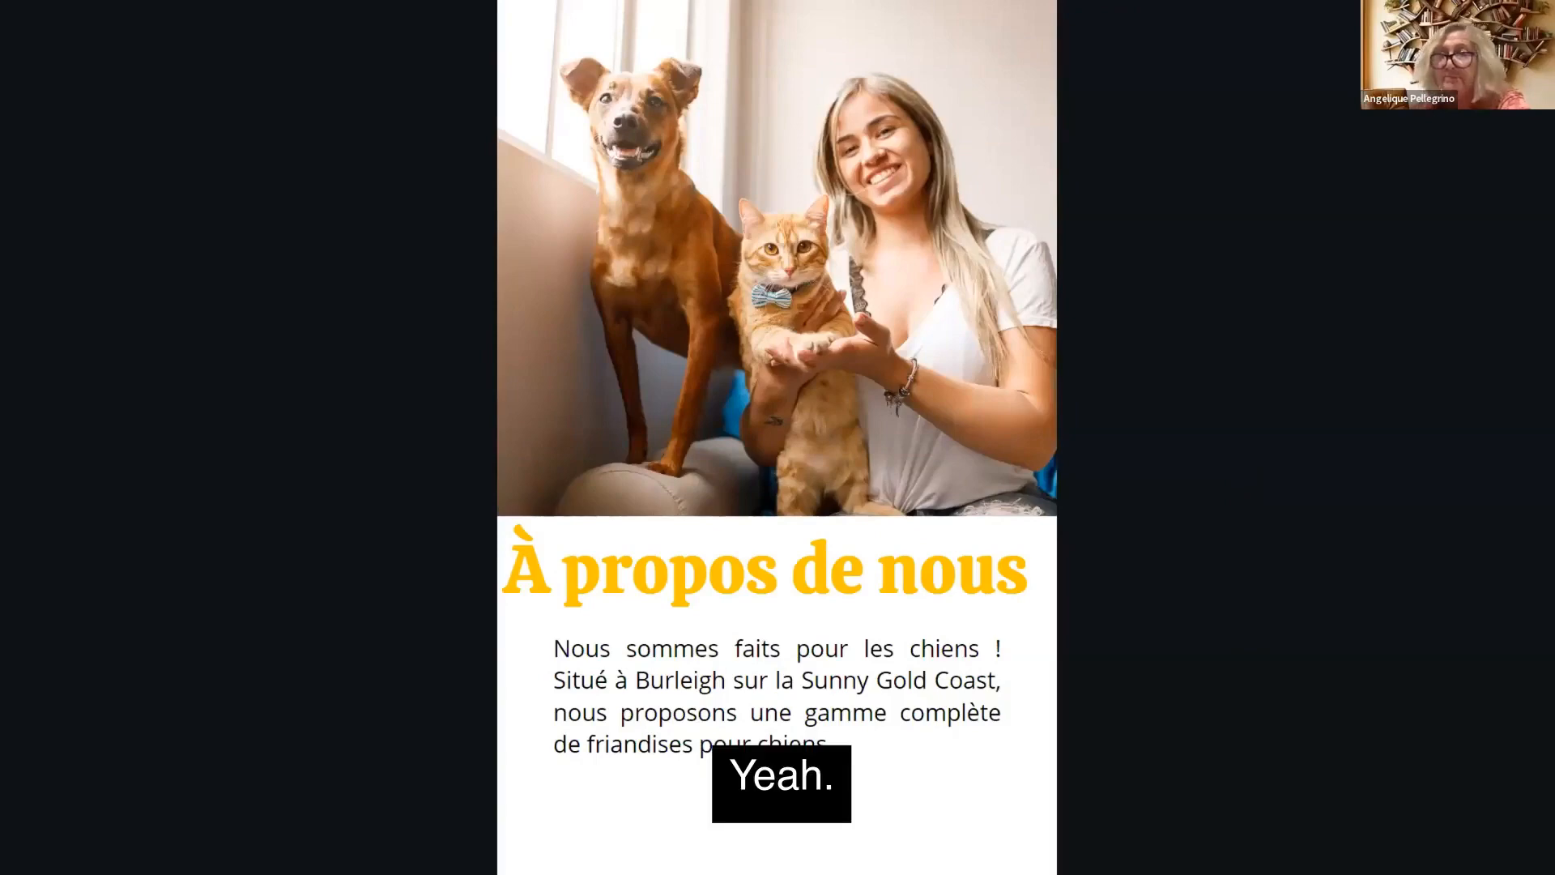
pyautogui.press('Right')
pyautogui.click(1245, 485)
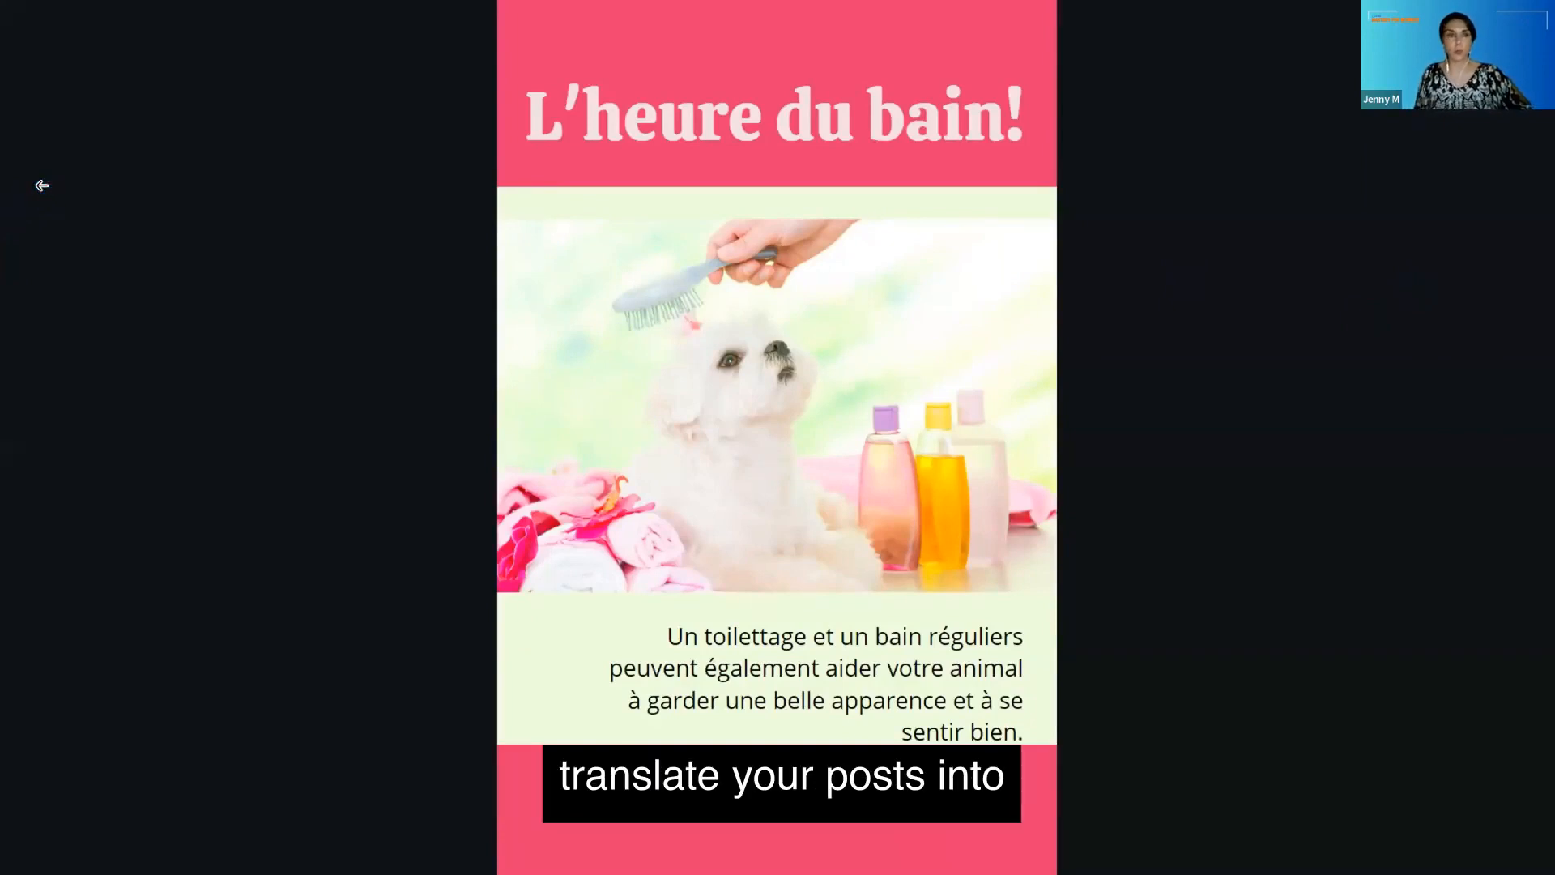
pyautogui.press('Escape')
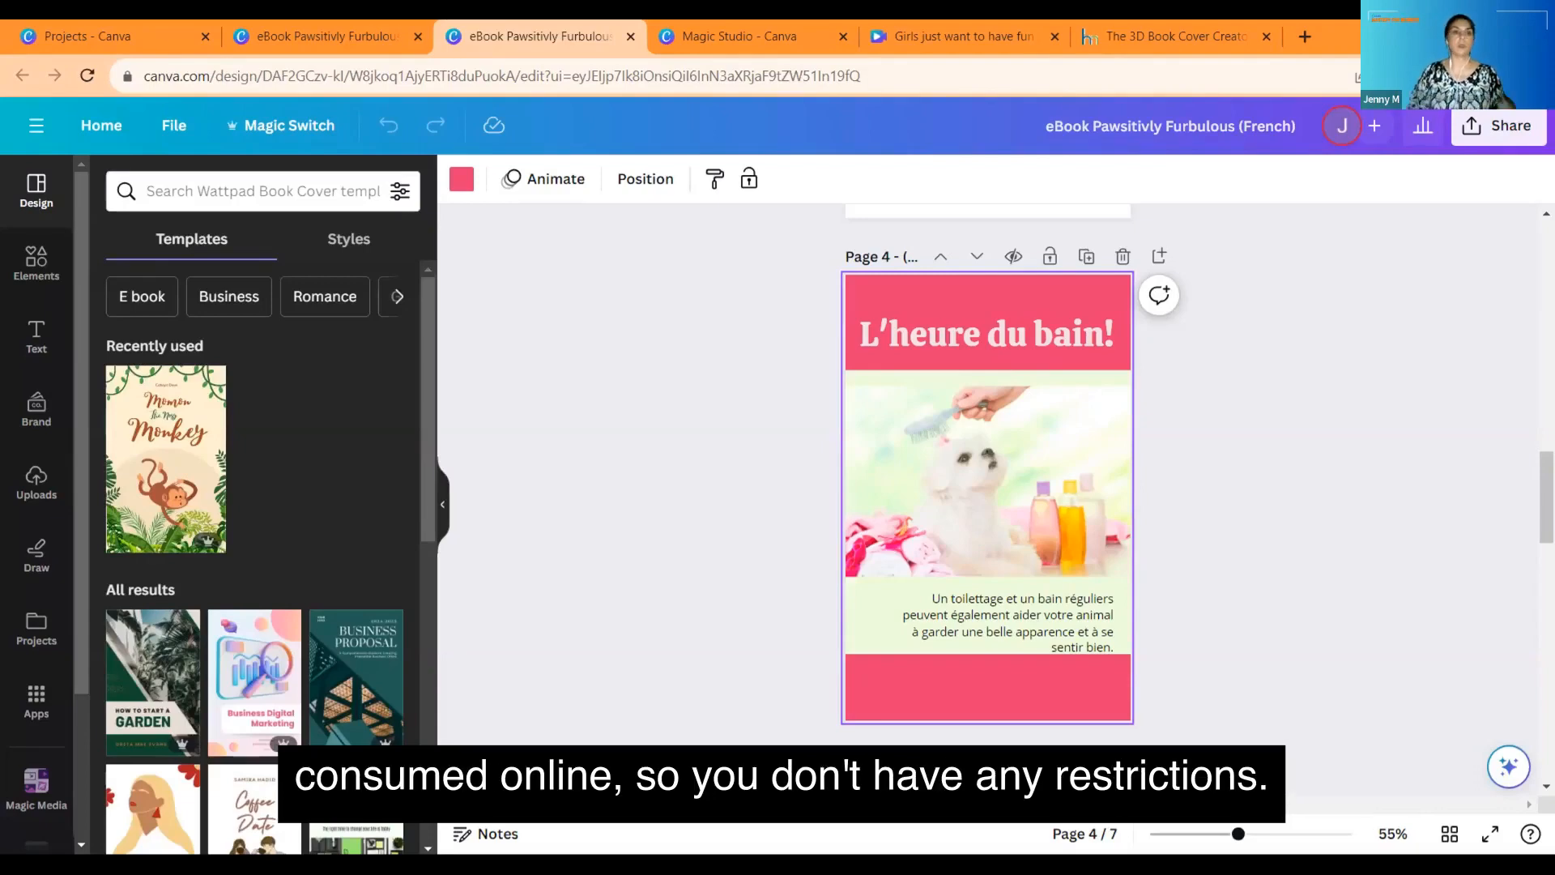
# Step: Unlock the photo of the white dog on page 4 of the French eBook and delete it
pyautogui.click(1013, 448)
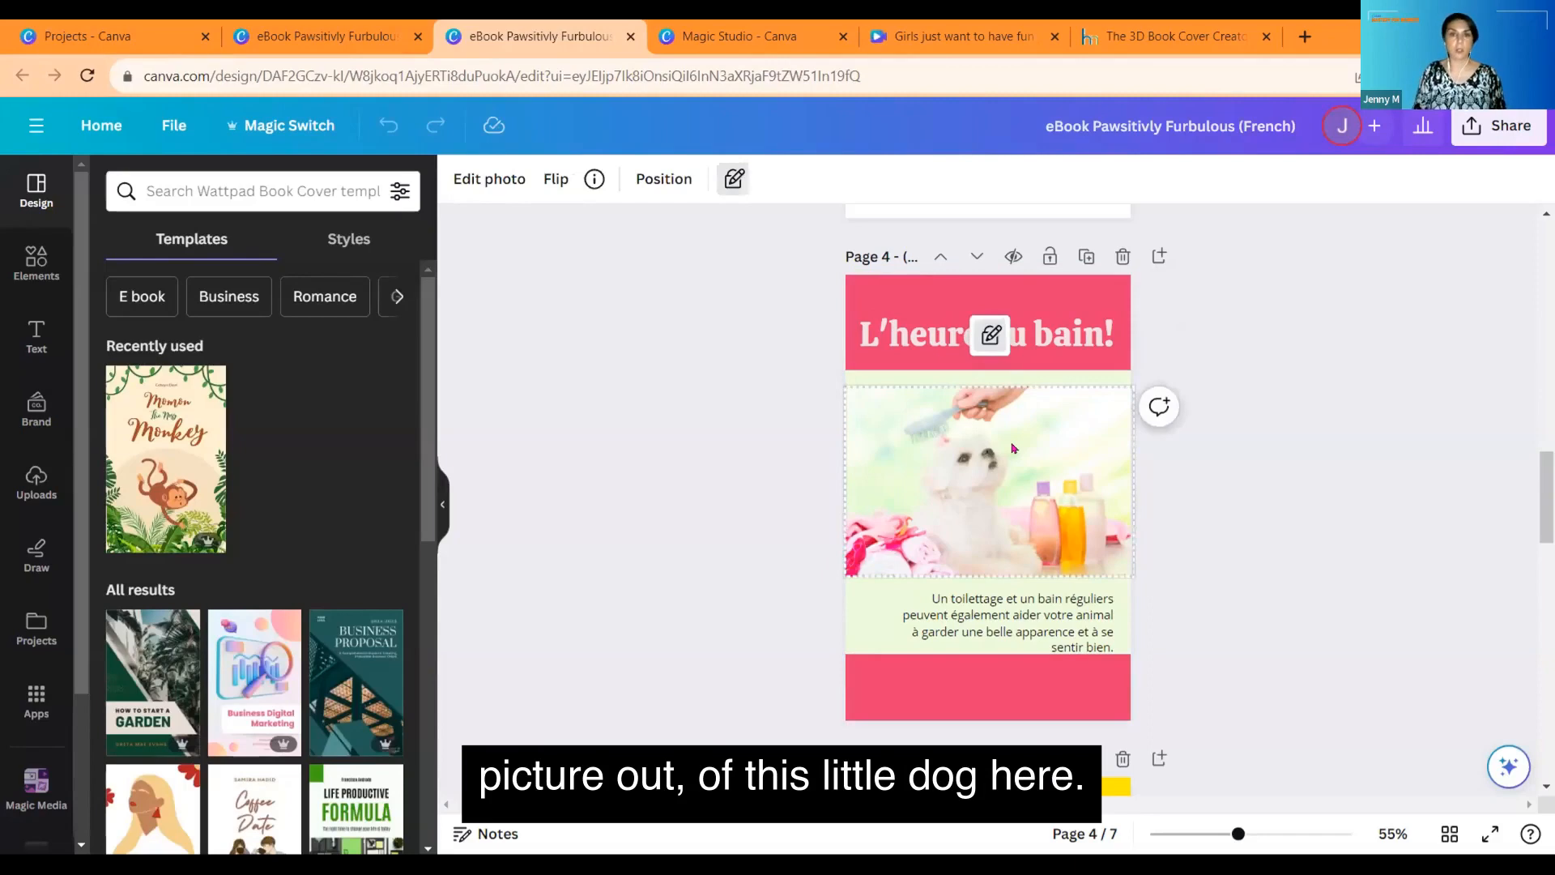
pyautogui.click(992, 335)
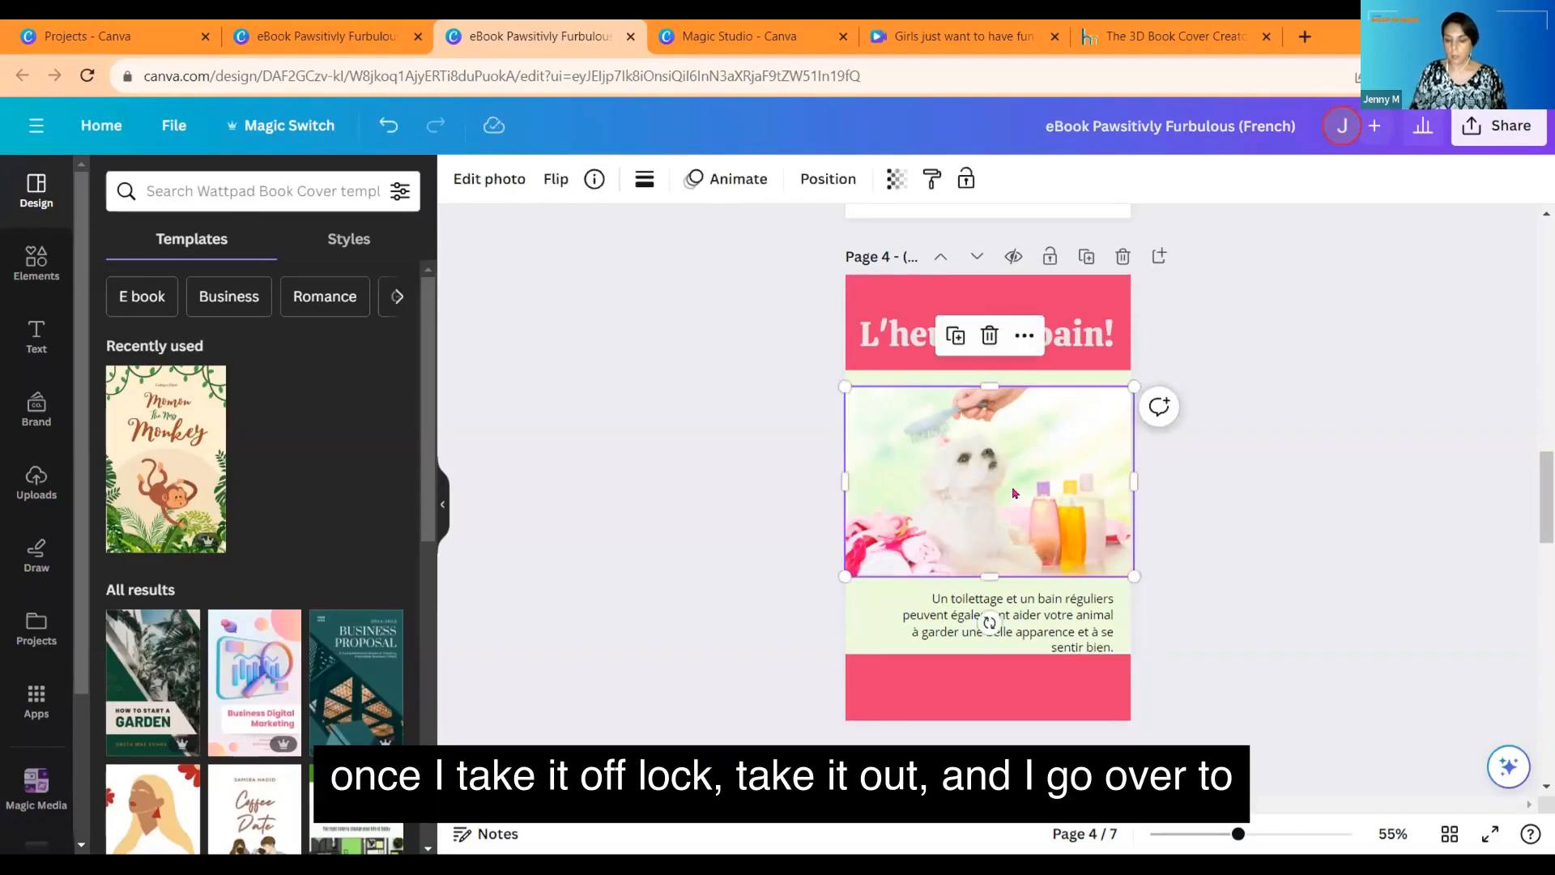
pyautogui.press('Delete')
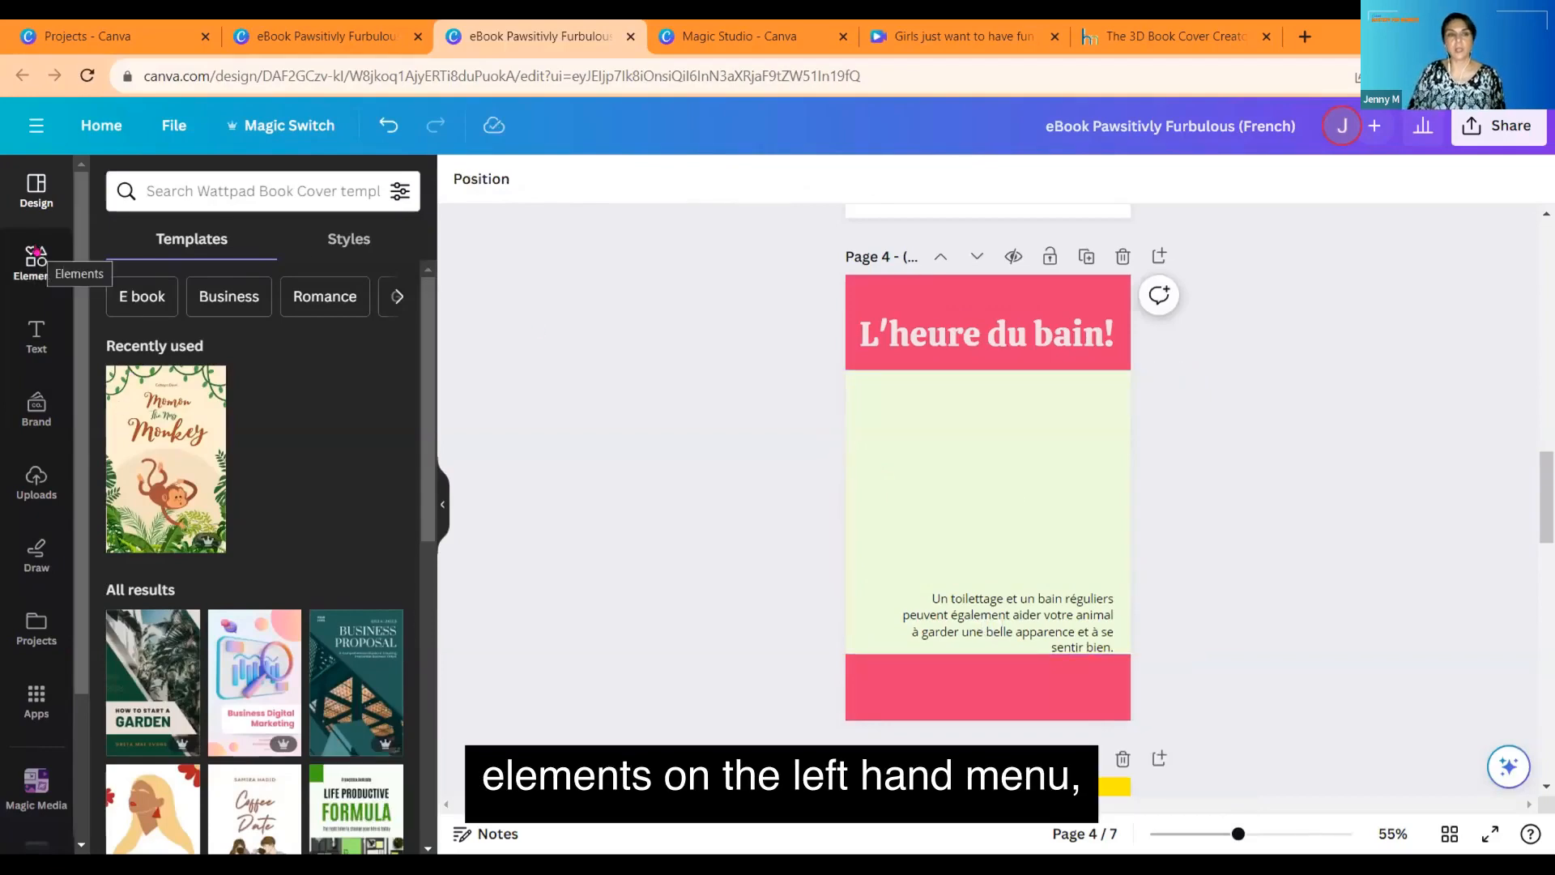
# Step: Search the elements for "doggie wash", show all matching videos and browse them for a suitable clip
pyautogui.click(36, 253)
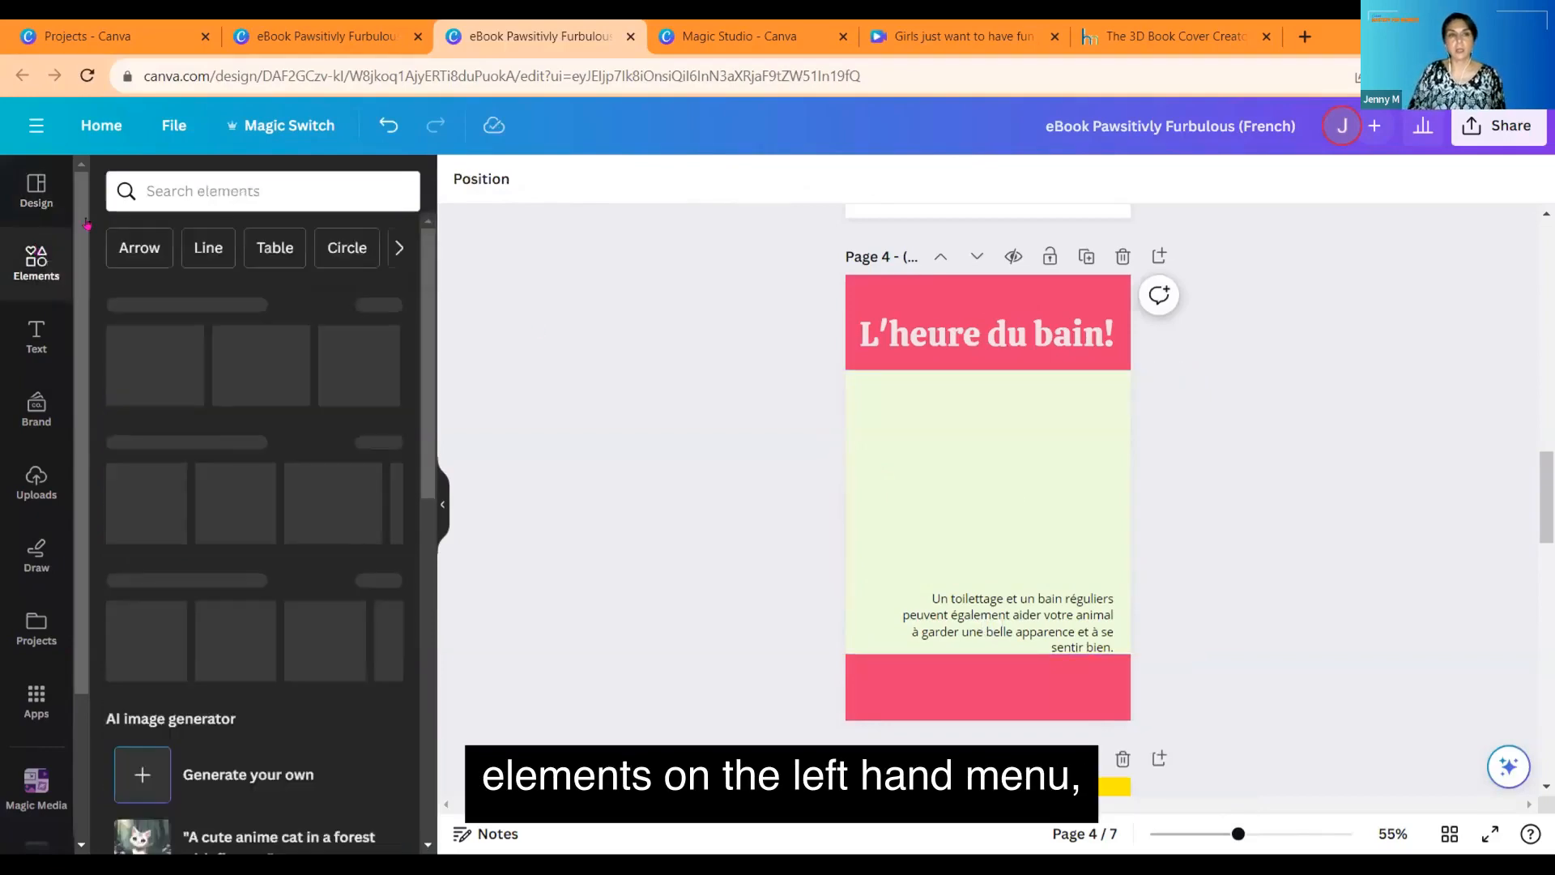
pyautogui.click(180, 189)
pyautogui.write('do')
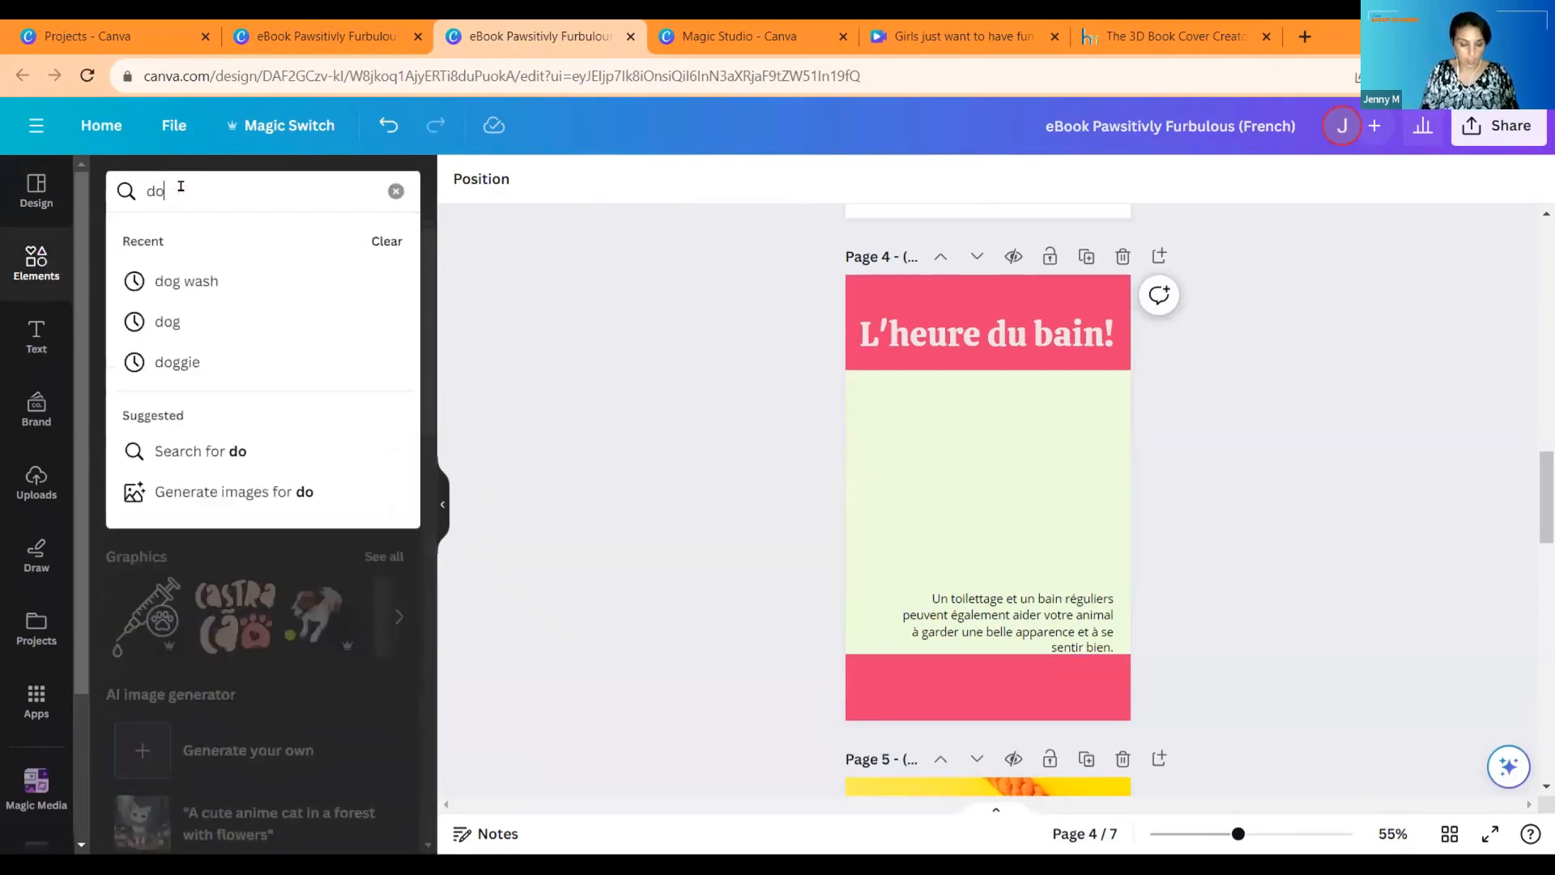
pyautogui.write('ggie wash')
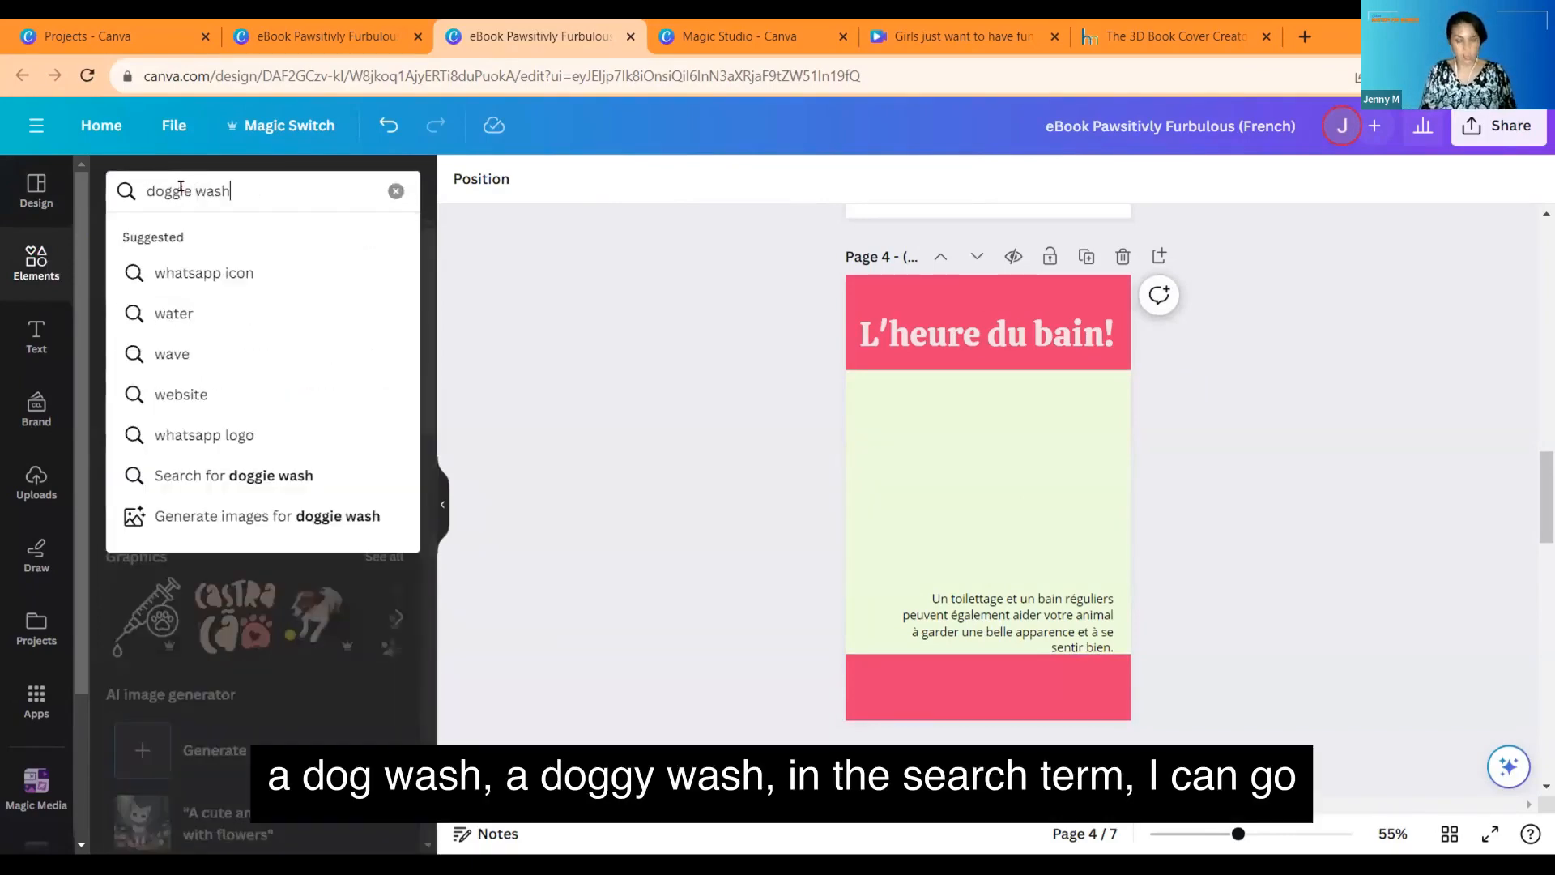
pyautogui.press('Return')
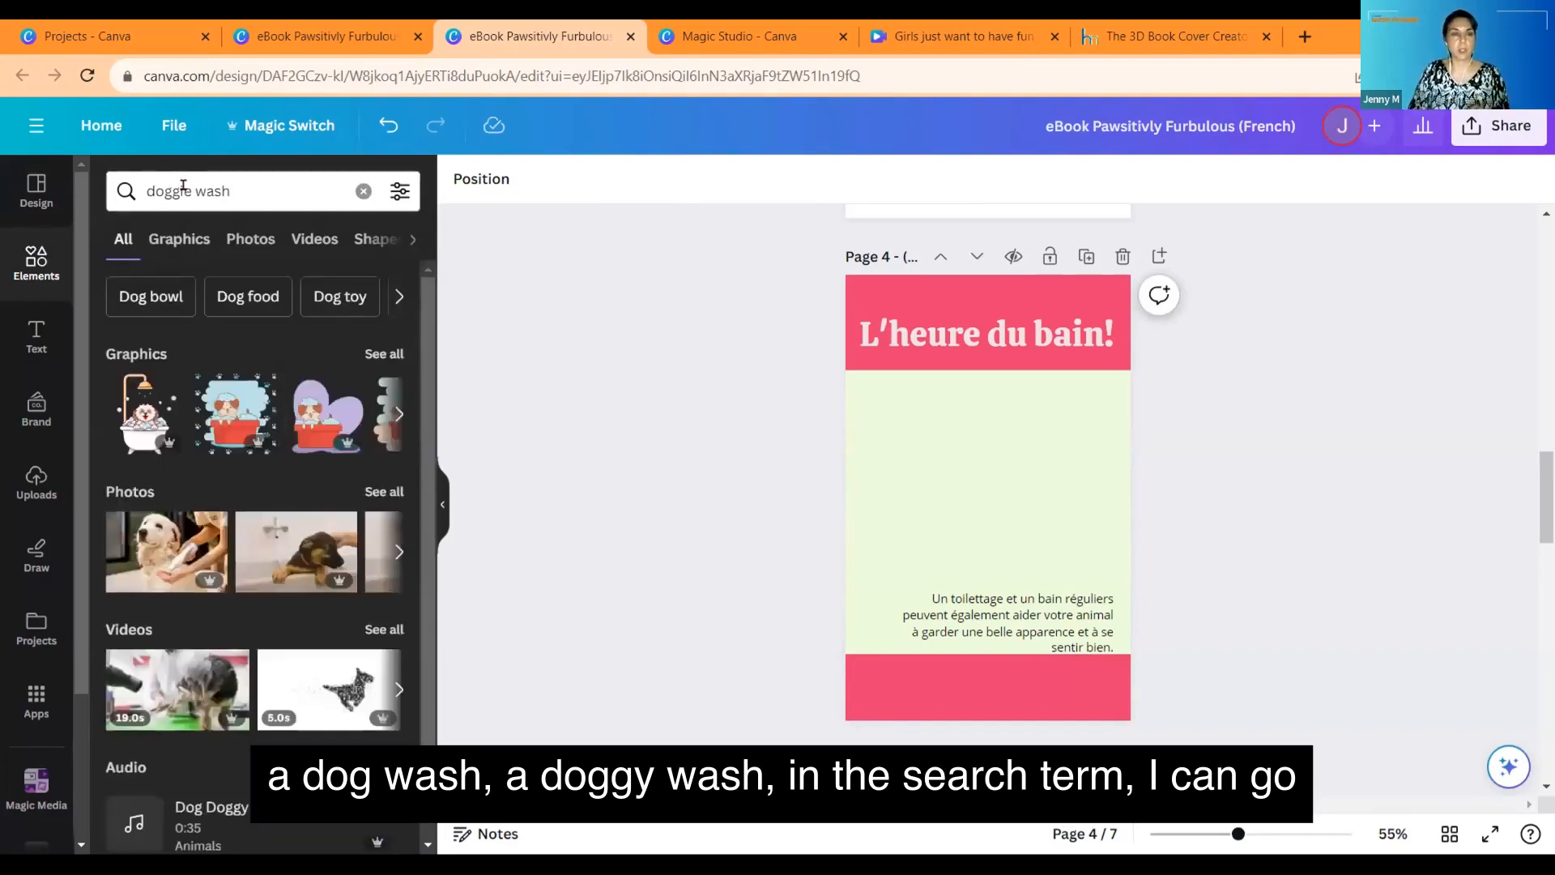
pyautogui.click(376, 629)
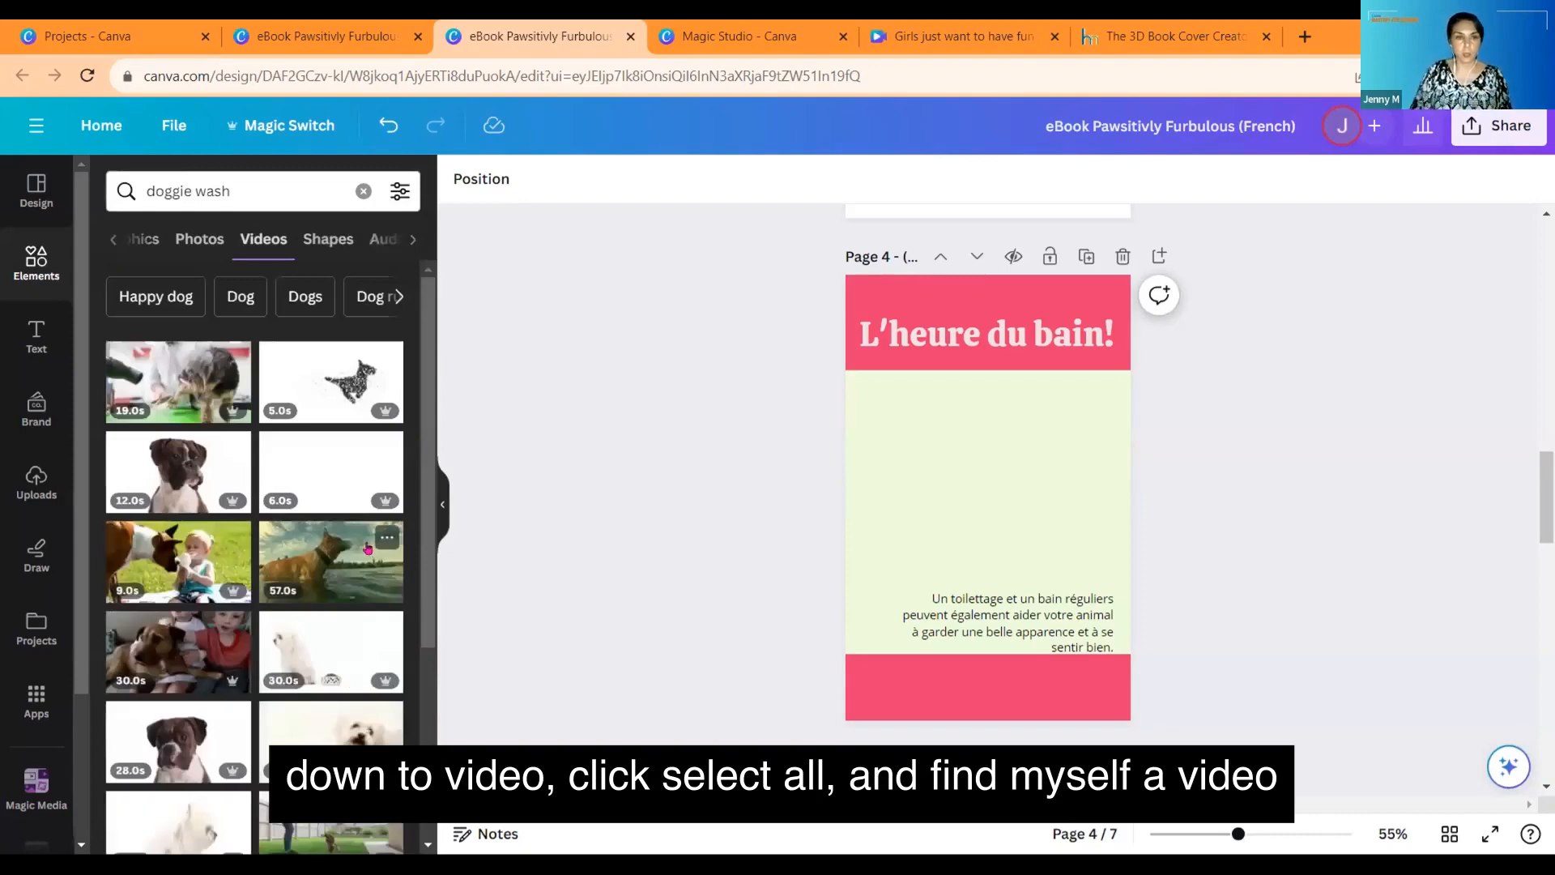
pyautogui.scroll(-5, 367, 548)
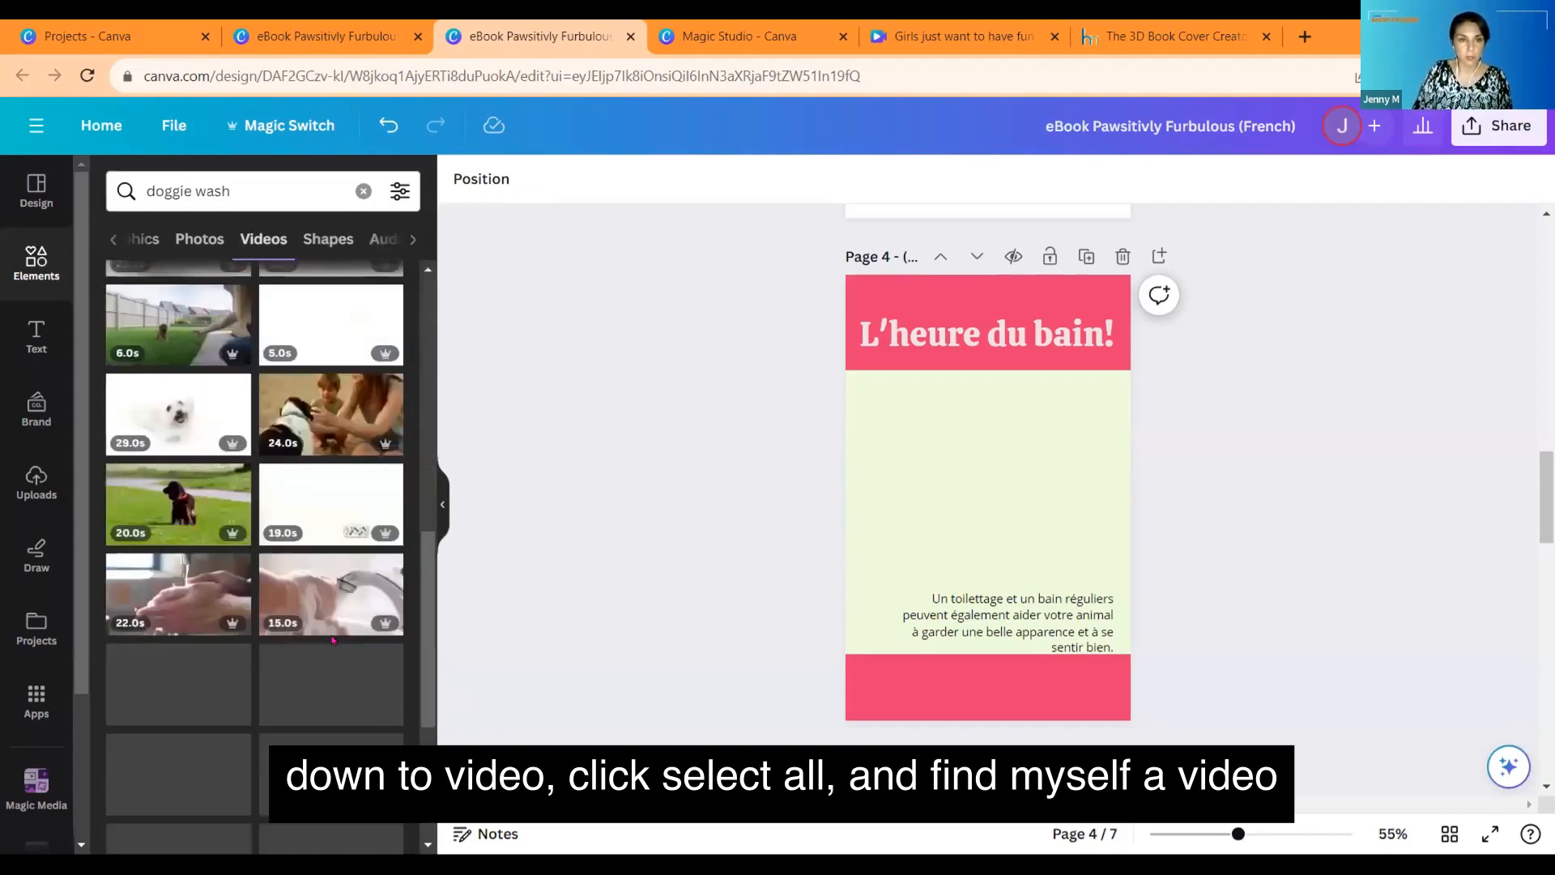
pyautogui.scroll(-3, 332, 640)
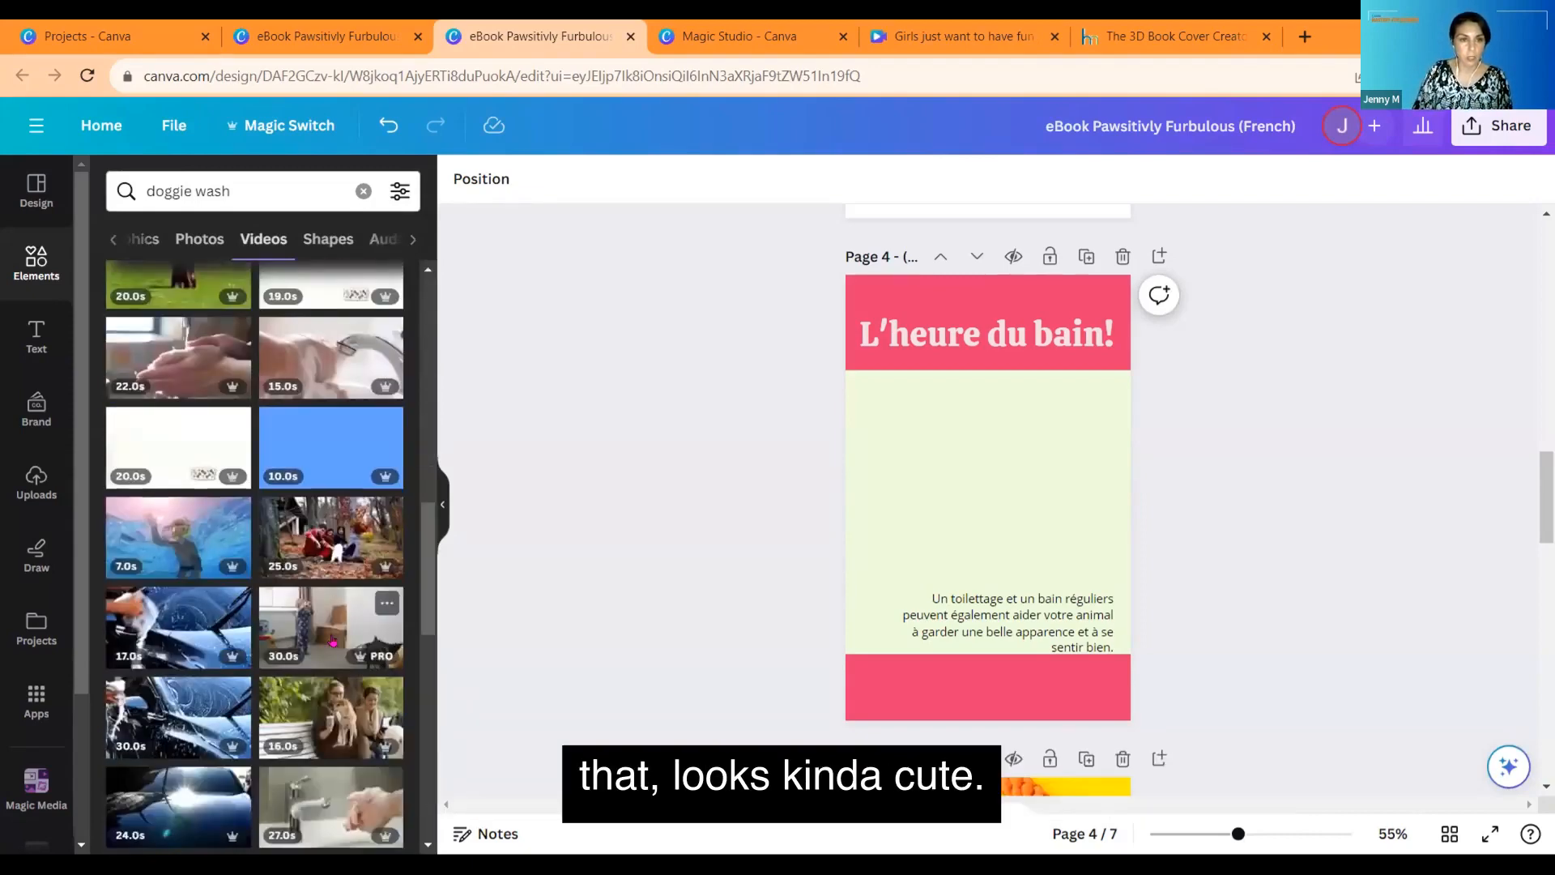
pyautogui.scroll(-3, 332, 641)
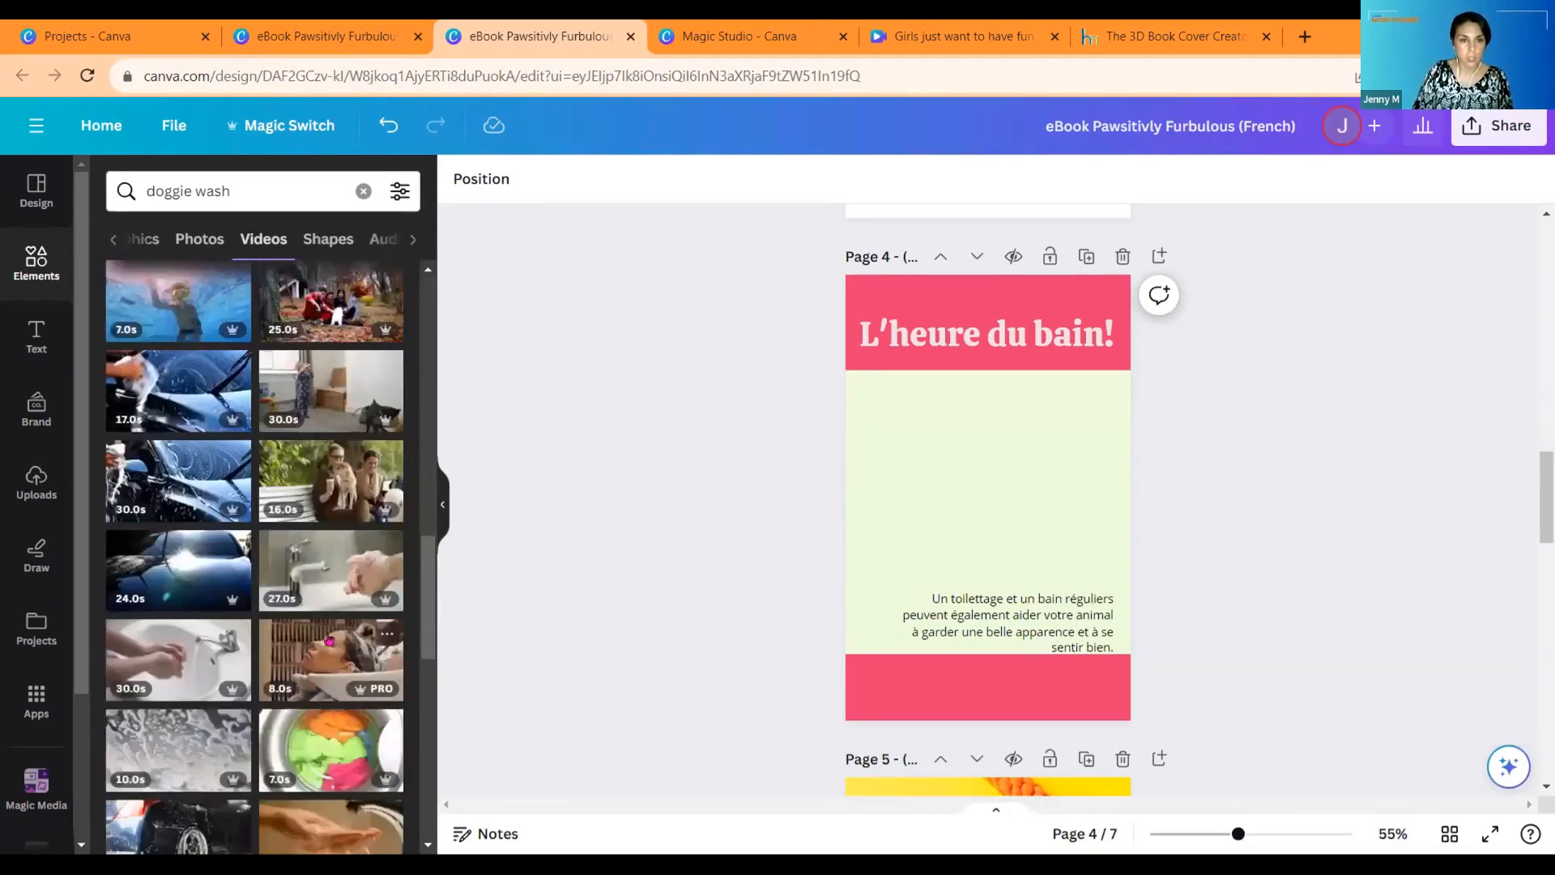
pyautogui.scroll(-6, 312, 640)
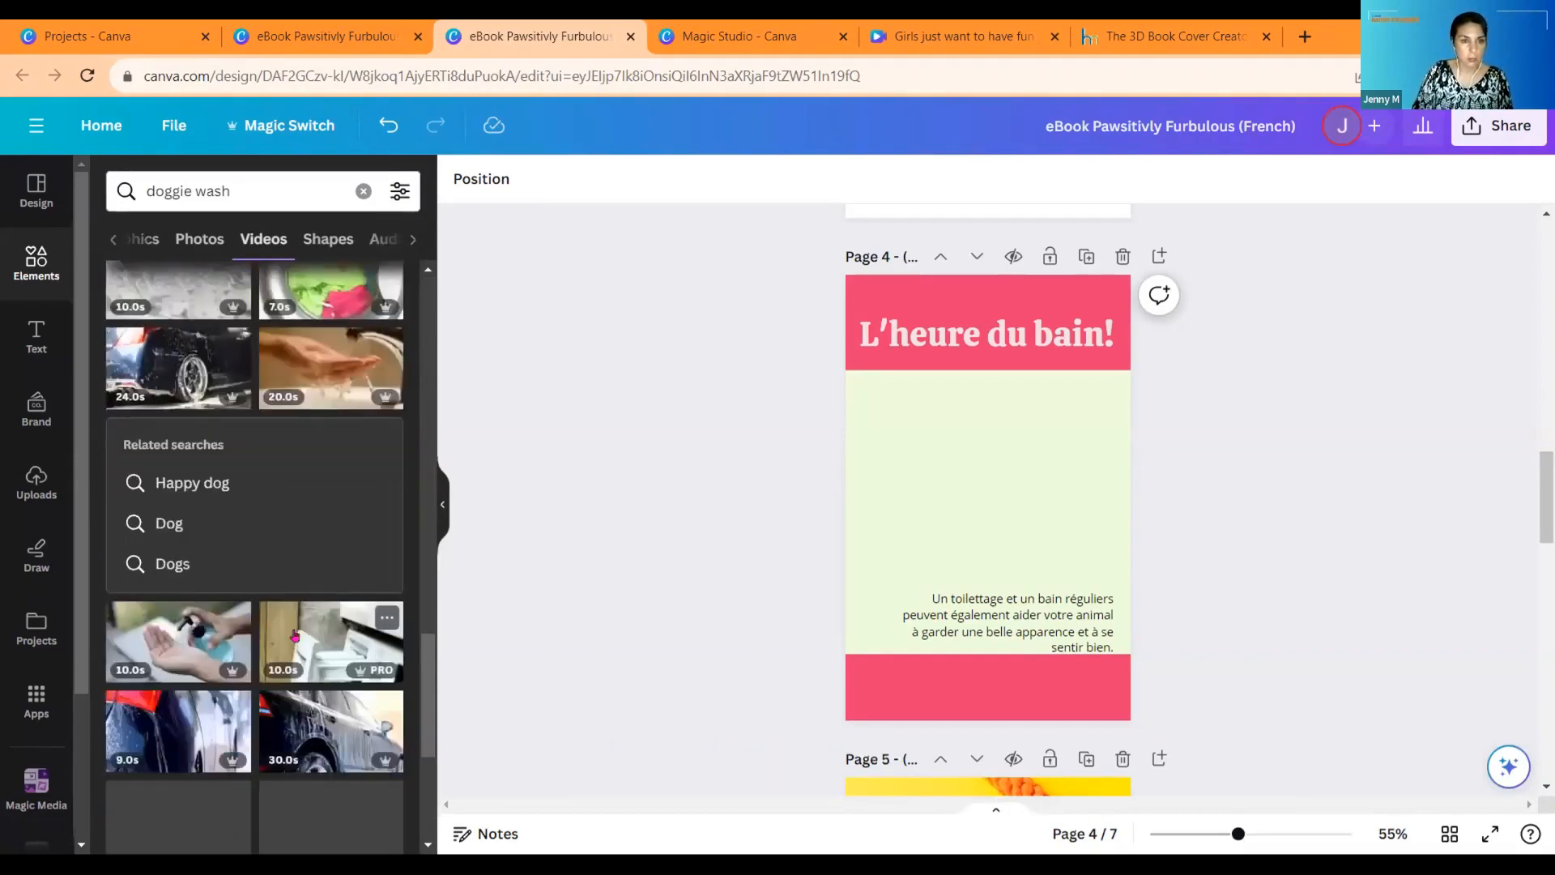
pyautogui.scroll(-5, 295, 636)
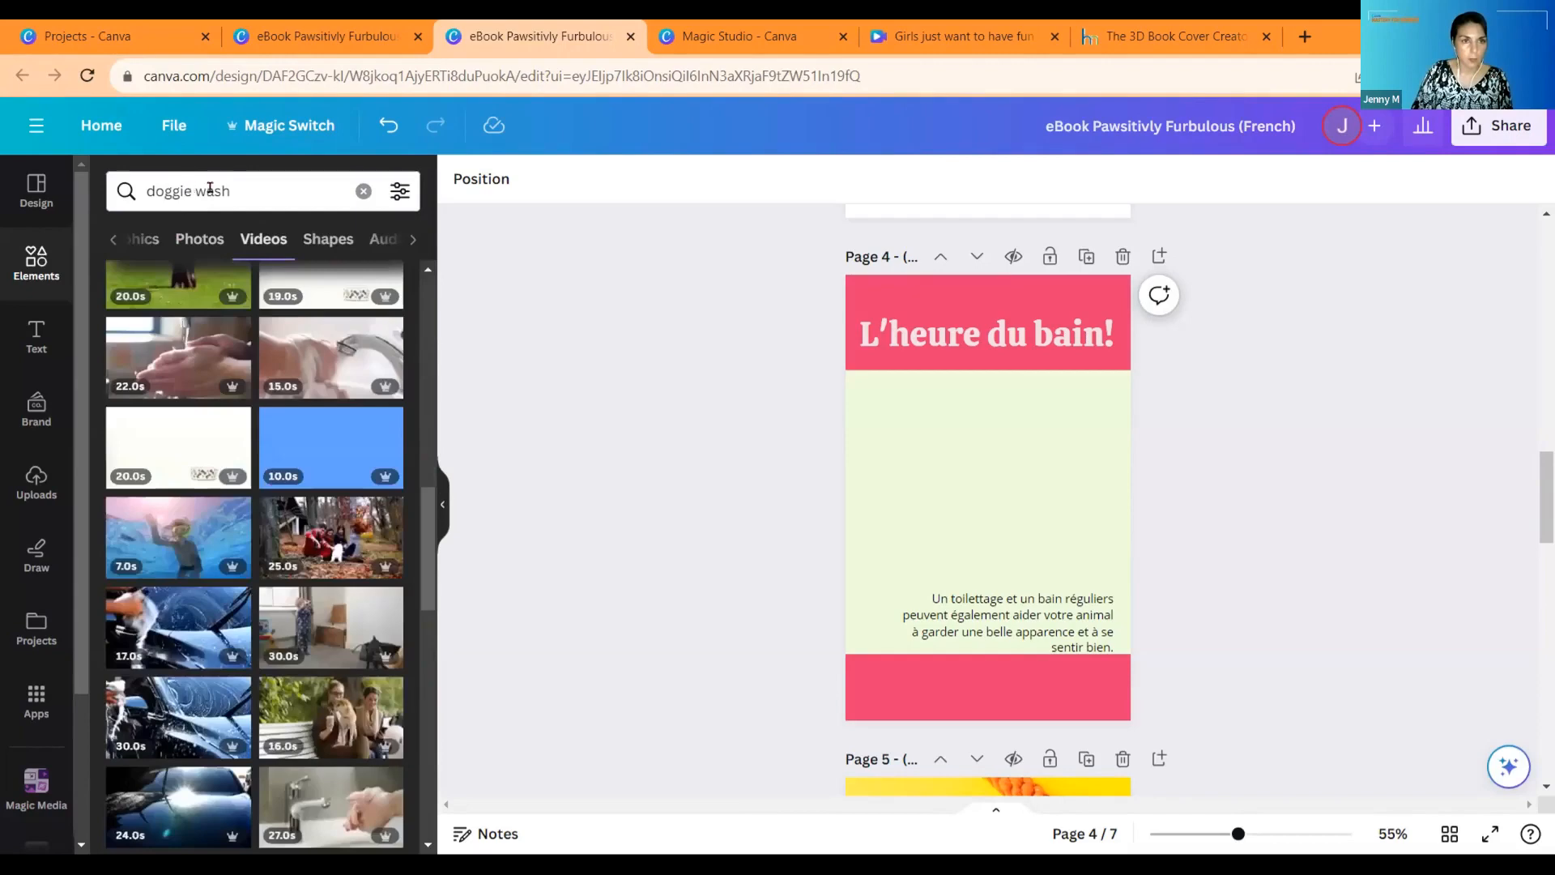
# Step: Change the video search term to "dog wash" and rerun the search
pyautogui.click(210, 188)
pyautogui.press('BackSpace')
pyautogui.press('BackSpace')
pyautogui.press('BackSpace')
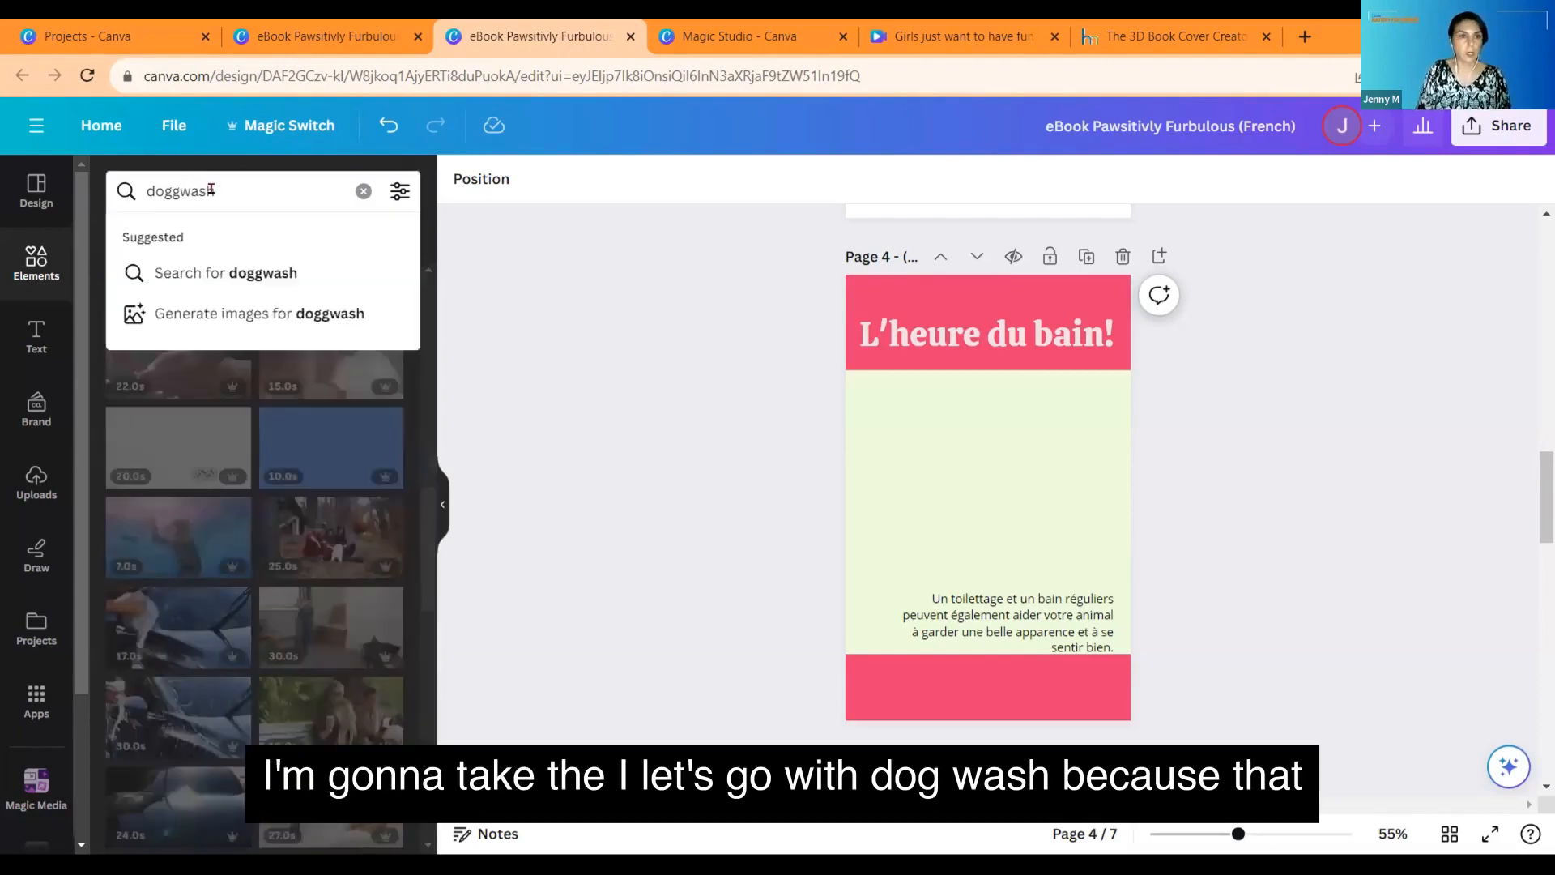
pyautogui.press('BackSpace')
pyautogui.press('Return')
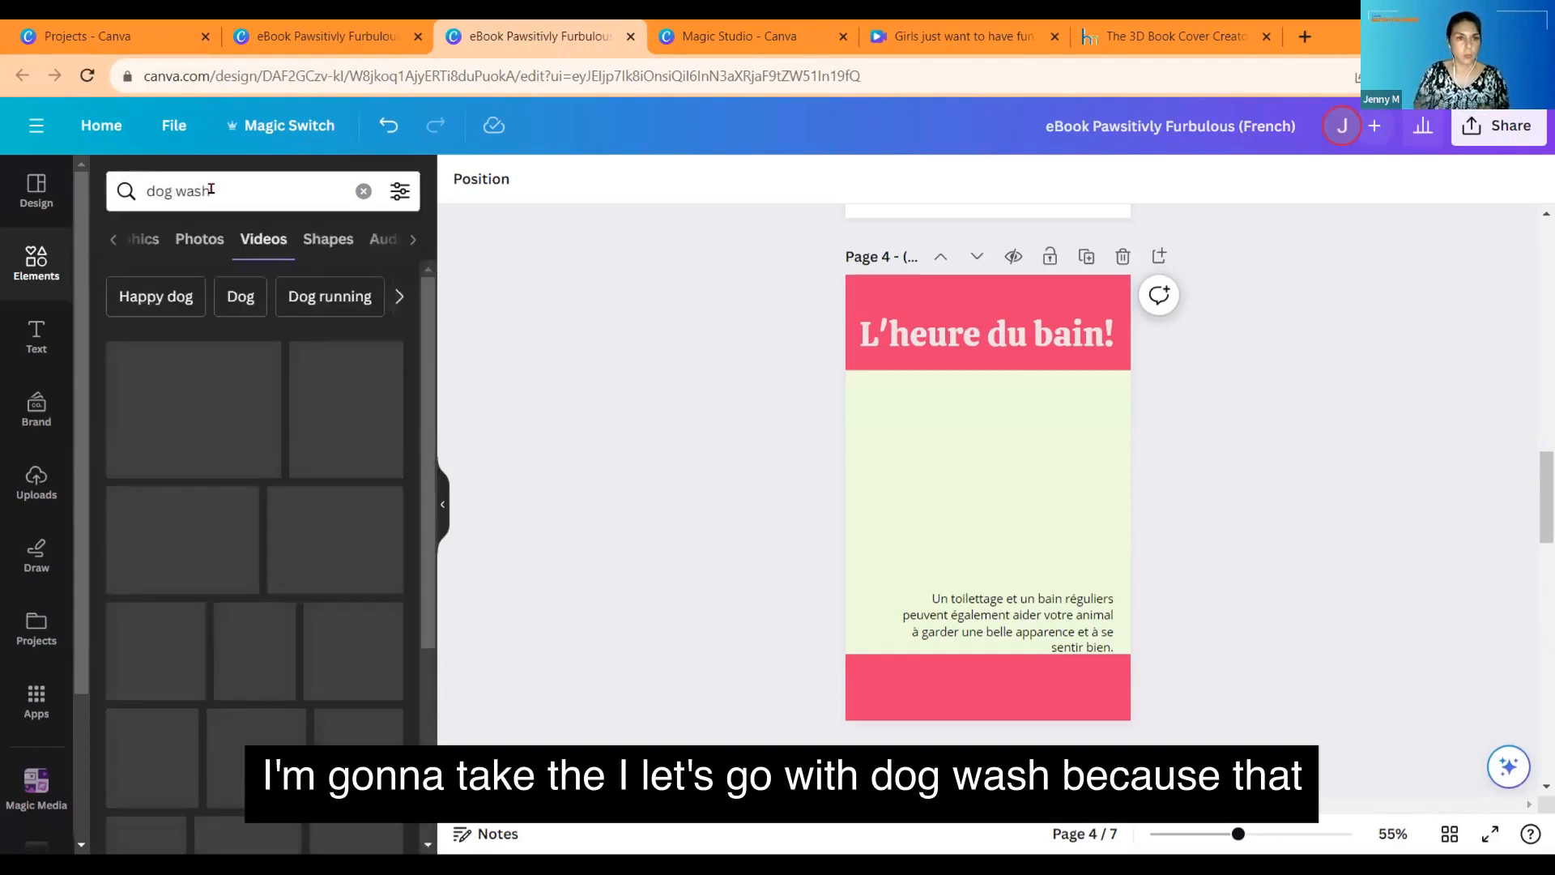
# Step: Place the 20-second puppies video in the empty photo area of page 4 and enlarge it to the full page width
pyautogui.scroll(-5, 295, 677)
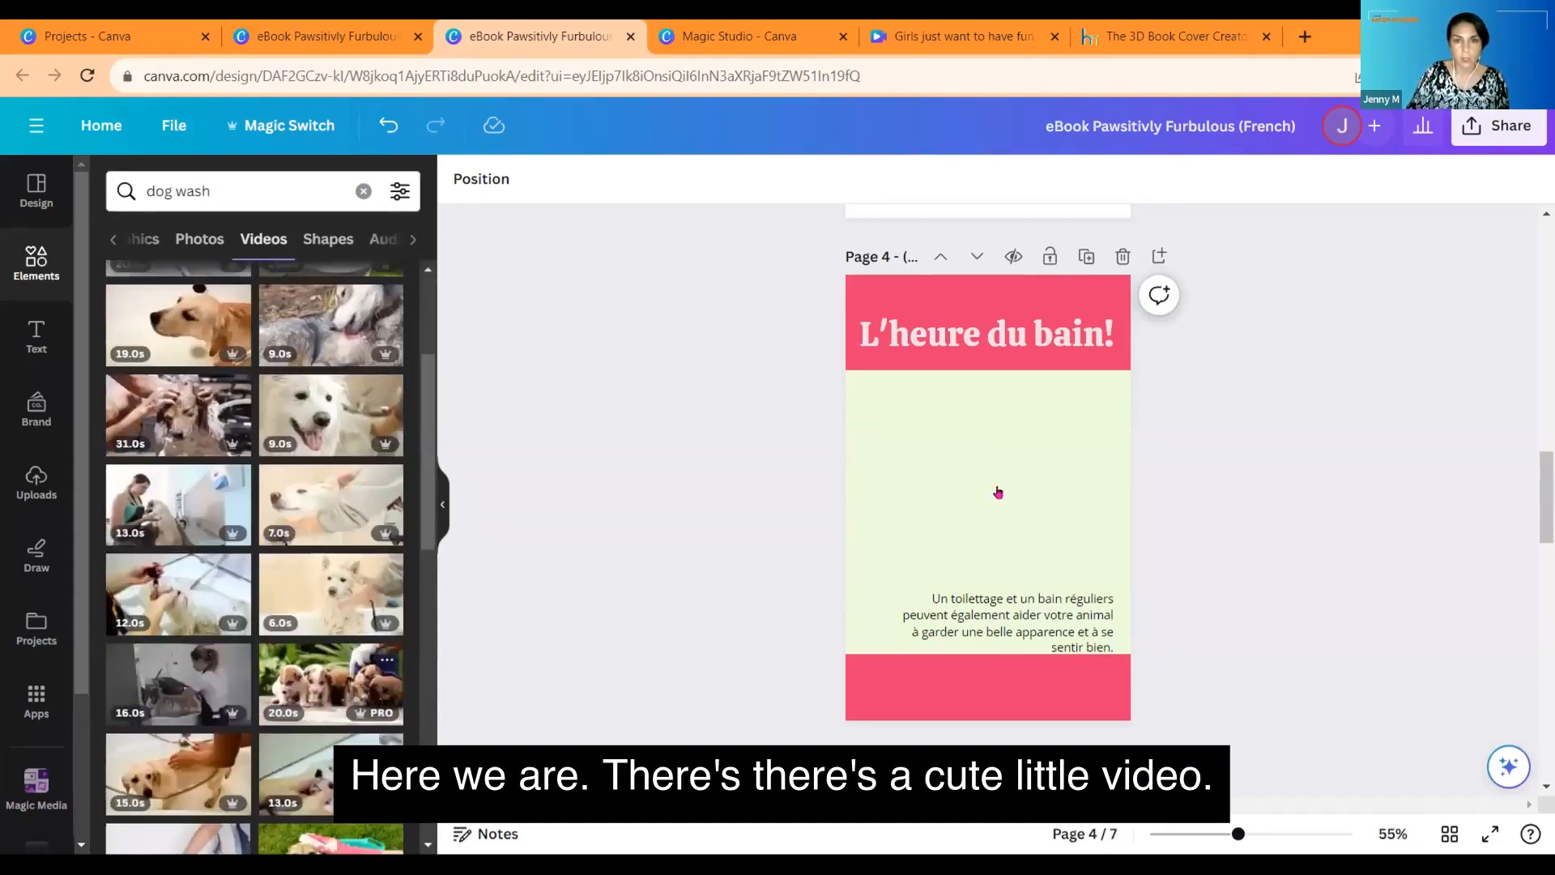
pyautogui.moveTo(998, 492)
pyautogui.mouseDown()
pyautogui.moveTo(934, 454)
pyautogui.moveTo(1052, 469)
pyautogui.moveTo(1018, 483)
pyautogui.mouseUp()
pyautogui.moveTo(860, 398); pyautogui.dragTo(833, 379)
pyautogui.moveTo(1111, 392); pyautogui.dragTo(1139, 373)
pyautogui.click(1344, 430)
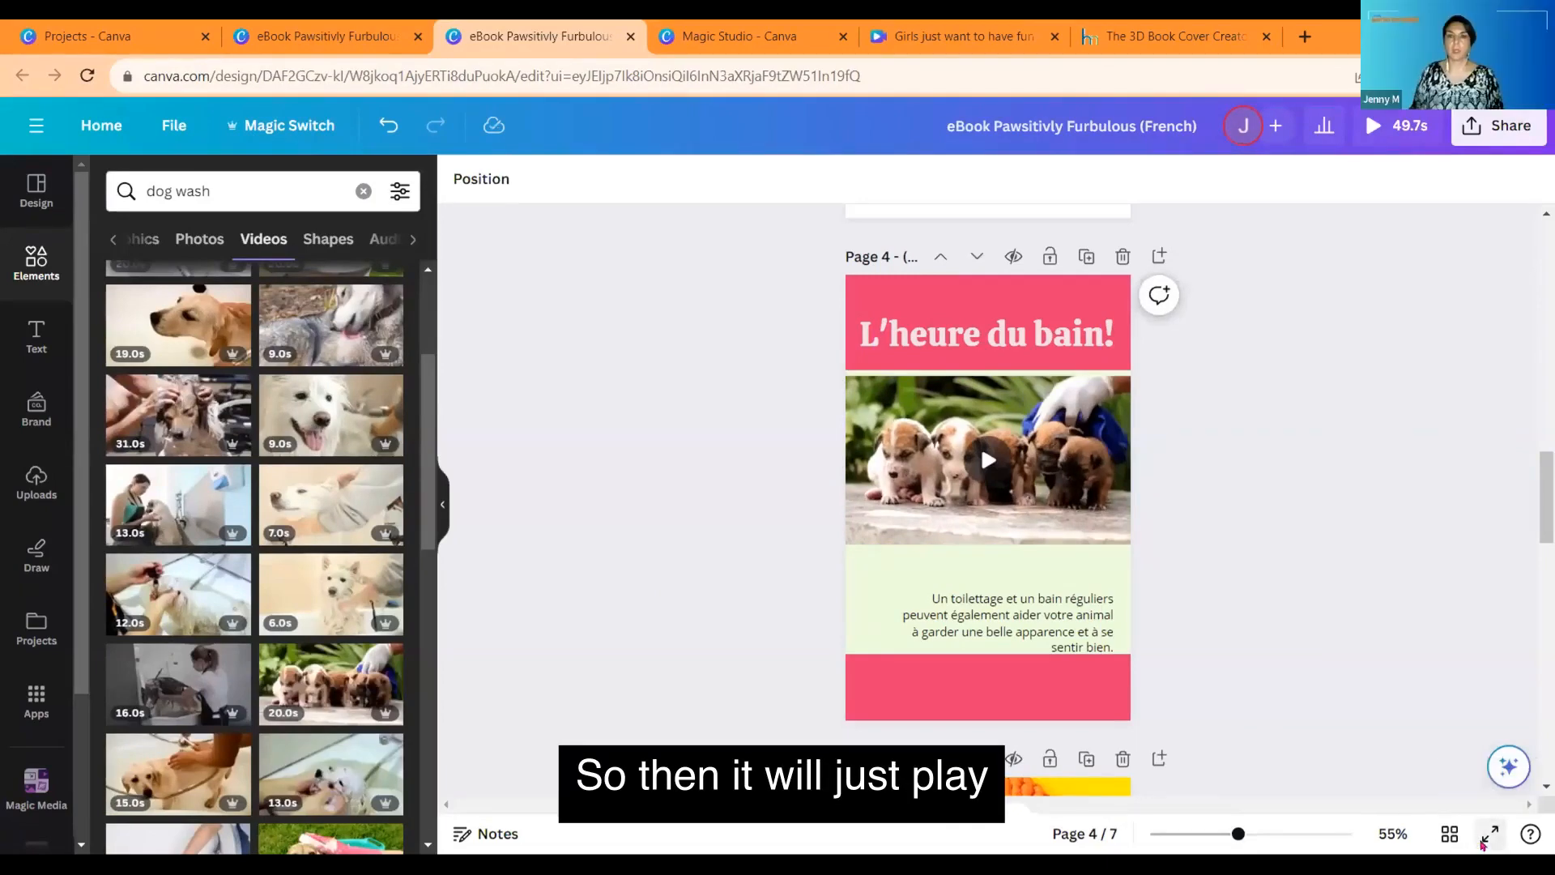
# Step: Preview the French eBook full screen, close the preview and play the puppies video on page 4
pyautogui.click(1488, 836)
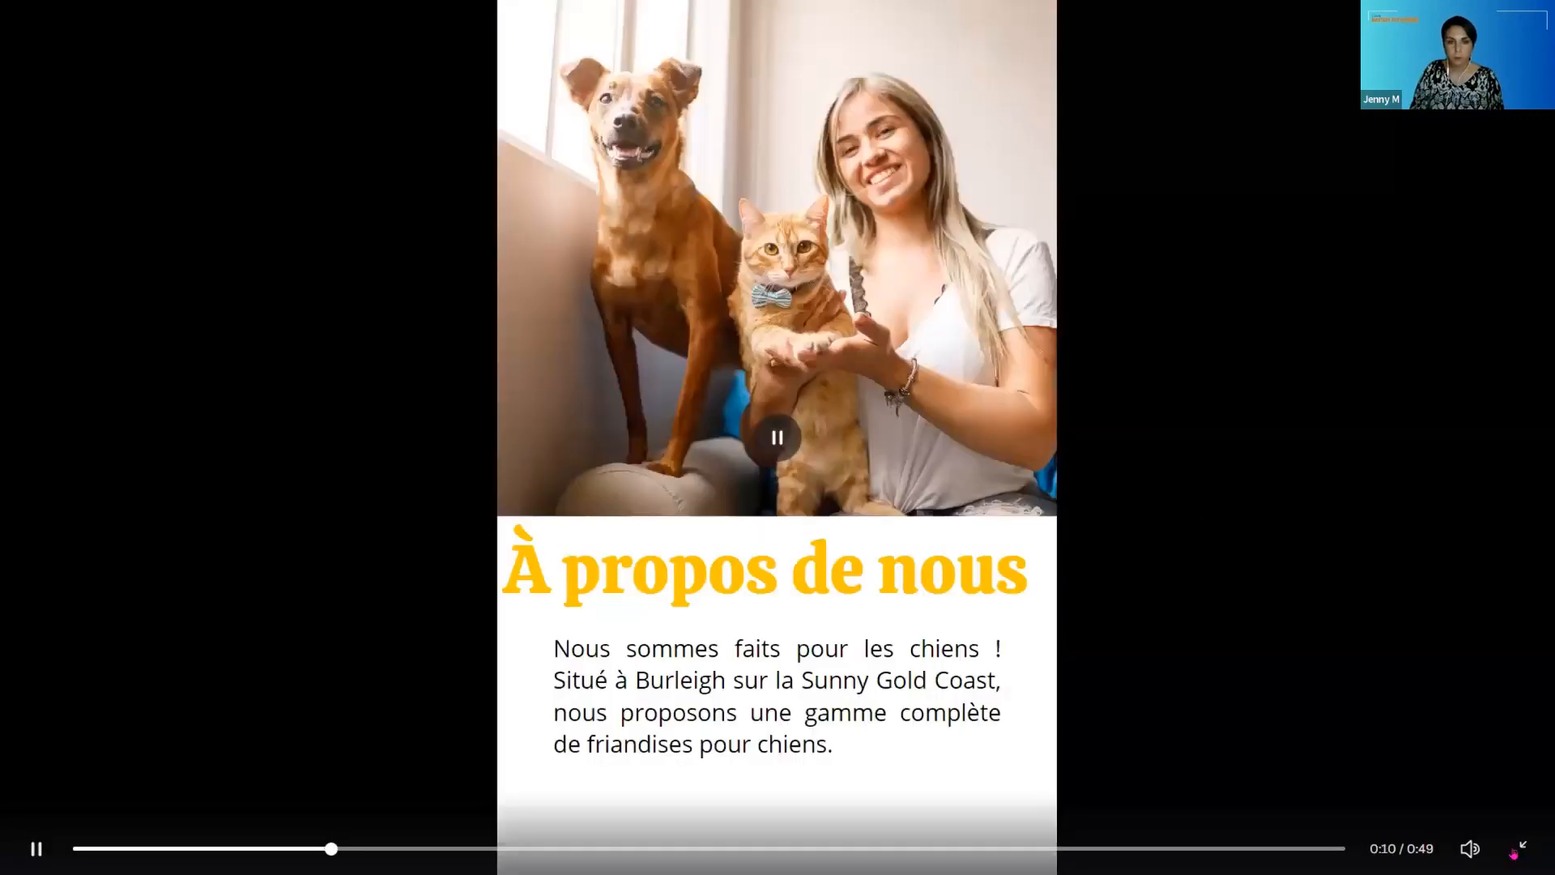
pyautogui.click(1518, 849)
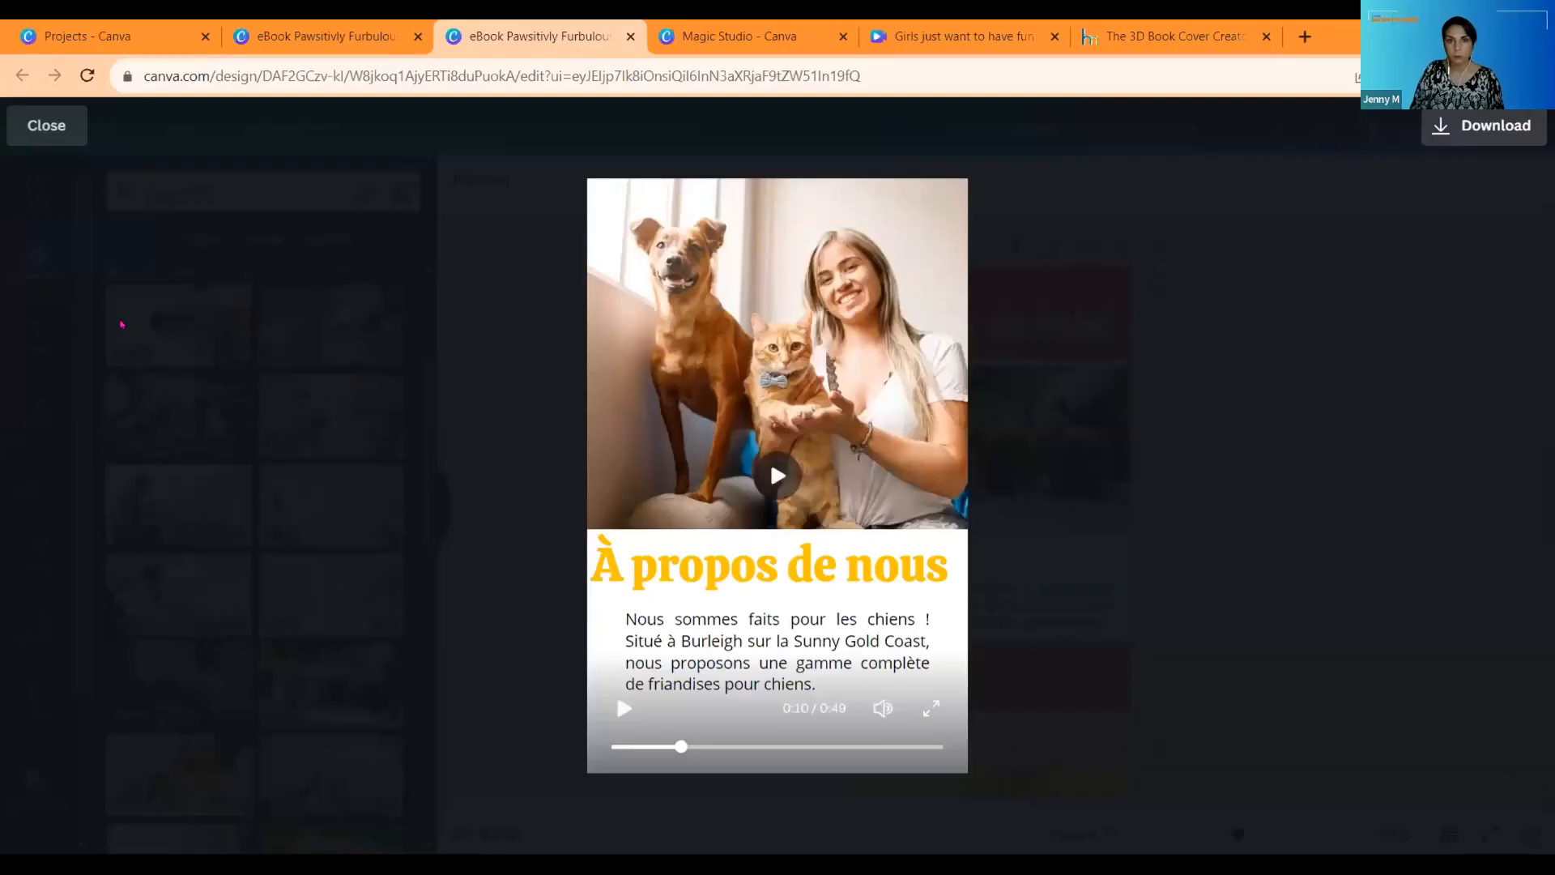
pyautogui.click(36, 130)
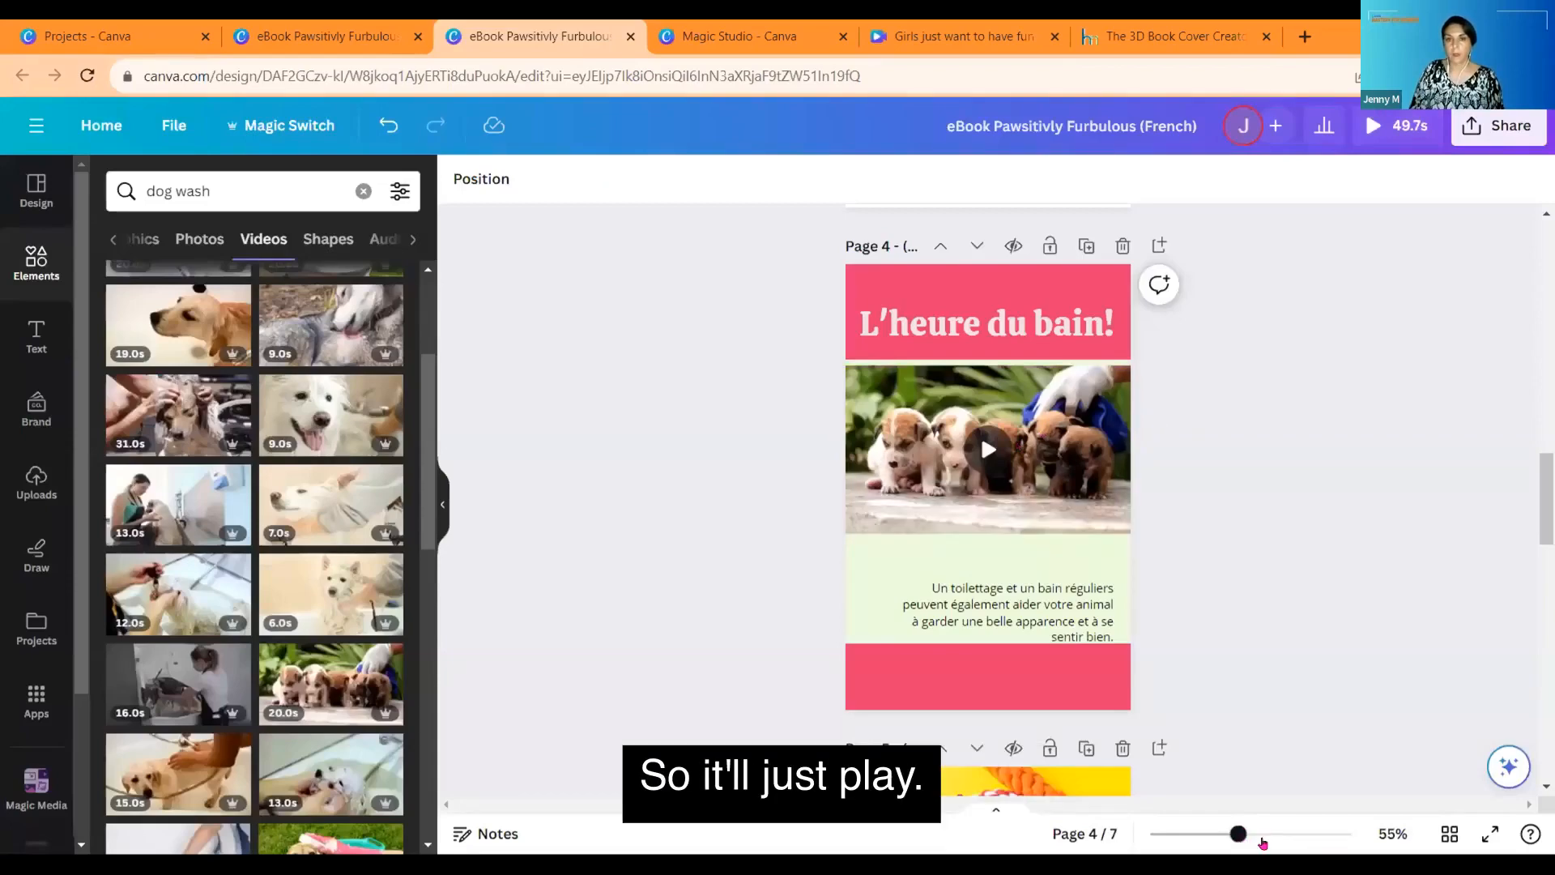
pyautogui.scroll(3, 980, 492)
pyautogui.click(975, 425)
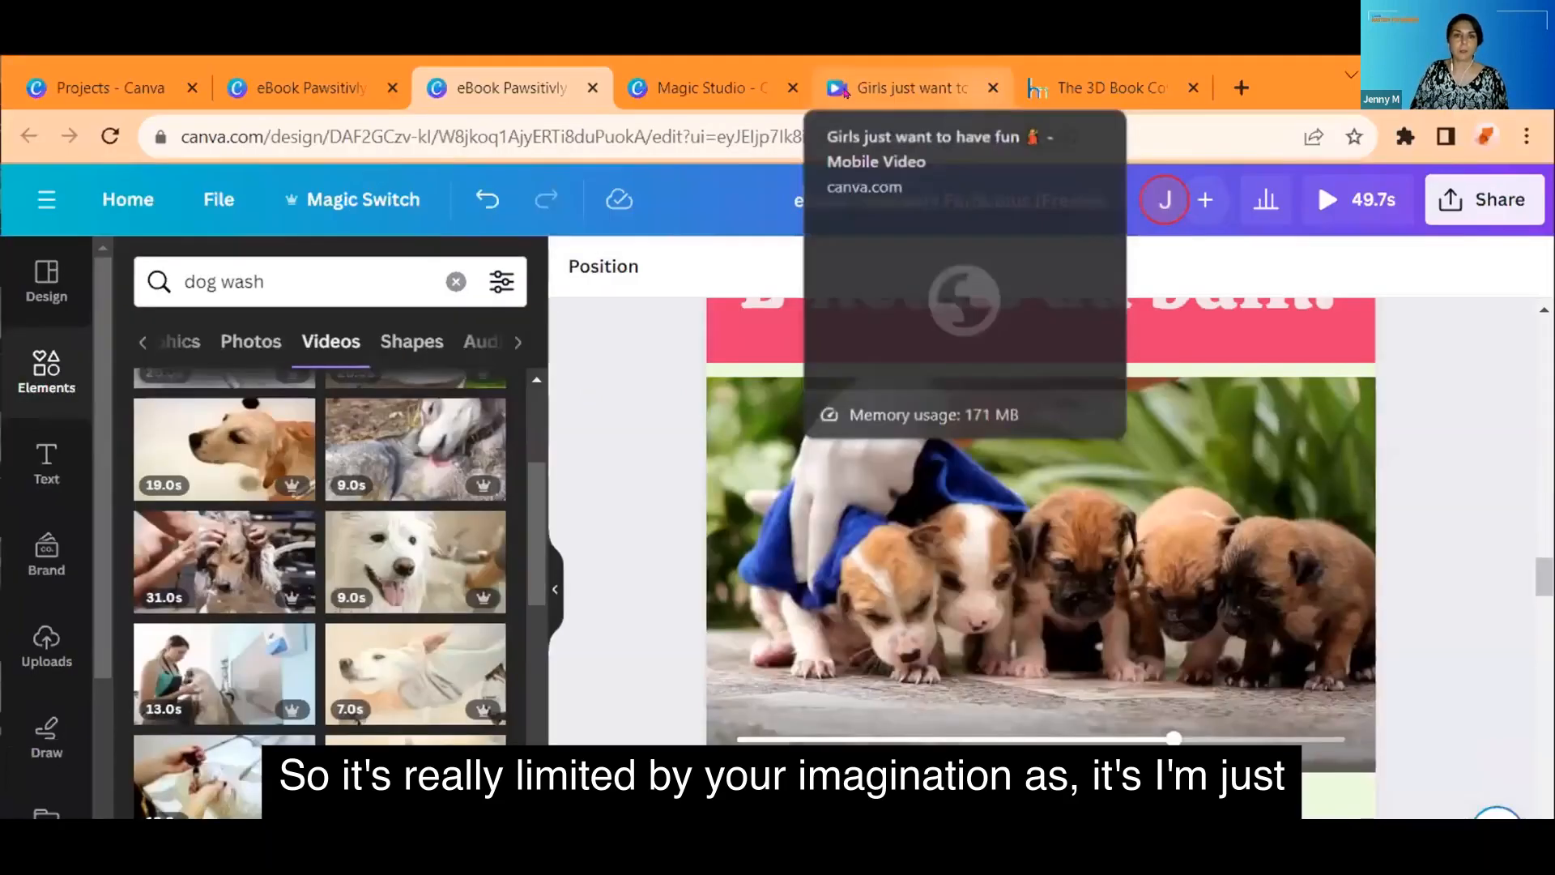
# Step: Close the mobile video and Magic Studio tabs, and open the Pawsitivly Furbulous presentation with the paw prints from the projects list
pyautogui.click(1055, 36)
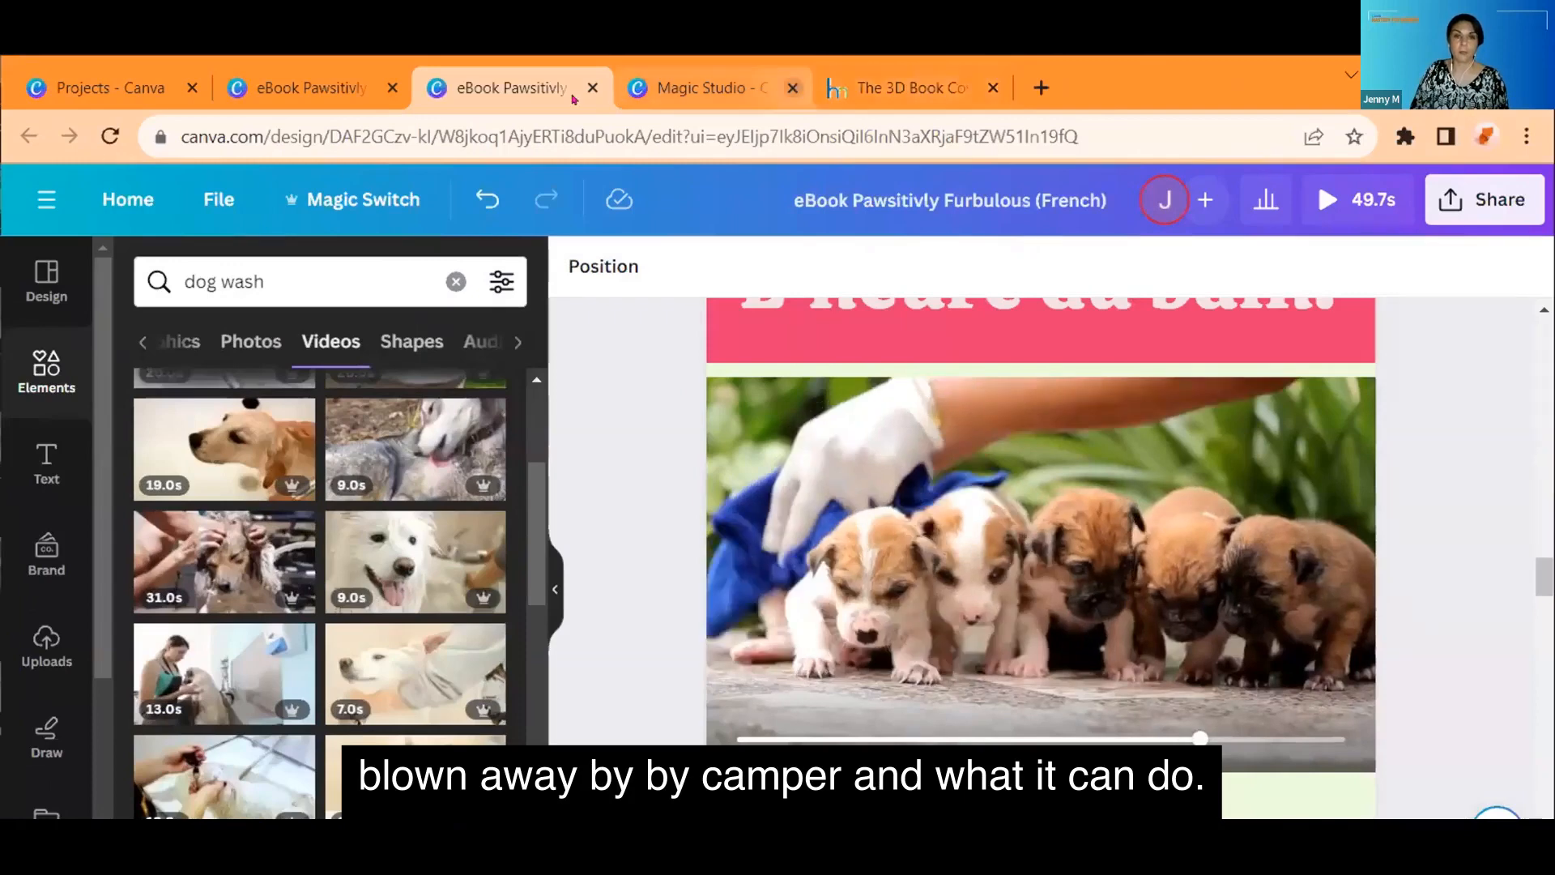
pyautogui.click(795, 89)
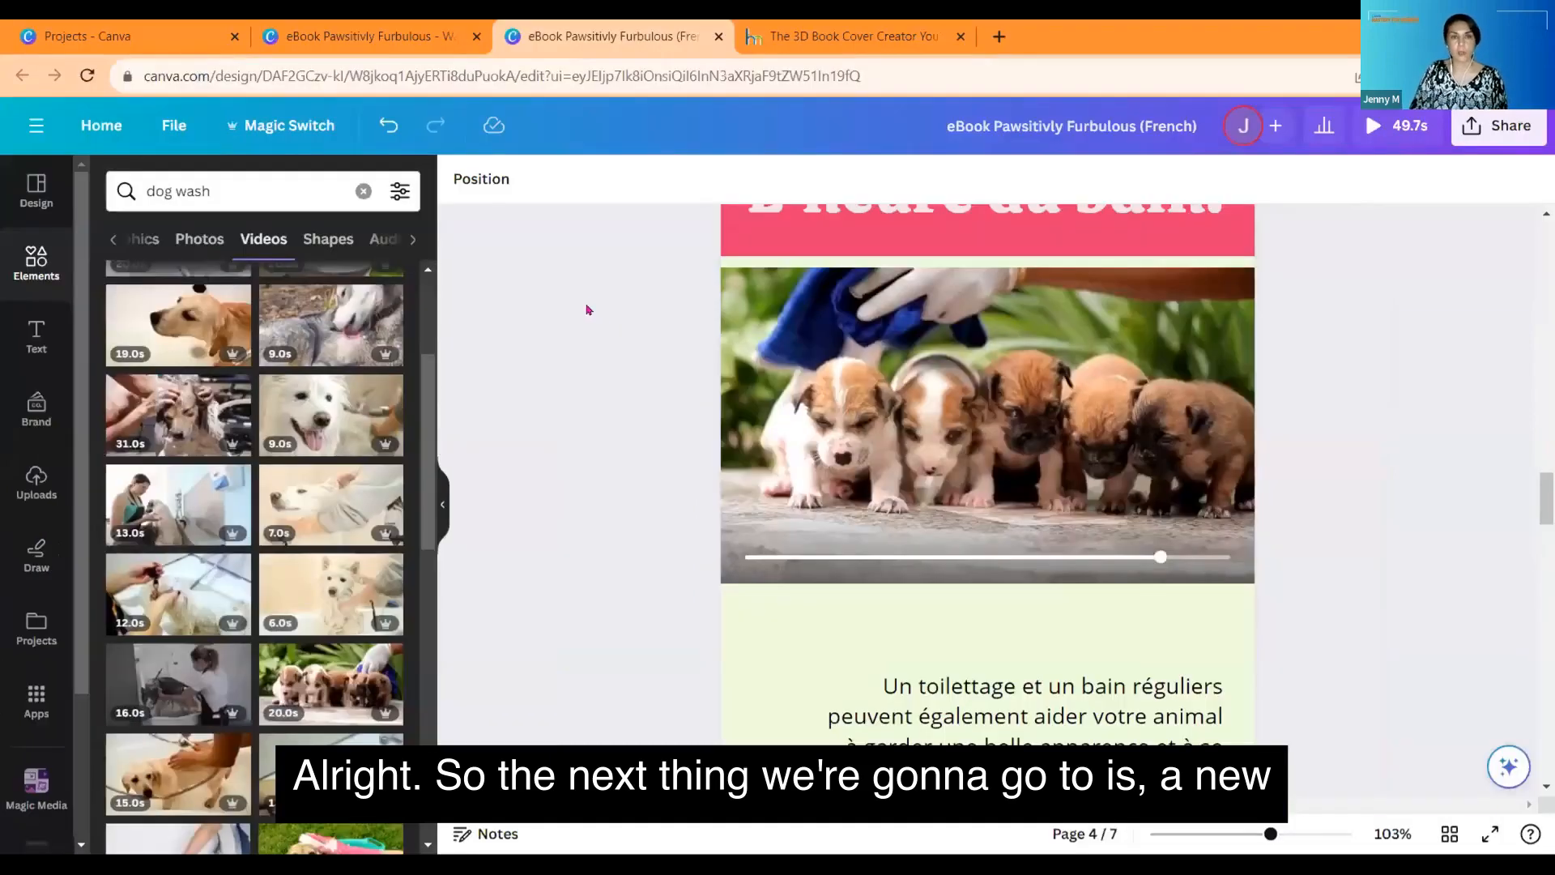
pyautogui.click(117, 51)
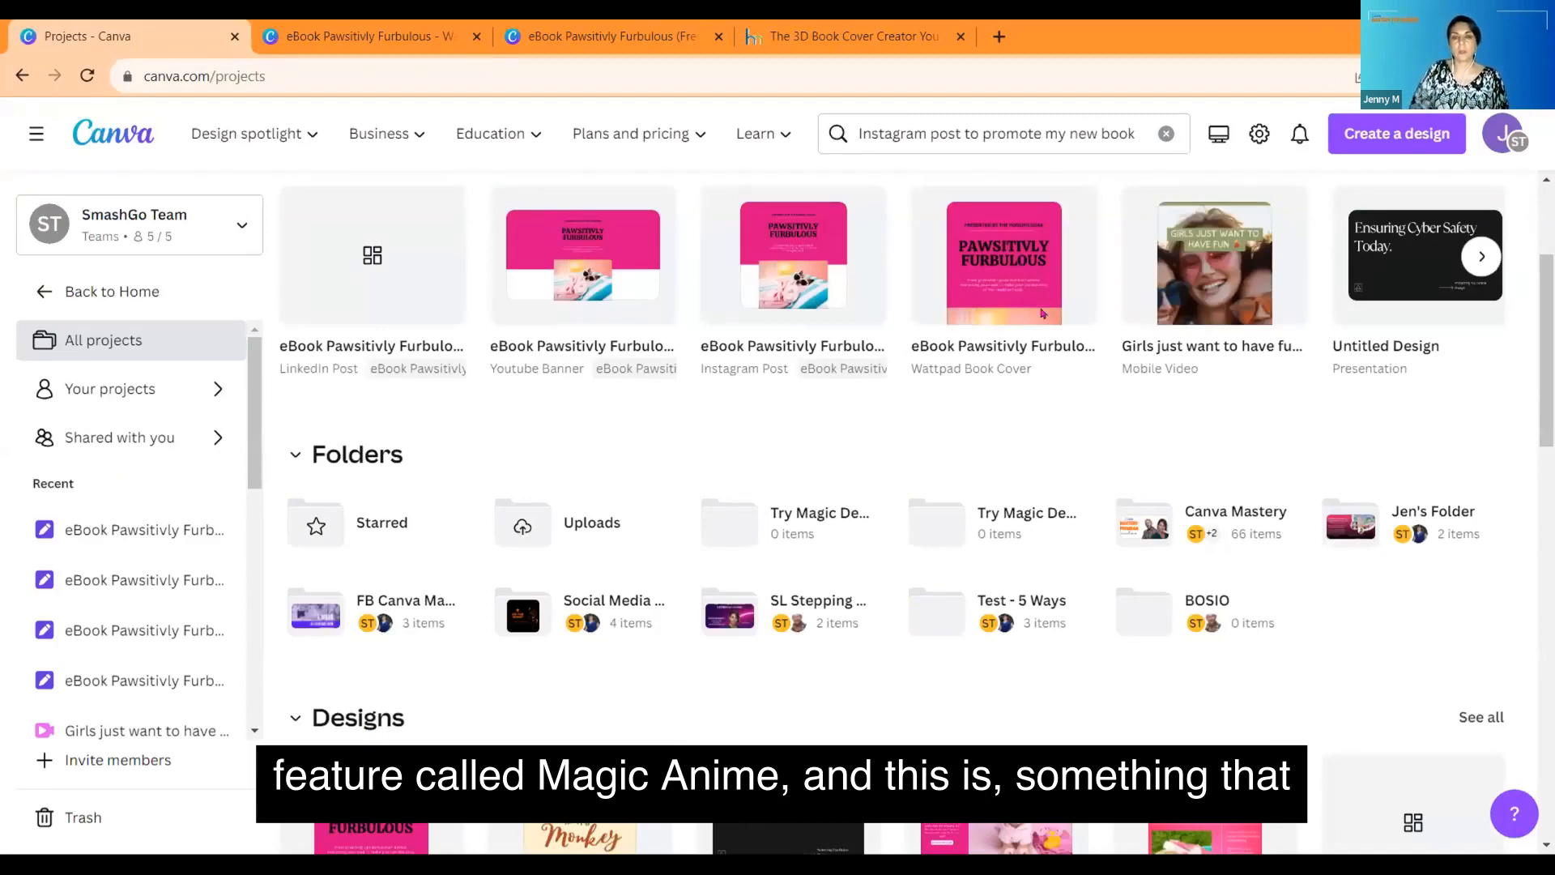
pyautogui.scroll(-6, 1020, 334)
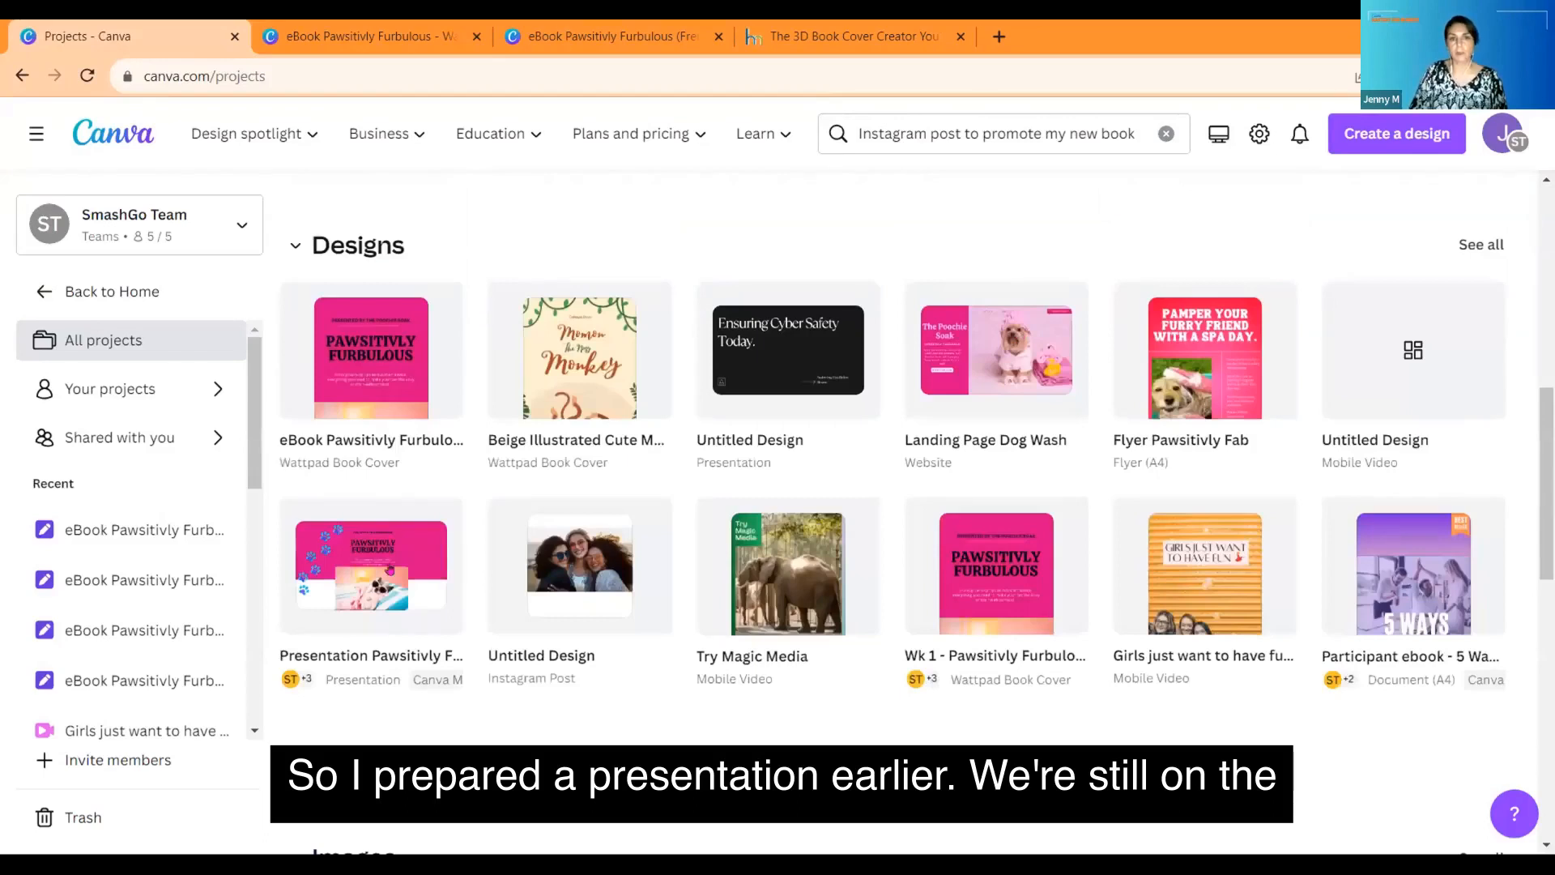
pyautogui.click(392, 569)
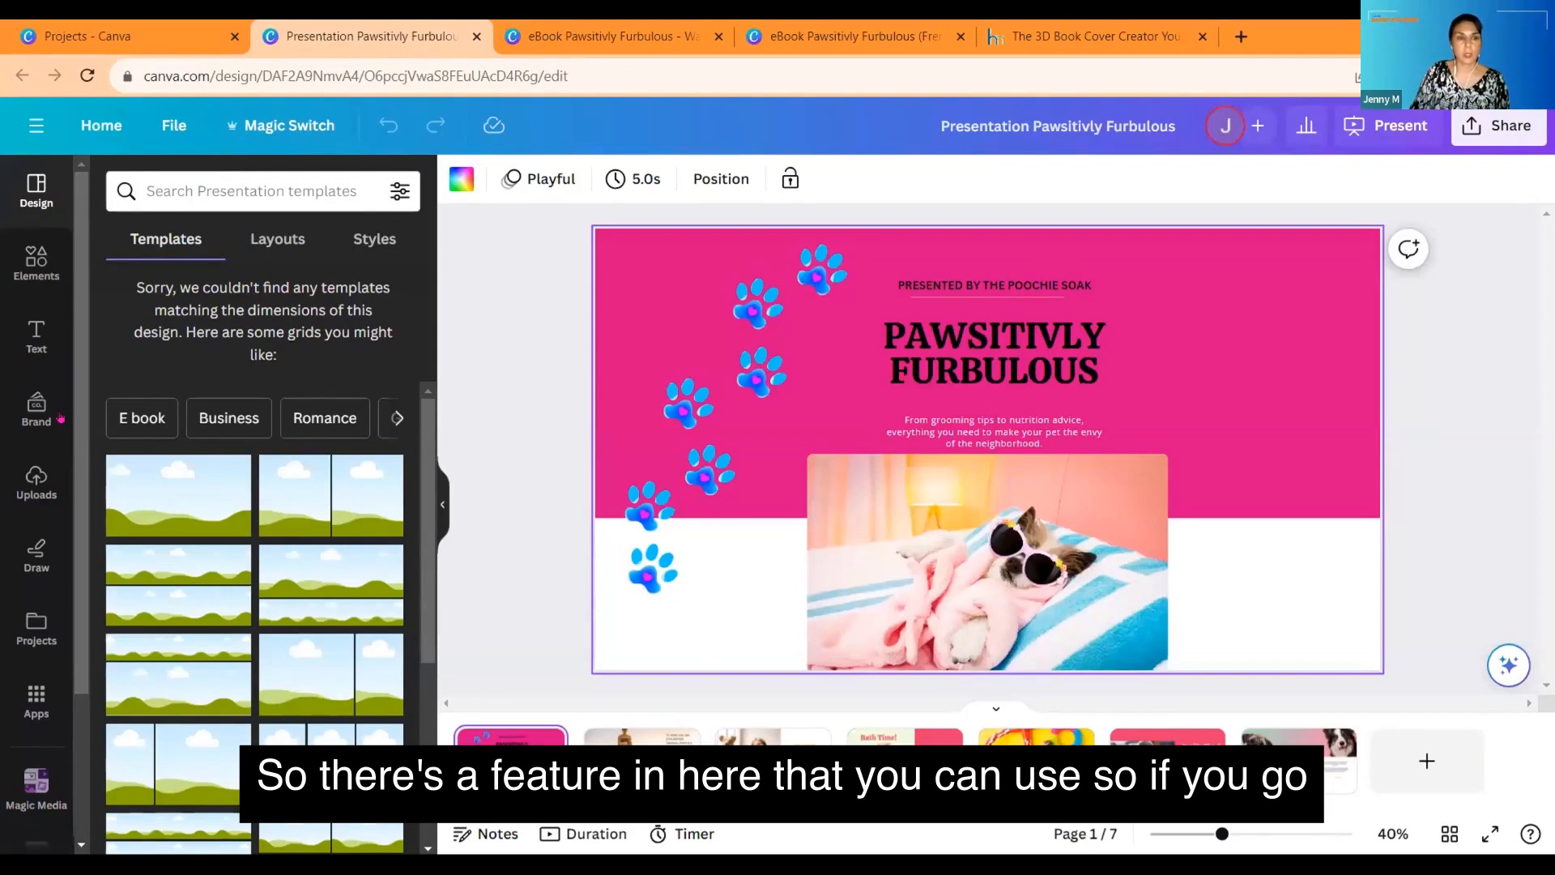
# Step: Search the Canva apps for "magic" and open Magic Morph
pyautogui.scroll(-3, 47, 729)
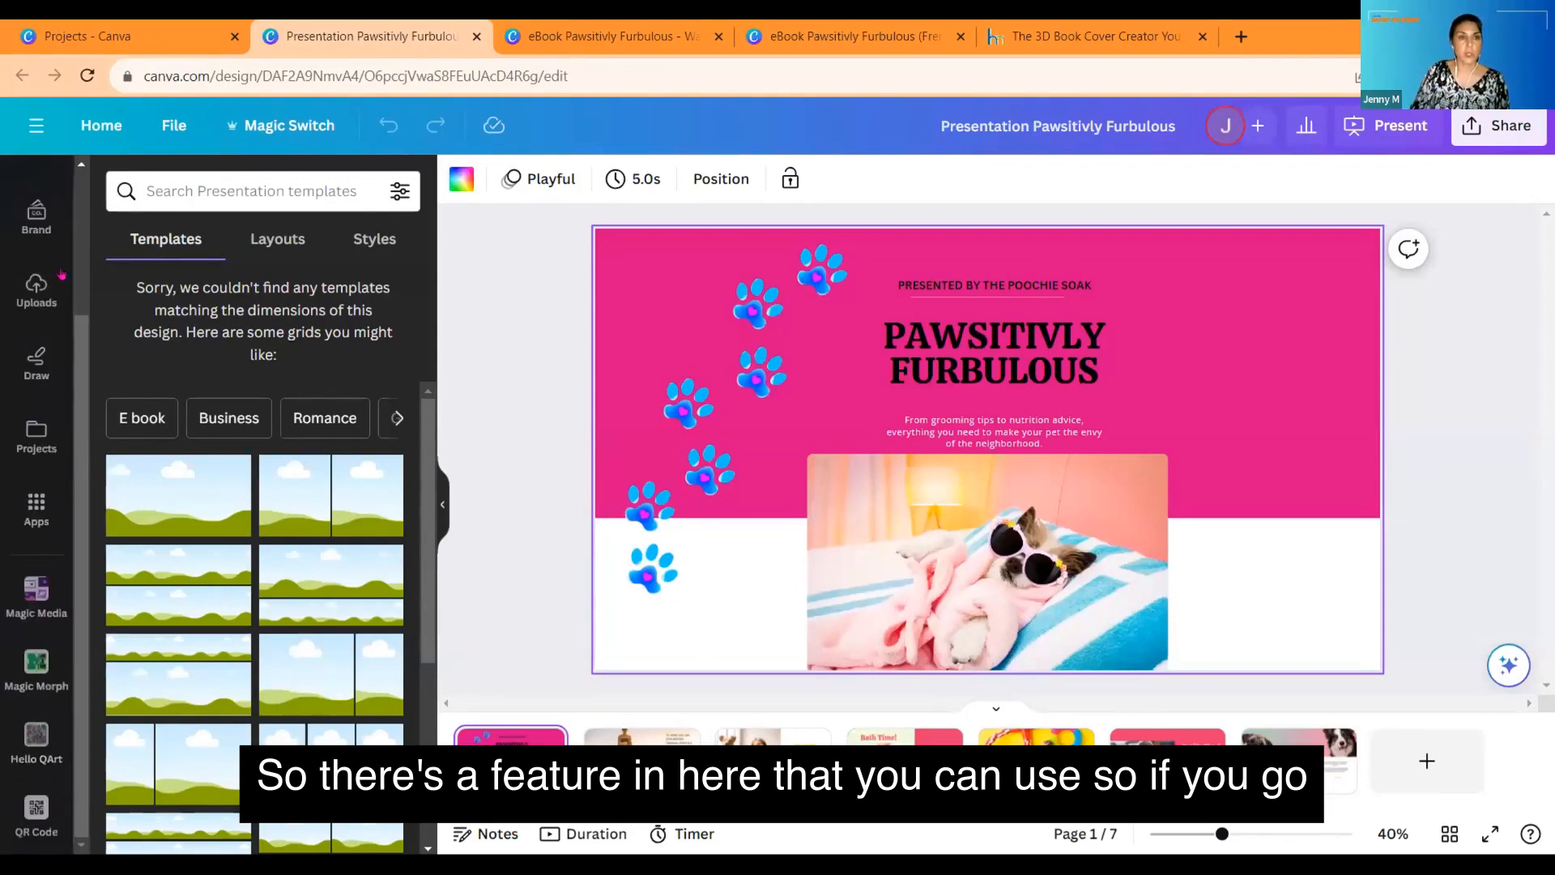
pyautogui.click(47, 501)
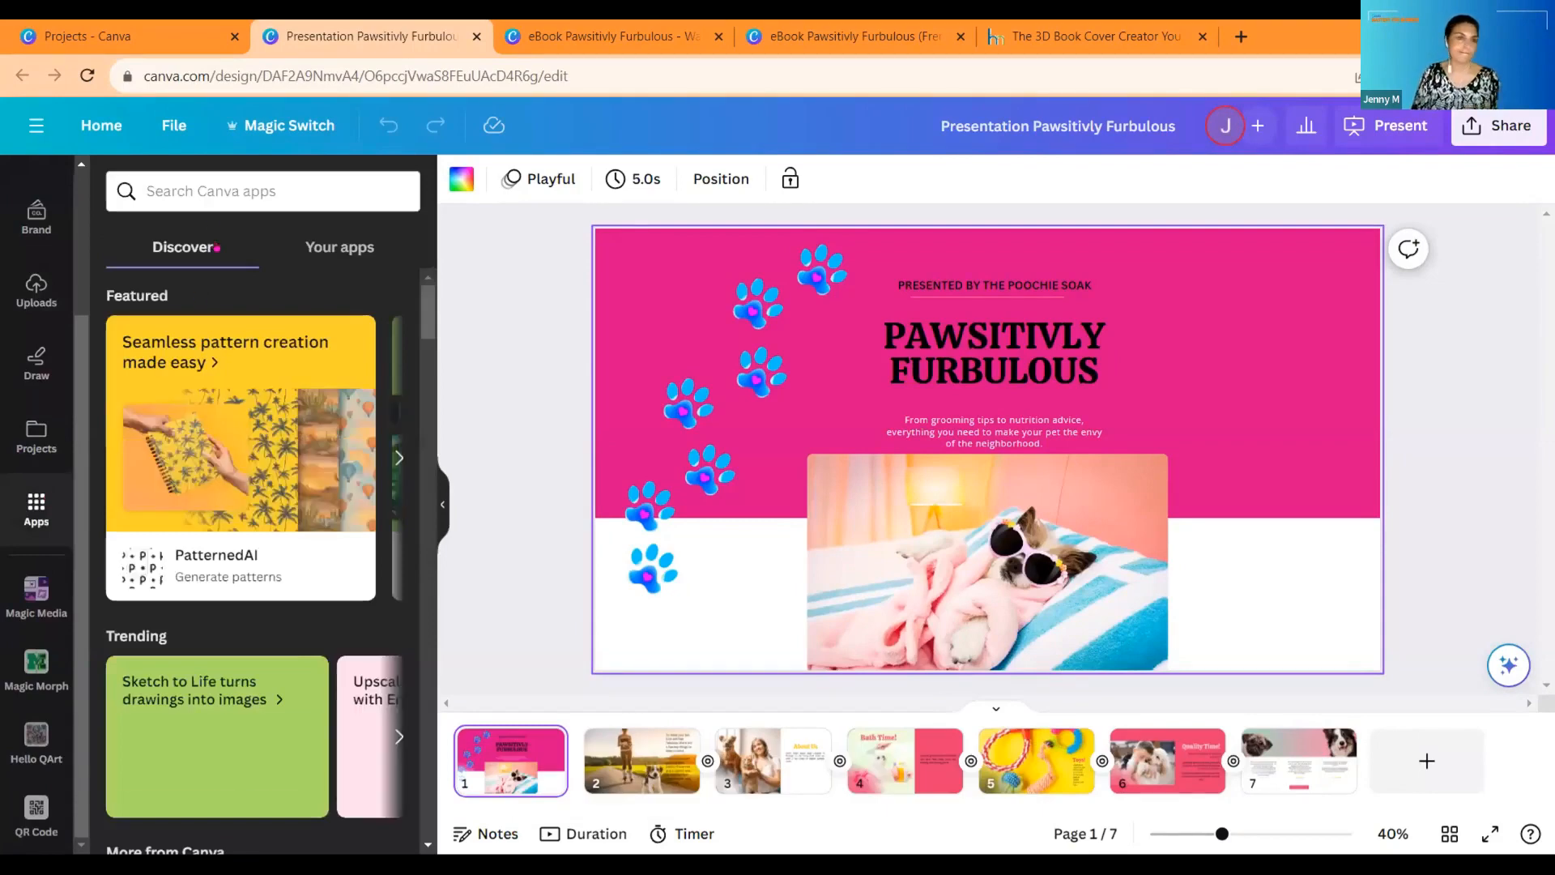
pyautogui.click(203, 190)
pyautogui.write('magi')
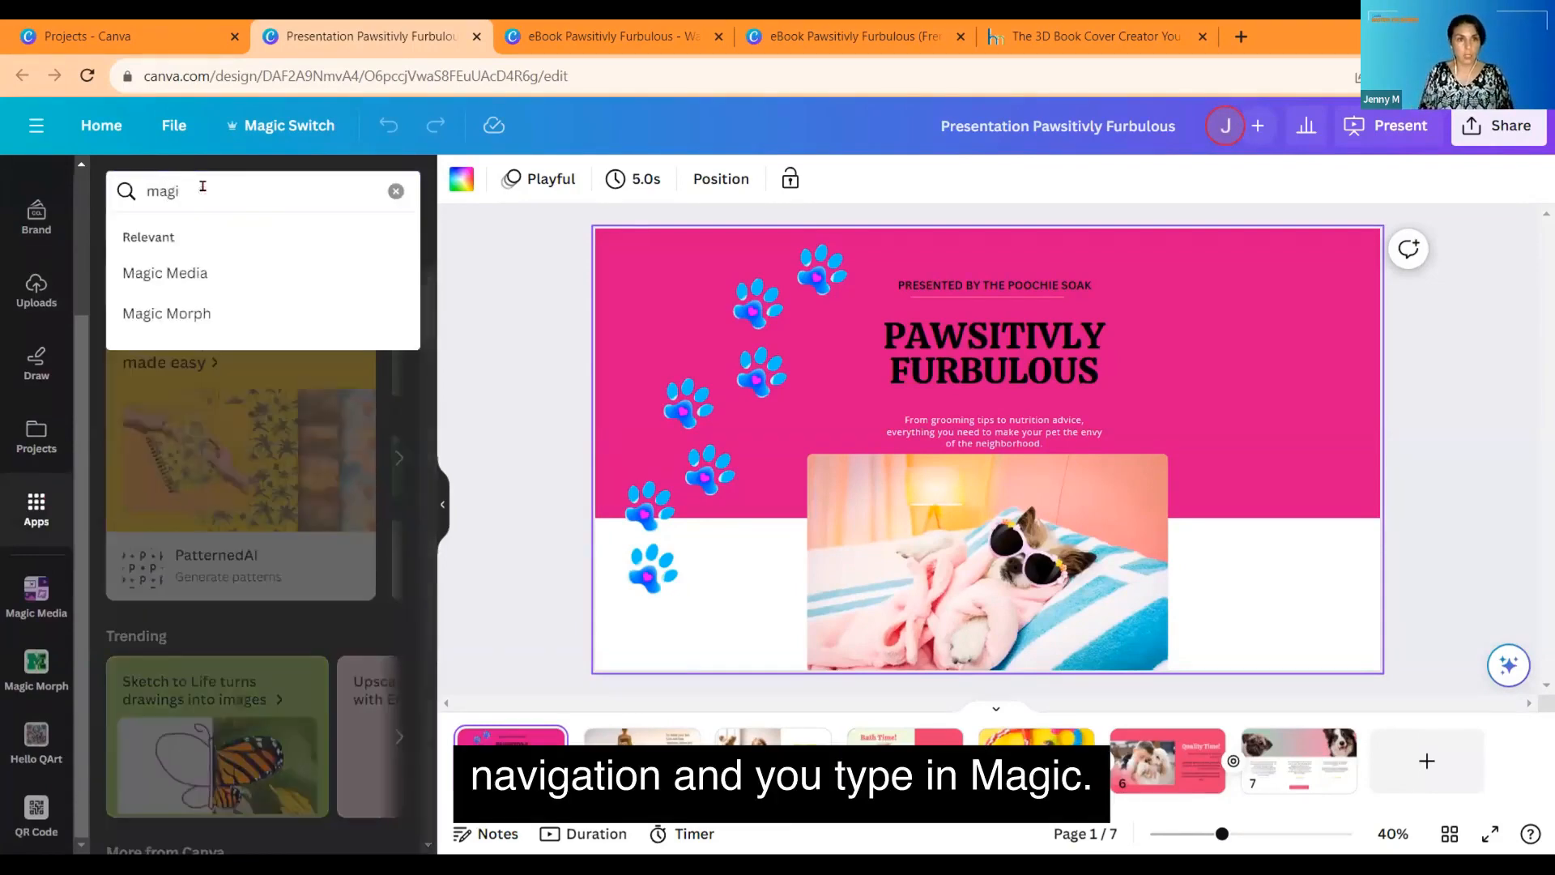
pyautogui.write('c')
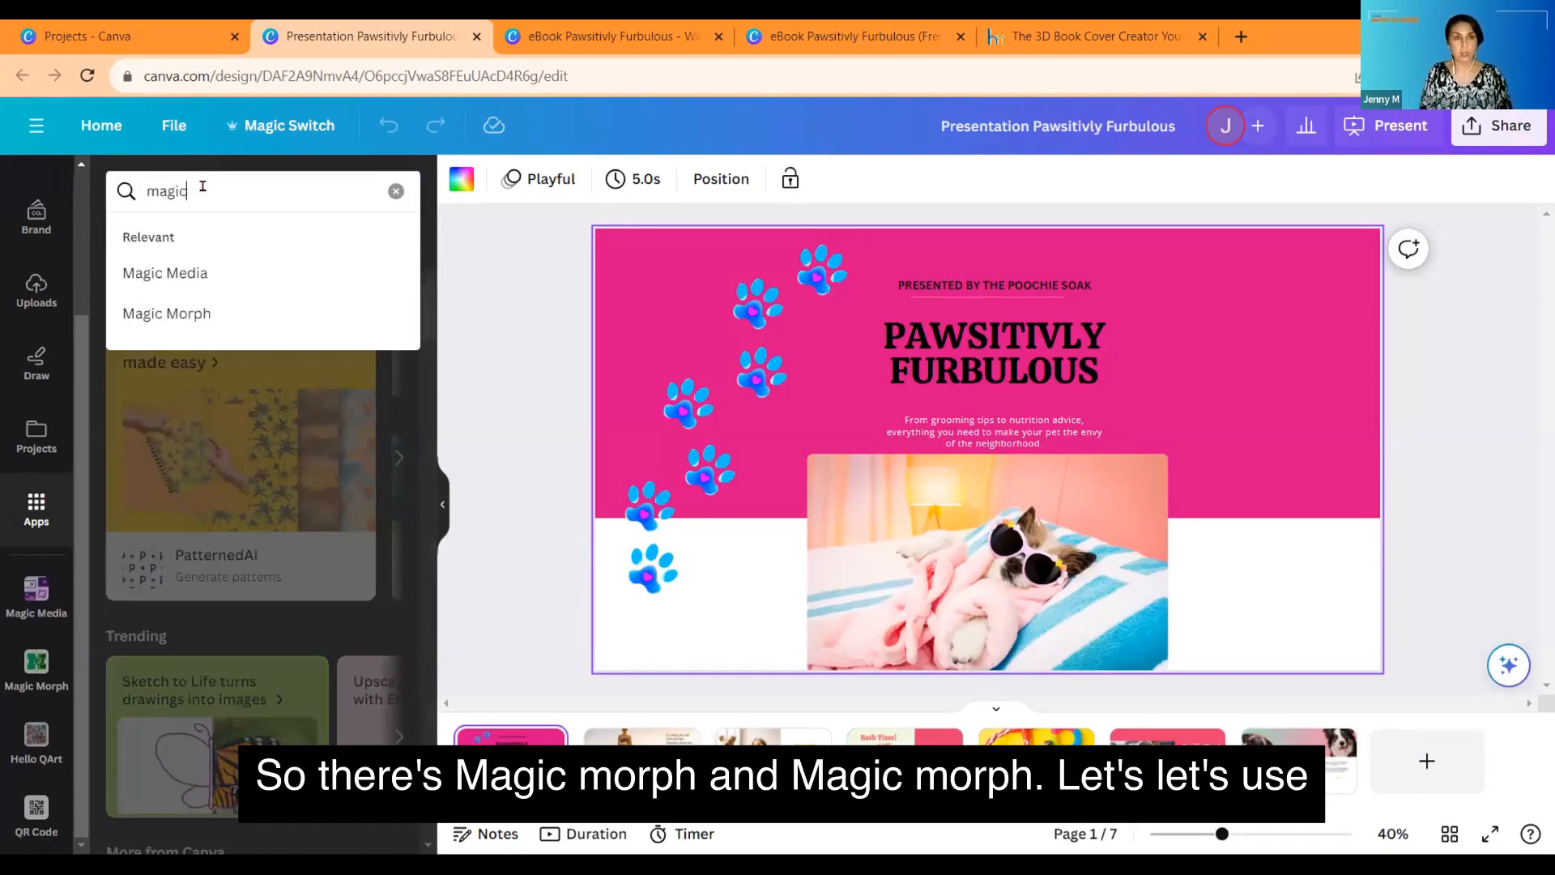
pyautogui.press('Return')
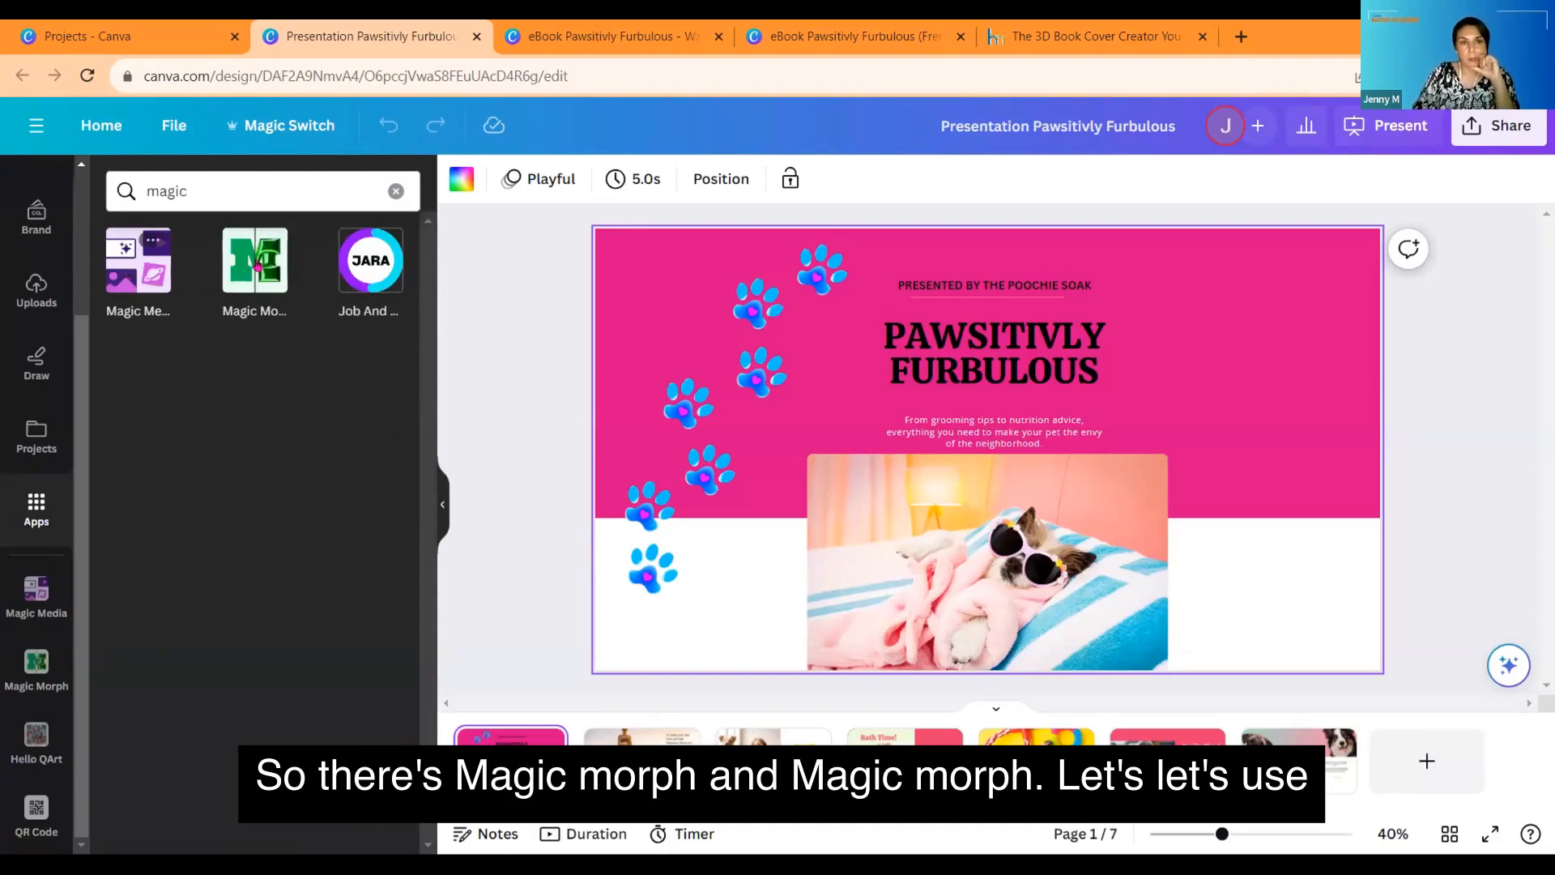
pyautogui.click(240, 313)
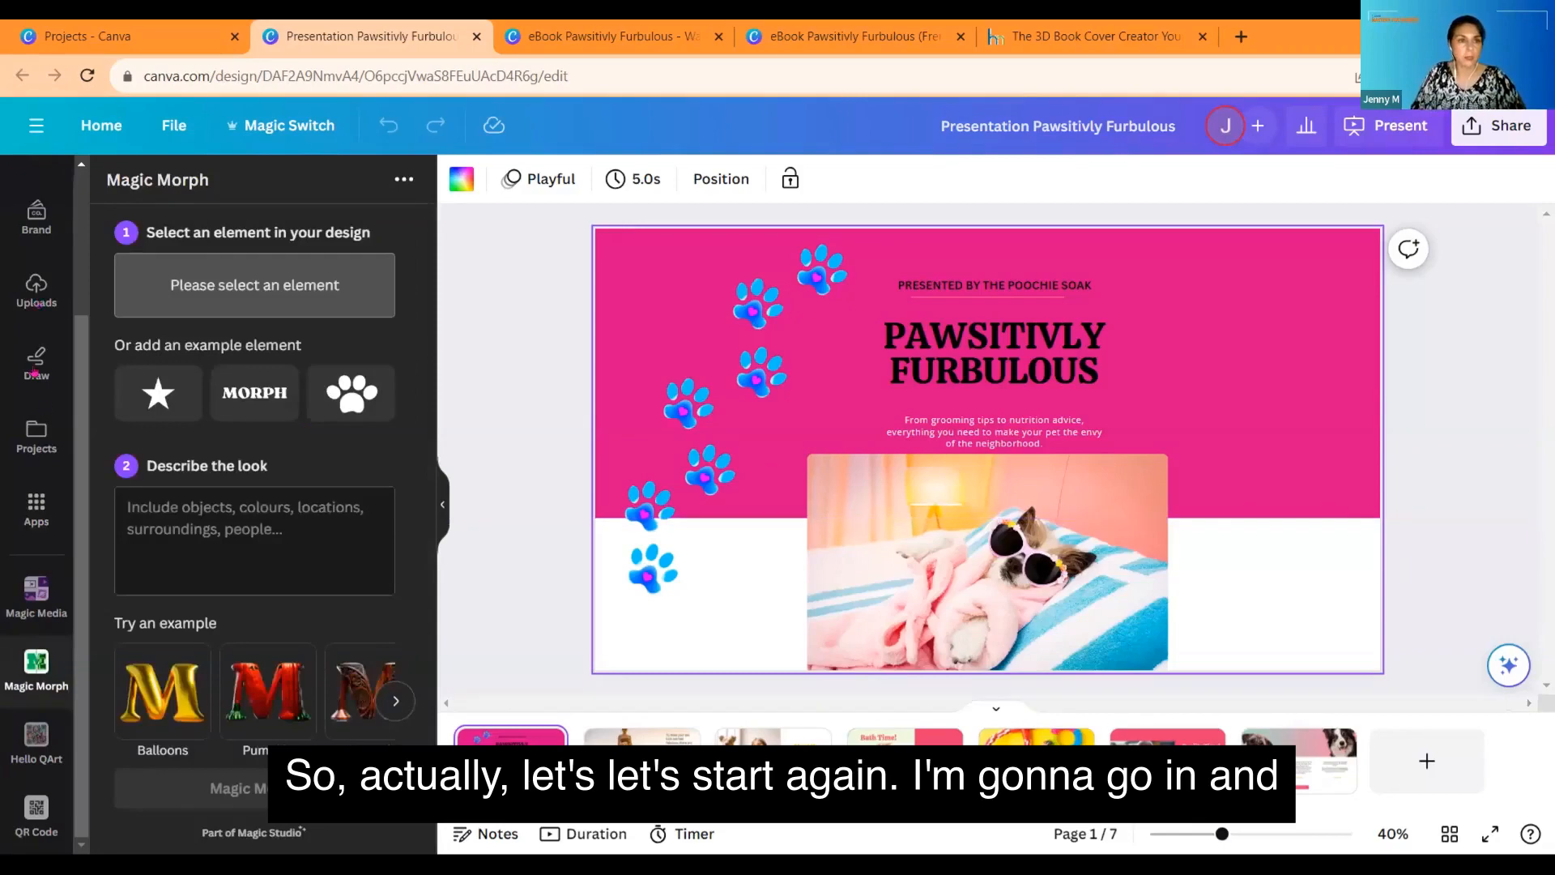
# Step: Leave Magic Morph and search the elements for "paws"
pyautogui.click(24, 488)
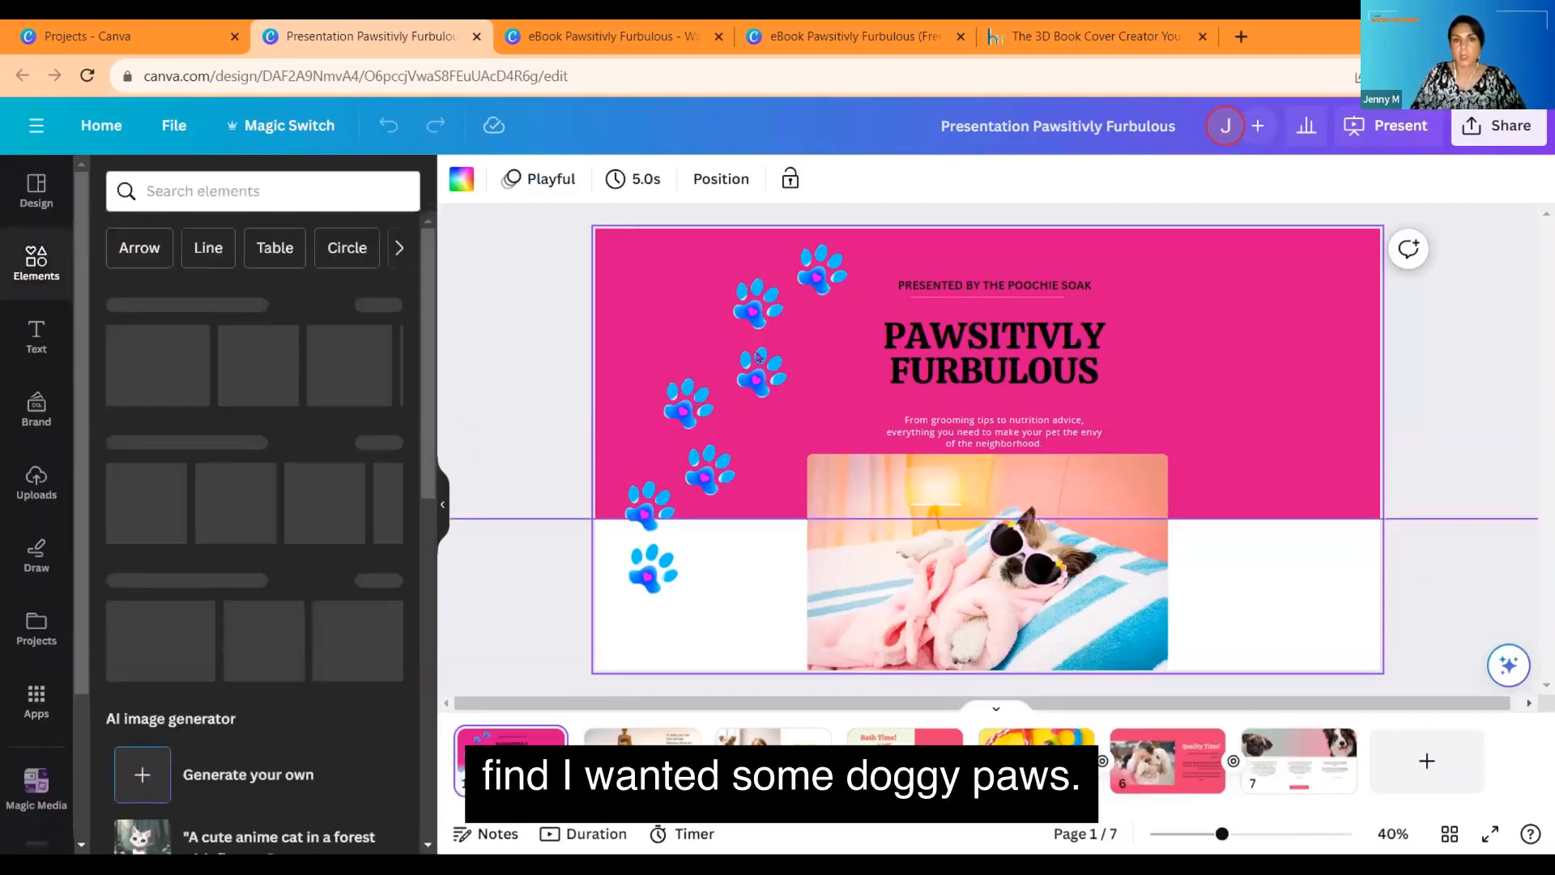
pyautogui.click(273, 191)
pyautogui.write('paws')
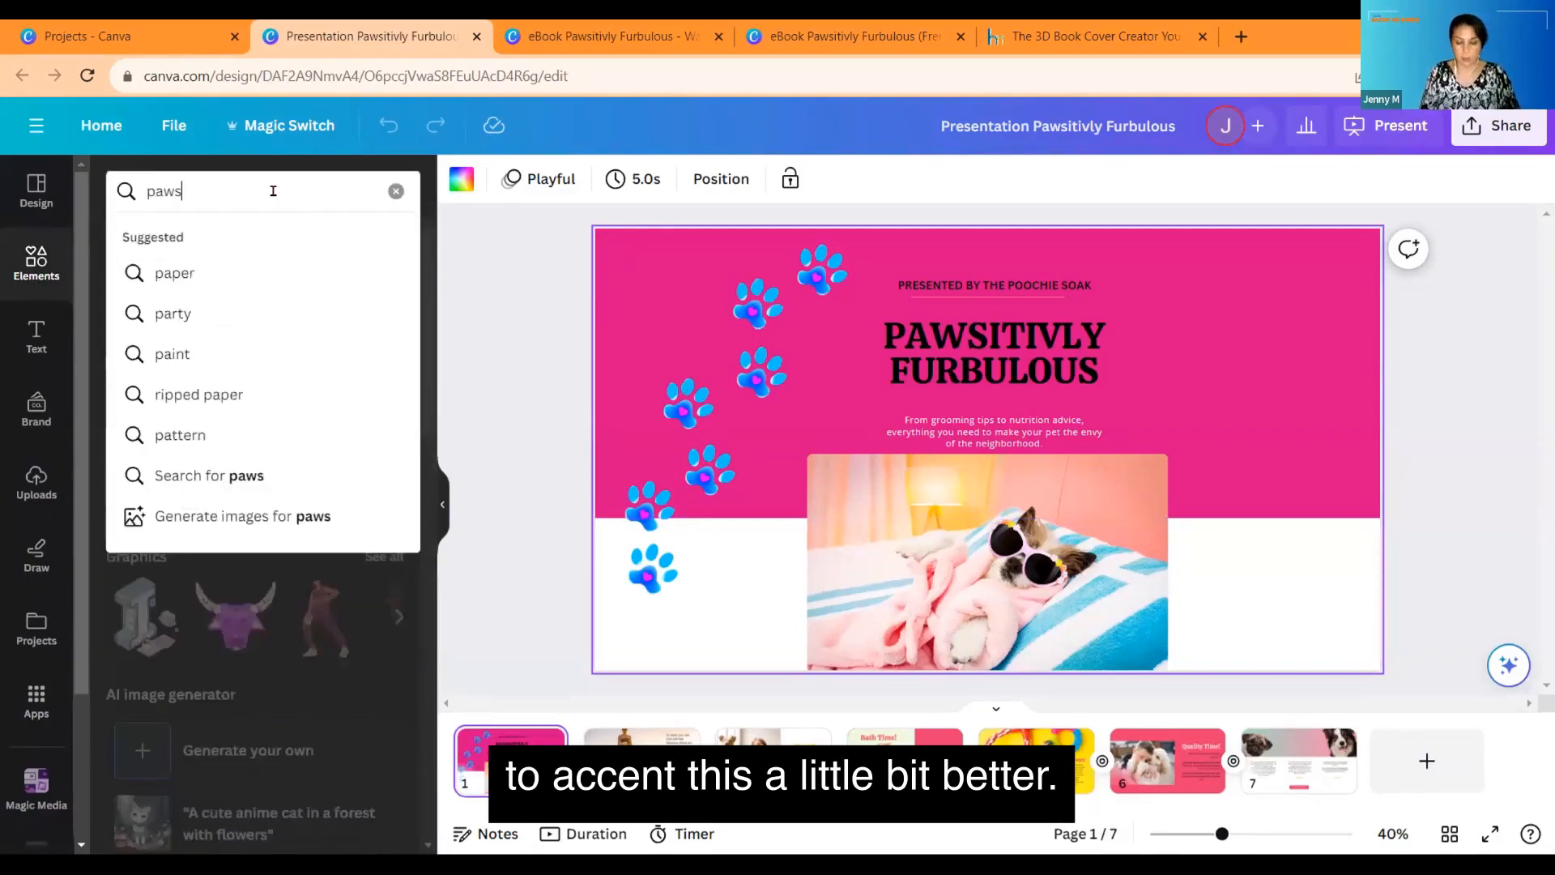
pyautogui.press('Return')
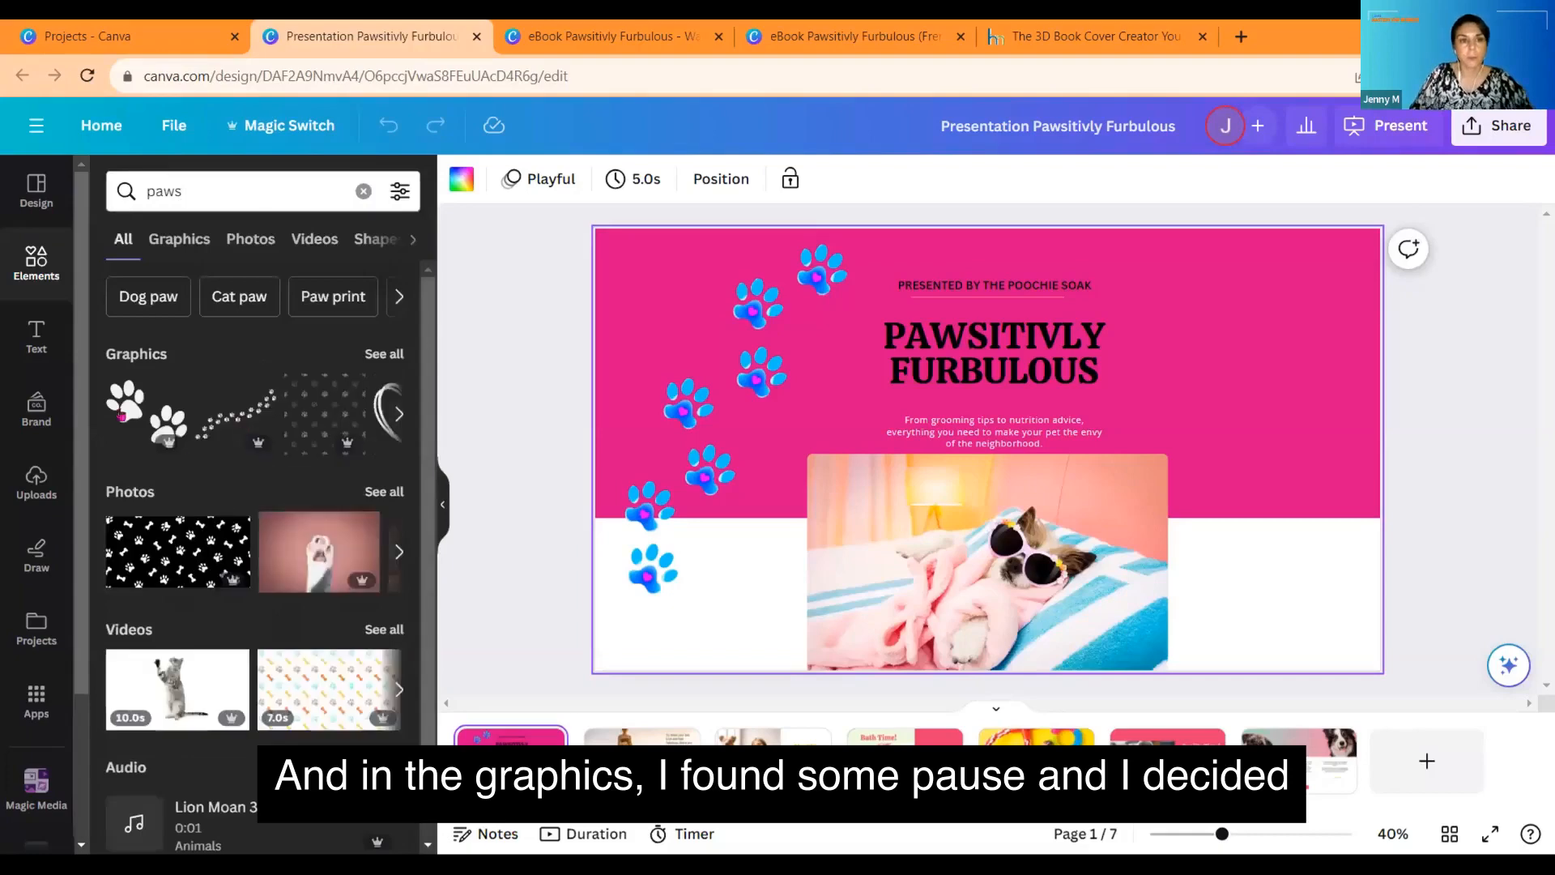
# Step: Show all paw graphics and place the solid black paw print beside the title on page 1
pyautogui.click(392, 354)
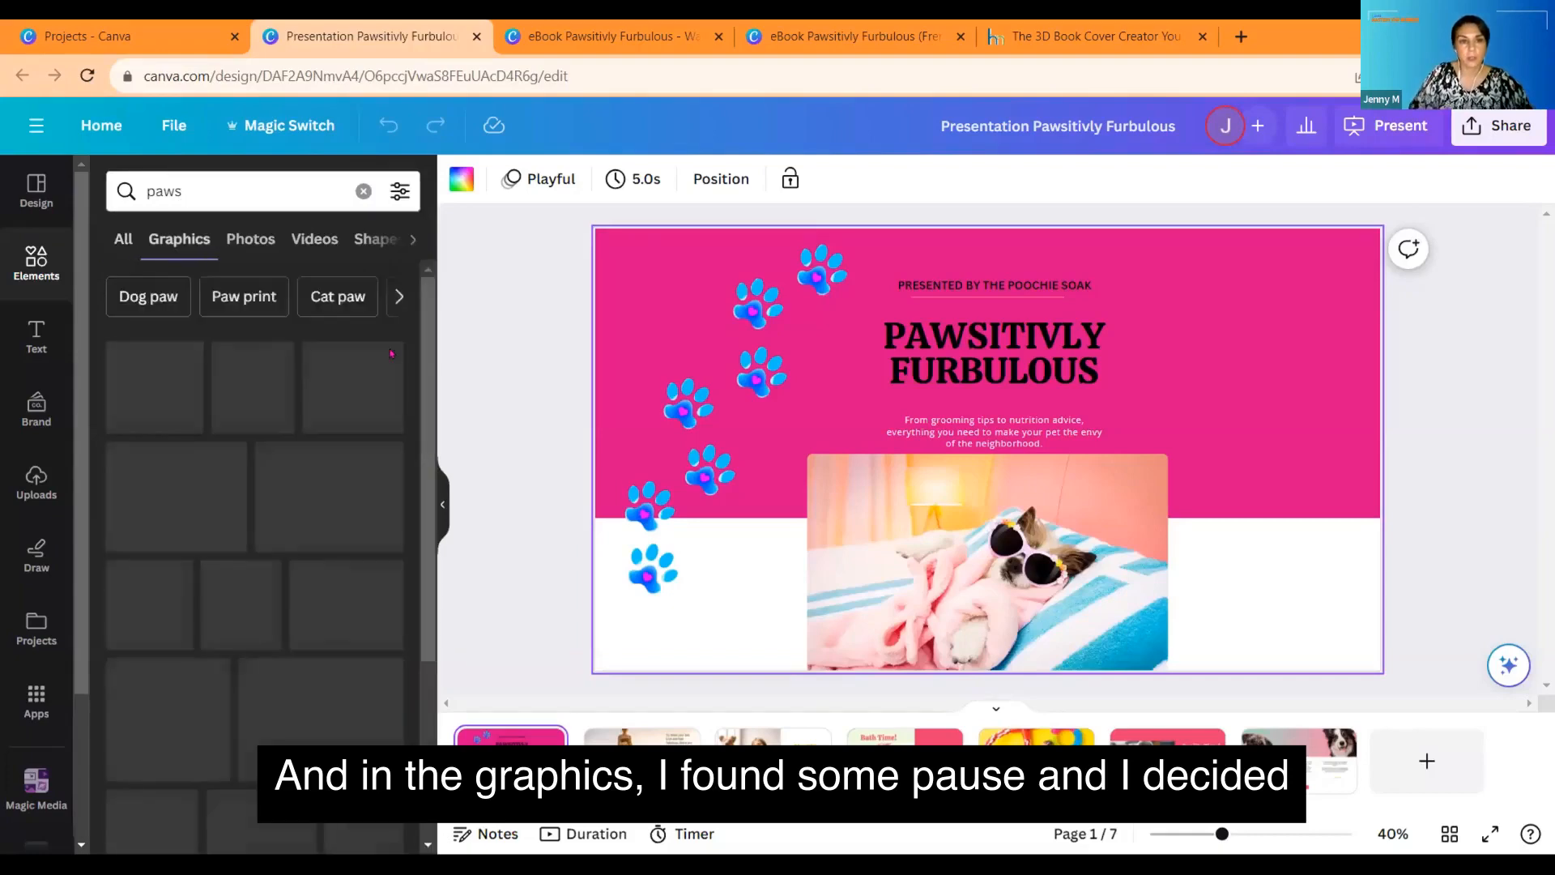
pyautogui.scroll(-1, 394, 405)
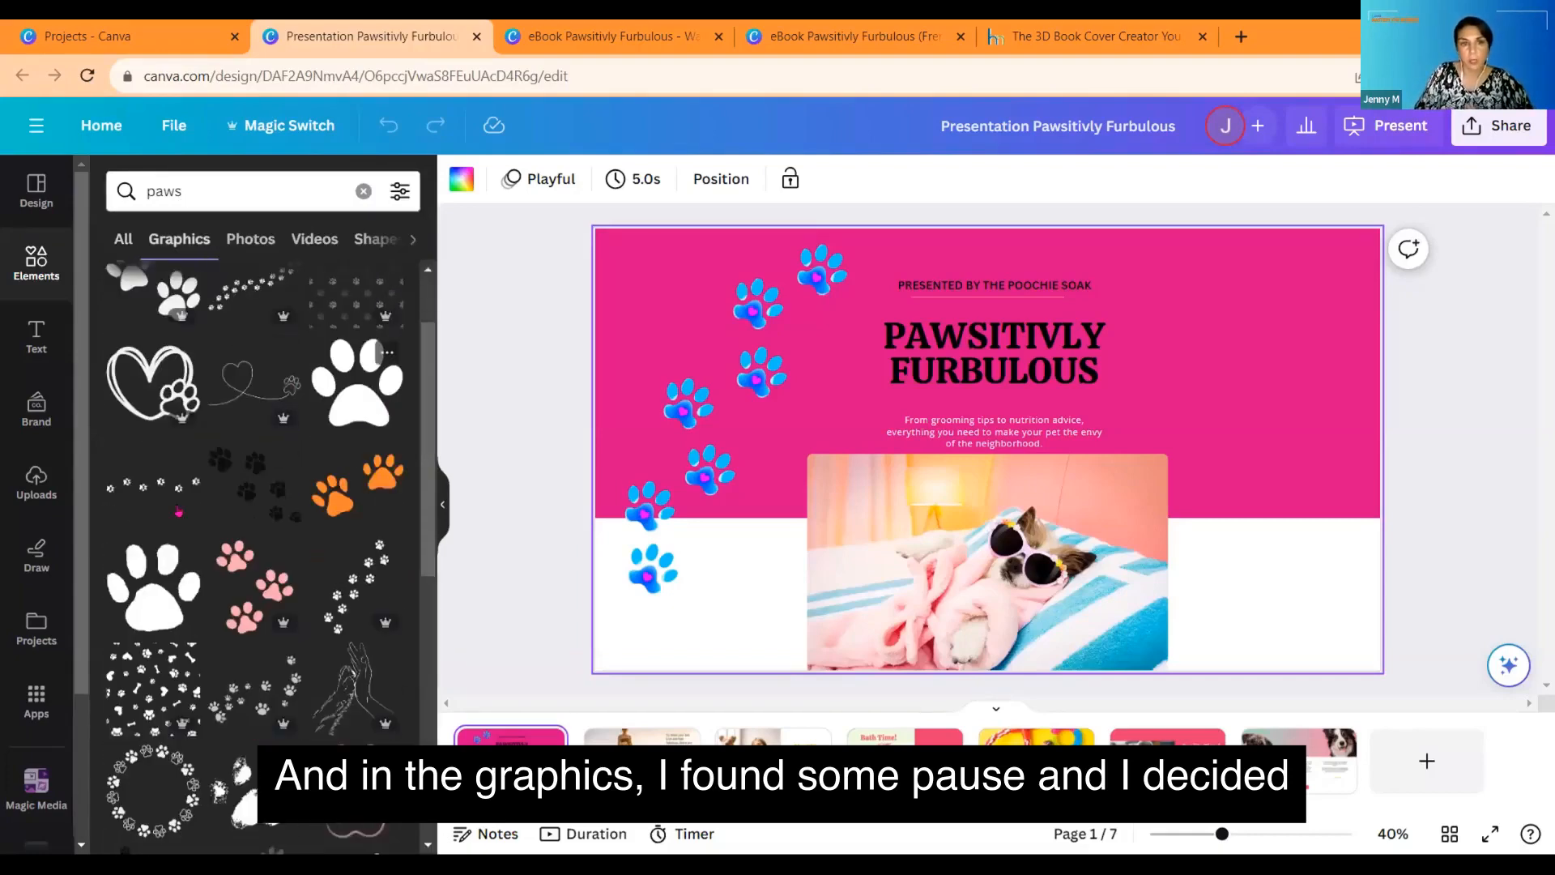
pyautogui.moveTo(631, 459); pyautogui.dragTo(1199, 389)
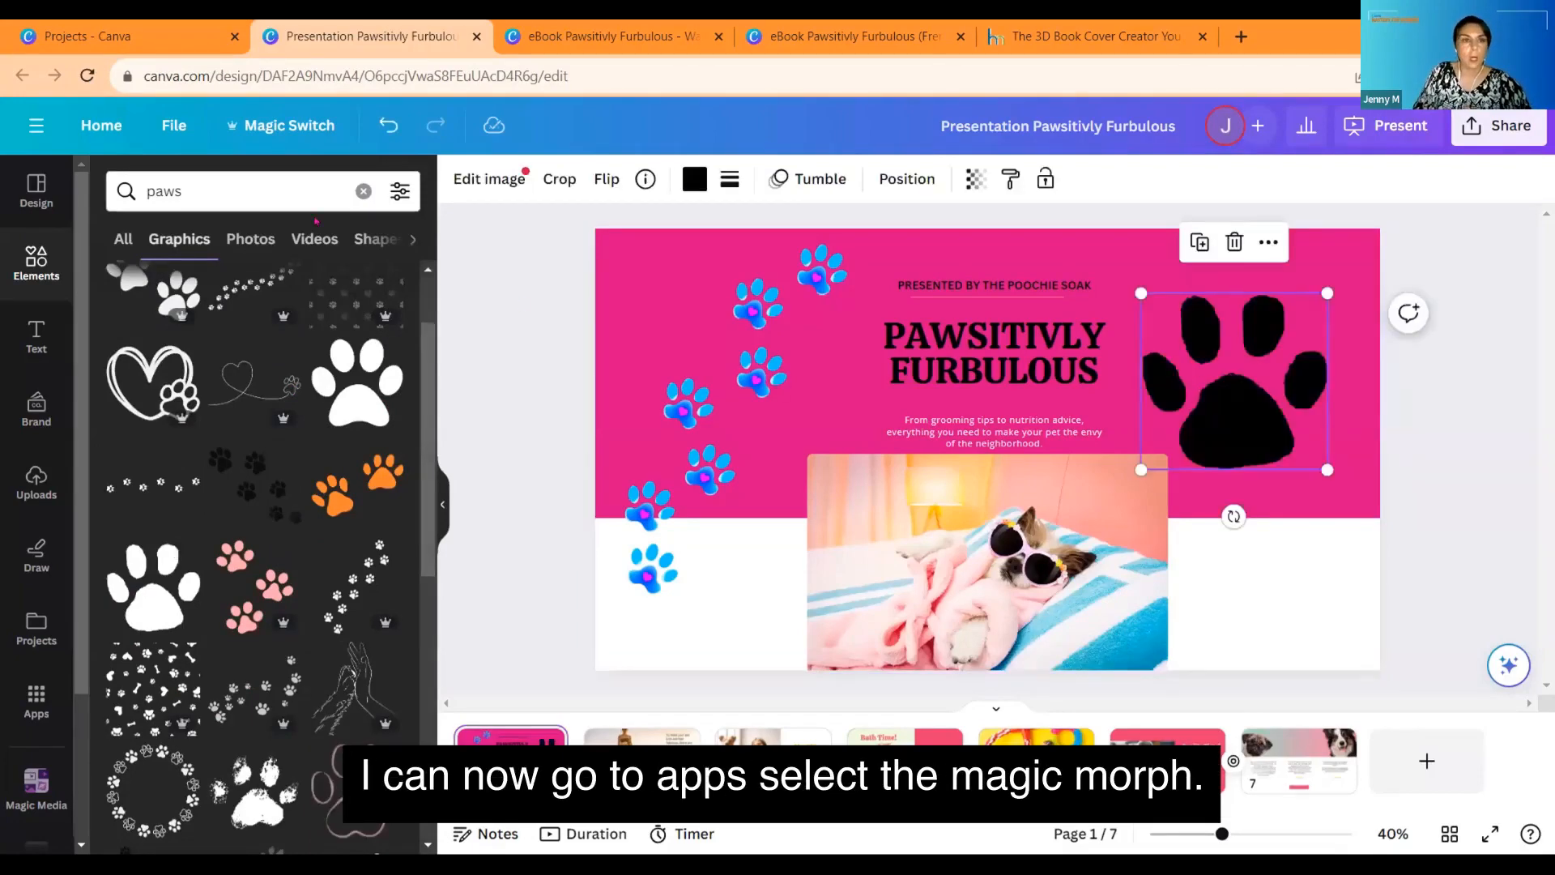
# Step: Open Magic Morph for the black paw, shrink the paw slightly and tilt it counterclockwise
pyautogui.click(36, 697)
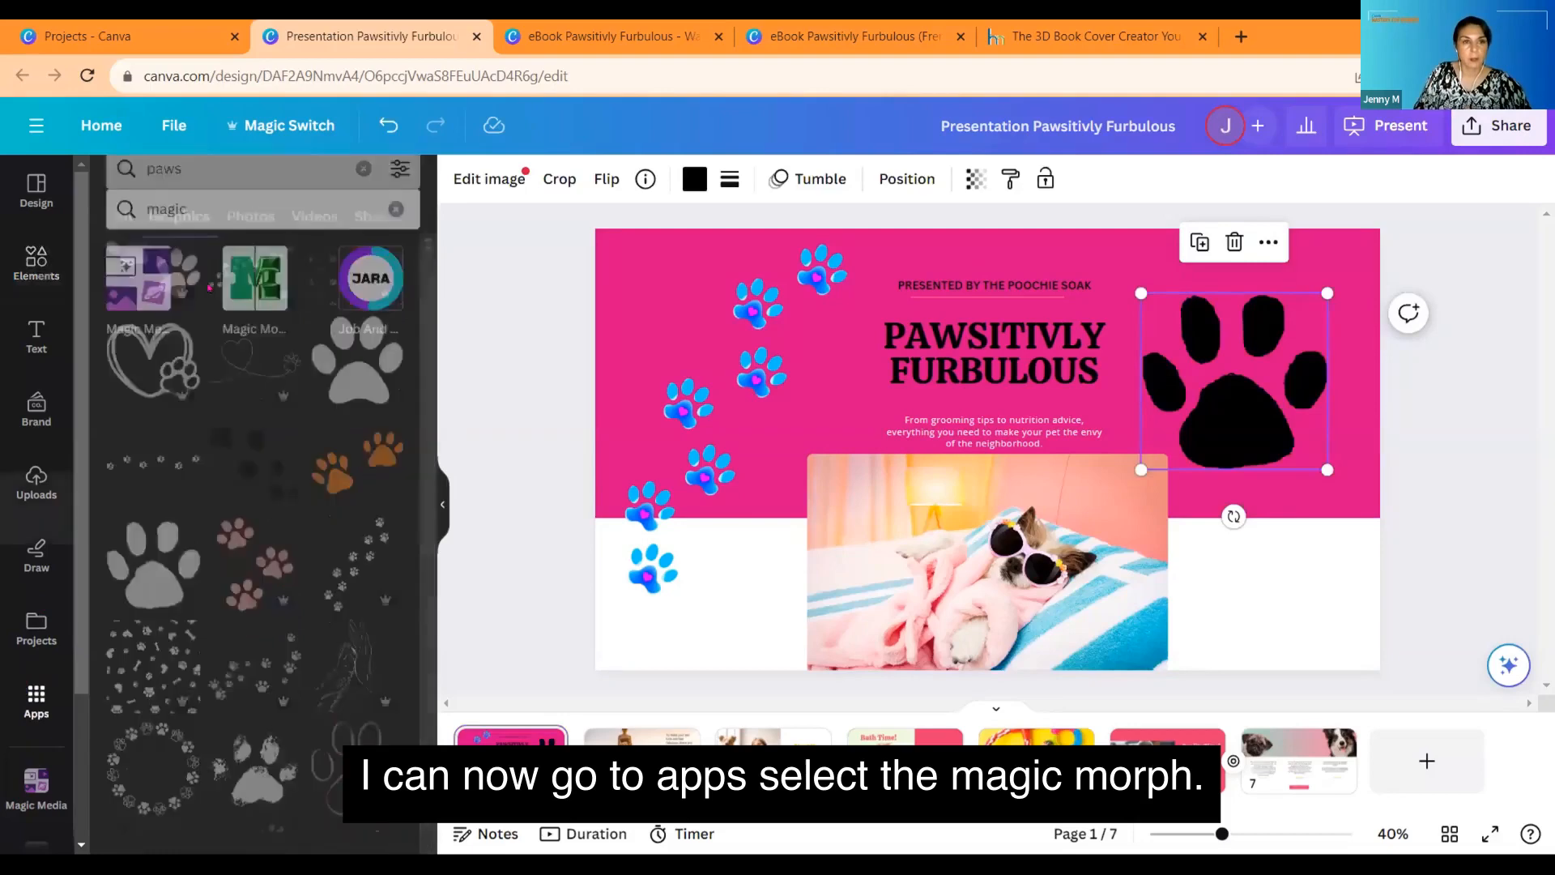
pyautogui.click(247, 263)
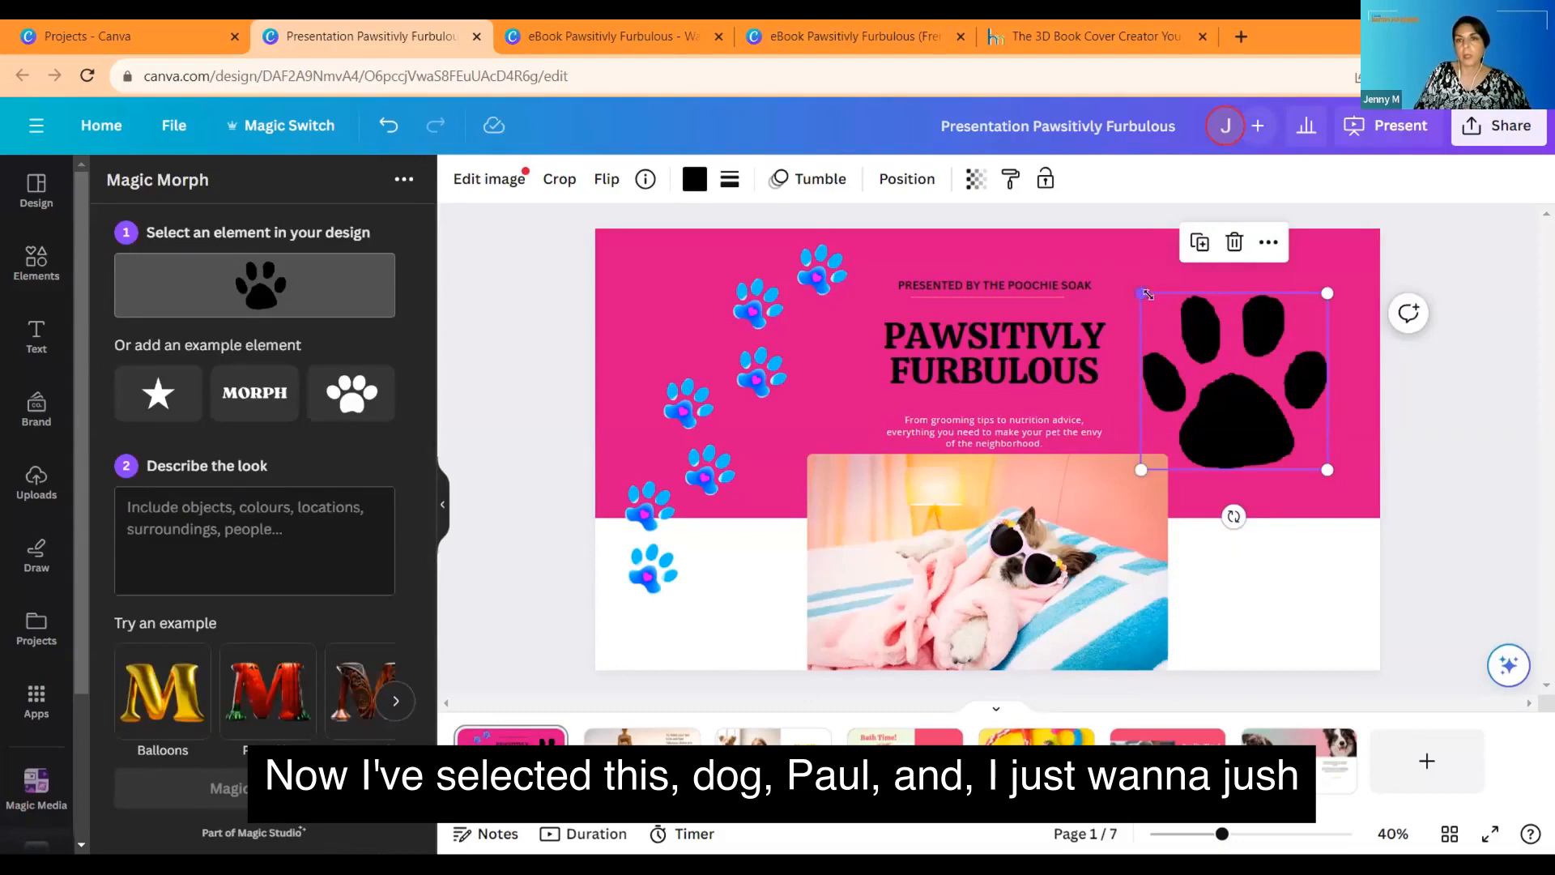
pyautogui.moveTo(1141, 293); pyautogui.dragTo(1169, 319)
pyautogui.moveTo(1247, 515); pyautogui.dragTo(1305, 495)
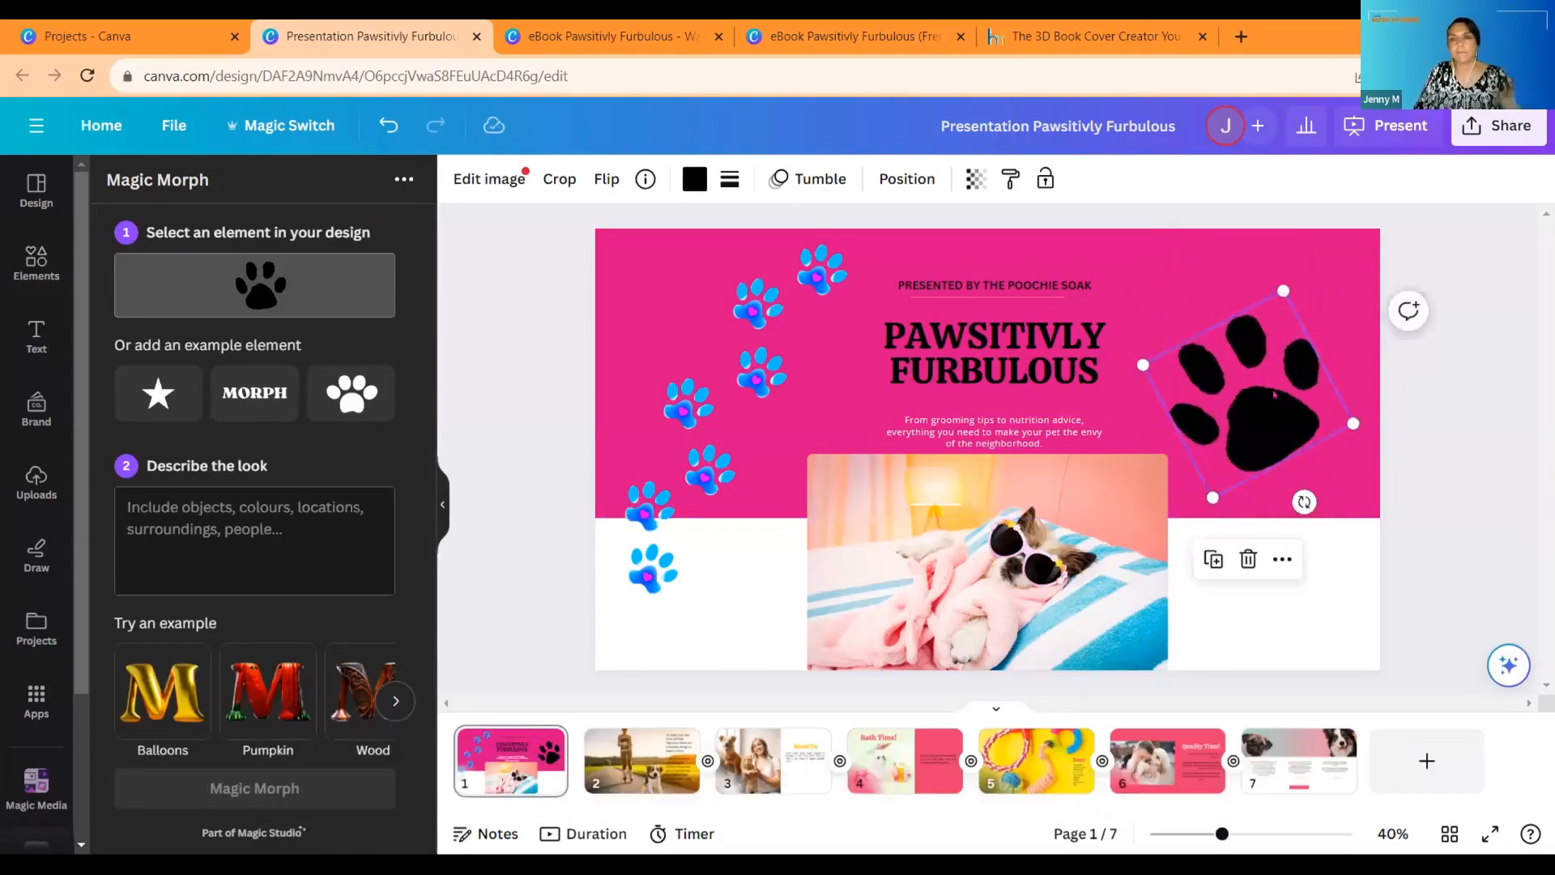
# Step: Generate Magic Morph variations of the black paw with the description "make 3d change colour to red"
pyautogui.click(309, 506)
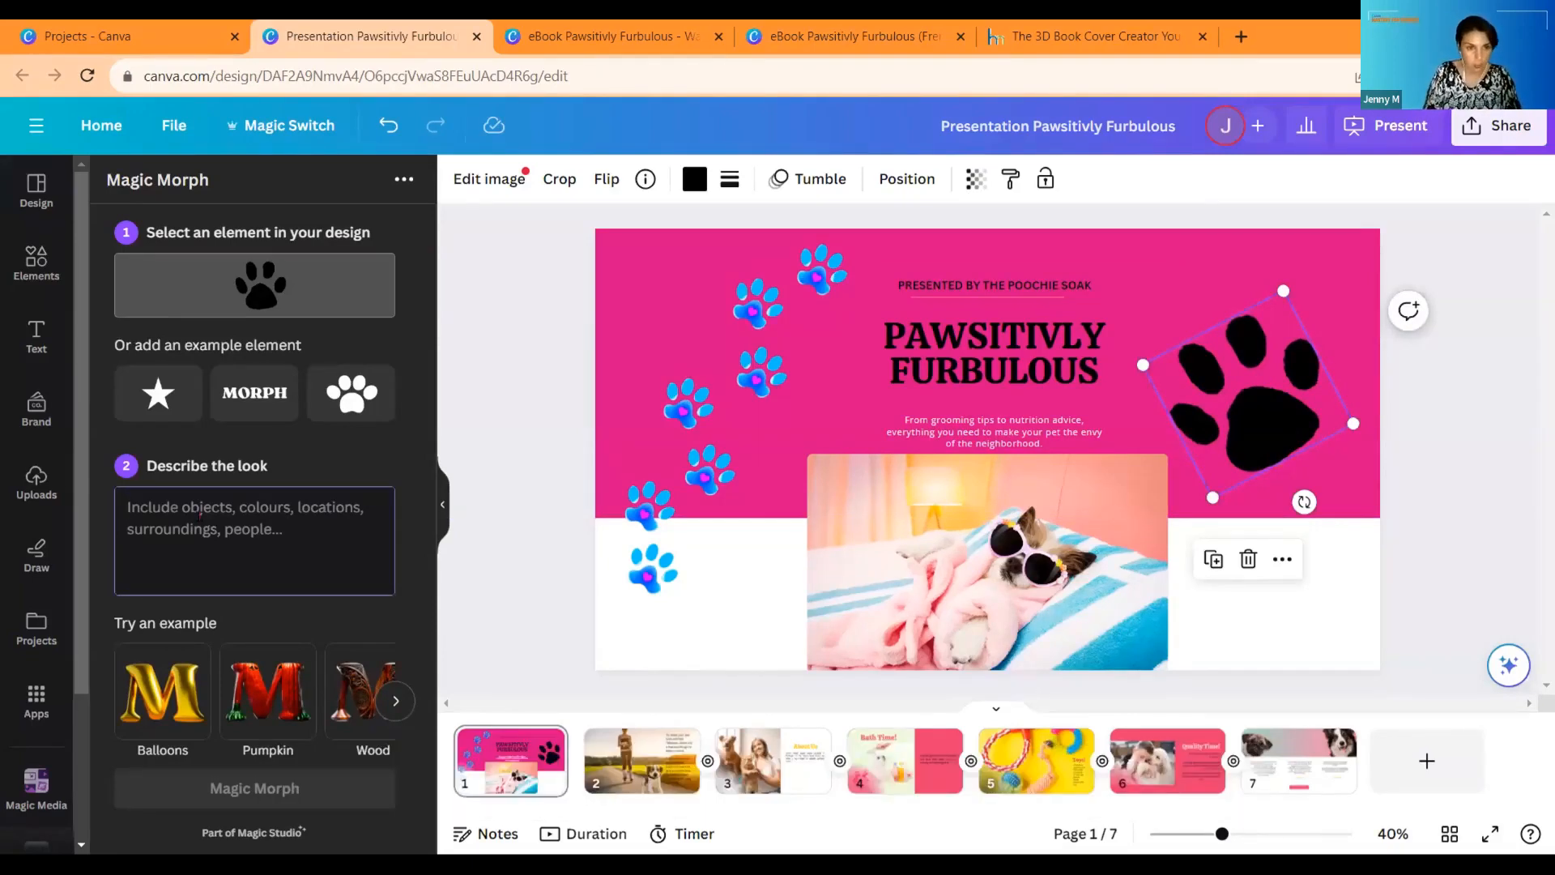
pyautogui.write('make')
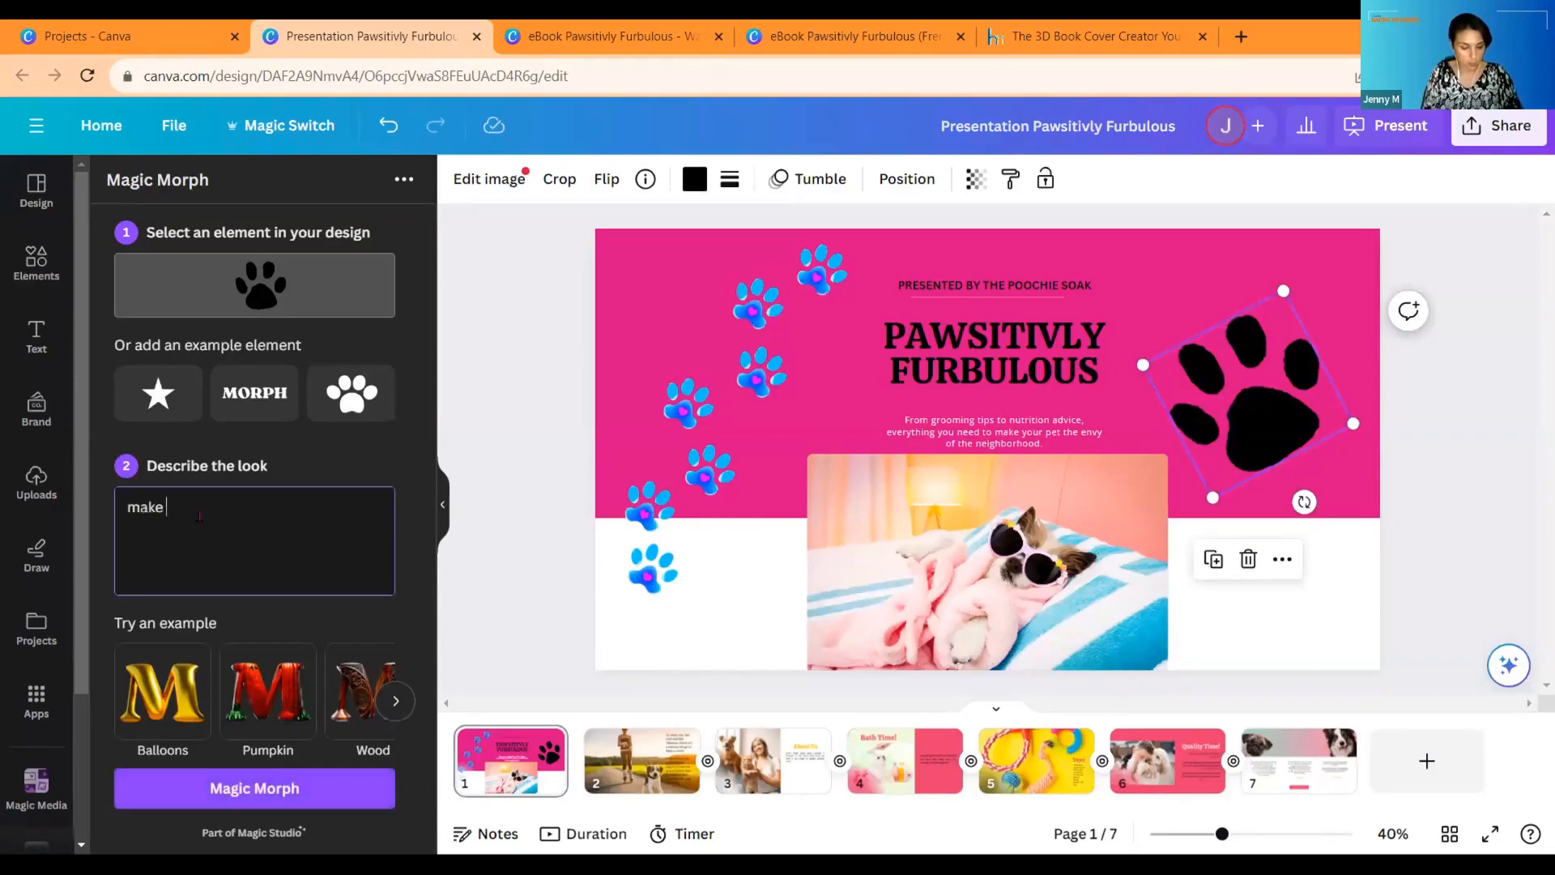
pyautogui.write(' 3d ')
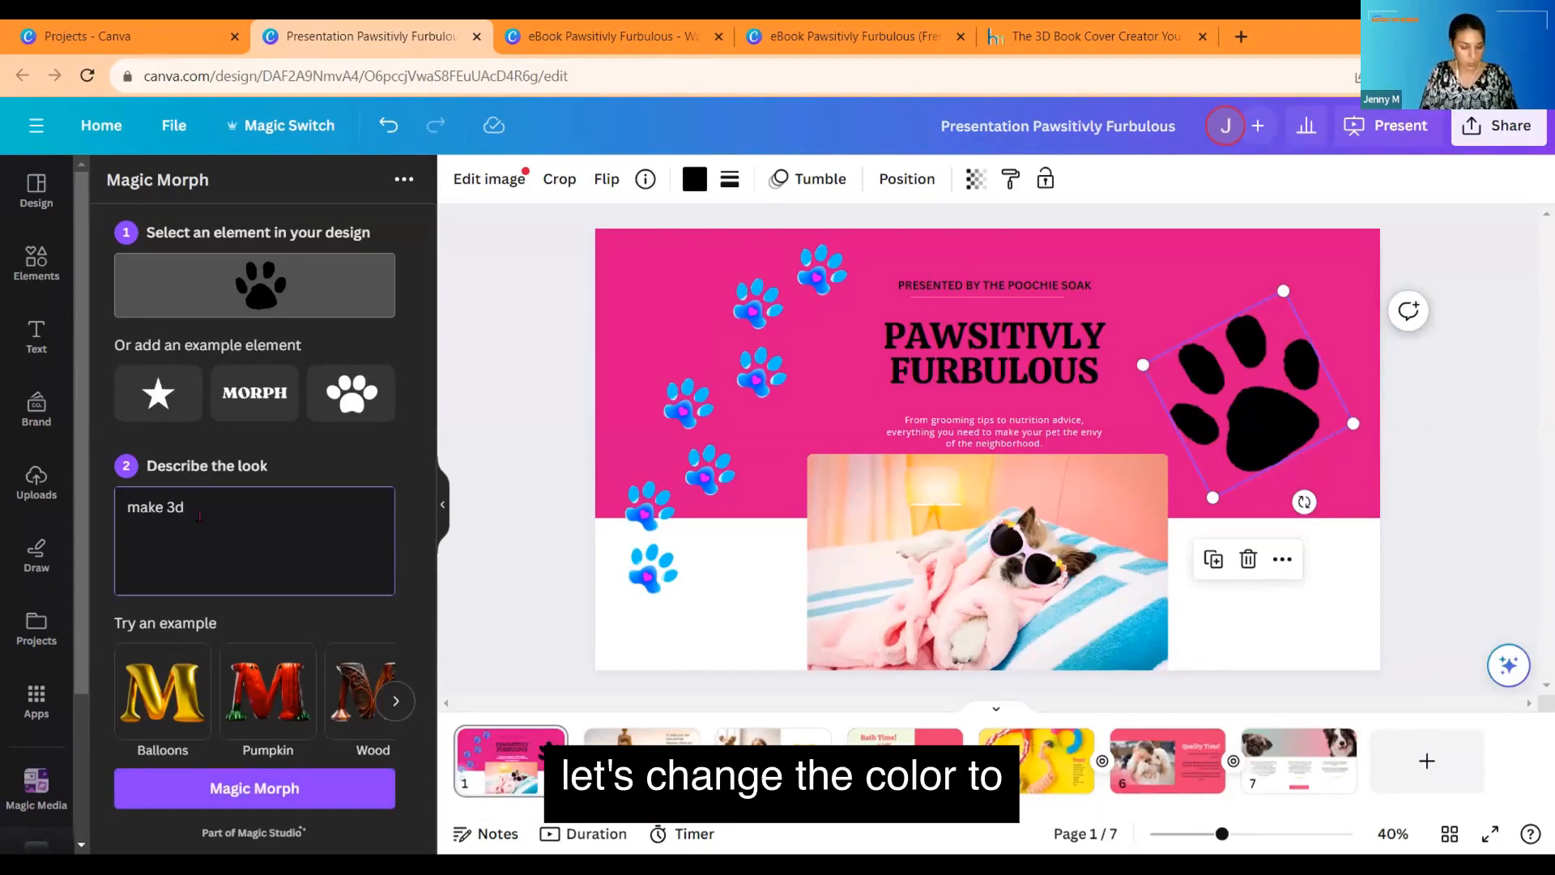
pyautogui.write('change col')
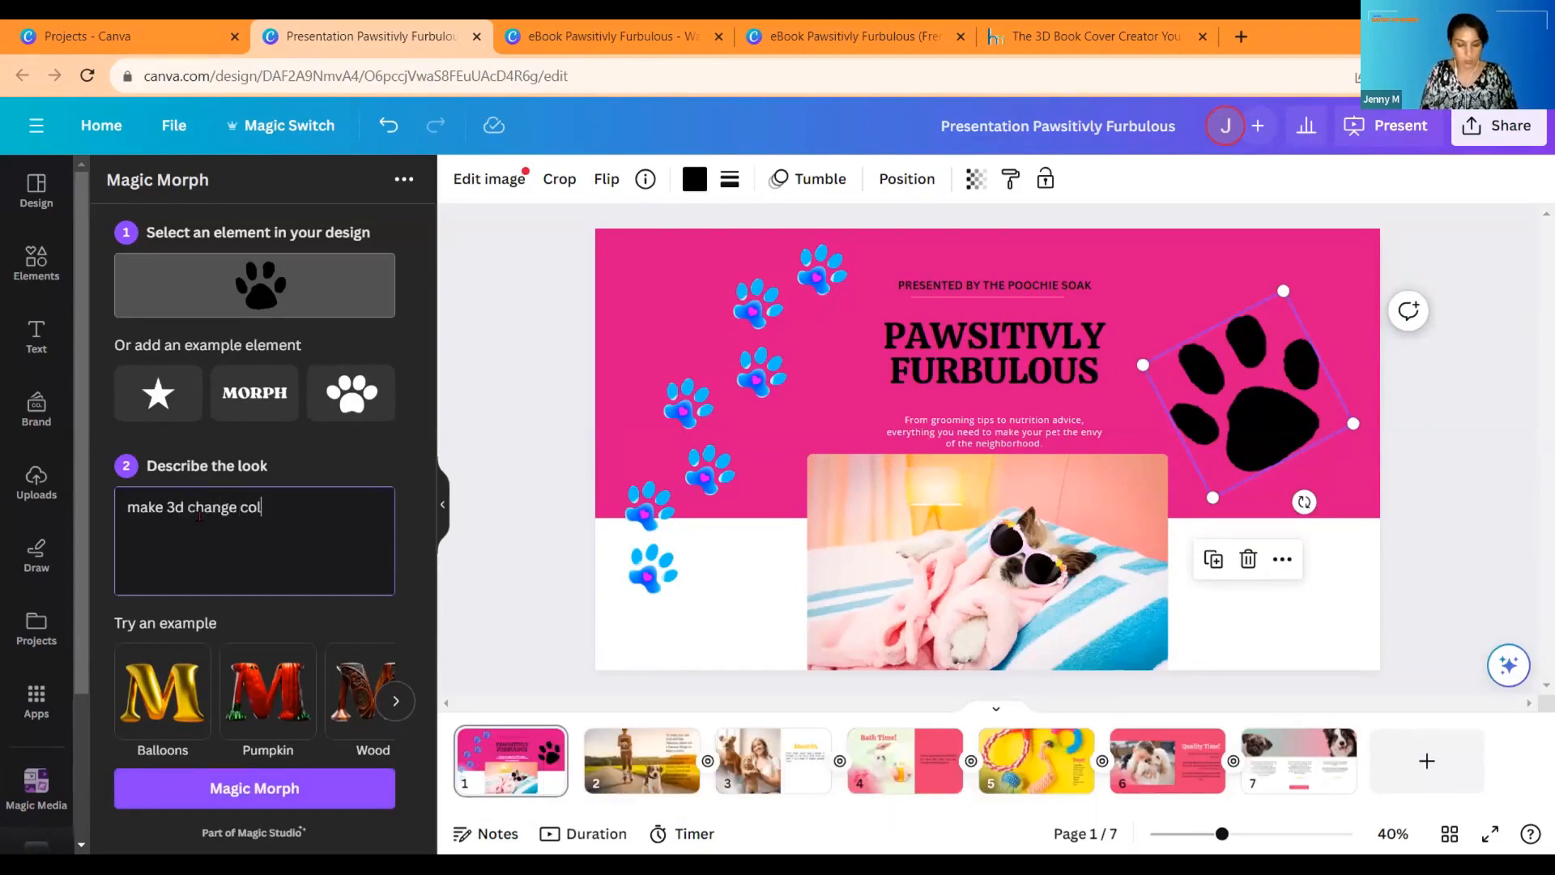
pyautogui.write('our to')
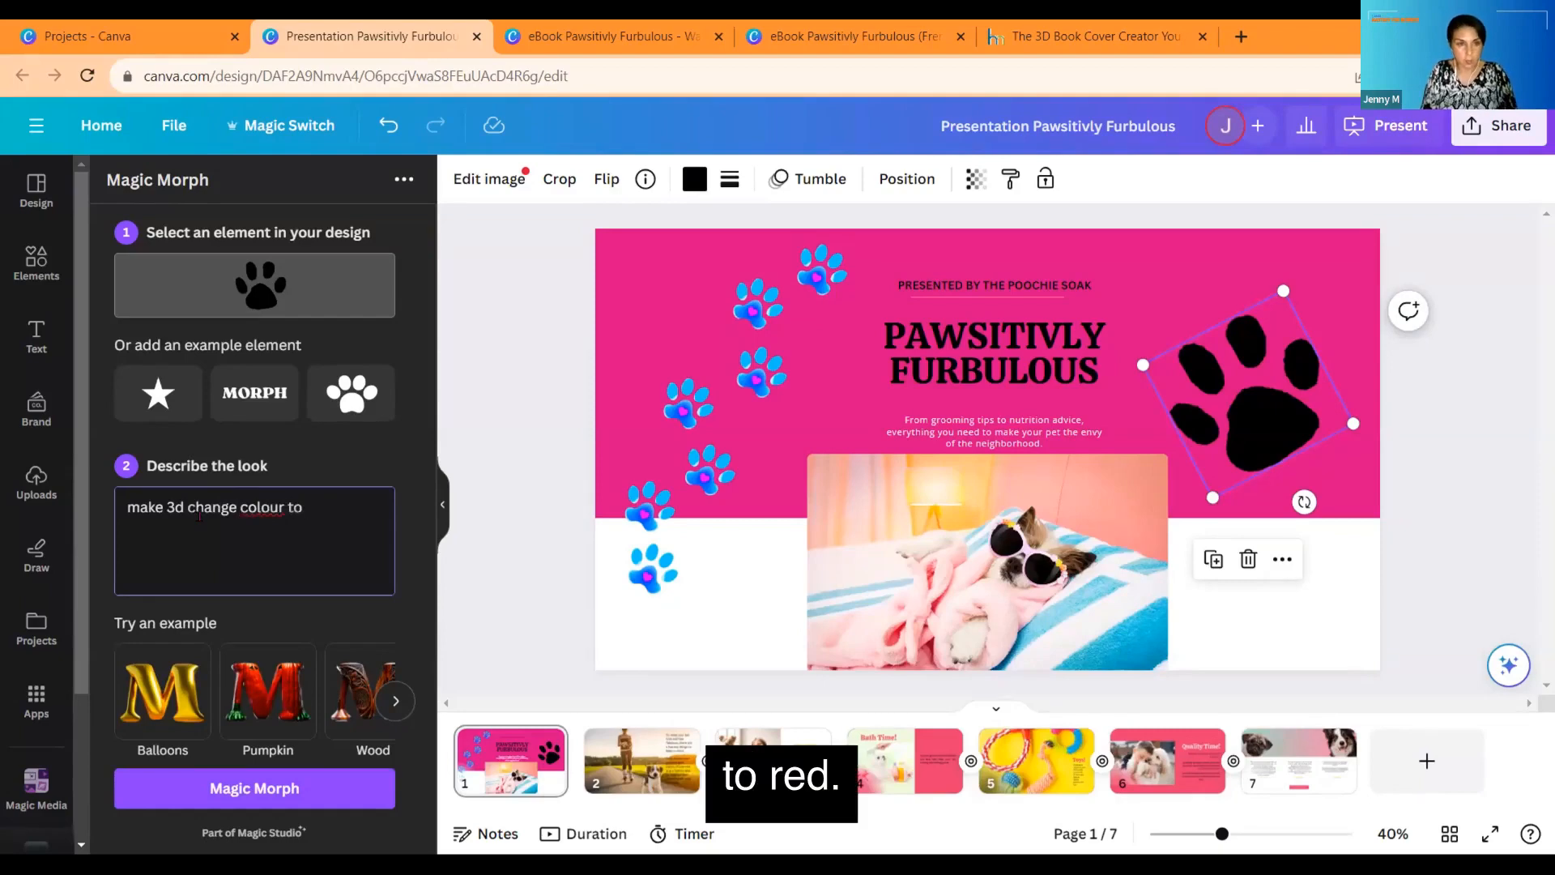
pyautogui.write(' red')
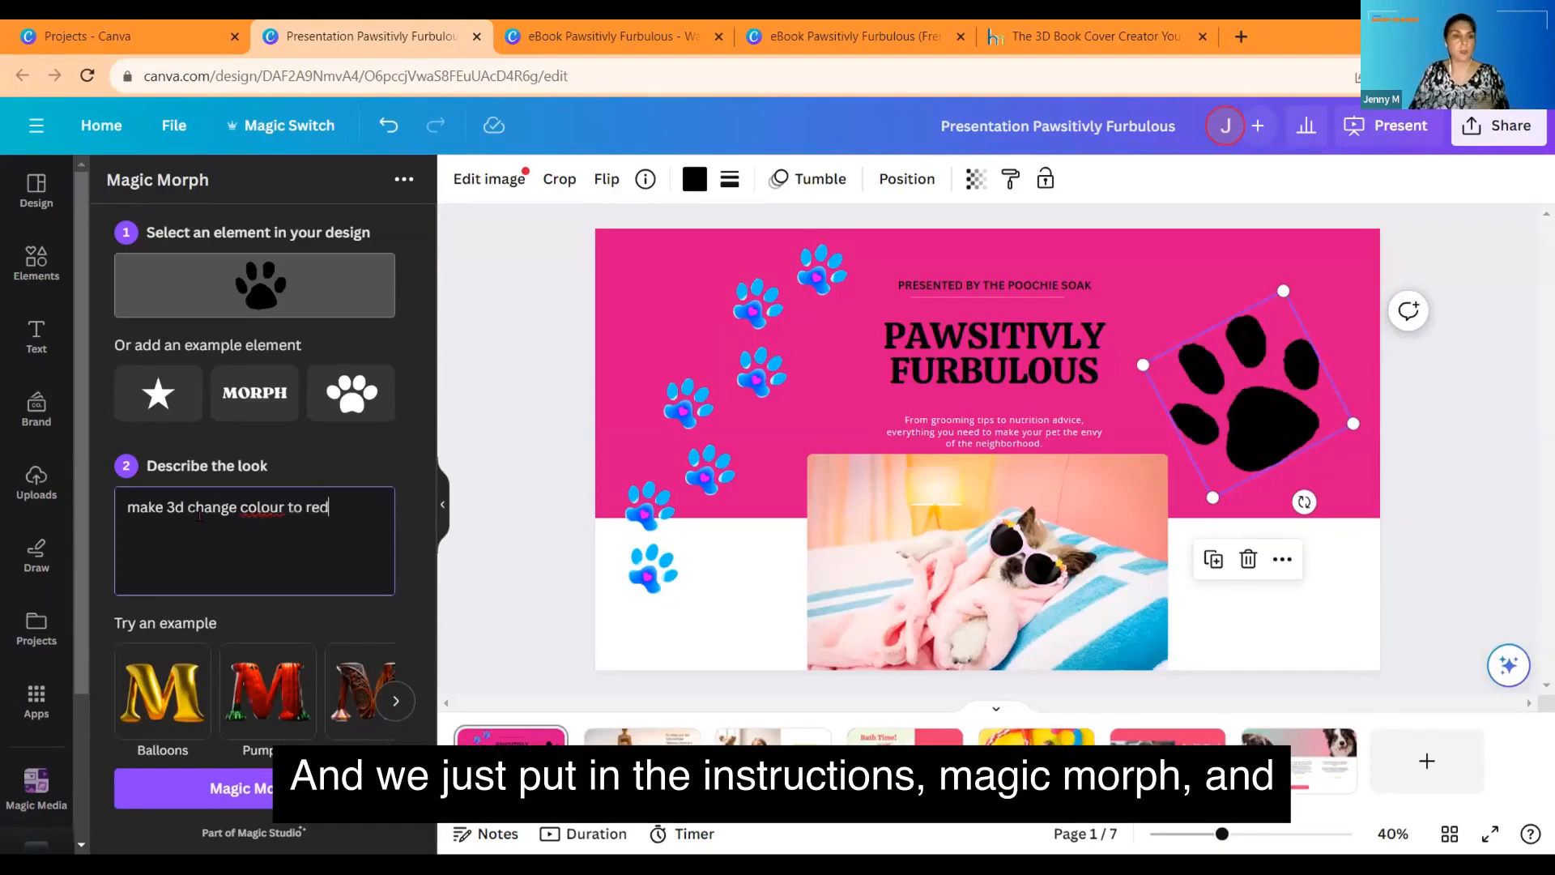
pyautogui.click(267, 784)
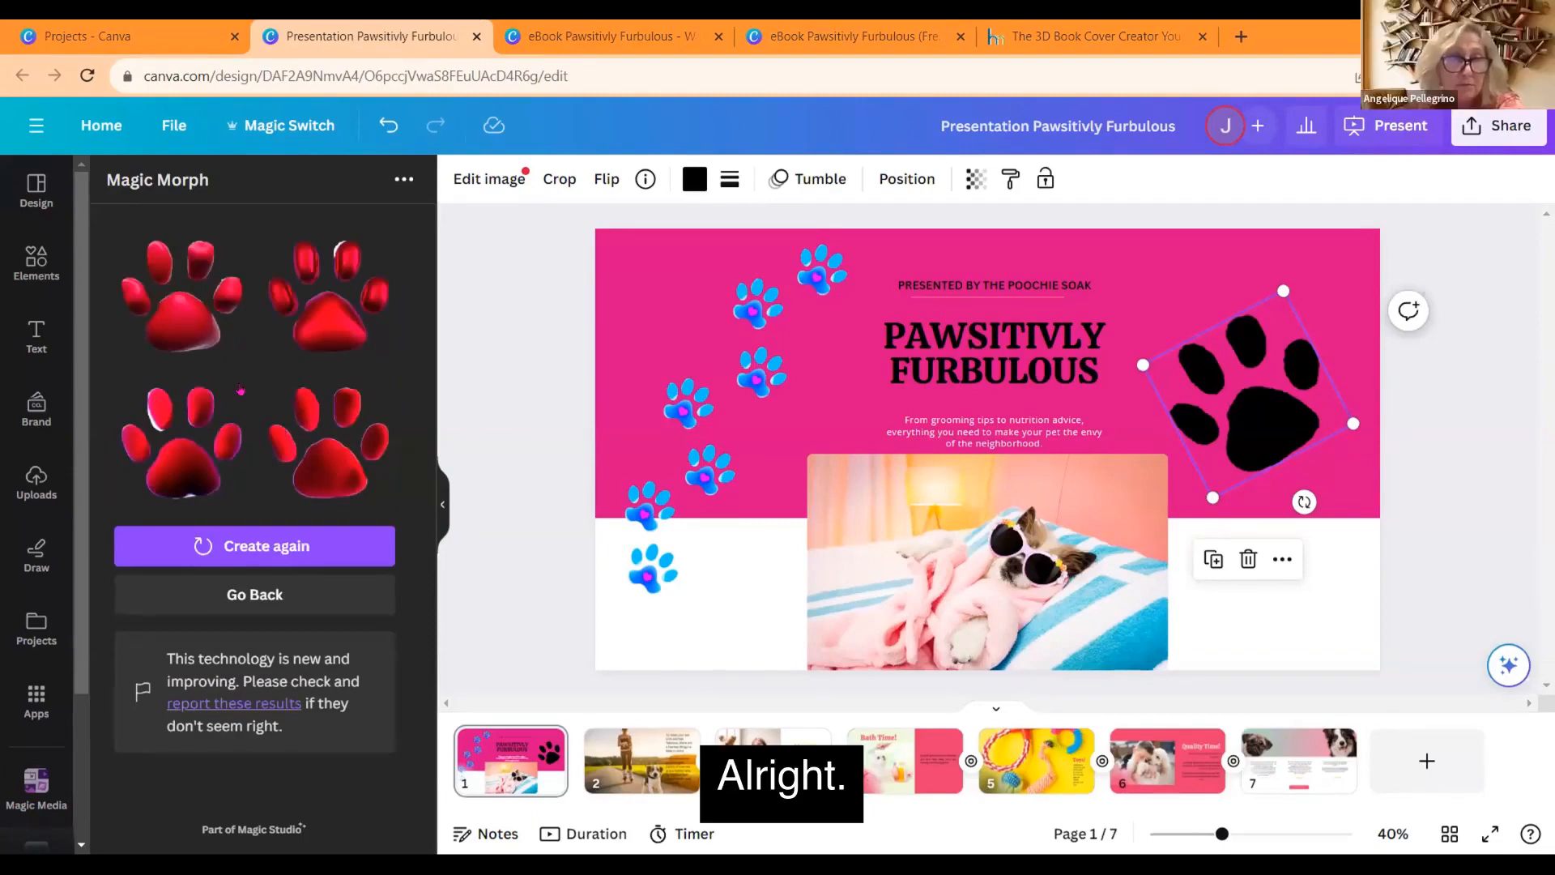
# Step: Add the second generated red paw to page 1, shrink it to about 297 × 281, and delete the black paw
pyautogui.click(338, 313)
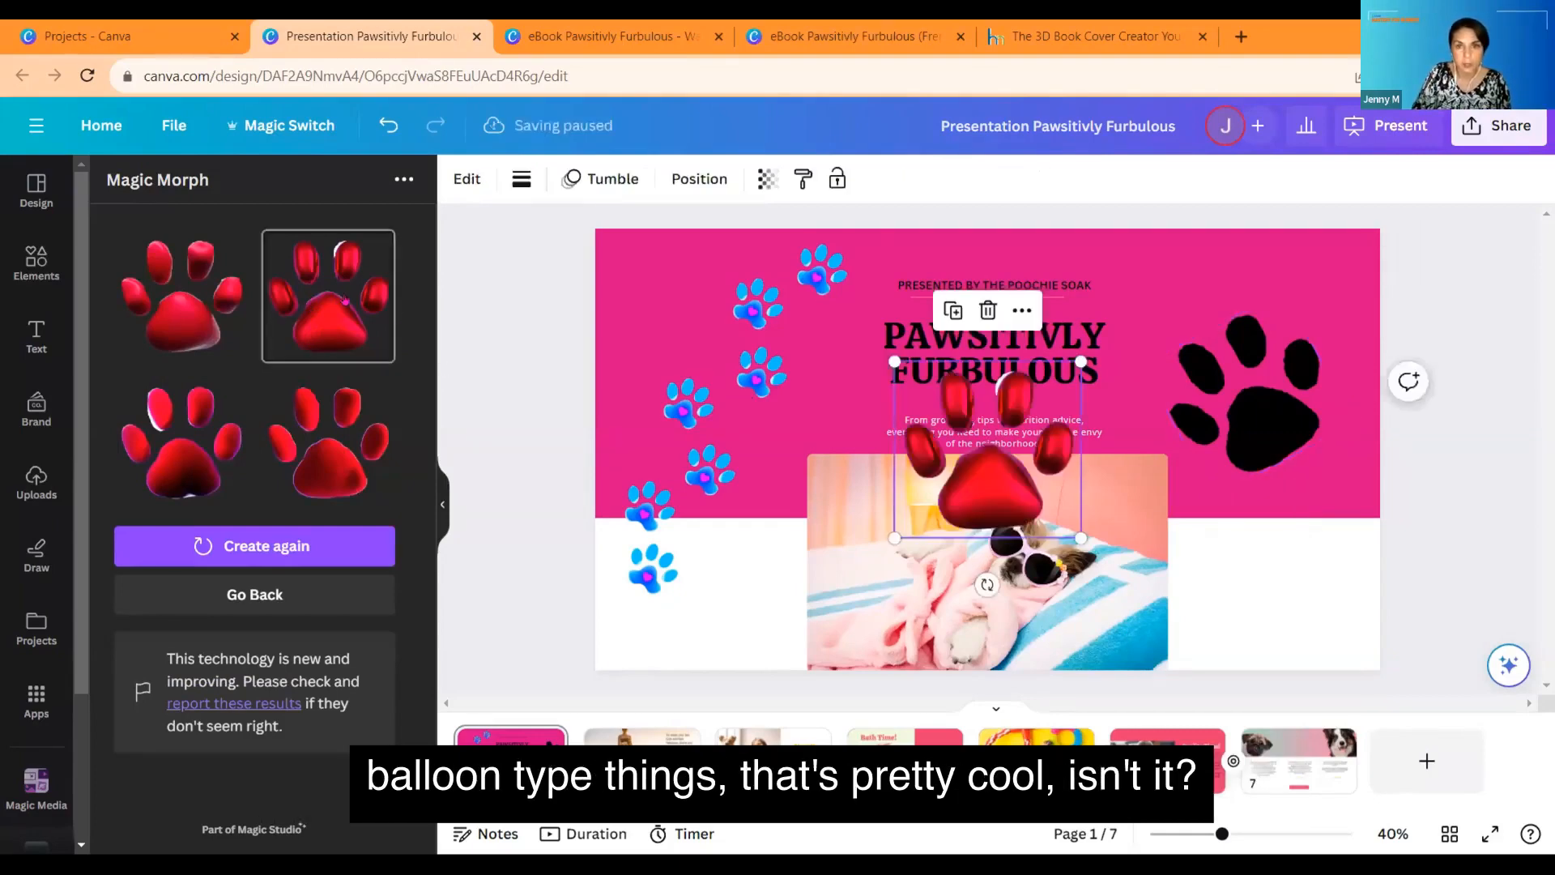
pyautogui.moveTo(1081, 538); pyautogui.dragTo(1016, 477)
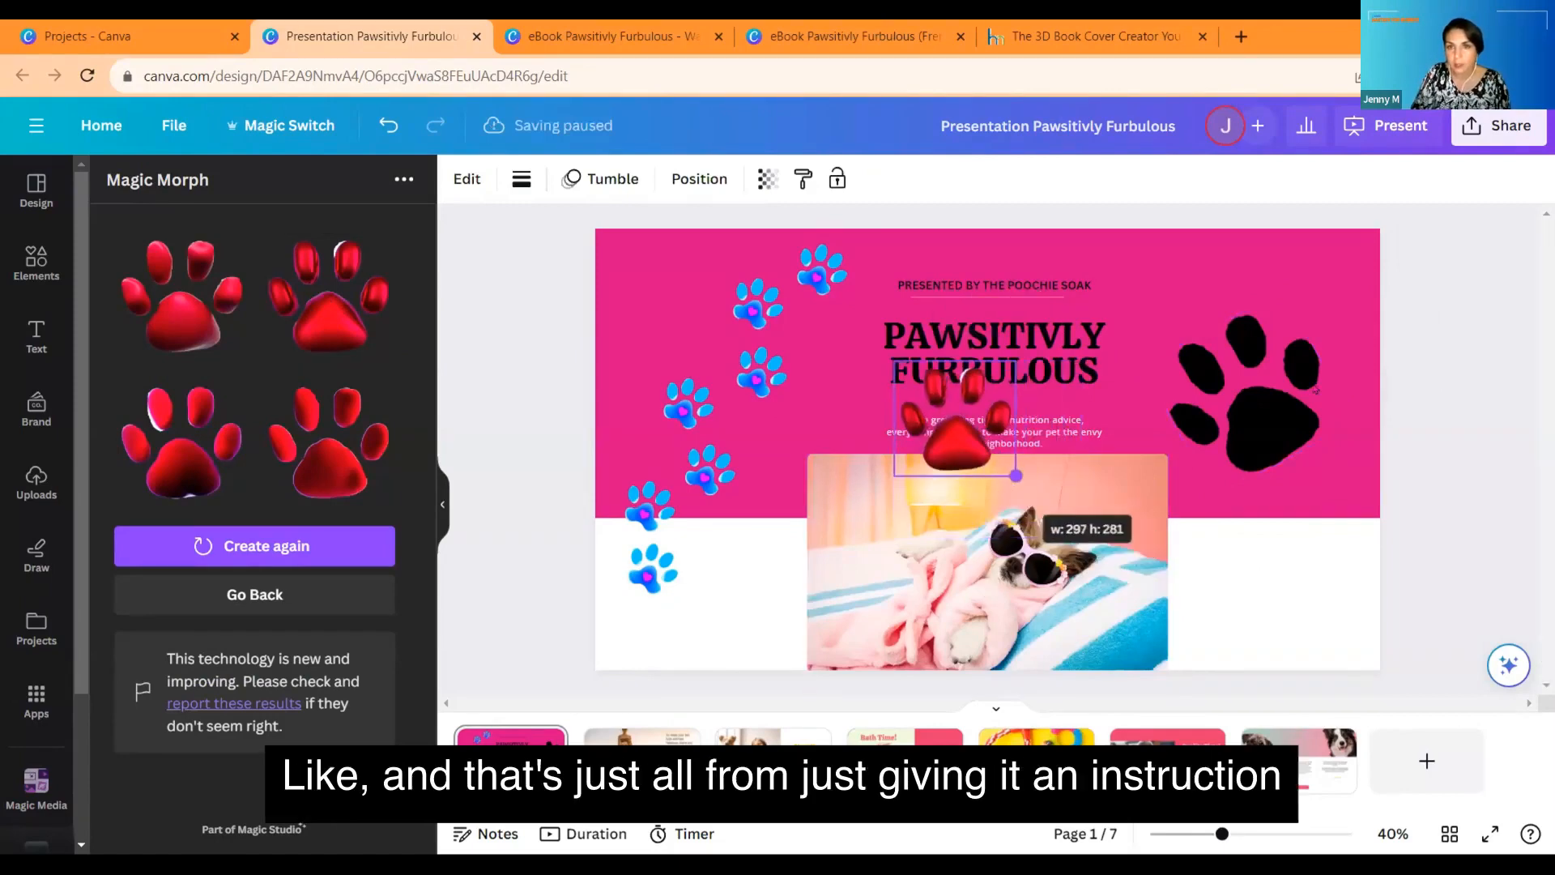
pyautogui.click(1316, 391)
pyautogui.press('Delete')
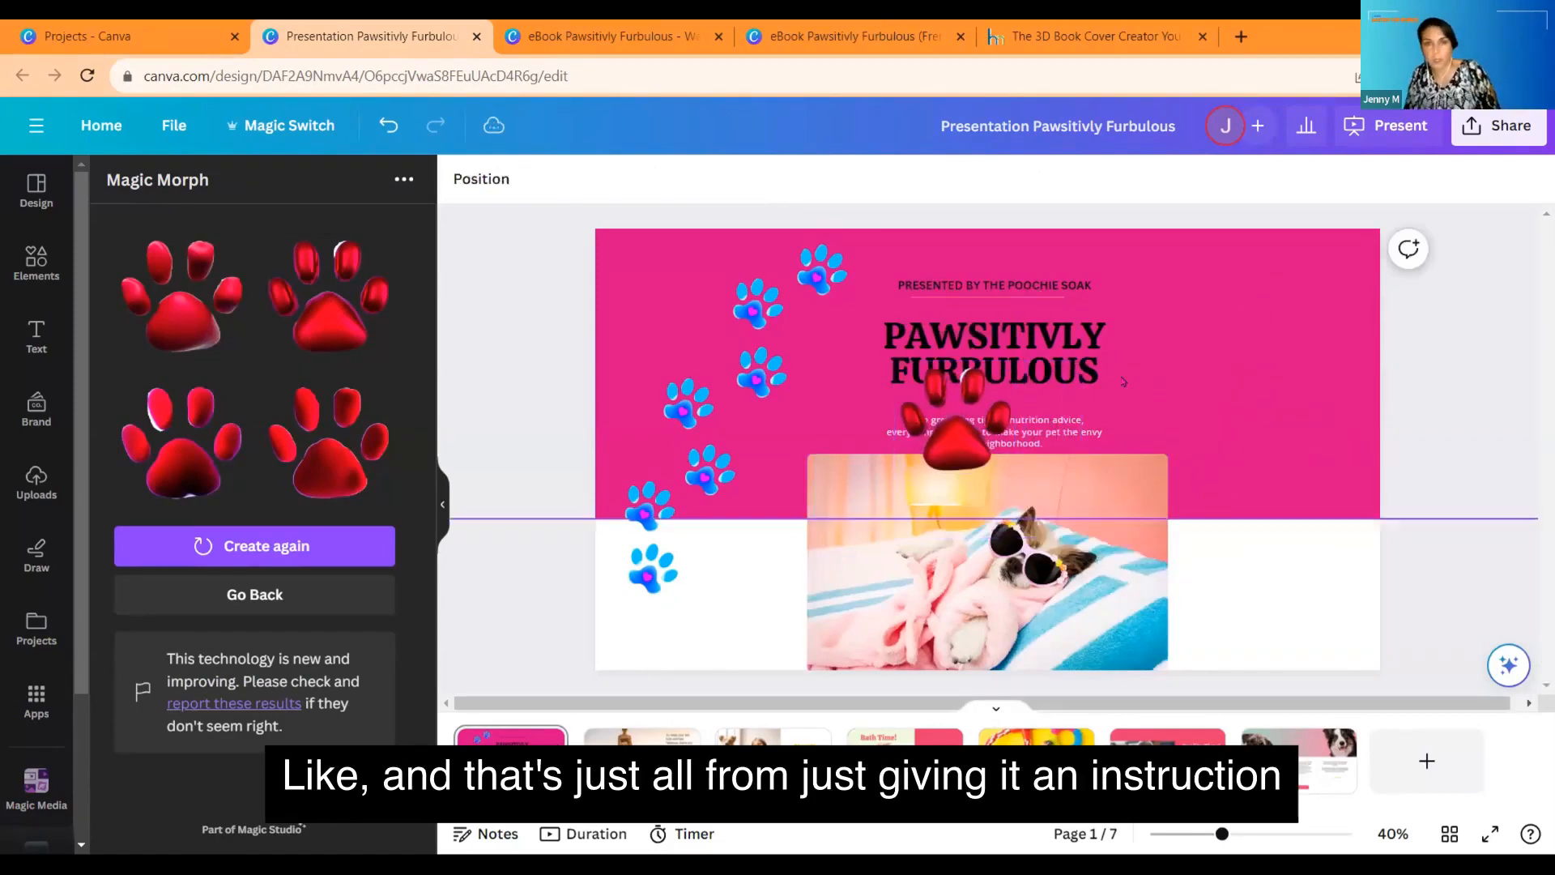
# Step: Move the red paw to the right of the title, tilt it slightly and duplicate it twice, placing the last copy near the lower-right corner
pyautogui.moveTo(945, 447); pyautogui.dragTo(1294, 369)
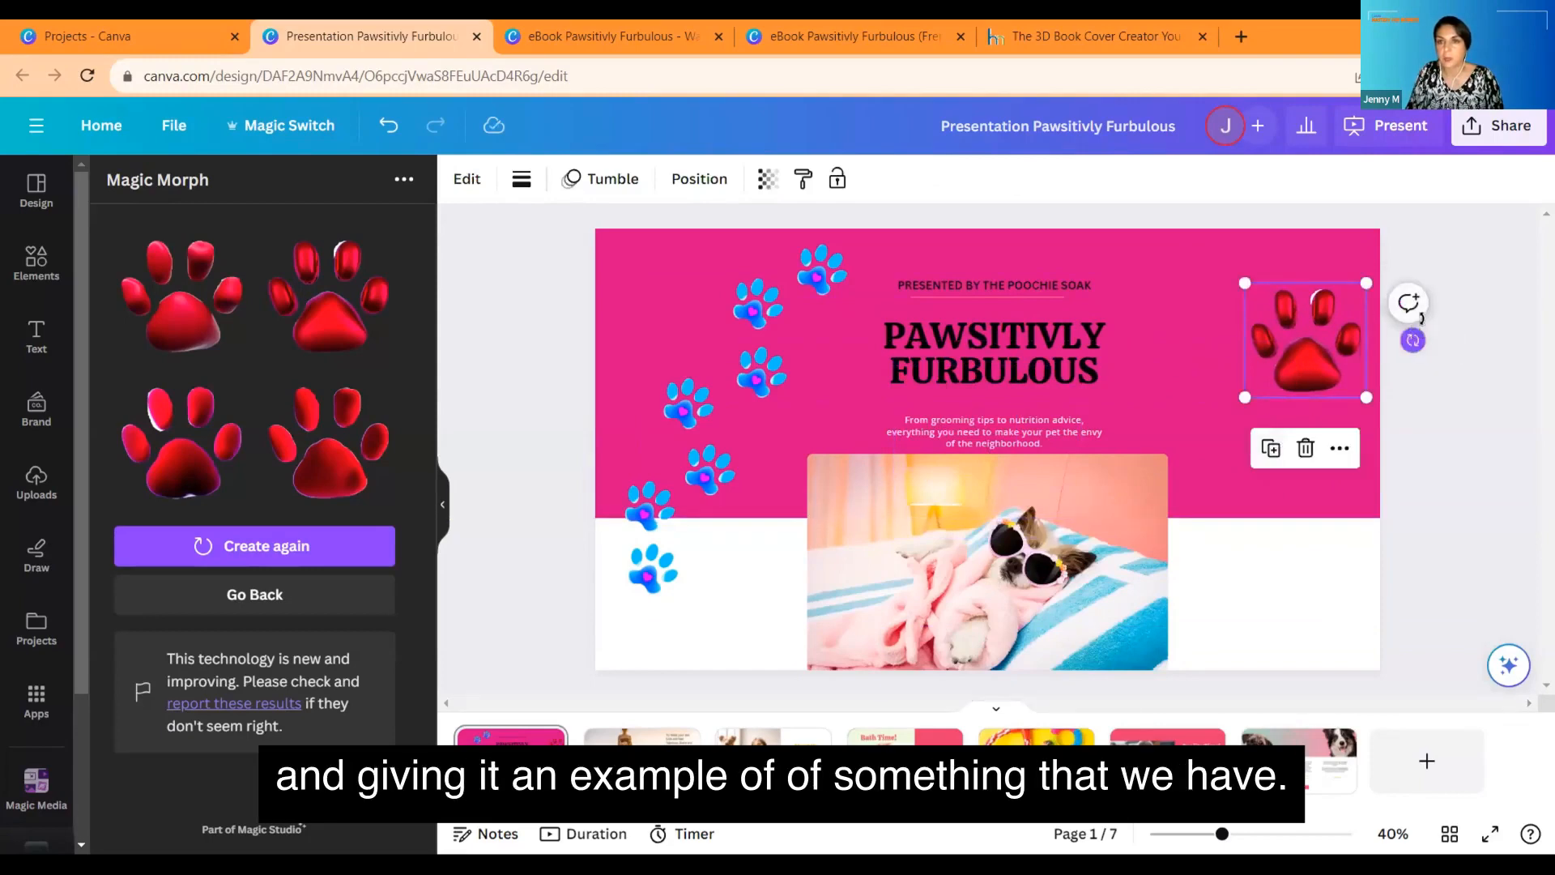
pyautogui.moveTo(1412, 339); pyautogui.dragTo(1410, 319)
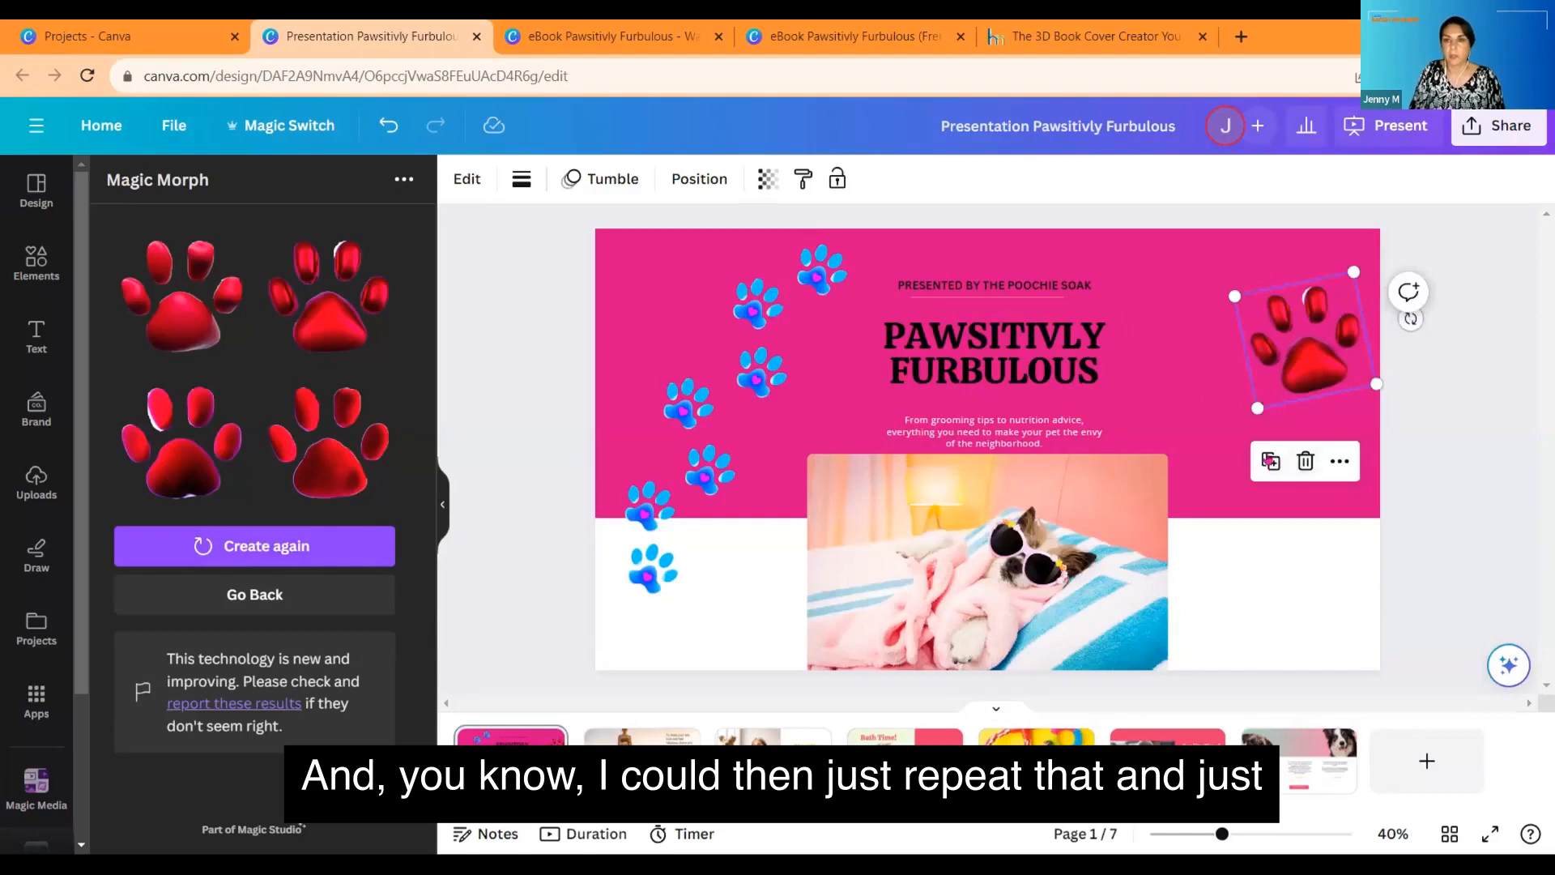
pyautogui.click(1271, 463)
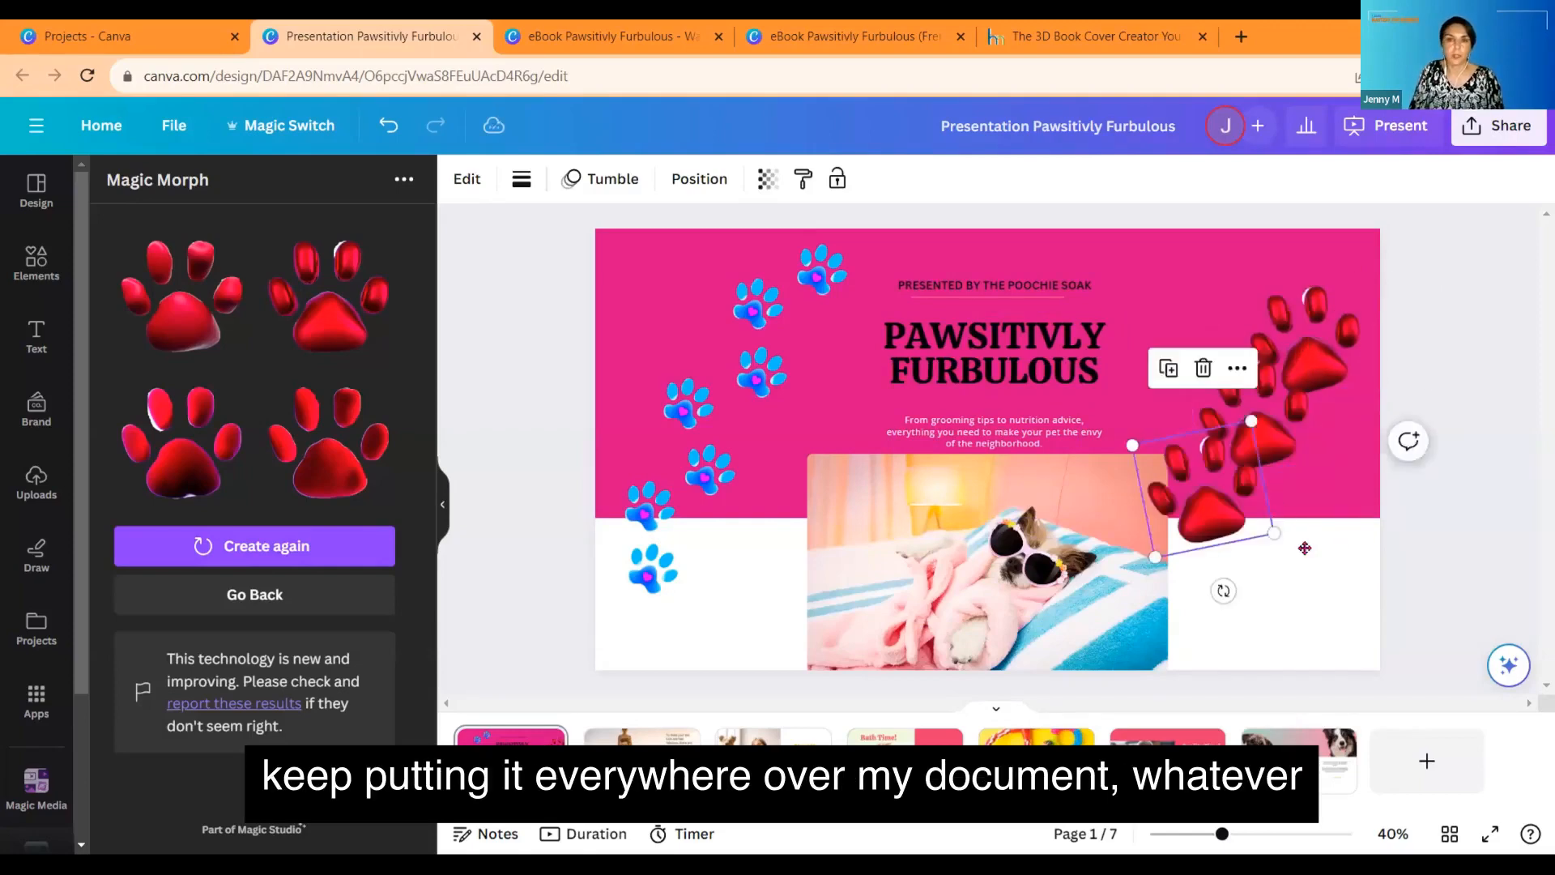
pyautogui.moveTo(1274, 438); pyautogui.dragTo(1318, 561)
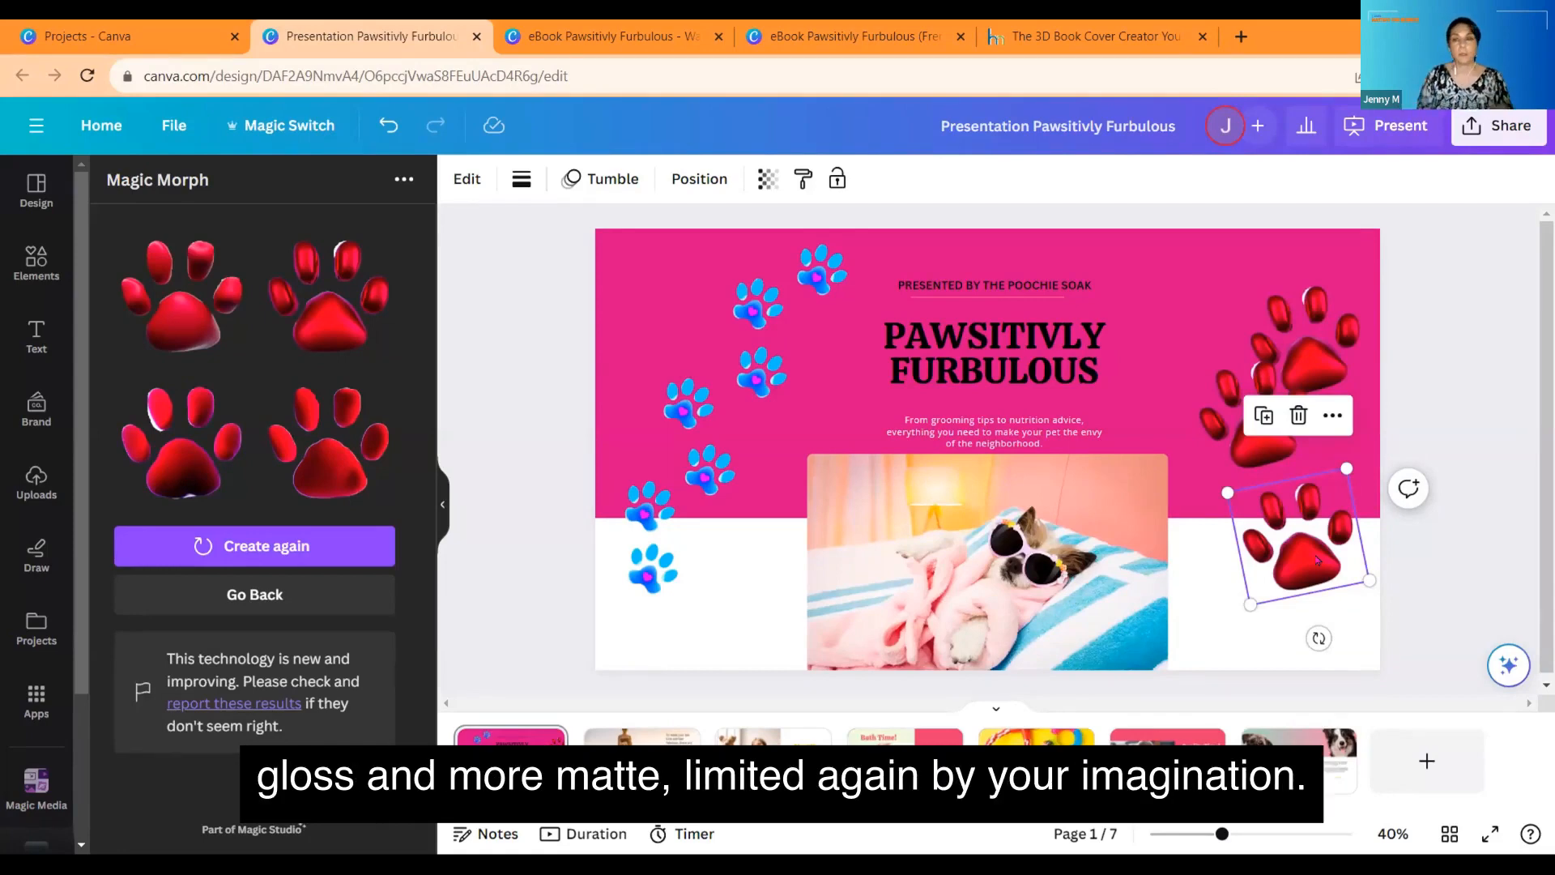
pyautogui.click(1483, 325)
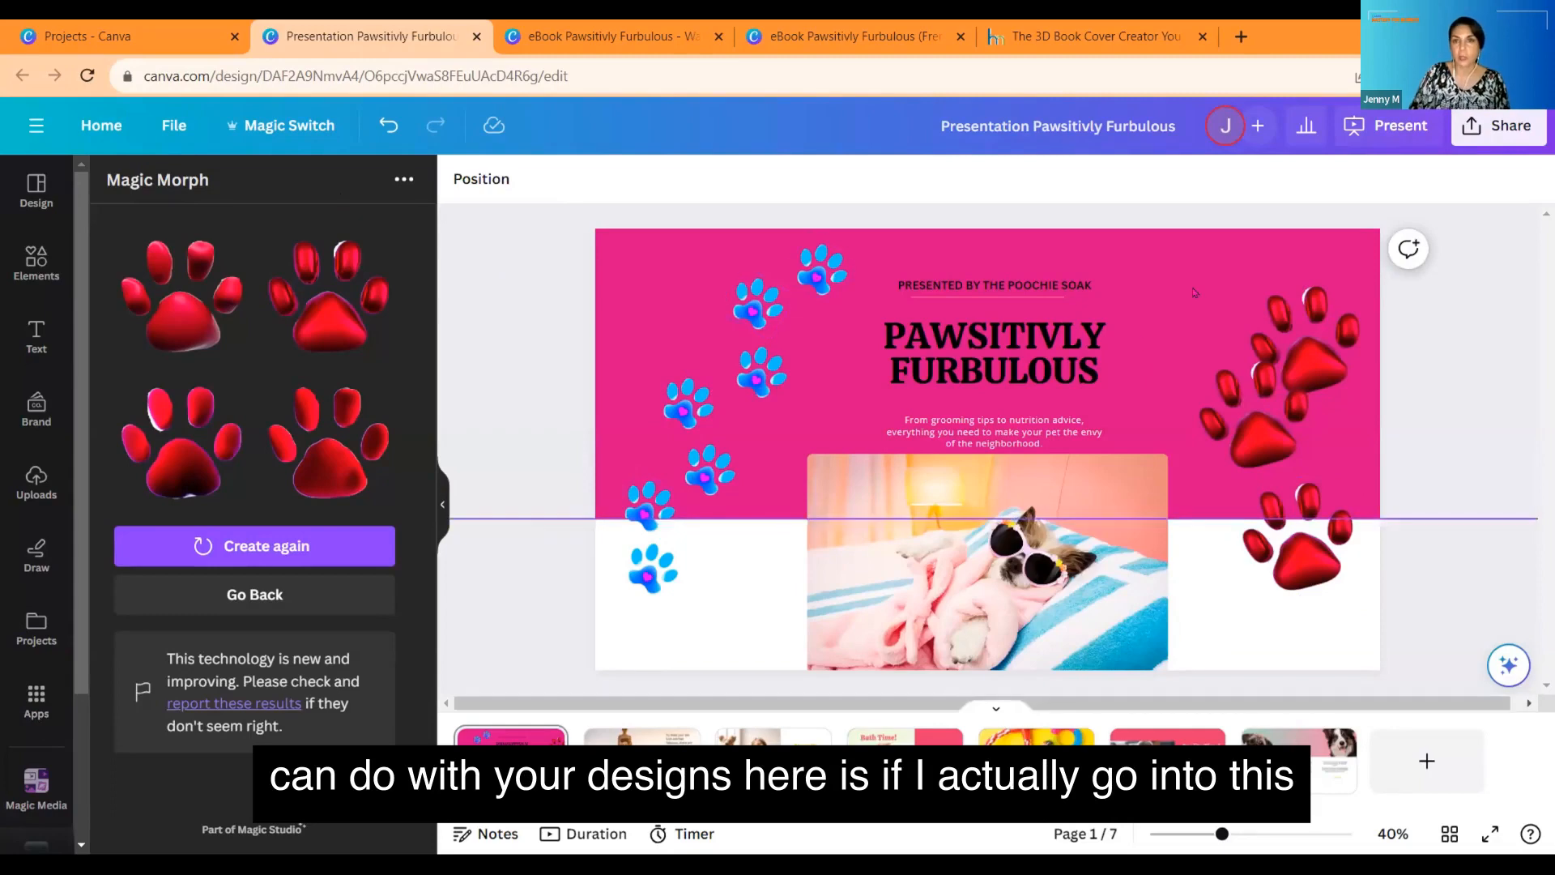
pyautogui.click(443, 508)
pyautogui.click(213, 348)
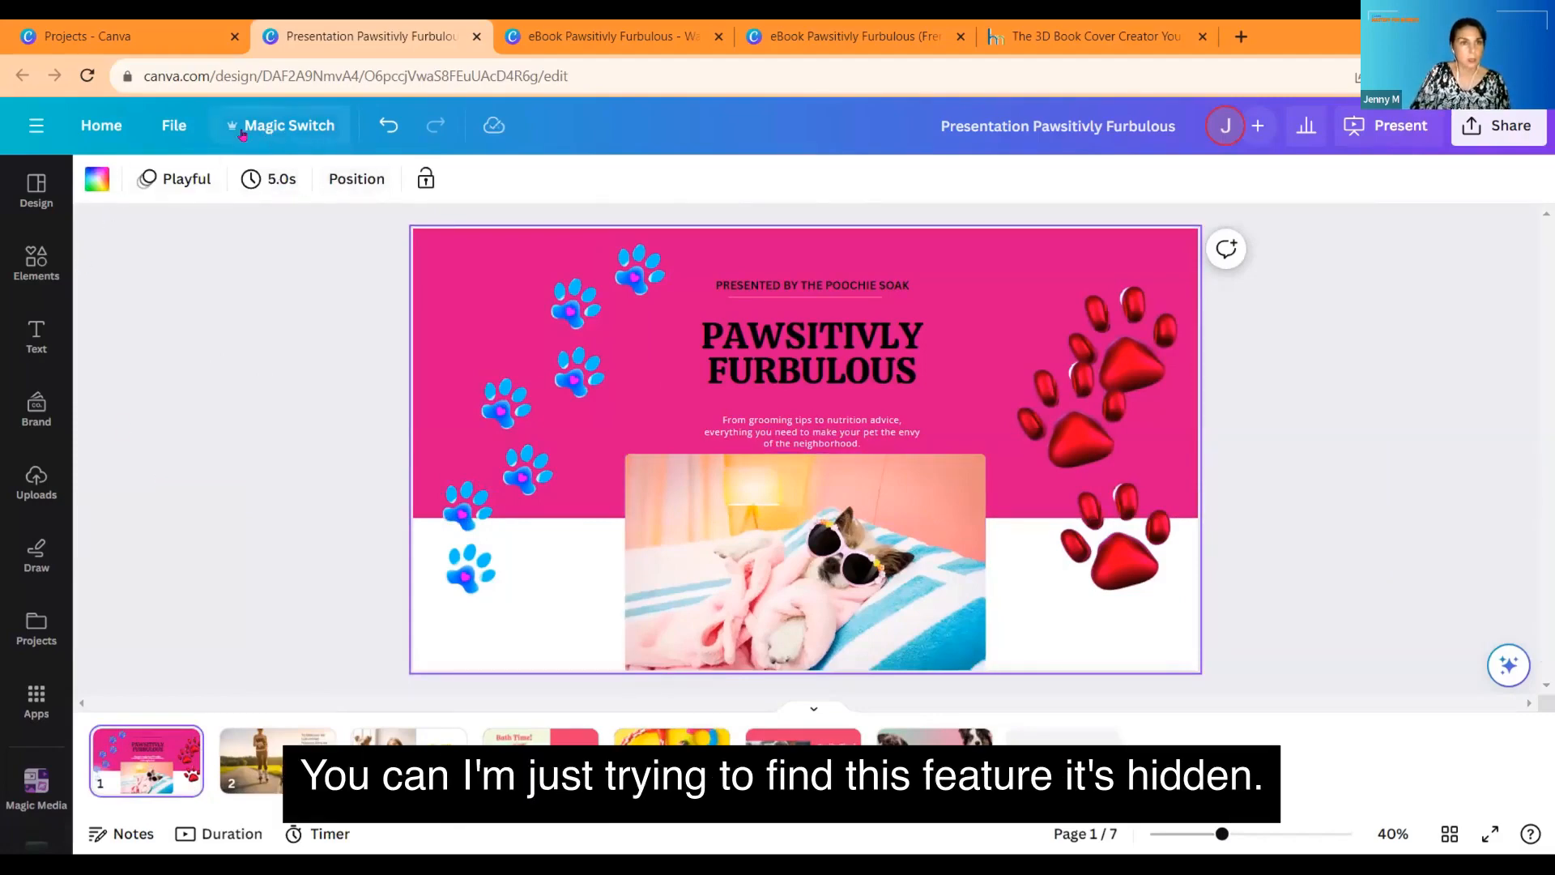
pyautogui.scroll(-3, 26, 640)
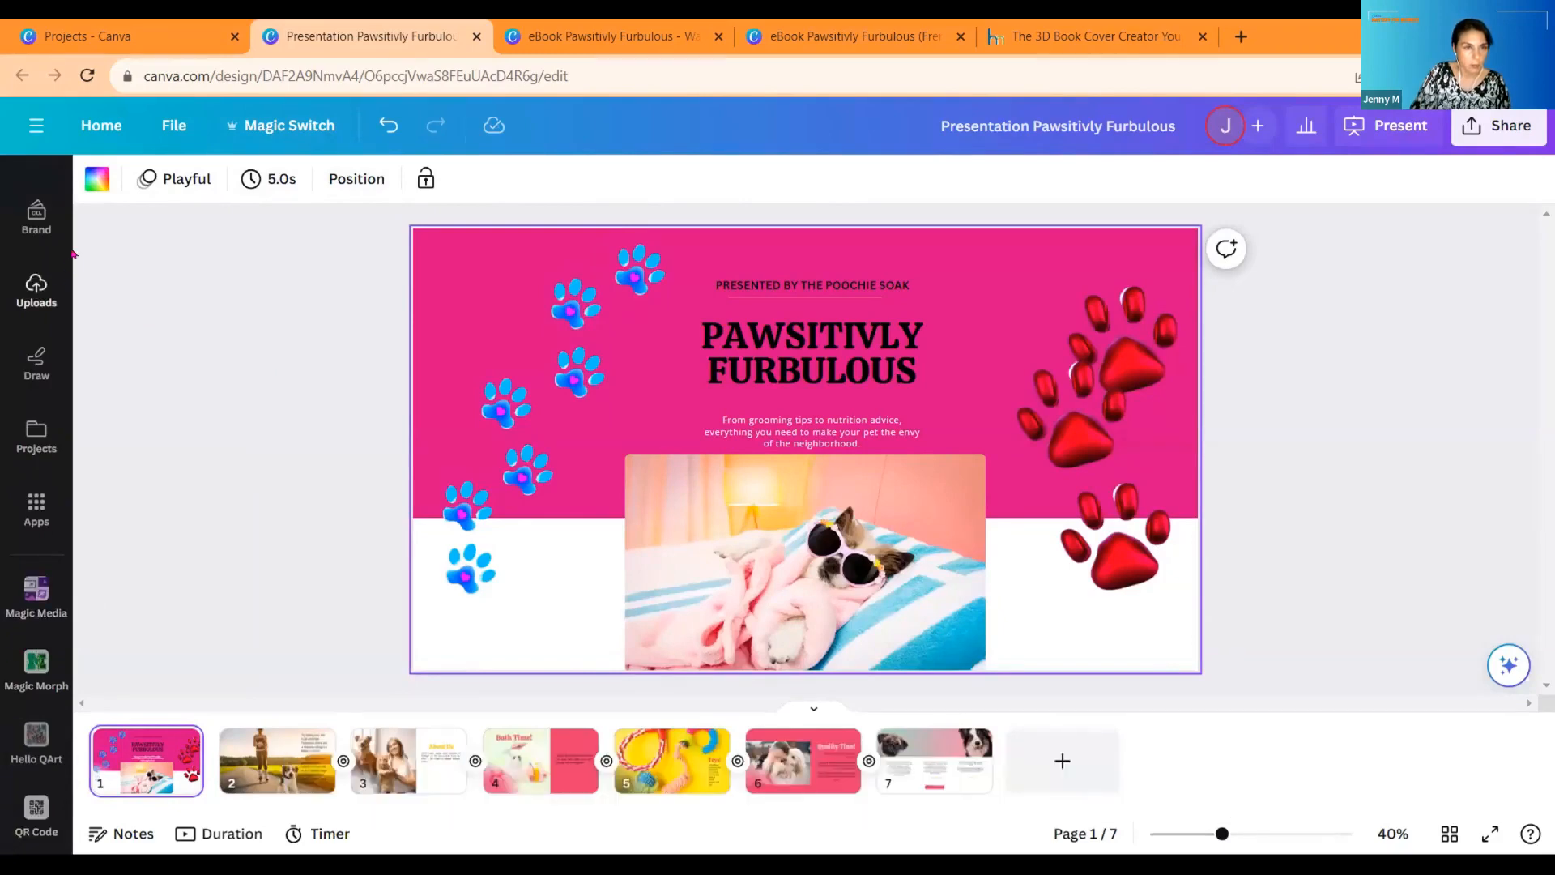
pyautogui.scroll(3, 31, 324)
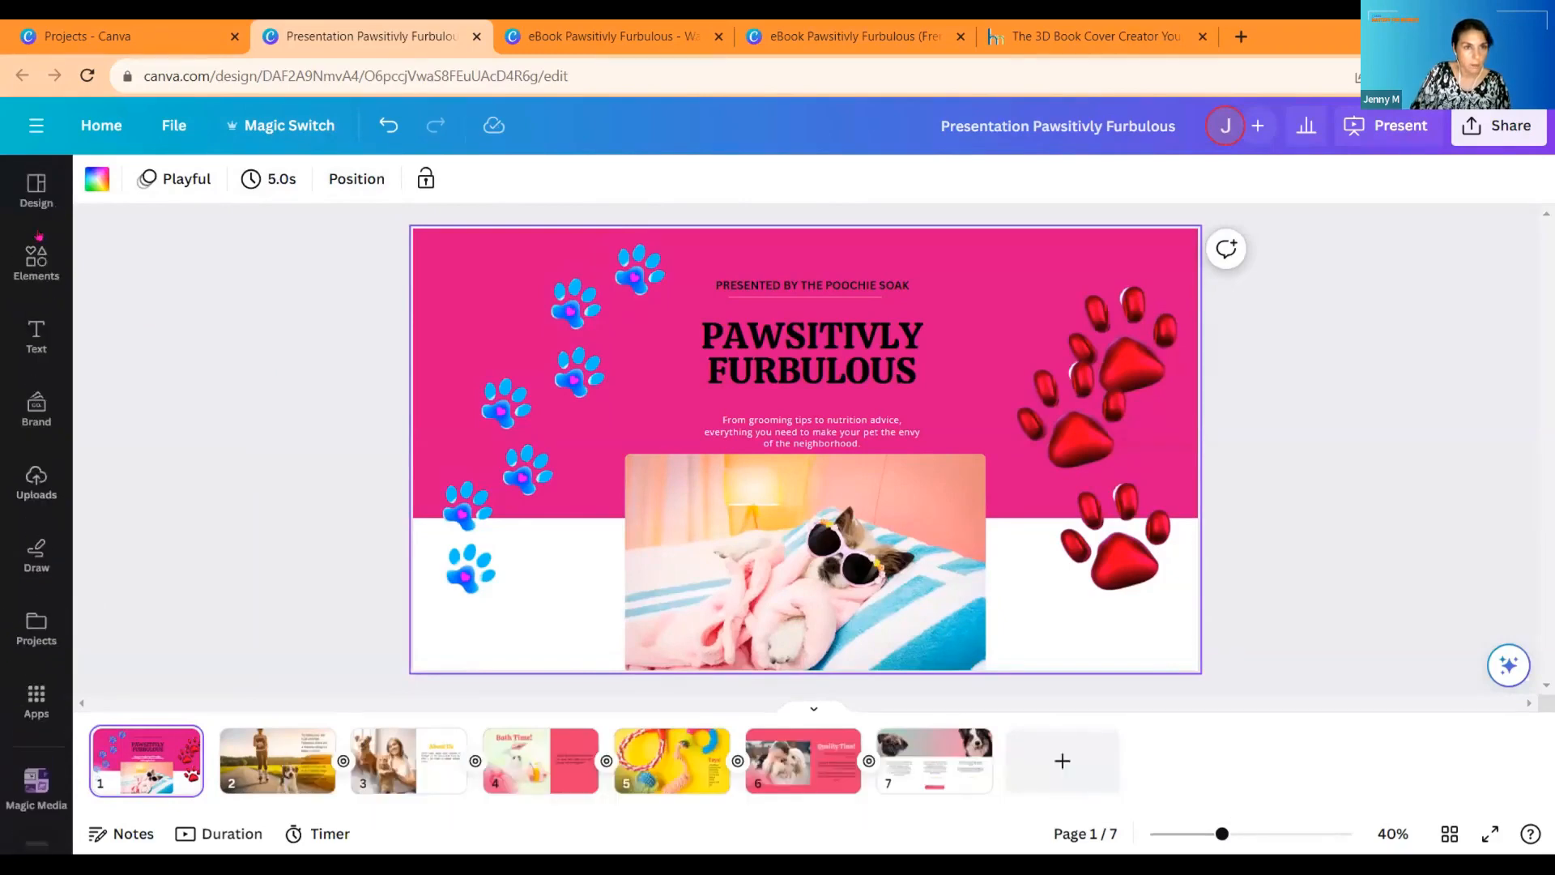
pyautogui.click(109, 128)
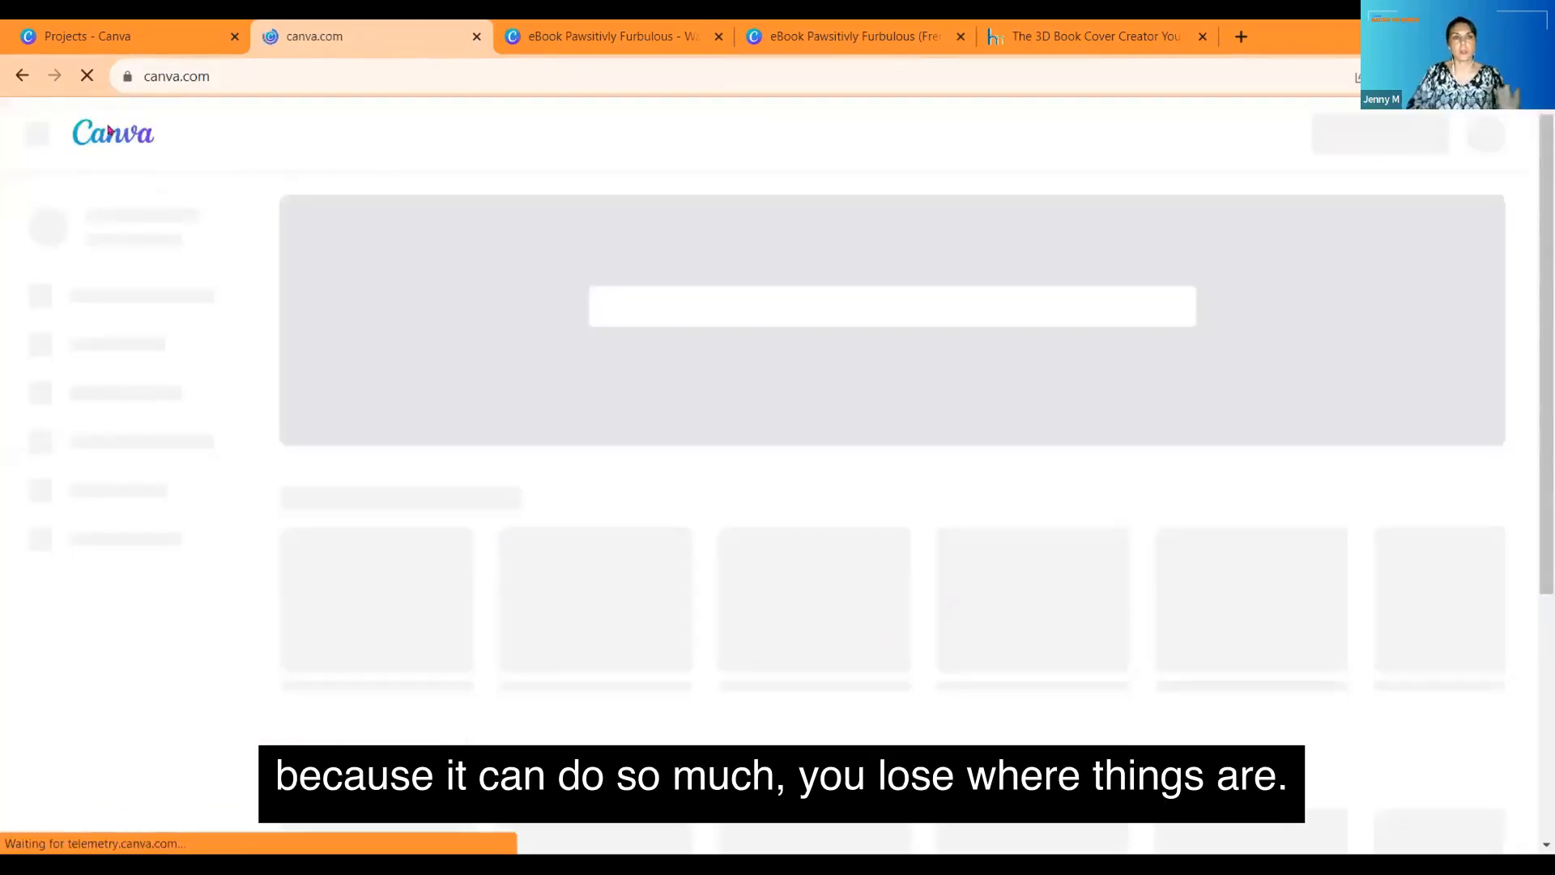
pyautogui.click(20, 77)
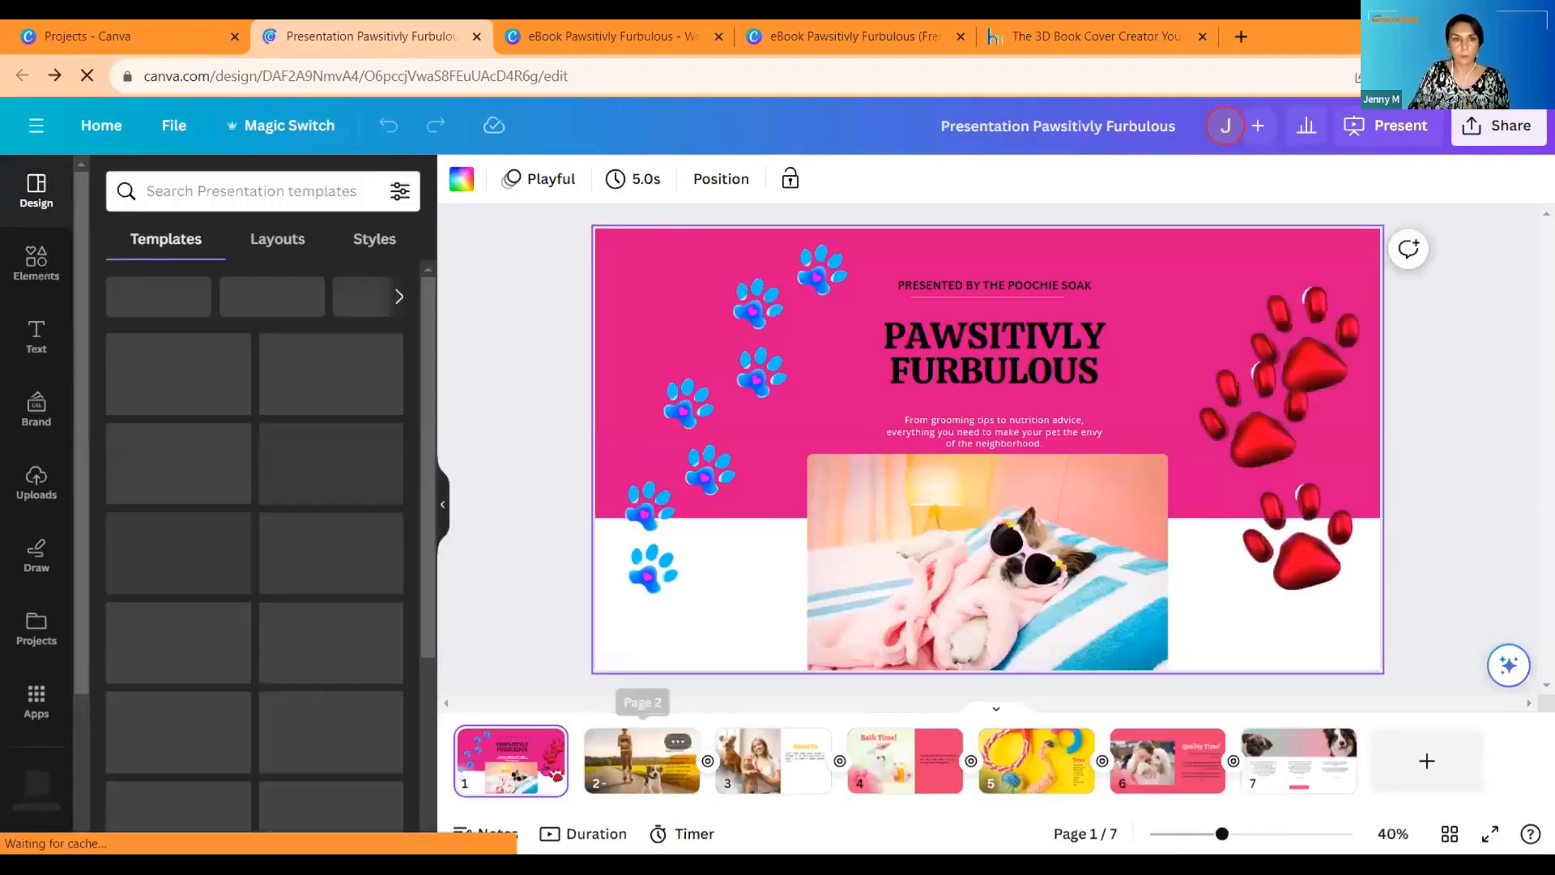
pyautogui.click(941, 357)
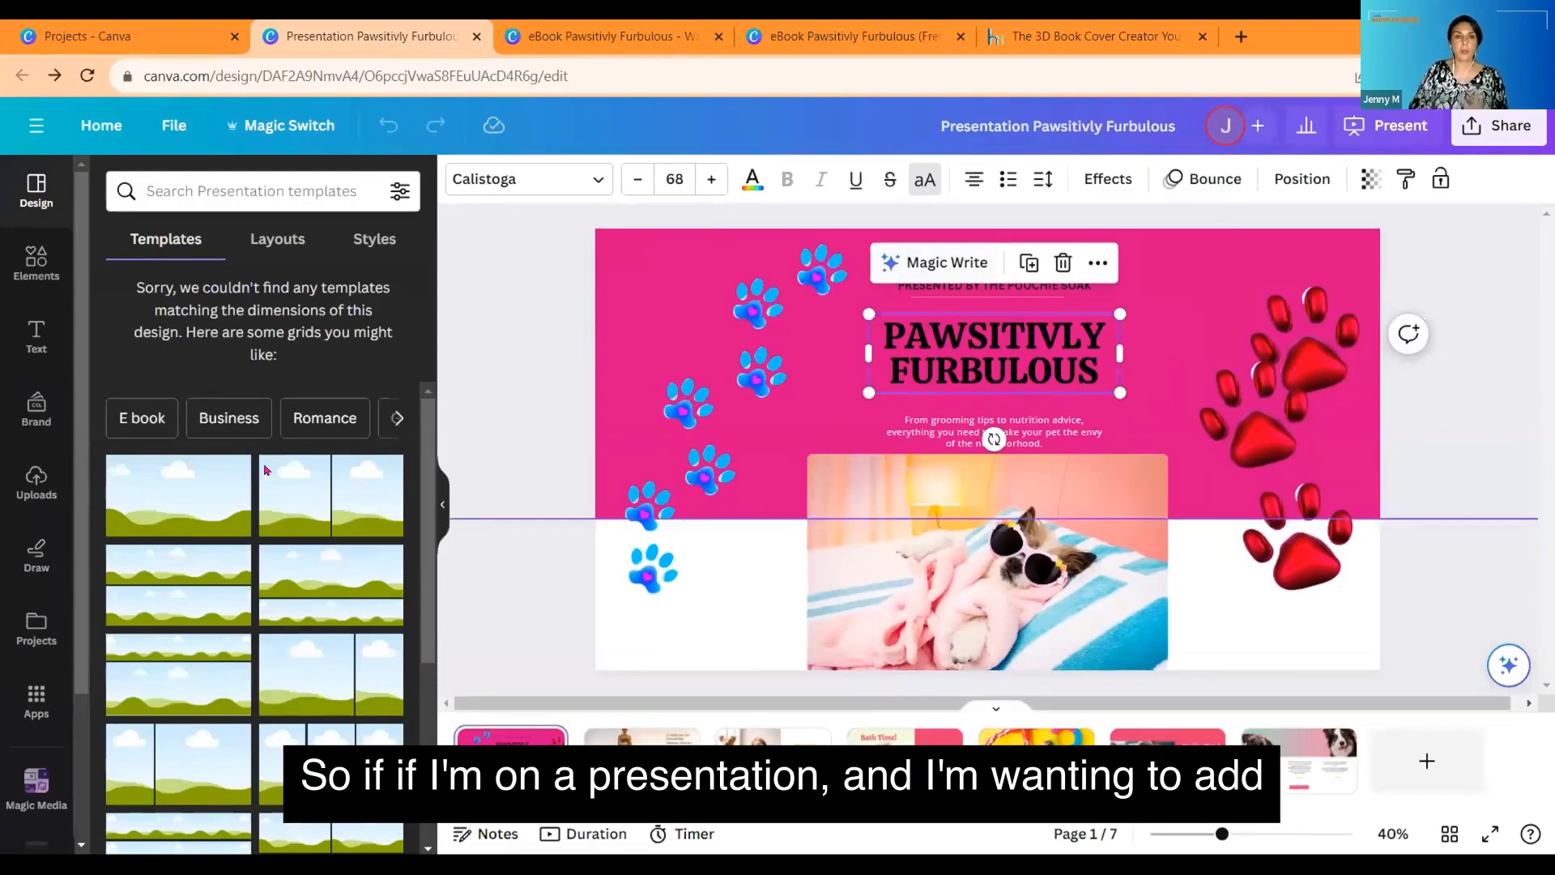
# Step: Go to page 2 and open the animation options for its pet-care text block
pyautogui.click(445, 510)
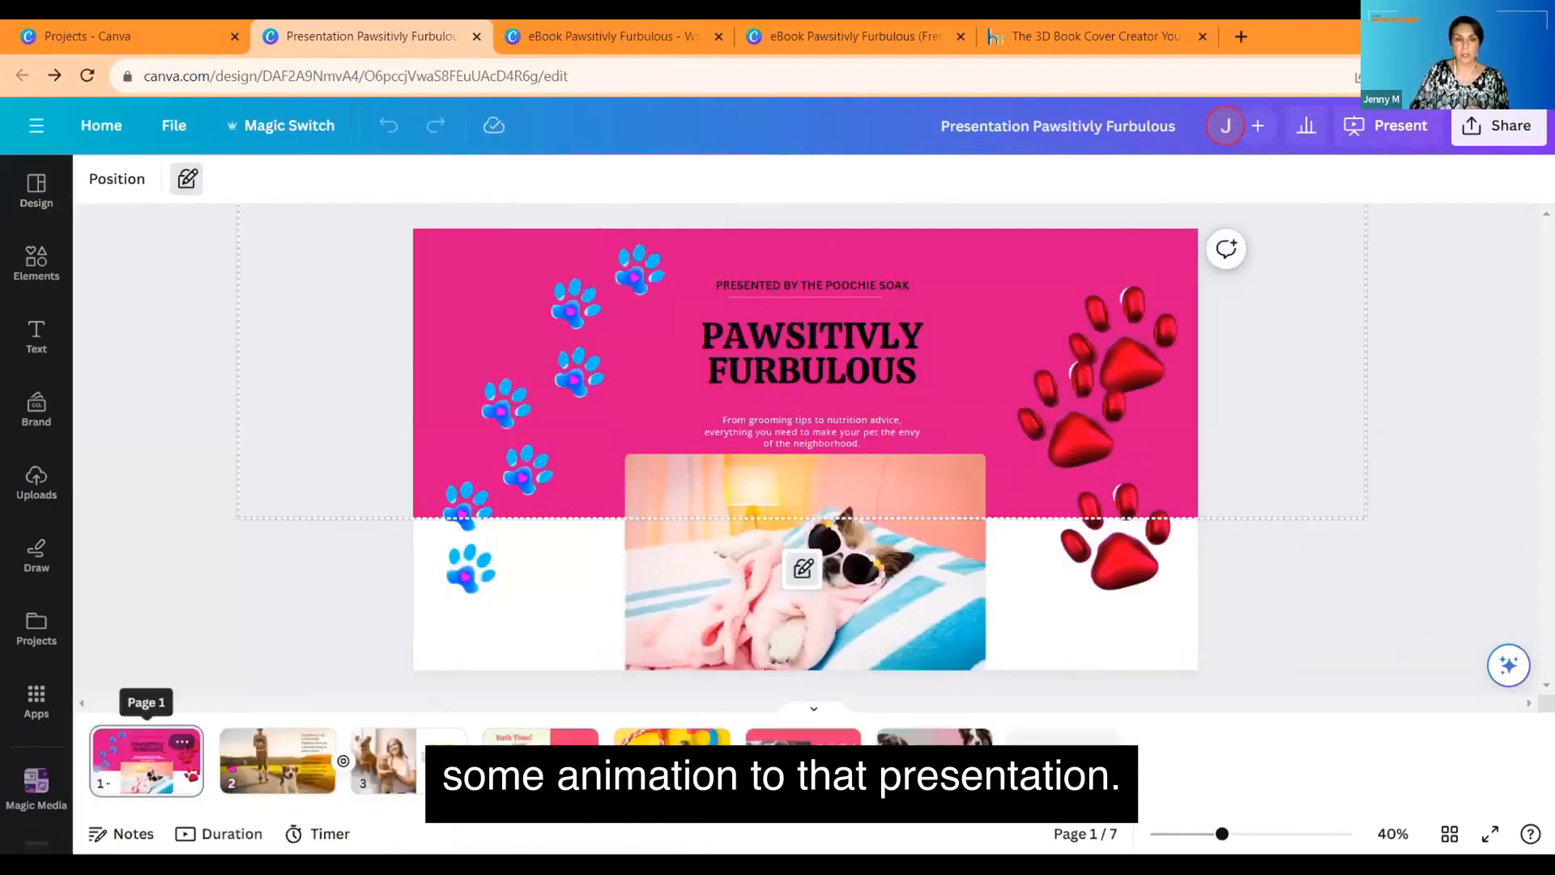
pyautogui.scroll(-2, 639, 466)
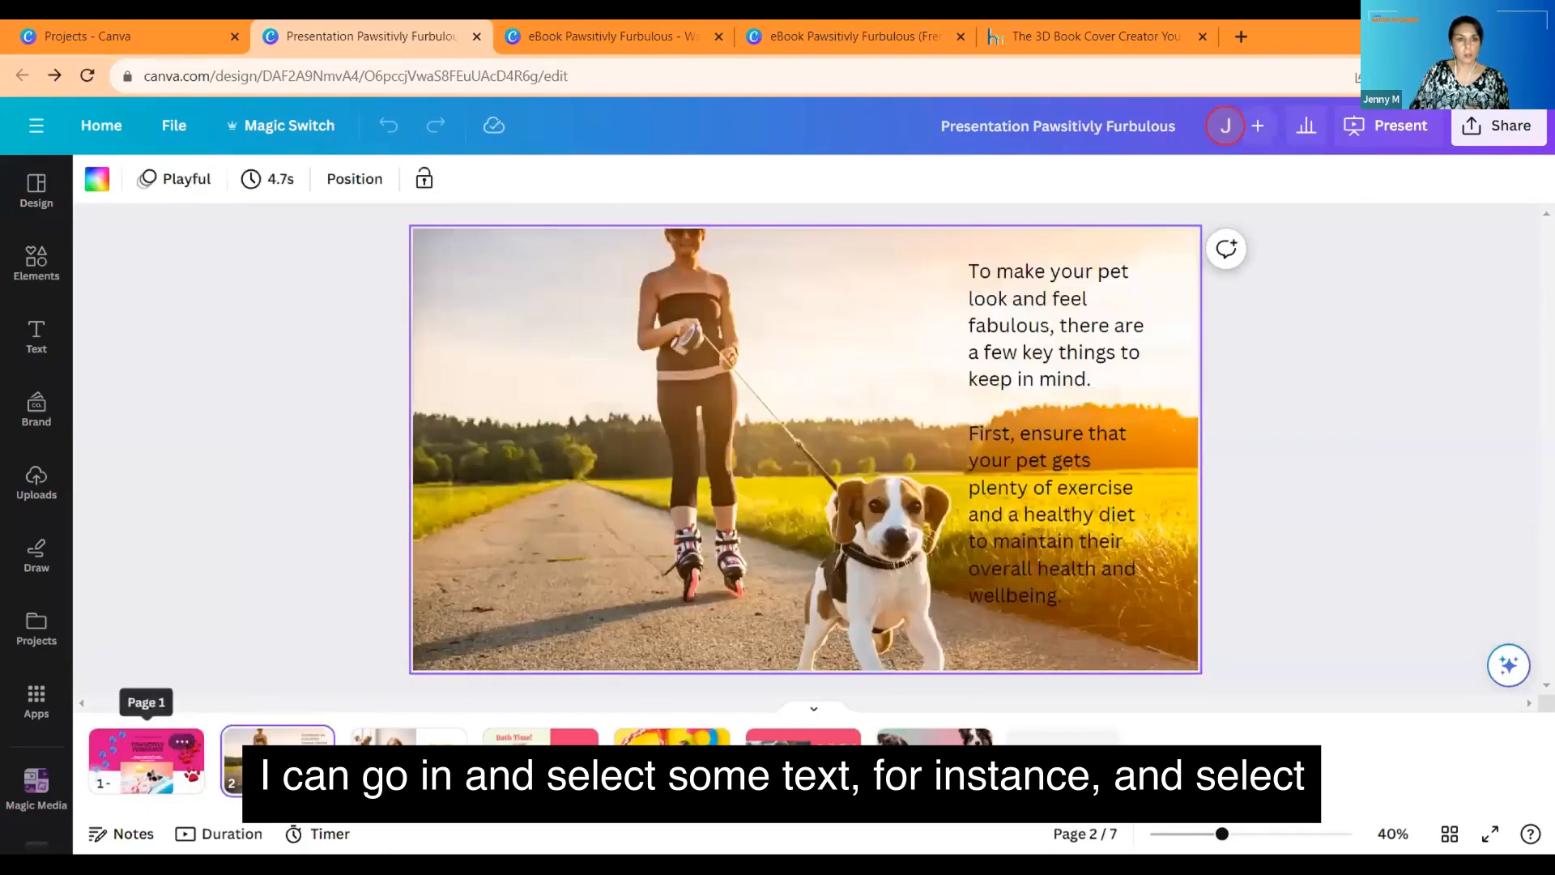
pyautogui.click(1060, 337)
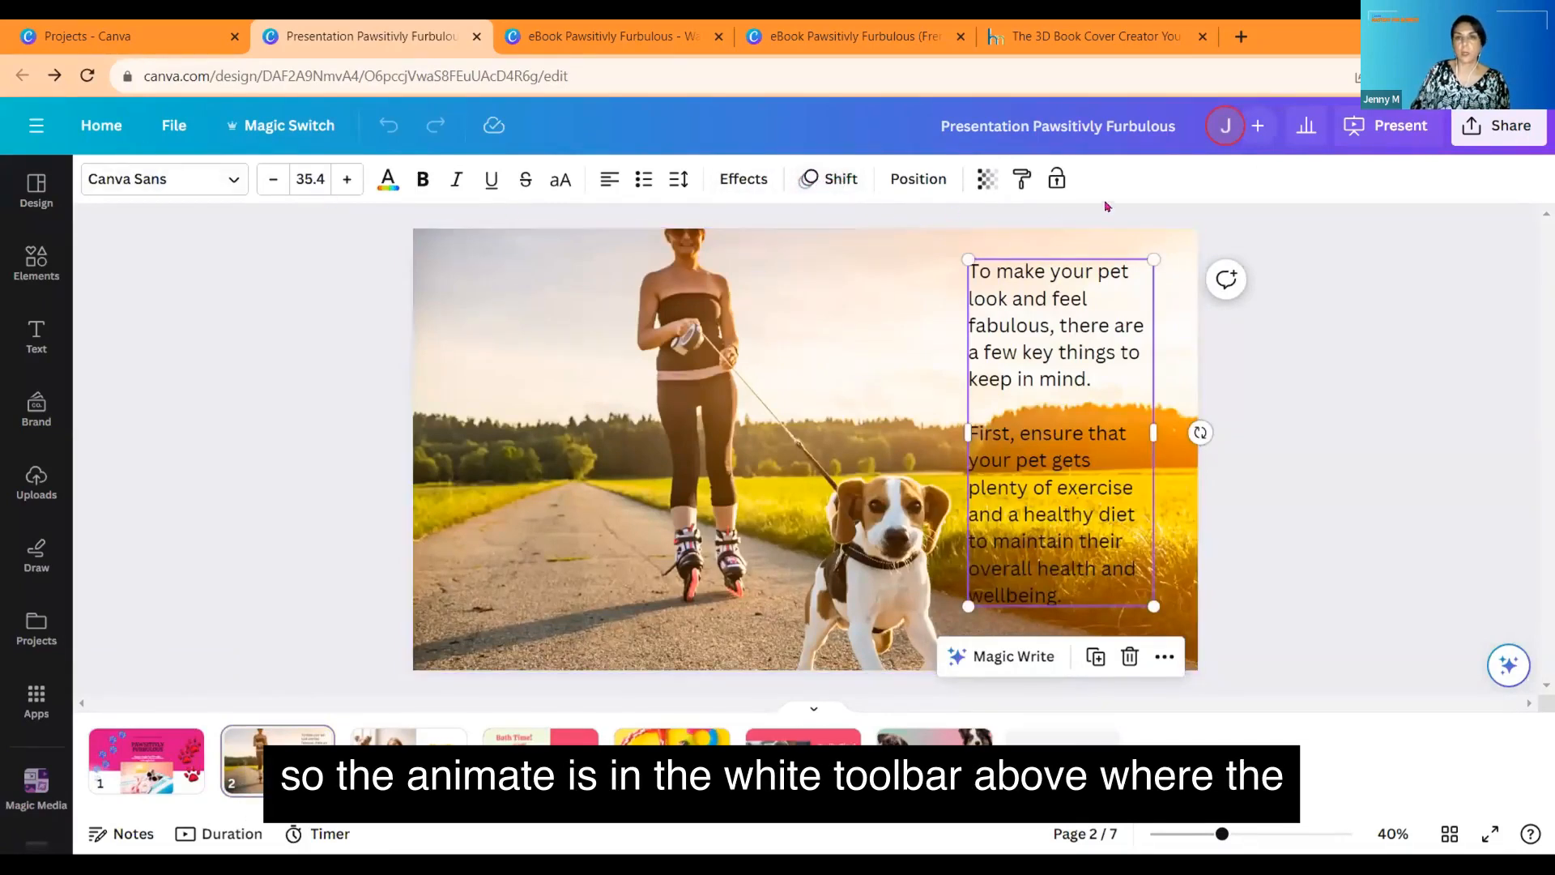
pyautogui.click(827, 181)
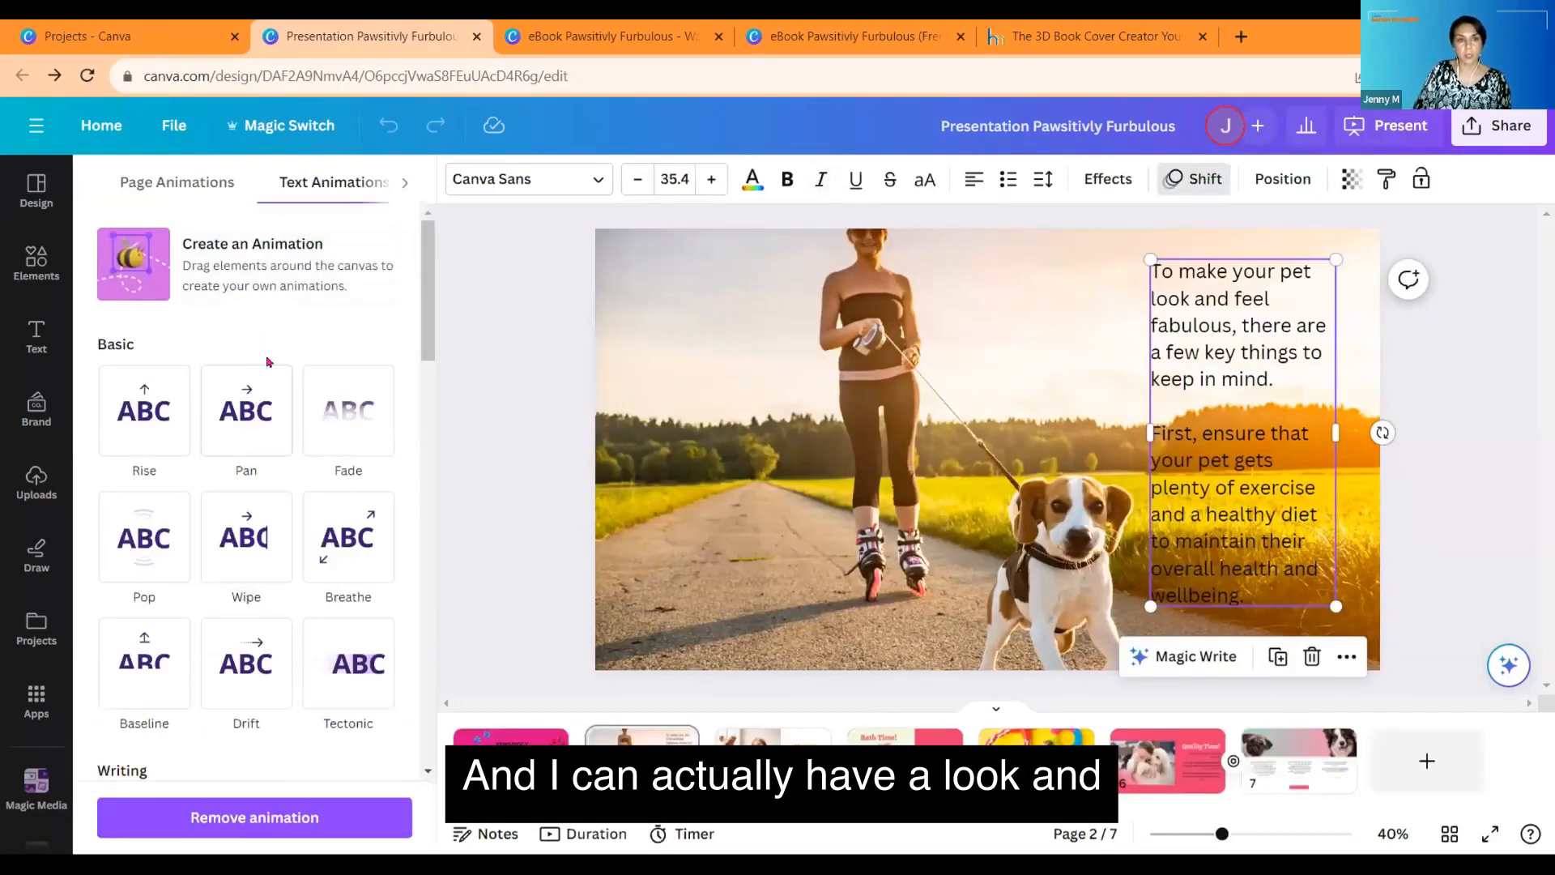
# Step: Browse the text animations and try the Flicker motion effect and the Fade animation on page 2's text
pyautogui.scroll(-5, 268, 373)
pyautogui.scroll(-5, 268, 391)
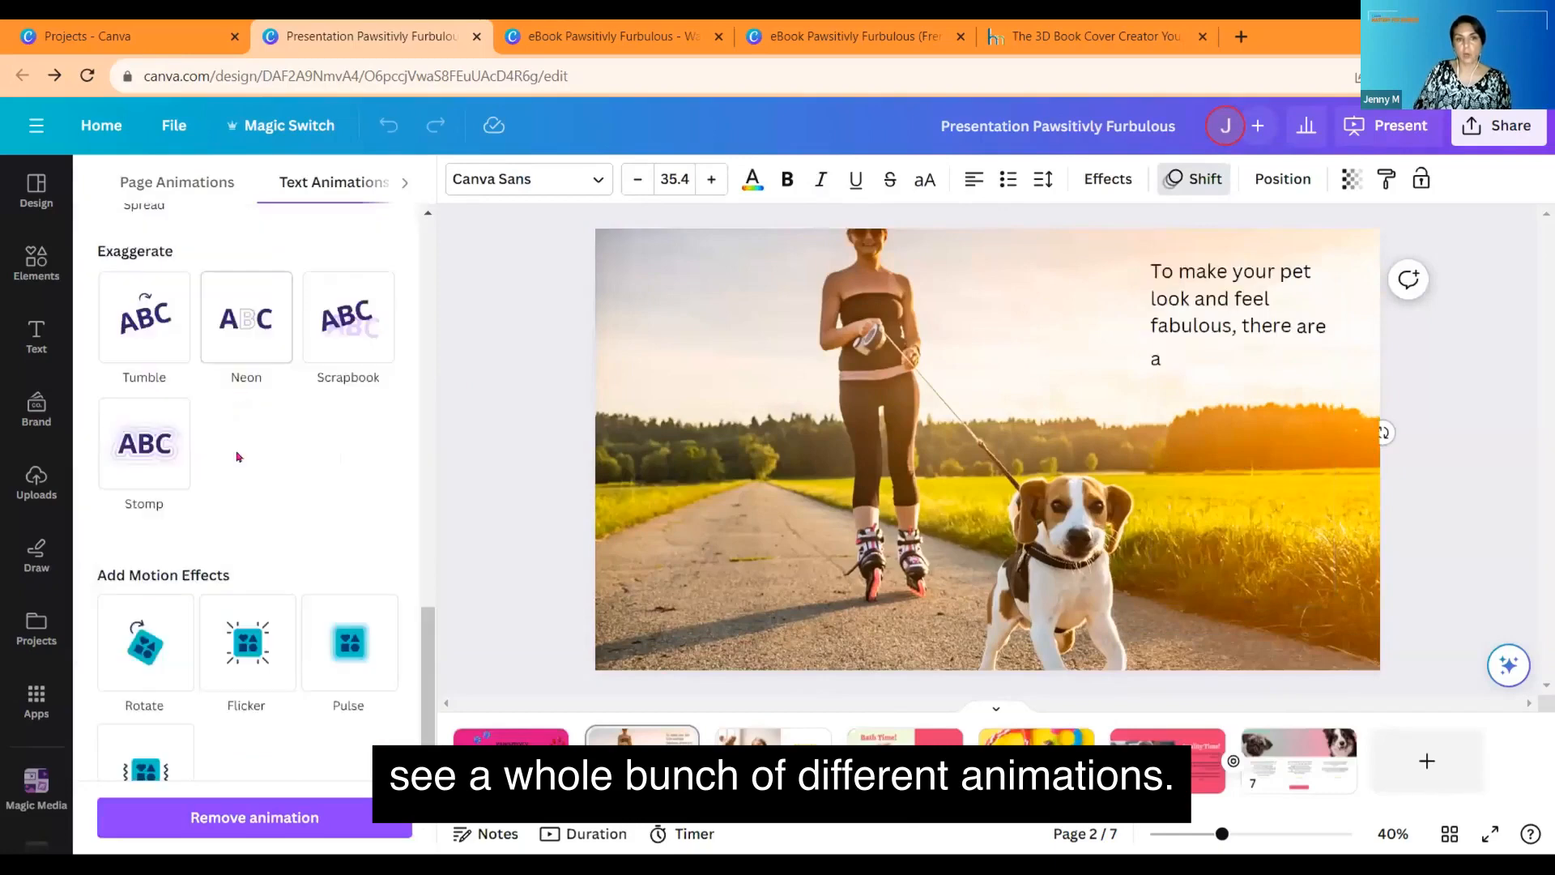
pyautogui.scroll(-2, 282, 766)
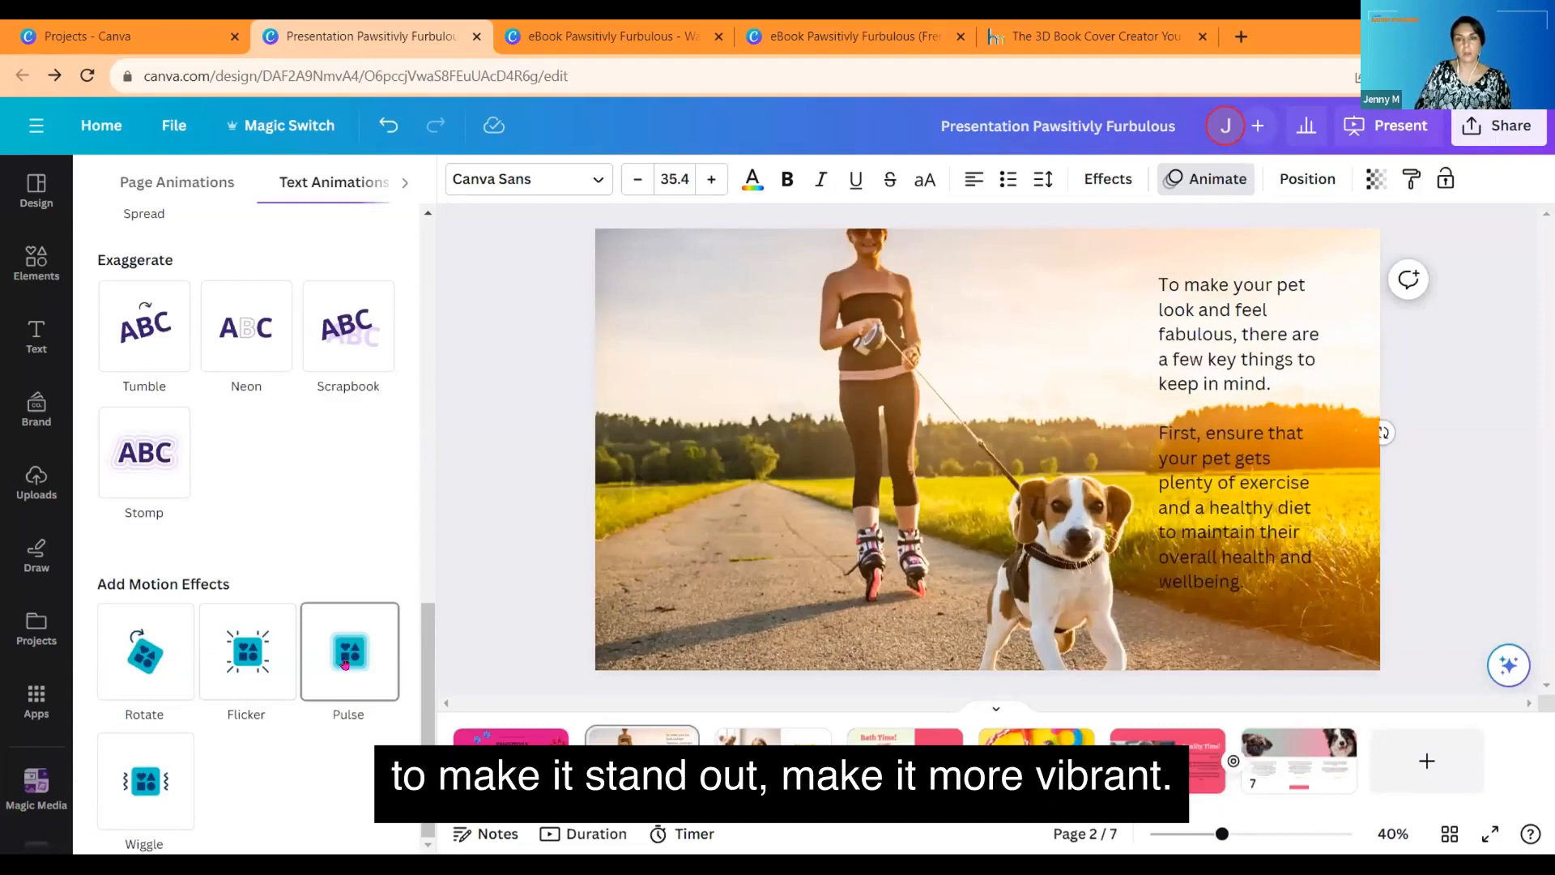
pyautogui.click(228, 676)
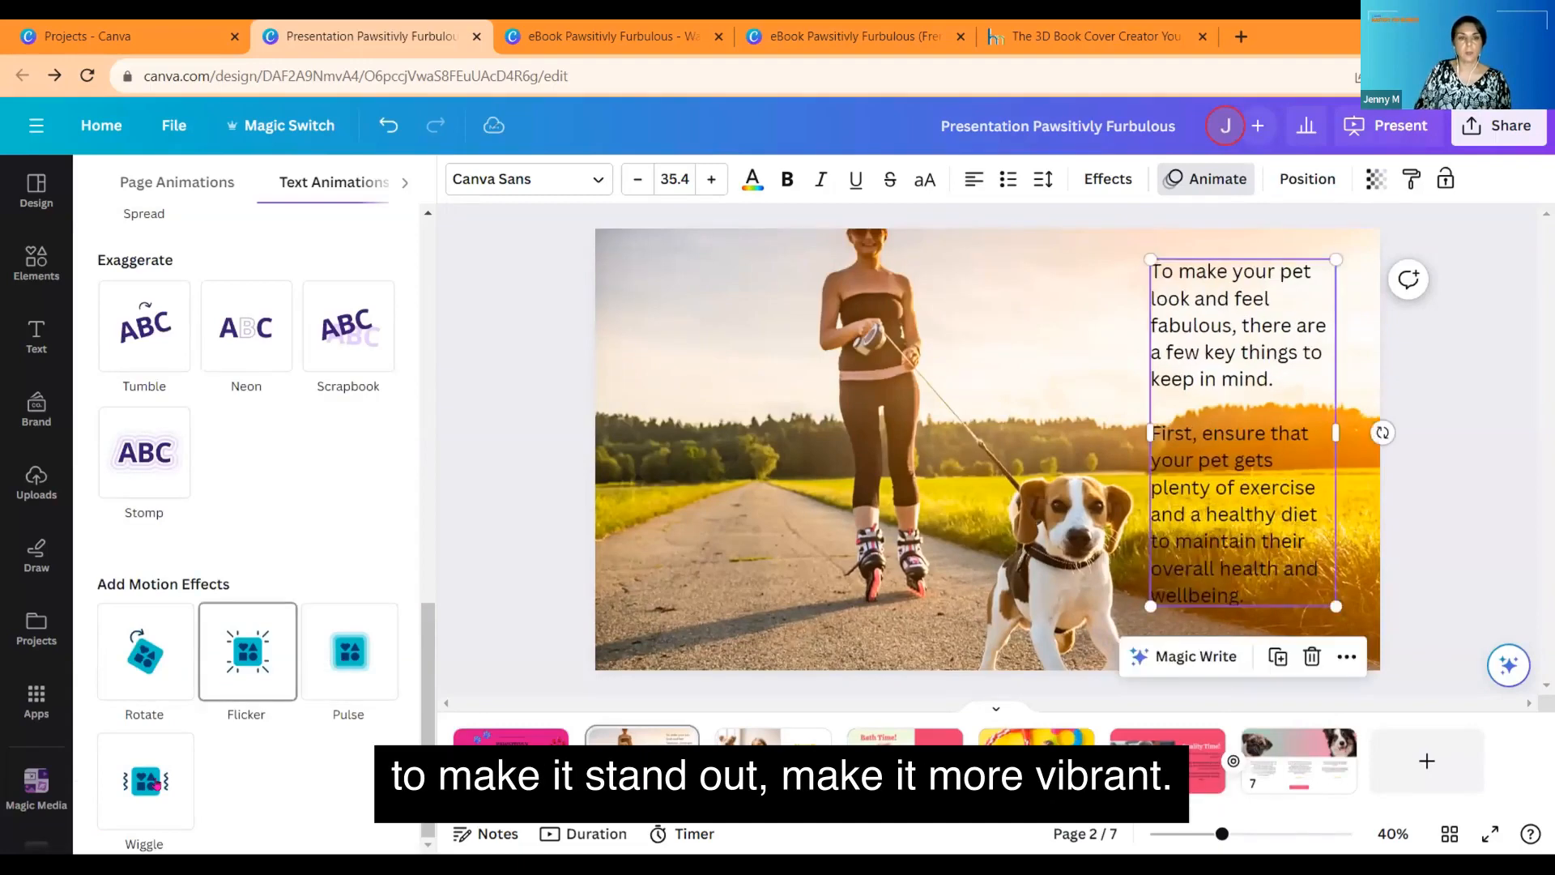
pyautogui.scroll(10, 328, 481)
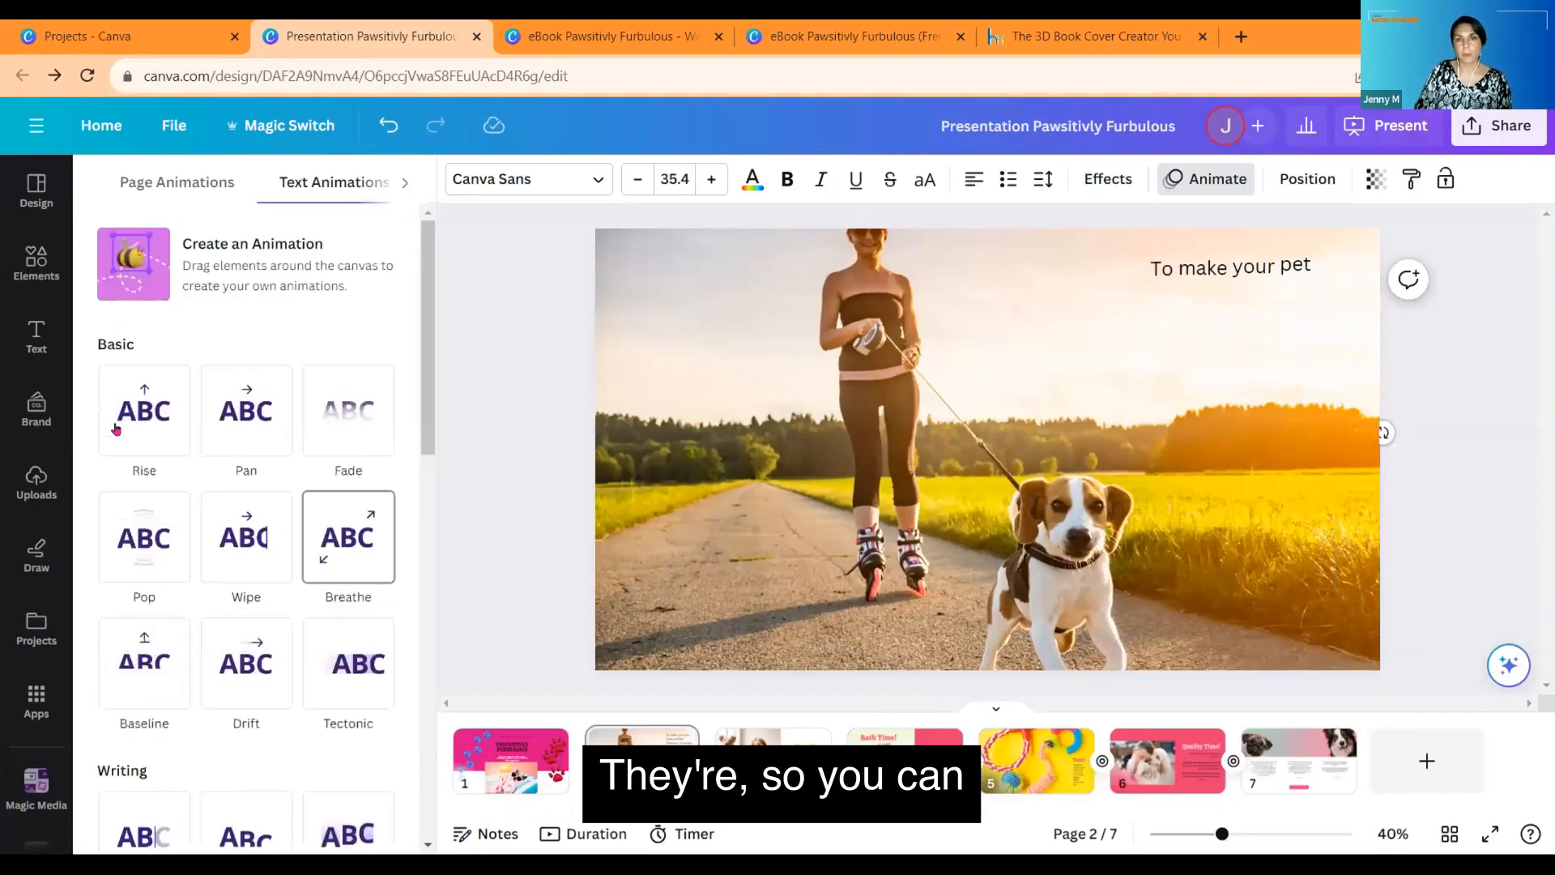
pyautogui.click(334, 417)
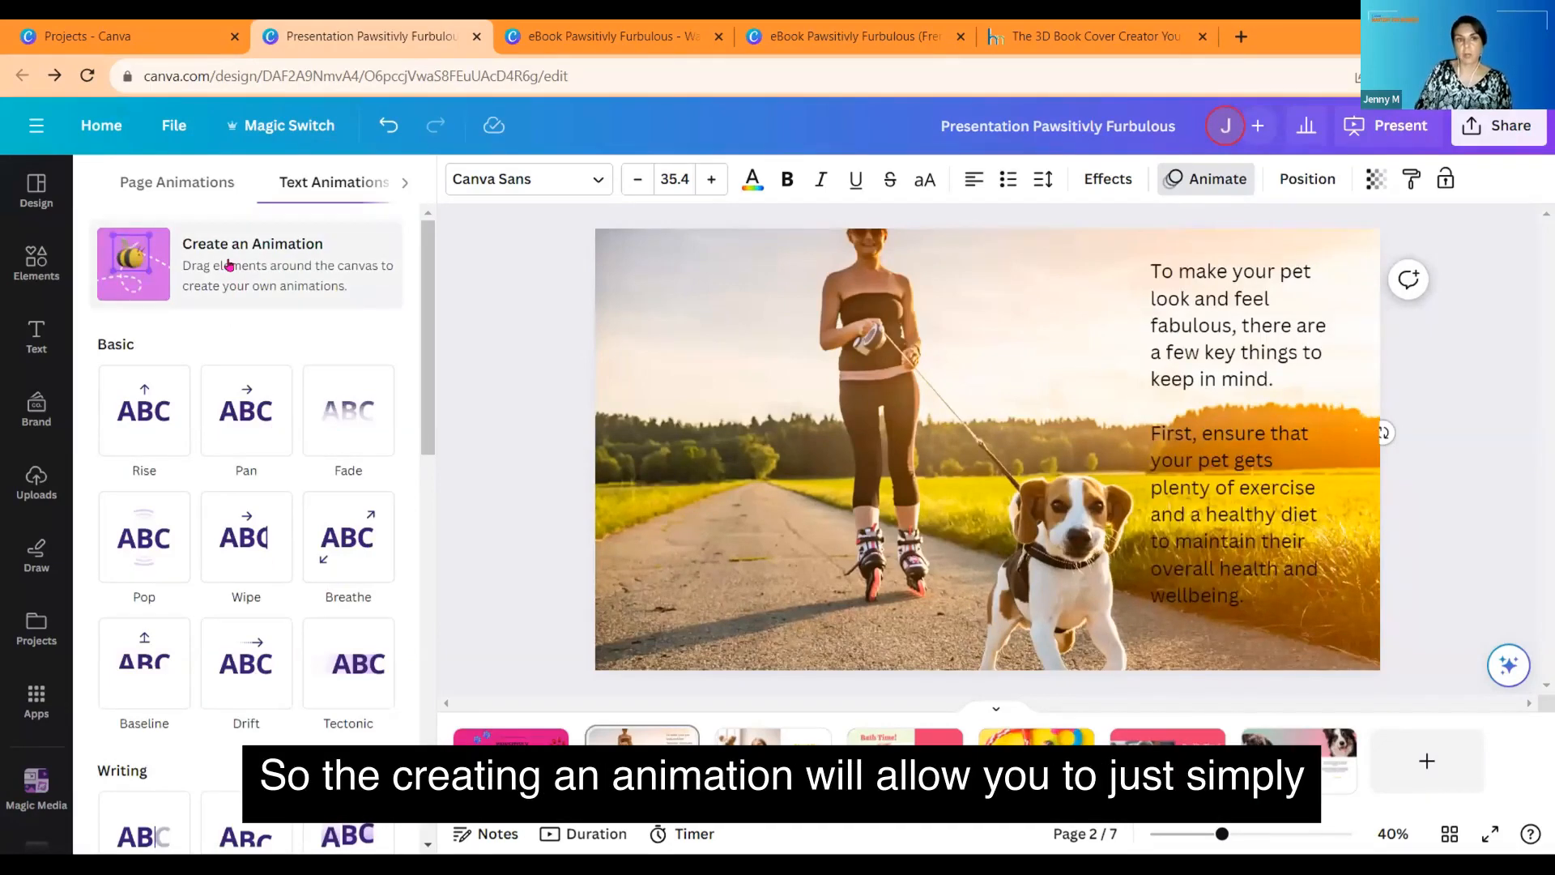
# Step: Create a custom animation for page 2's text with a path leading left across the photo
pyautogui.click(229, 264)
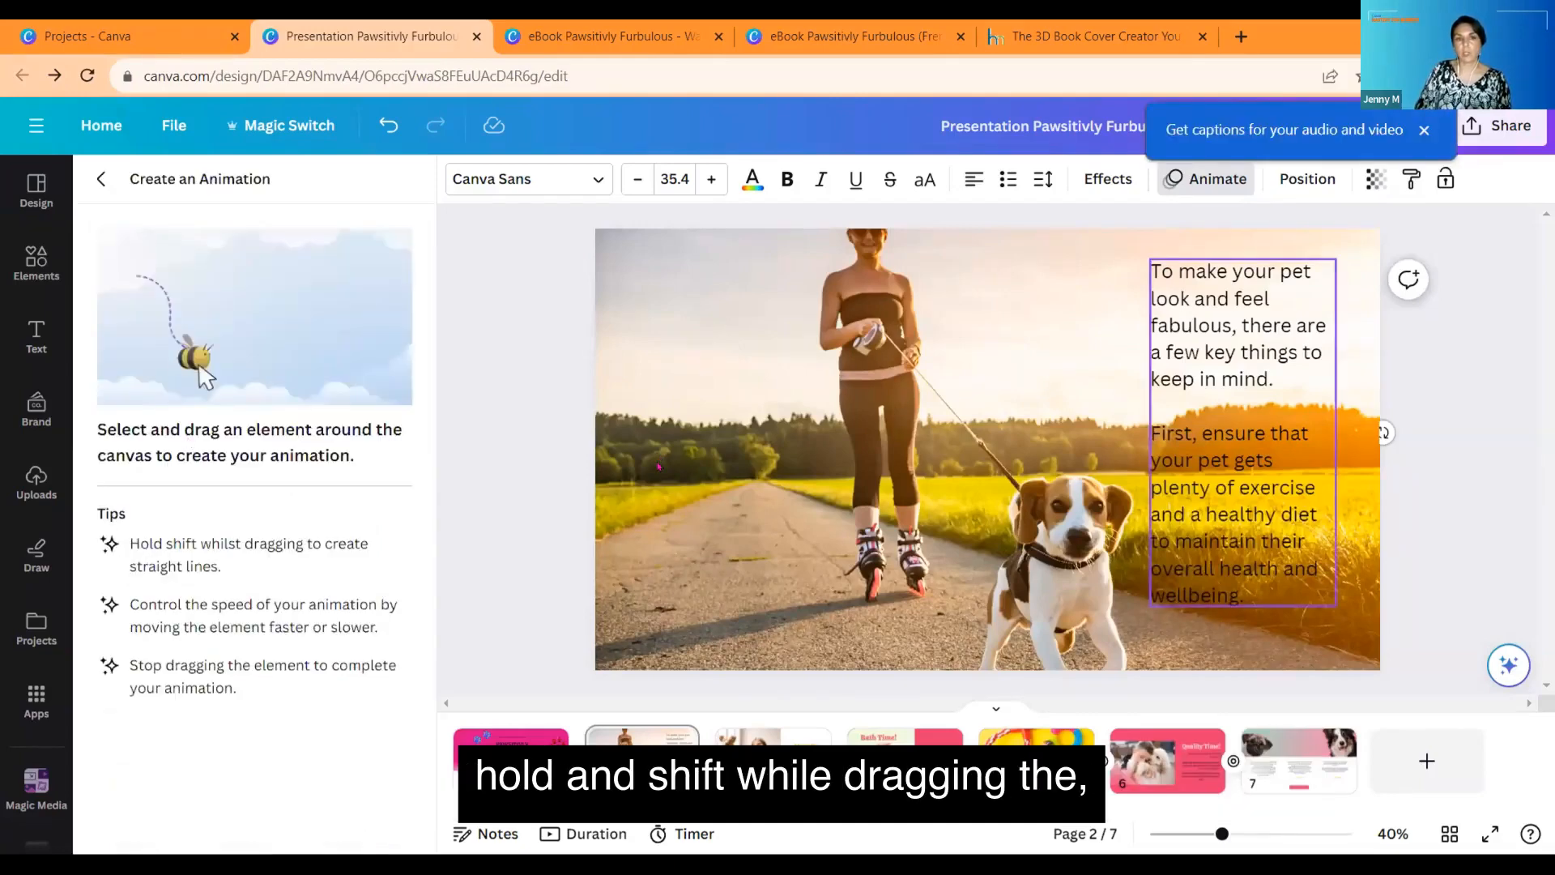
pyautogui.moveTo(1223, 458)
pyautogui.mouseDown()
pyautogui.moveTo(1288, 392)
pyautogui.moveTo(1196, 404)
pyautogui.moveTo(1120, 378)
pyautogui.moveTo(1091, 439)
pyautogui.moveTo(871, 446)
pyautogui.moveTo(744, 347)
pyautogui.moveTo(704, 425)
pyautogui.moveTo(676, 381)
pyautogui.mouseUp()
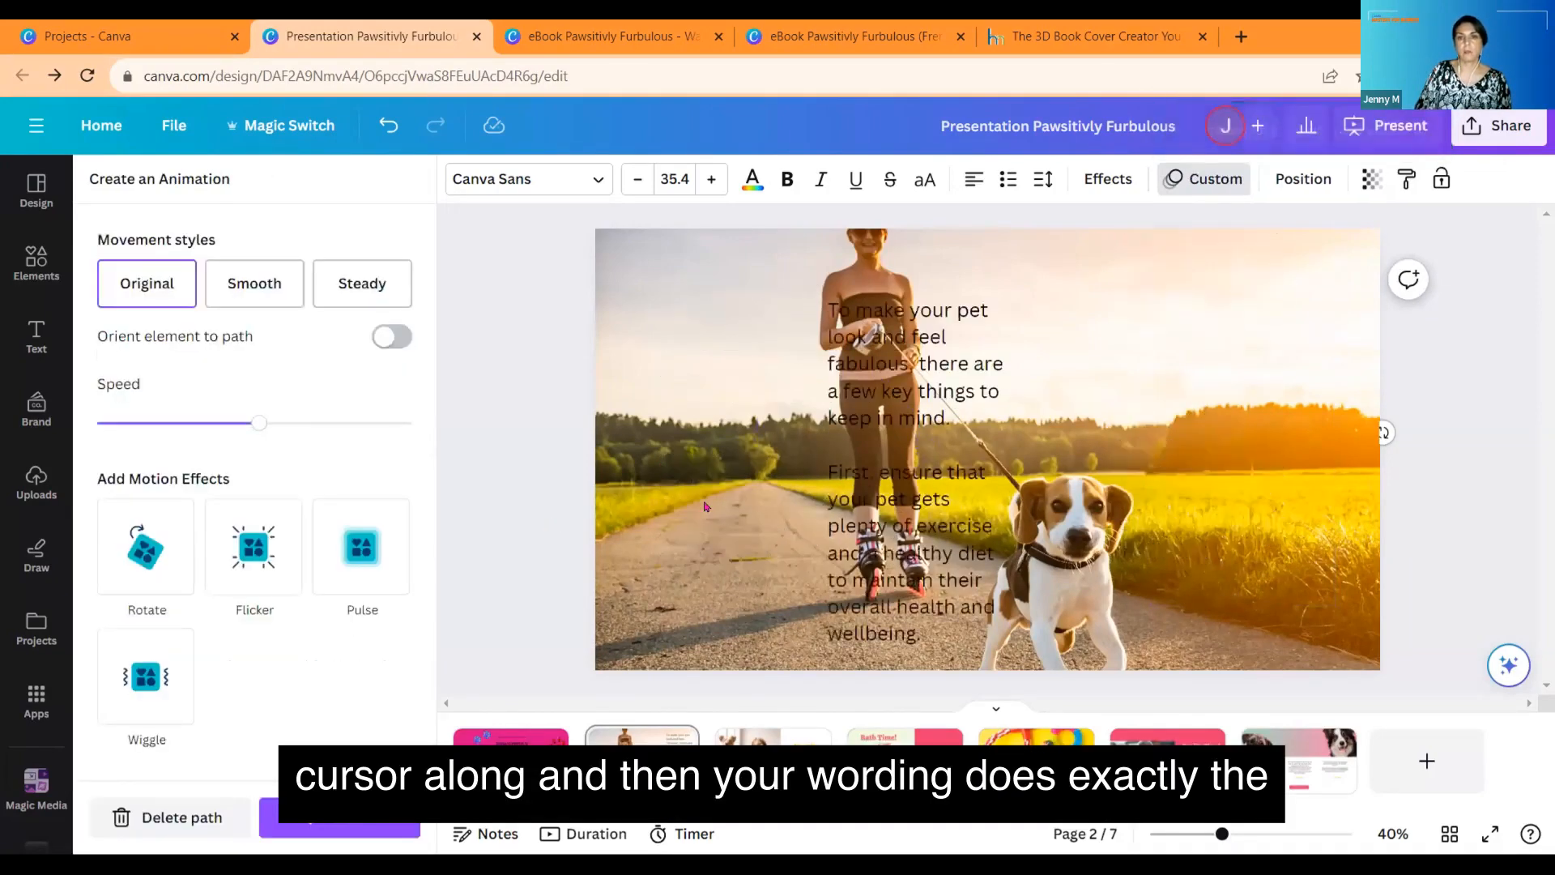
# Step: Accept the custom motion path for the text box on page 2 of the presentation
pyautogui.click(348, 549)
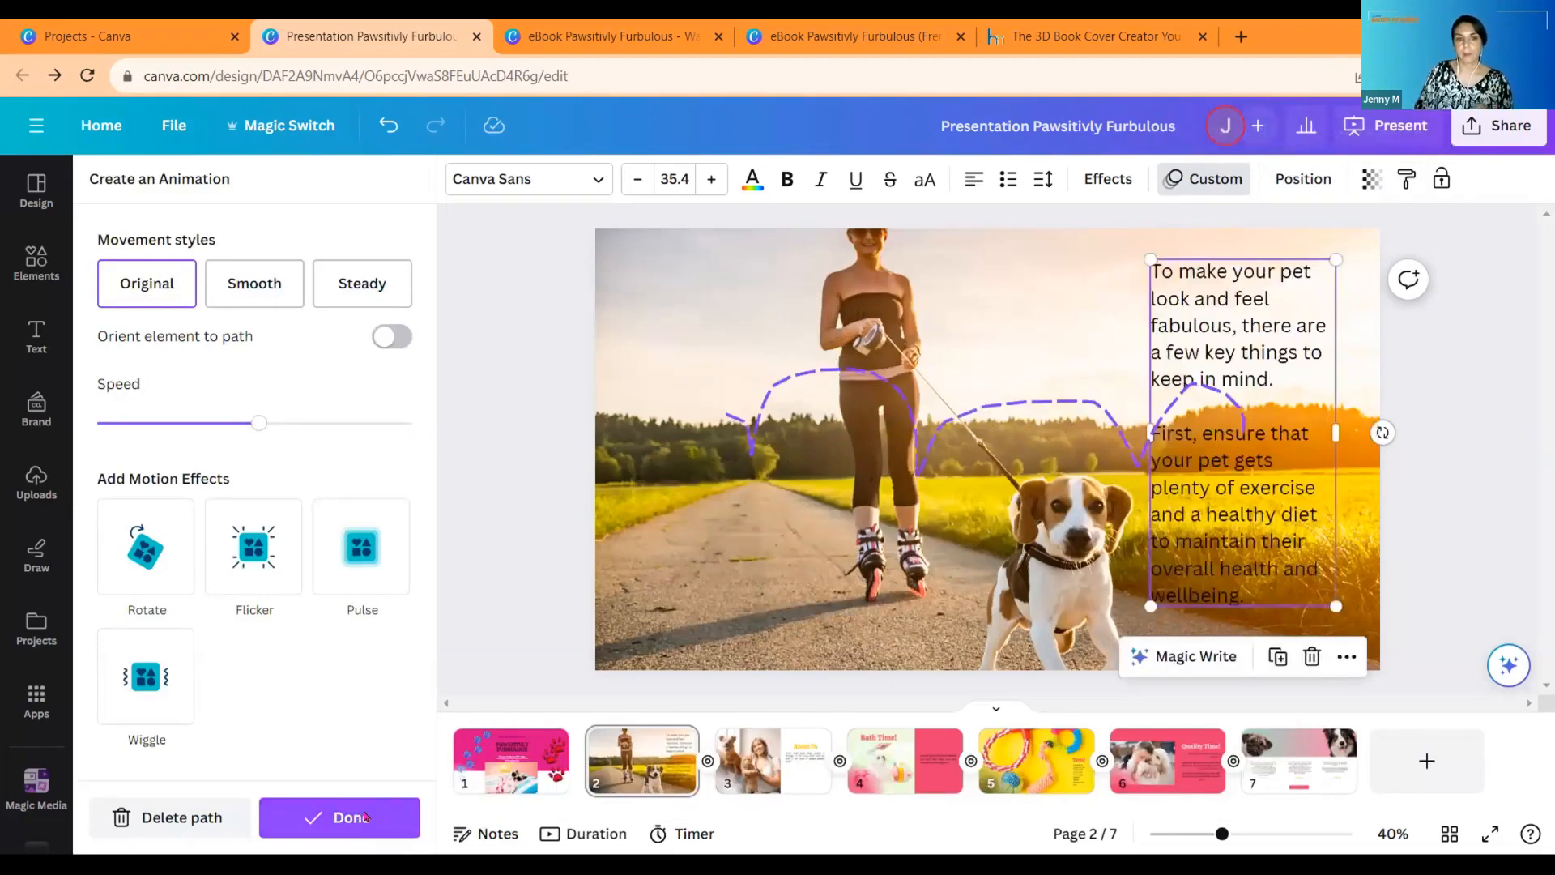
pyautogui.press('Escape')
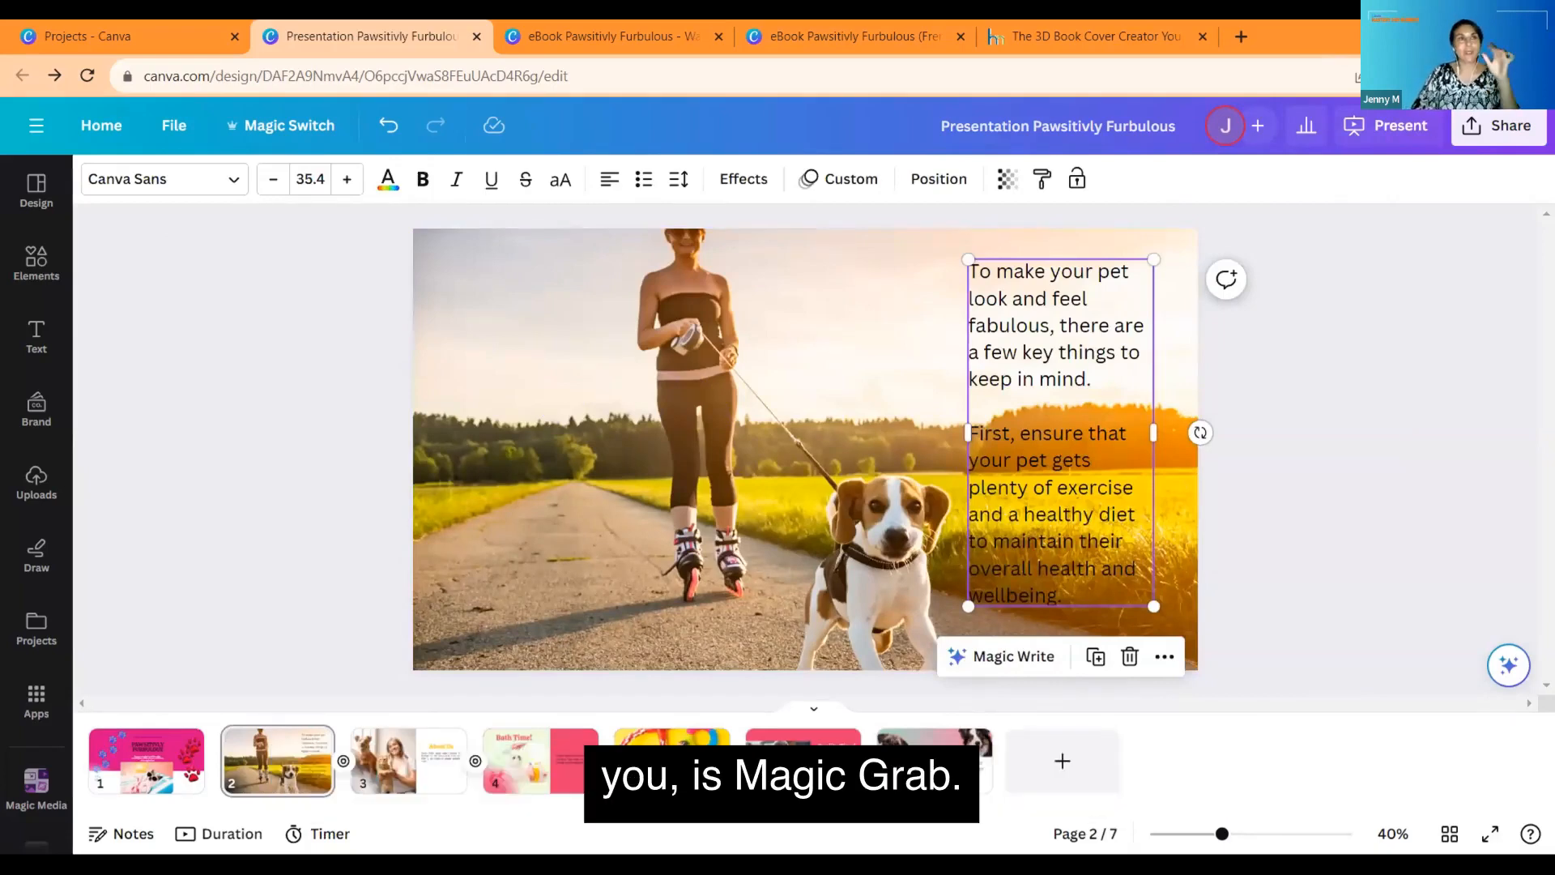
# Step: Return to the projects overview and create a new blank Instagram Post (Square) design, 1080 × 1080 px
pyautogui.click(158, 45)
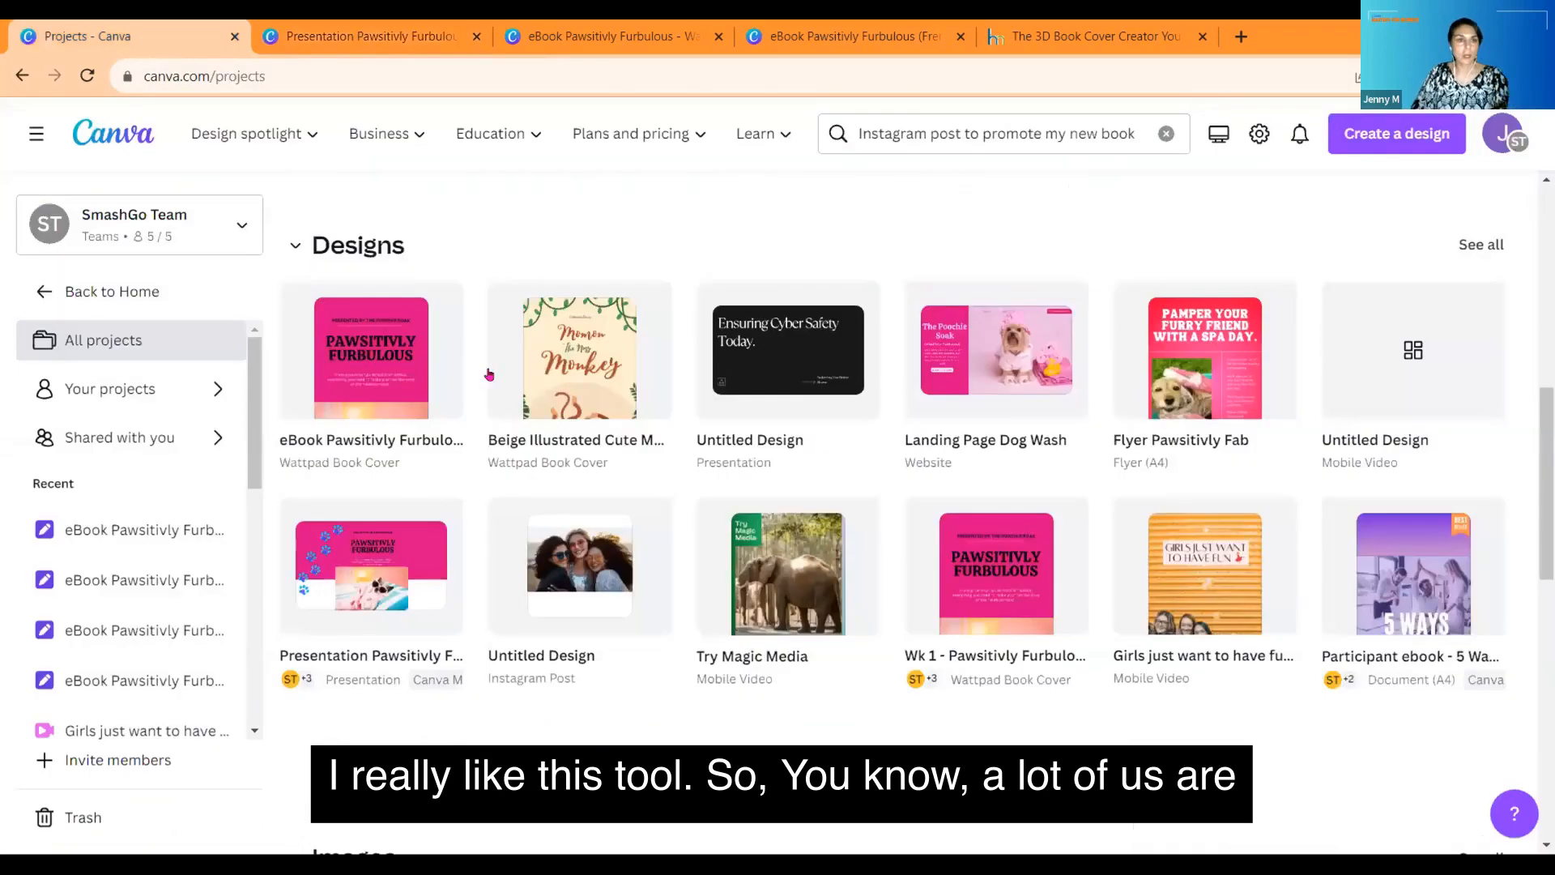
pyautogui.scroll(10, 518, 356)
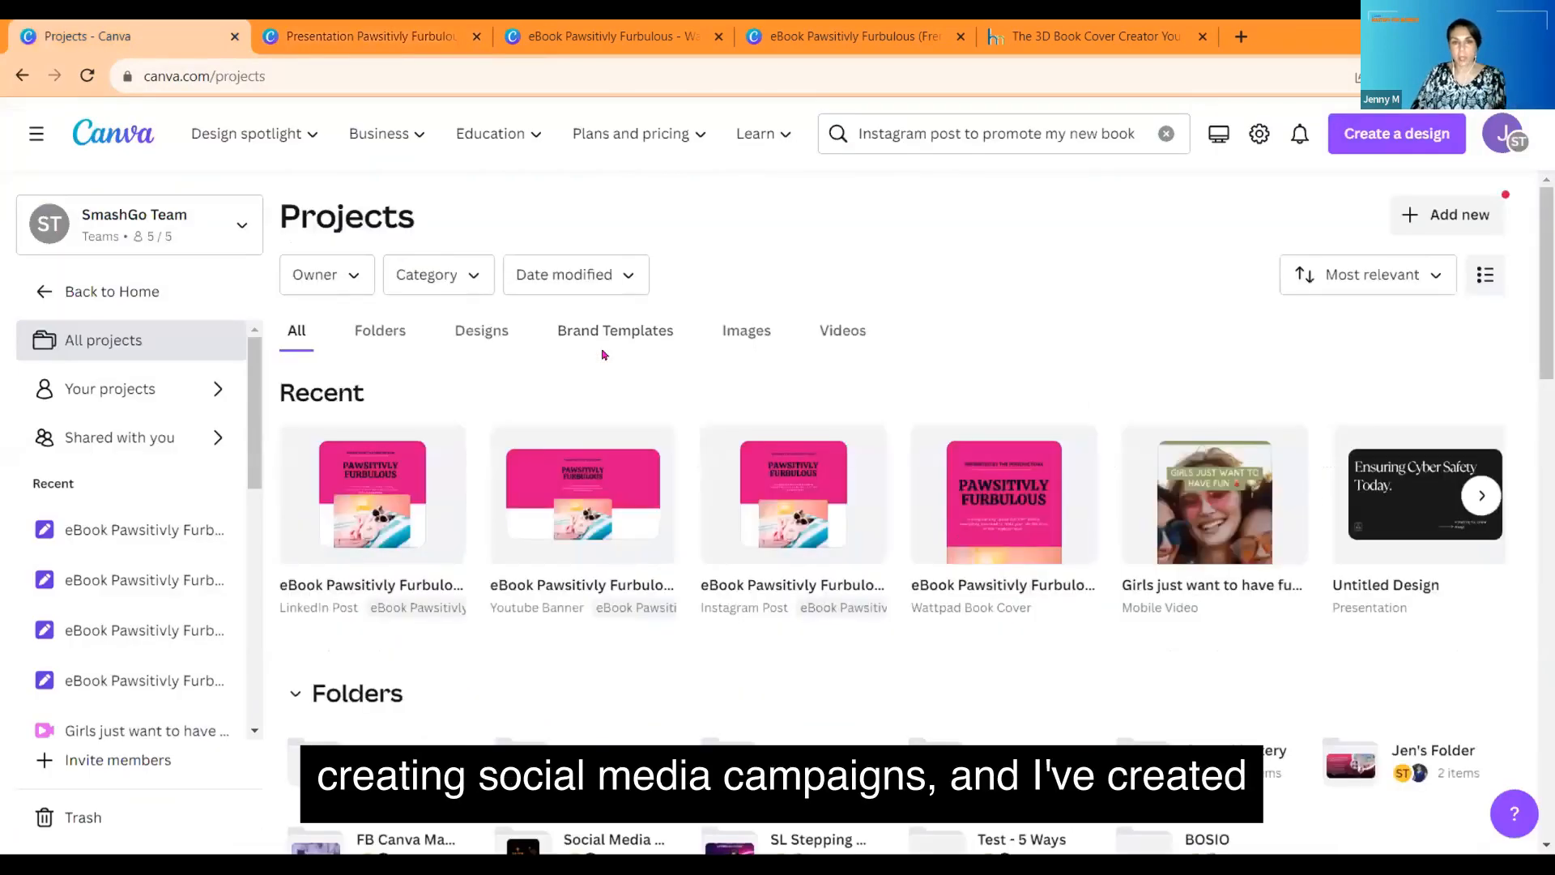
pyautogui.click(1363, 135)
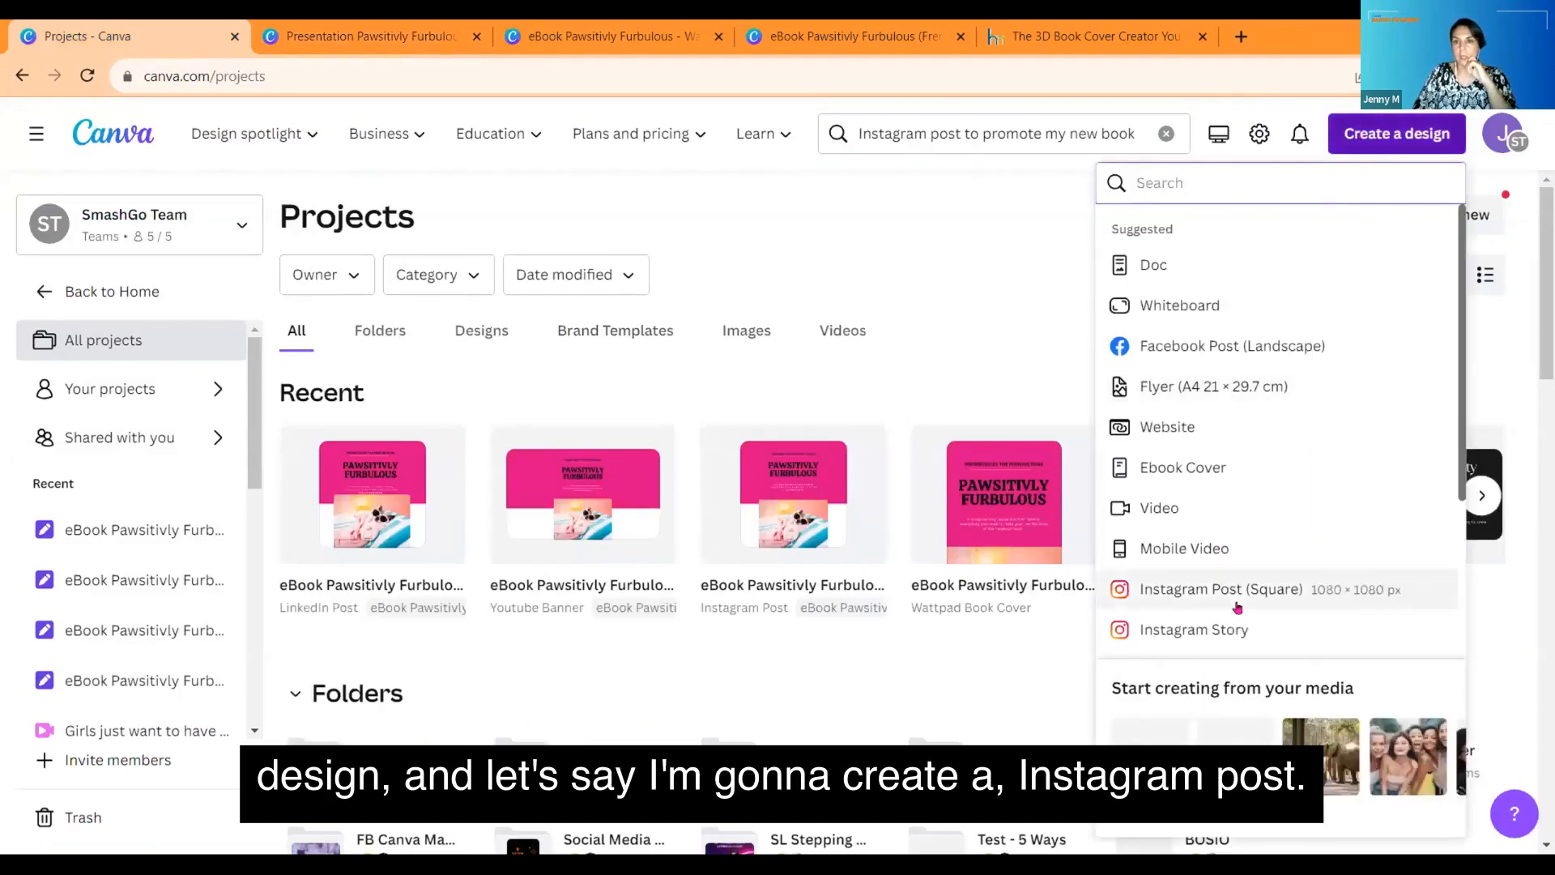
pyautogui.click(1201, 591)
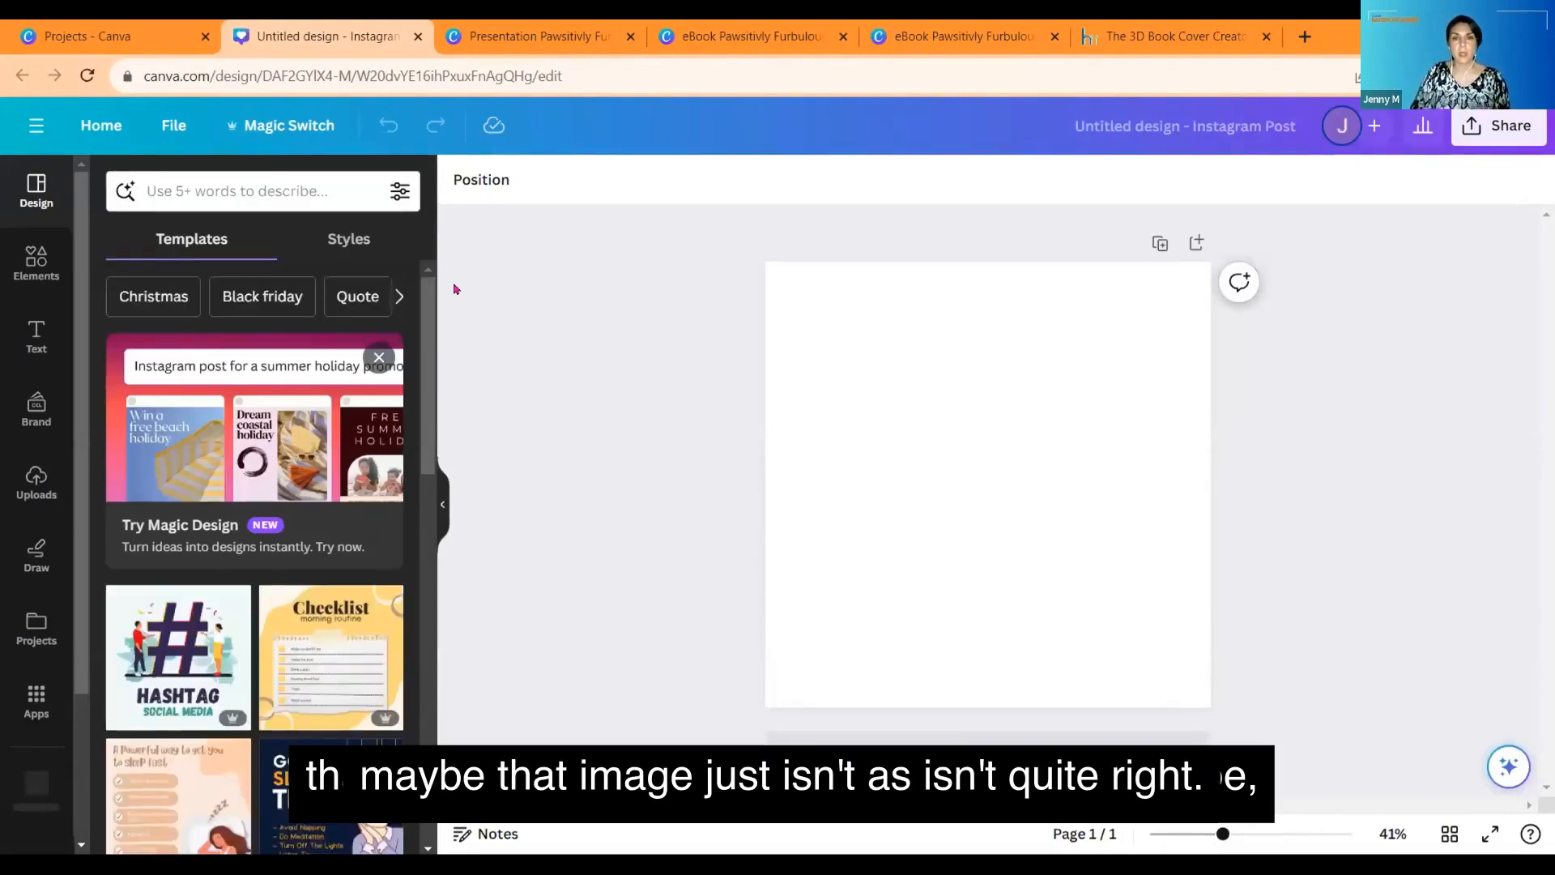
# Step: Insert the uploaded photo of the waving man in a grey suit and enlarge it to span the page width
pyautogui.click(36, 478)
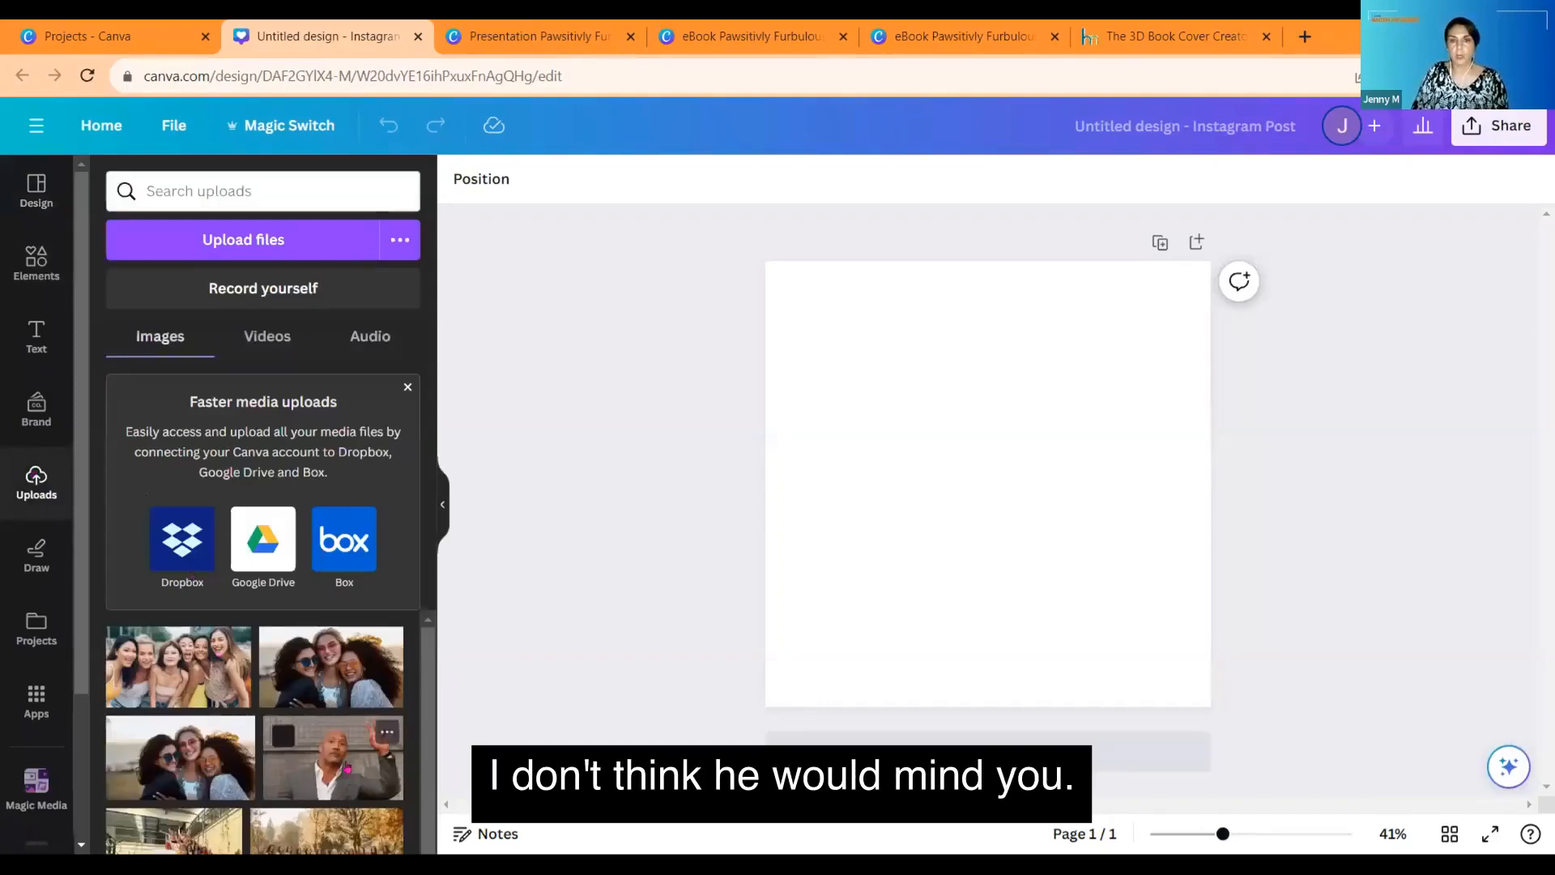
pyautogui.click(347, 767)
pyautogui.moveTo(851, 404); pyautogui.dragTo(779, 291)
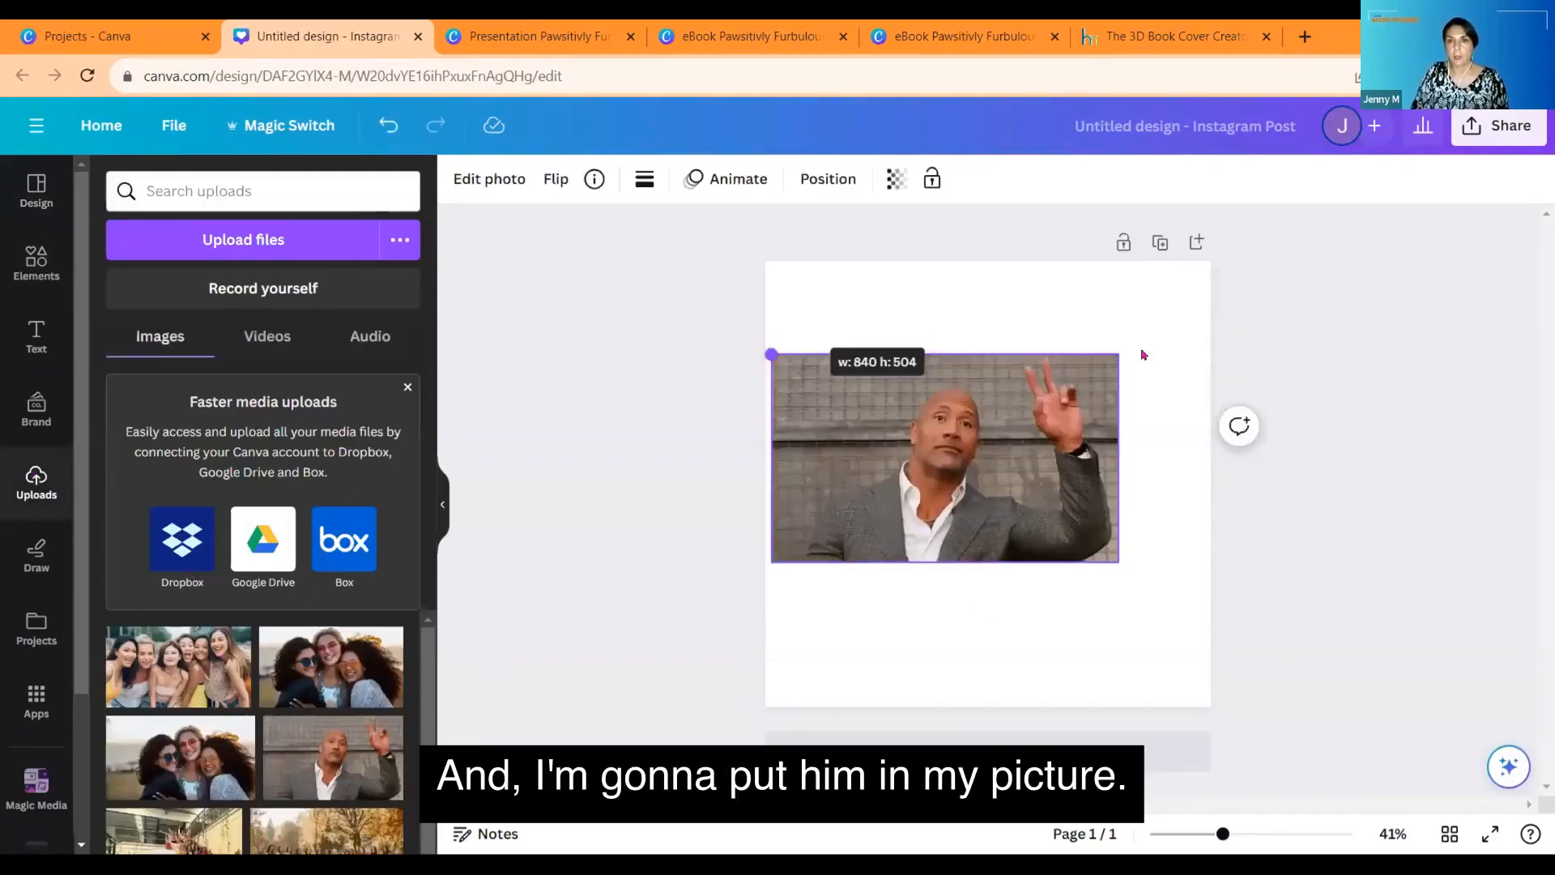
pyautogui.moveTo(1111, 346); pyautogui.dragTo(1207, 277)
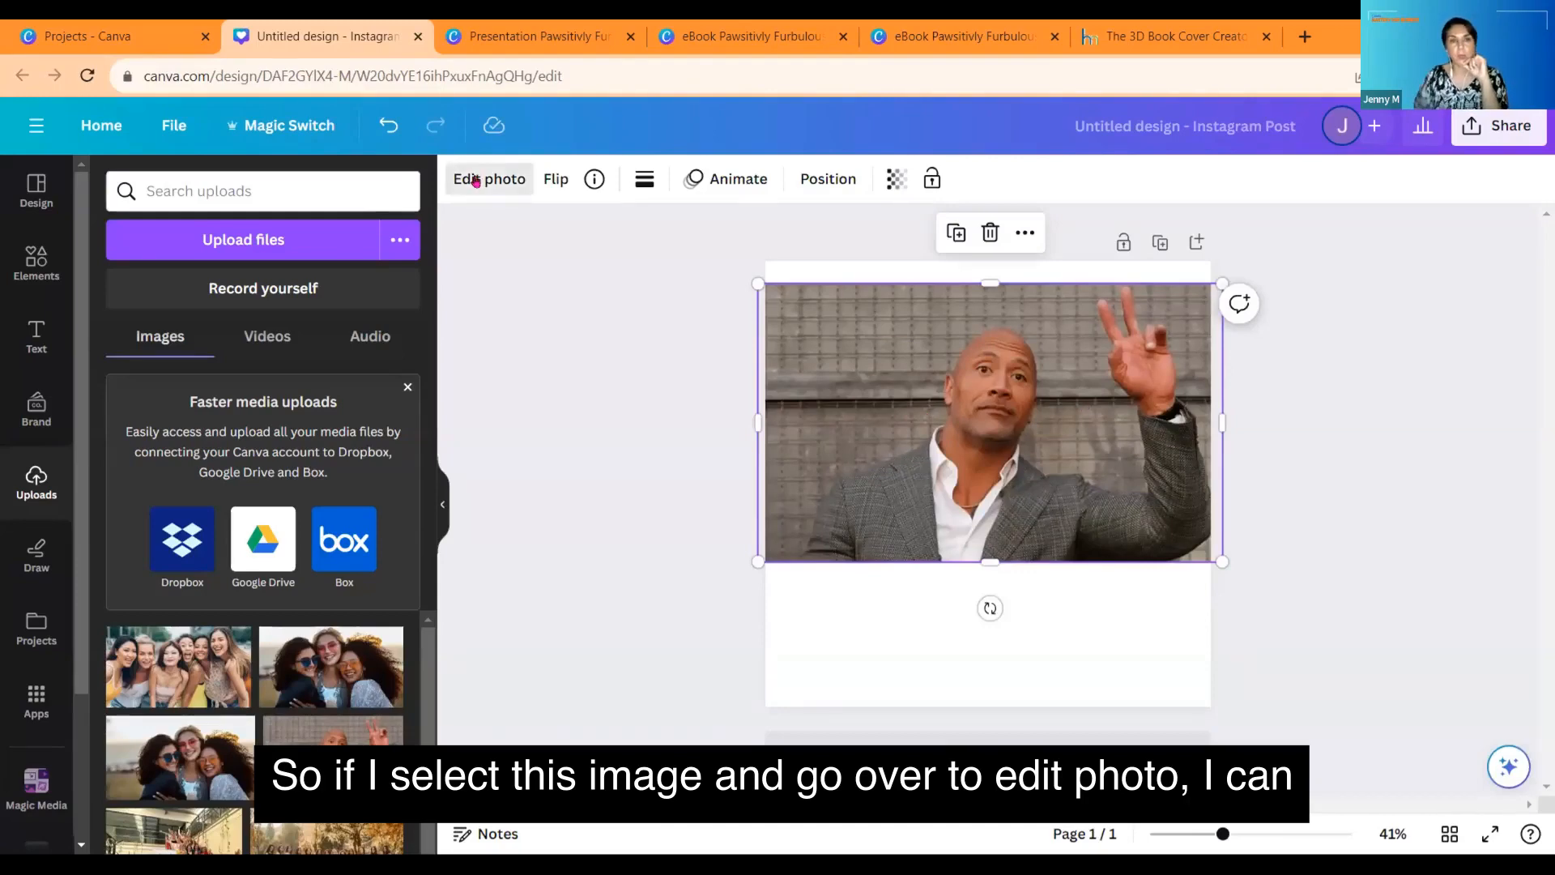
# Step: Extend the photo of the man to the Whole Page size with Magic Expand
pyautogui.click(1462, 544)
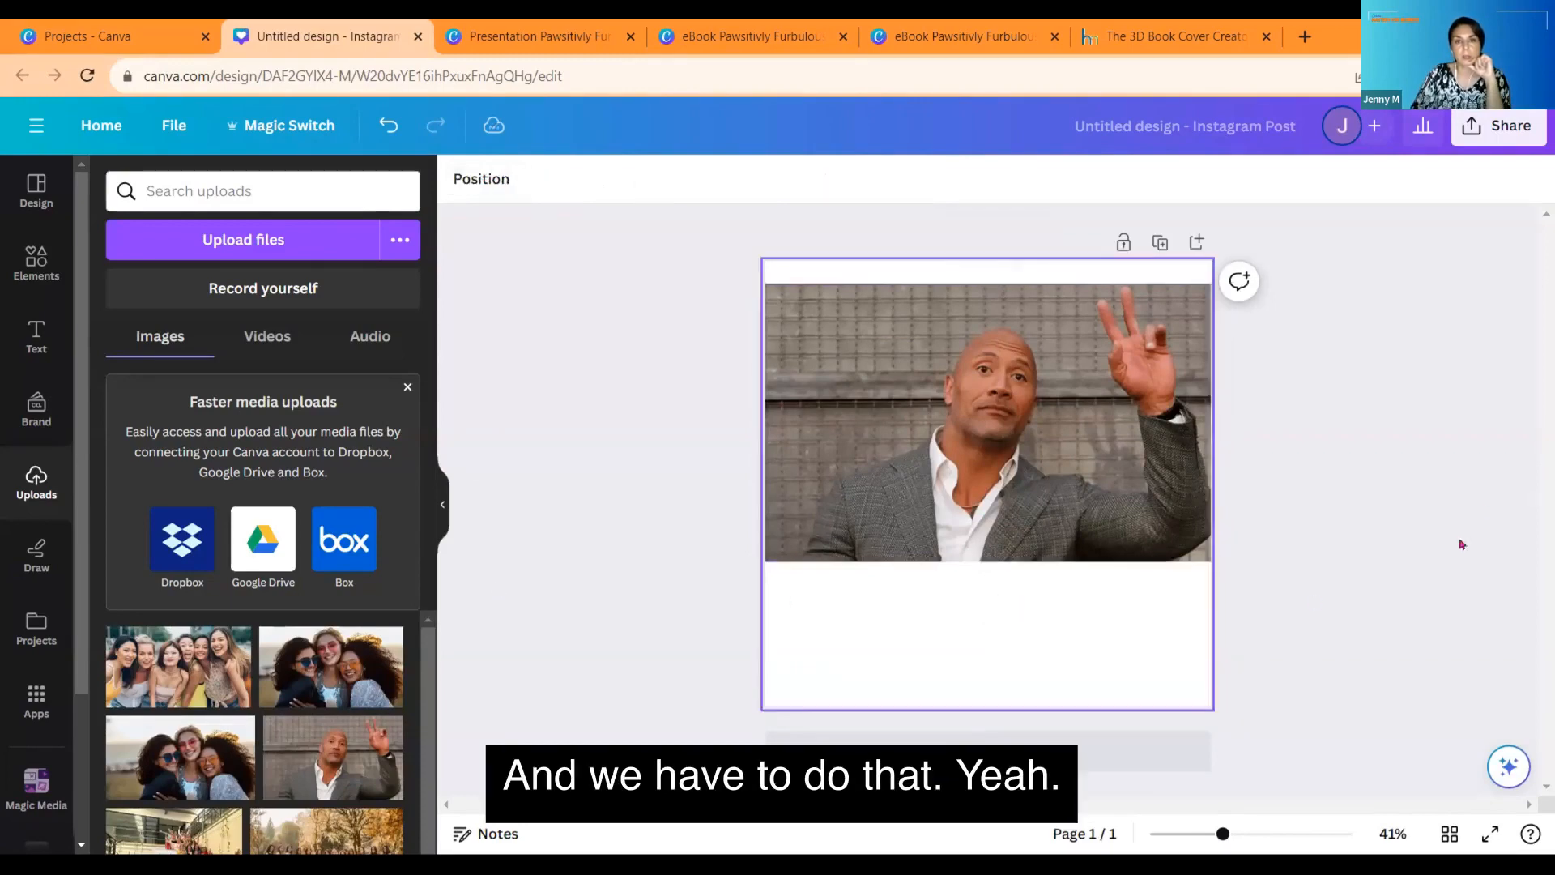
pyautogui.click(810, 340)
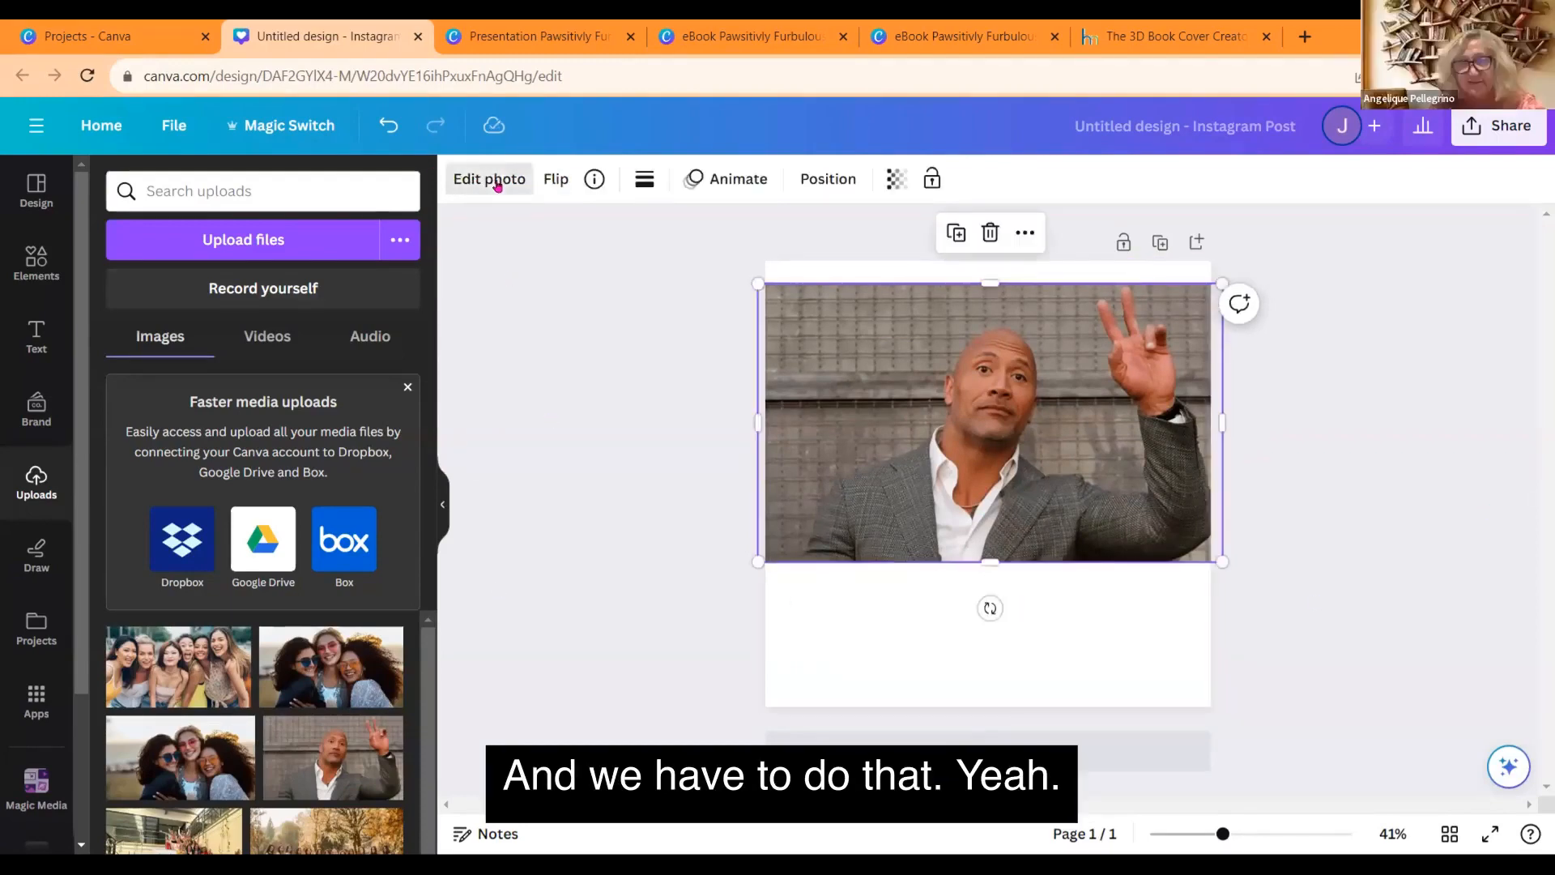
pyautogui.click(489, 179)
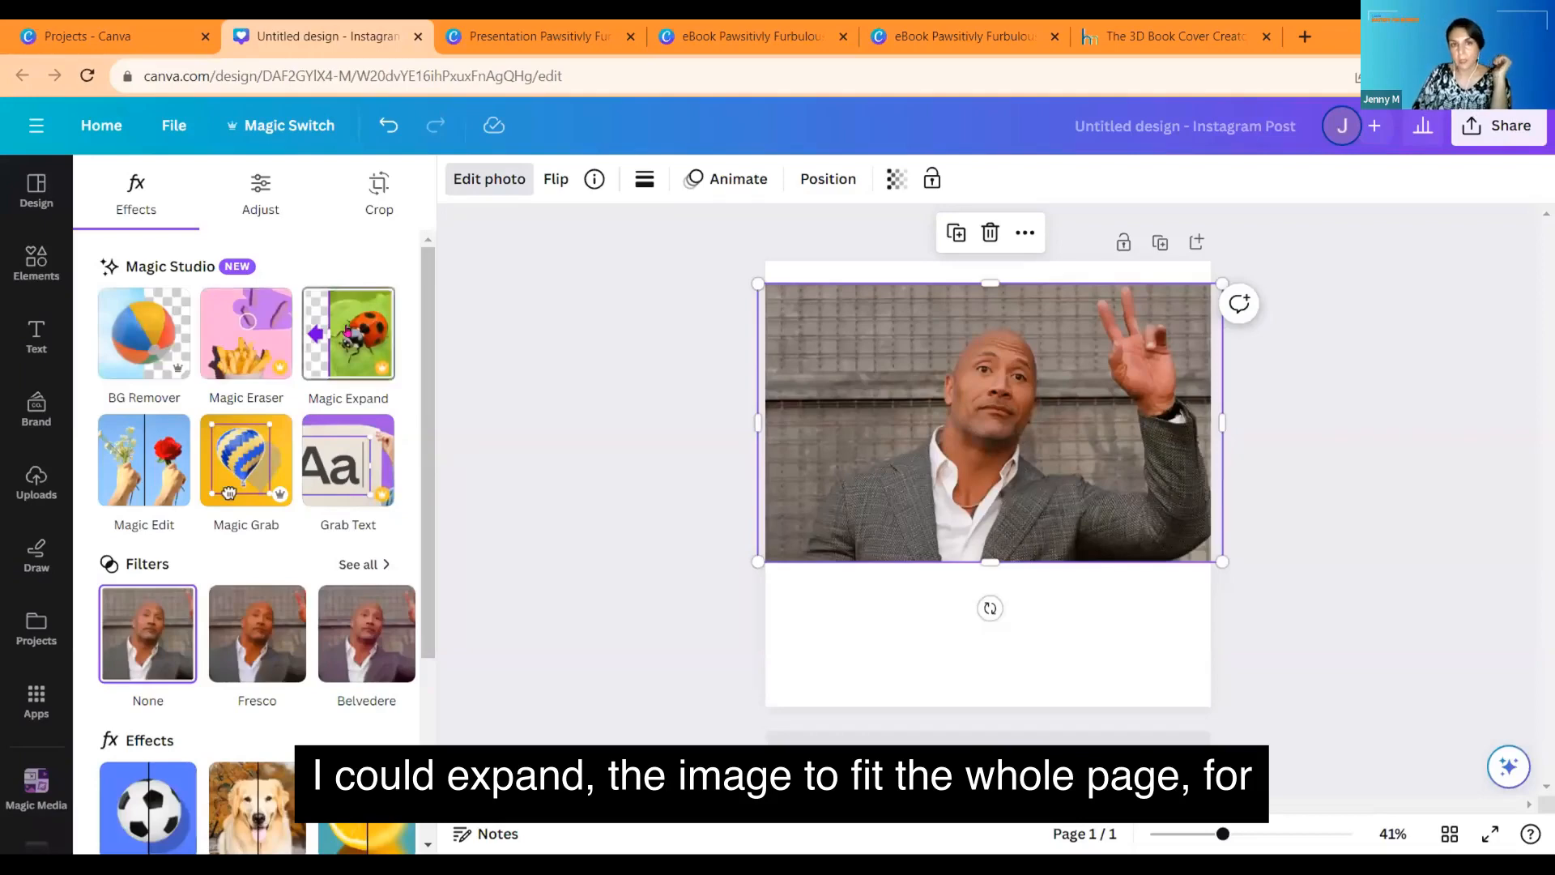
pyautogui.click(348, 332)
pyautogui.click(294, 413)
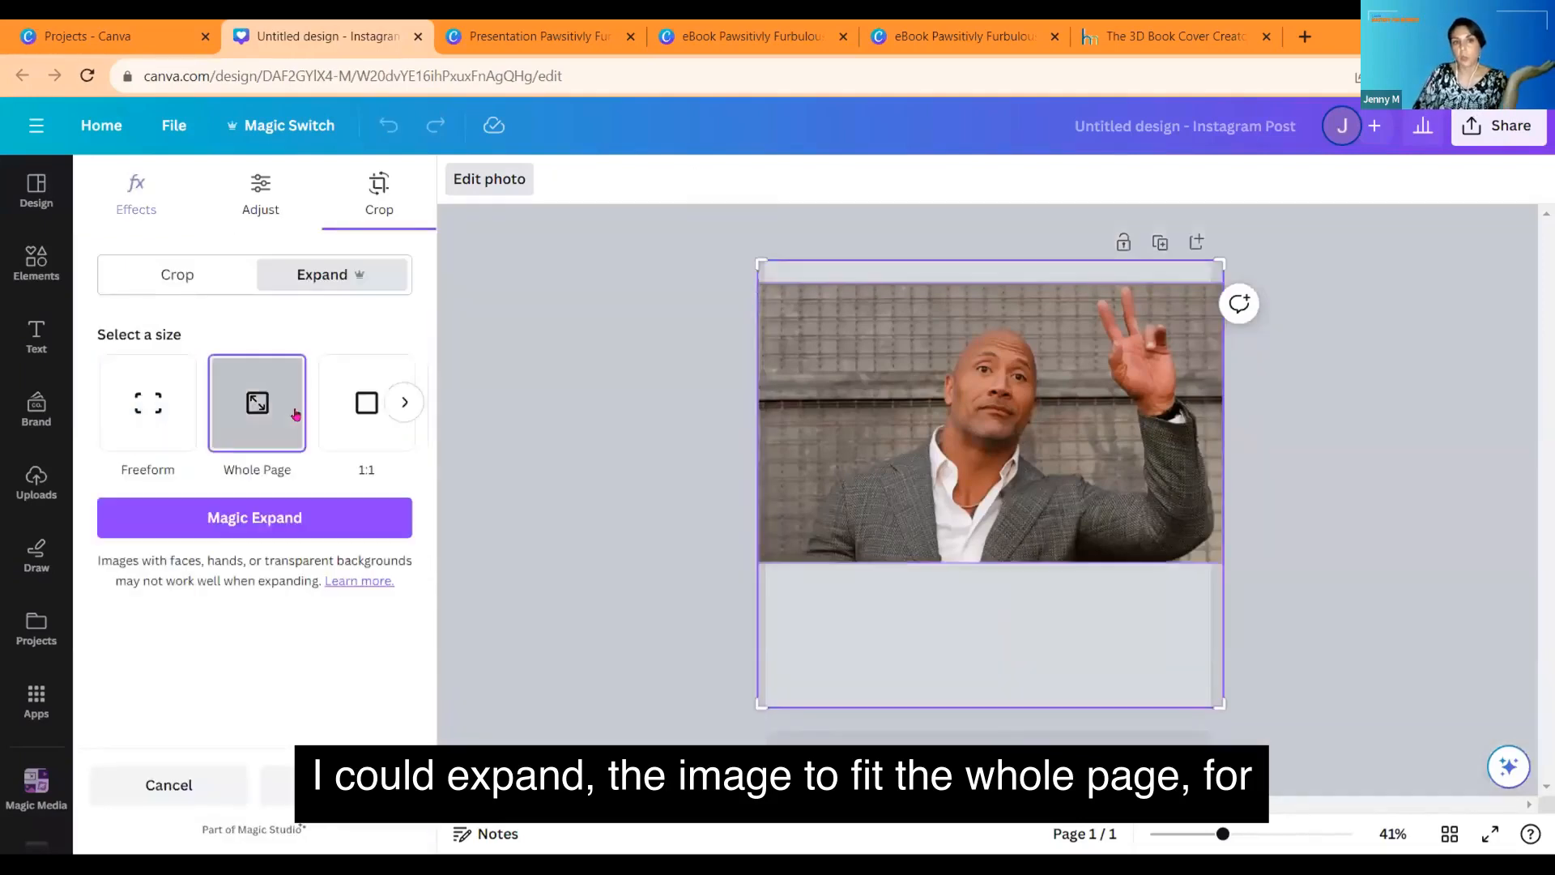
pyautogui.click(295, 523)
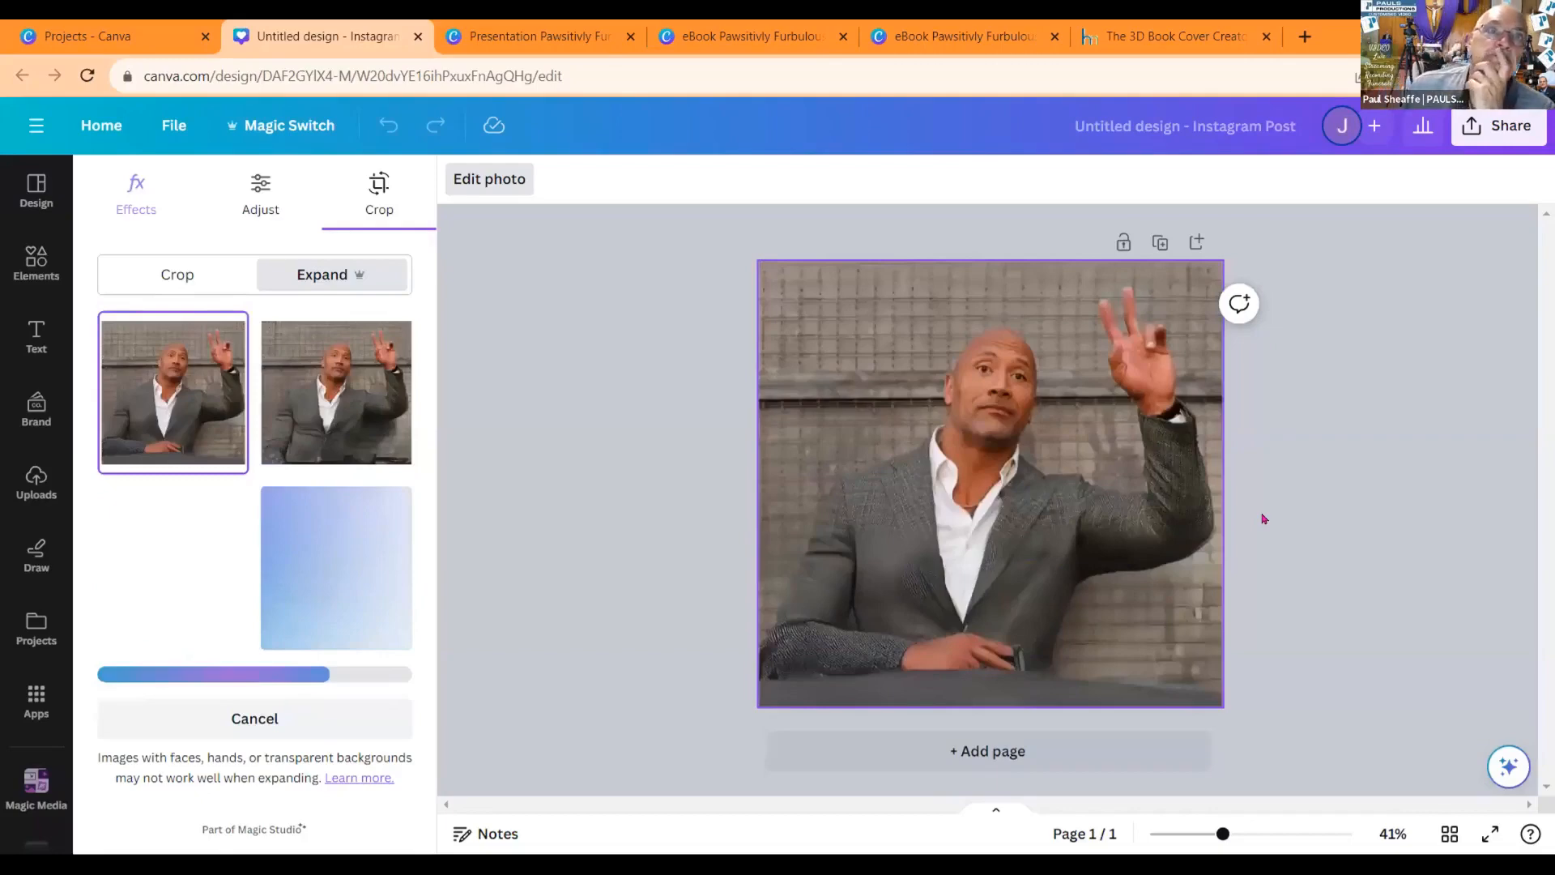
pyautogui.press('Escape')
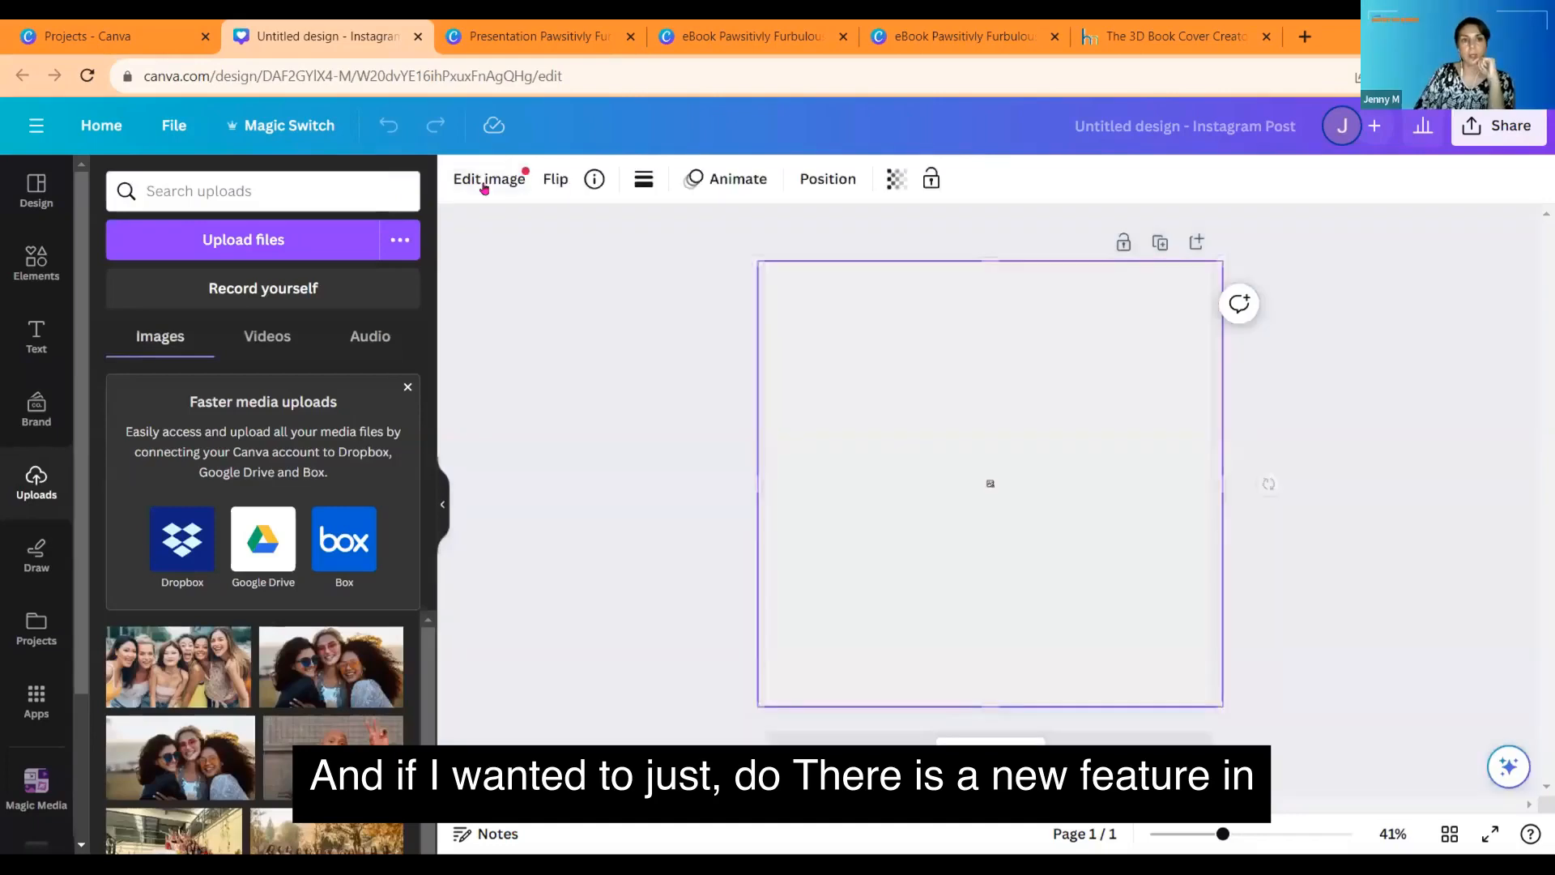
# Step: Separate the man from the photo with Magic Grab, delete the wall background and move the cutout back onto the page
pyautogui.click(462, 181)
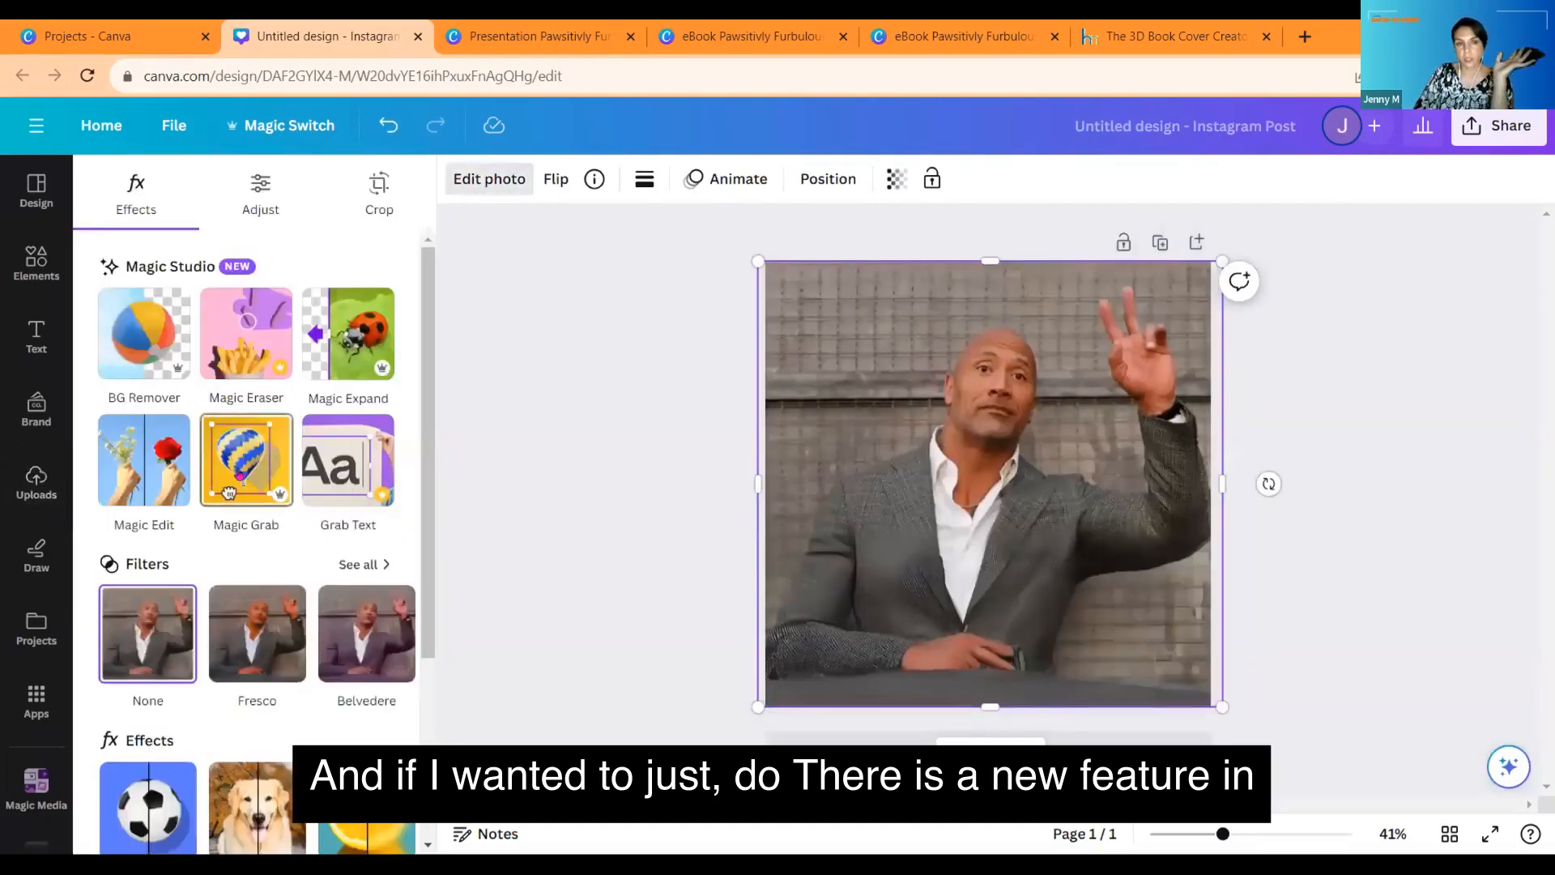
pyautogui.click(237, 466)
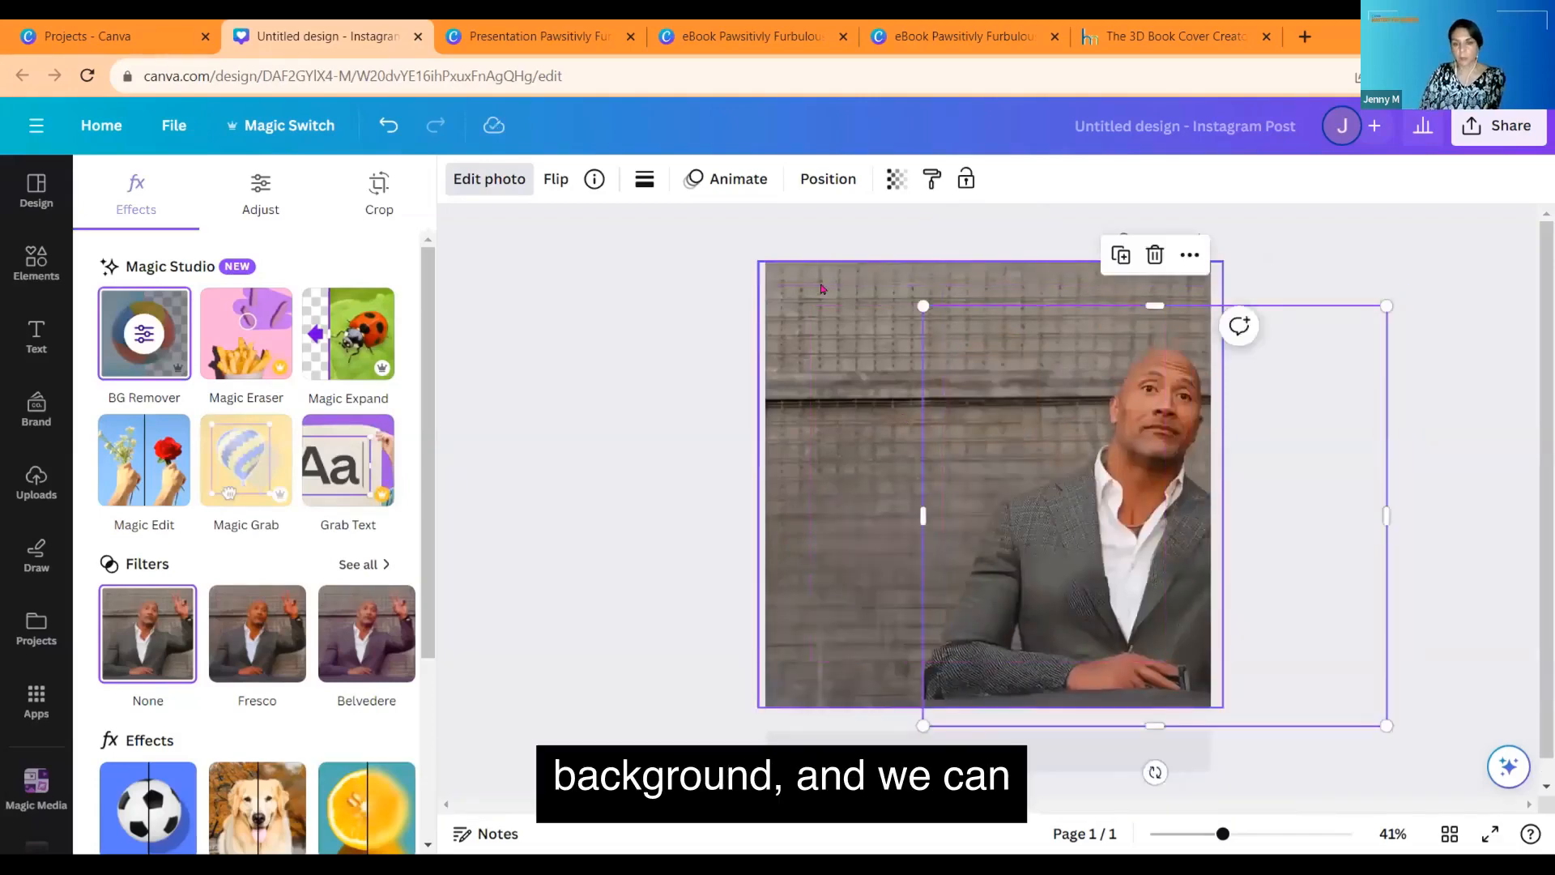
pyautogui.click(936, 490)
pyautogui.moveTo(880, 509); pyautogui.dragTo(759, 458)
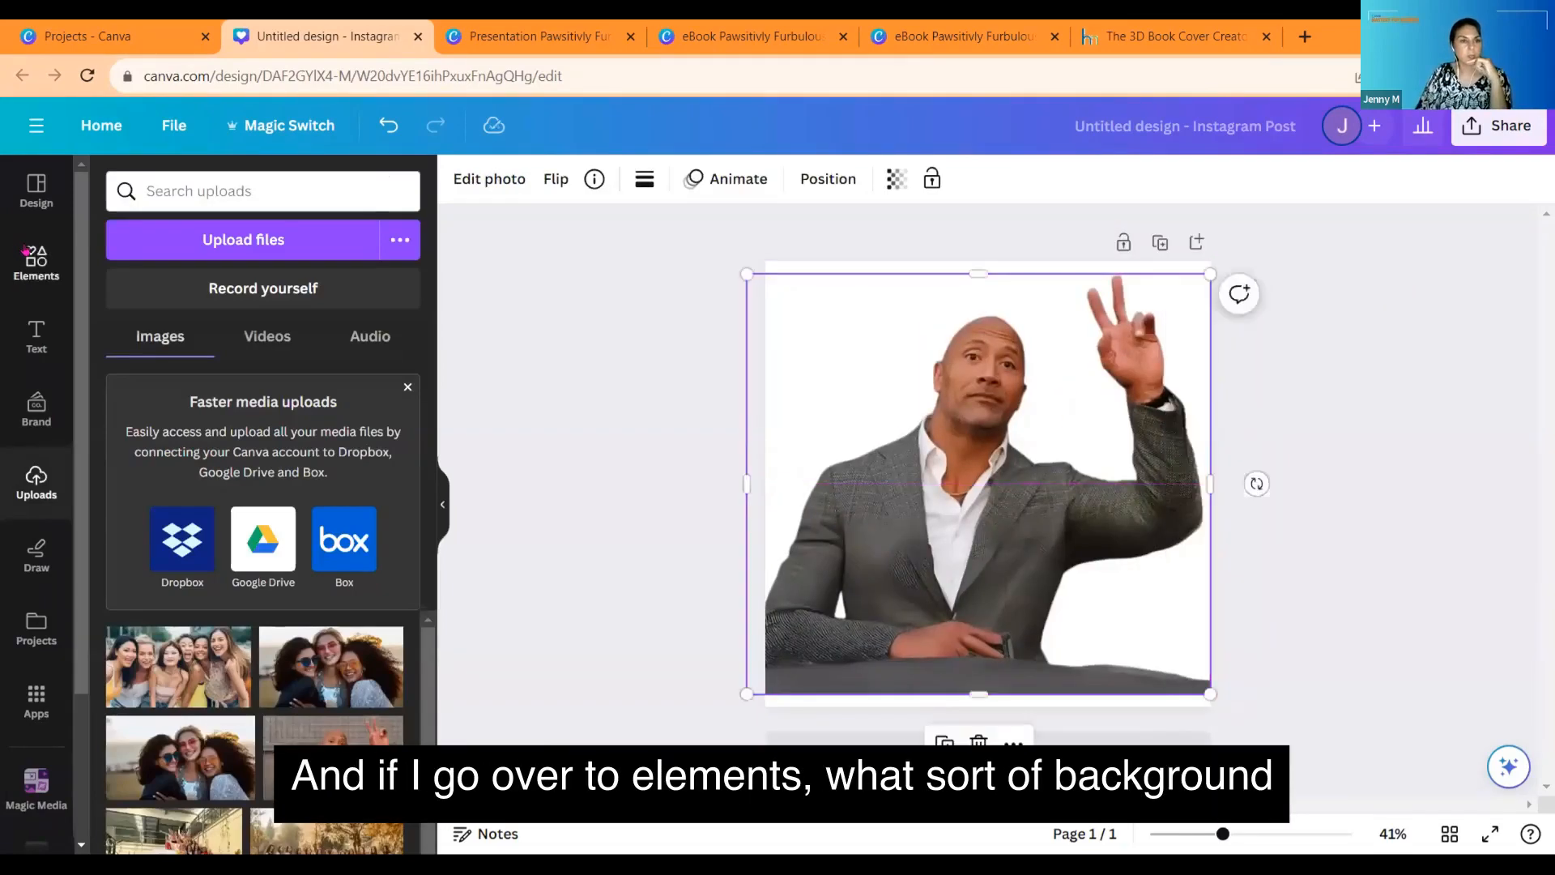
# Step: Search the elements library for "nightclub"
pyautogui.click(26, 252)
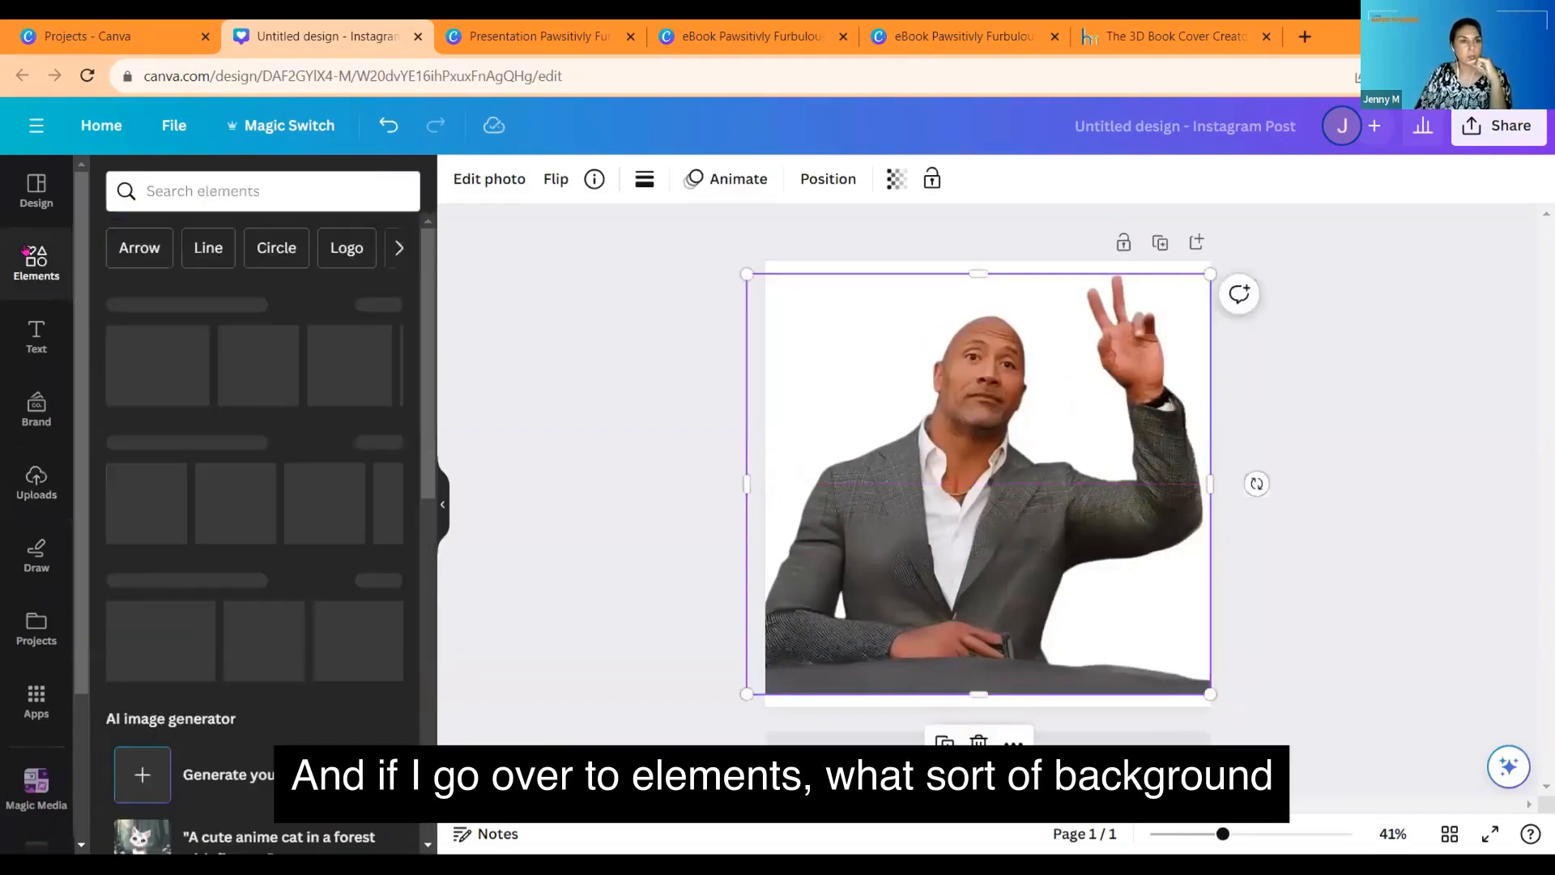
pyautogui.click(182, 185)
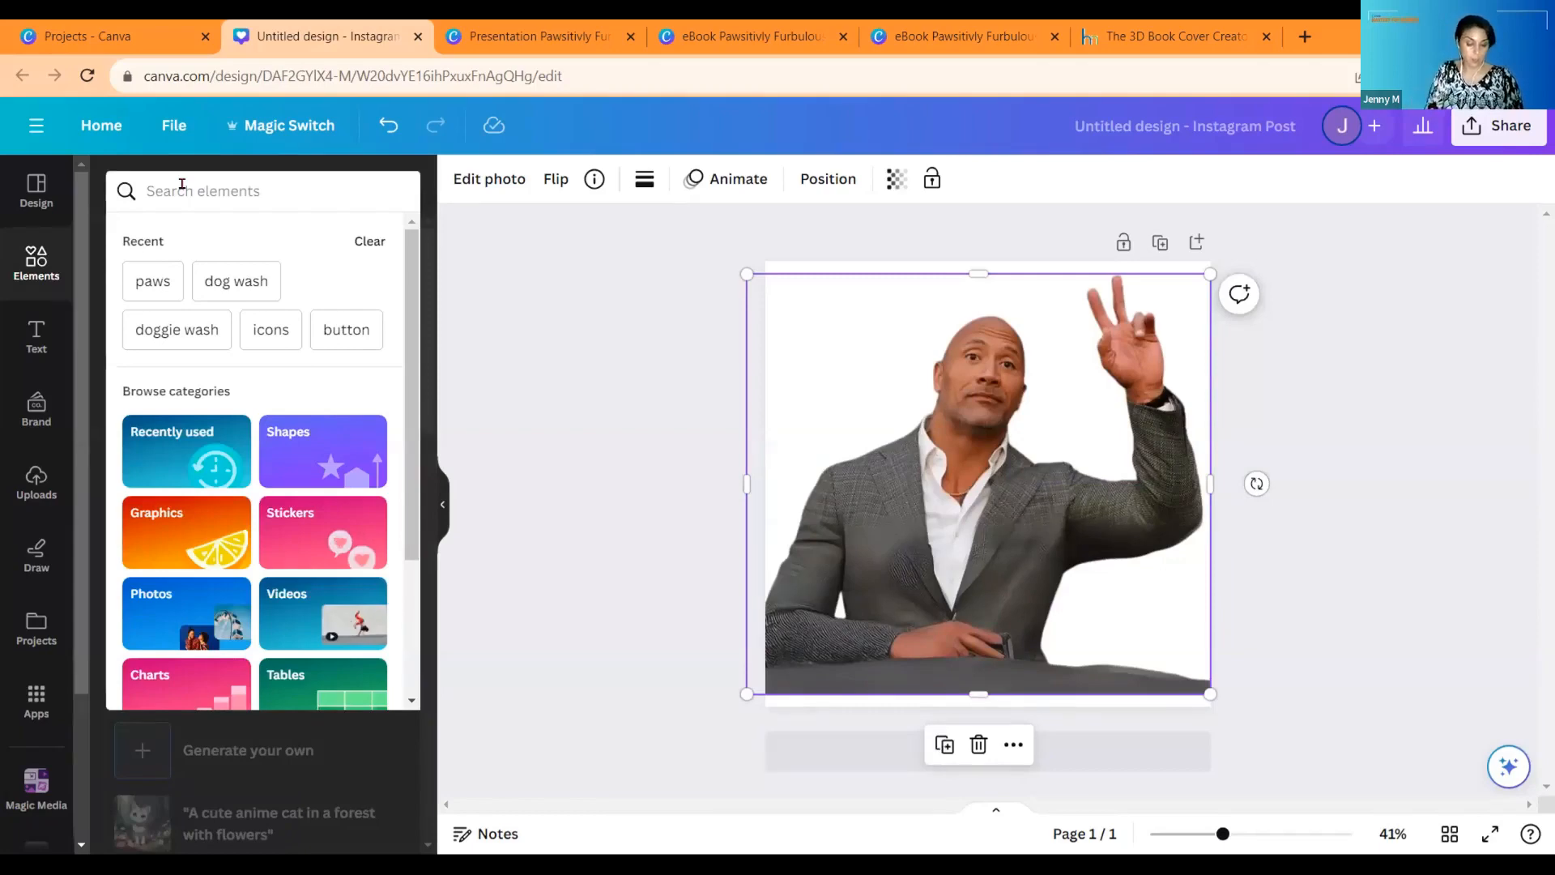
pyautogui.write('nightclu')
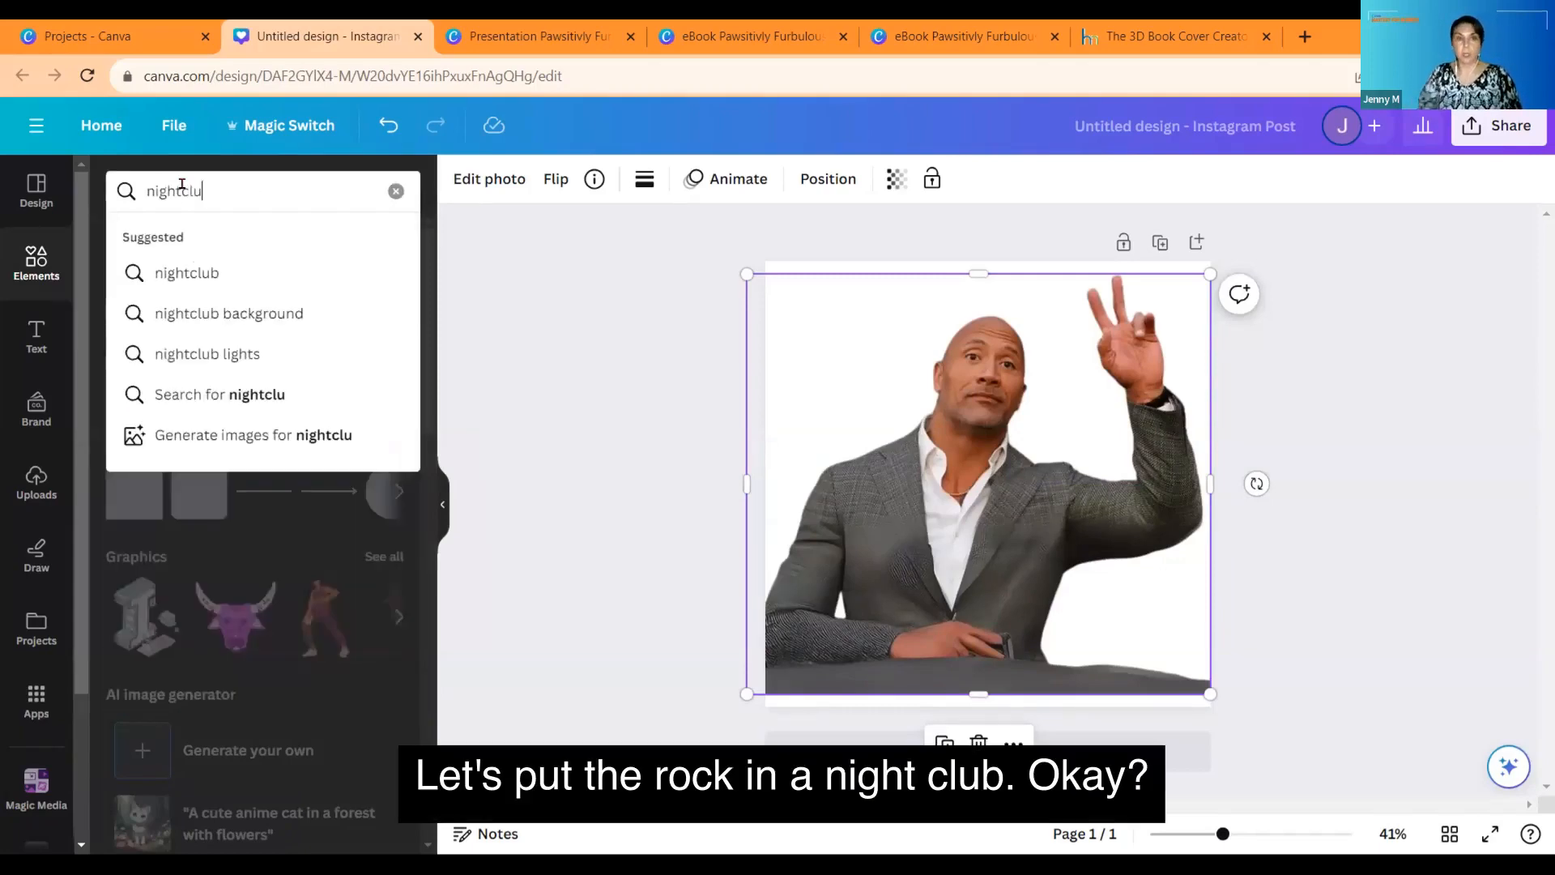
pyautogui.write('b')
pyautogui.press('Return')
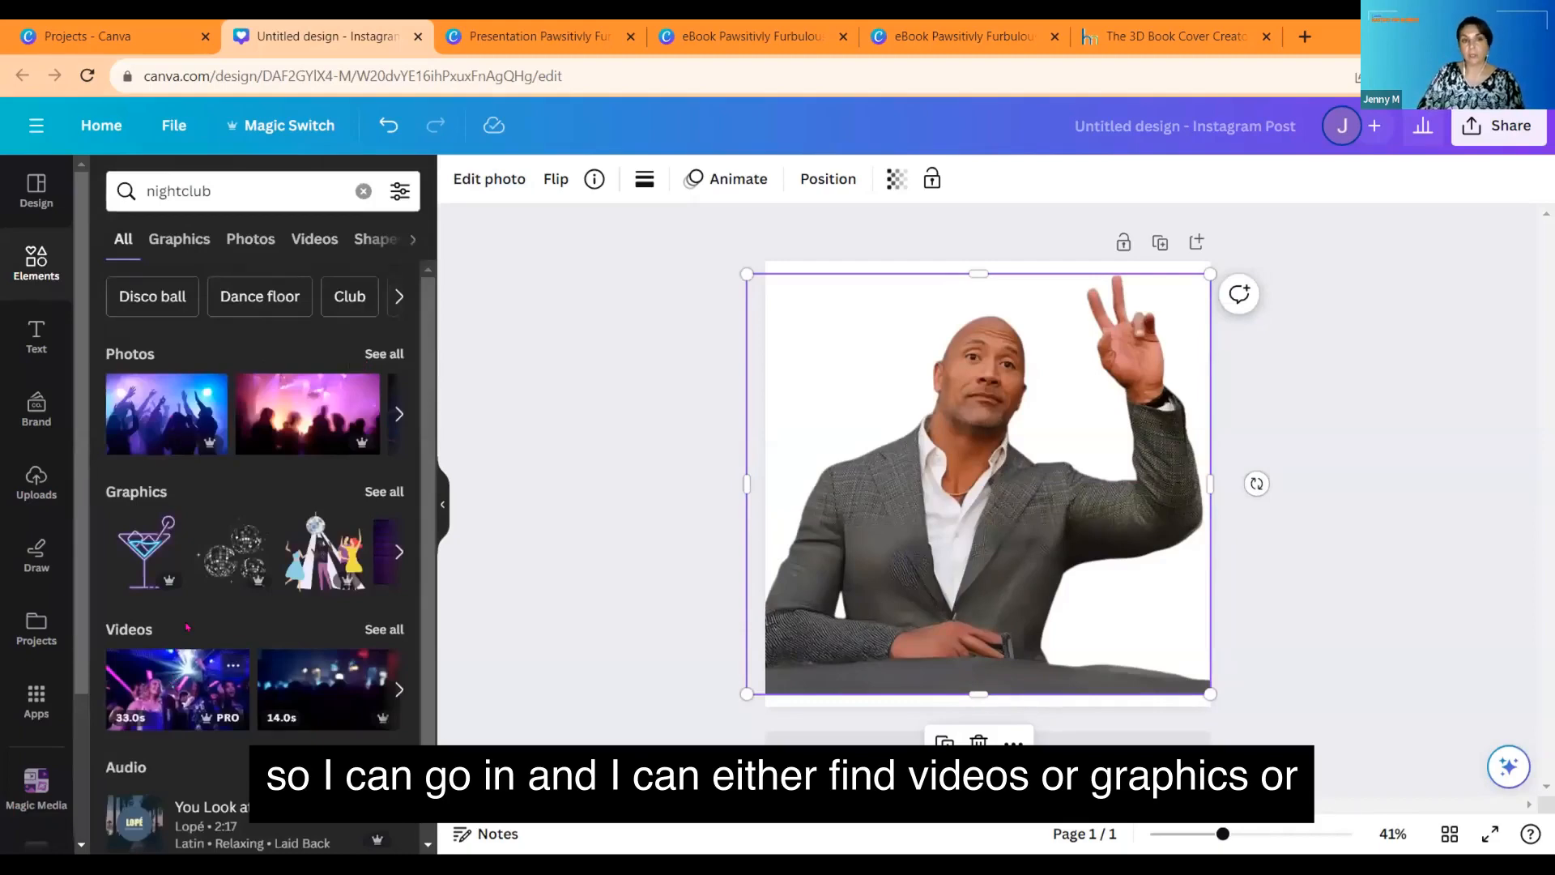
# Step: Insert the photo of a partying crowd under blue lights and a disco ball from the nightclub photo results
pyautogui.scroll(-1, 235, 486)
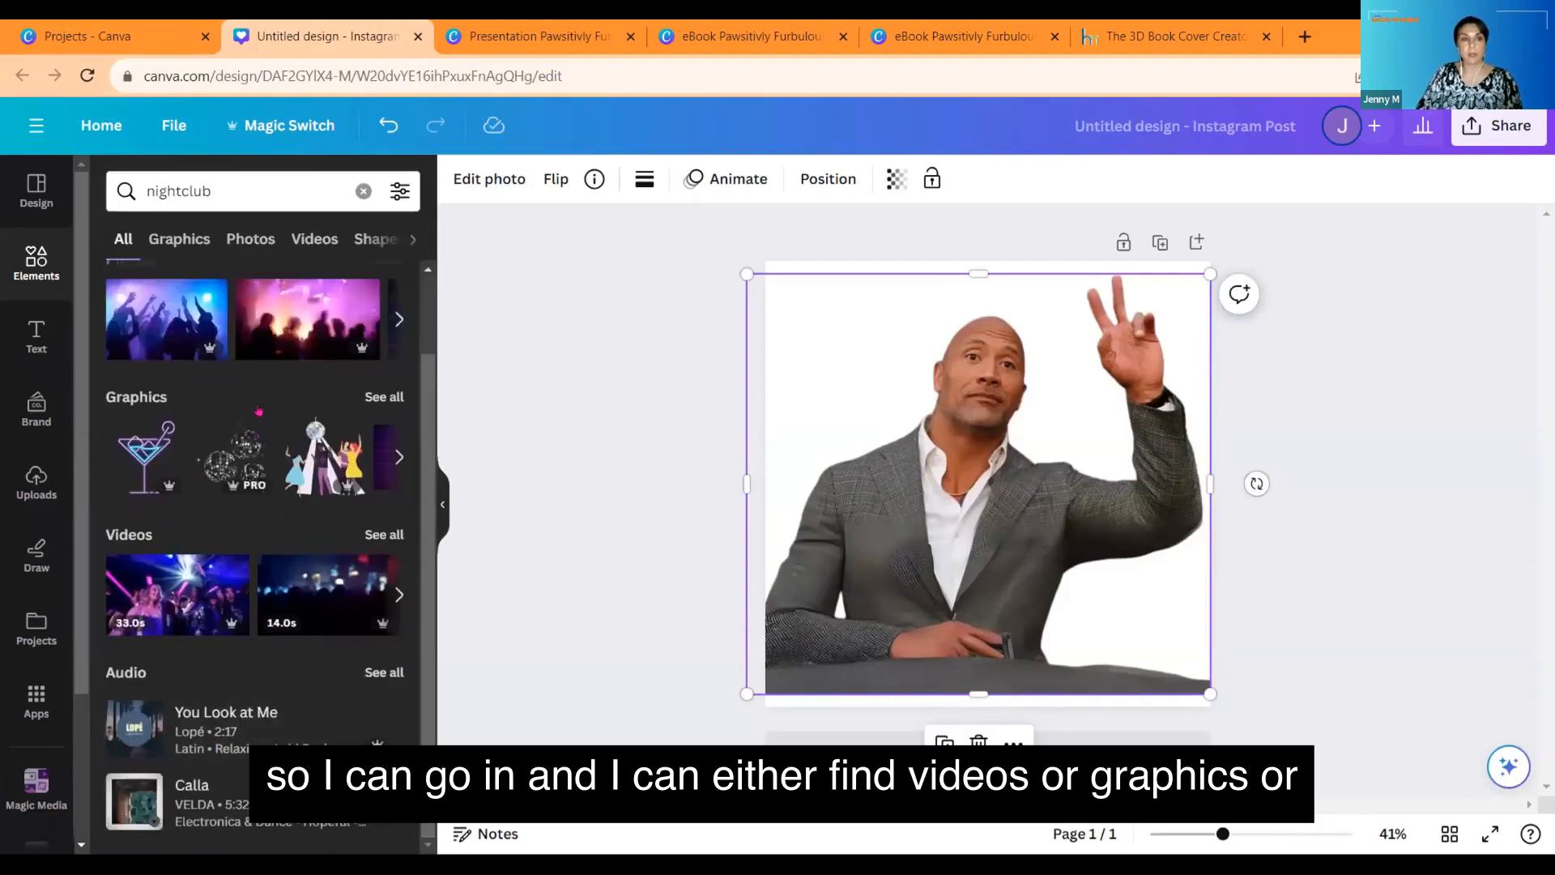
pyautogui.scroll(1, 259, 410)
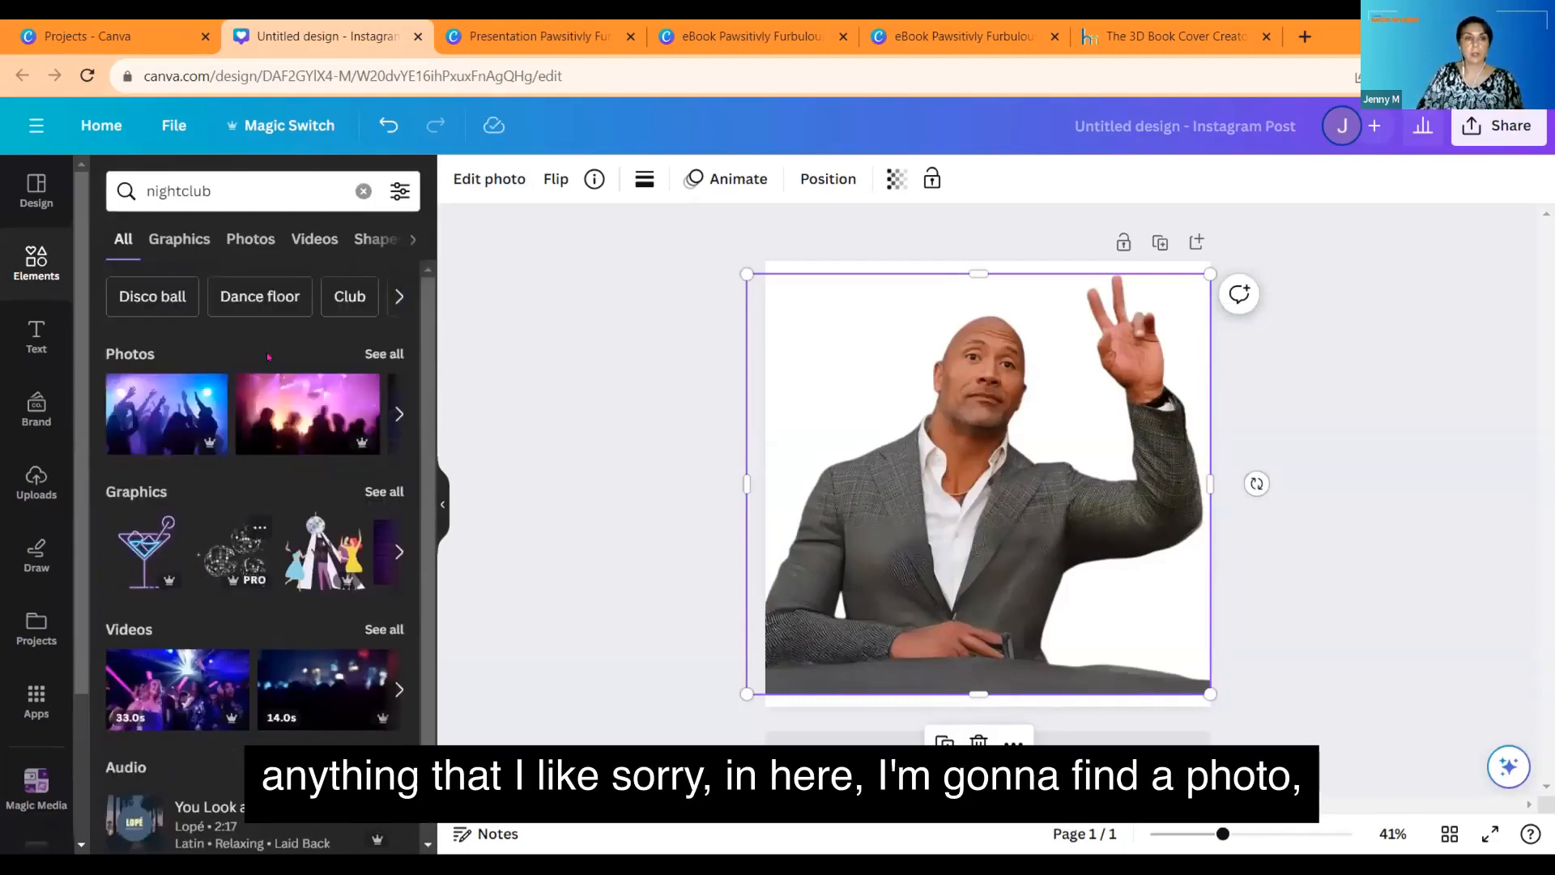
pyautogui.click(367, 353)
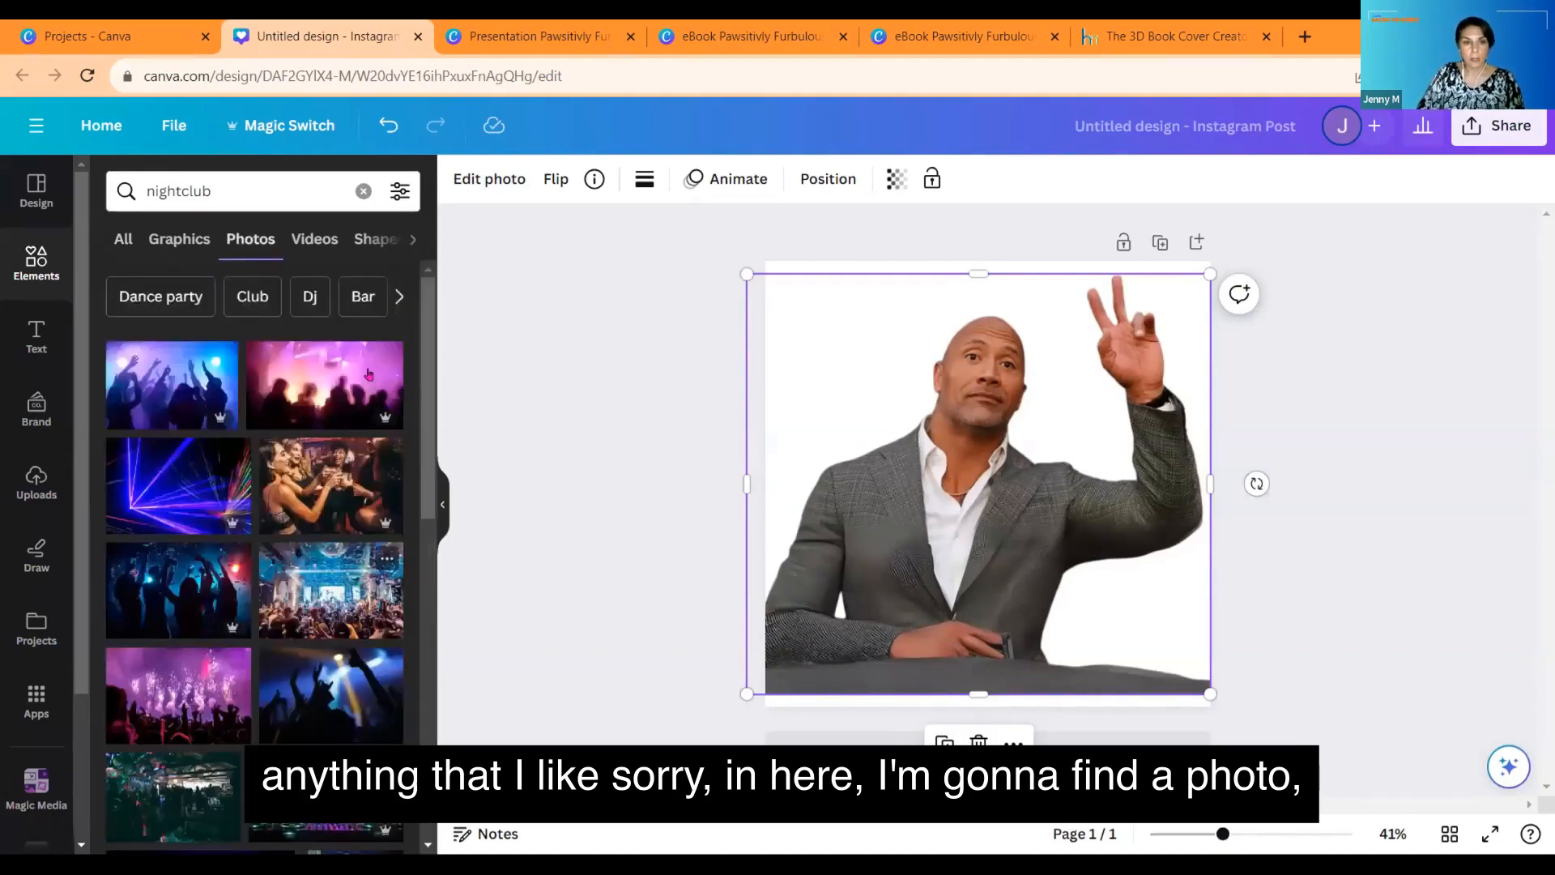
pyautogui.scroll(-3, 368, 374)
pyautogui.click(331, 354)
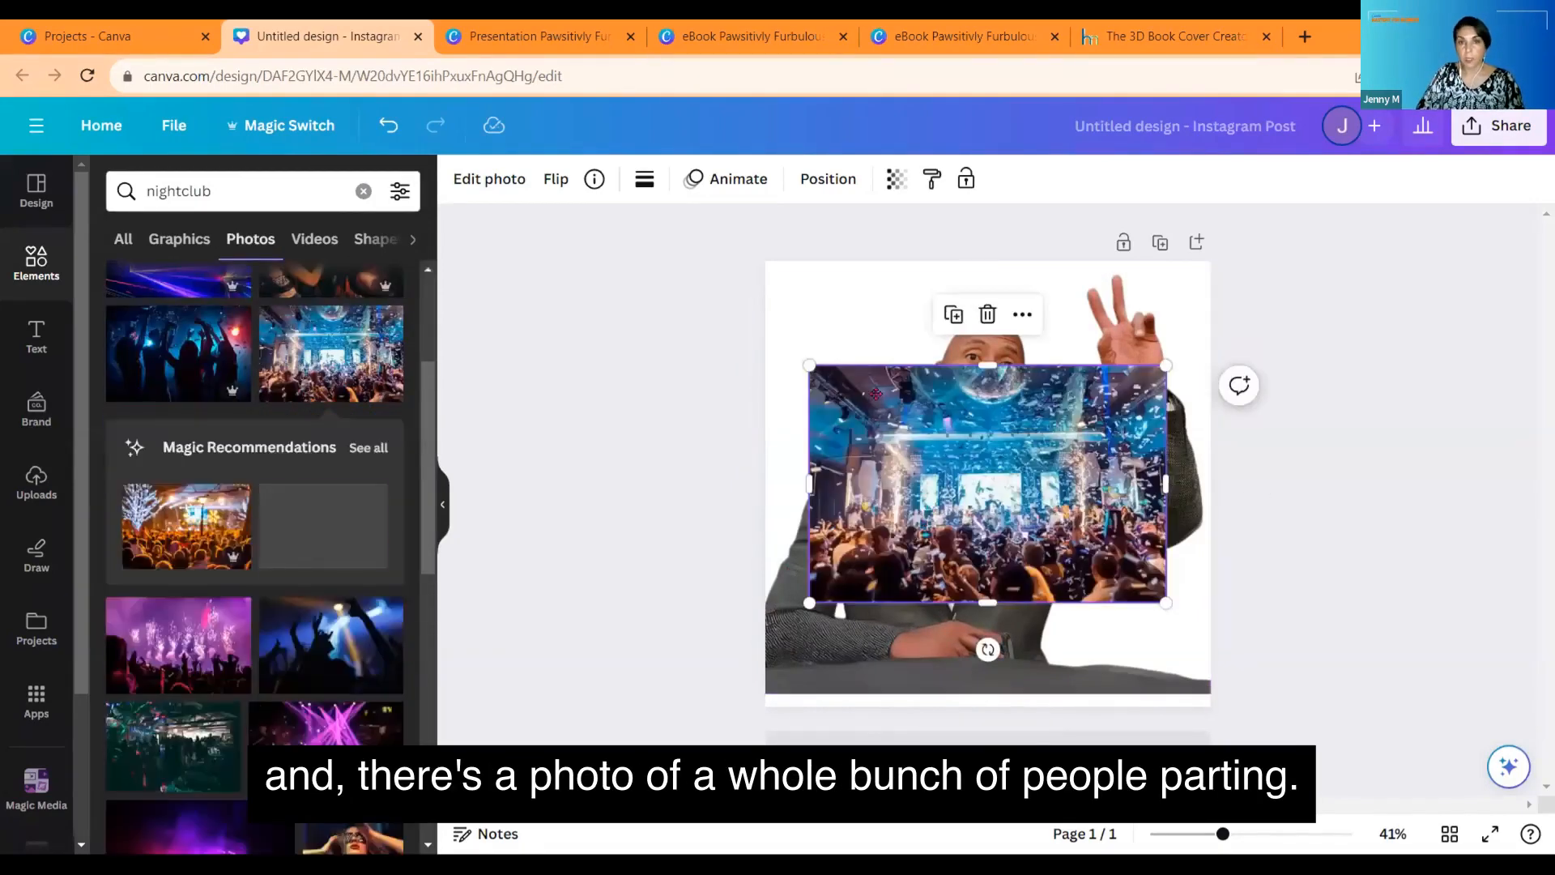
# Step: Align the crowd photo with the page's upper-left corner, enlarge it to about 1149 × 765.5 px and send it behind the man
pyautogui.moveTo(876, 394); pyautogui.dragTo(831, 290)
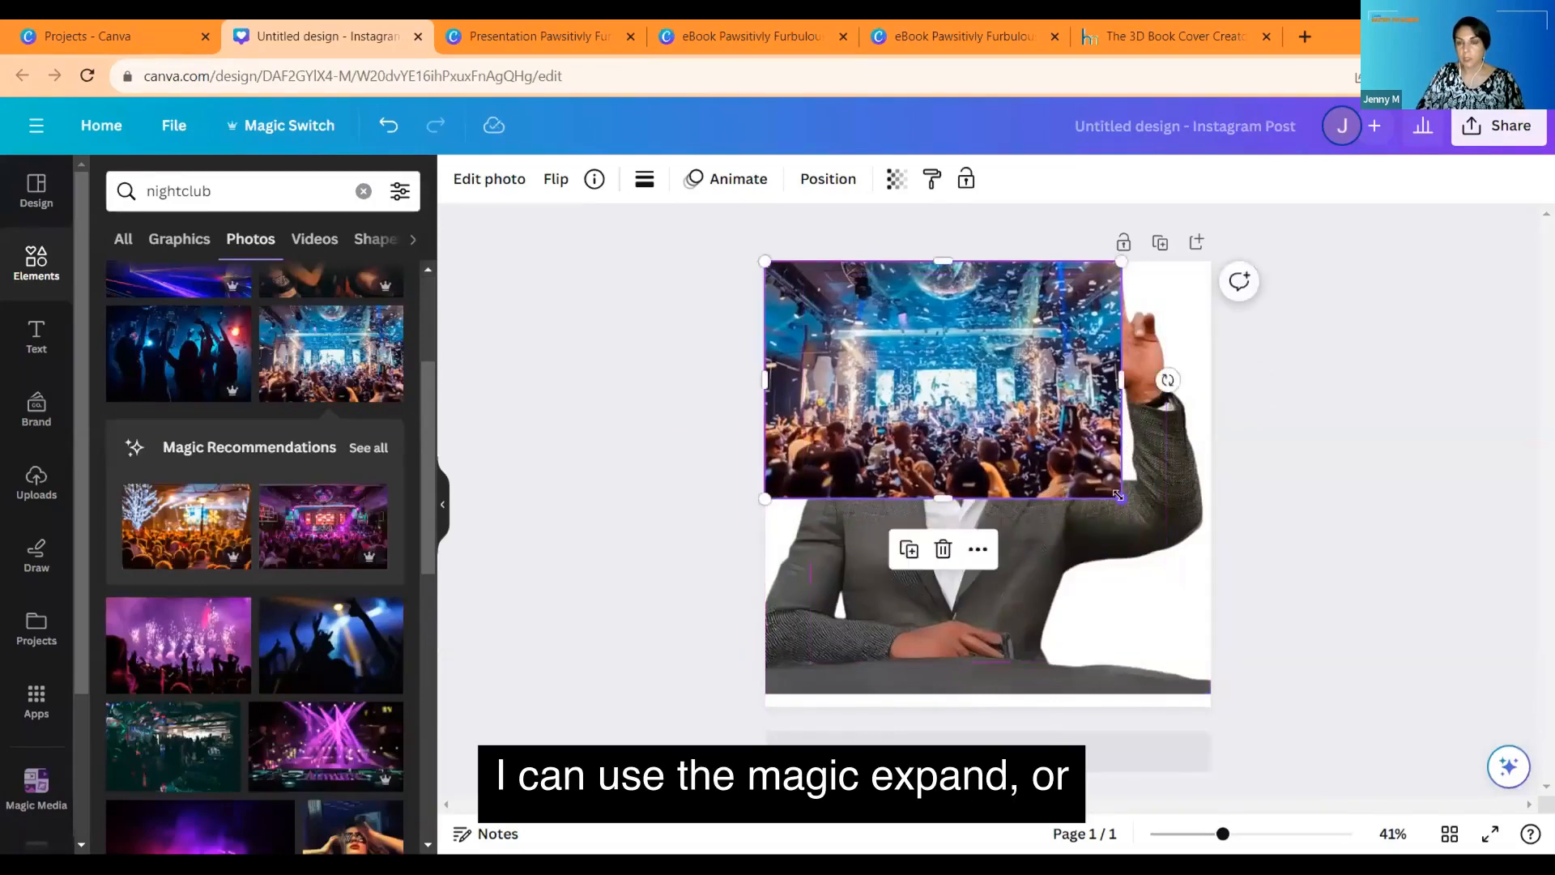
pyautogui.moveTo(1119, 495); pyautogui.dragTo(1239, 576)
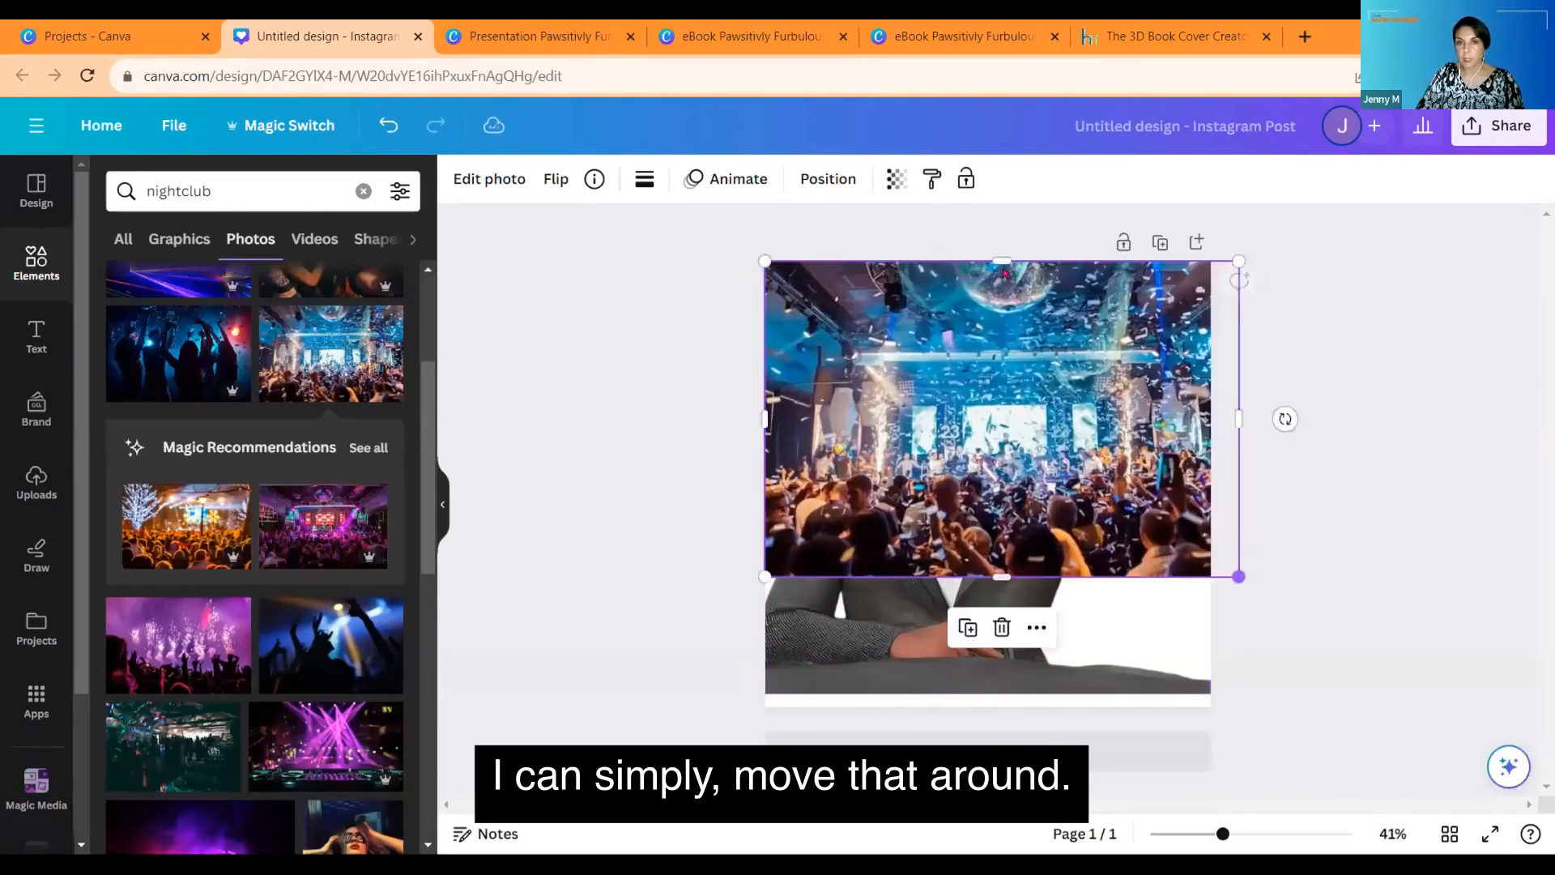
pyautogui.click(839, 188)
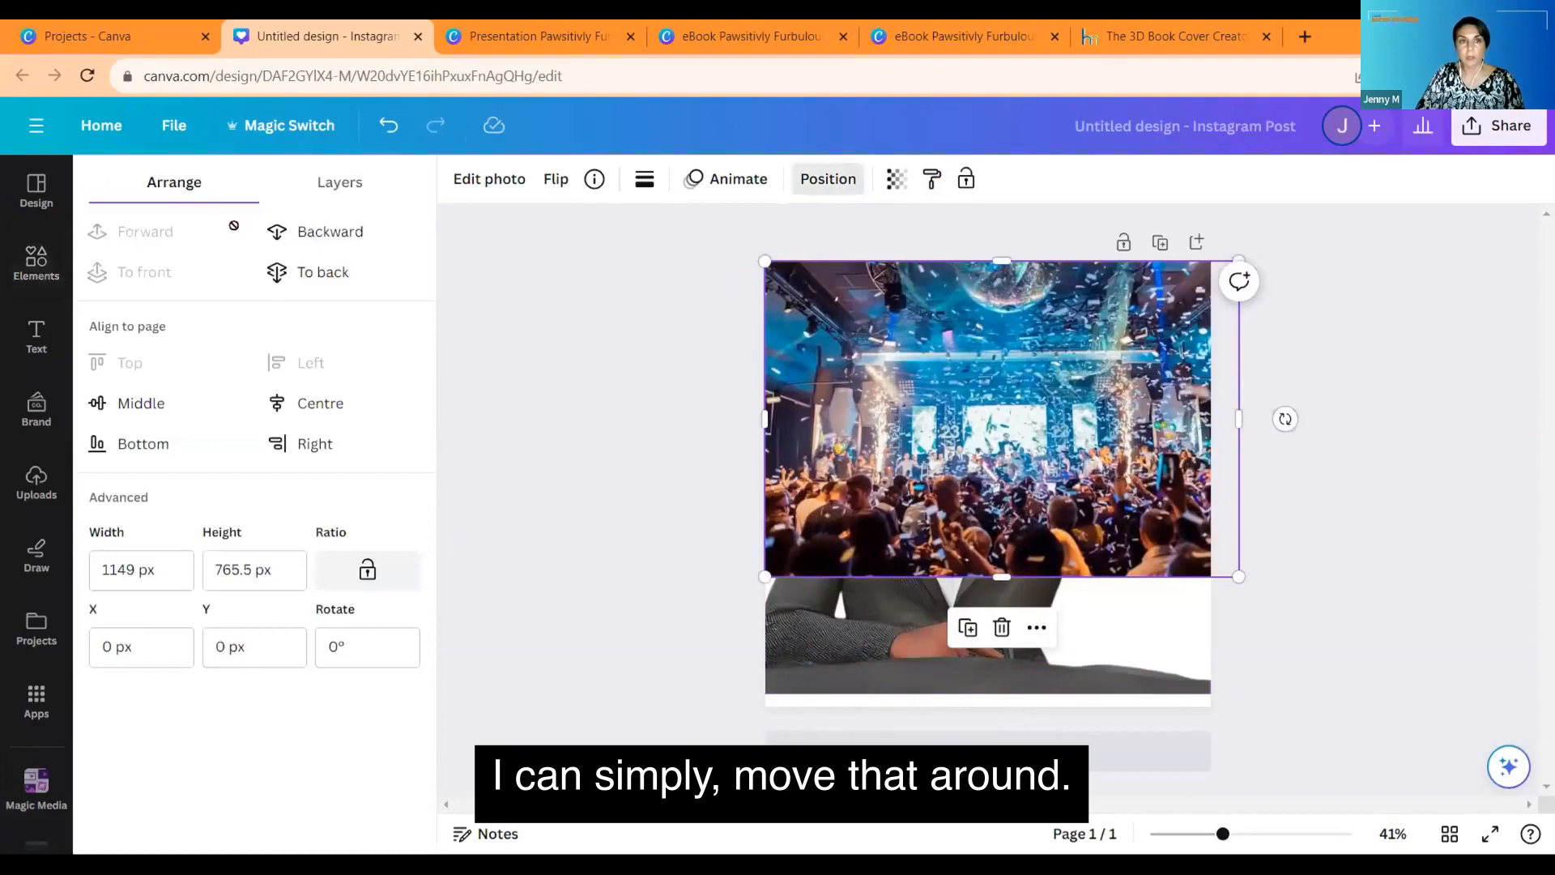
pyautogui.click(305, 234)
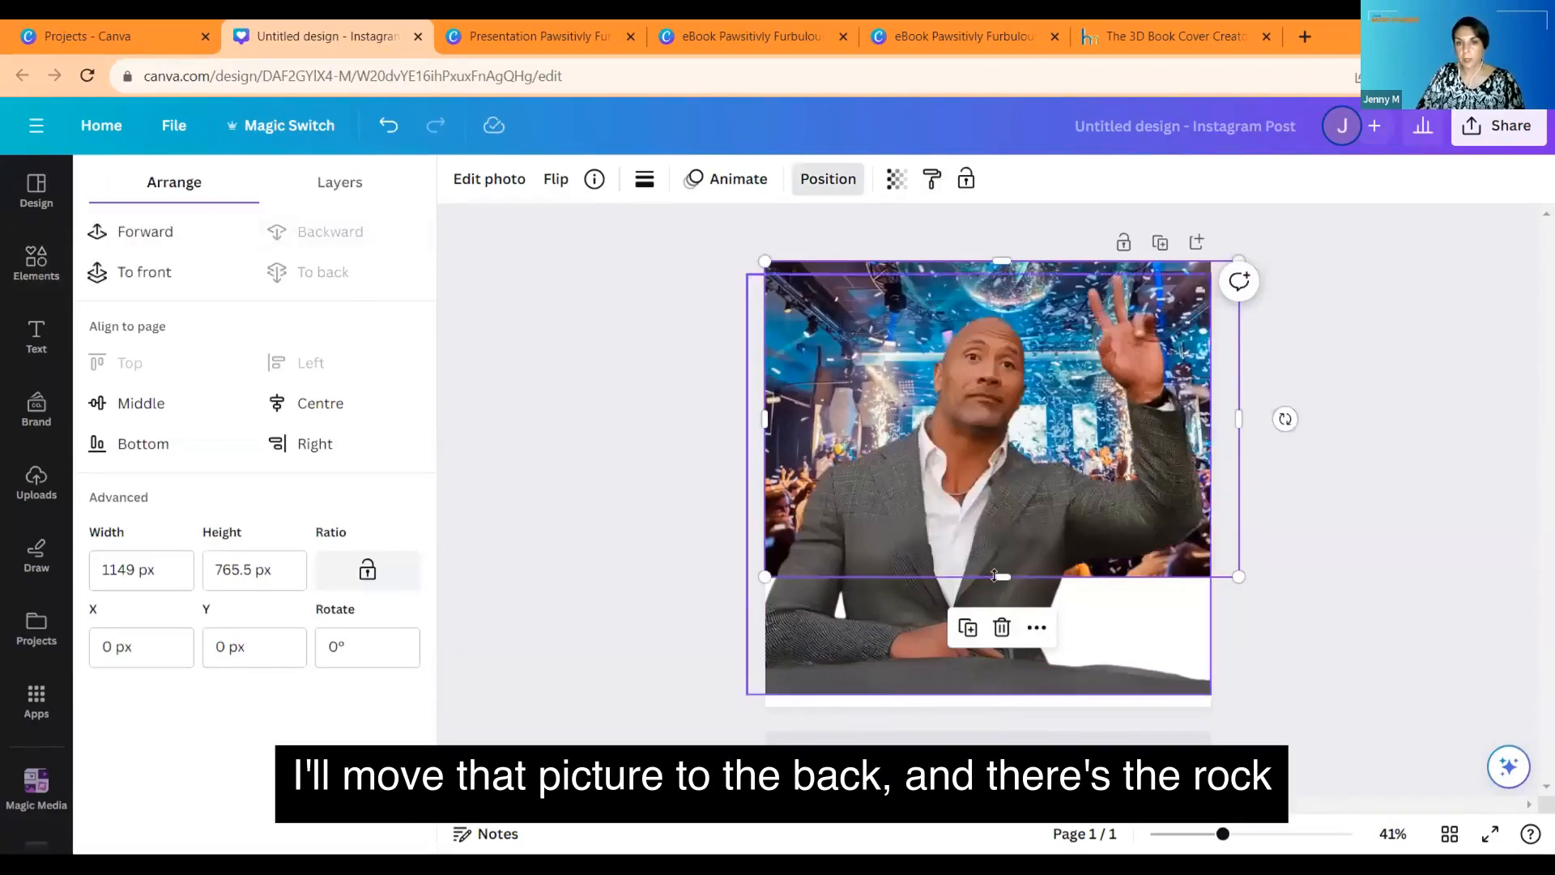
# Step: Extend the crowd photo down past the page's lower edge and shift the man's cutout down to the bottom of the page
pyautogui.moveTo(995, 575); pyautogui.dragTo(1027, 770)
pyautogui.click(1305, 523)
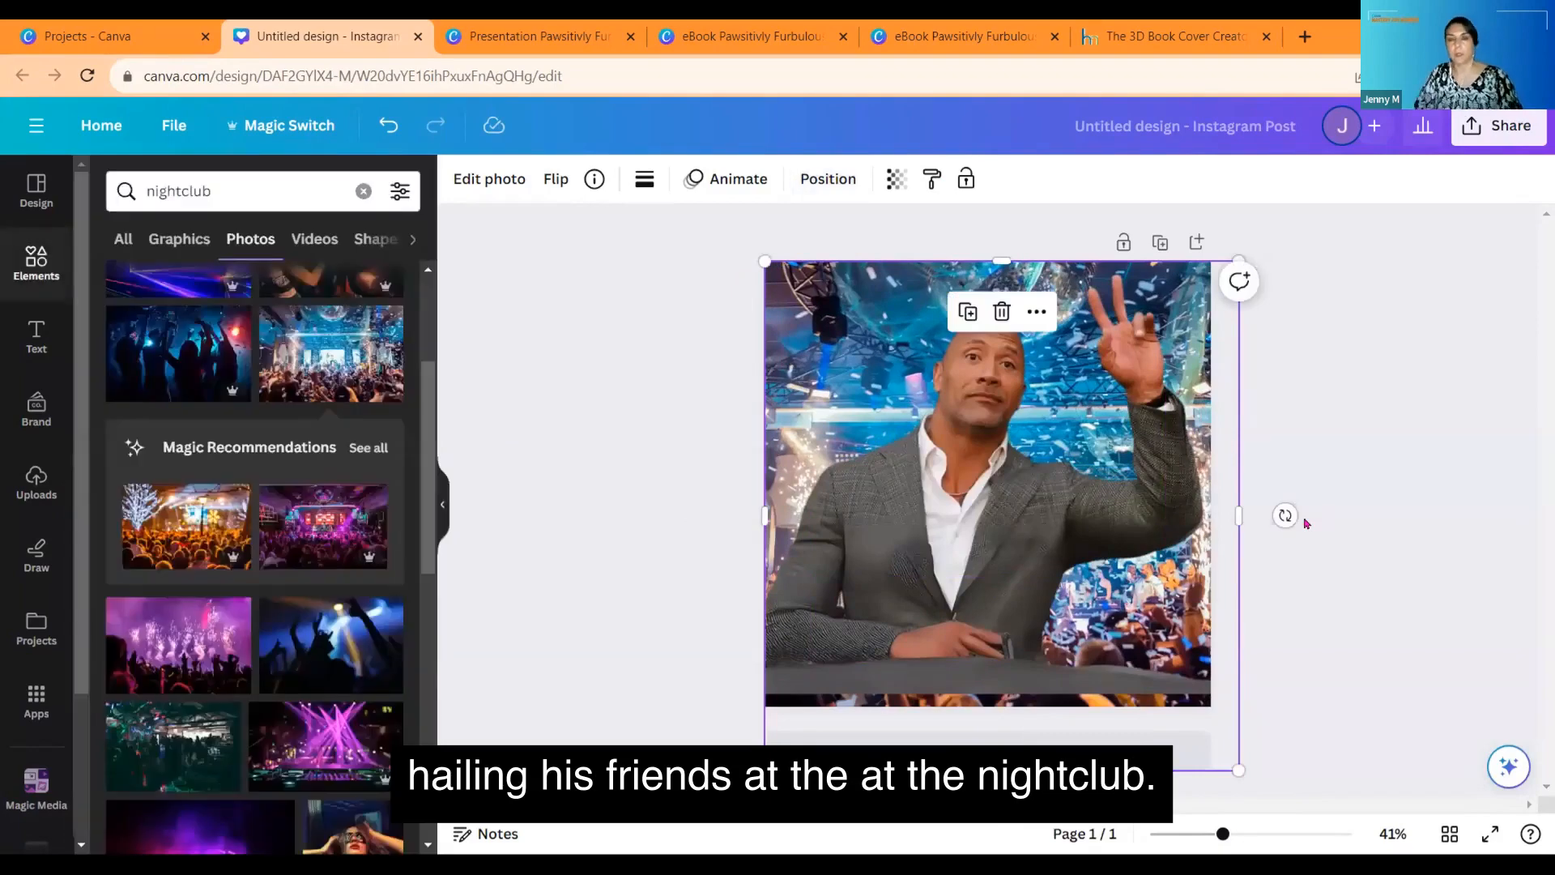
pyautogui.click(1305, 522)
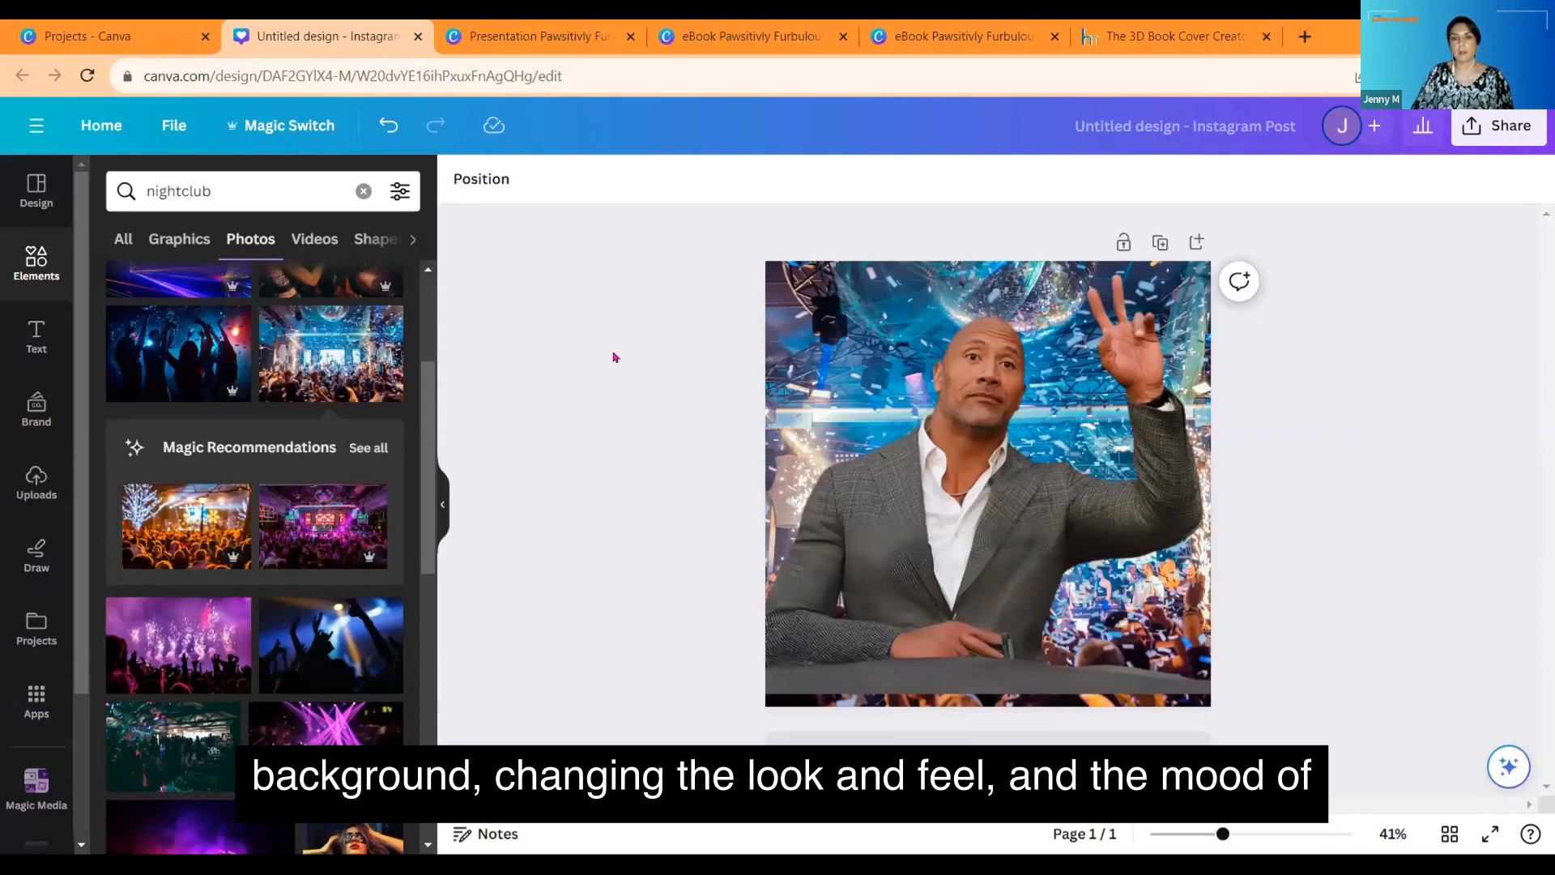
pyautogui.moveTo(916, 470); pyautogui.dragTo(923, 510)
pyautogui.click(1337, 417)
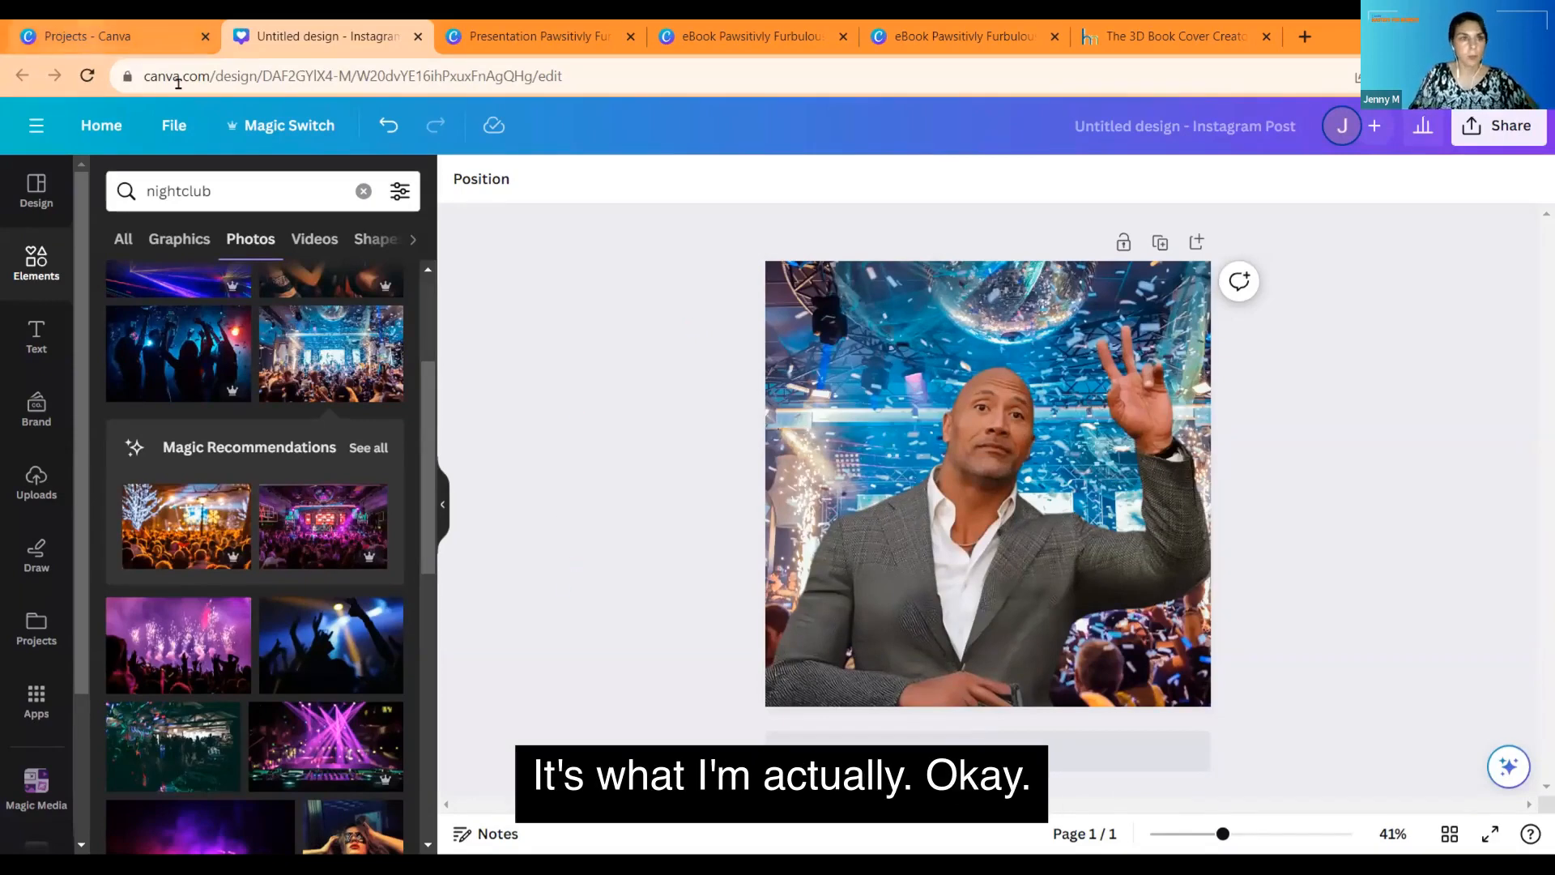
# Step: Open Magic Media's text-to-image generator and add a blank second page to the Instagram post
pyautogui.moveTo(158, 46)
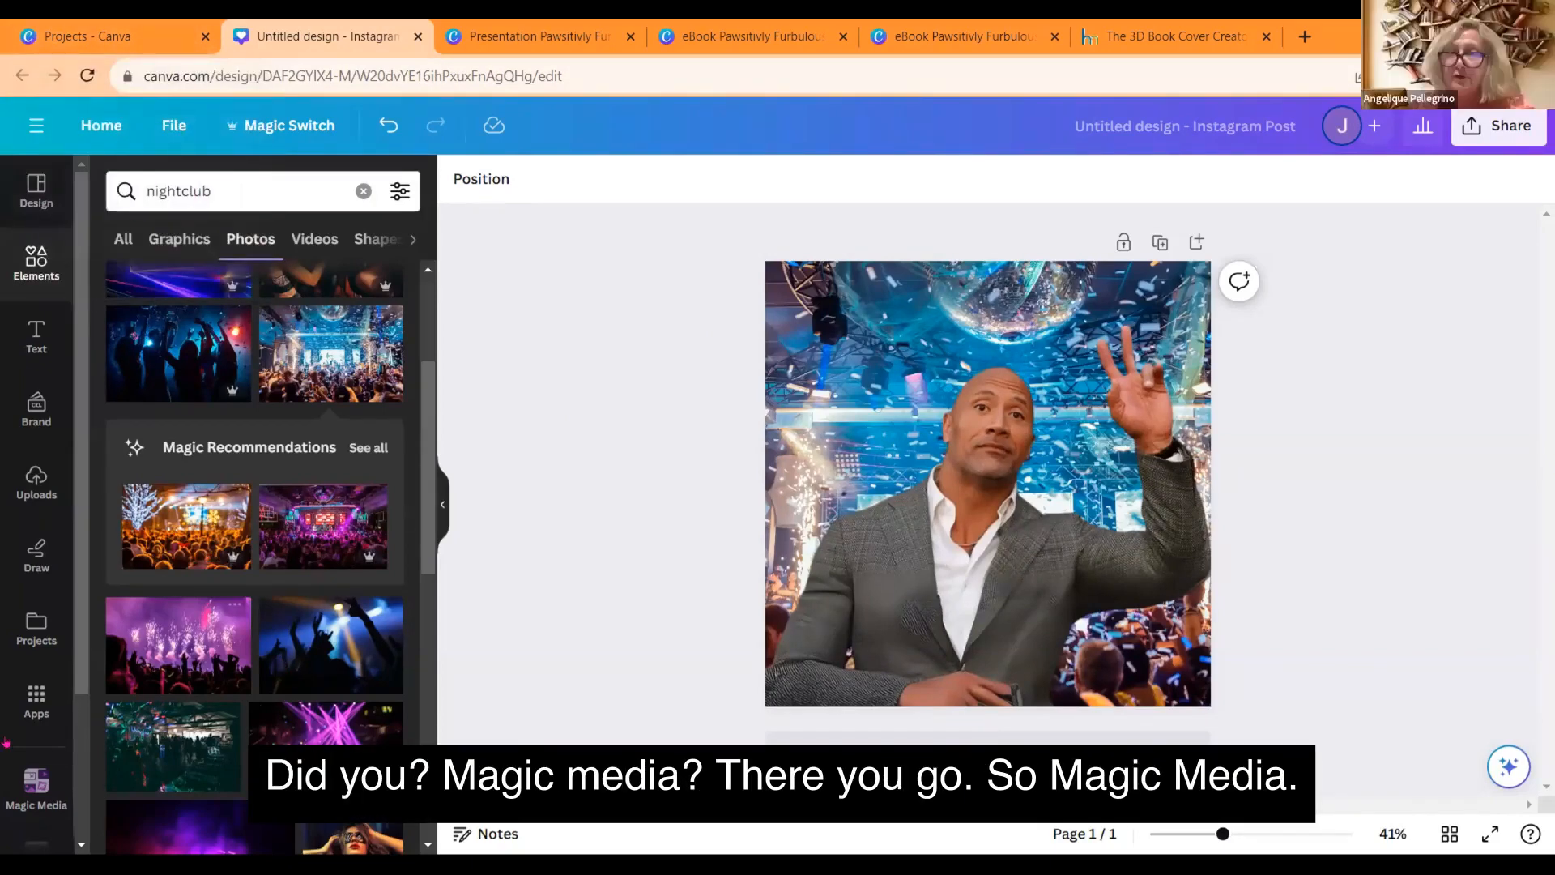
pyautogui.scroll(-3, 24, 616)
pyautogui.click(24, 598)
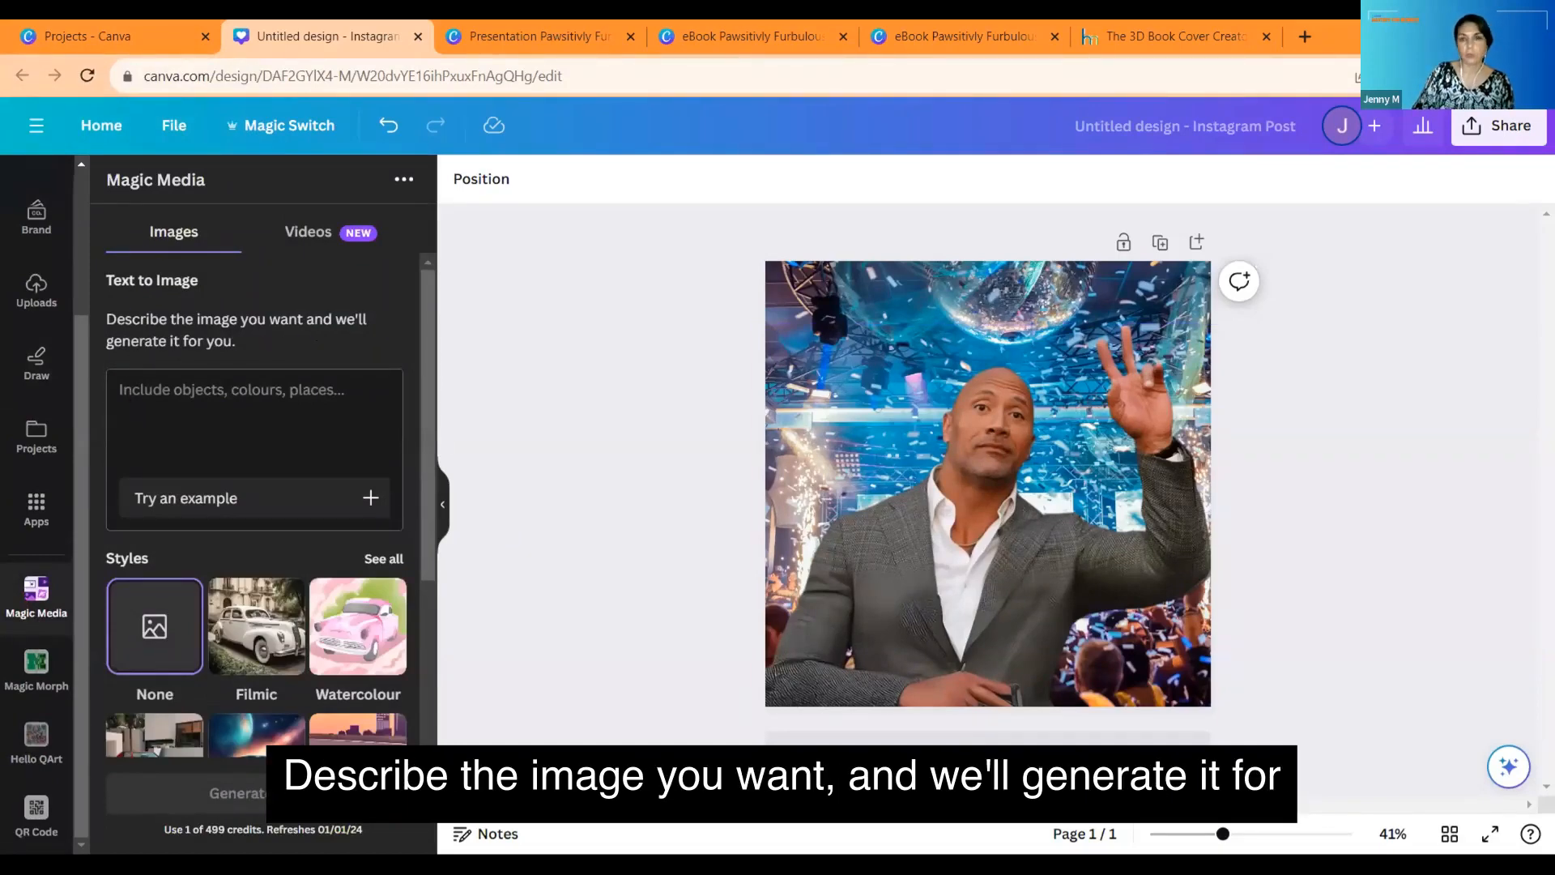
pyautogui.click(917, 737)
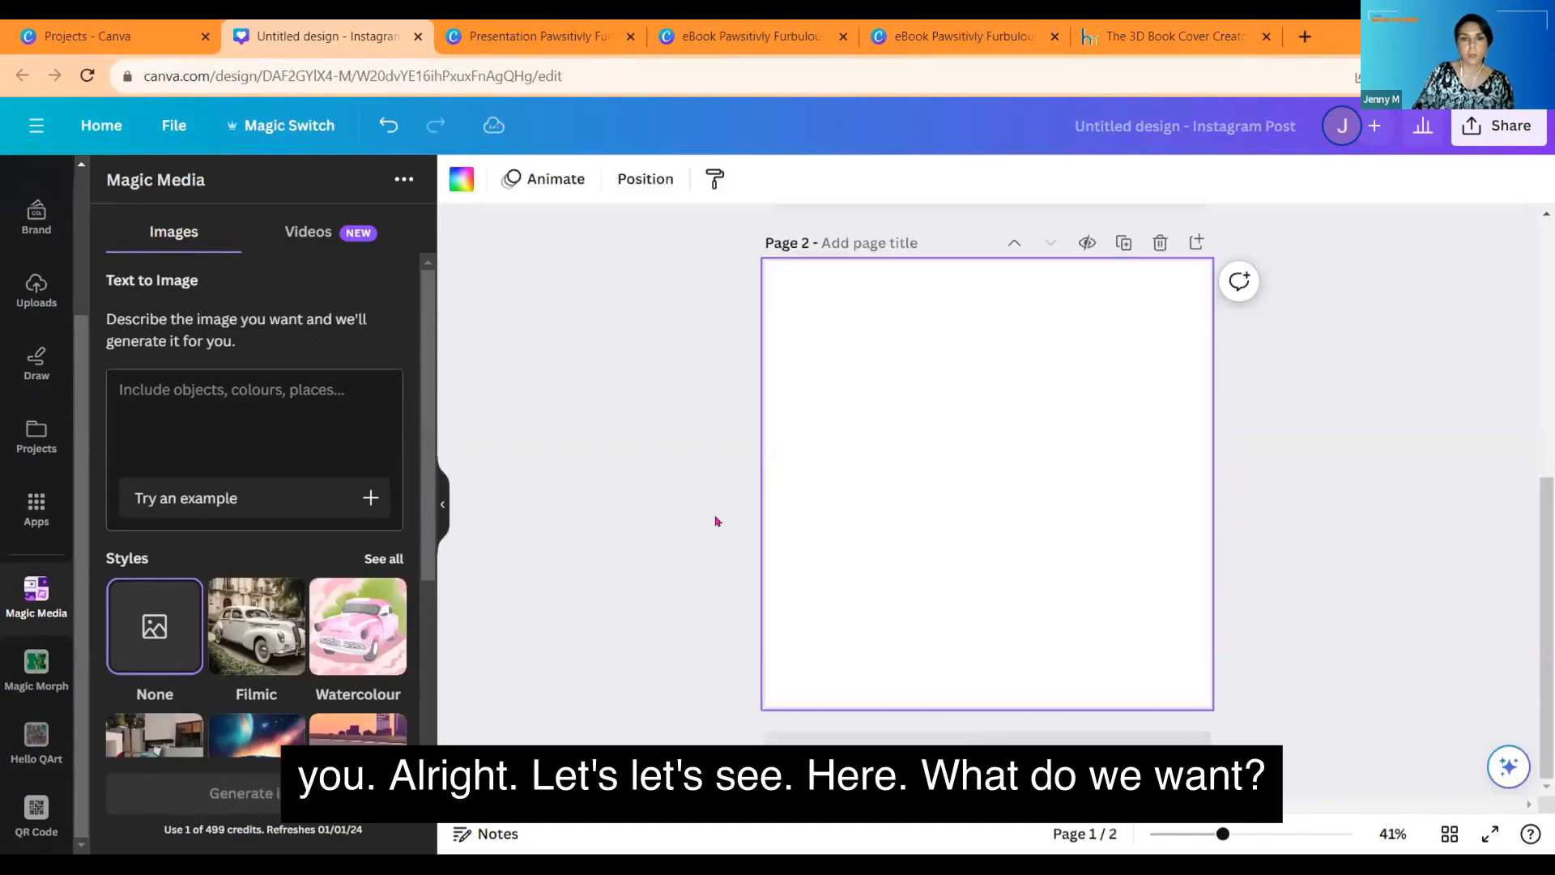
# Step: Generate images with the prompt "transfortmation" and place the orange-and-black robot with the light grey background on page 2
pyautogui.click(164, 397)
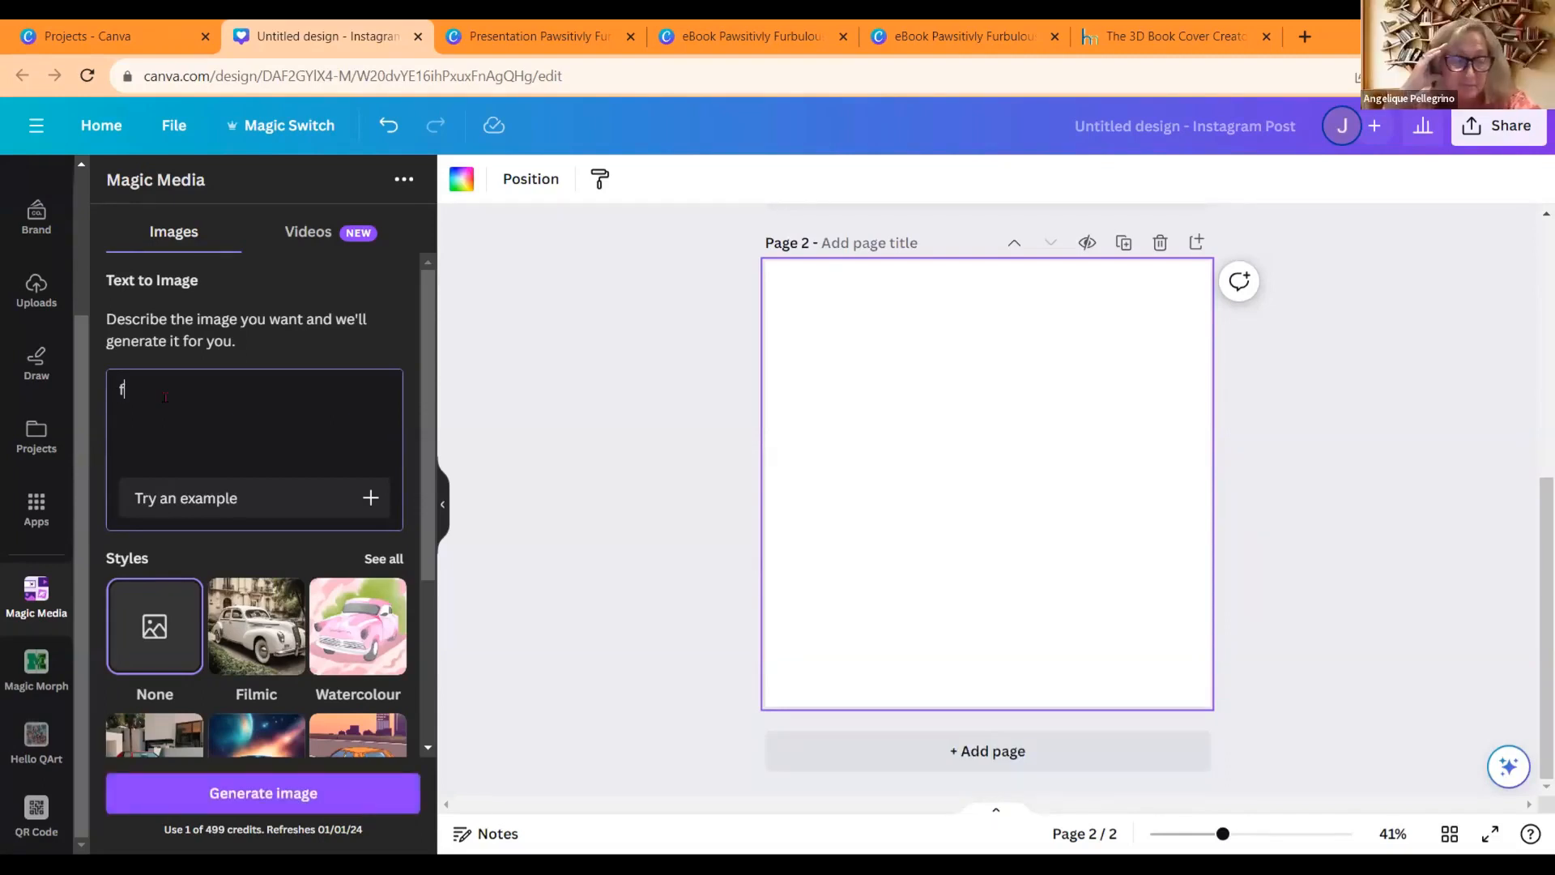
pyautogui.write('dog')
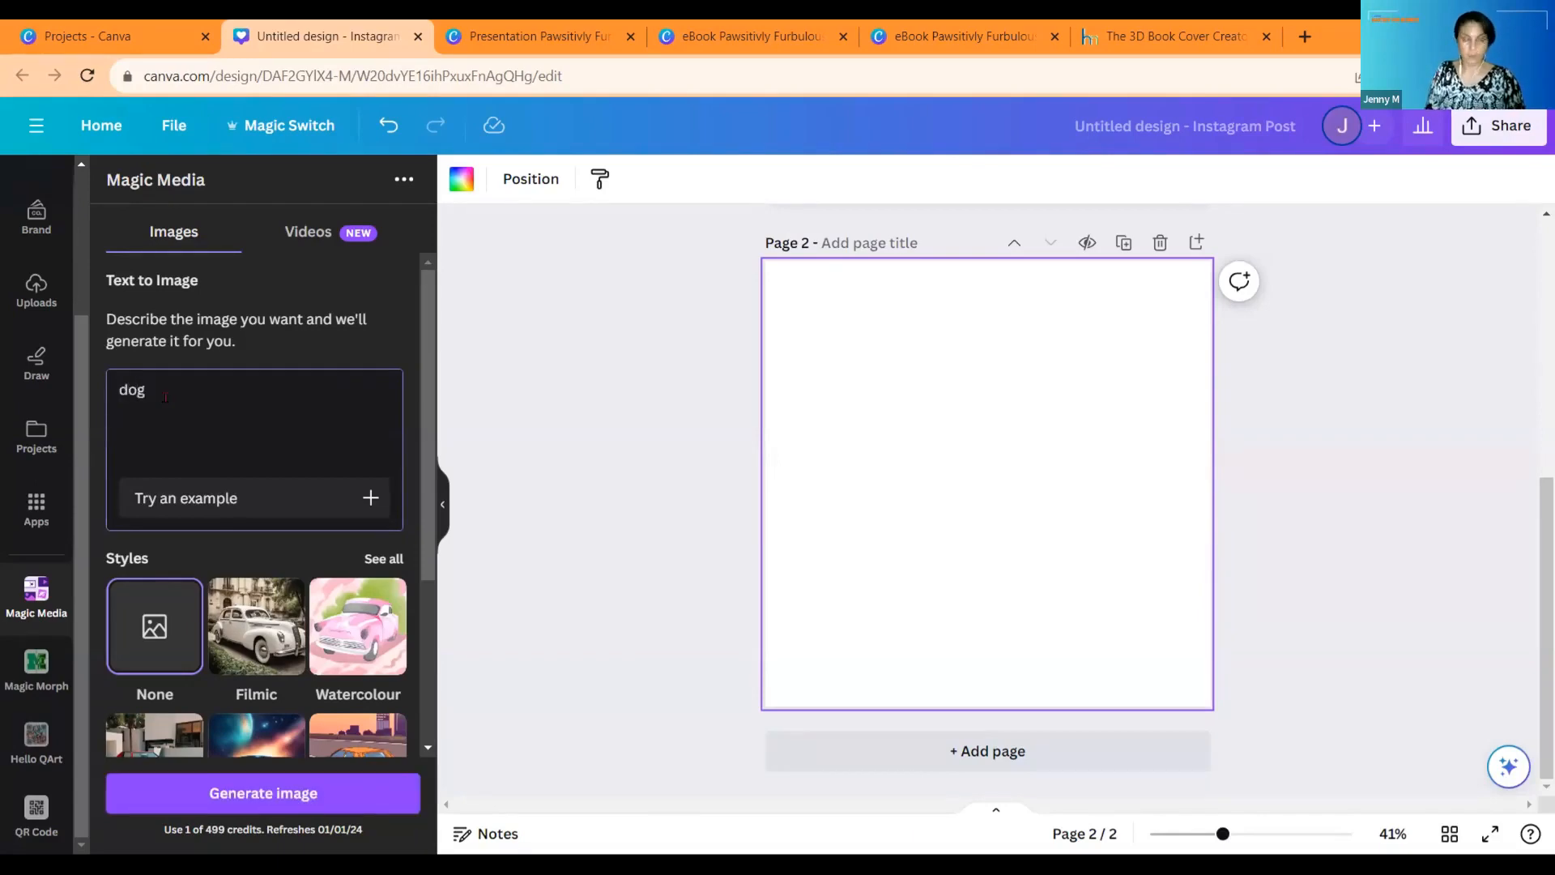
pyautogui.press('BackSpace')
pyautogui.press('BackSpace')
pyautogui.press('BackSpace')
pyautogui.write('tra')
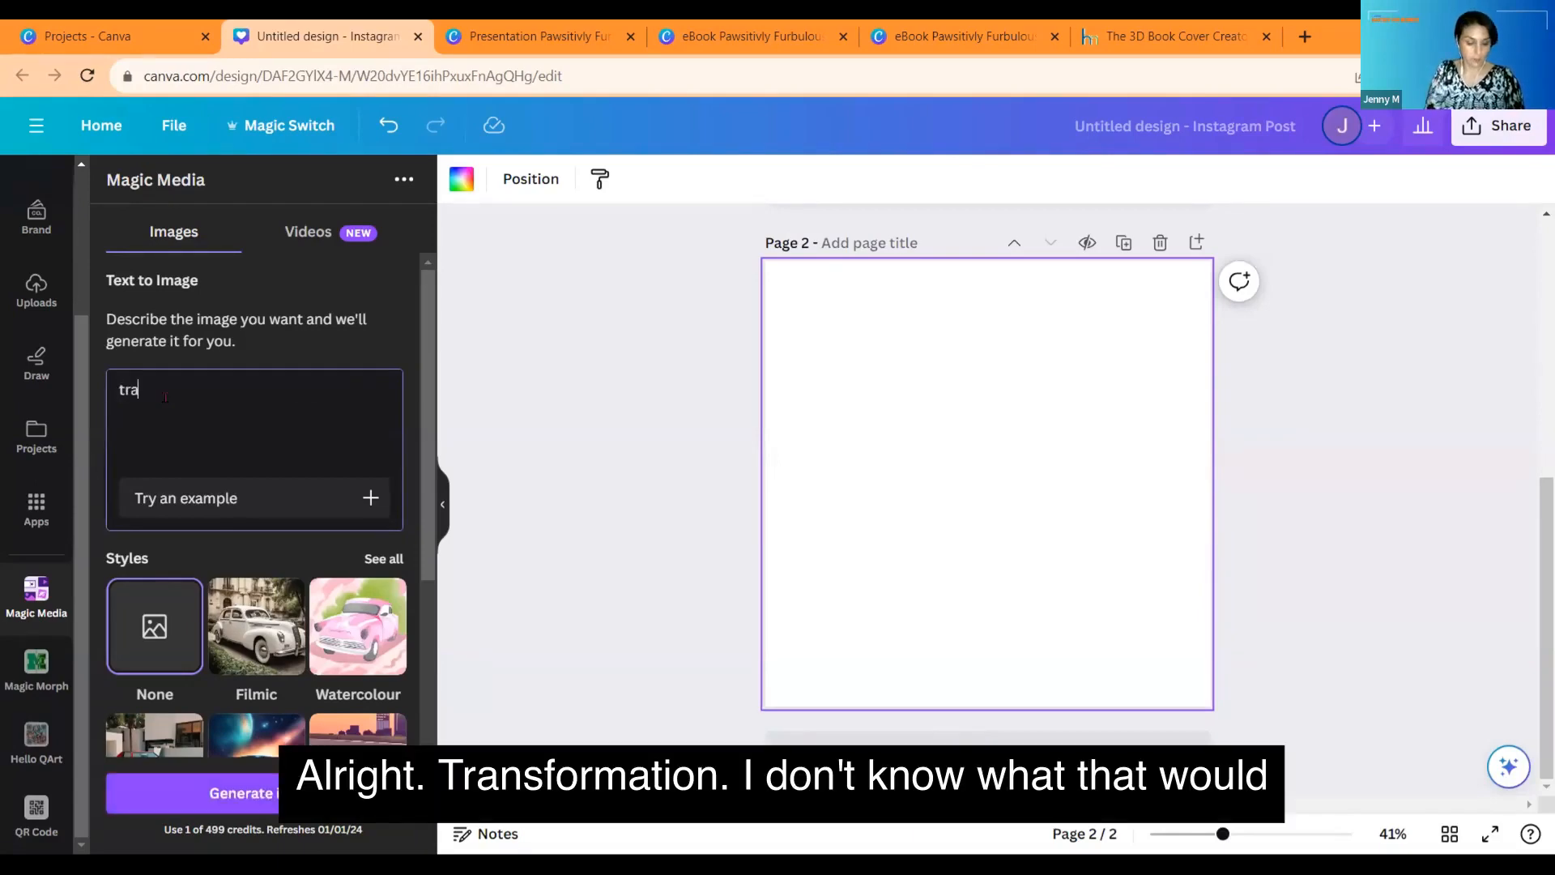
pyautogui.write('nsfortmation')
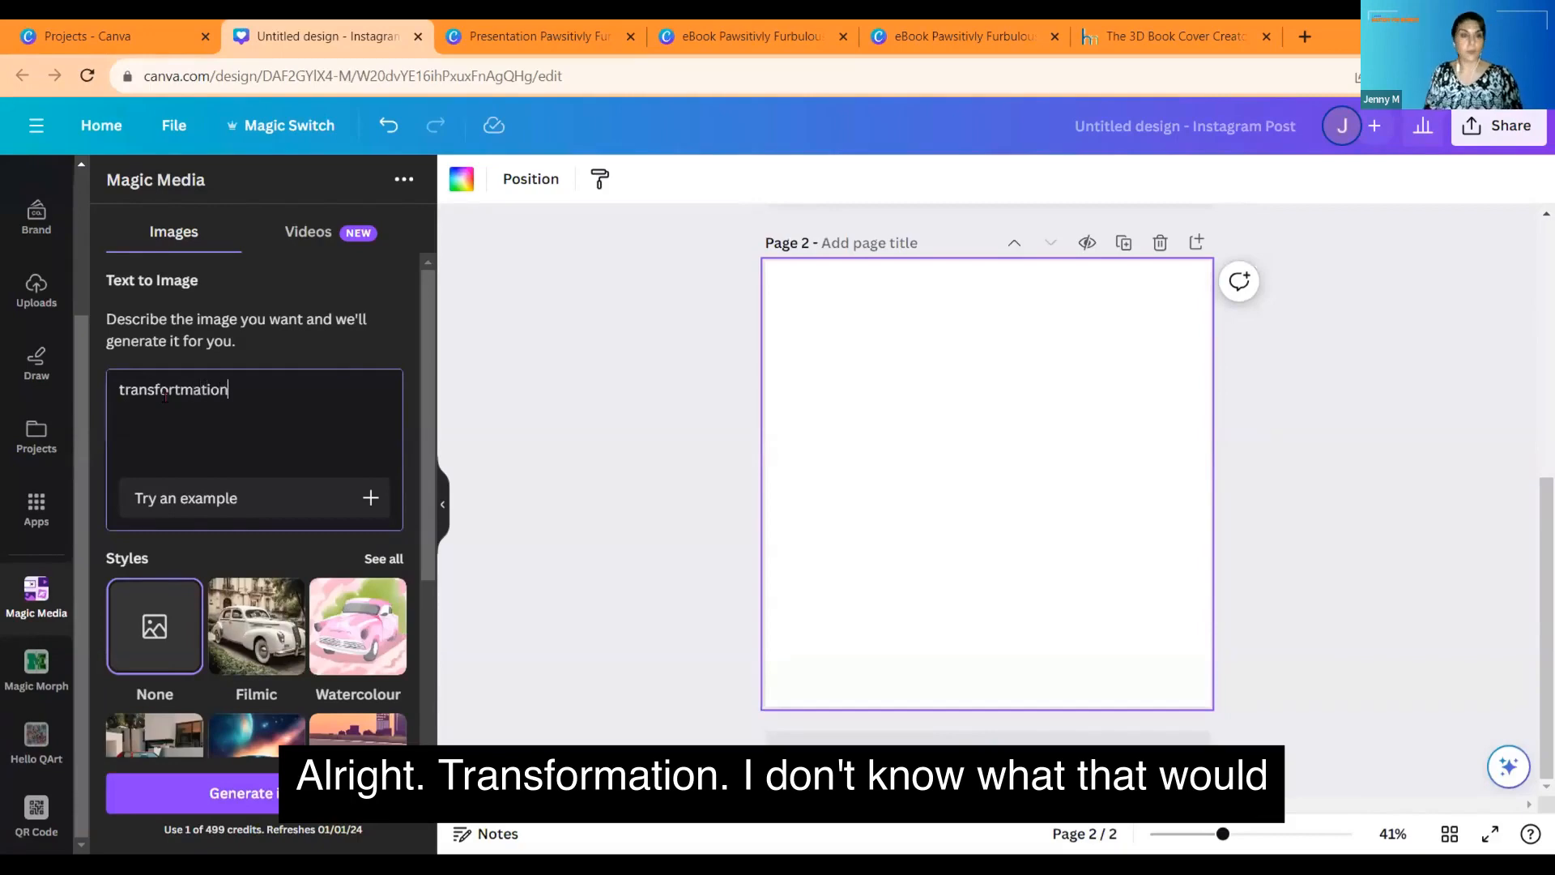
pyautogui.press('Return')
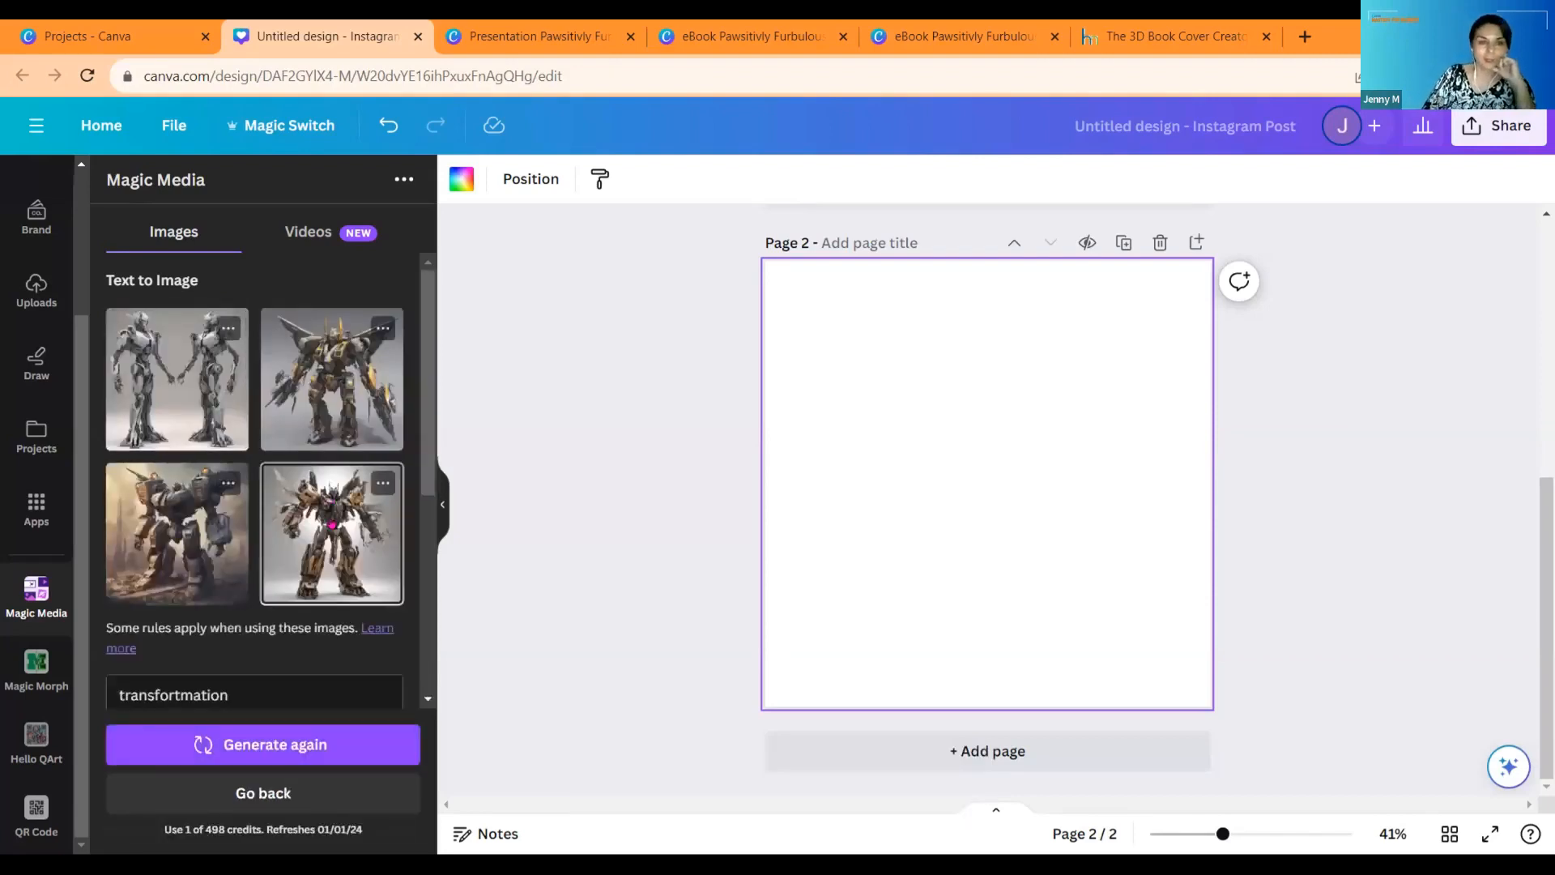
pyautogui.moveTo(331, 525); pyautogui.dragTo(879, 389)
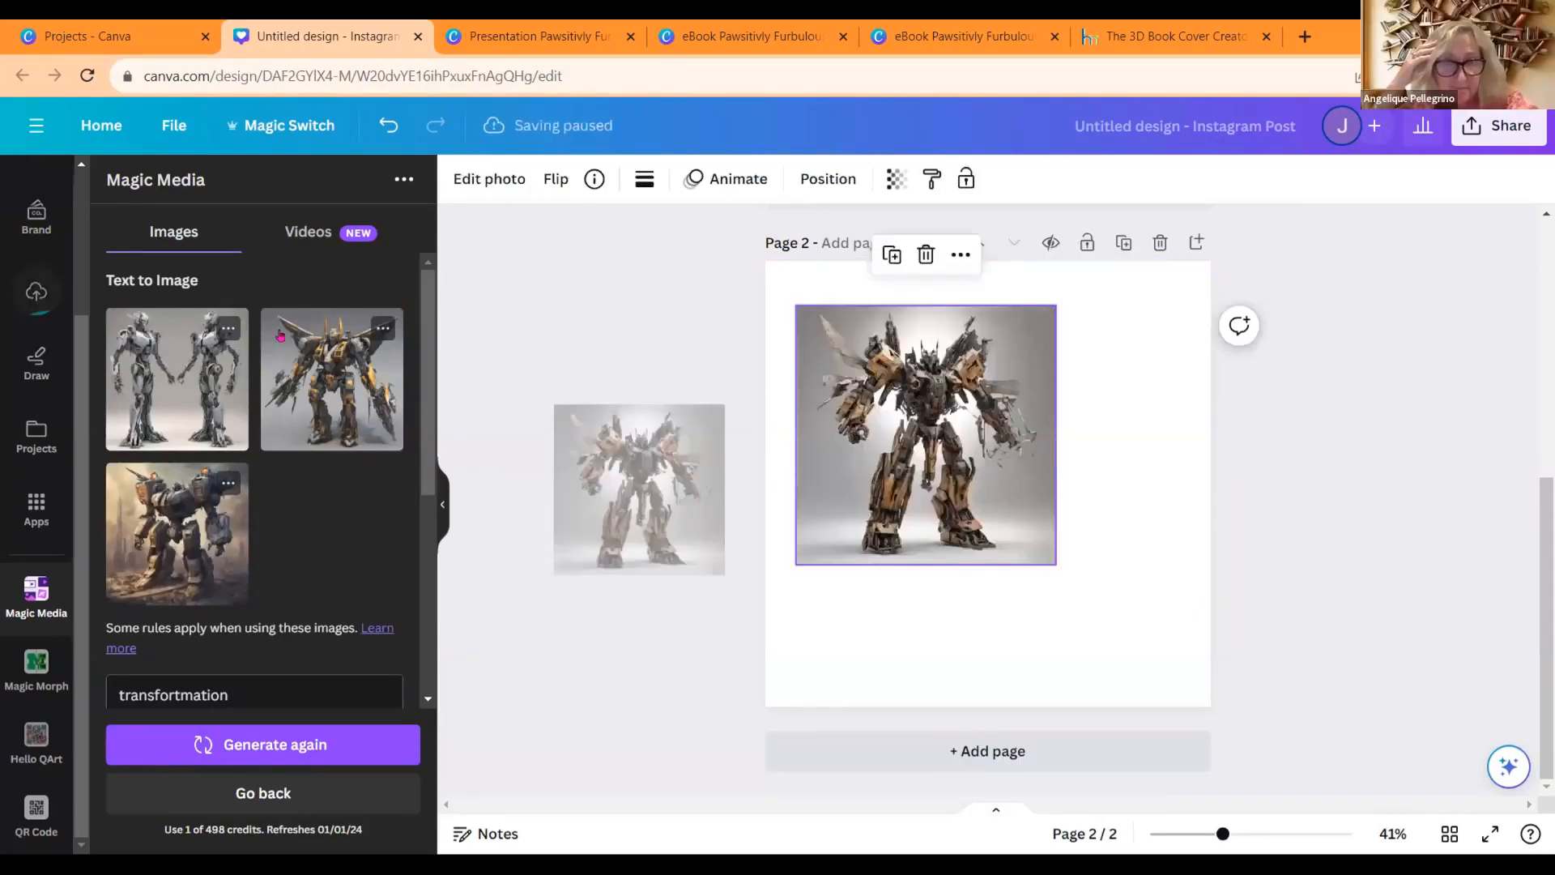
# Step: Start generating a Magic Media video from the prompt "transformation" and delete the robot image from page 2
pyautogui.click(306, 235)
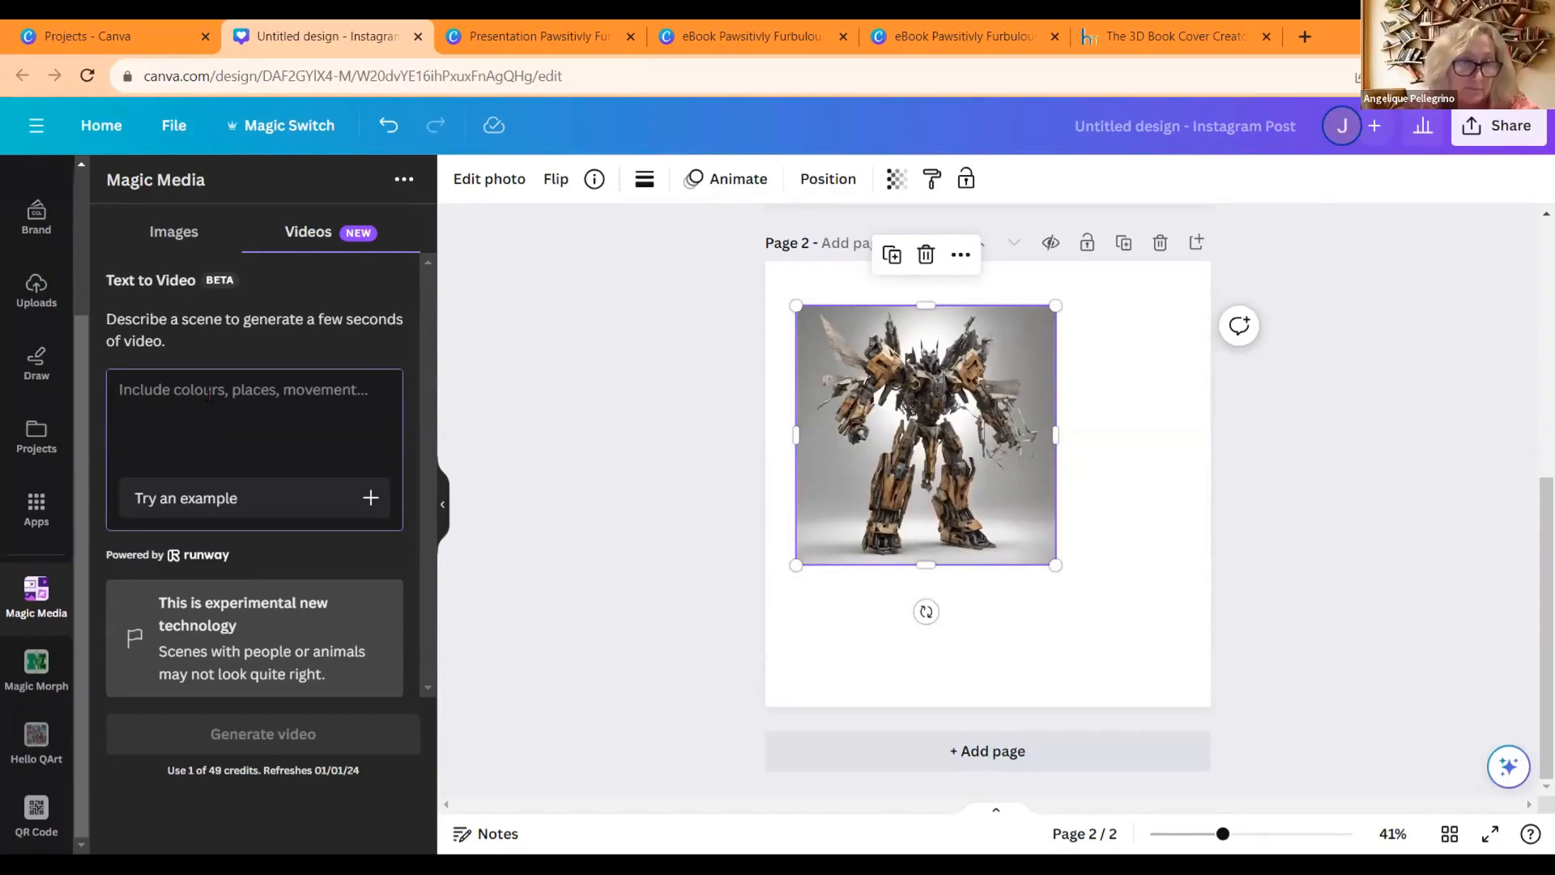
pyautogui.write('tra')
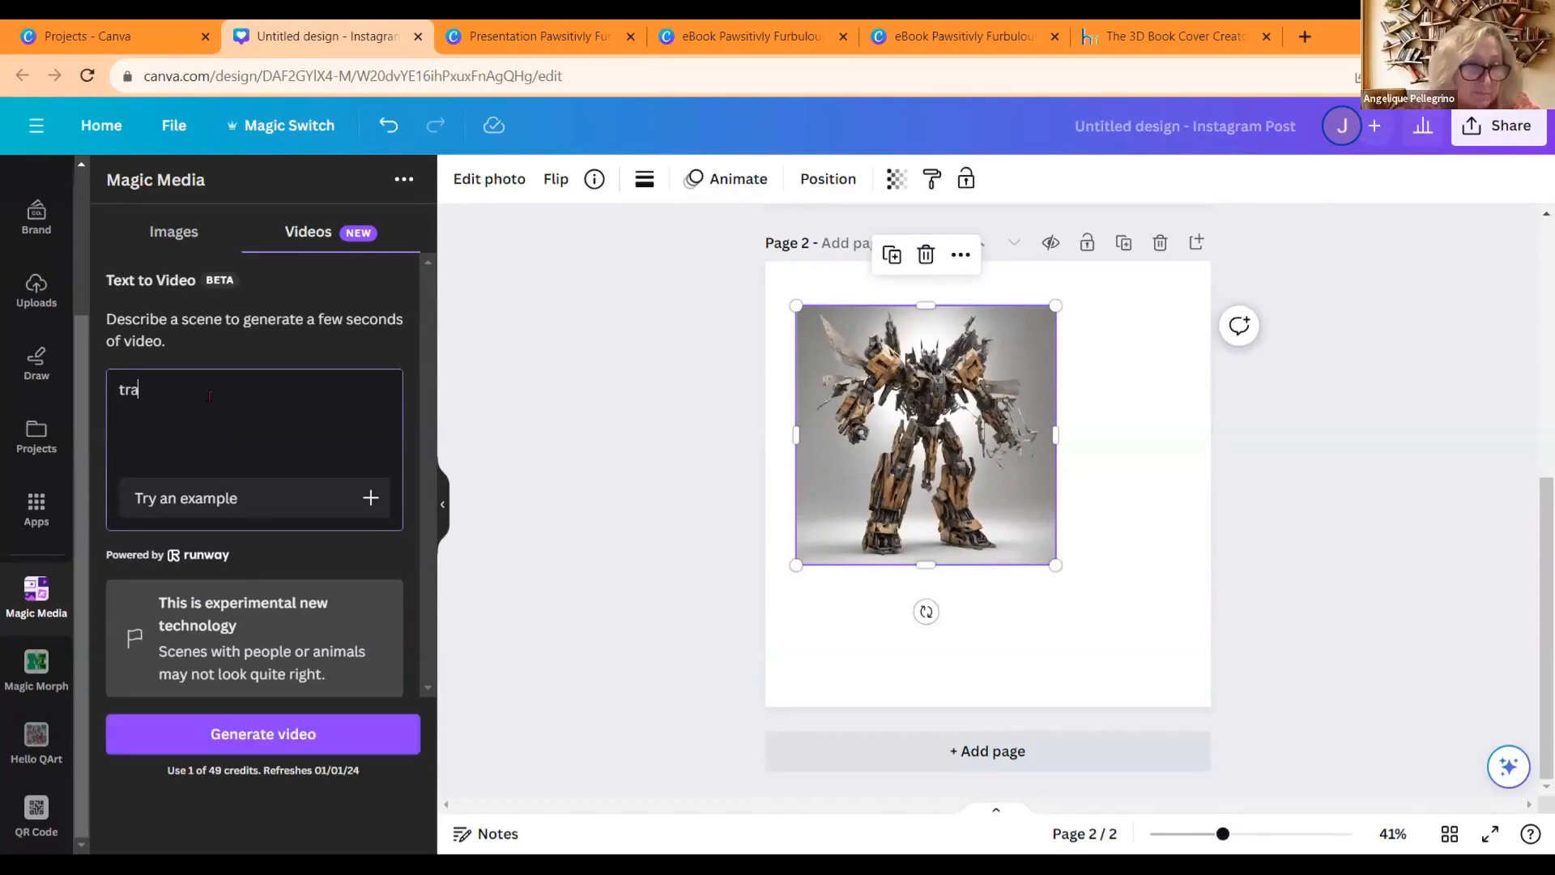
pyautogui.write('nsformation')
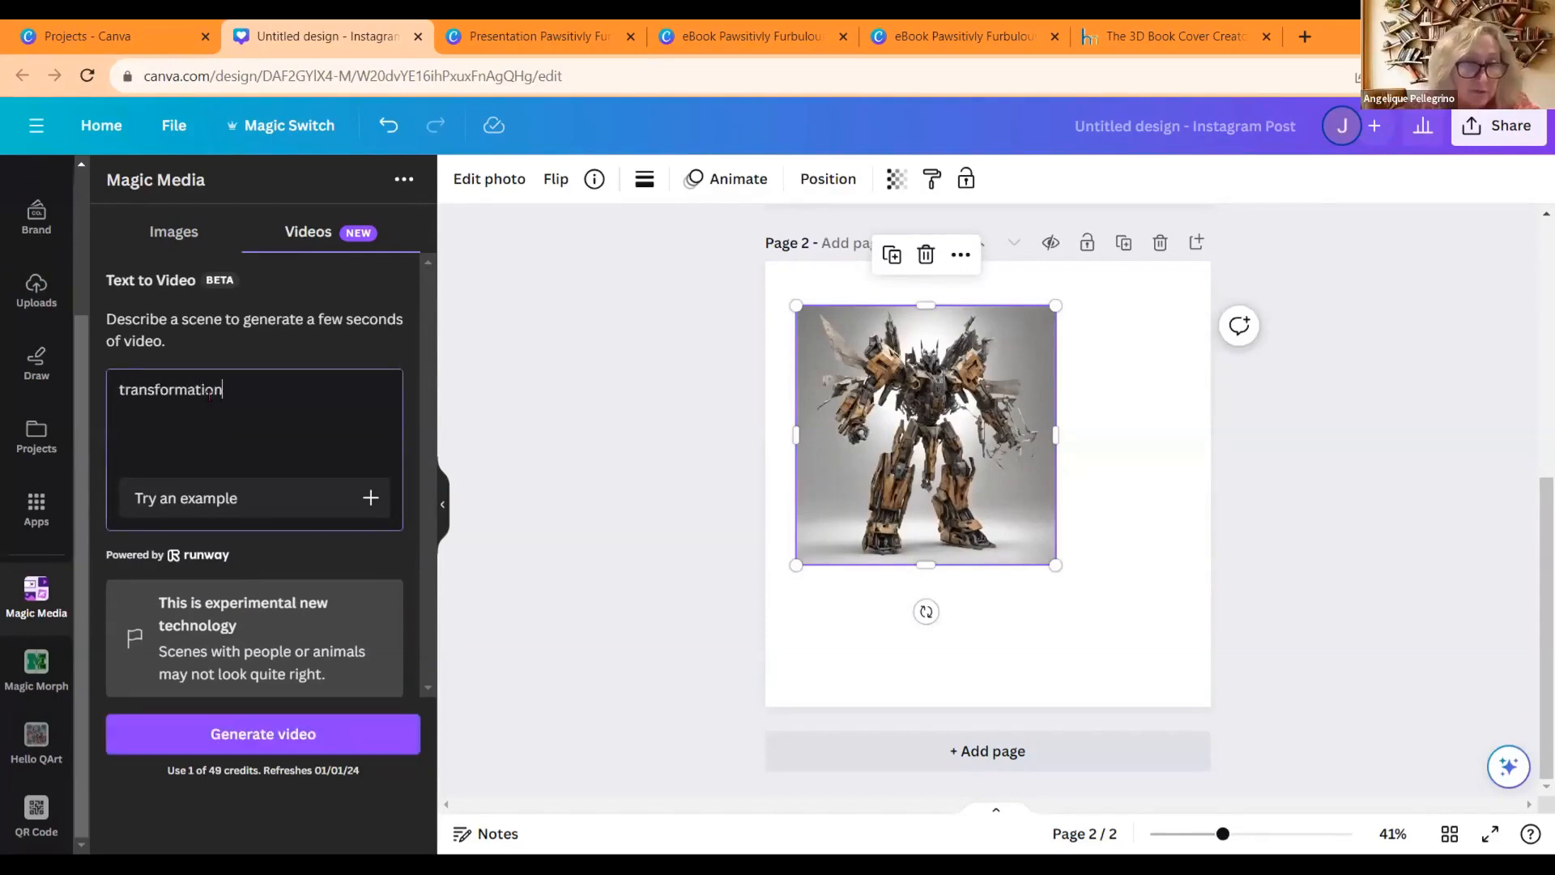
pyautogui.click(252, 725)
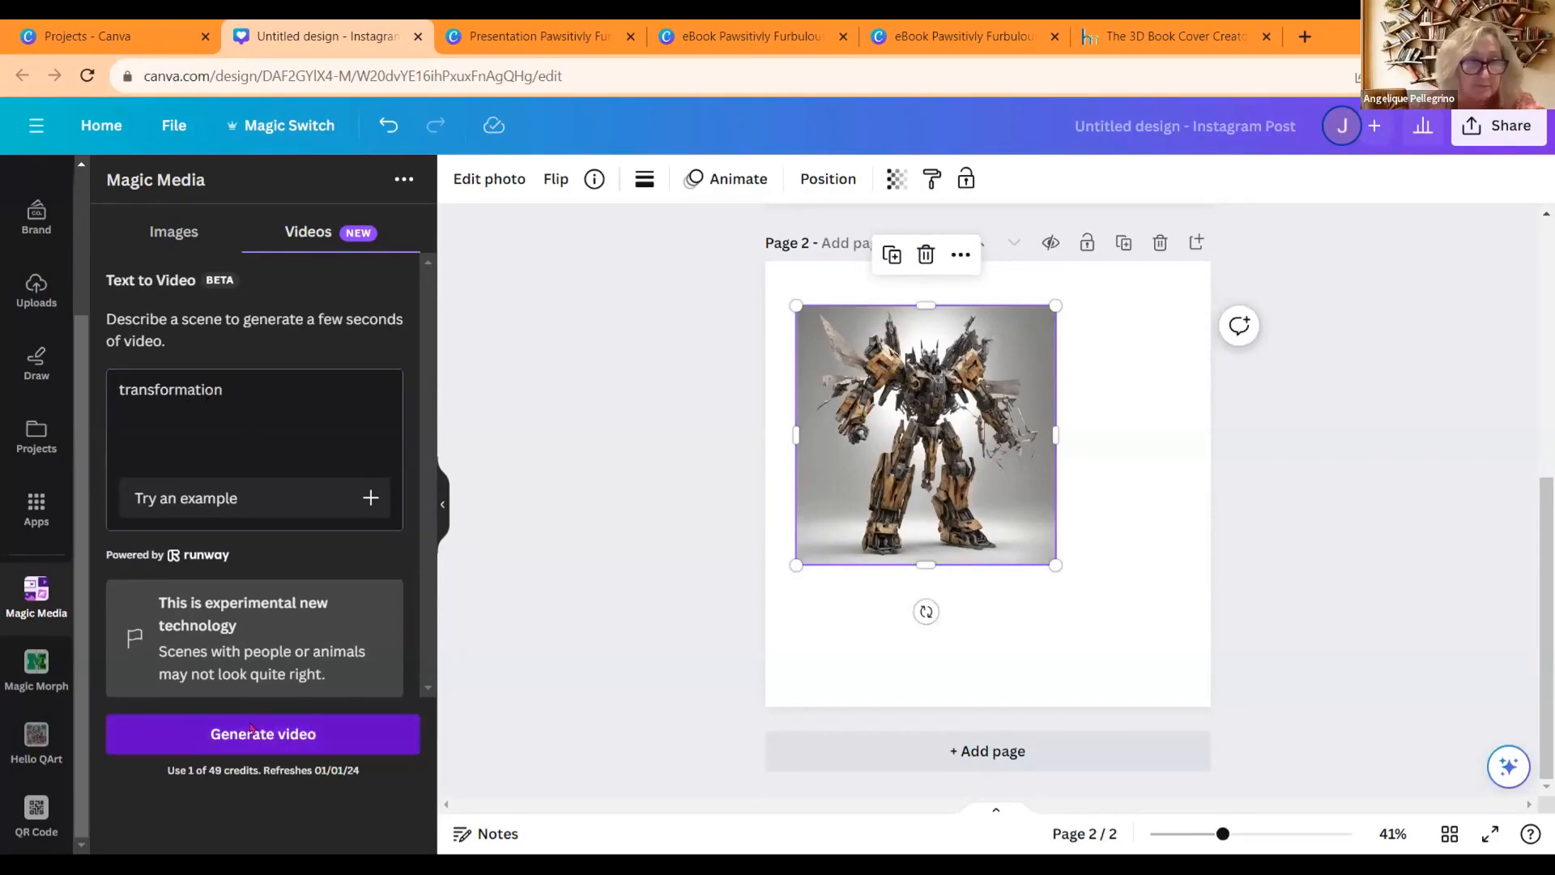
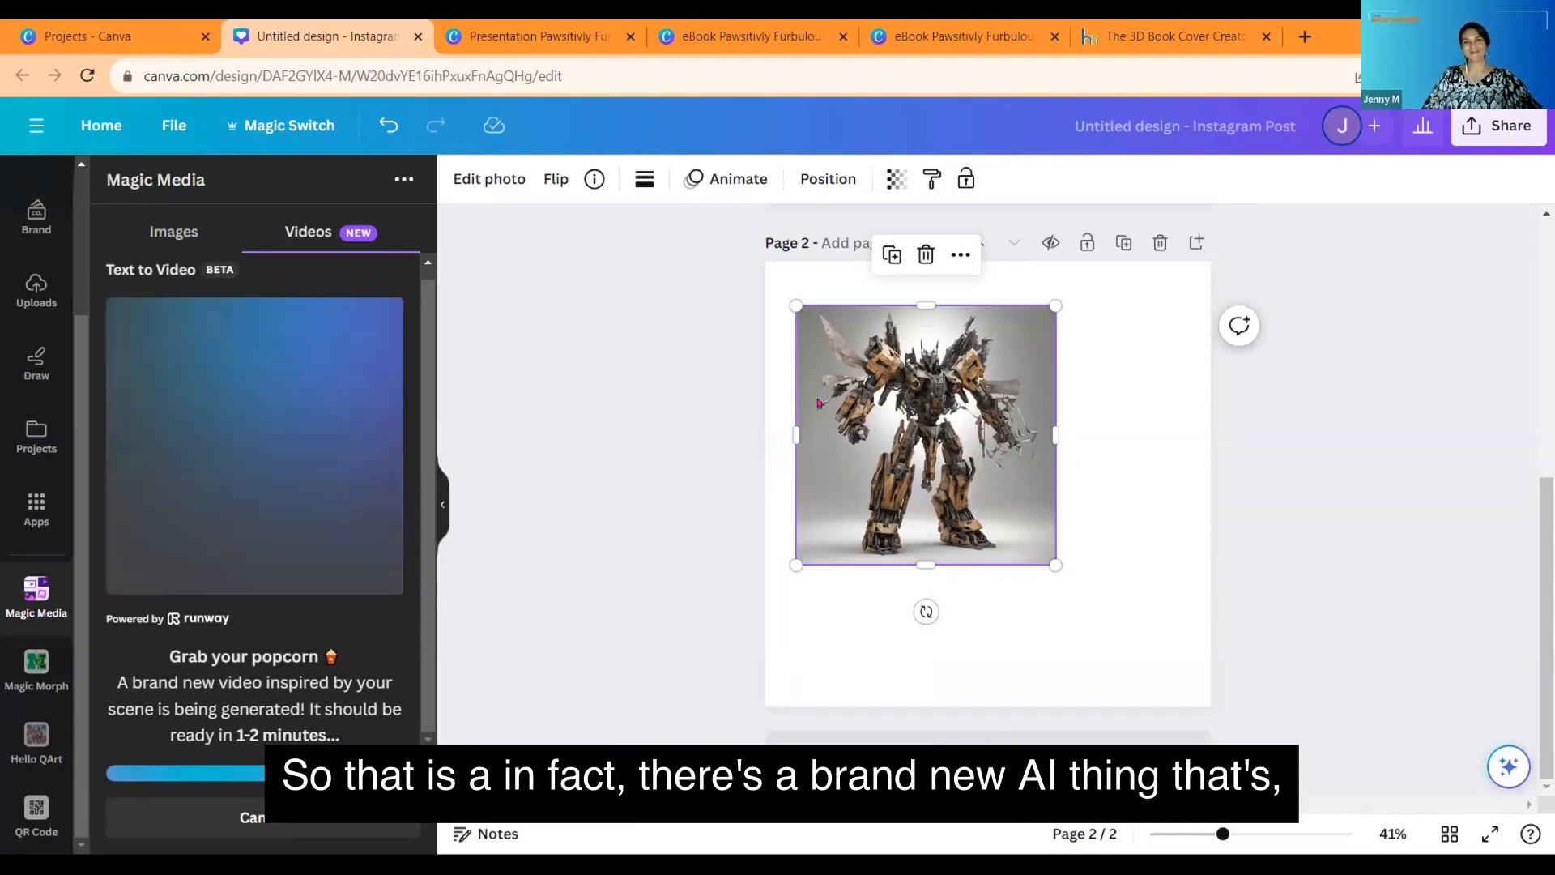
pyautogui.click(926, 255)
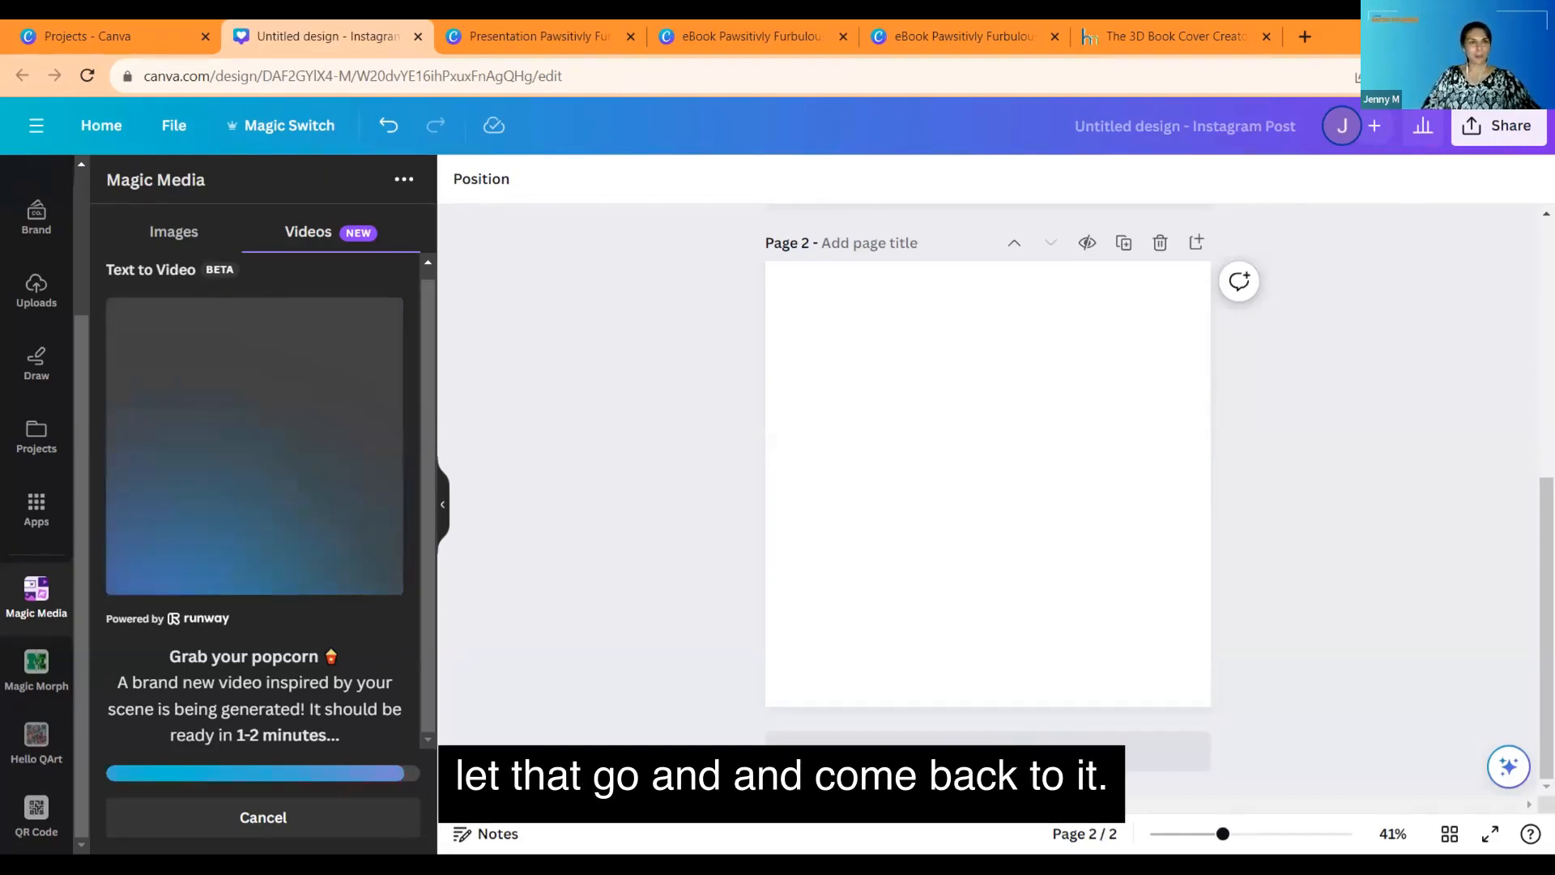
# Step: Open the "Landing Page Dog Wash" website design from the designs in Projects
pyautogui.click(109, 36)
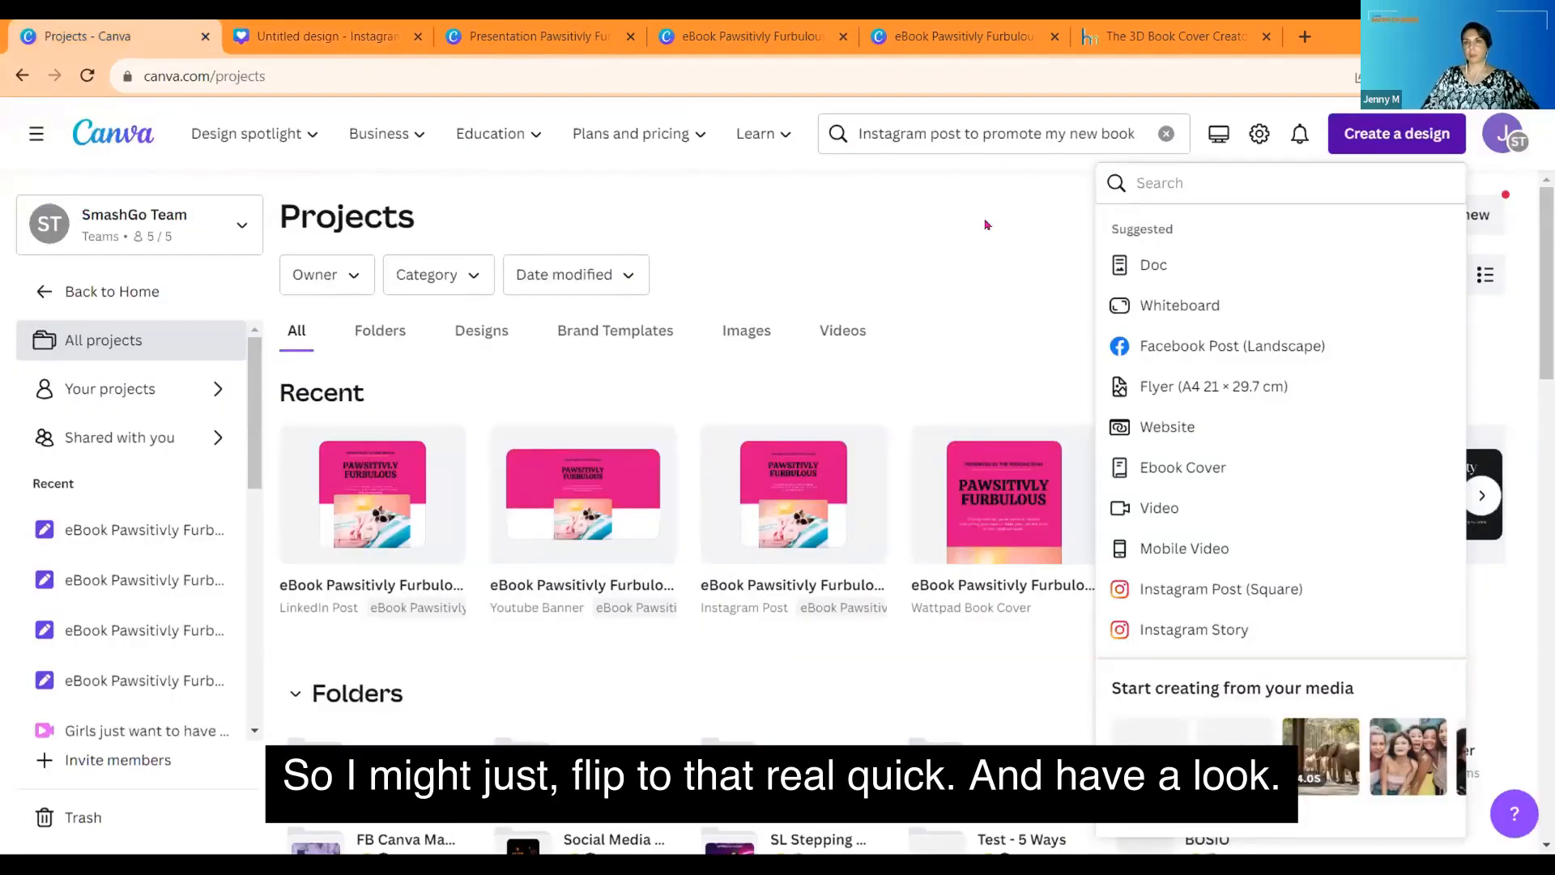
pyautogui.click(451, 253)
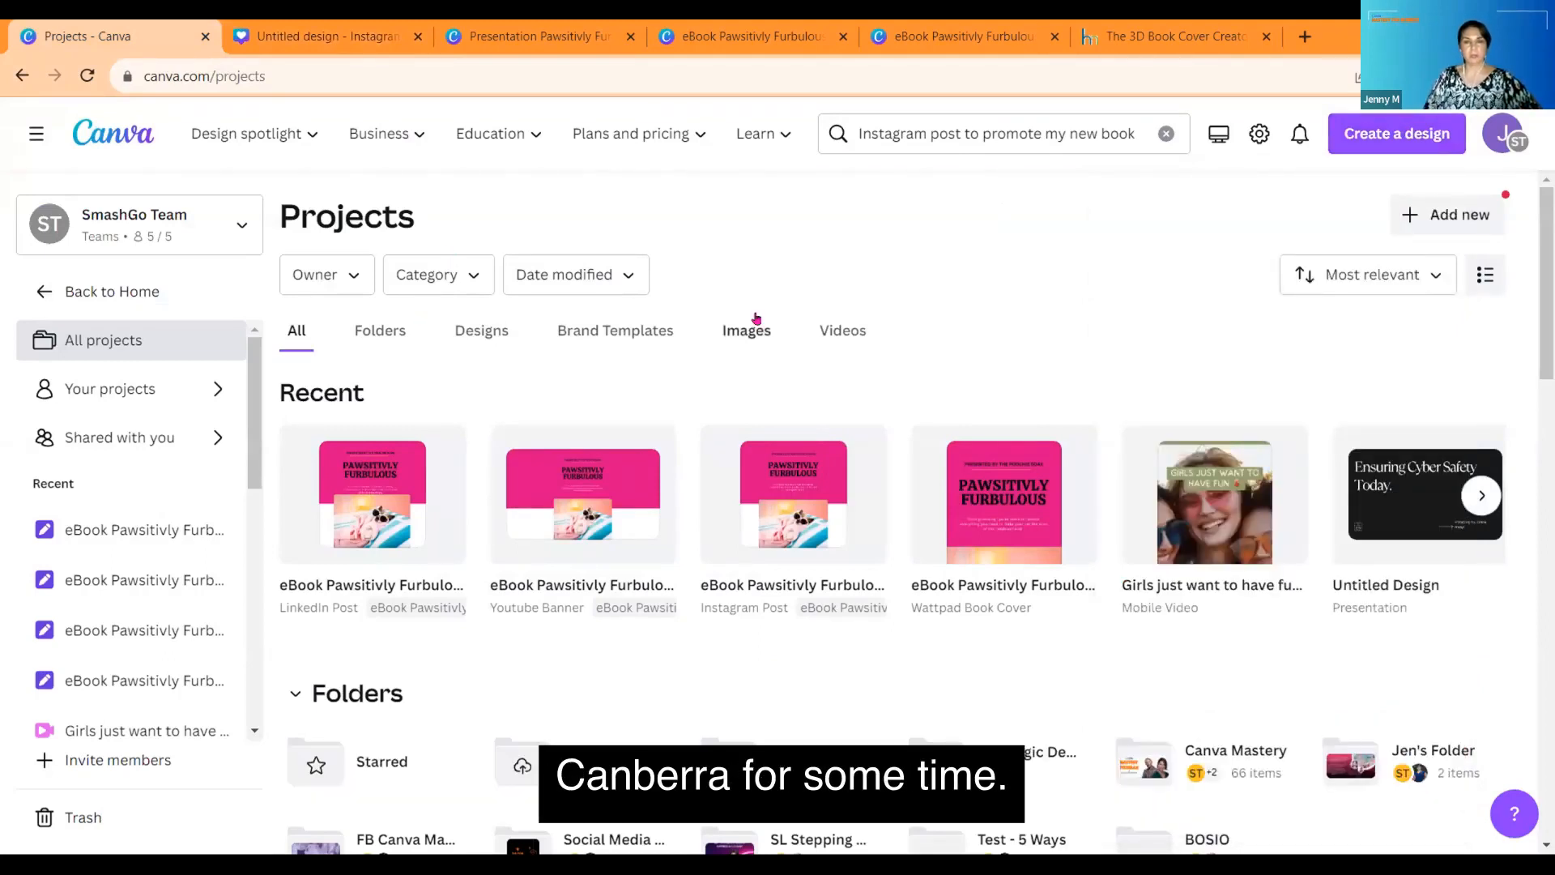
pyautogui.scroll(-3, 1012, 388)
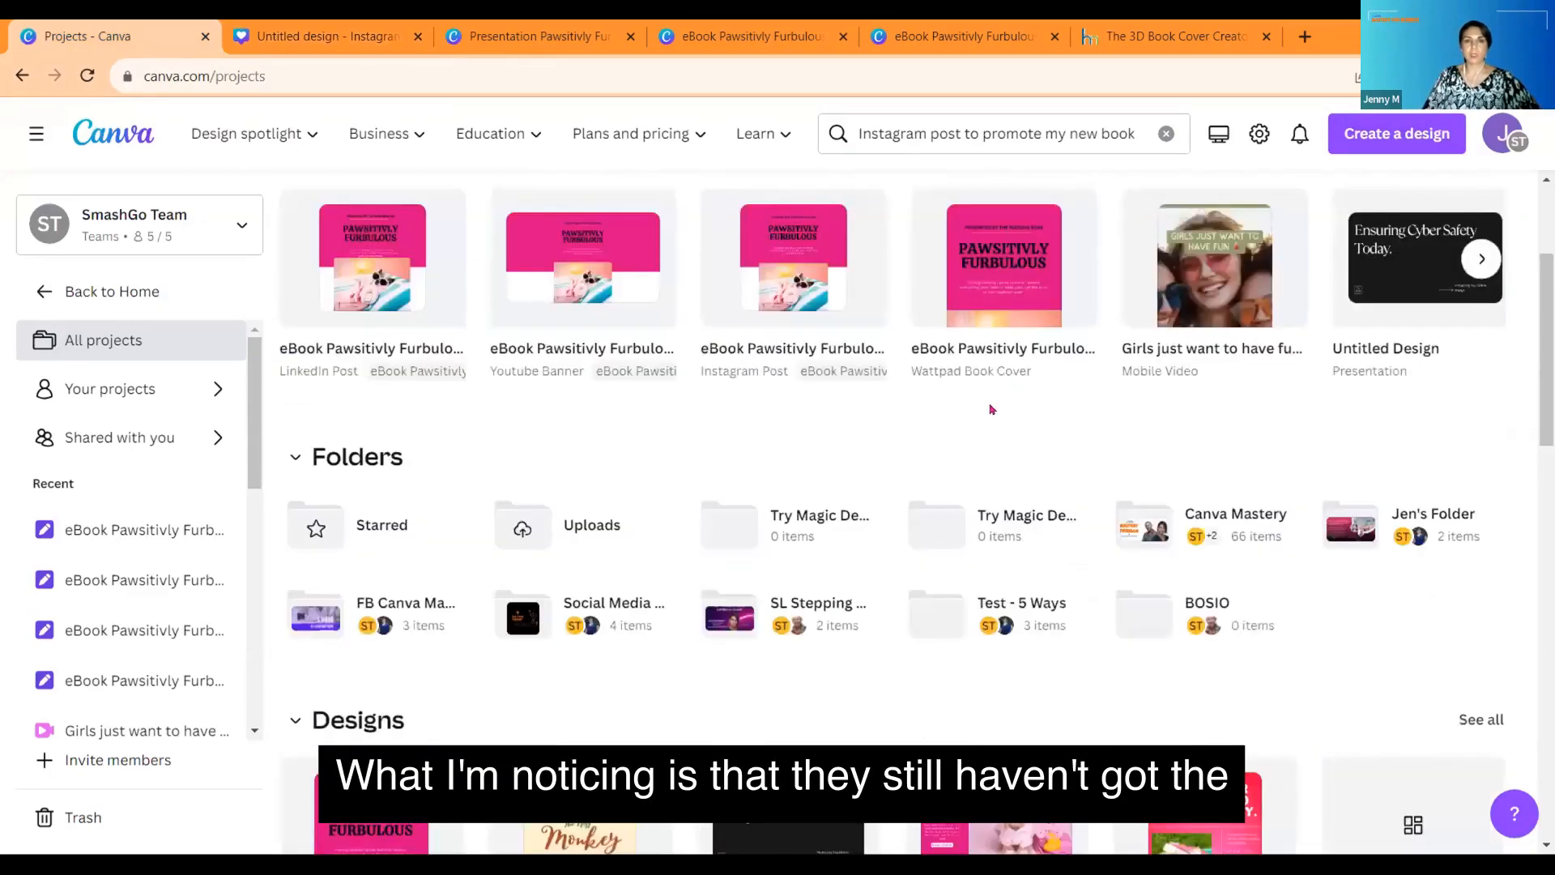
pyautogui.scroll(-3, 984, 429)
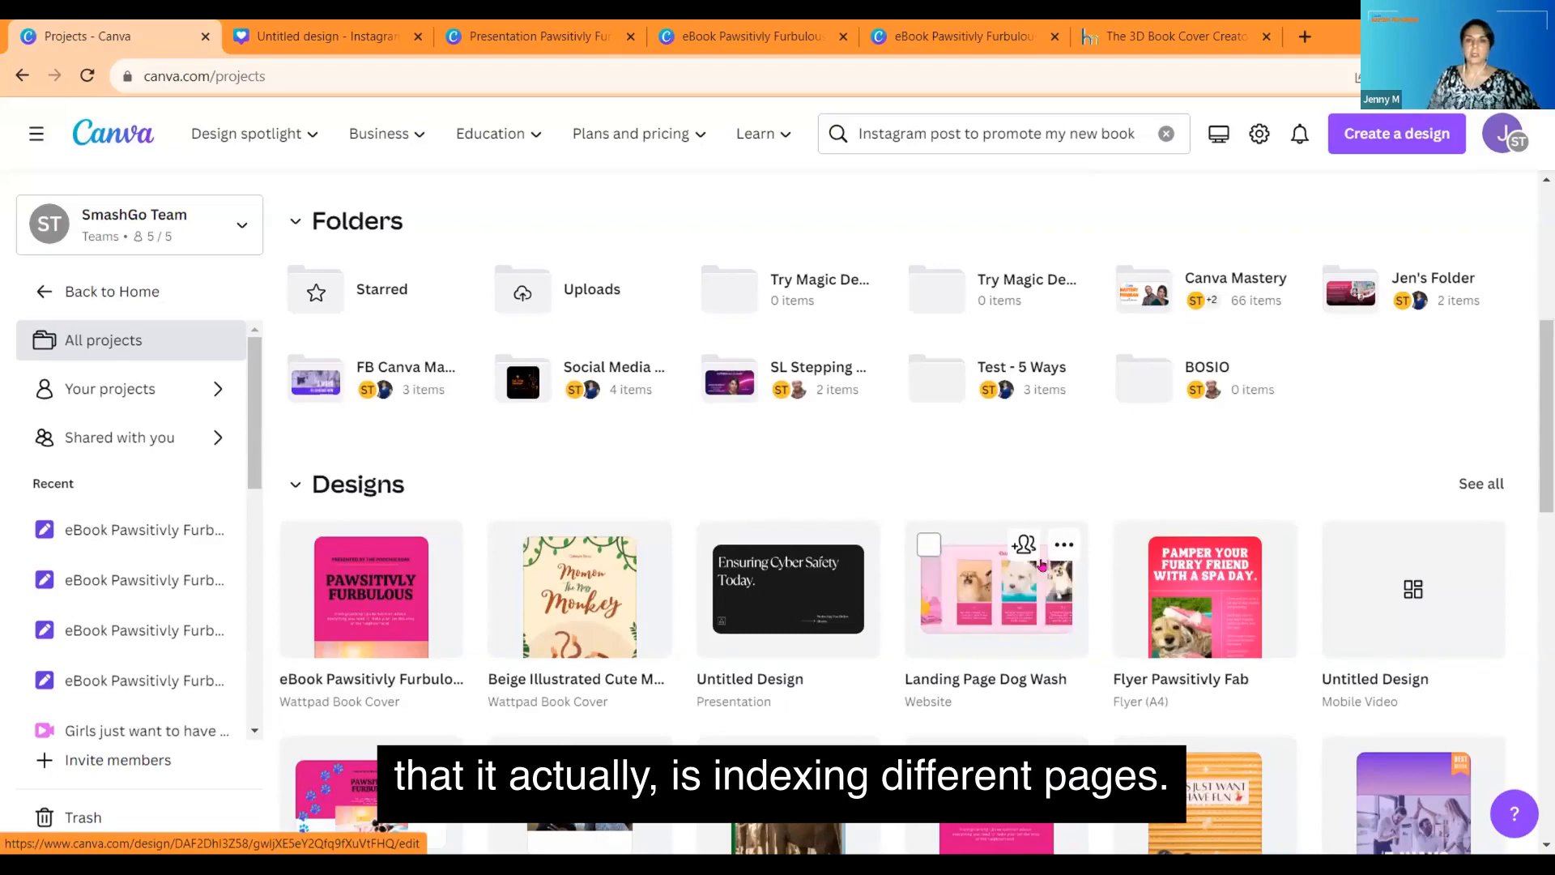
pyautogui.click(981, 621)
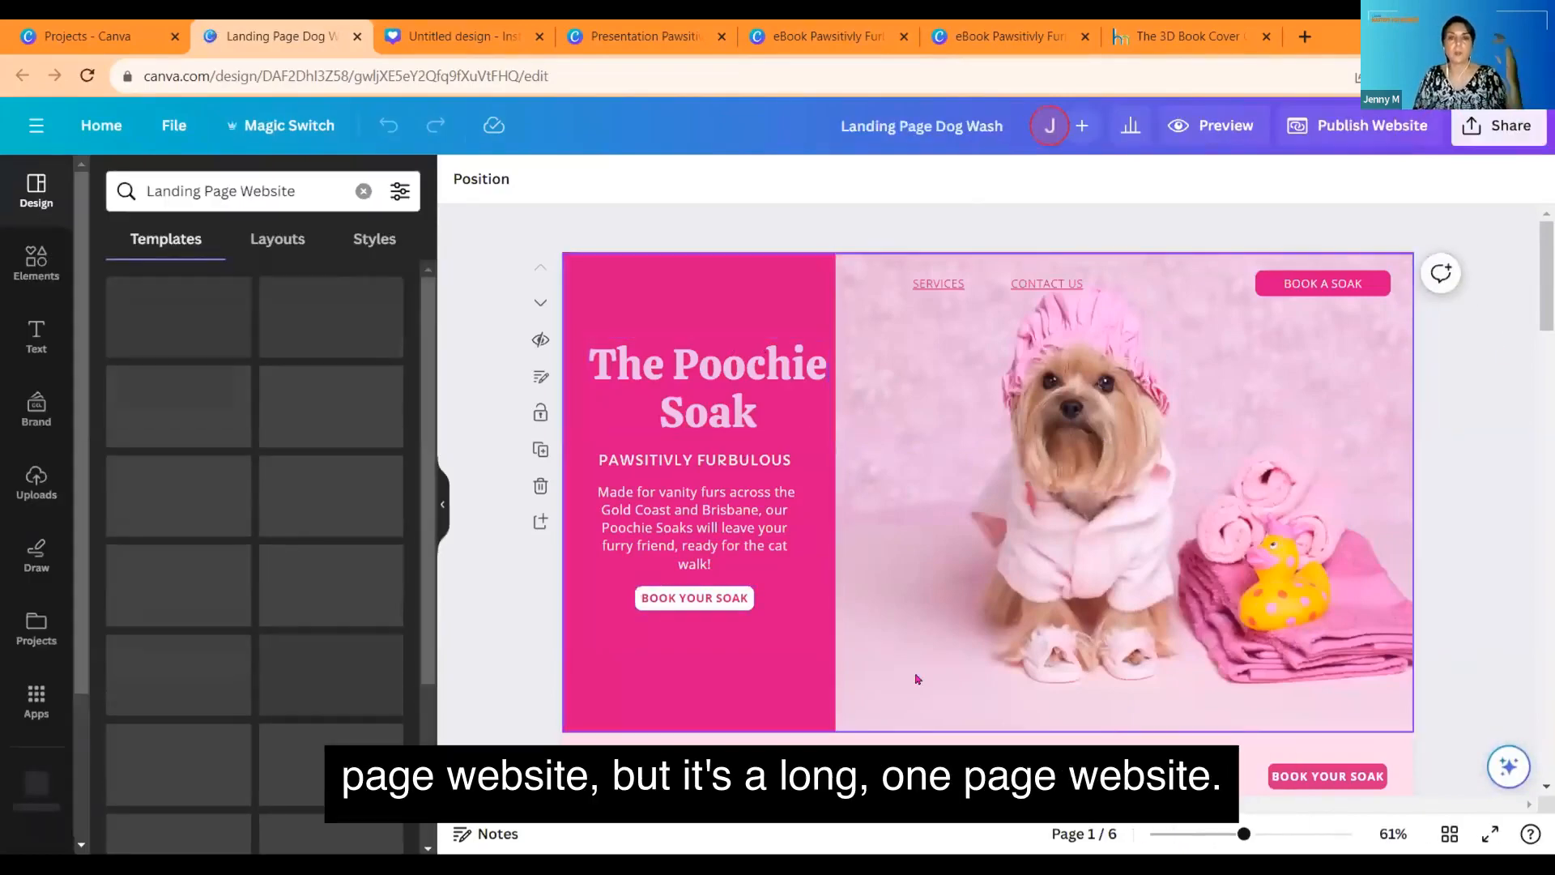
# Step: View the dog wash landing page full screen from its opening section through to Contact Us, and return to the editor
pyautogui.click(1490, 835)
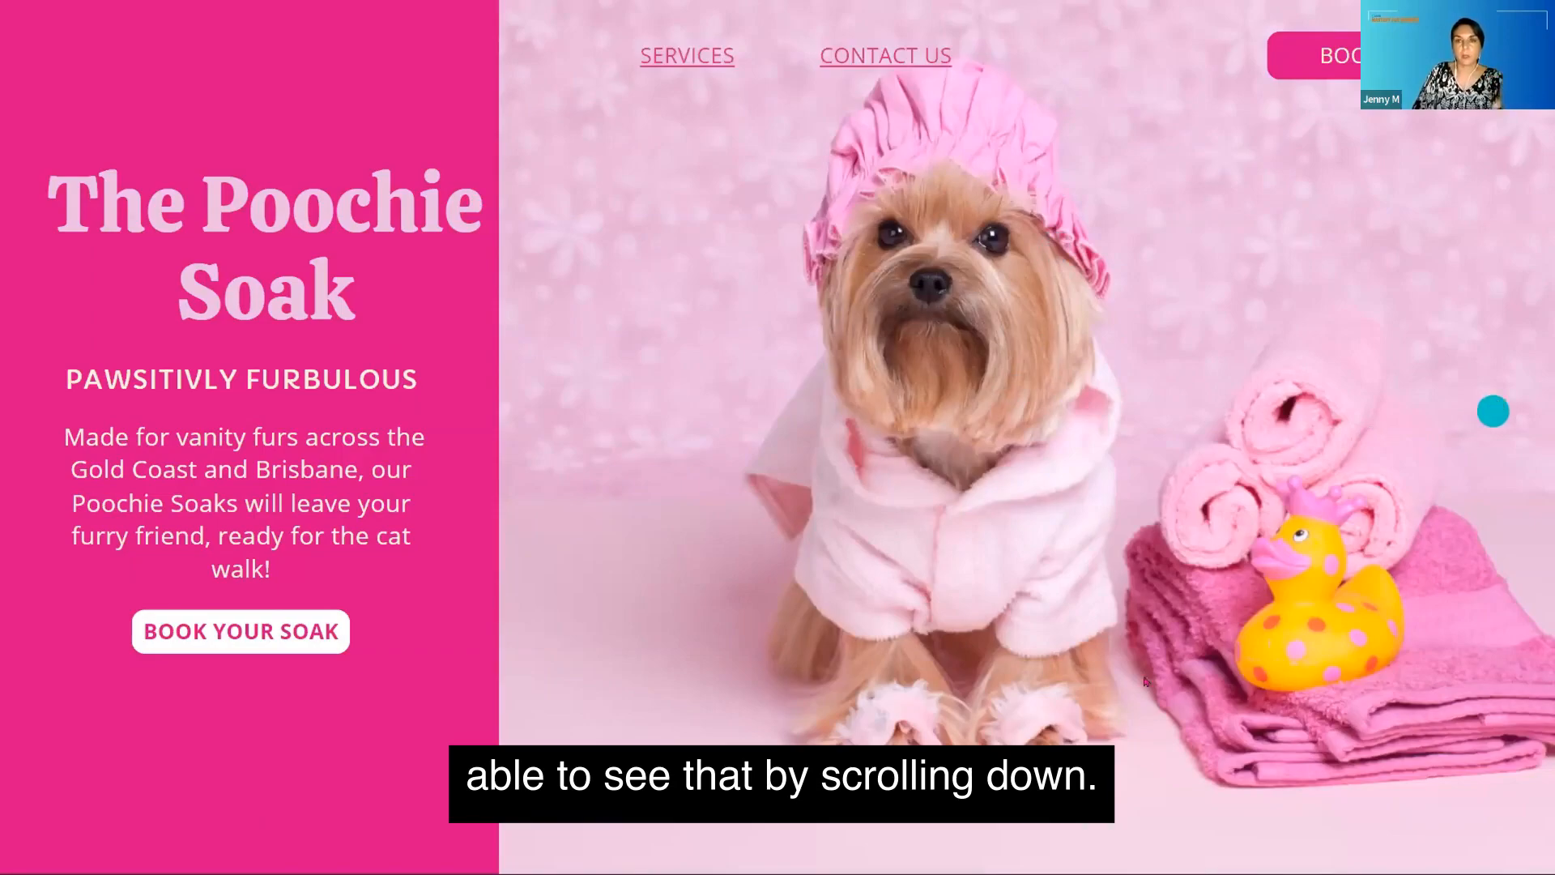
pyautogui.scroll(-5, 1458, 389)
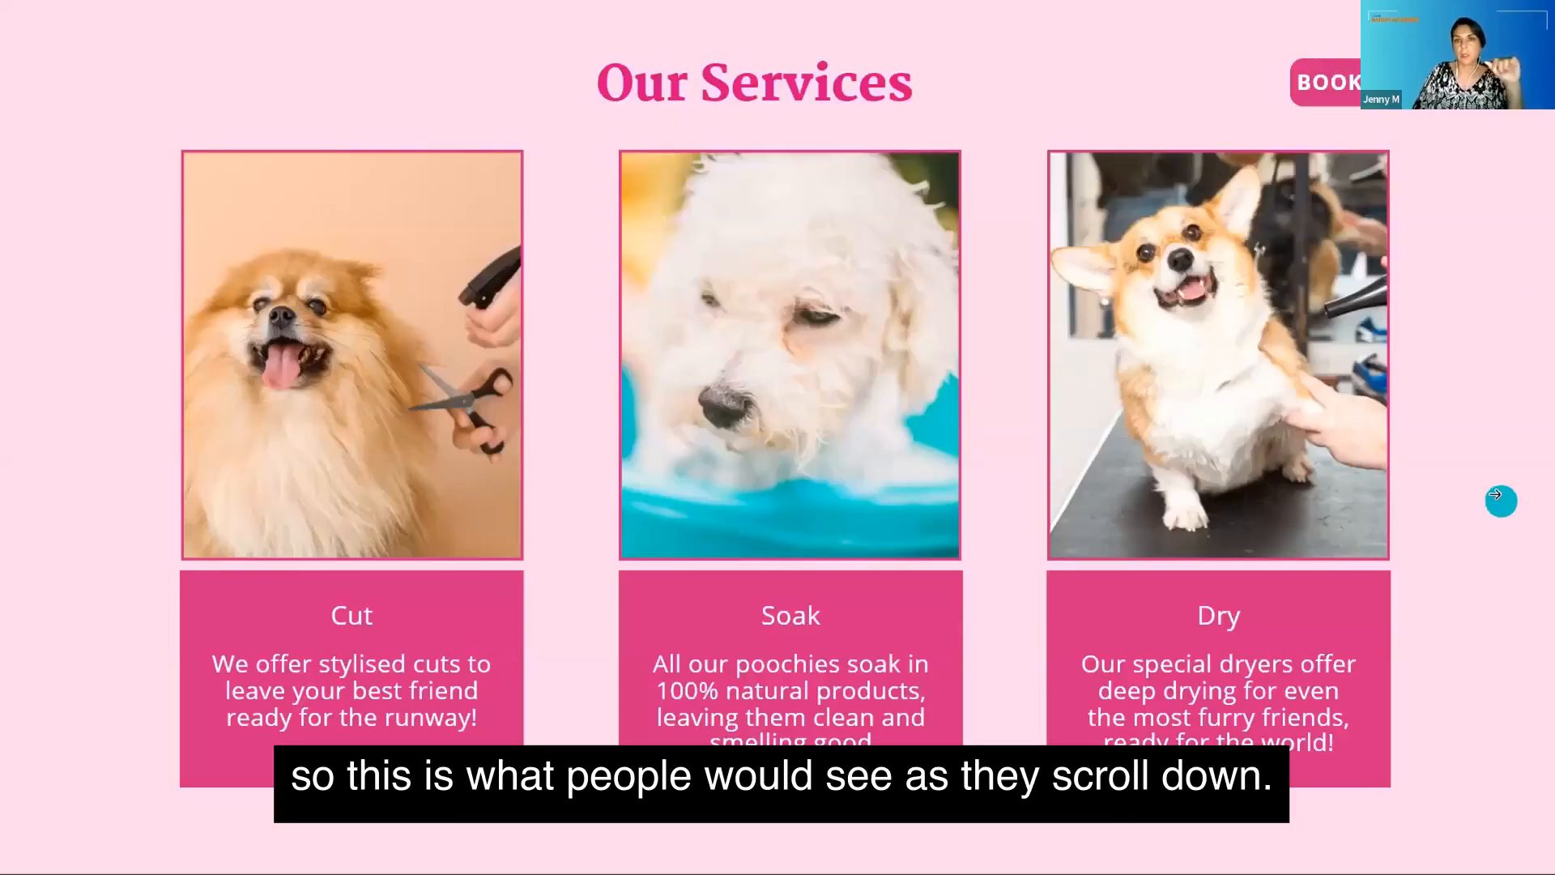
pyautogui.scroll(-5, 1495, 495)
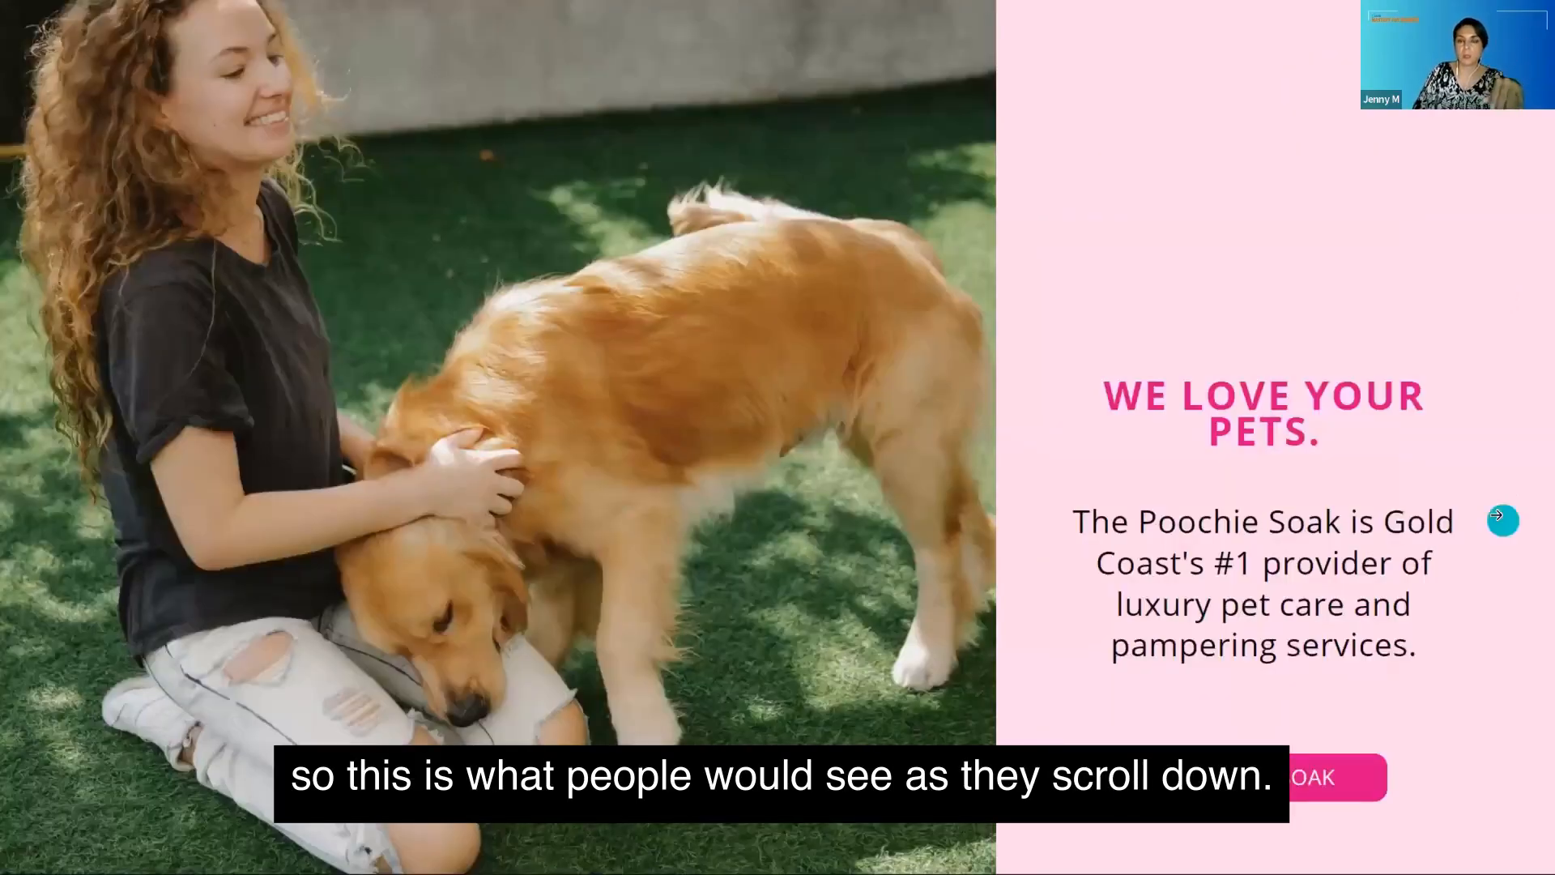
pyautogui.scroll(-5, 1497, 515)
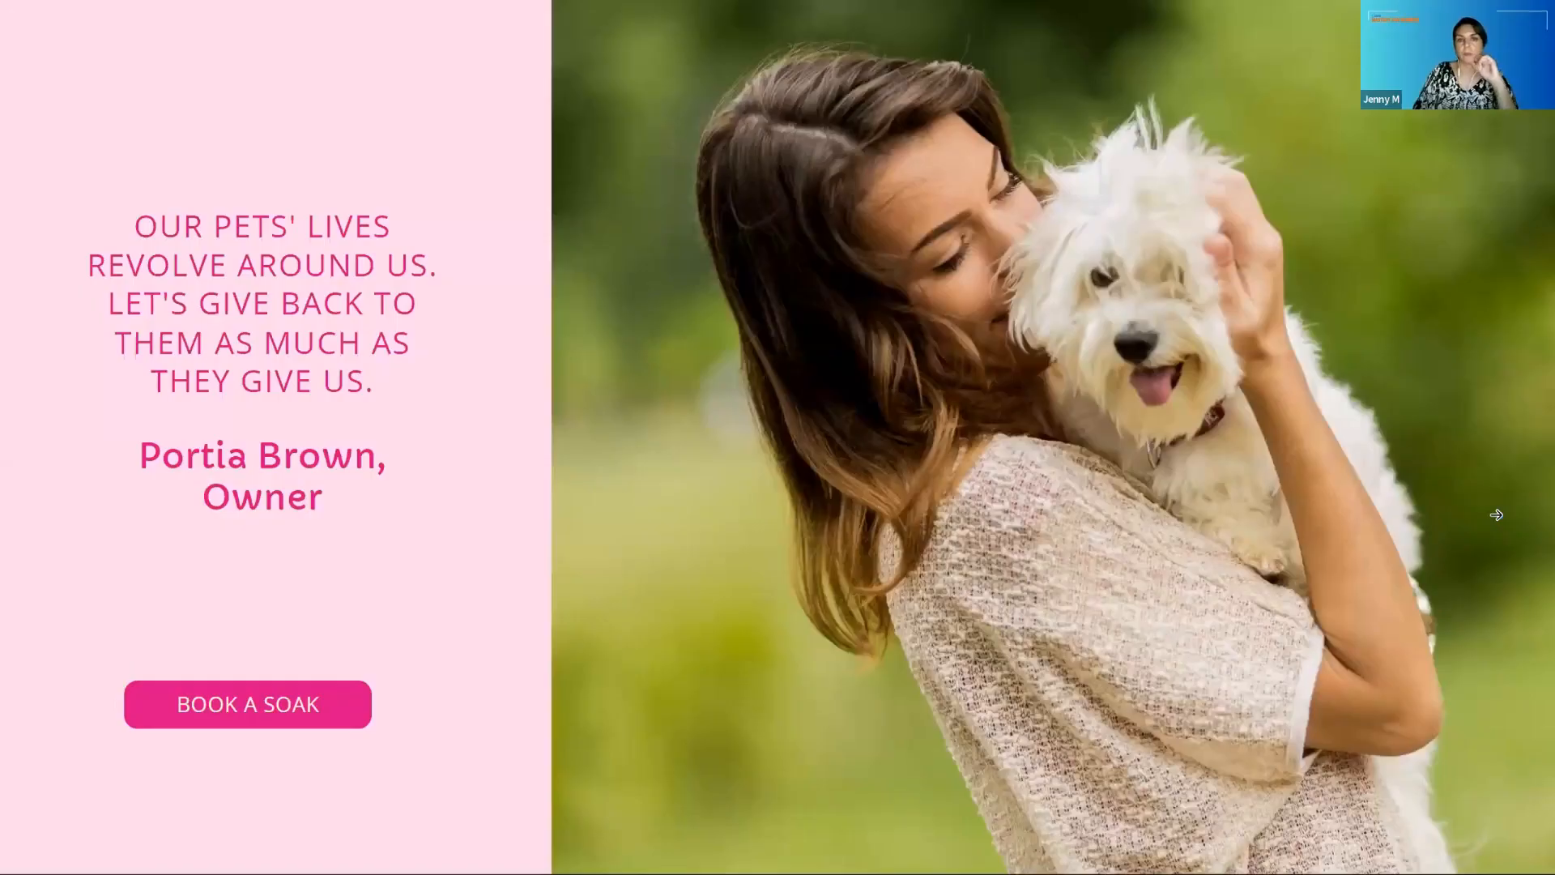
pyautogui.scroll(-5, 1495, 510)
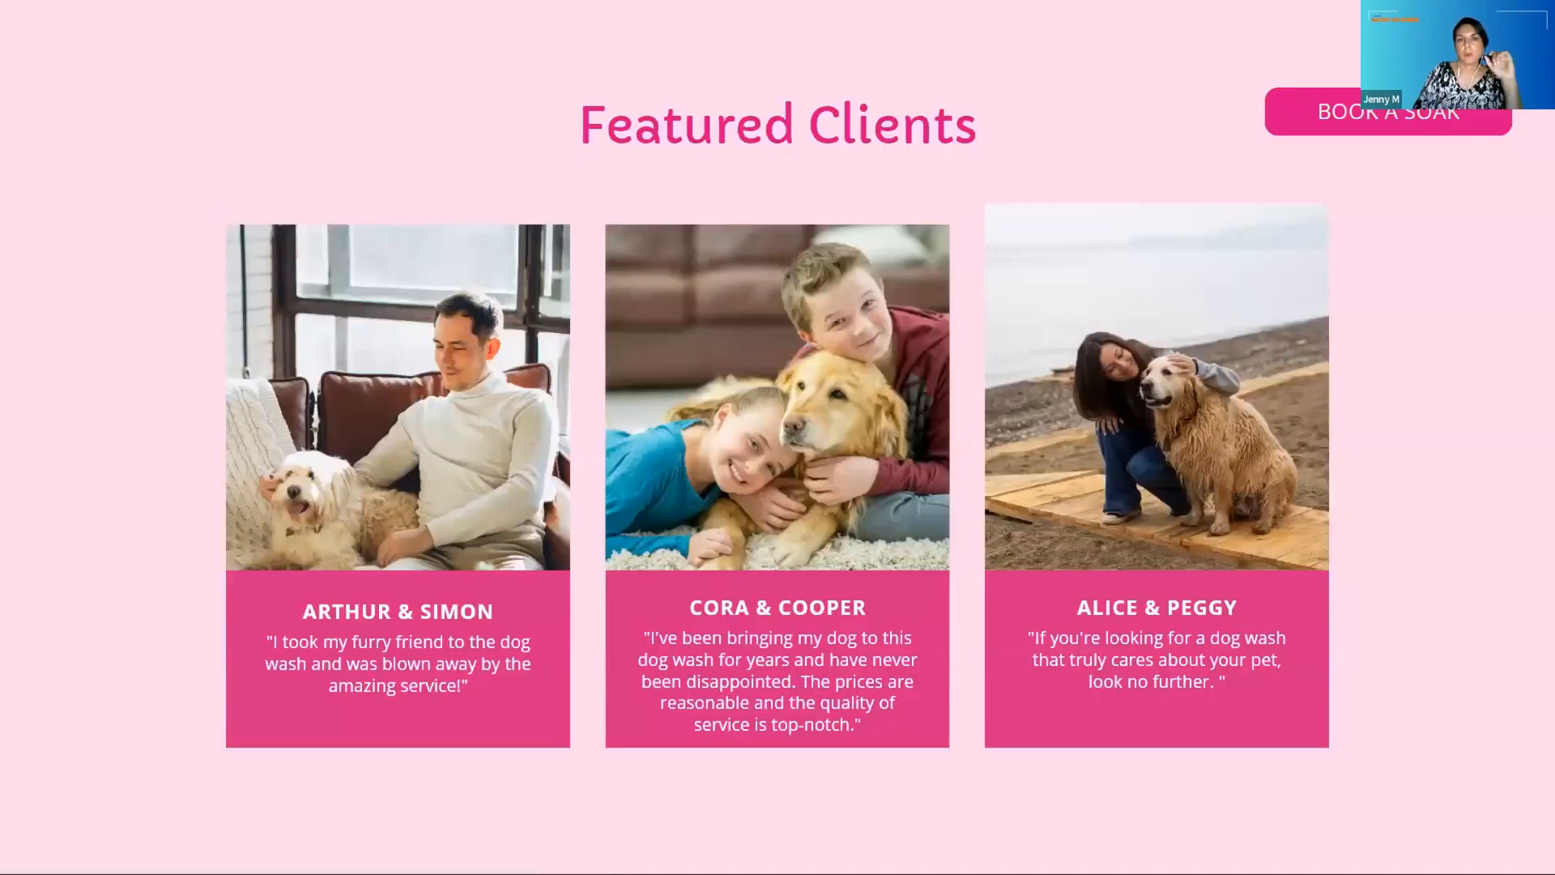
pyautogui.scroll(-5, 778, 437)
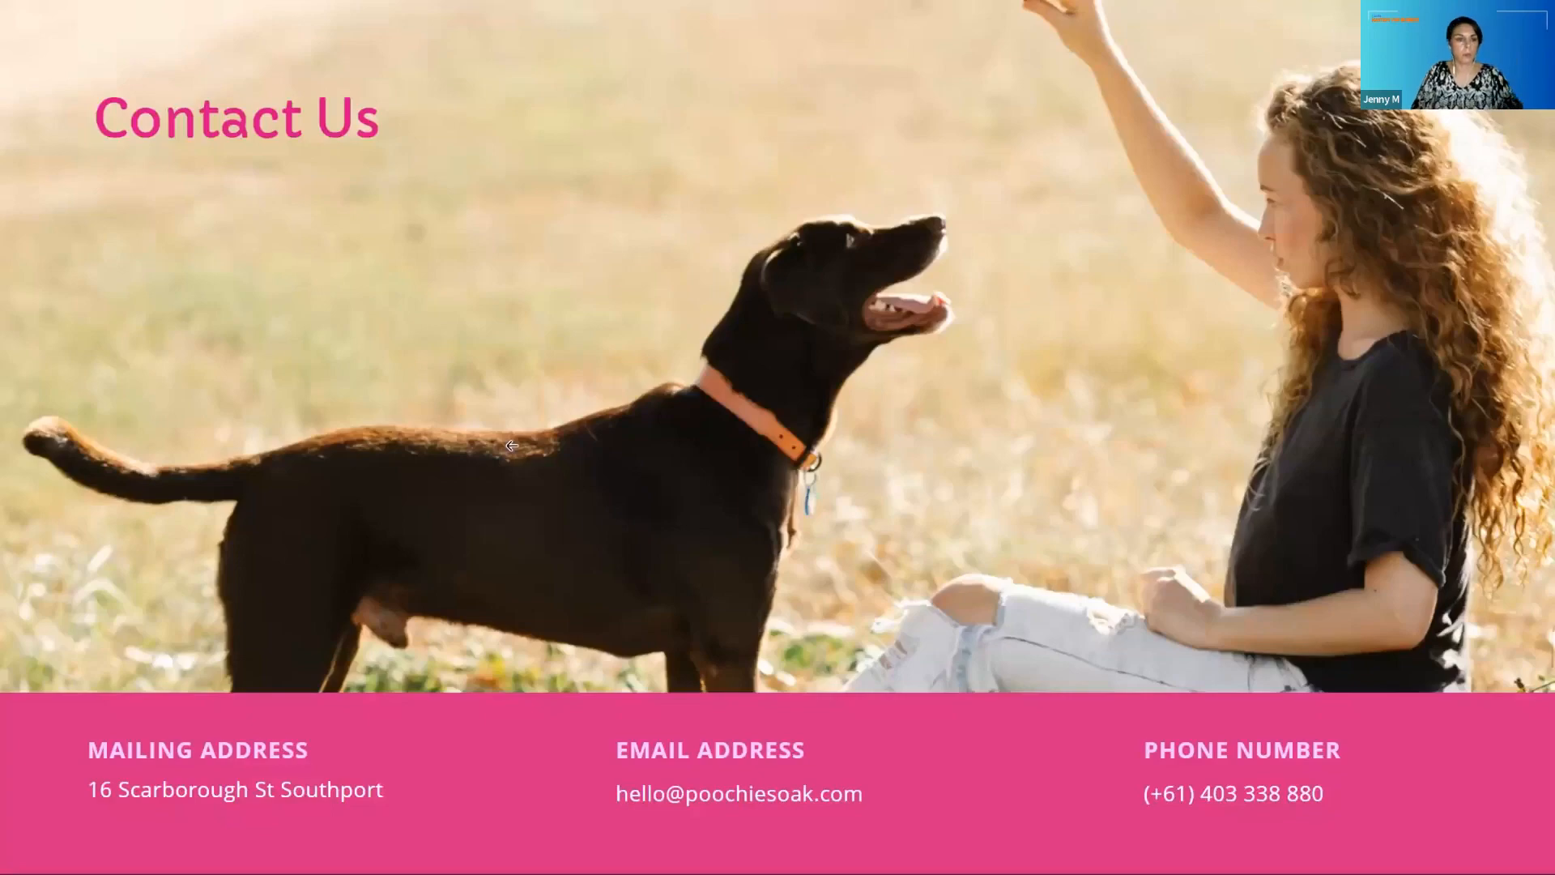
pyautogui.click(526, 427)
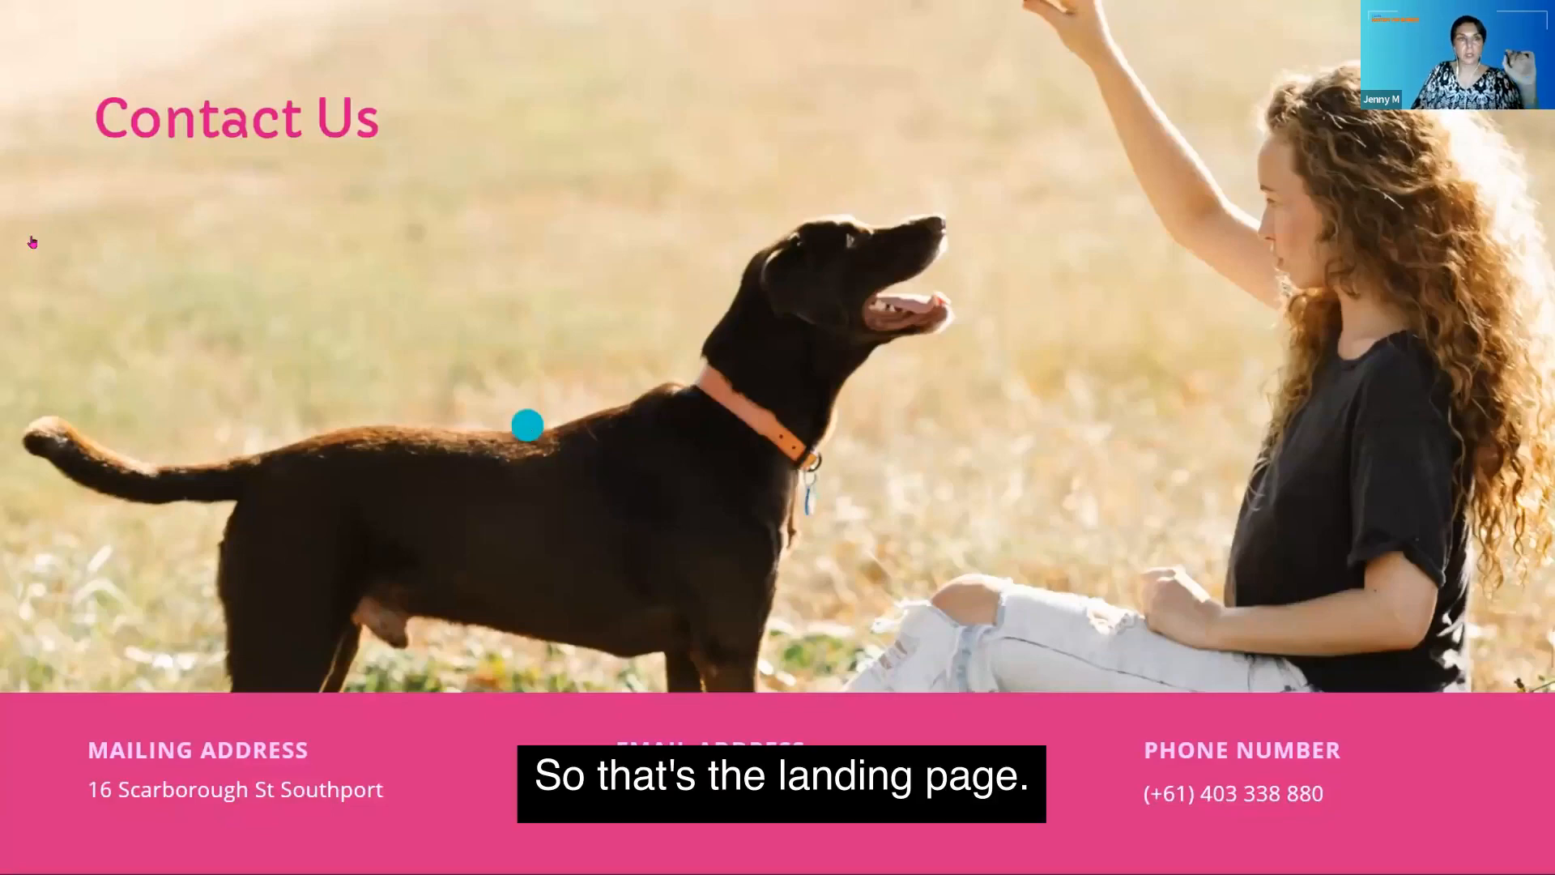
pyautogui.press('Escape')
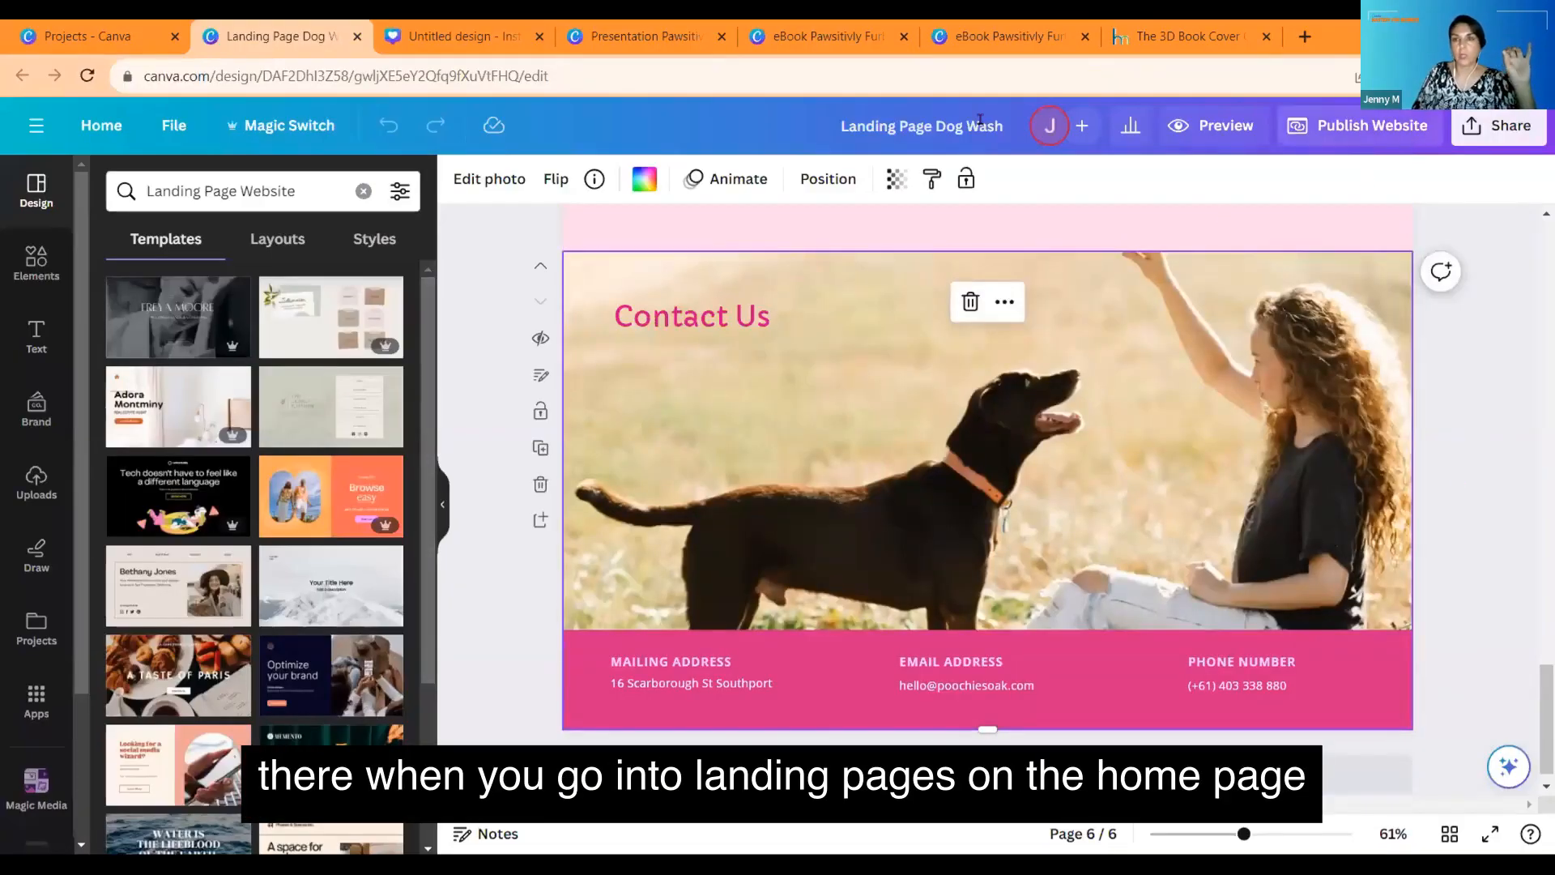
# Step: Go to the Canva home page and browse the Websites category down to its website templates
pyautogui.click(77, 35)
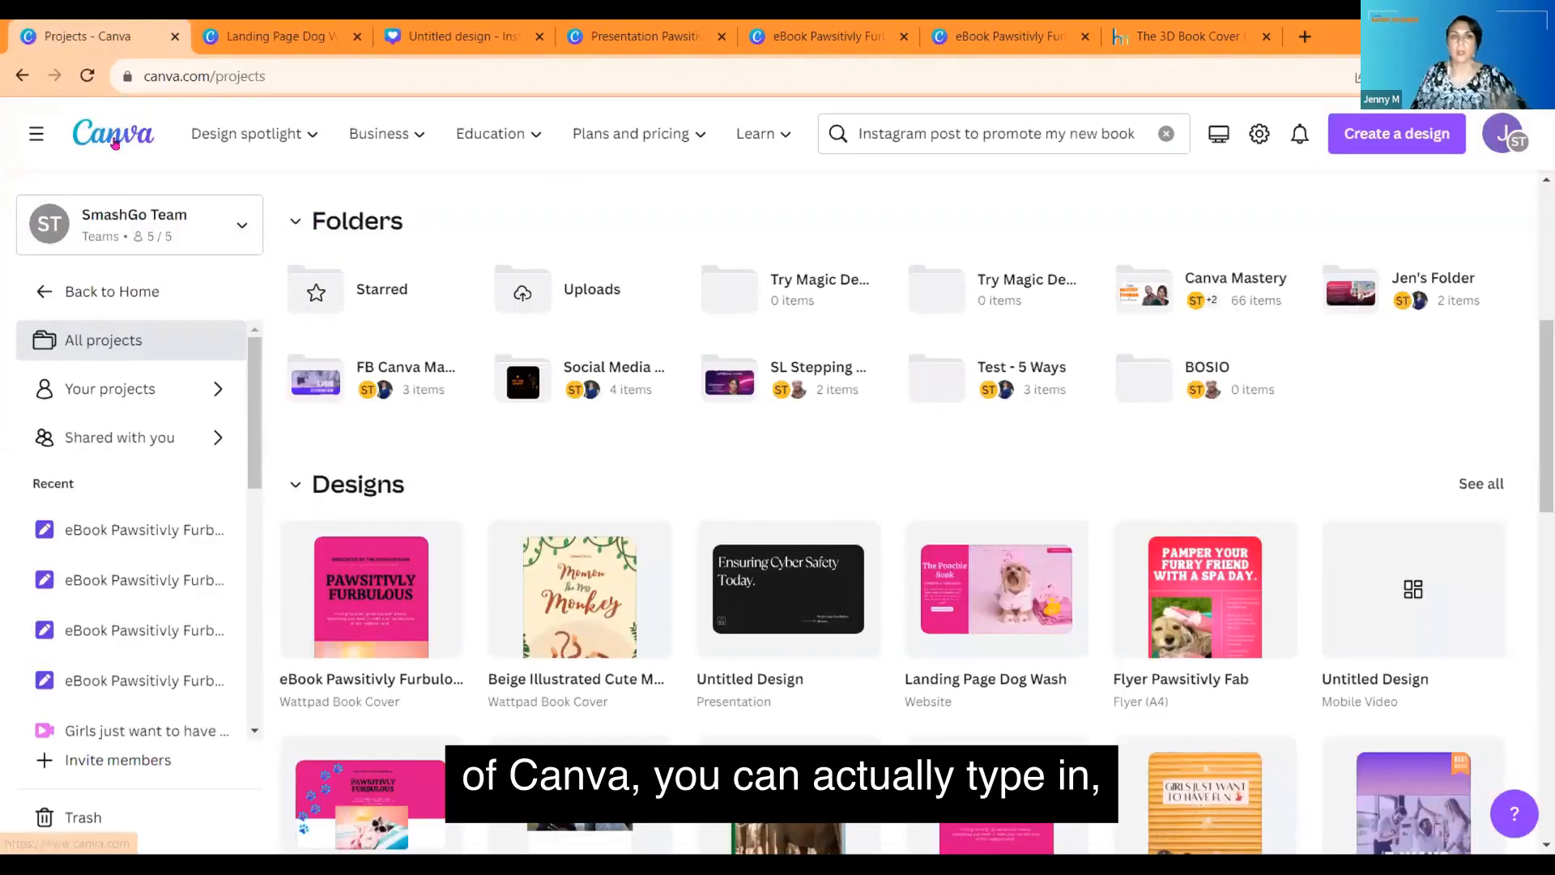
pyautogui.click(115, 144)
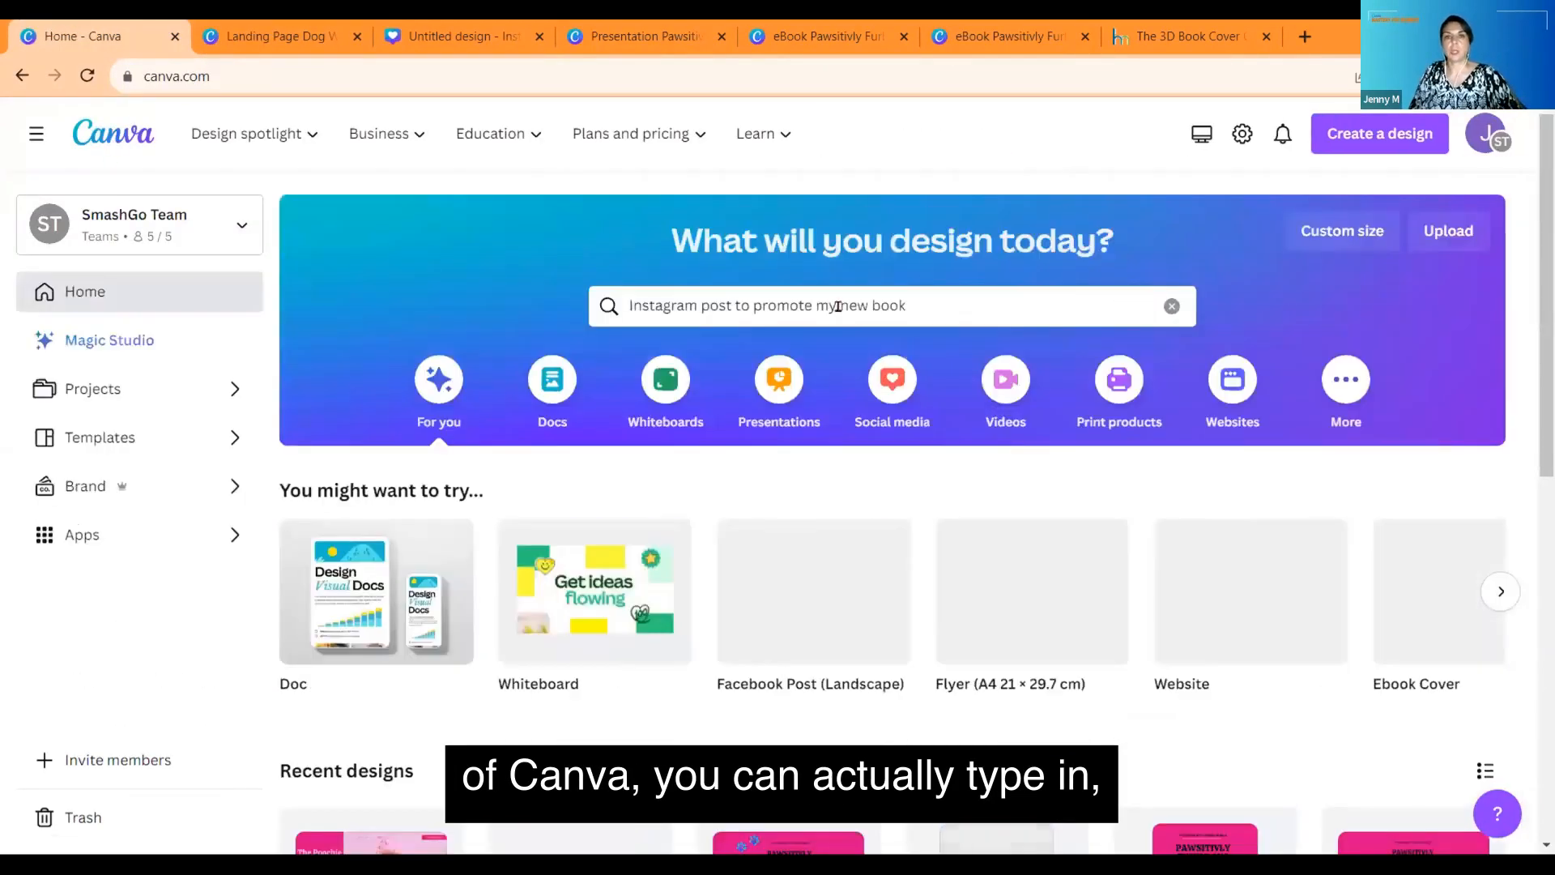
pyautogui.click(833, 306)
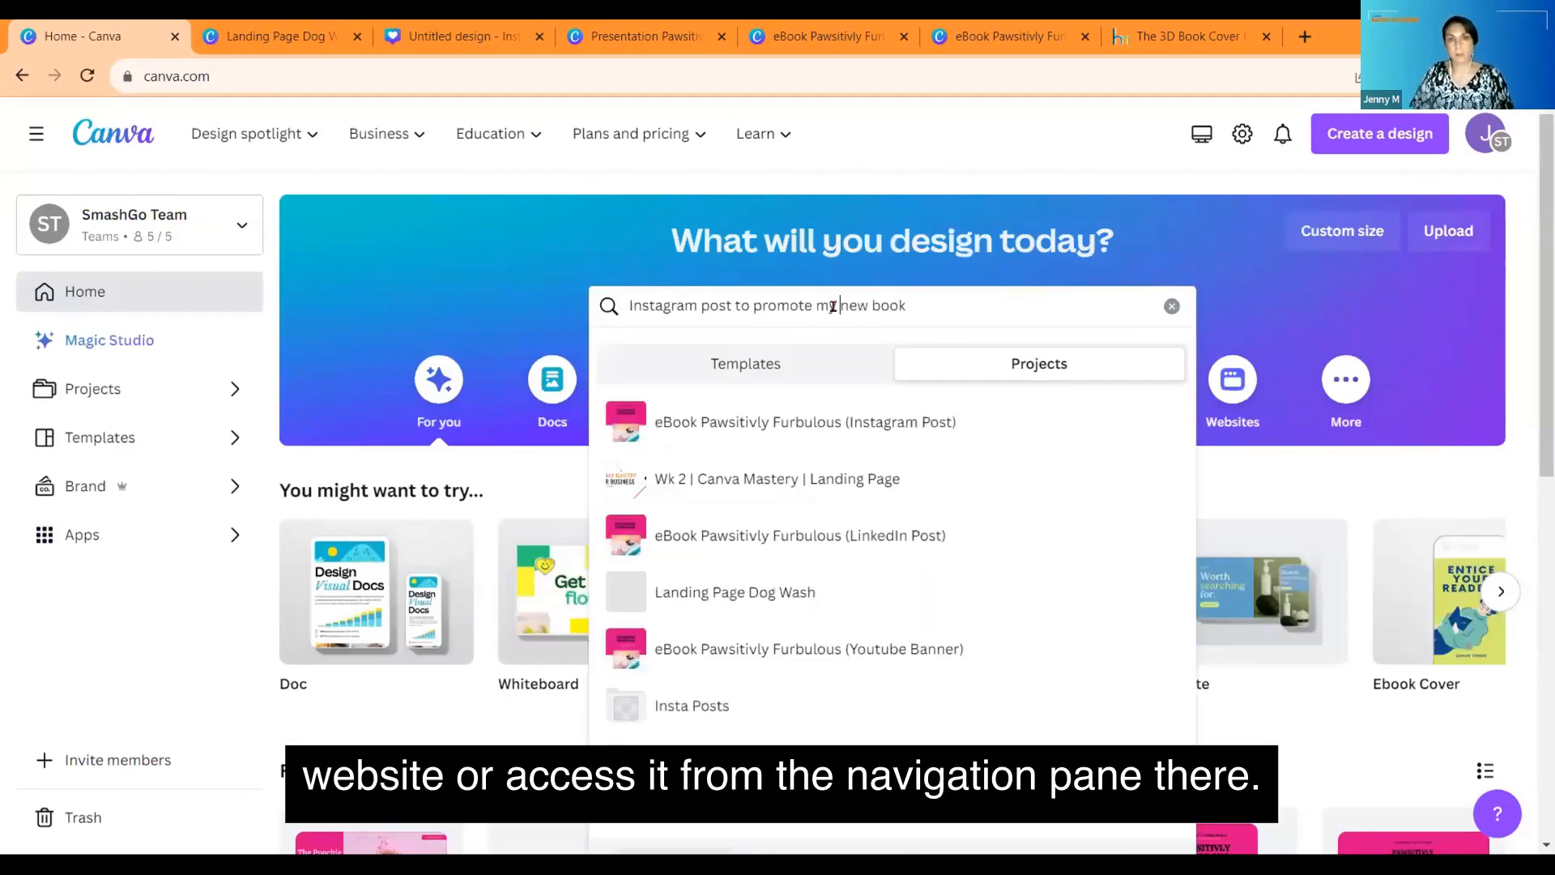
pyautogui.click(1403, 285)
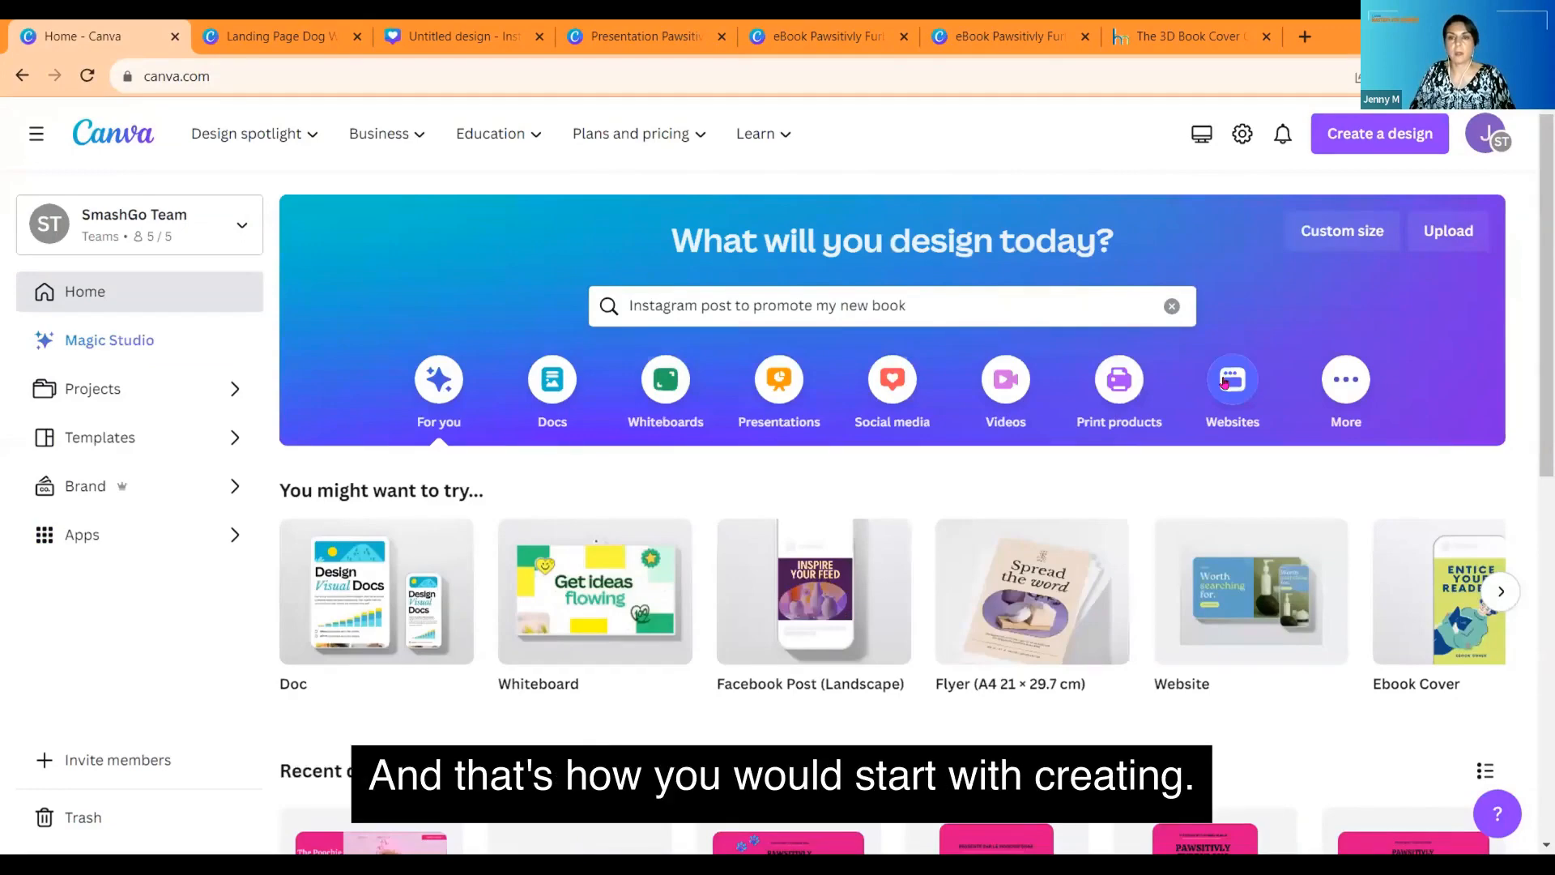
pyautogui.click(1224, 384)
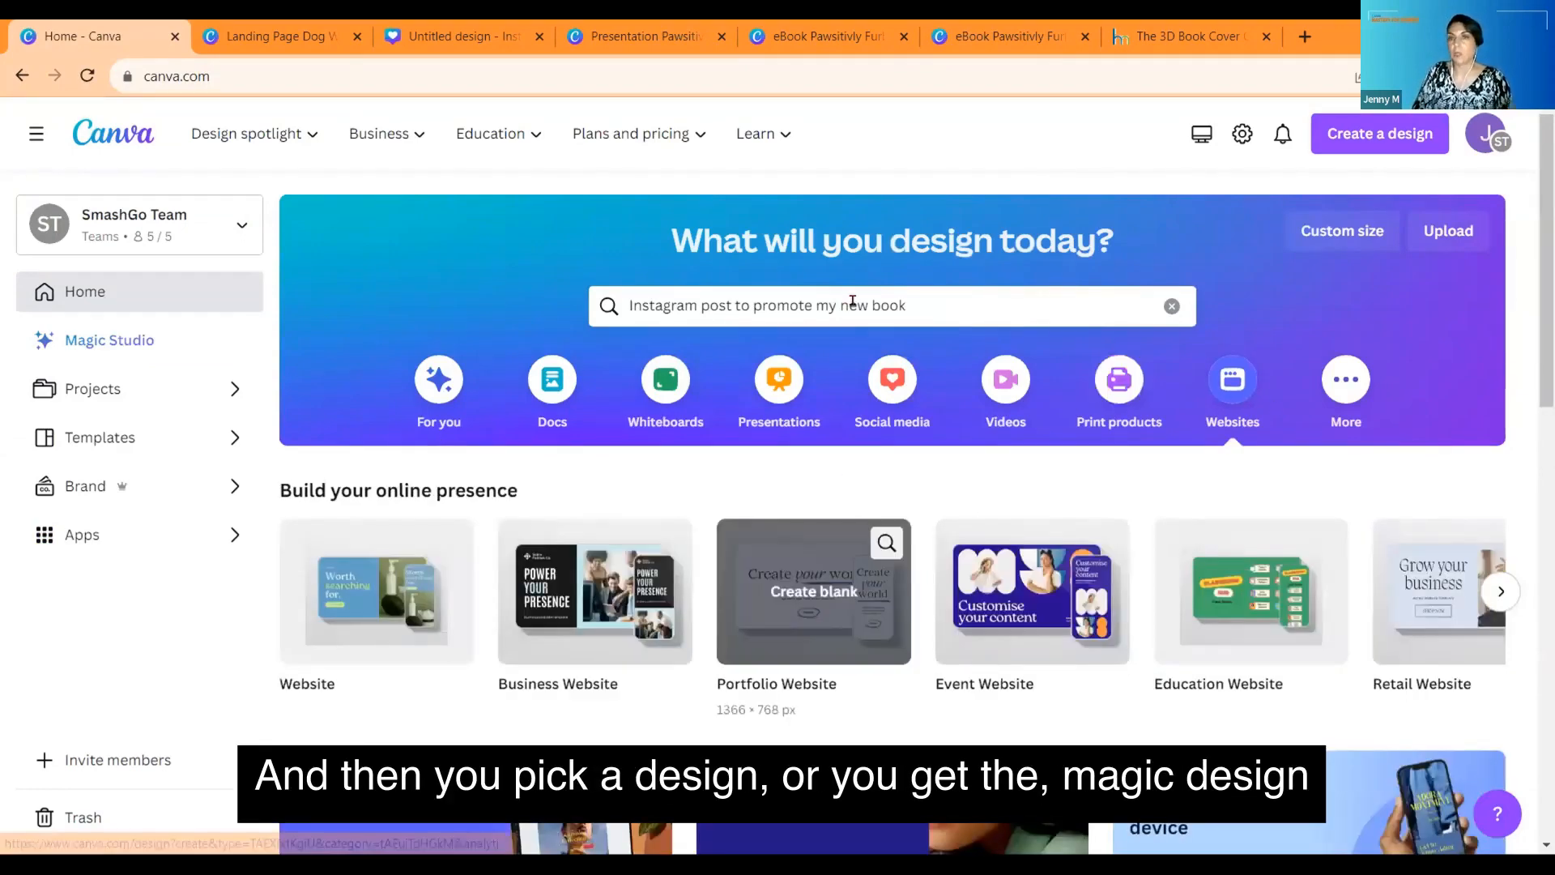
pyautogui.scroll(-3, 928, 482)
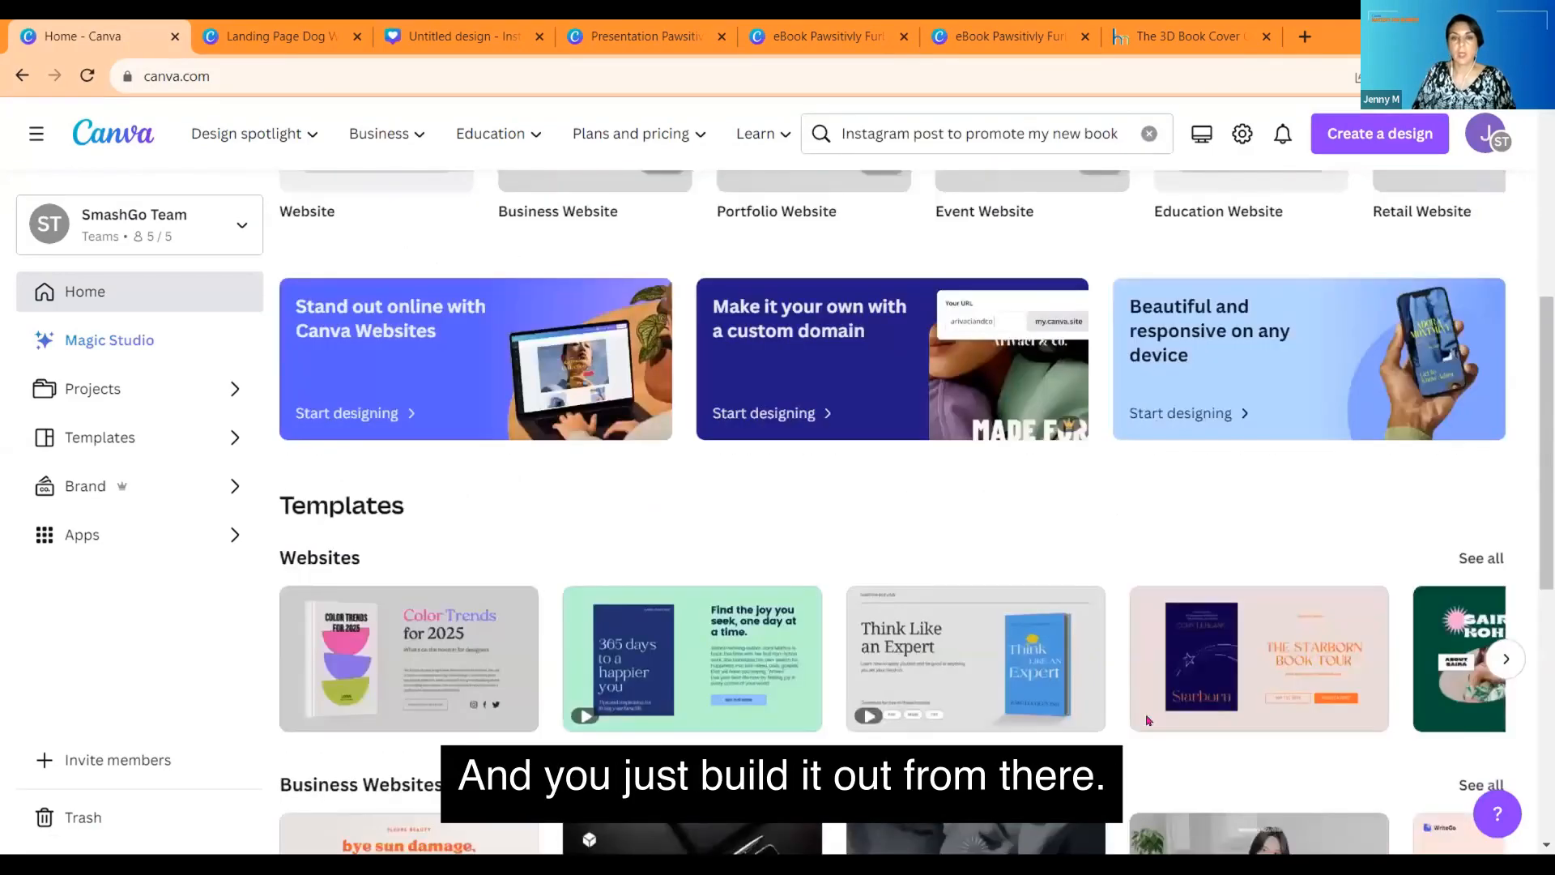
pyautogui.scroll(-3, 976, 701)
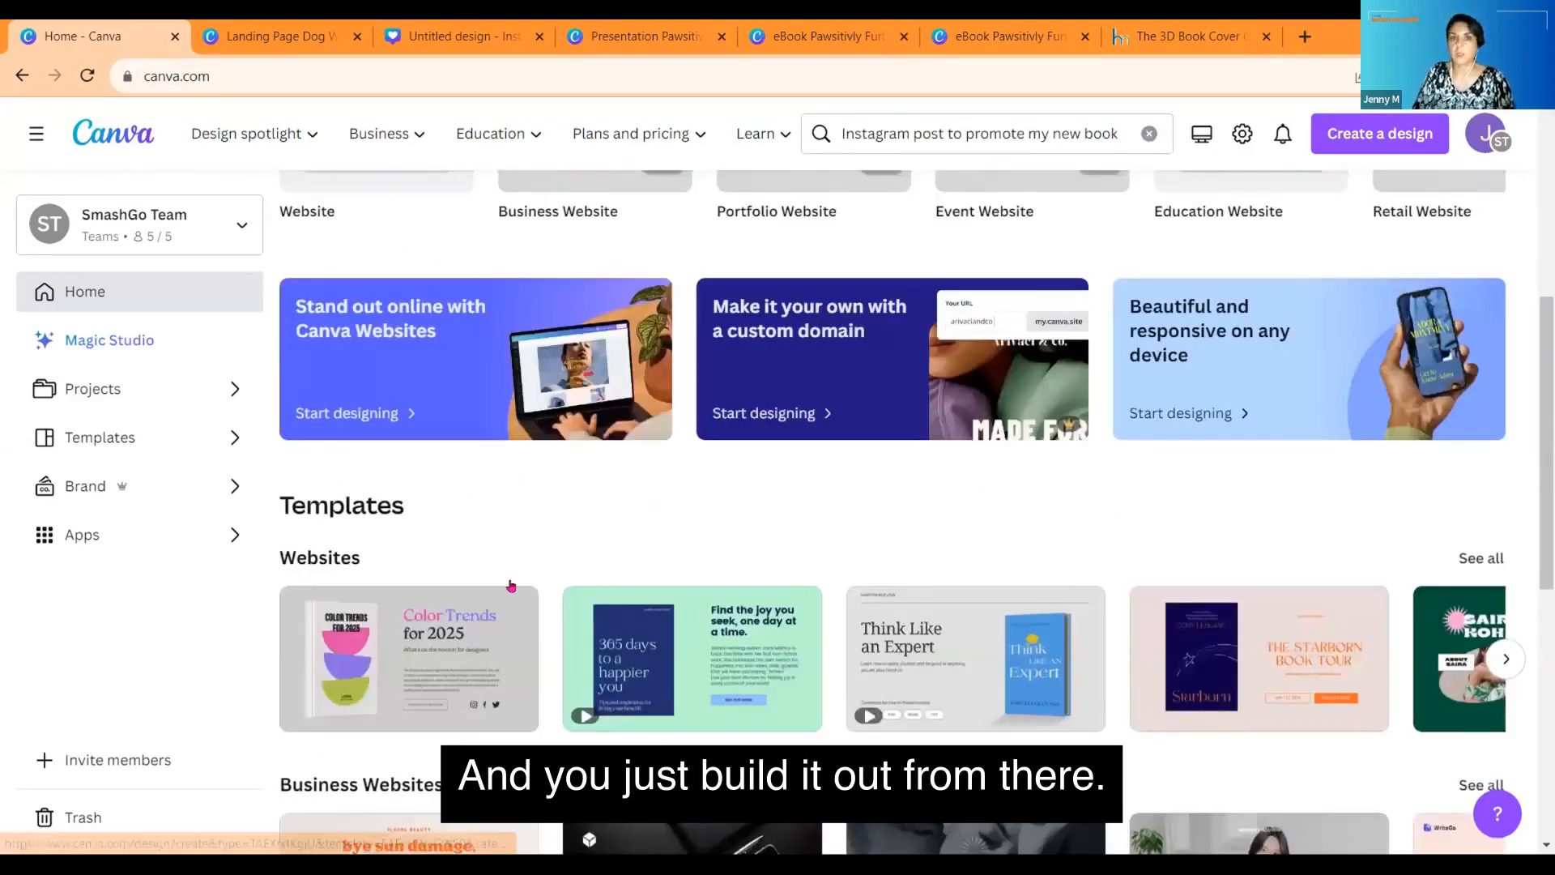
# Step: Start a website from the "Color Trends for 2025" template, add a blank second page, and close the design
pyautogui.click(422, 648)
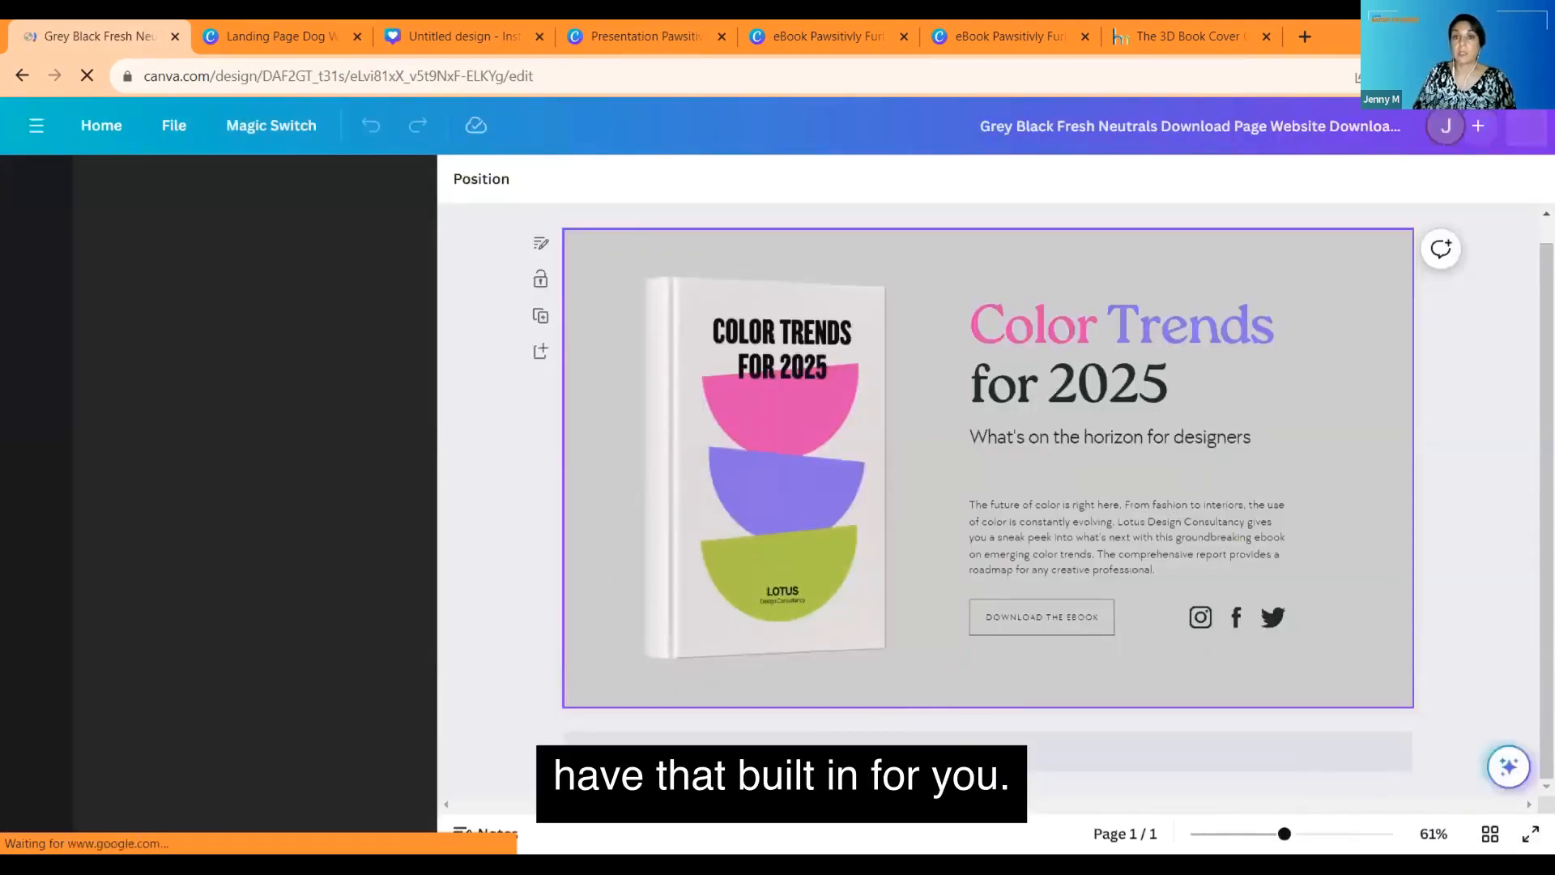
pyautogui.click(538, 352)
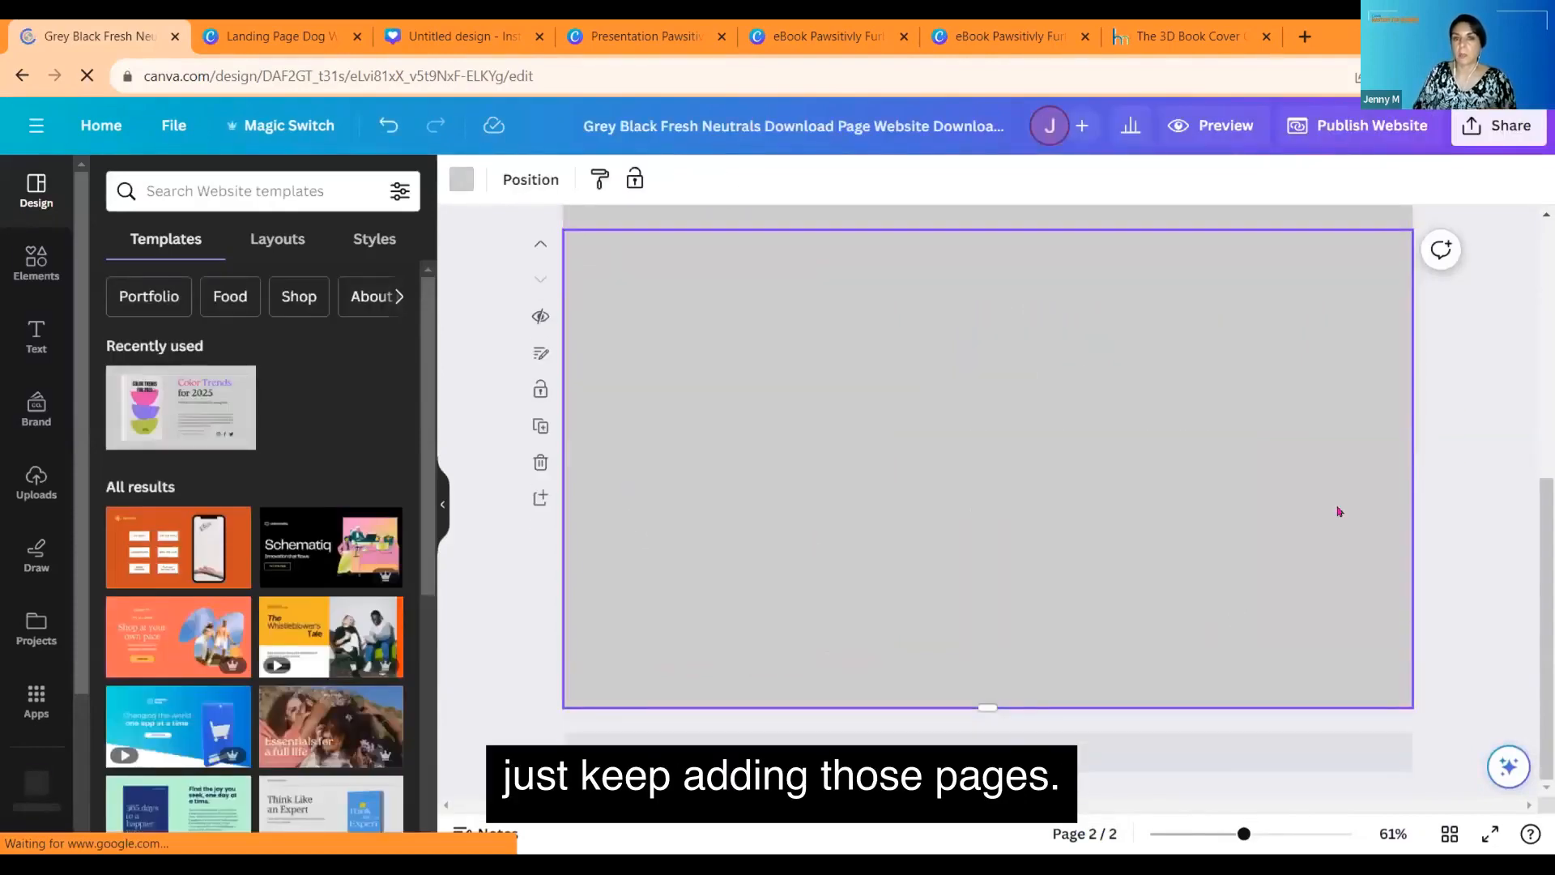
pyautogui.click(174, 35)
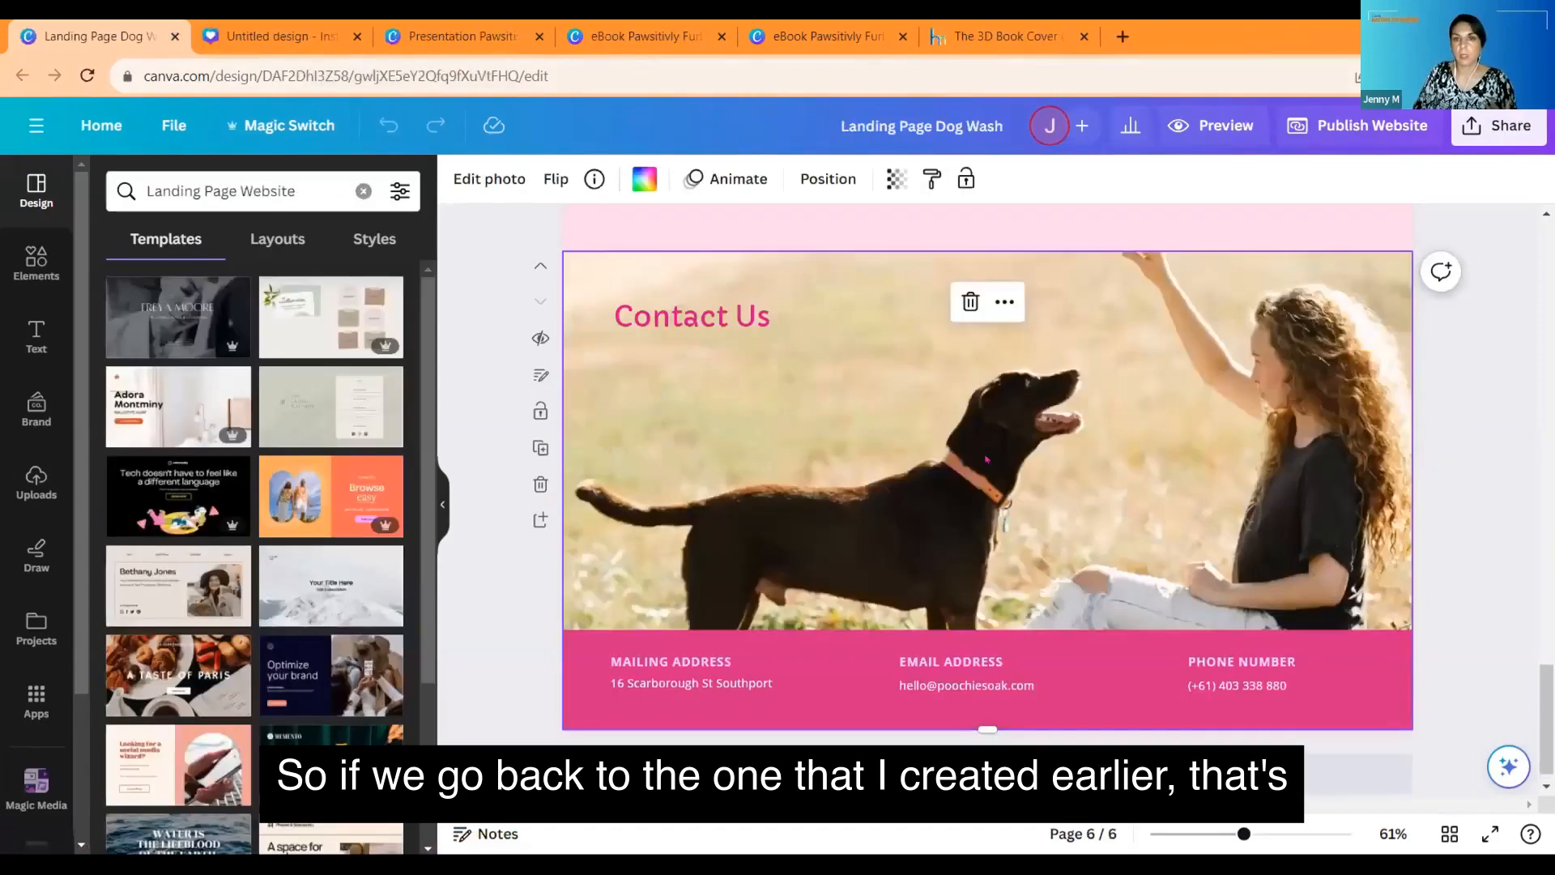
# Step: Link the SERVICES text in the opening header of the dog wash landing page to the "2 - Our Services" page
pyautogui.scroll(5, 987, 459)
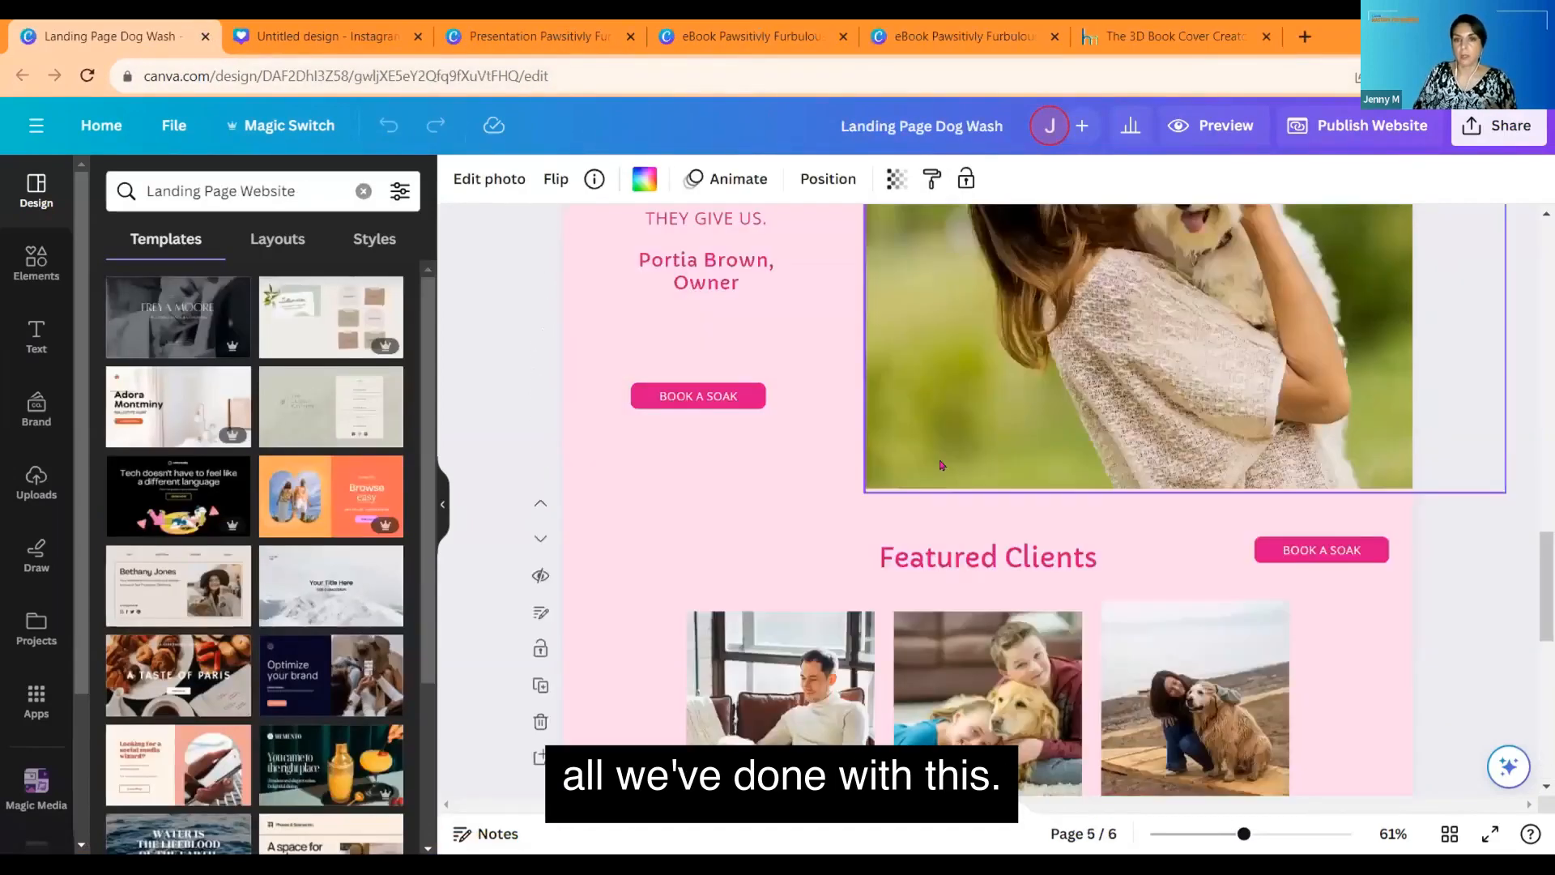
pyautogui.scroll(3, 942, 465)
pyautogui.scroll(5, 942, 465)
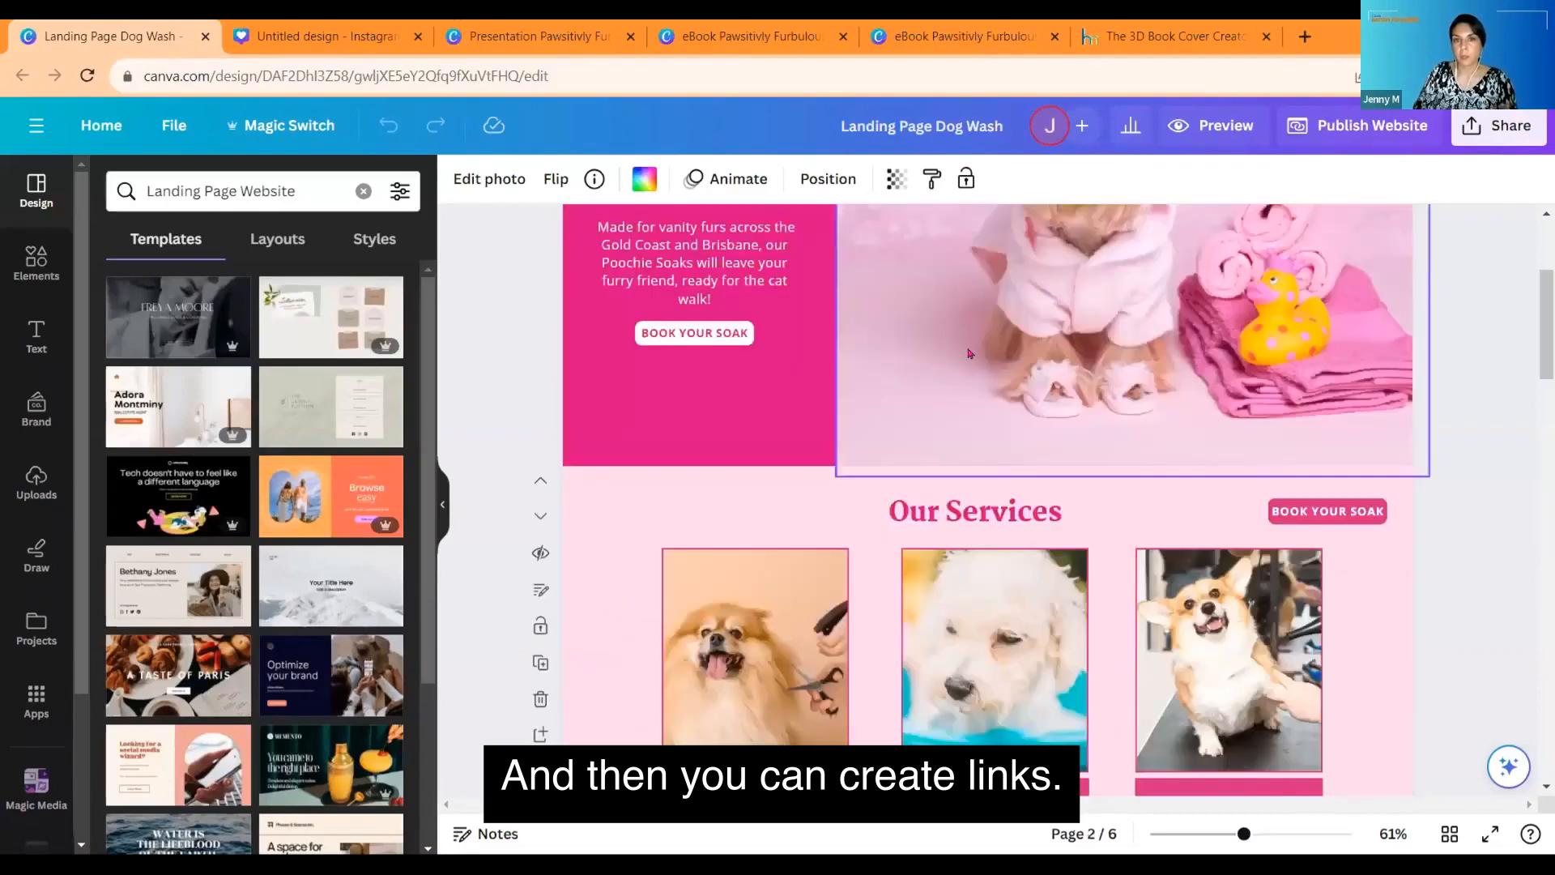
pyautogui.scroll(3, 972, 353)
pyautogui.click(929, 289)
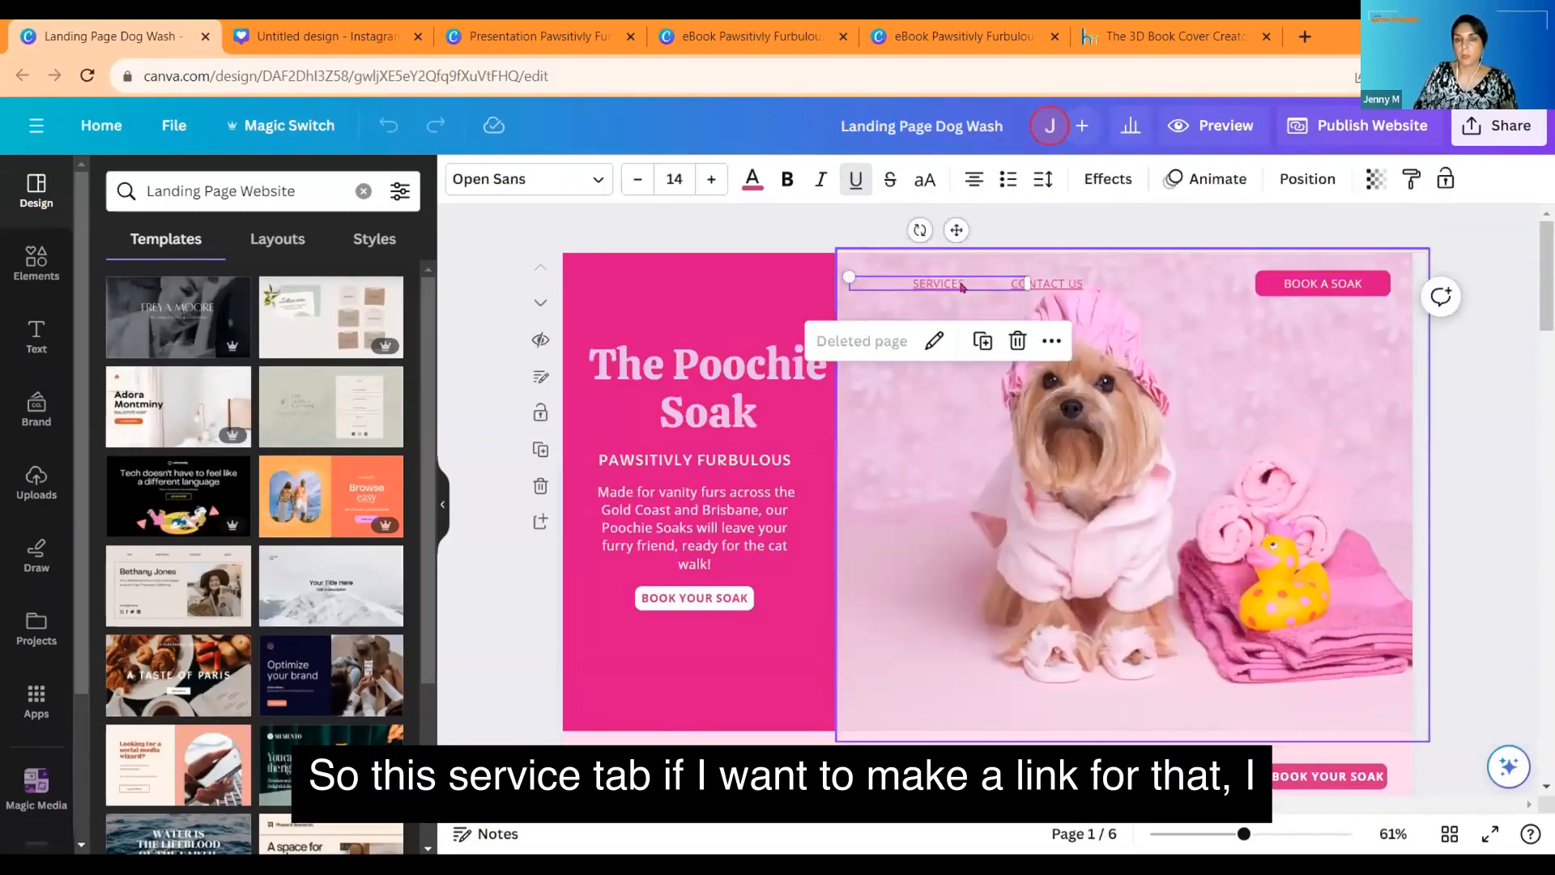
pyautogui.click(1047, 341)
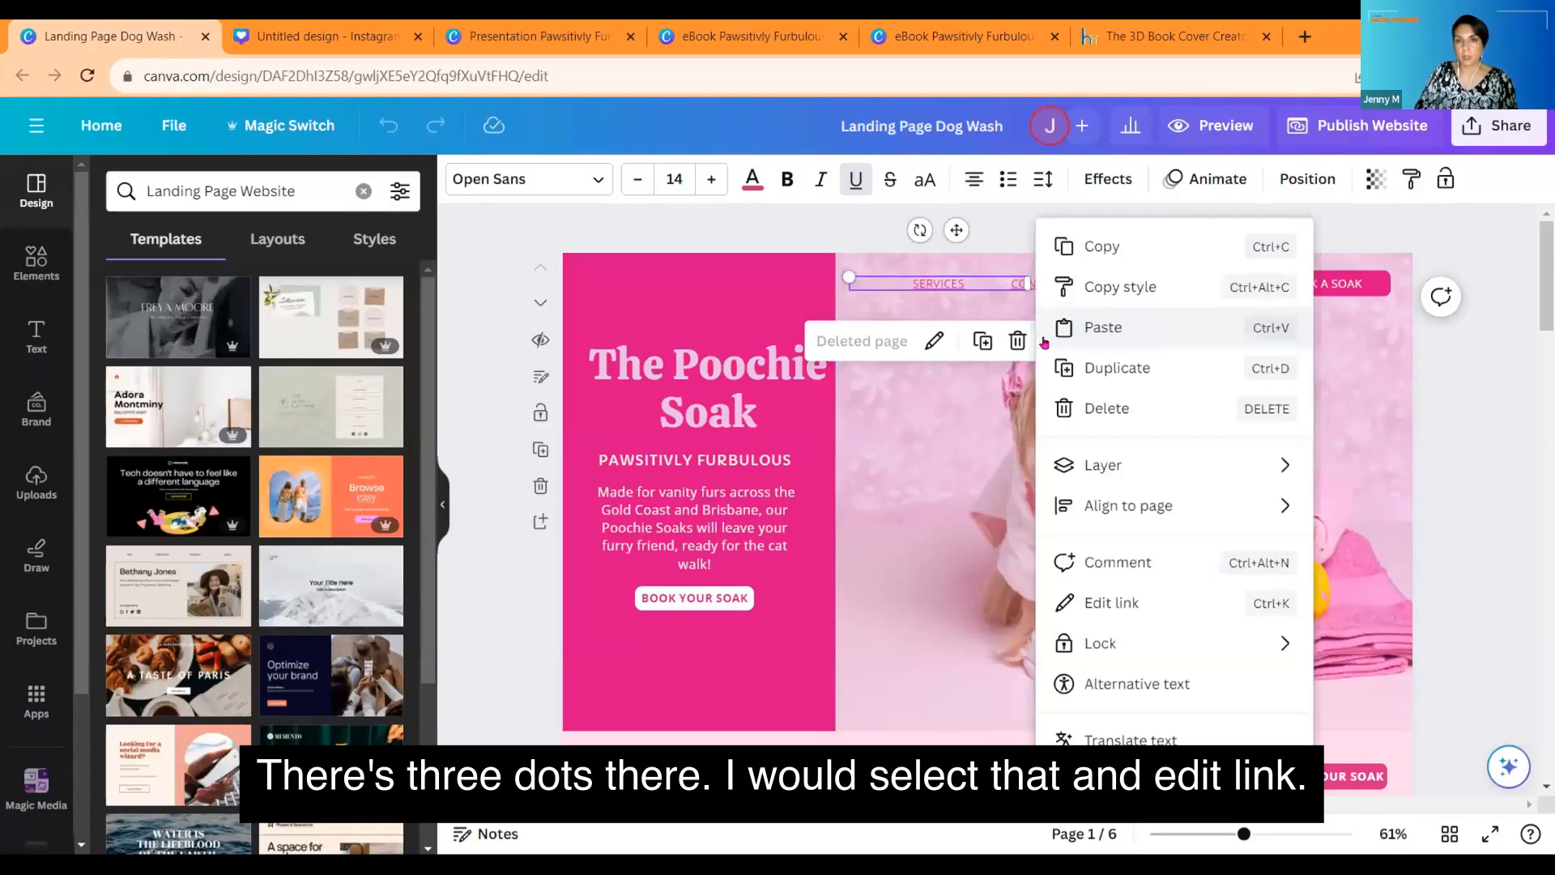
pyautogui.click(1108, 602)
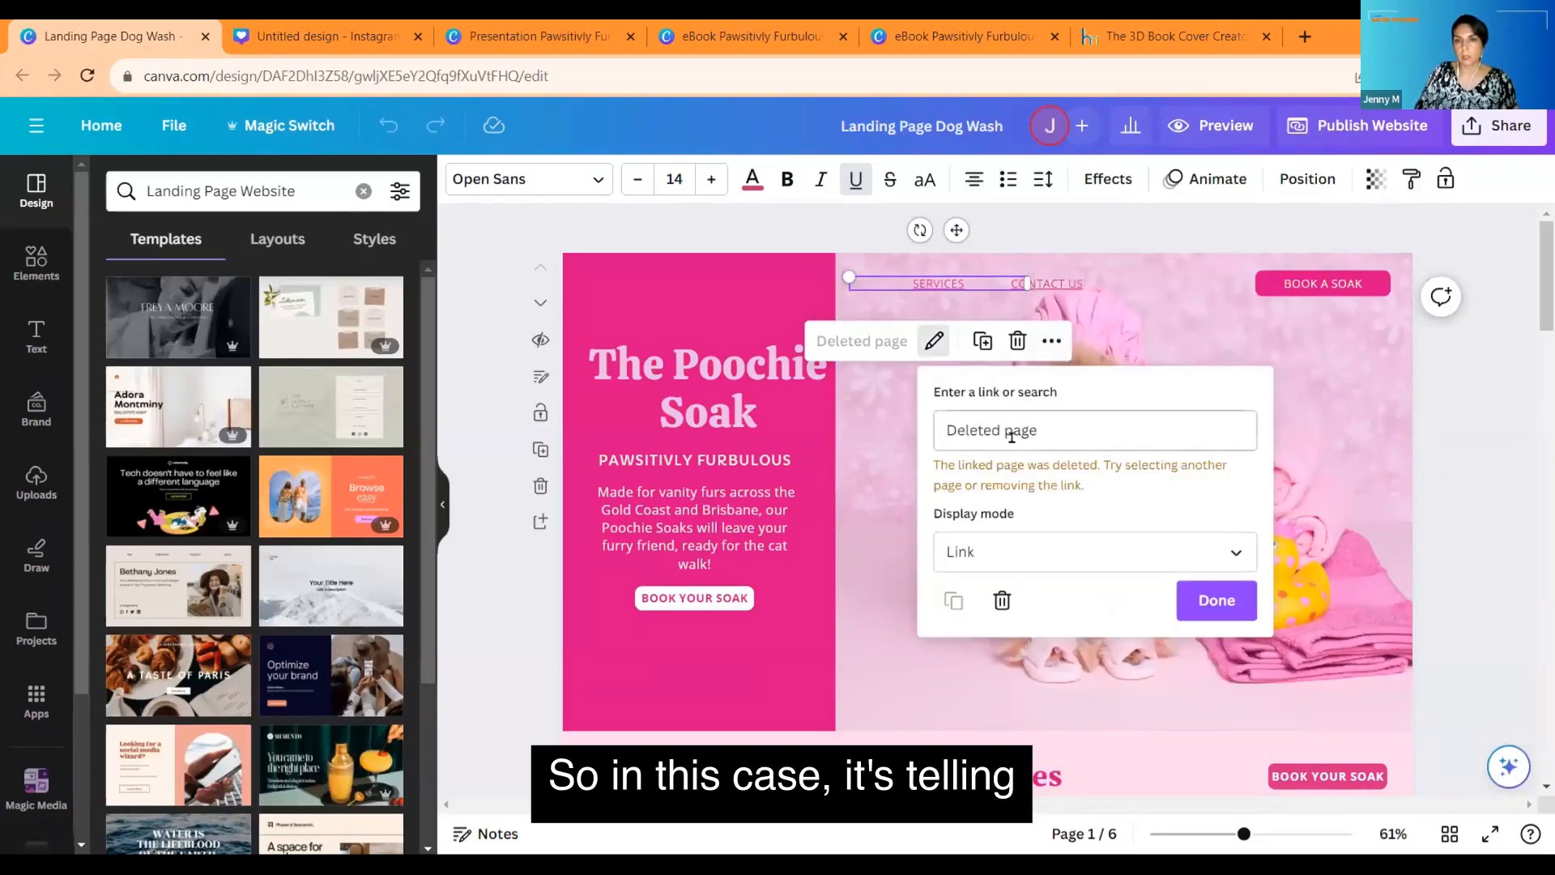
pyautogui.click(1029, 559)
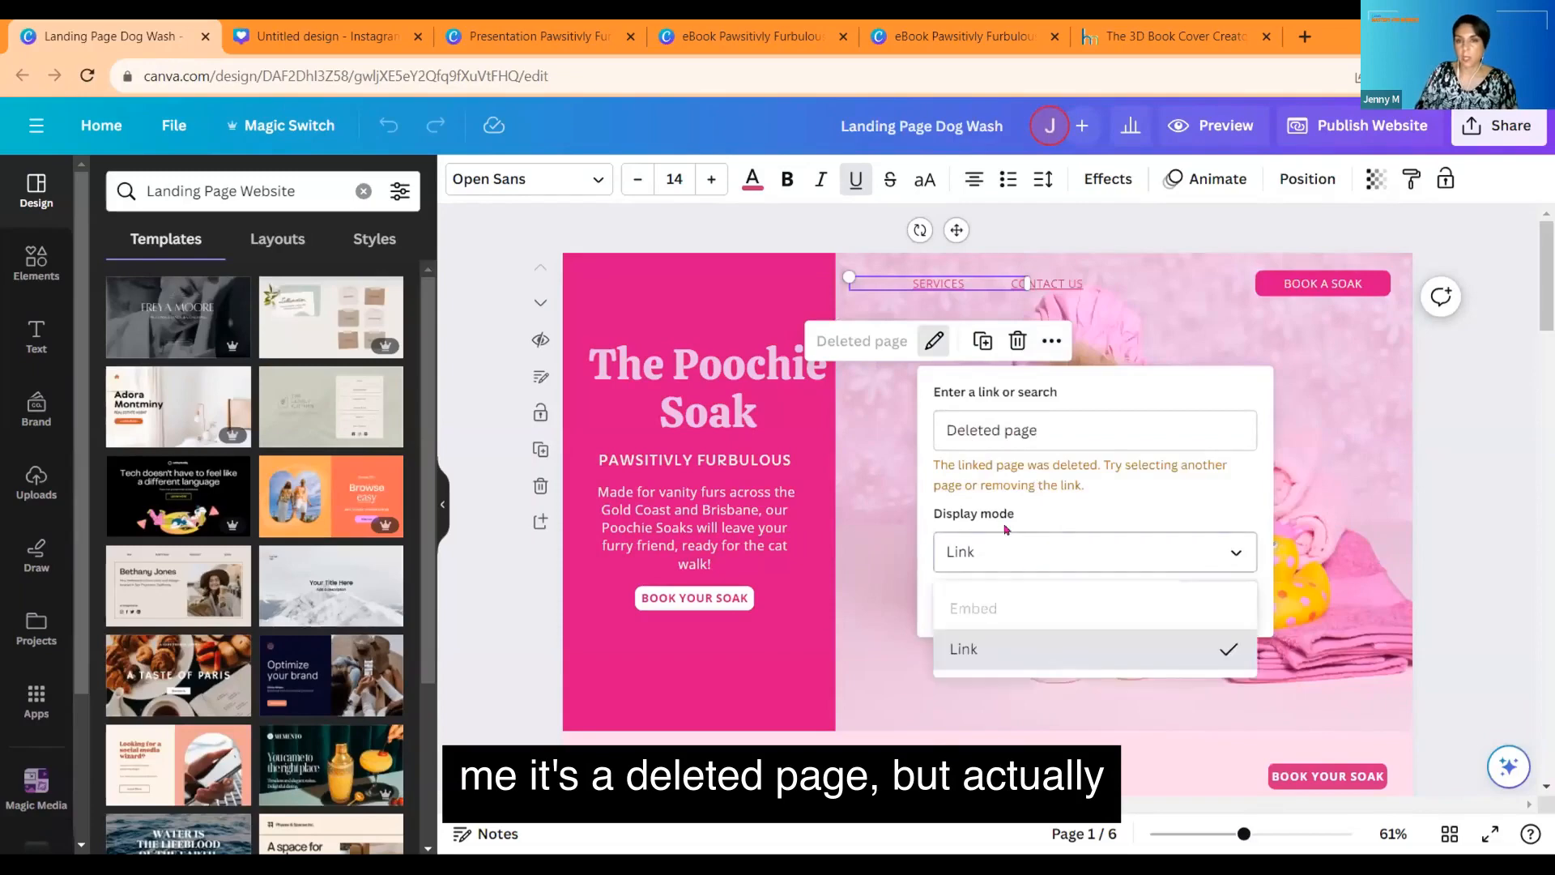
pyautogui.click(1045, 468)
pyautogui.press('BackSpace')
pyautogui.scroll(-5, 1085, 482)
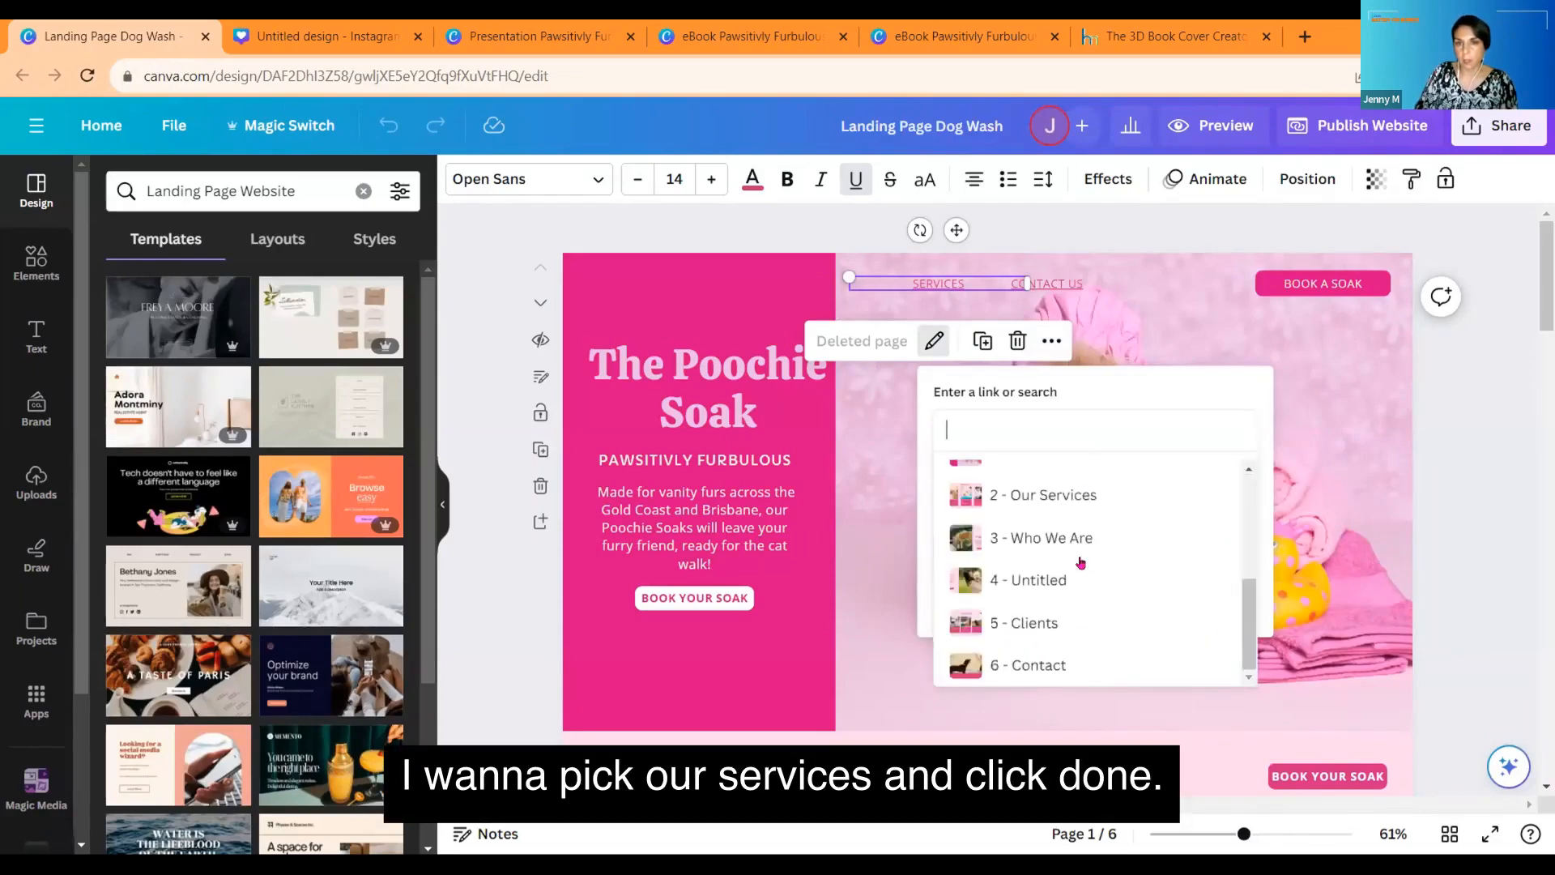
pyautogui.click(1073, 502)
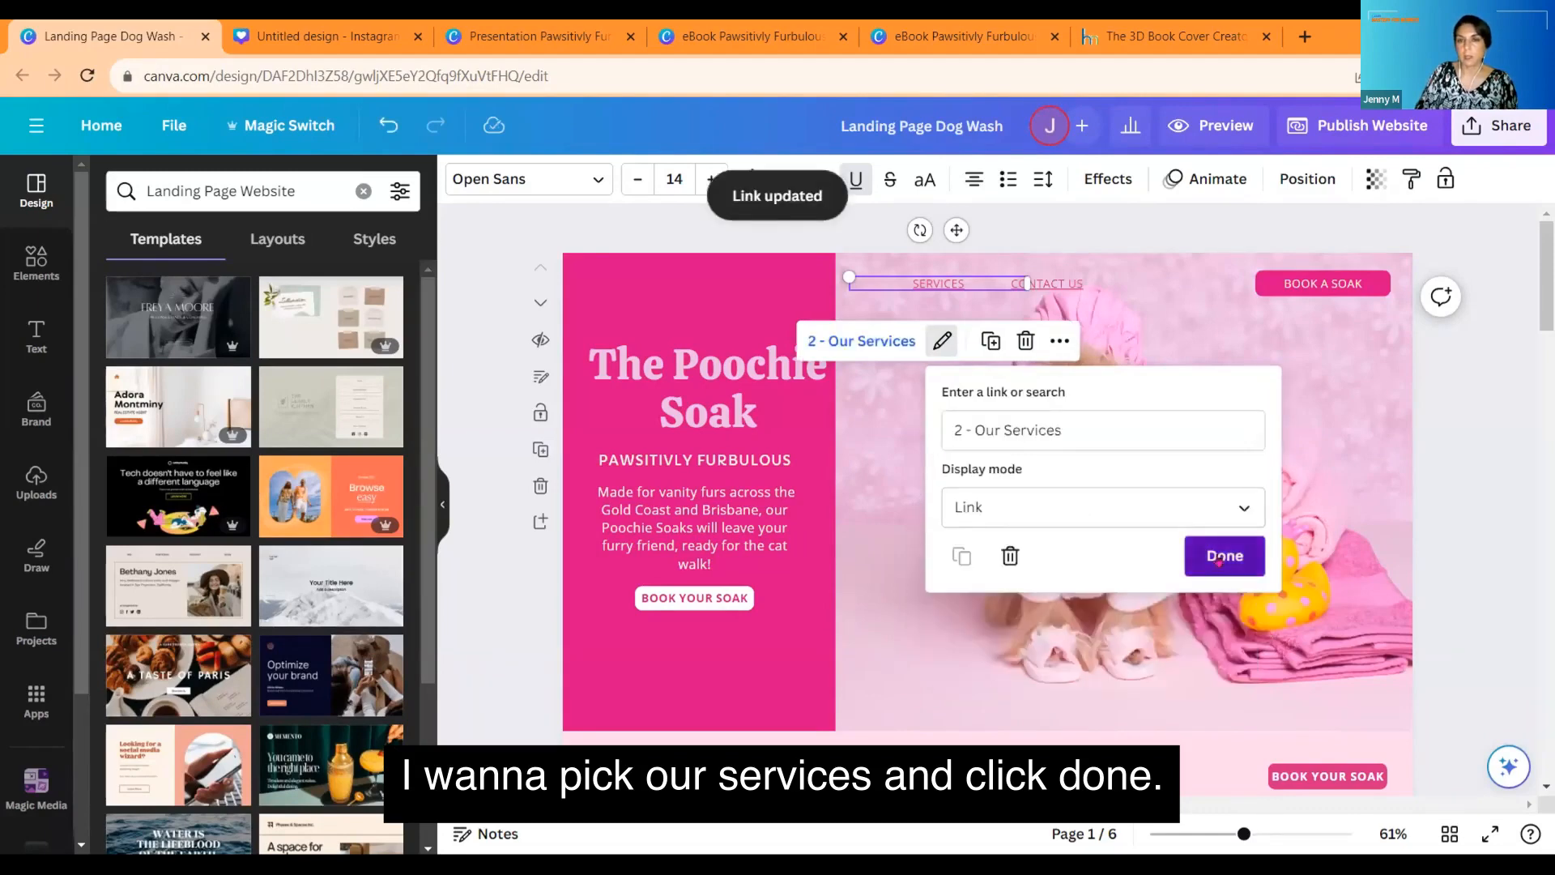
pyautogui.click(1223, 556)
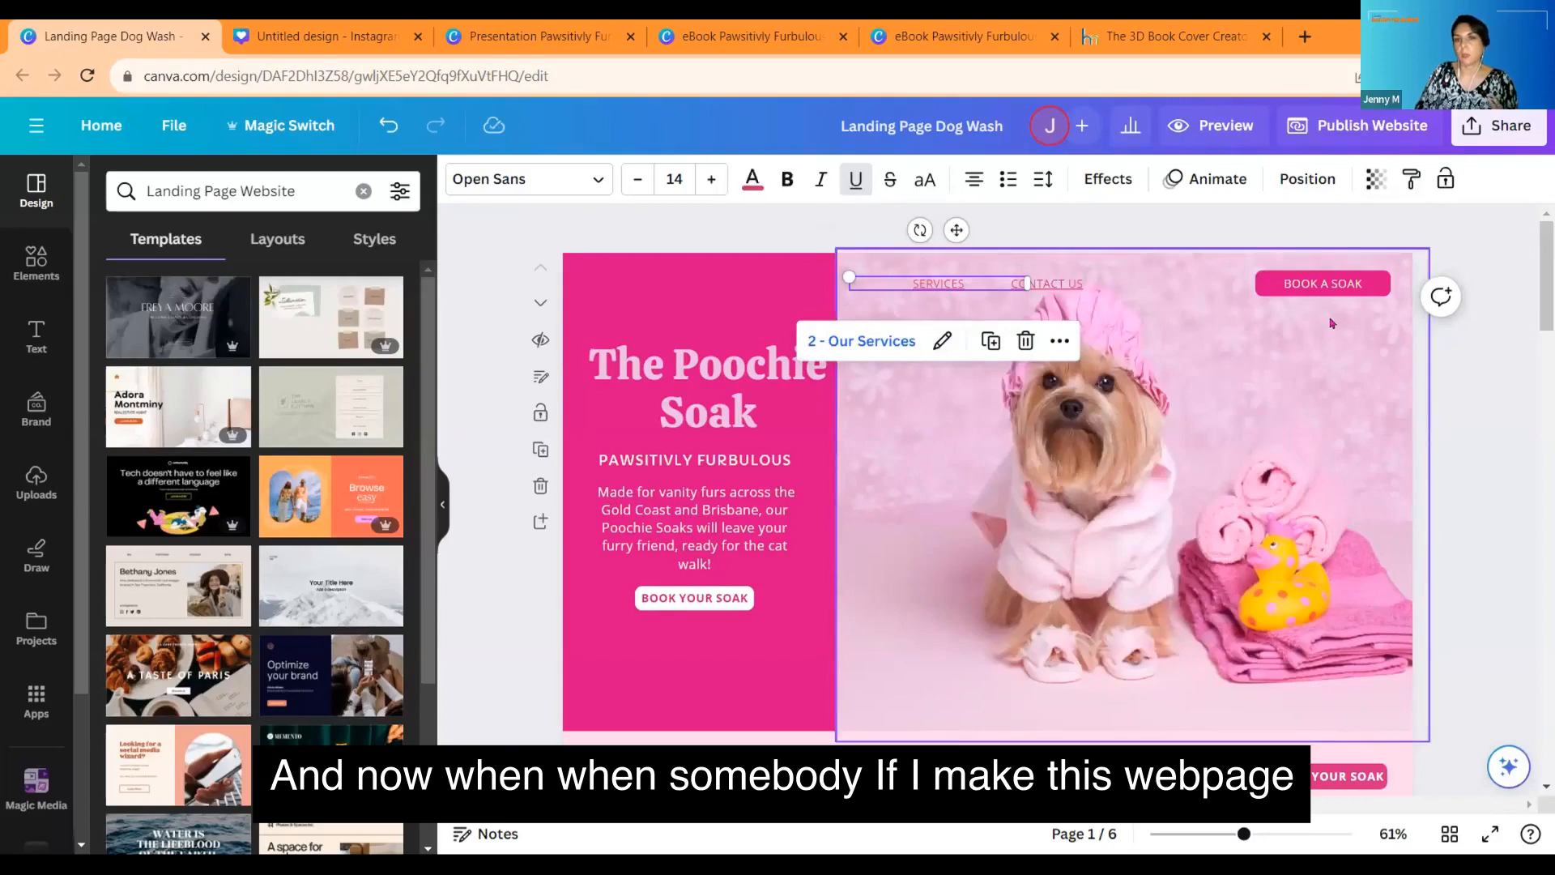
# Step: Examine the Our Services section and the options for publishing the dog wash website, and return to editing
pyautogui.scroll(-5, 979, 448)
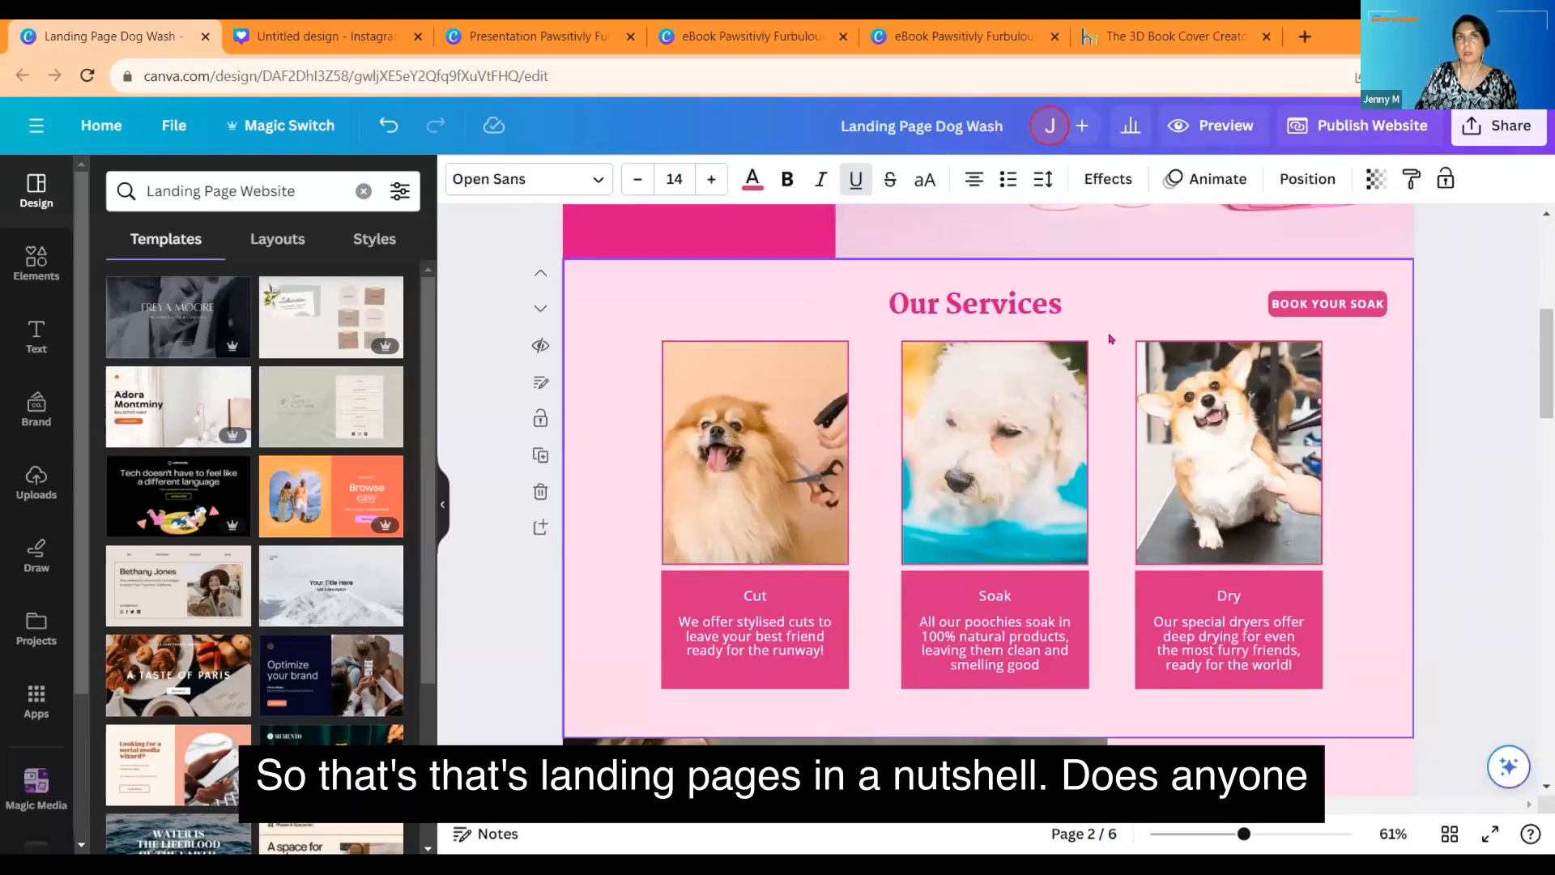
pyautogui.scroll(-3, 1175, 437)
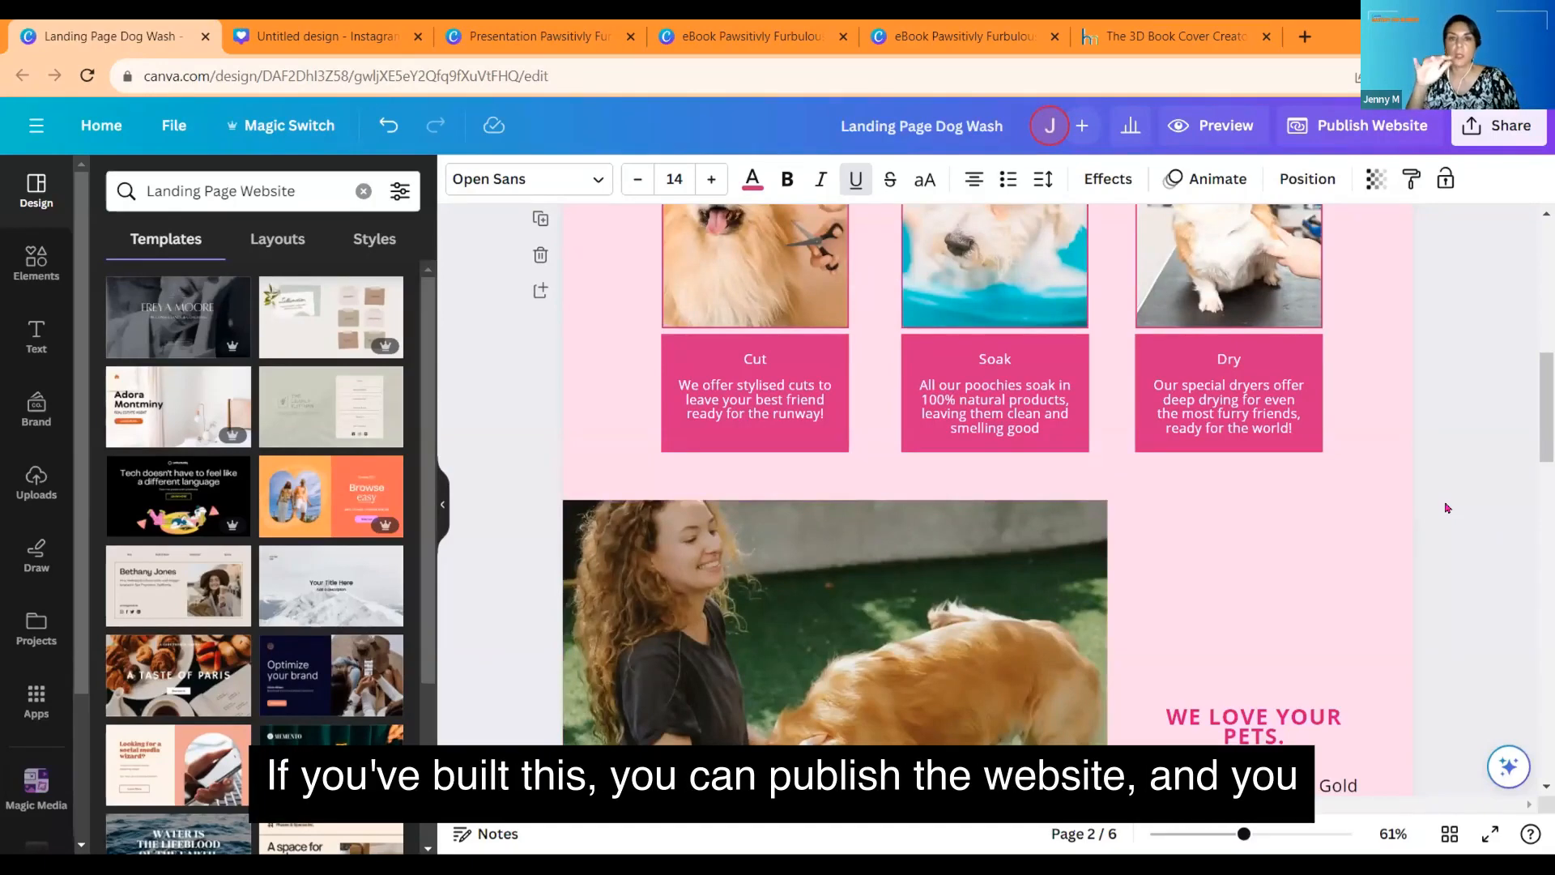
pyautogui.click(1384, 128)
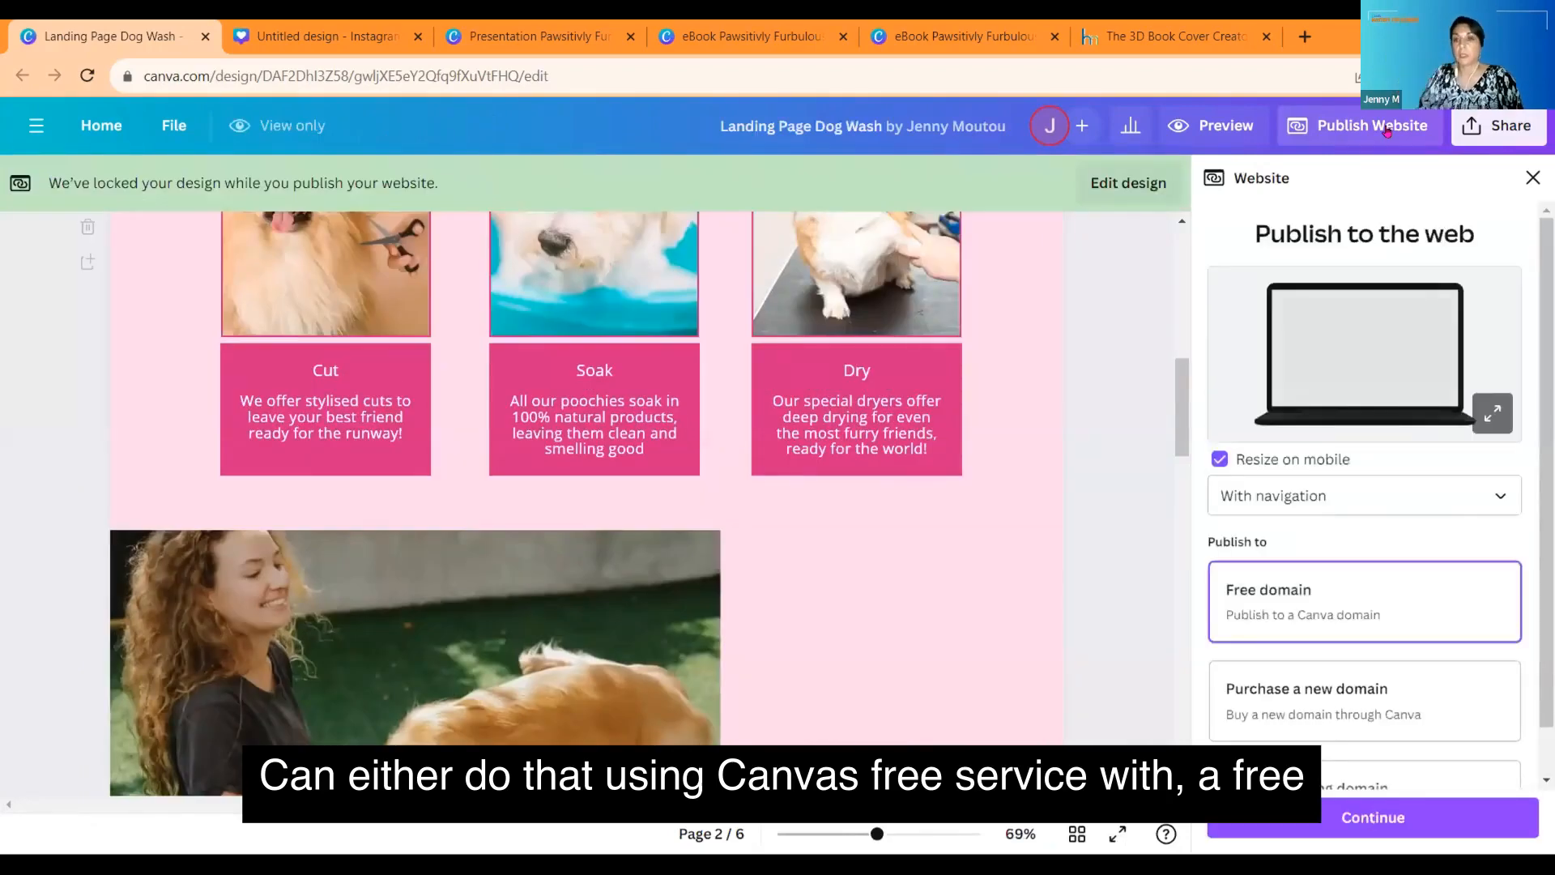
pyautogui.scroll(-1, 1393, 660)
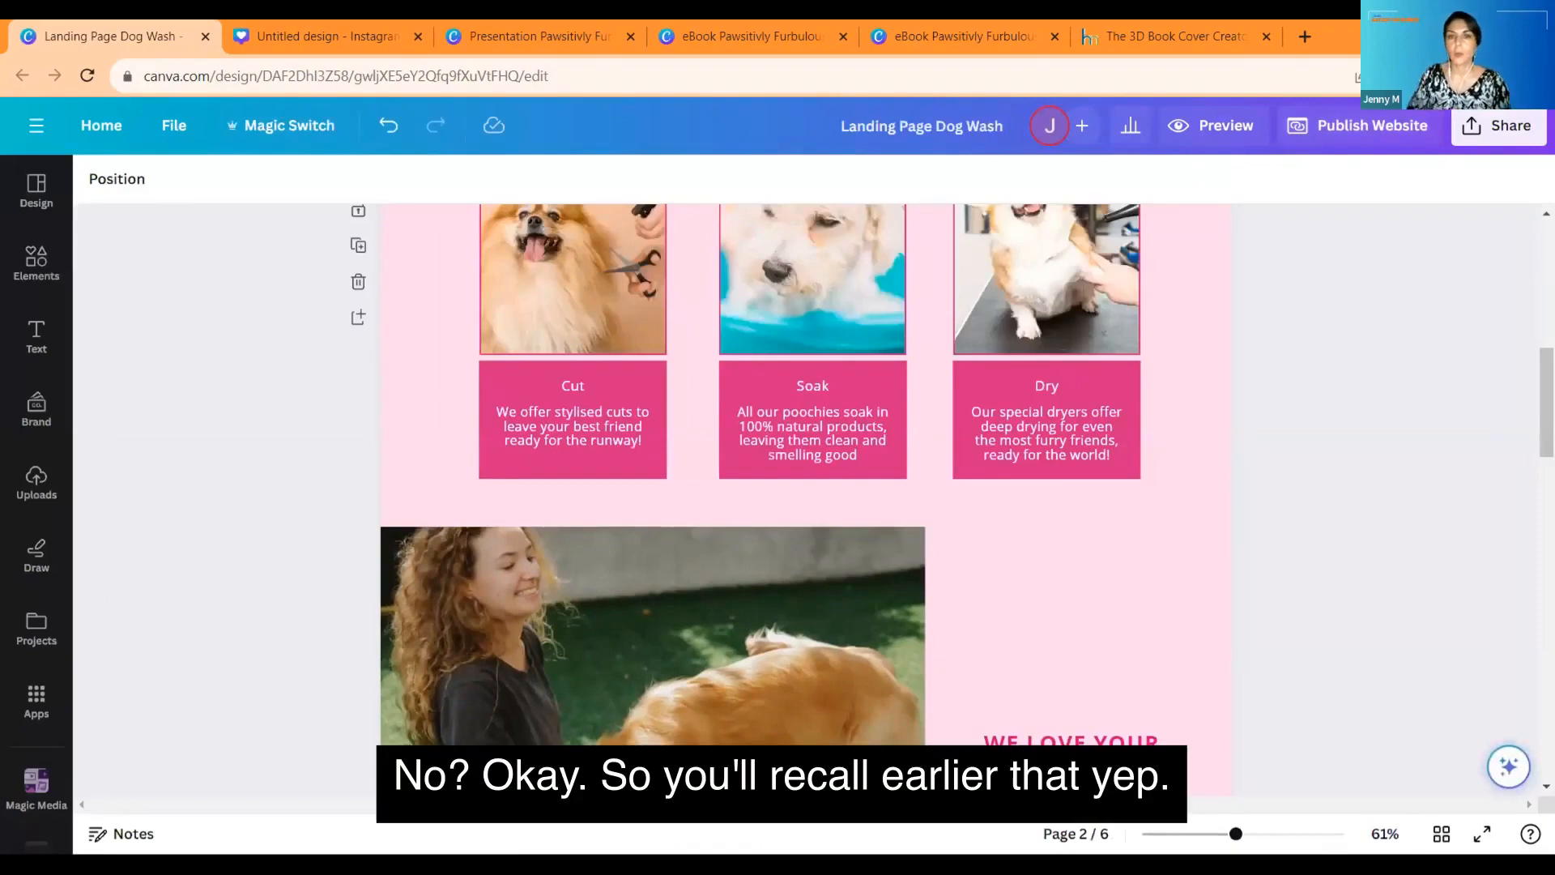
# Step: Close the two eBook designs, the presentation and the untitled Instagram design, and return to the beginning of the dog wash landing page
pyautogui.scroll(5, 1336, 656)
pyautogui.scroll(4, 1209, 519)
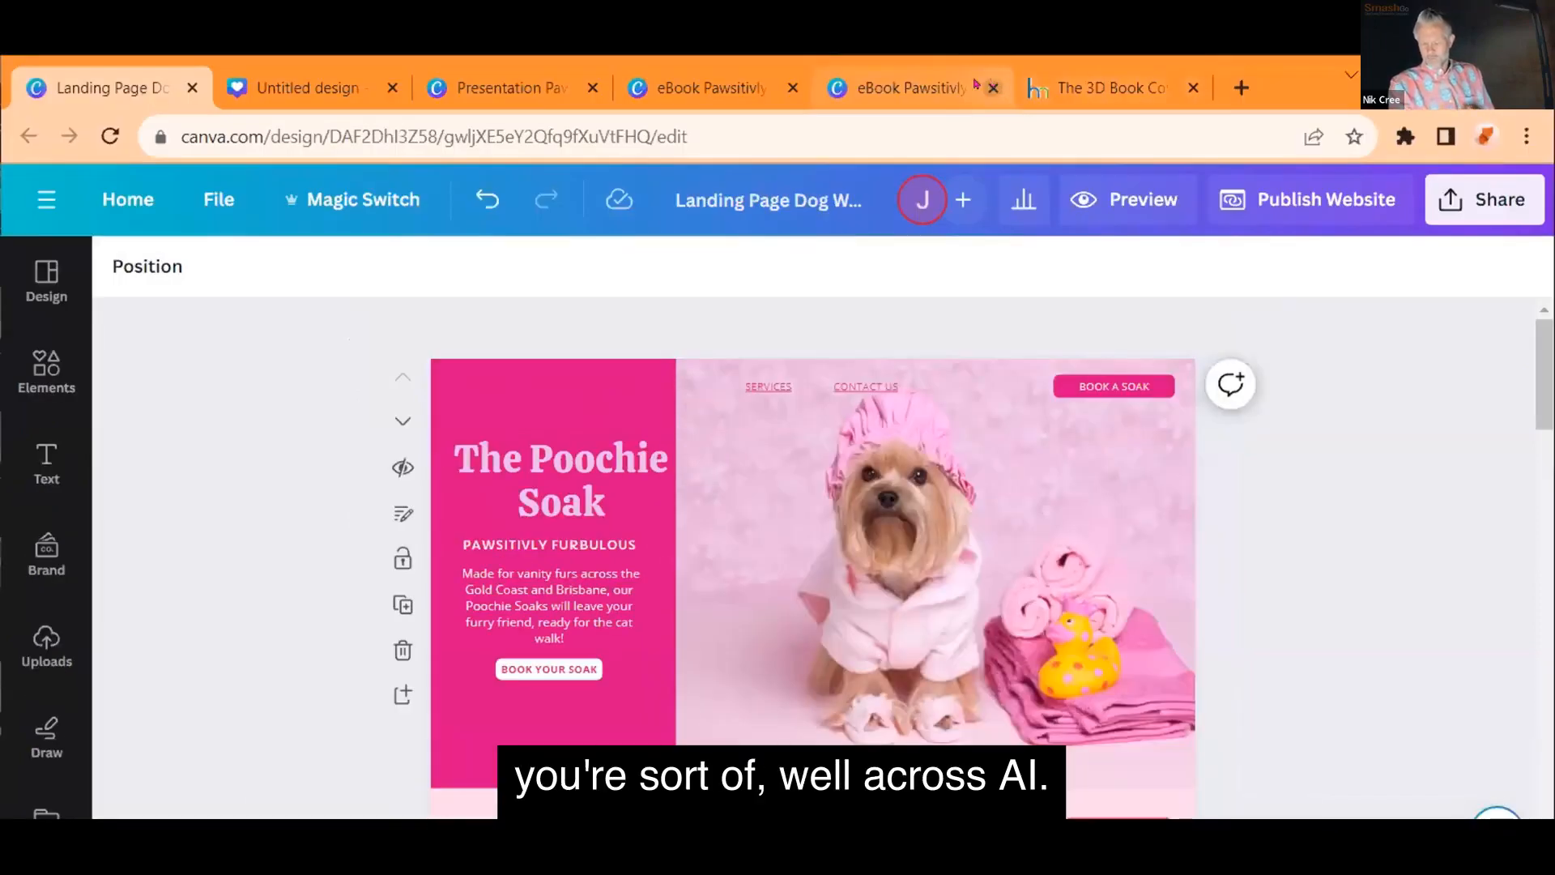
pyautogui.click(992, 87)
pyautogui.click(793, 87)
pyautogui.click(593, 88)
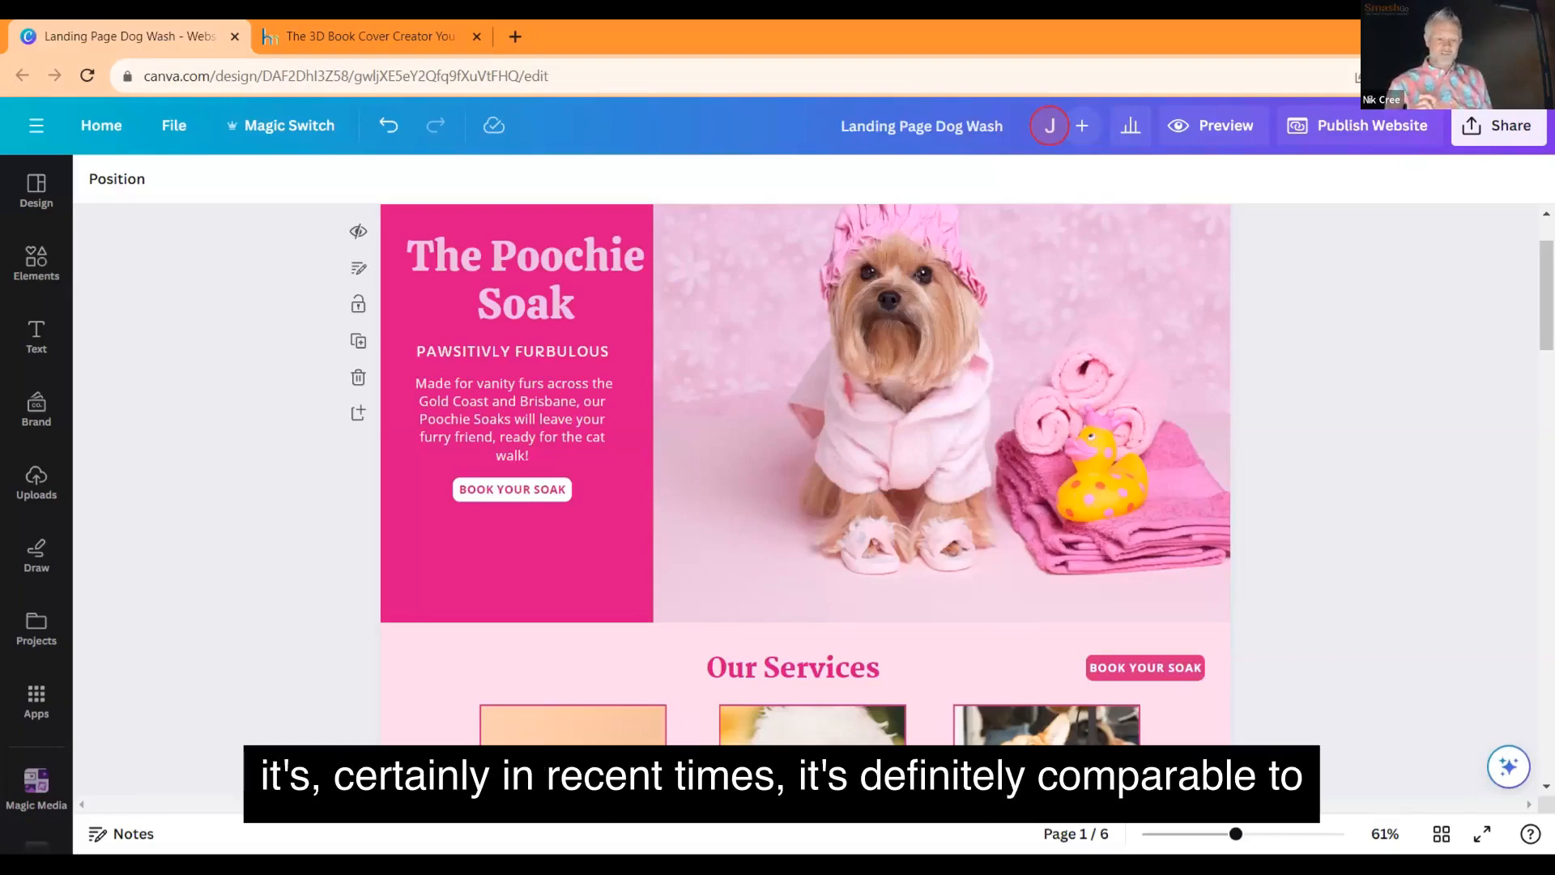
pyautogui.scroll(2, 1459, 405)
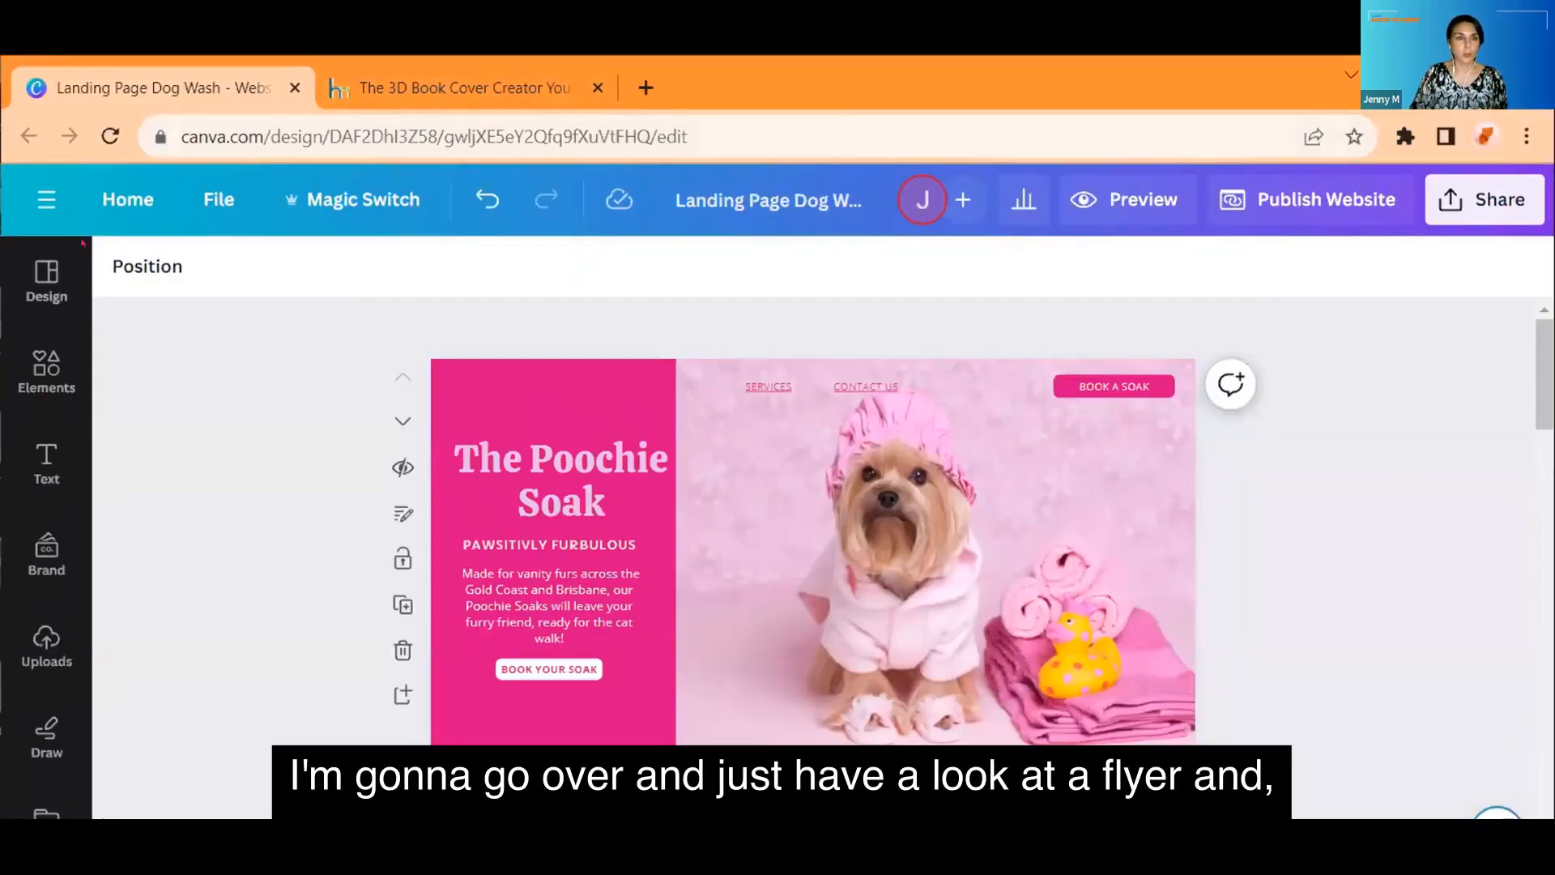
# Step: Open the "Flyer Pawsitivly Fab" design from the recent designs on the Canva home page
pyautogui.click(111, 203)
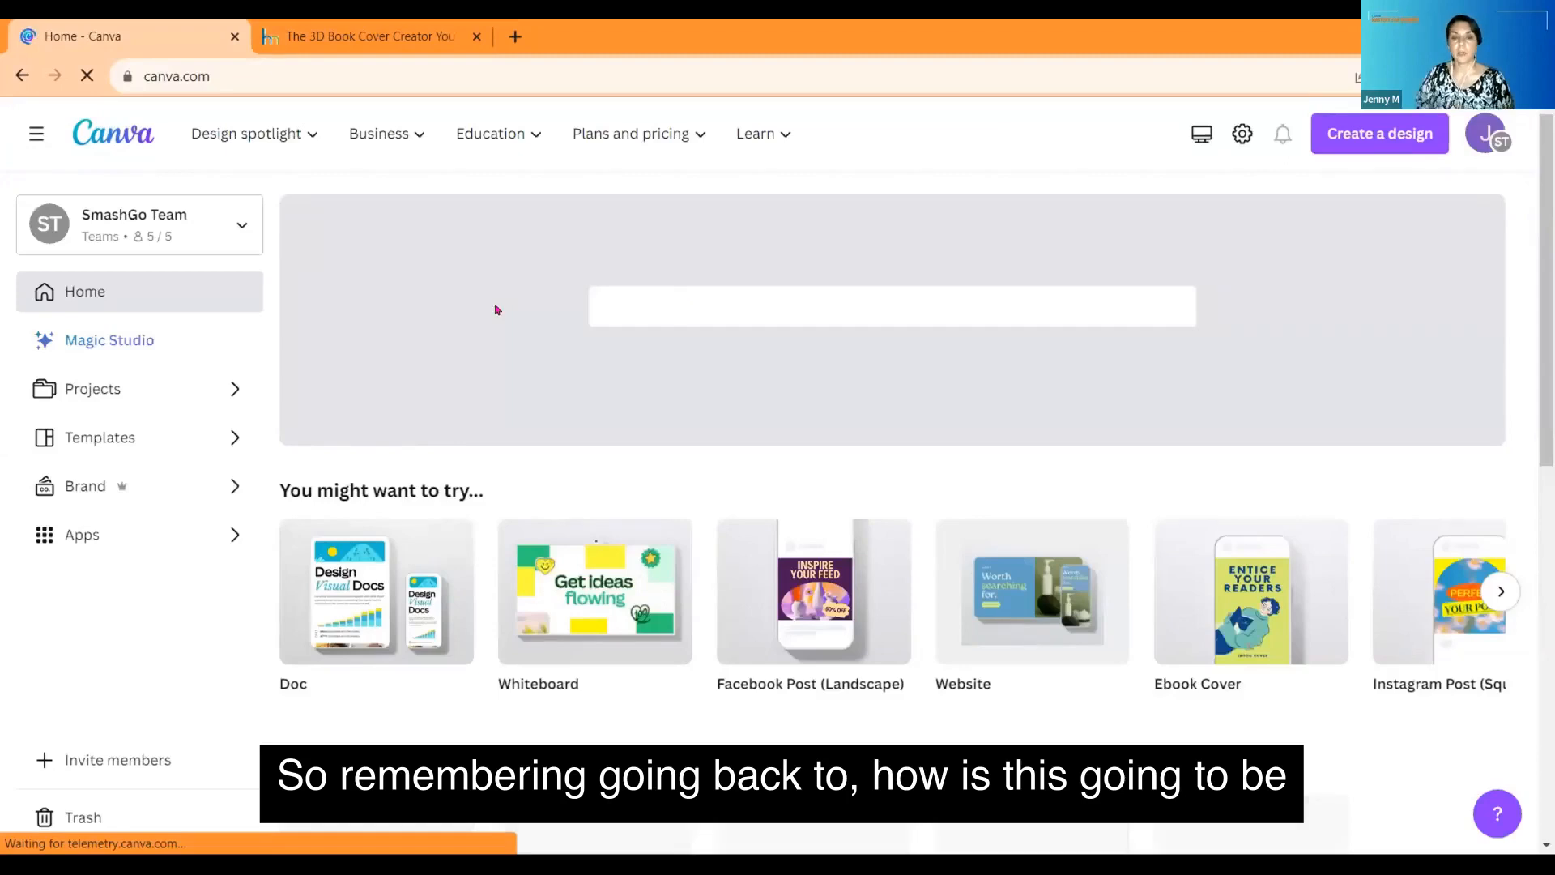
pyautogui.scroll(-3, 496, 309)
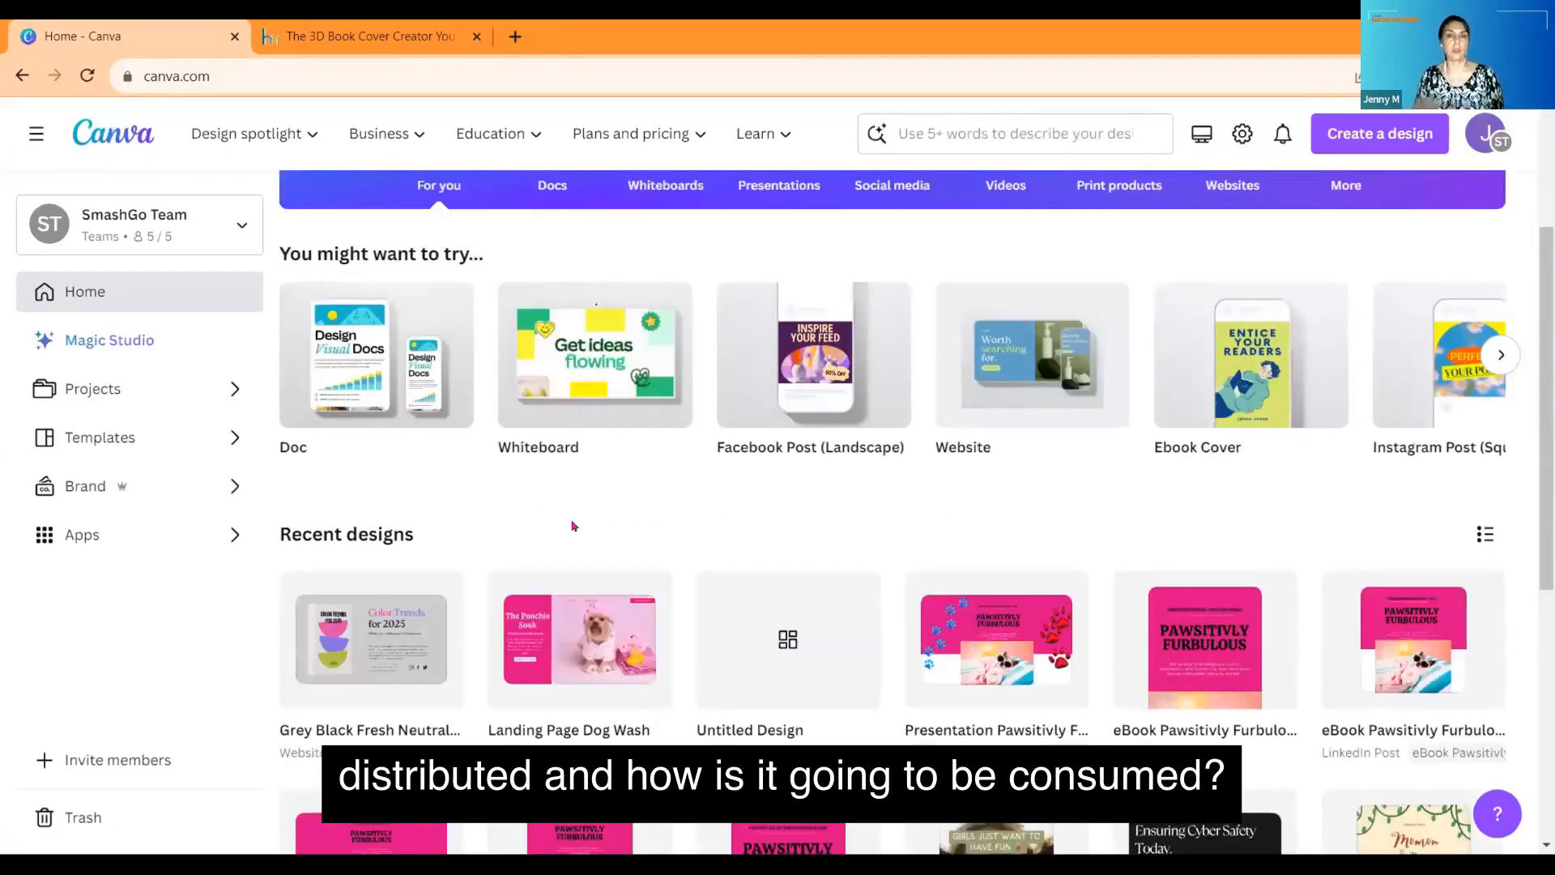
pyautogui.scroll(-1, 642, 622)
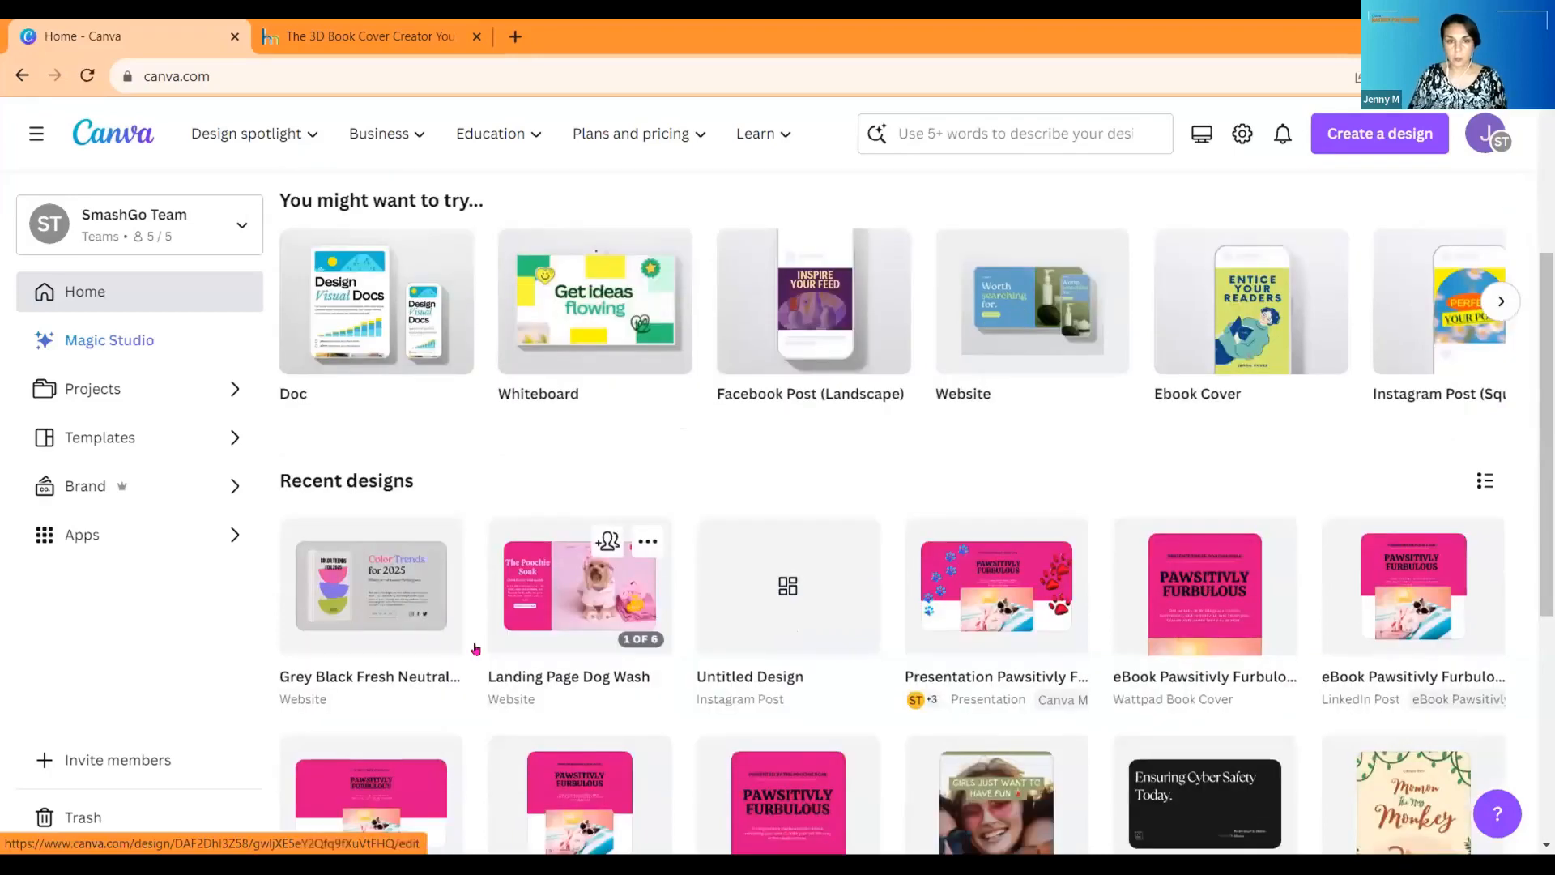
pyautogui.scroll(-3, 486, 661)
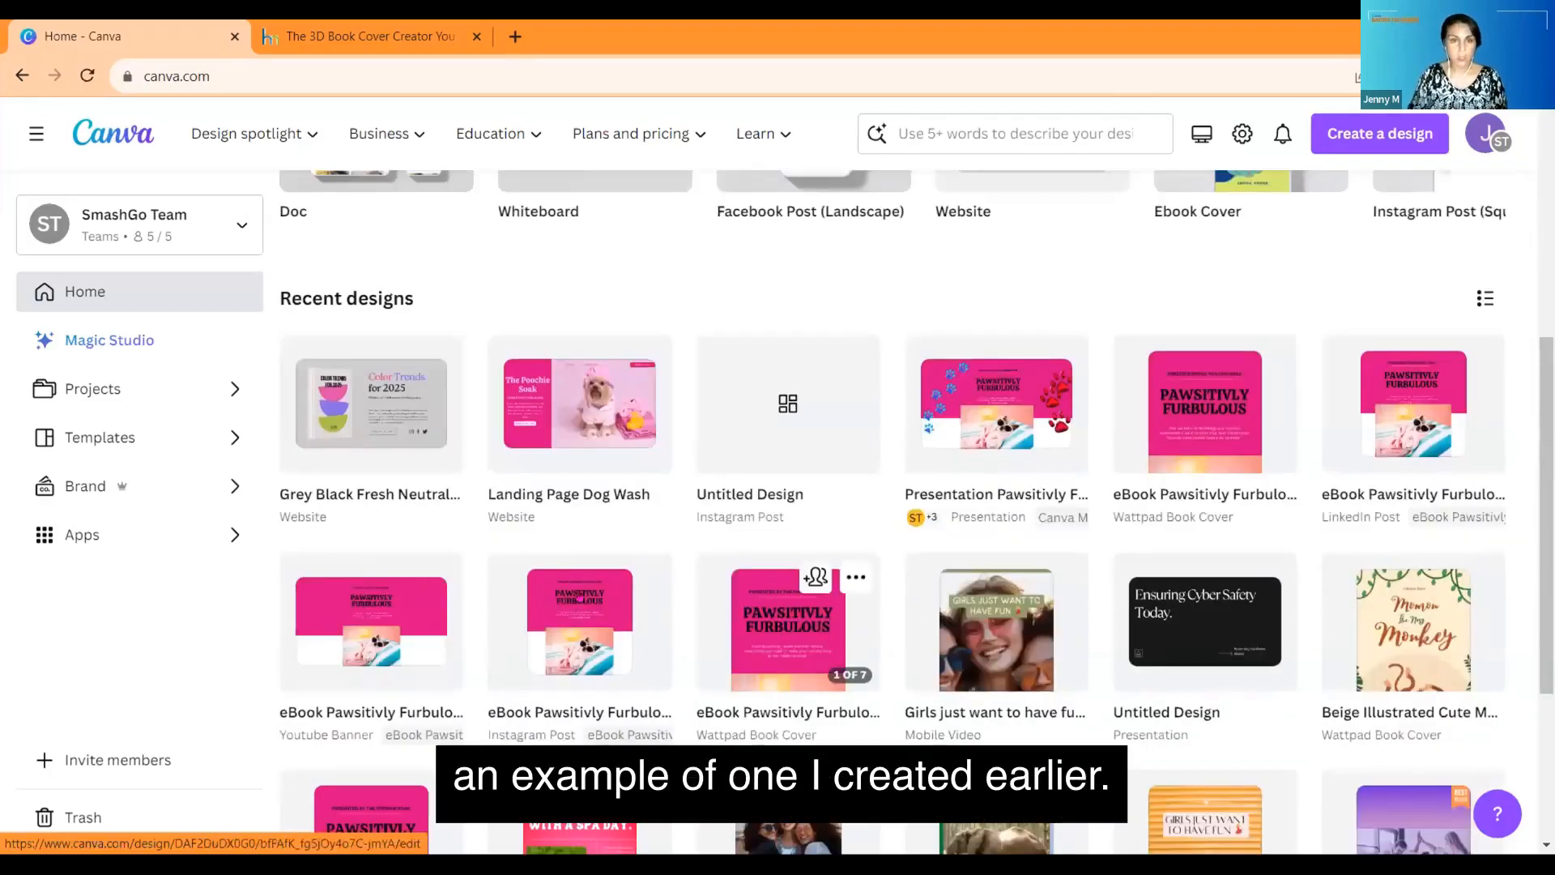
pyautogui.click(427, 595)
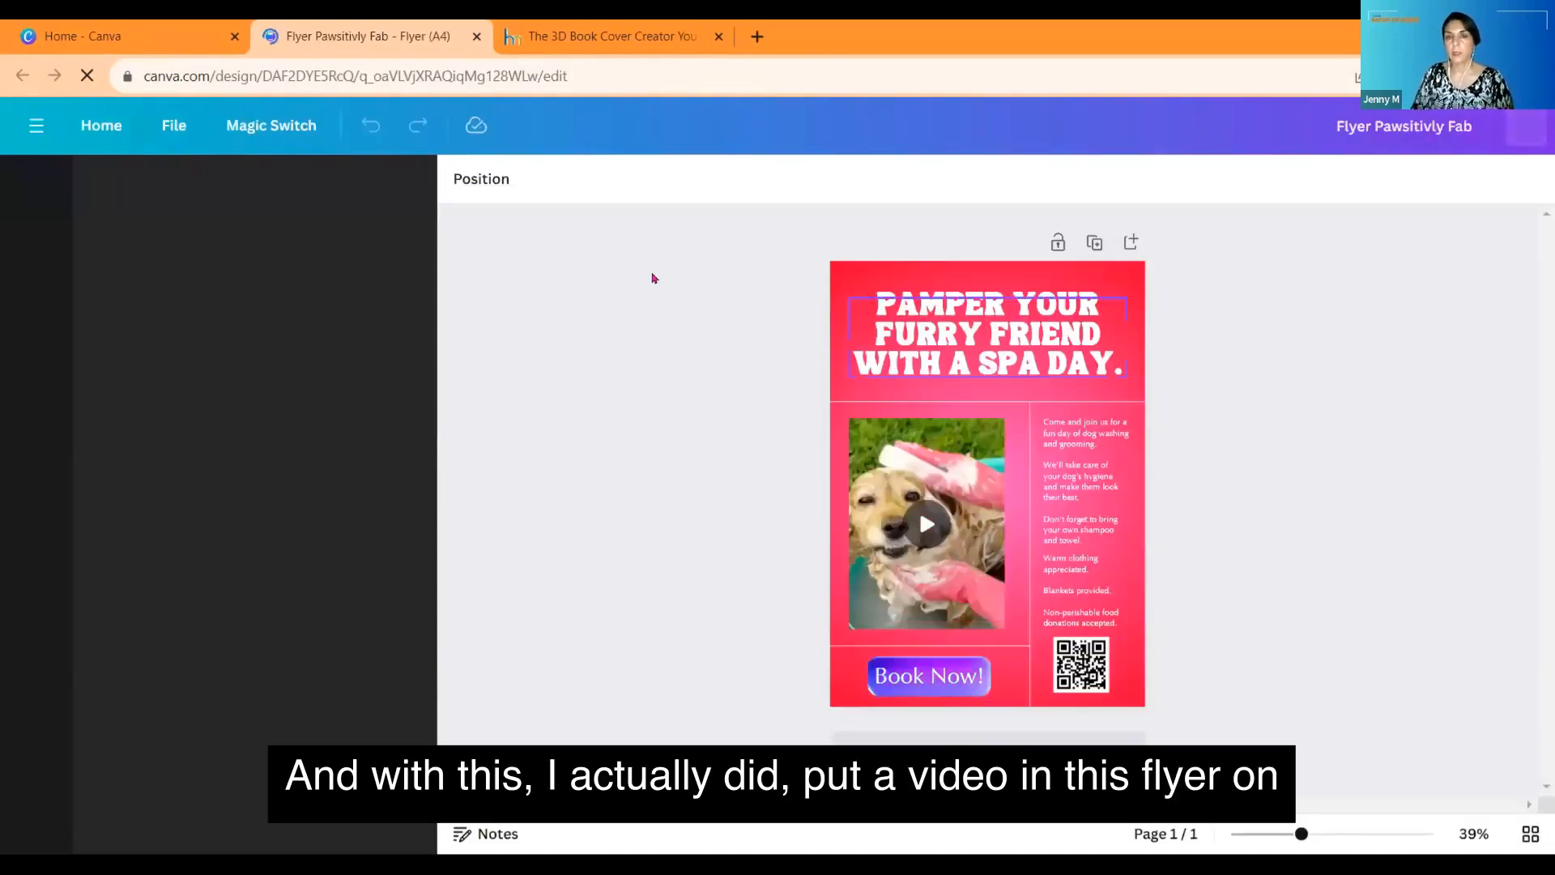
pyautogui.moveTo(928, 525)
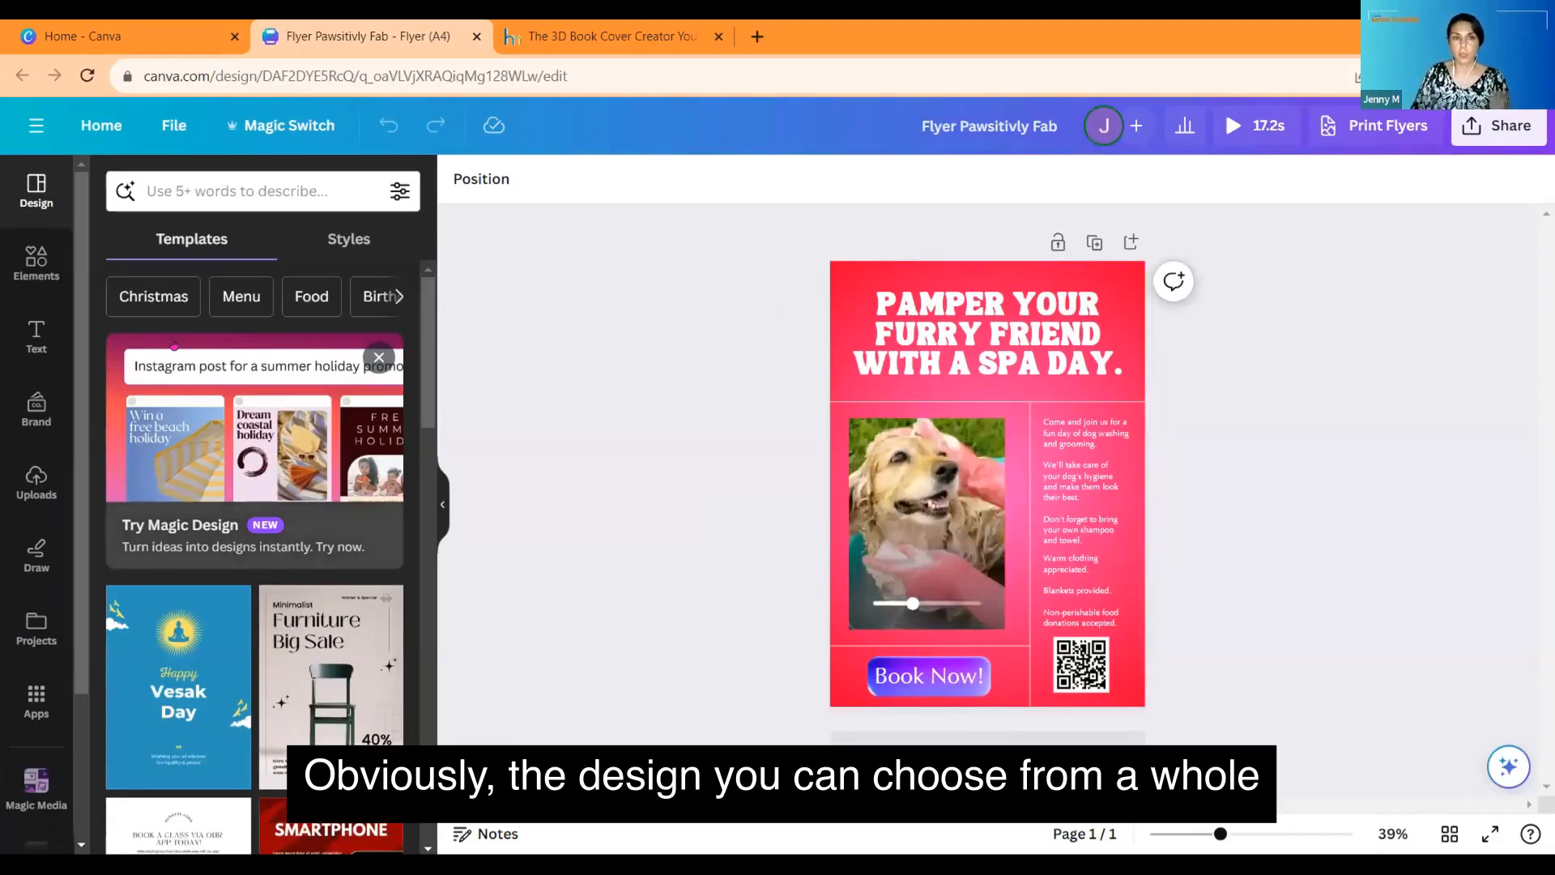
# Step: Browse the flyer templates and add a blank second page to the spa day flyer
pyautogui.scroll(-10, 128, 499)
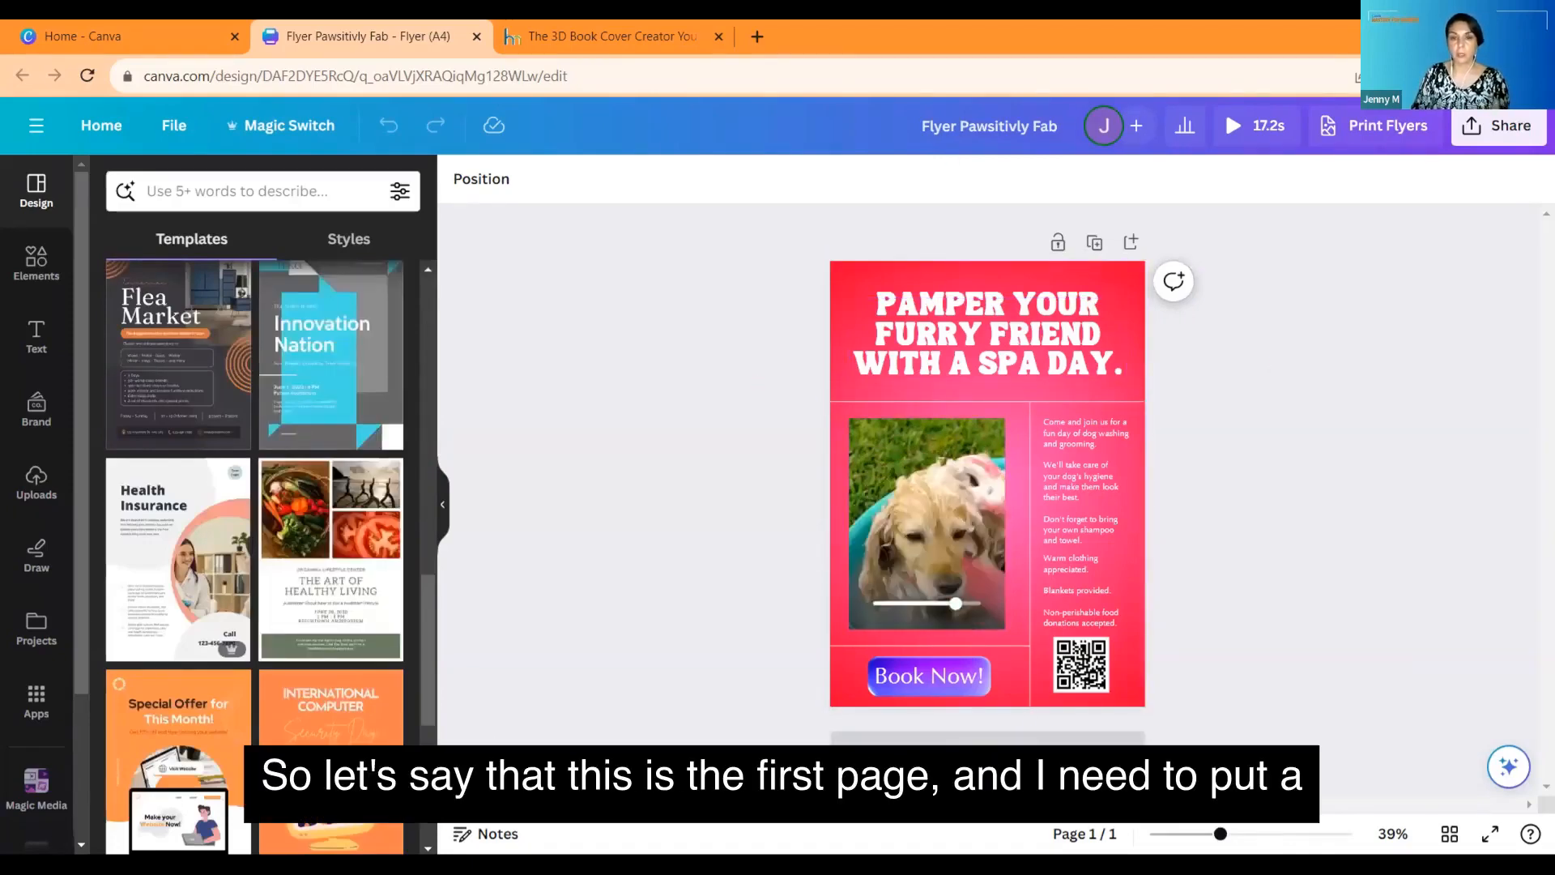
pyautogui.click(987, 752)
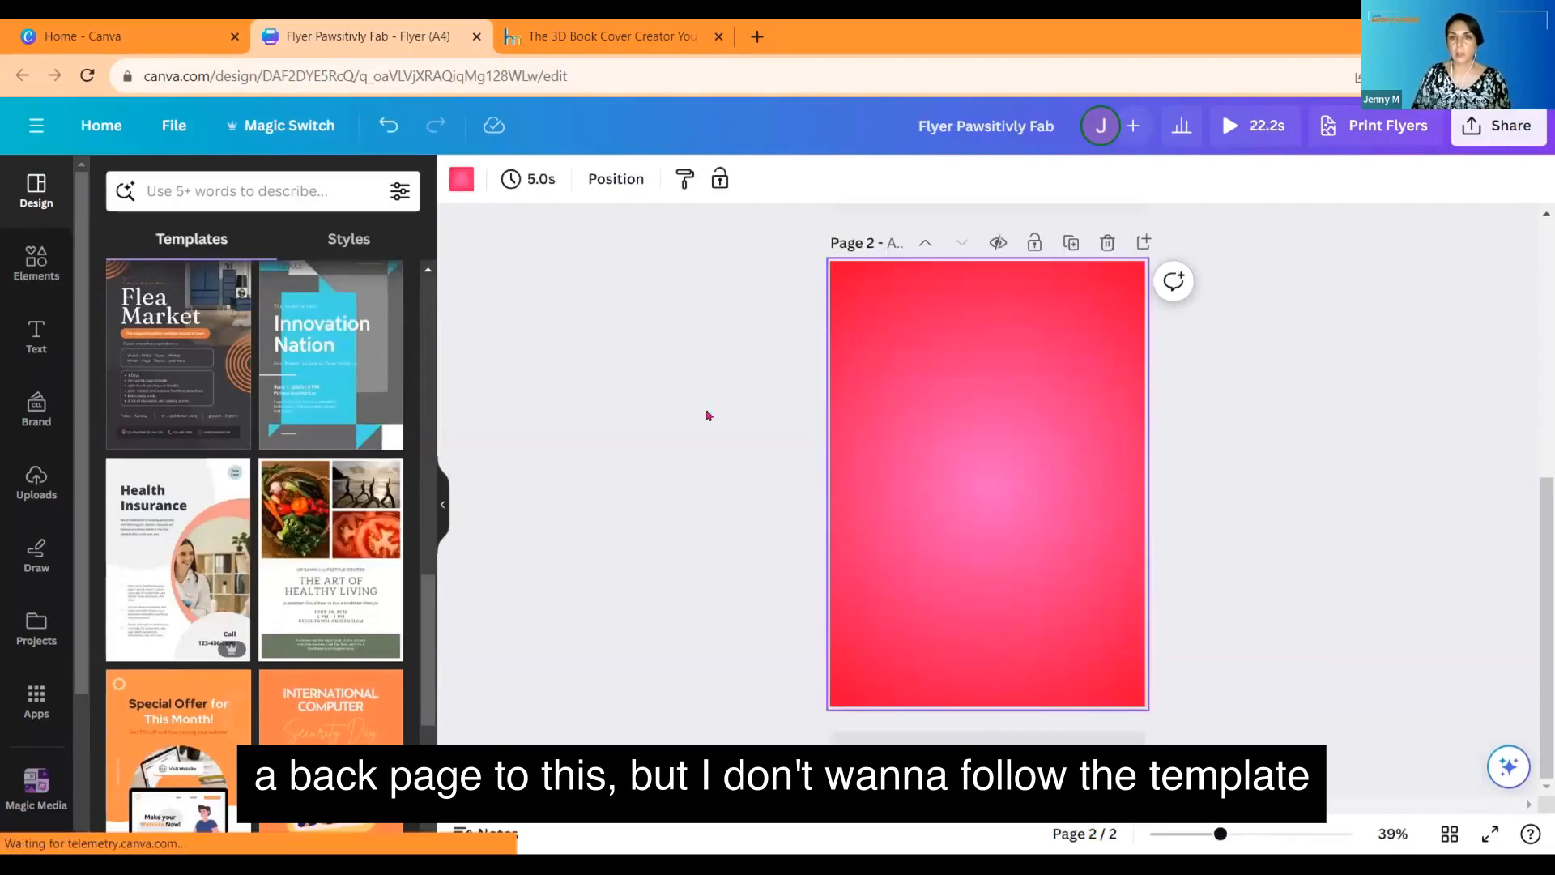
pyautogui.scroll(5, 793, 441)
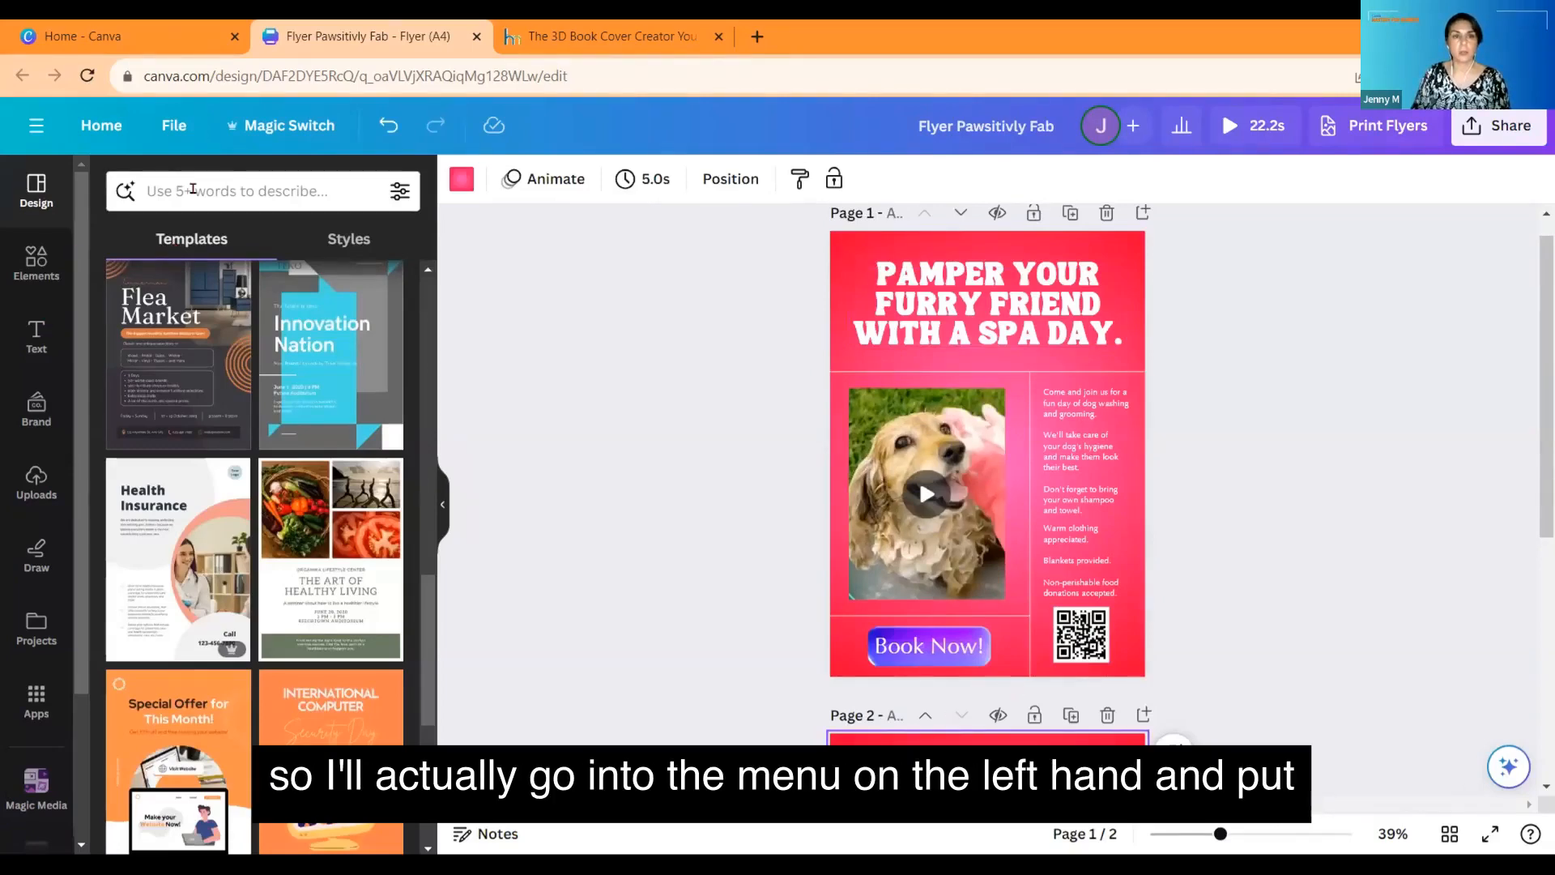
# Step: Search the templates for "offers" and apply the "Tan Feminine Contractor Business Offering Pitch Flyer A4" template to page 2
pyautogui.click(193, 189)
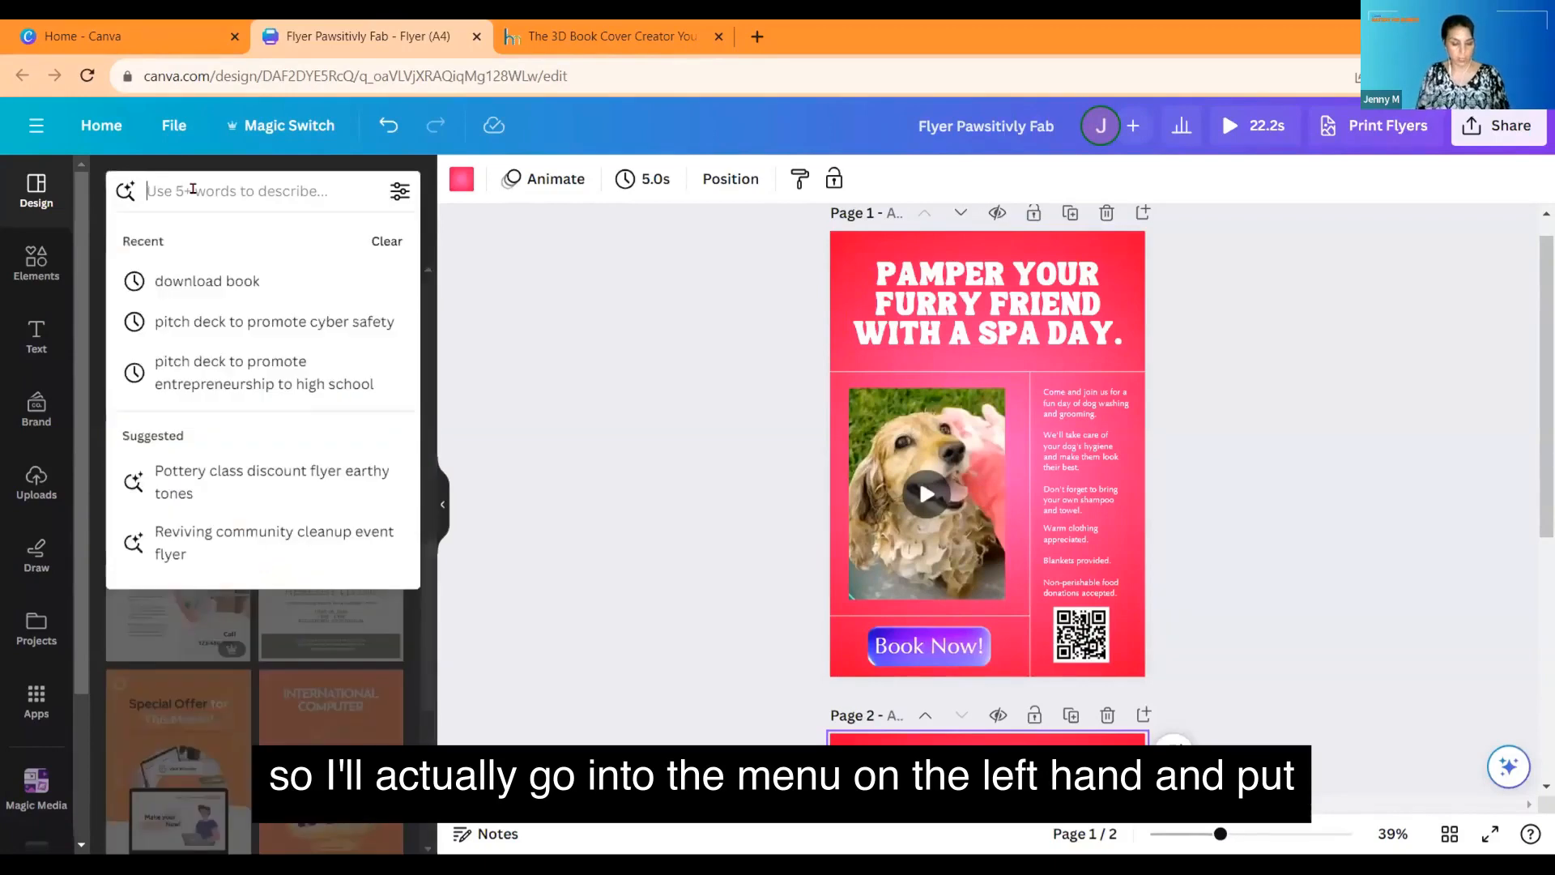
pyautogui.write('offers')
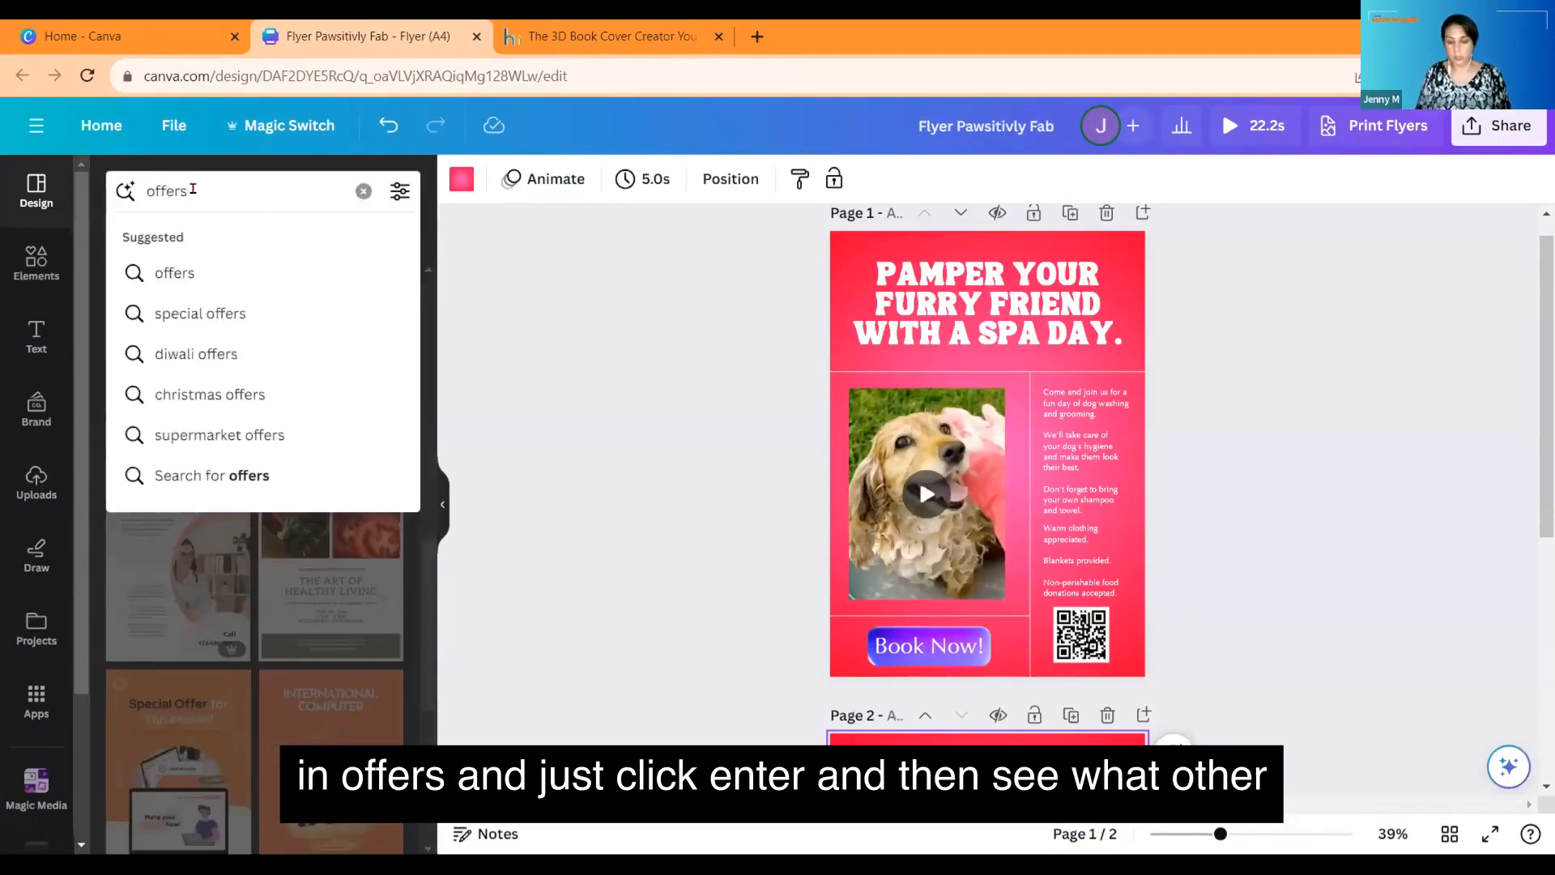
pyautogui.press('Return')
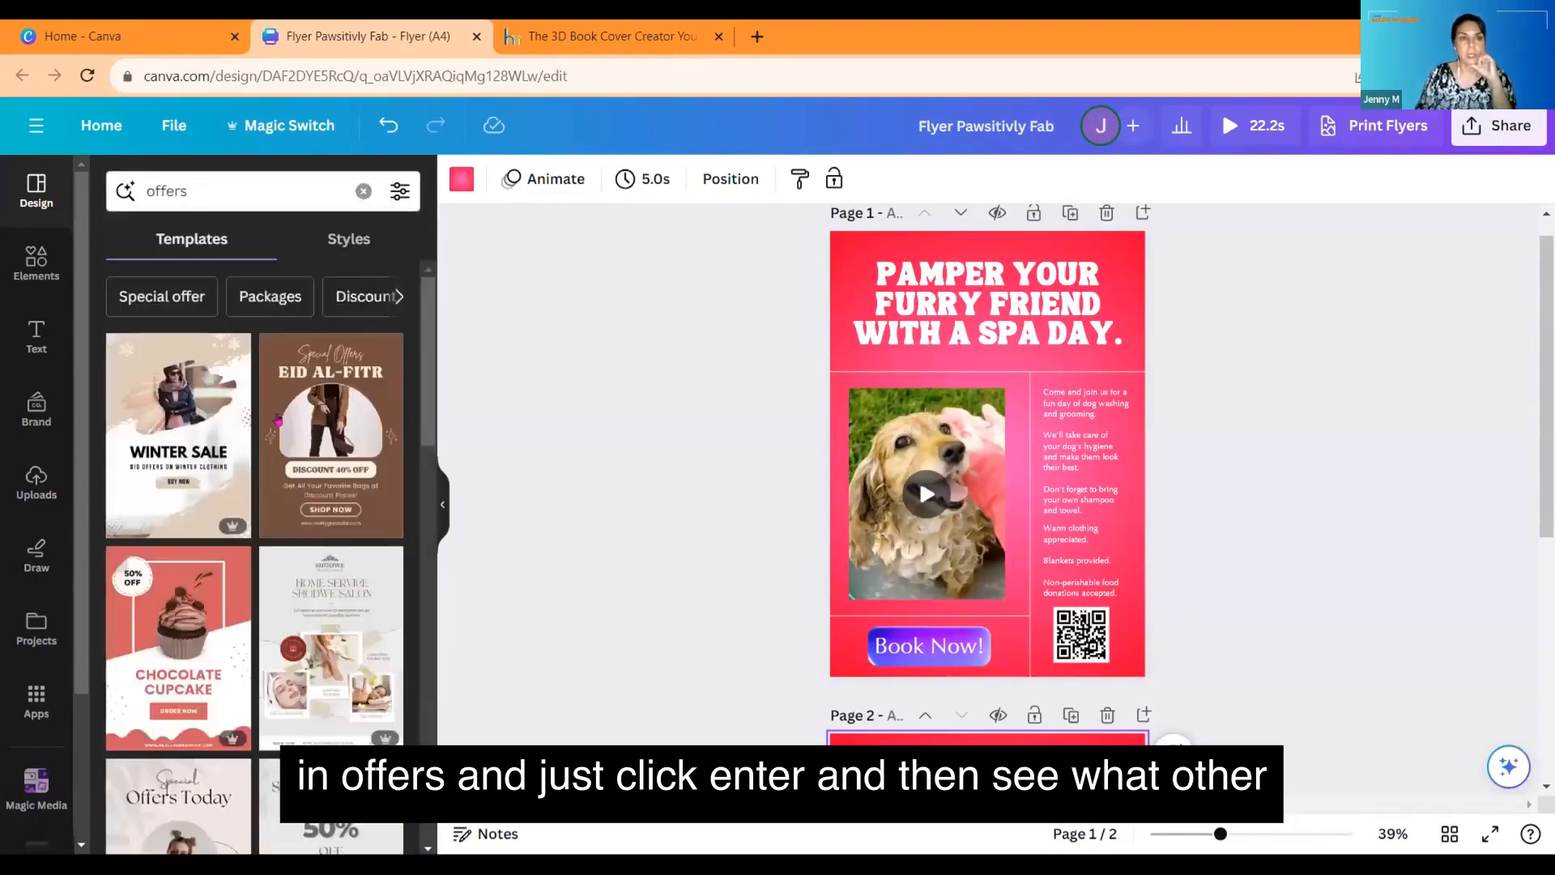
pyautogui.scroll(-15, 276, 483)
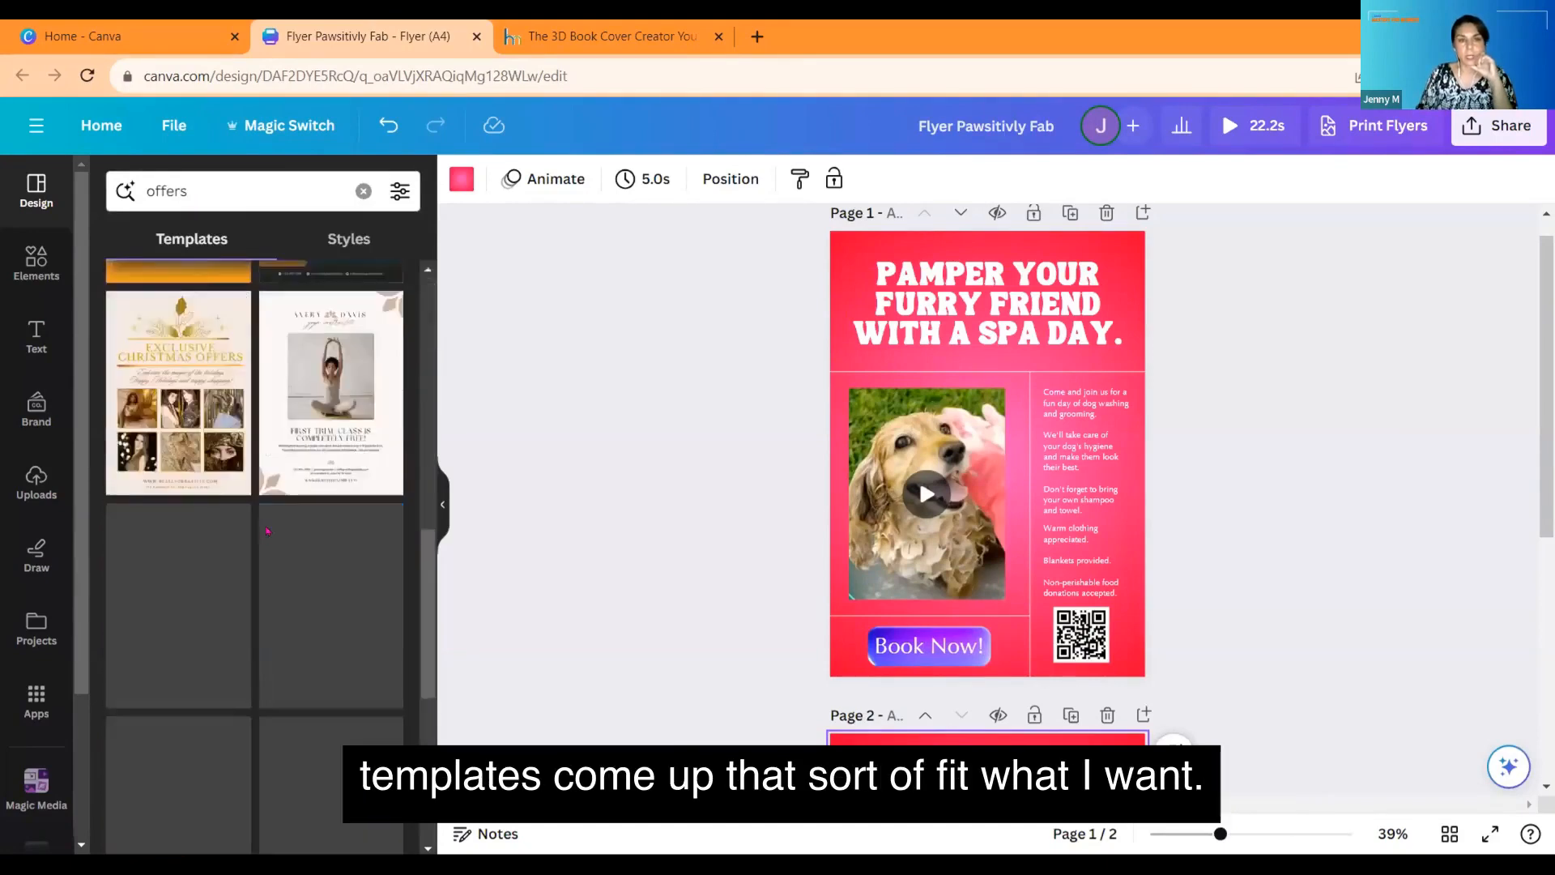
pyautogui.scroll(-10, 268, 525)
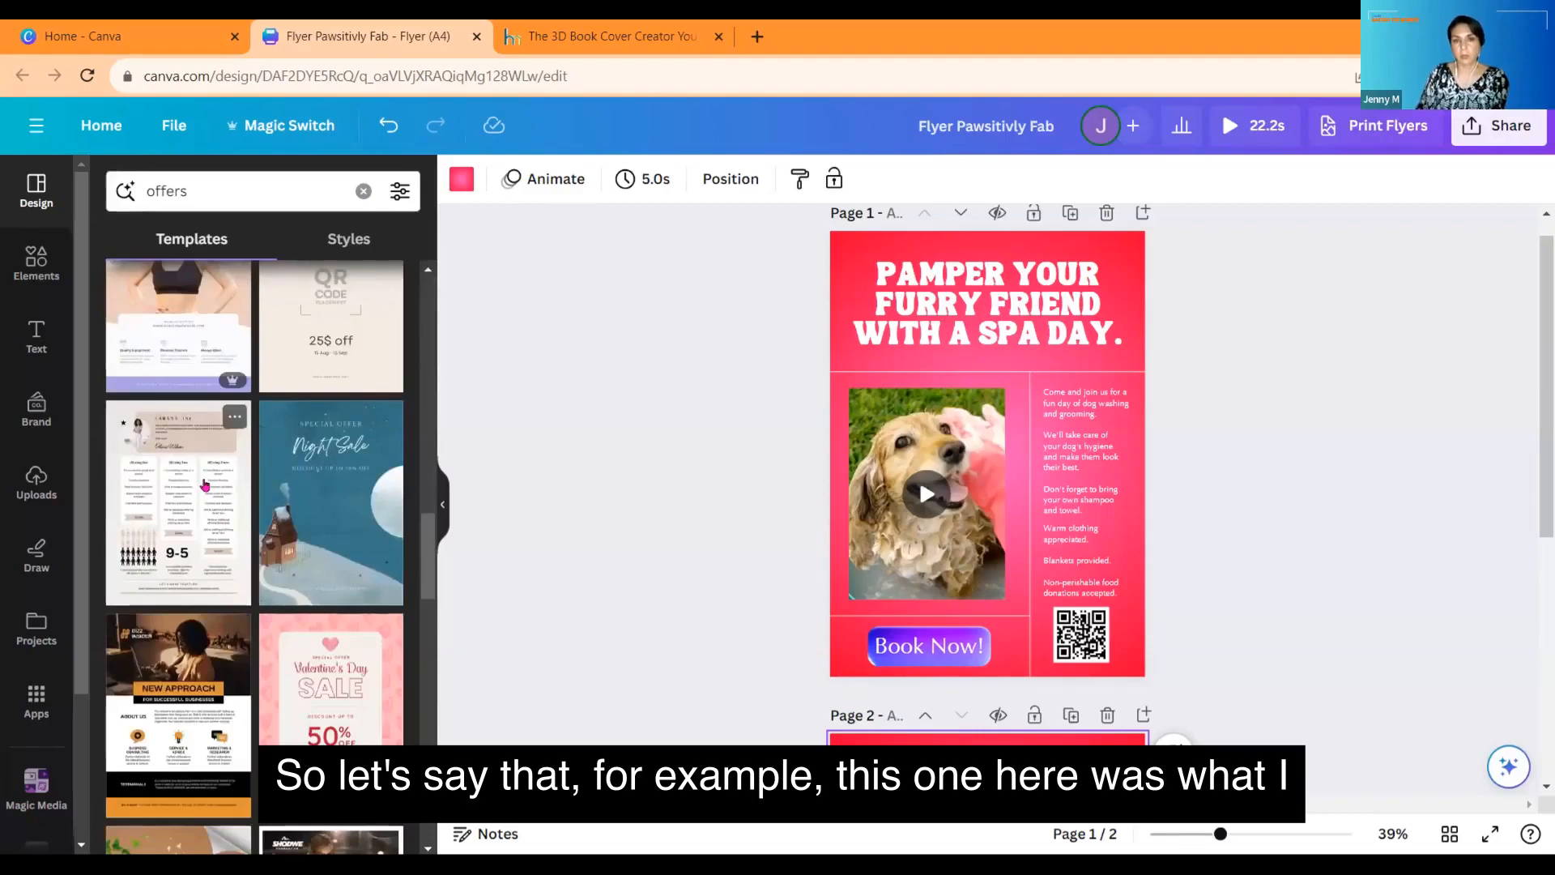
pyautogui.scroll(-3, 205, 485)
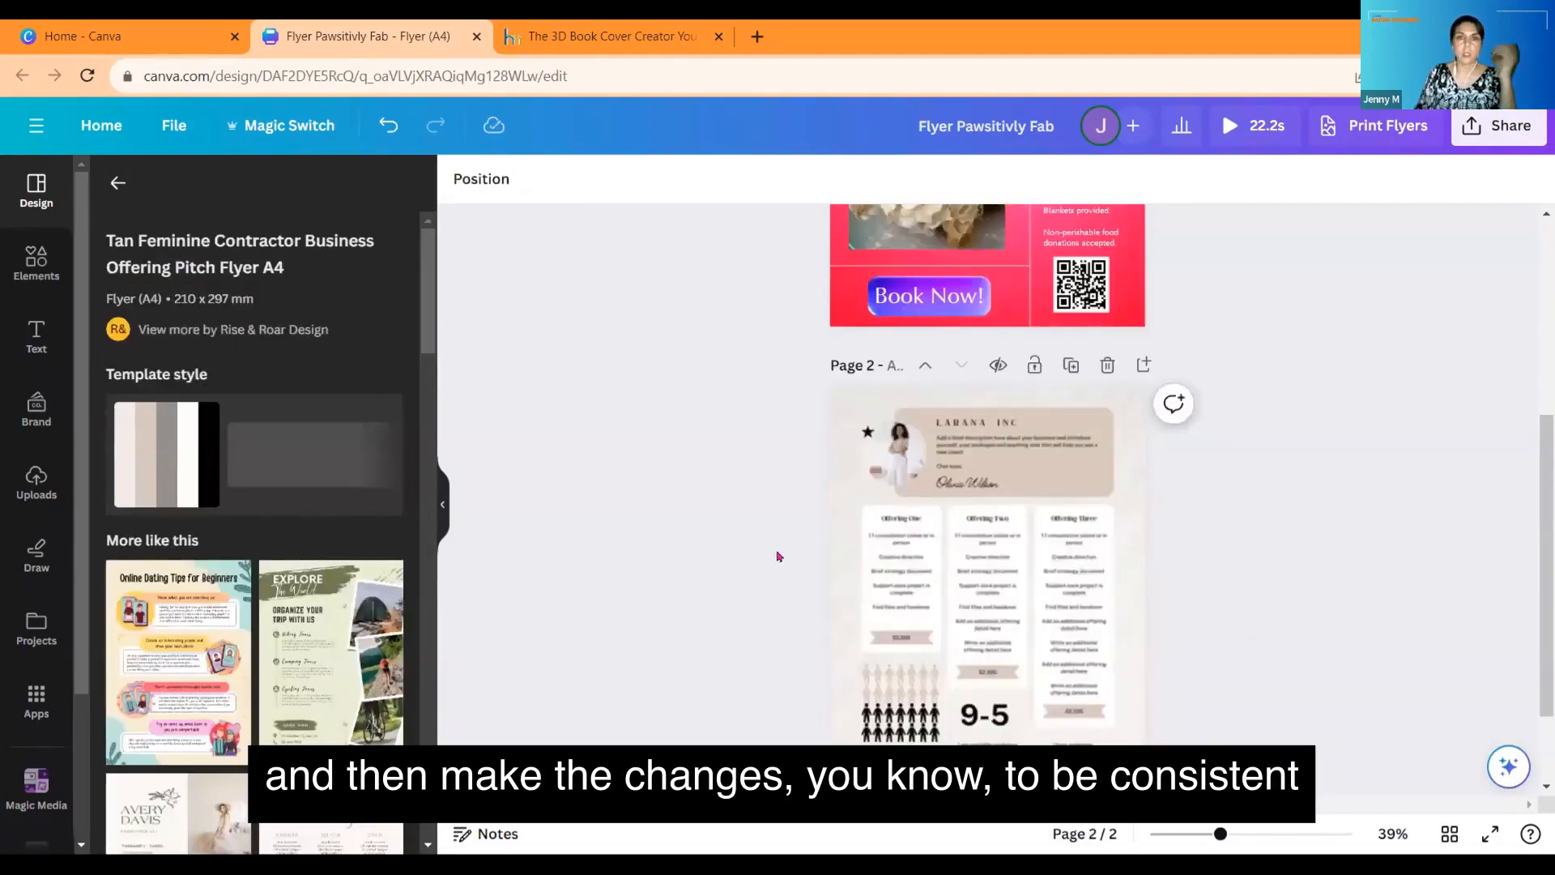
pyautogui.click(1139, 558)
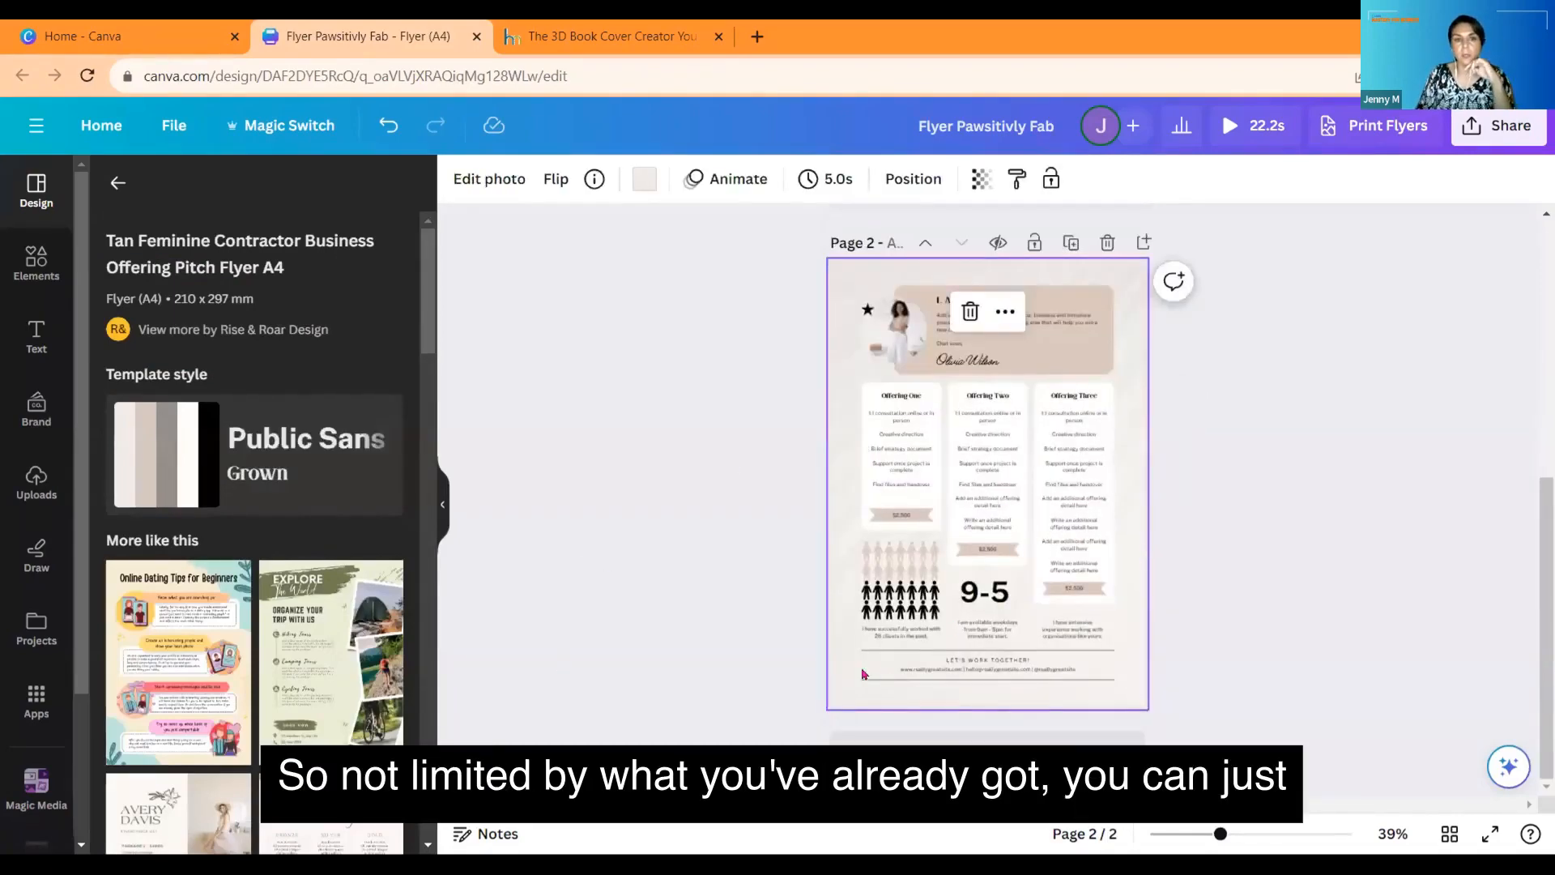
# Step: Compare the two flyer pages and delete page 2 with the offerings layout
pyautogui.scroll(5, 995, 415)
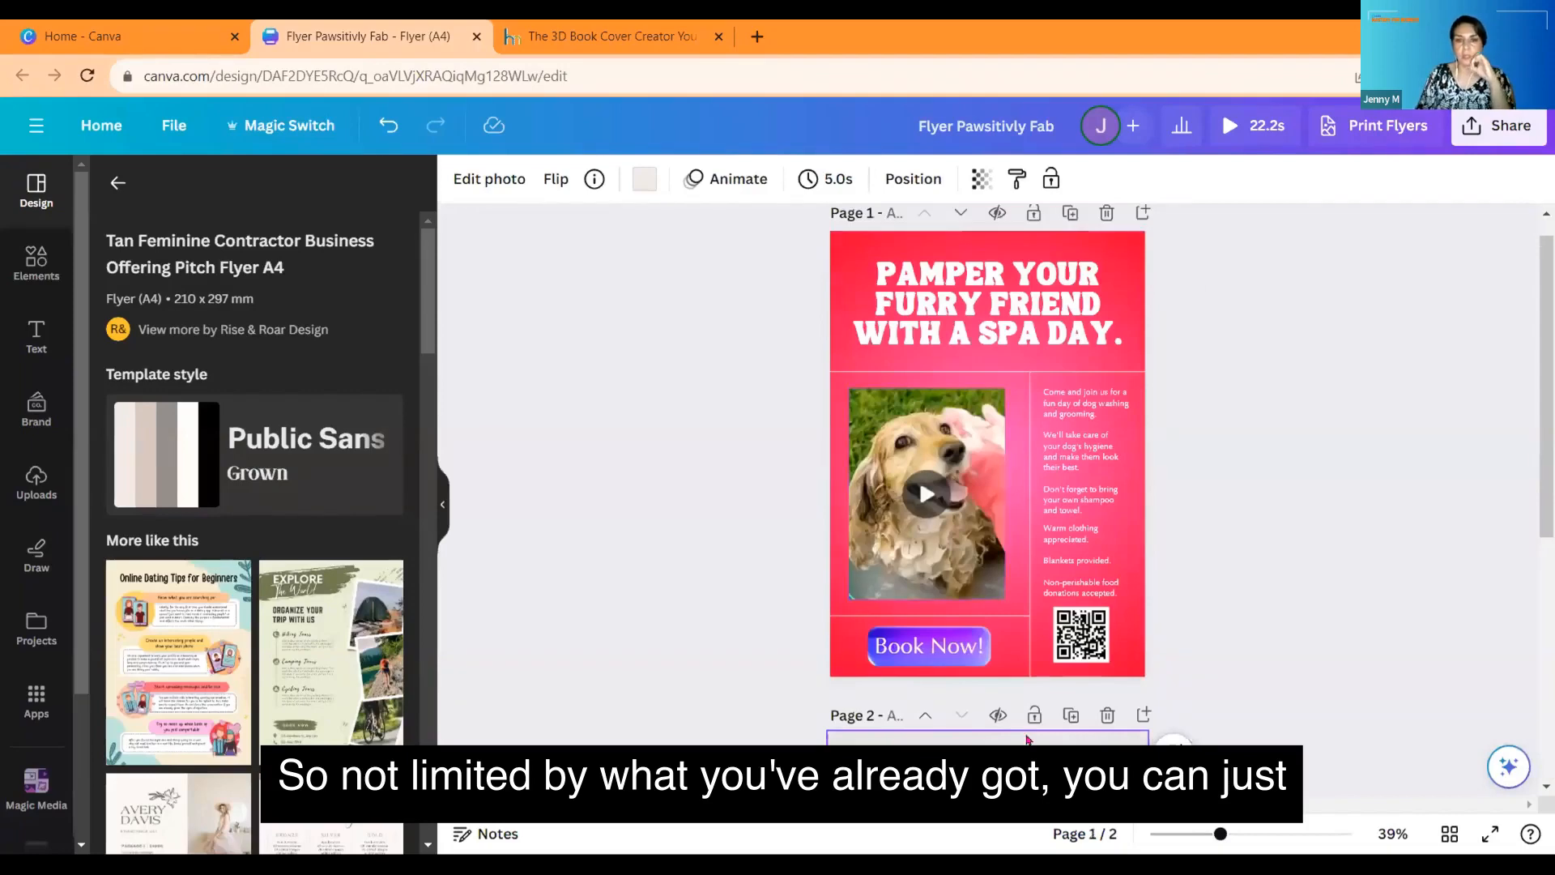
pyautogui.scroll(-3, 1070, 465)
pyautogui.scroll(-3, 1187, 320)
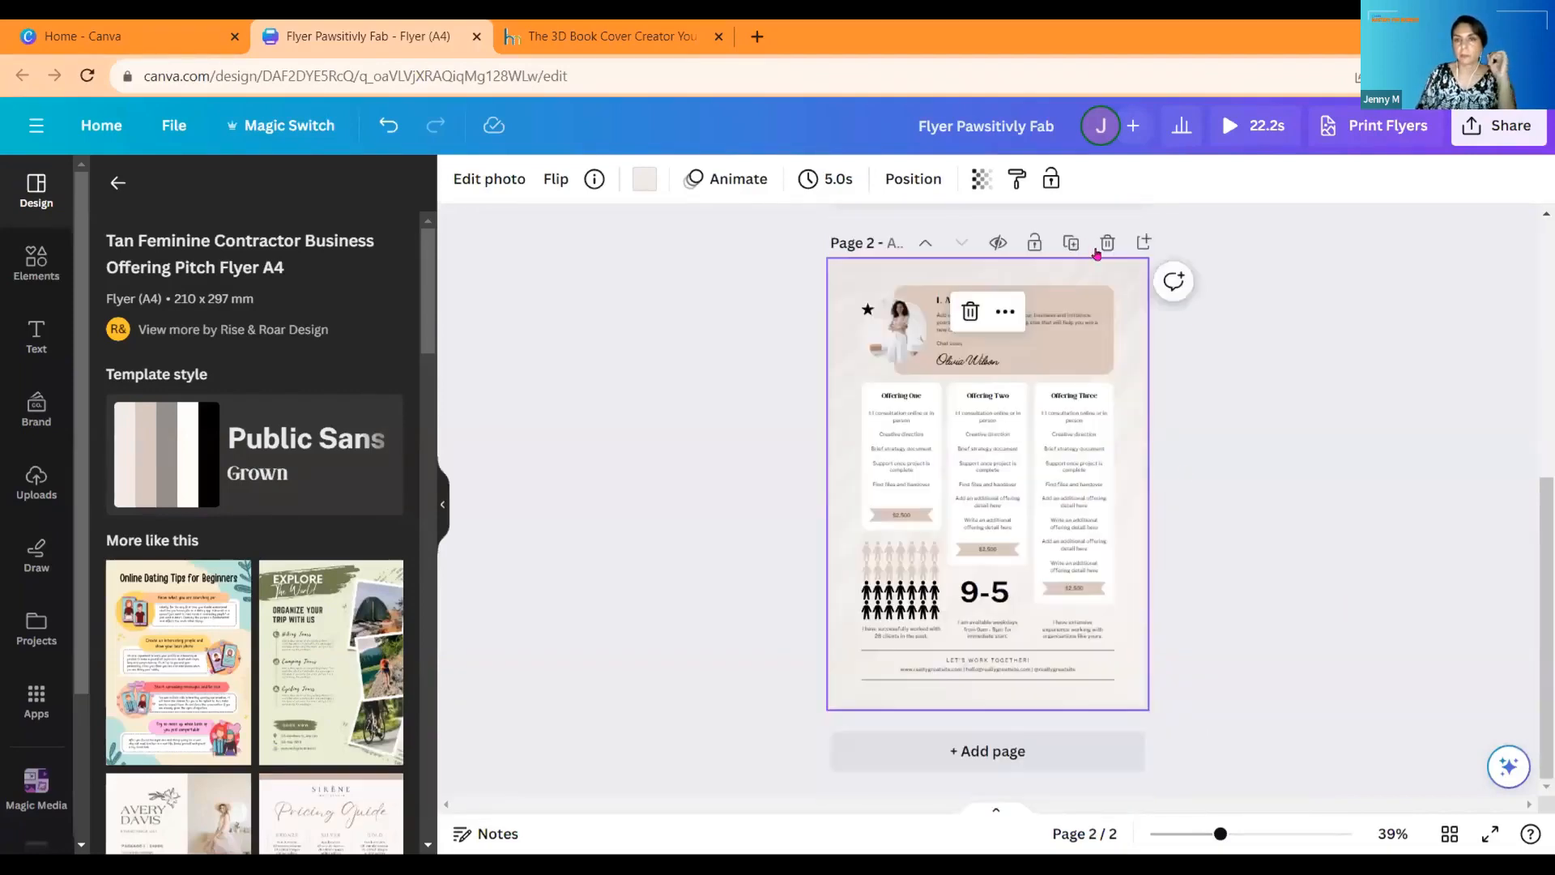
pyautogui.click(1106, 243)
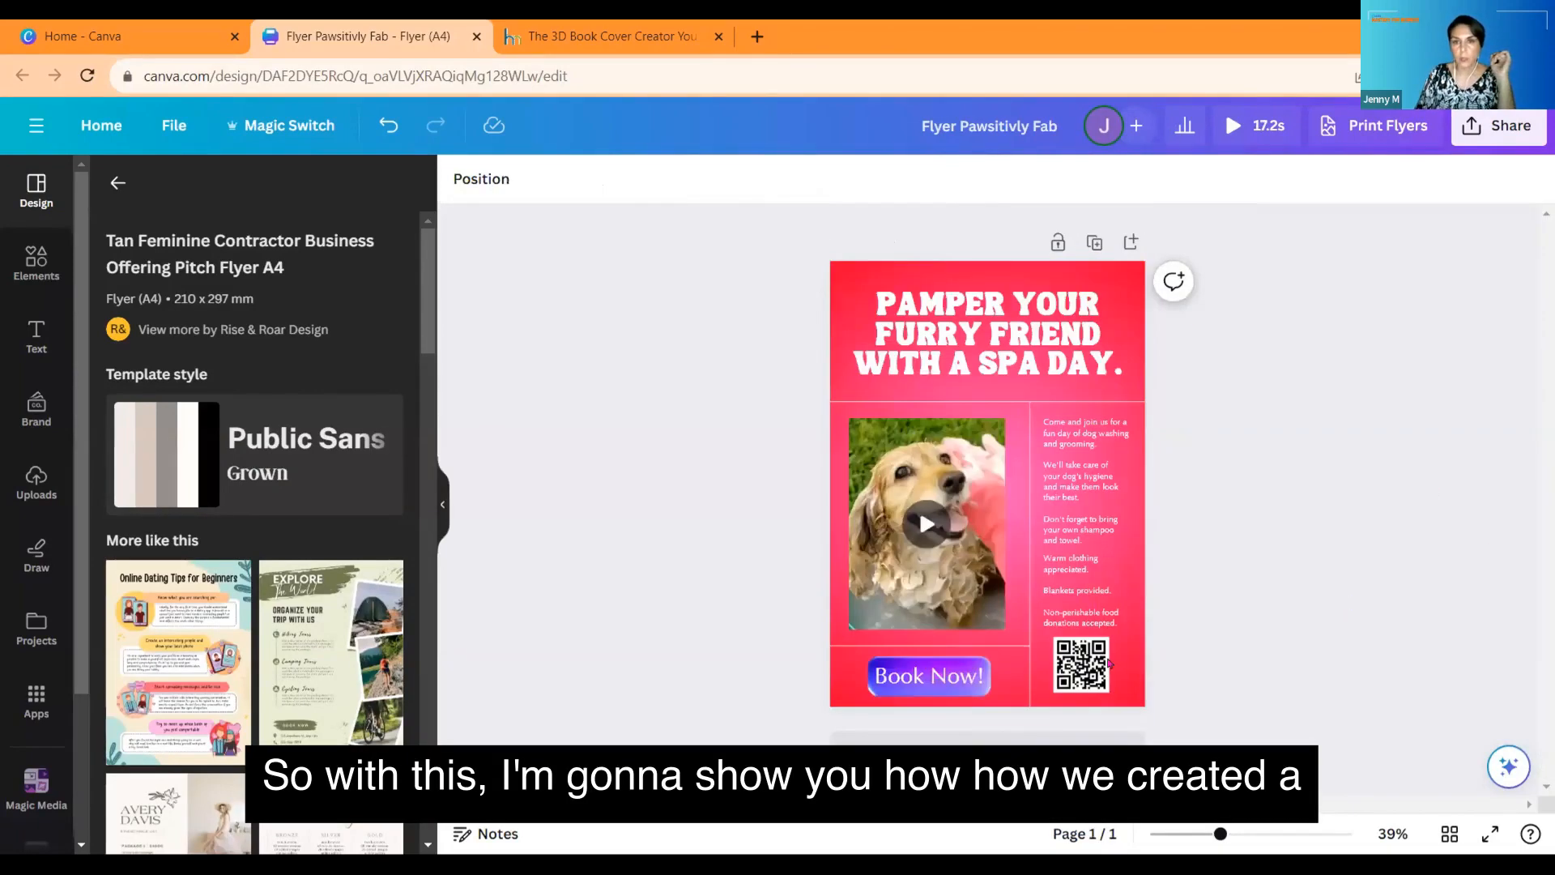
# Step: Delete the existing QR code from the lower corner of the spa day flyer
pyautogui.click(1026, 677)
pyautogui.click(1070, 677)
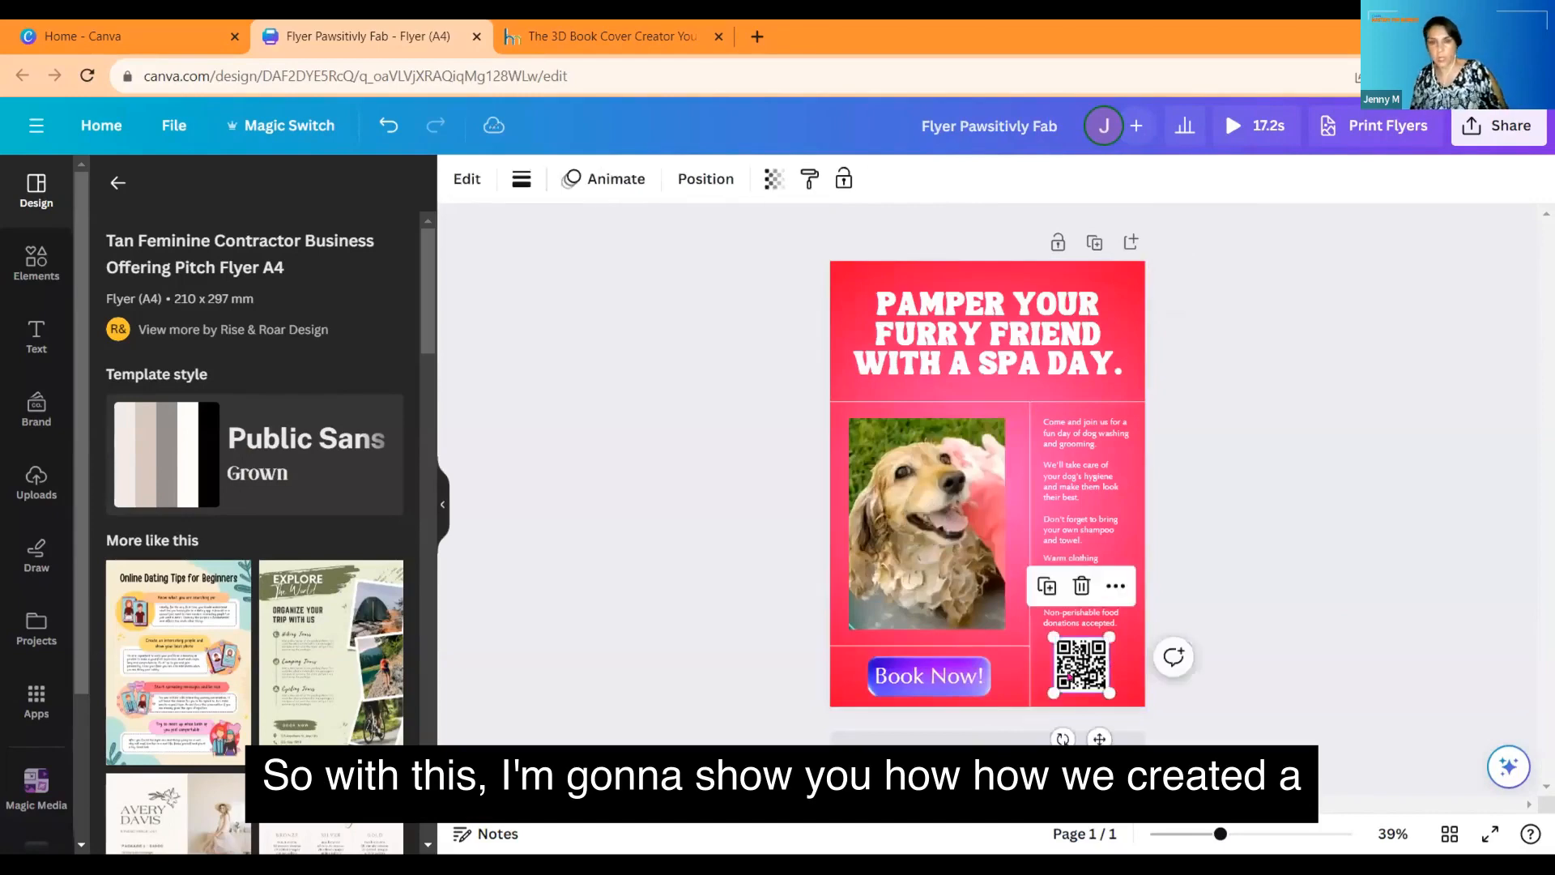
pyautogui.press('Delete')
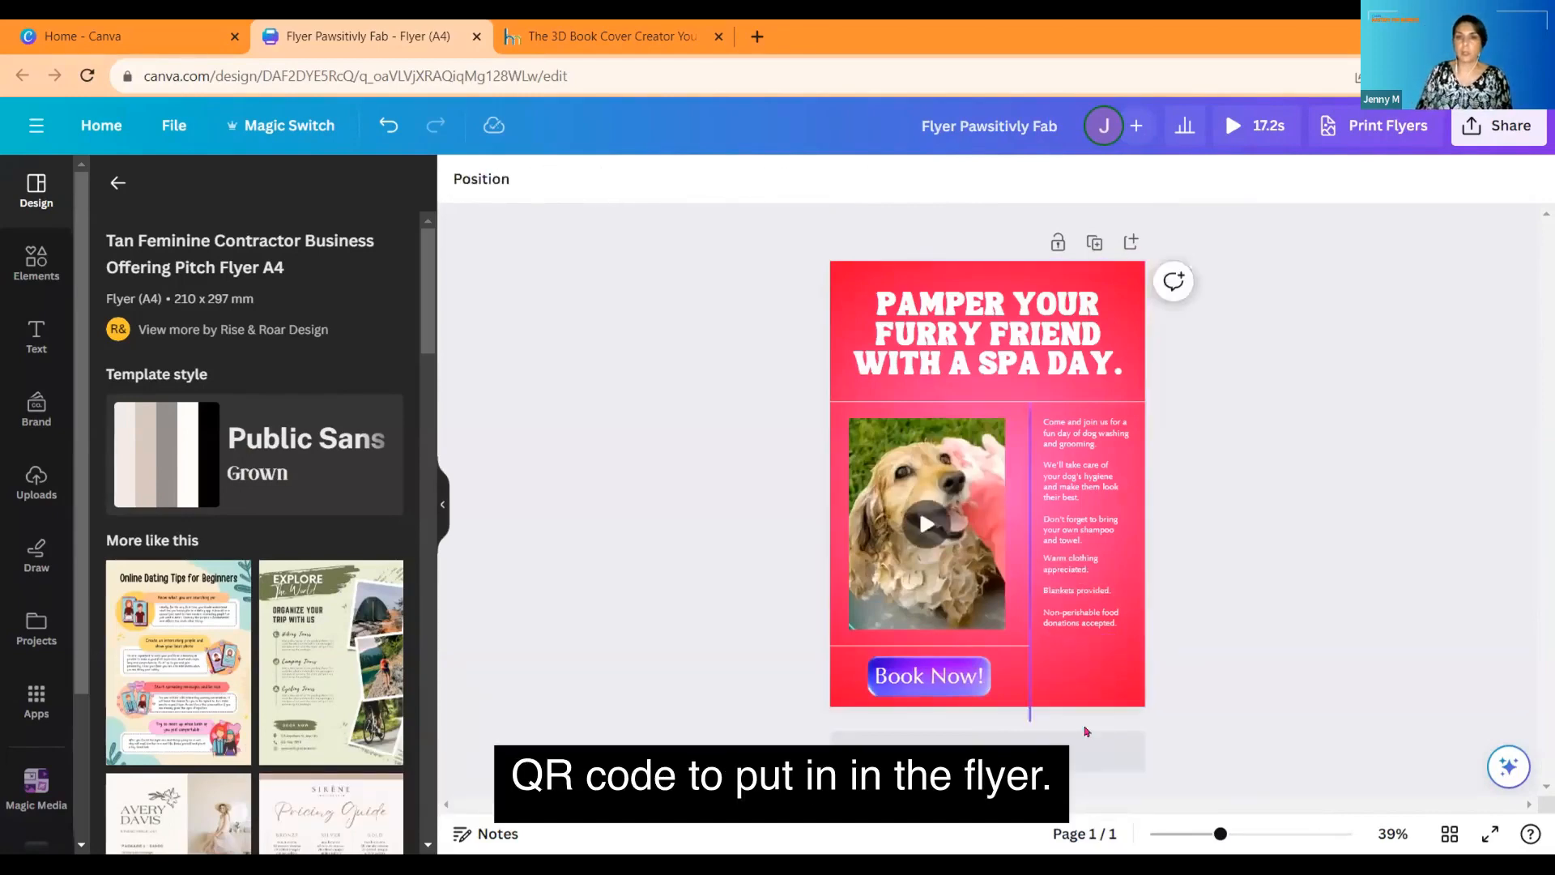
# Step: Find the "QR Code" app by searching the Canva apps for "QR code" and open it
pyautogui.click(118, 183)
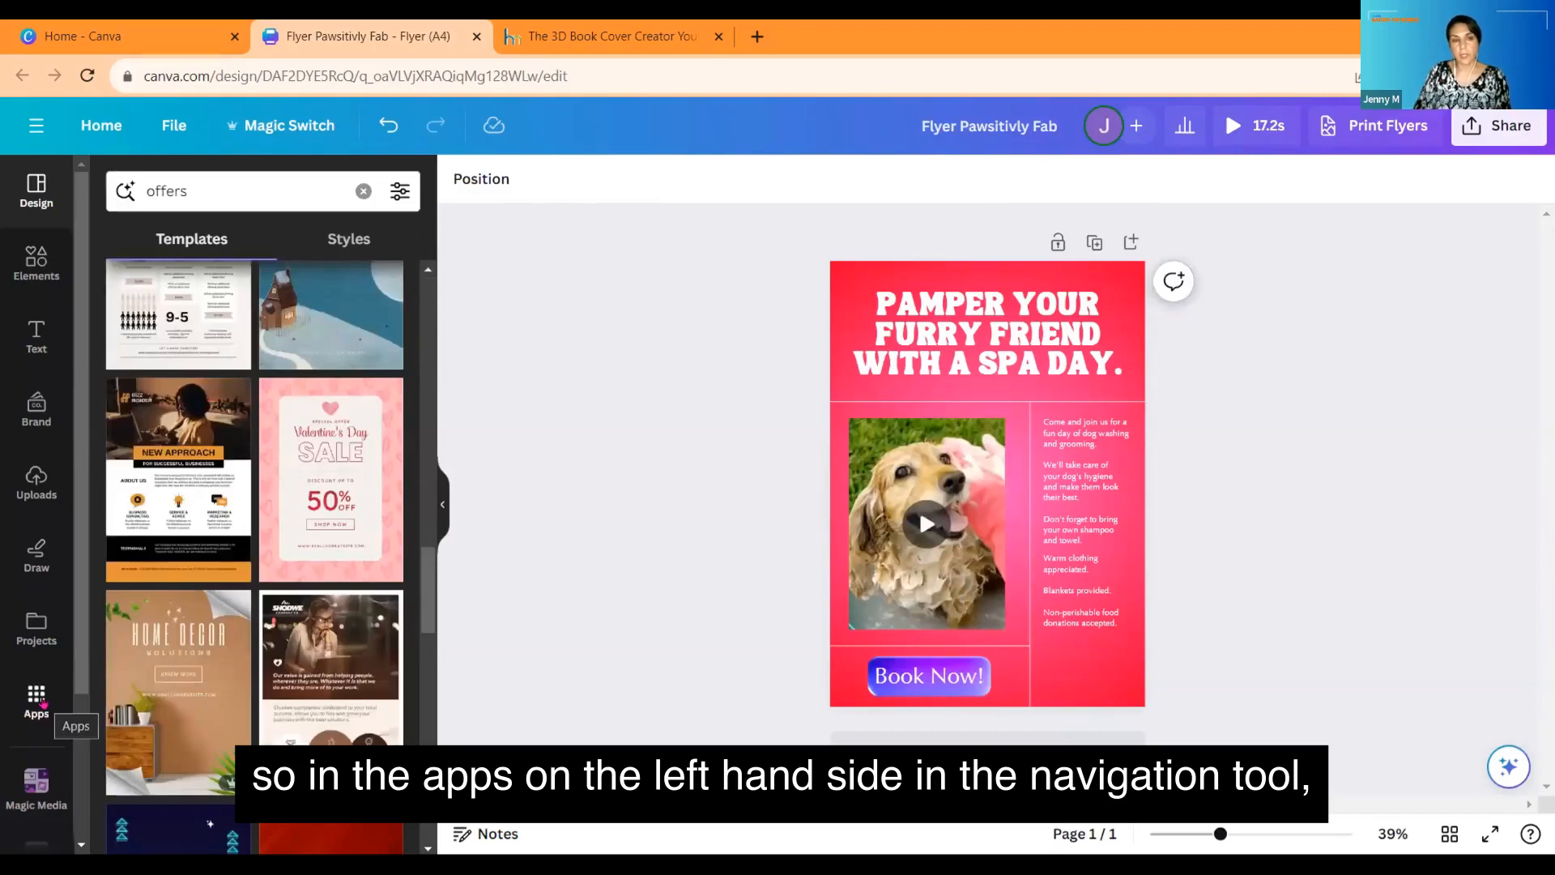
pyautogui.click(36, 702)
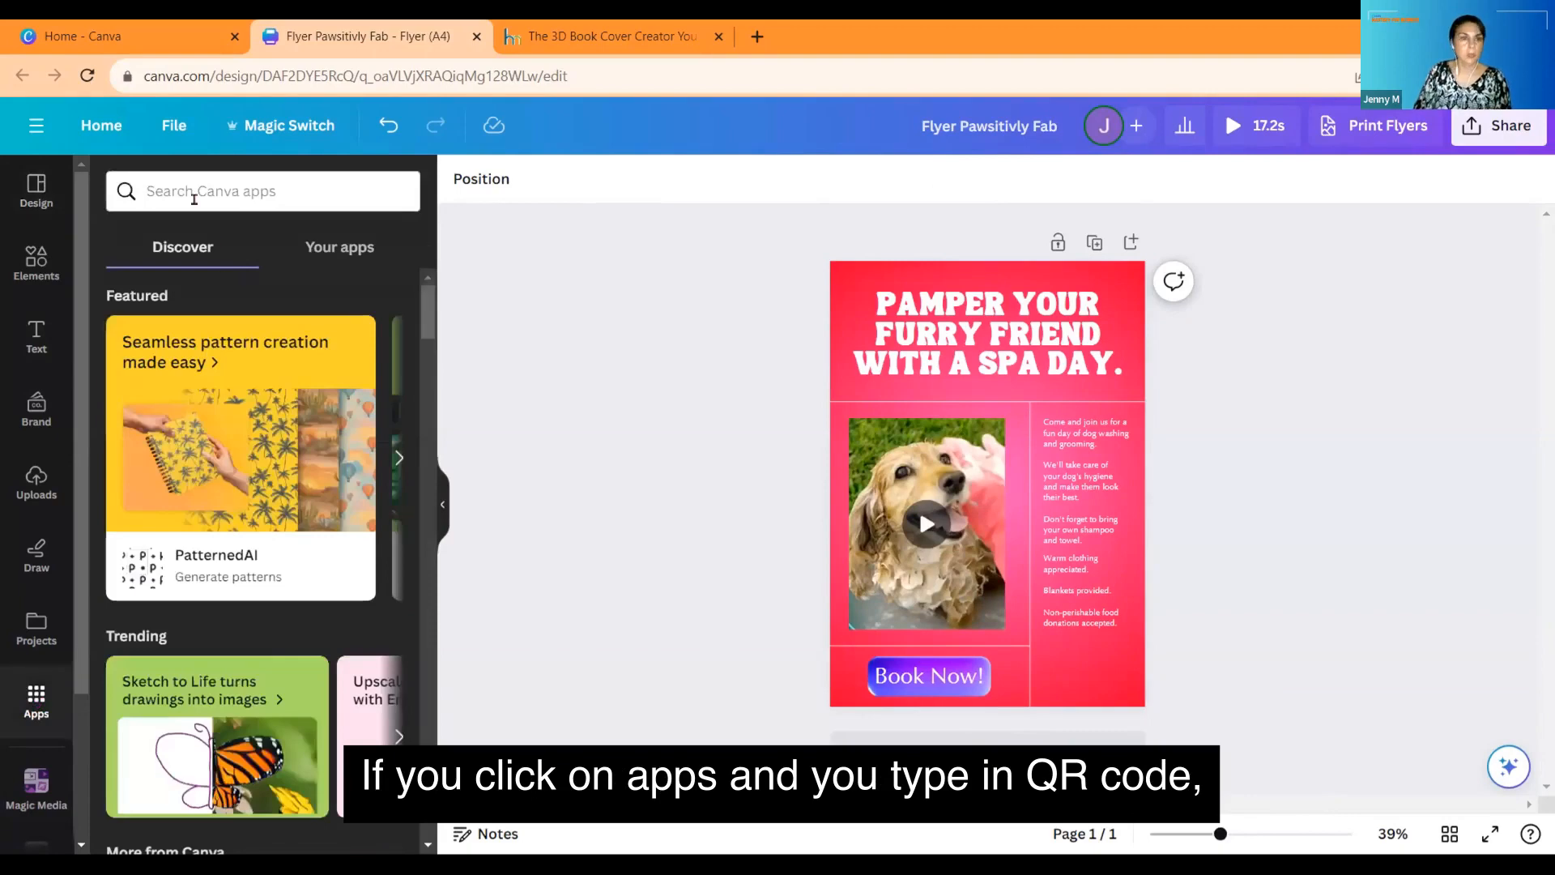
pyautogui.click(200, 188)
pyautogui.write('Qr')
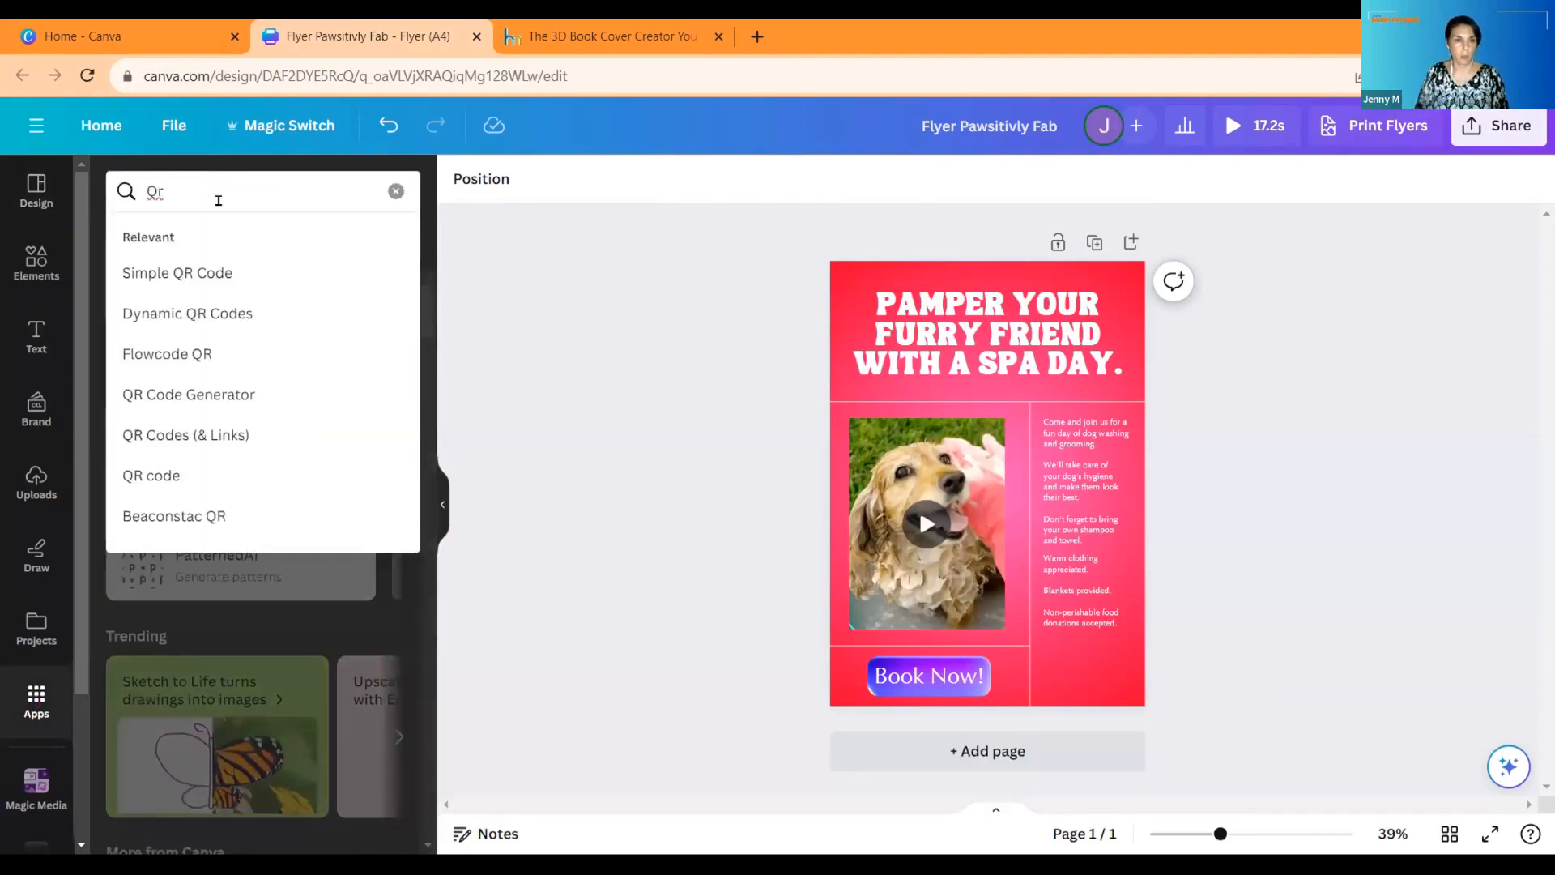
pyautogui.click(149, 475)
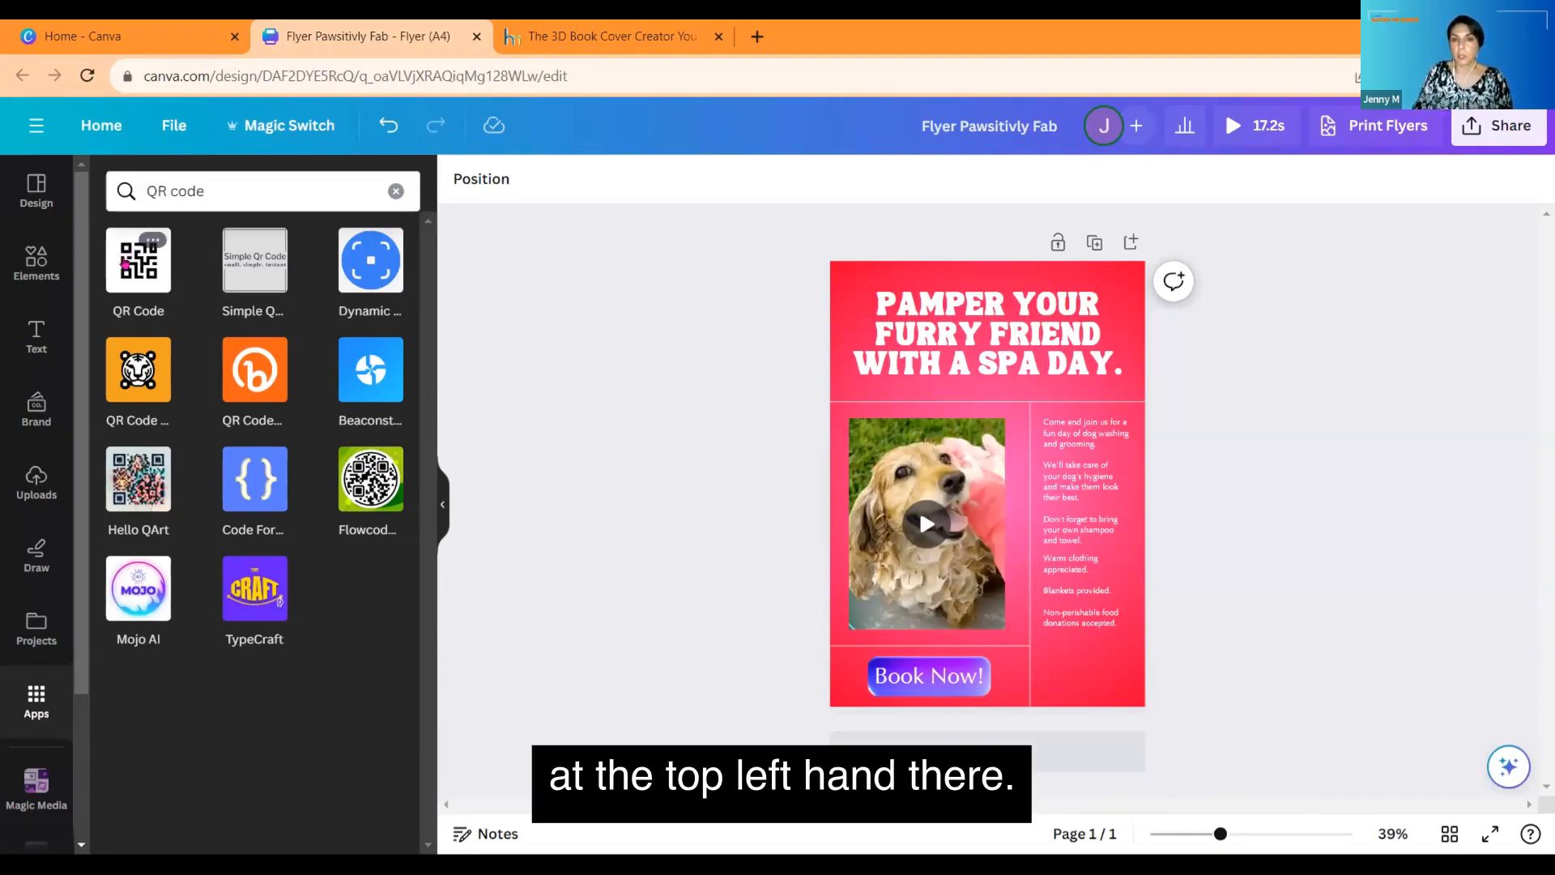
pyautogui.click(124, 264)
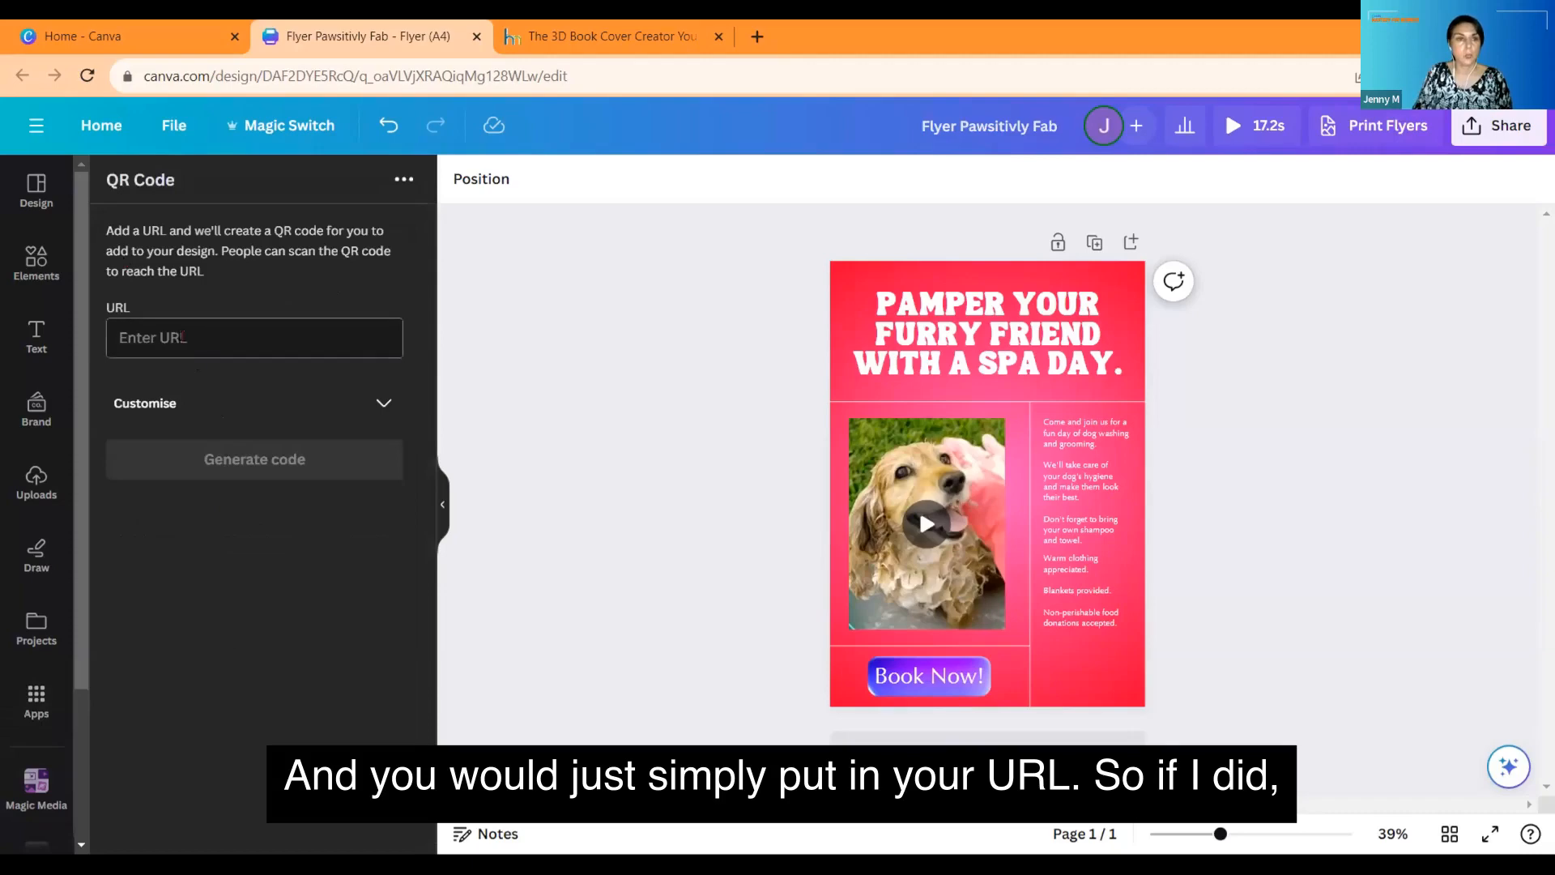
# Step: Enter smashgo.co as the URL and generate its QR code on the flyer
pyautogui.write('smas')
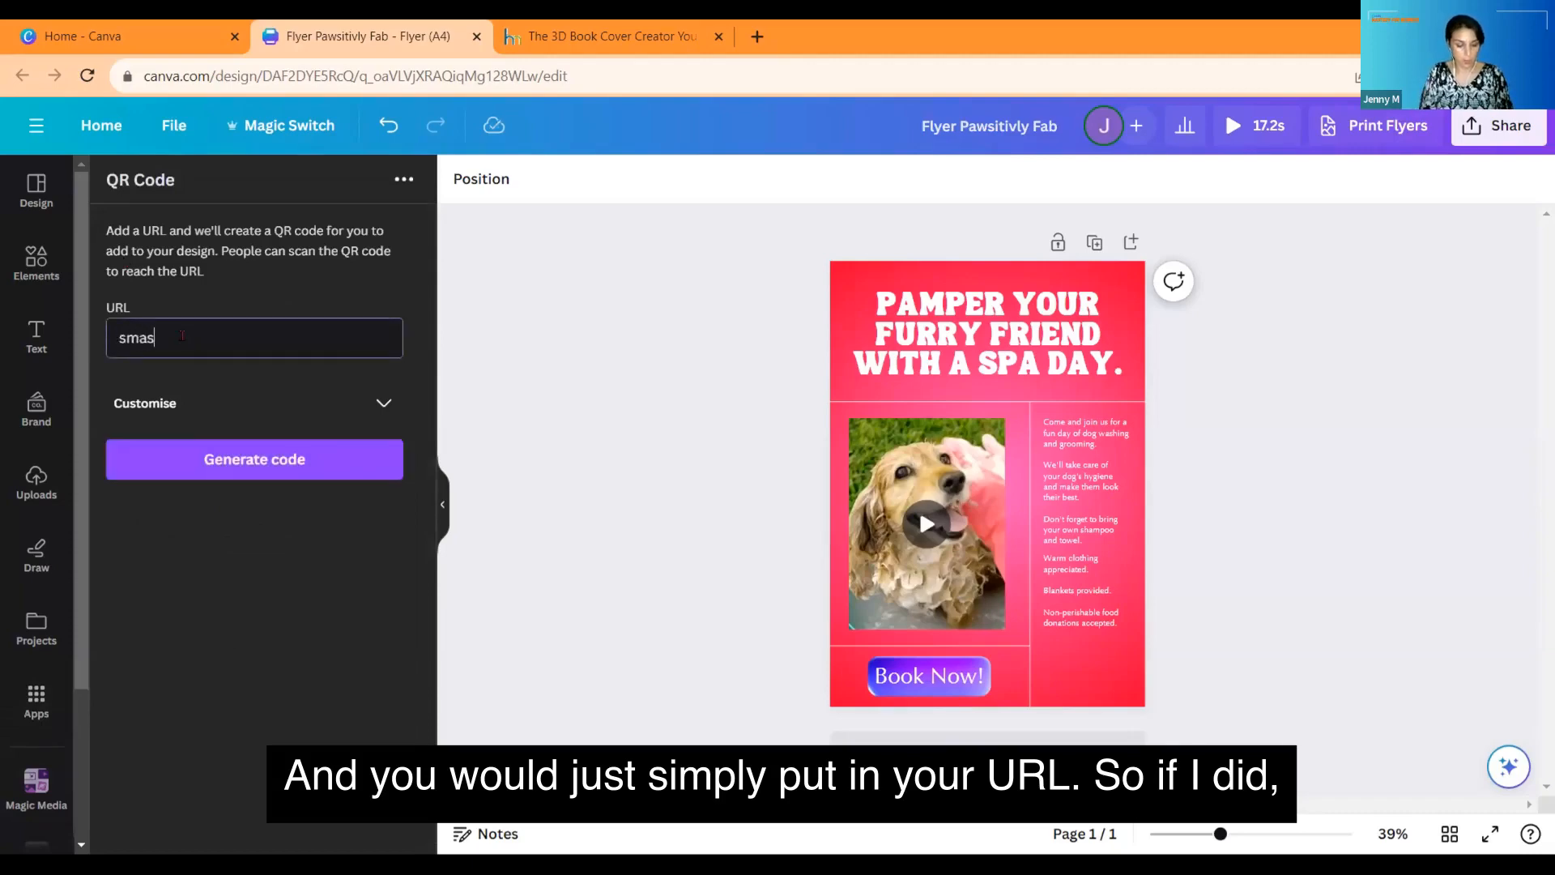
pyautogui.write('ggo')
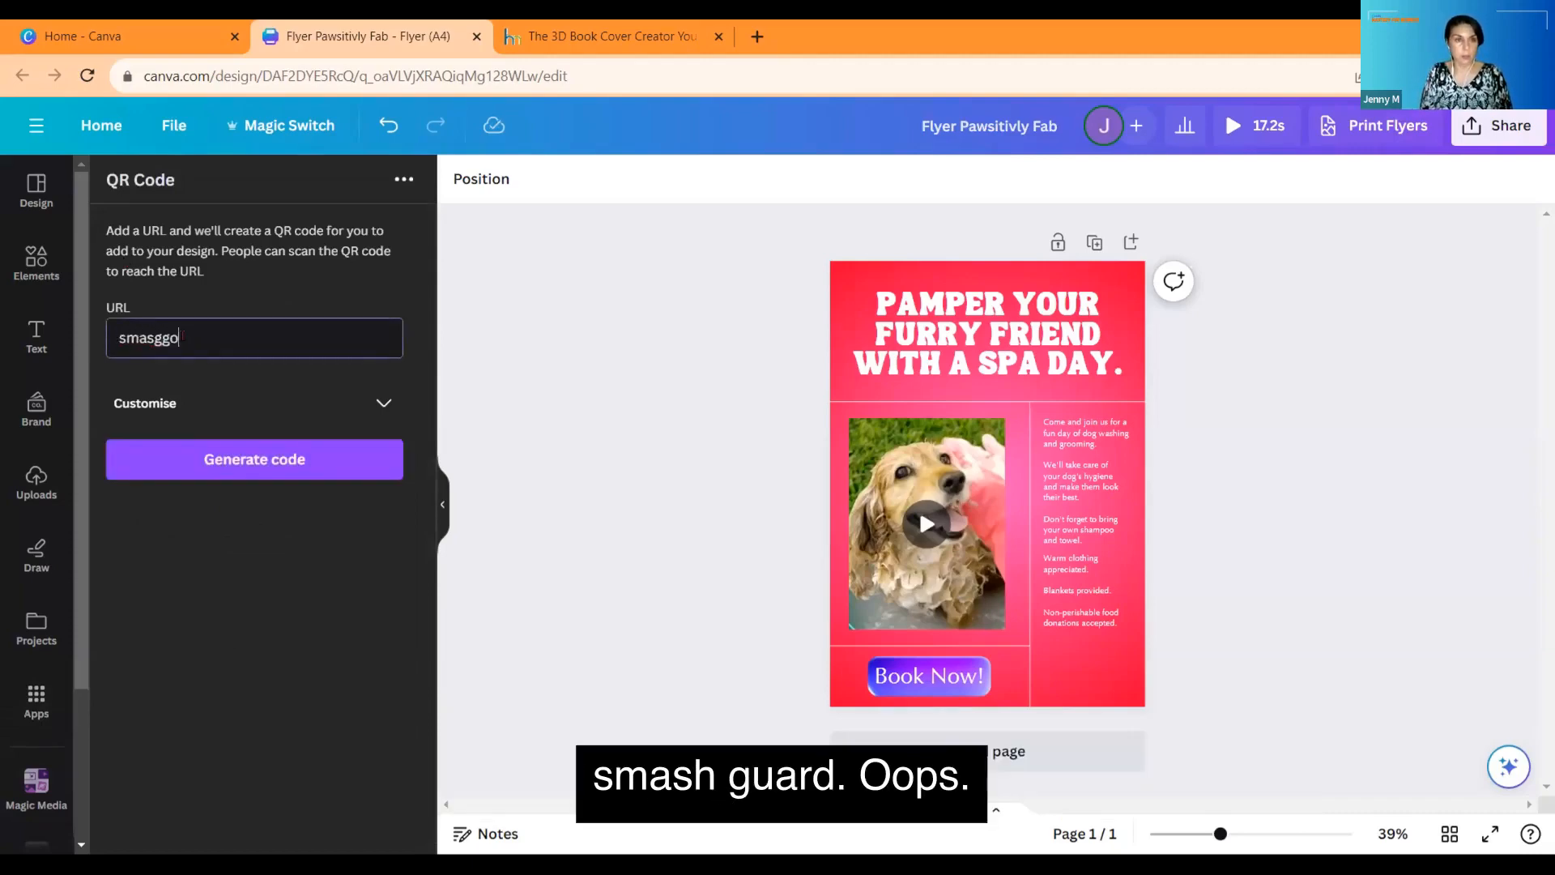
pyautogui.press('BackSpace')
pyautogui.press('BackSpace')
pyautogui.press('BackSpace')
pyautogui.write('h')
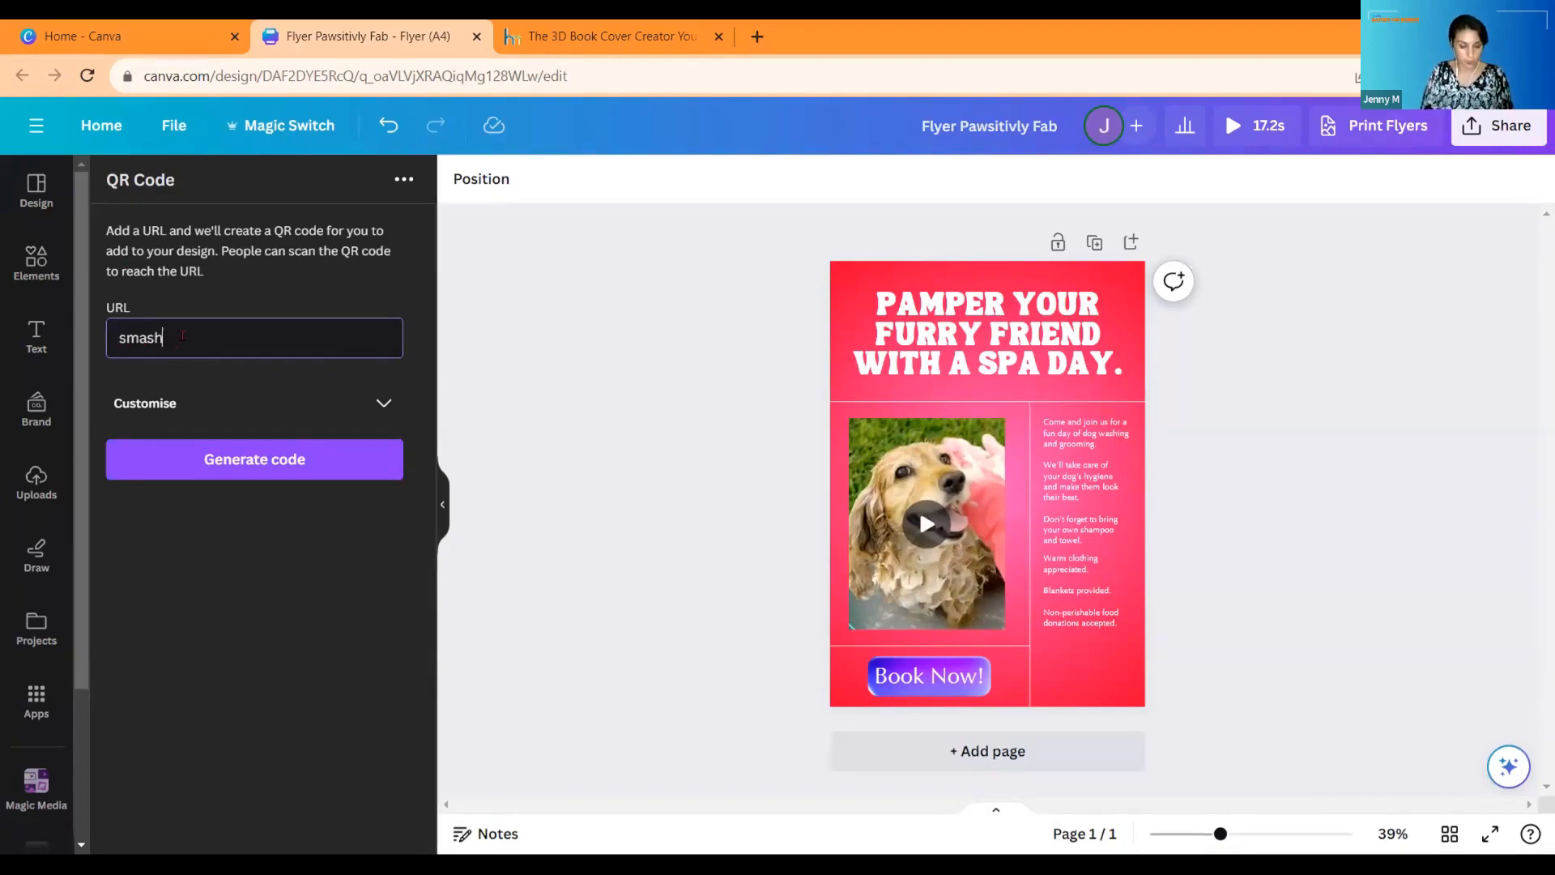
pyautogui.write('go.co')
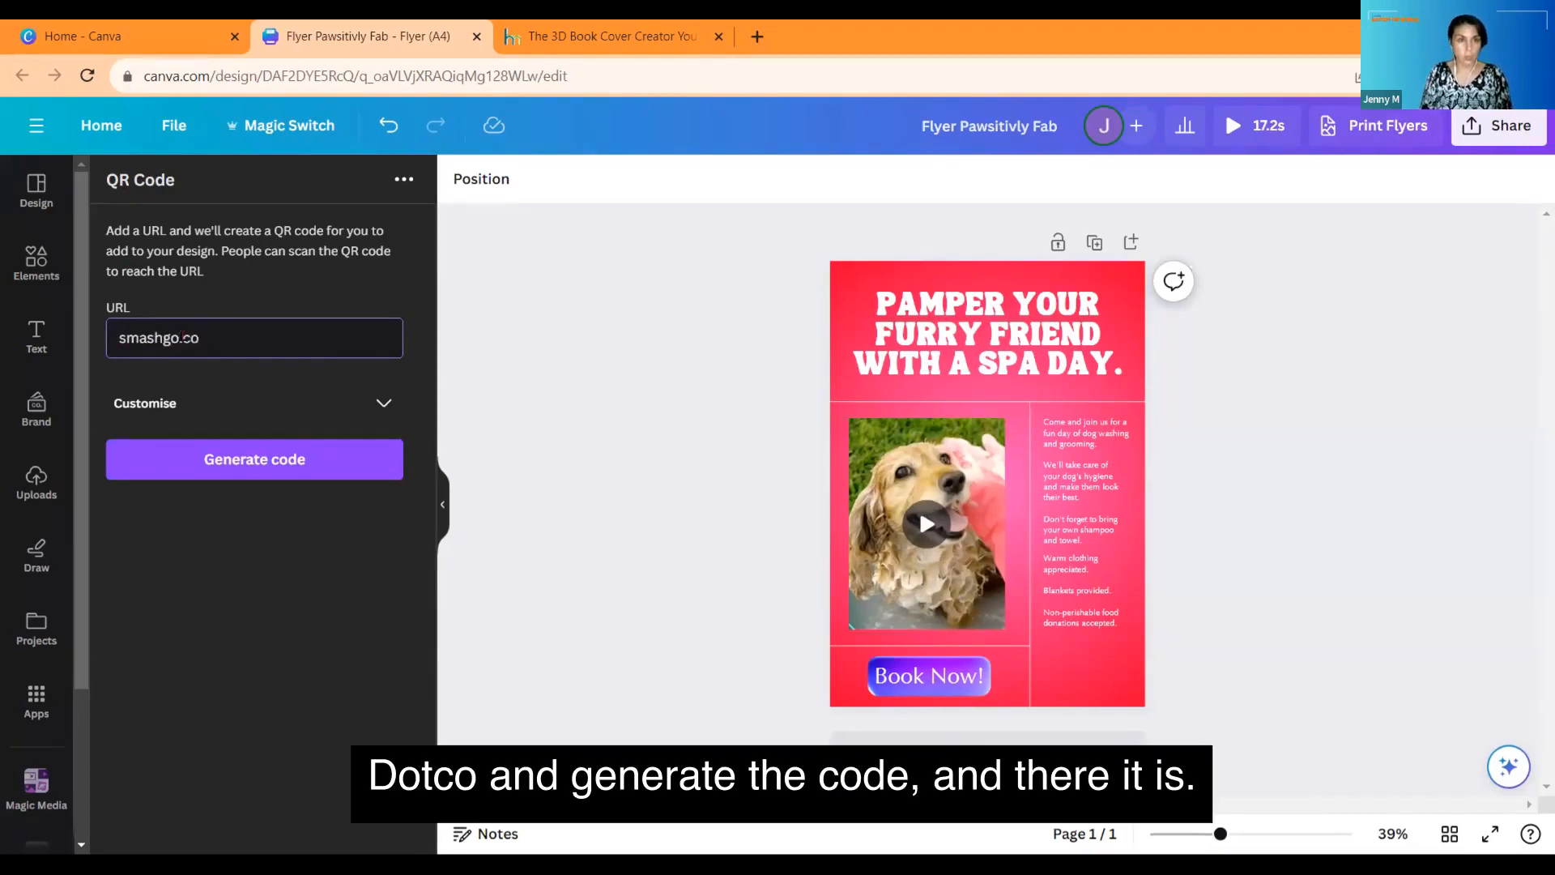
pyautogui.click(285, 456)
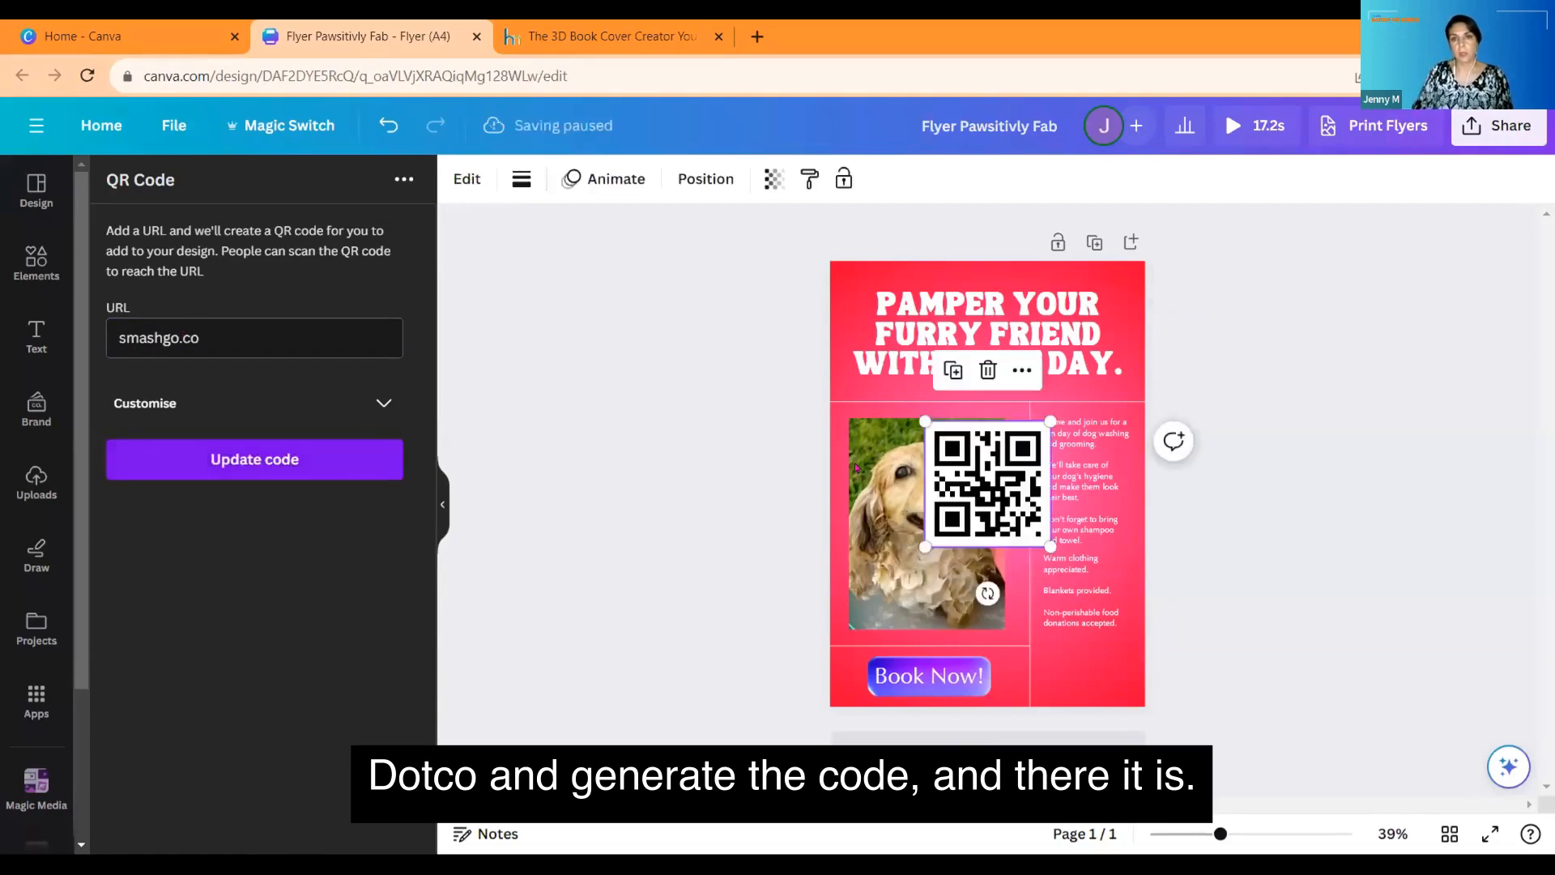
# Step: Shrink the new QR code and position it below the text column, in the flyer's bottom corner beside "Book Now!"
pyautogui.moveTo(1006, 484); pyautogui.dragTo(1090, 632)
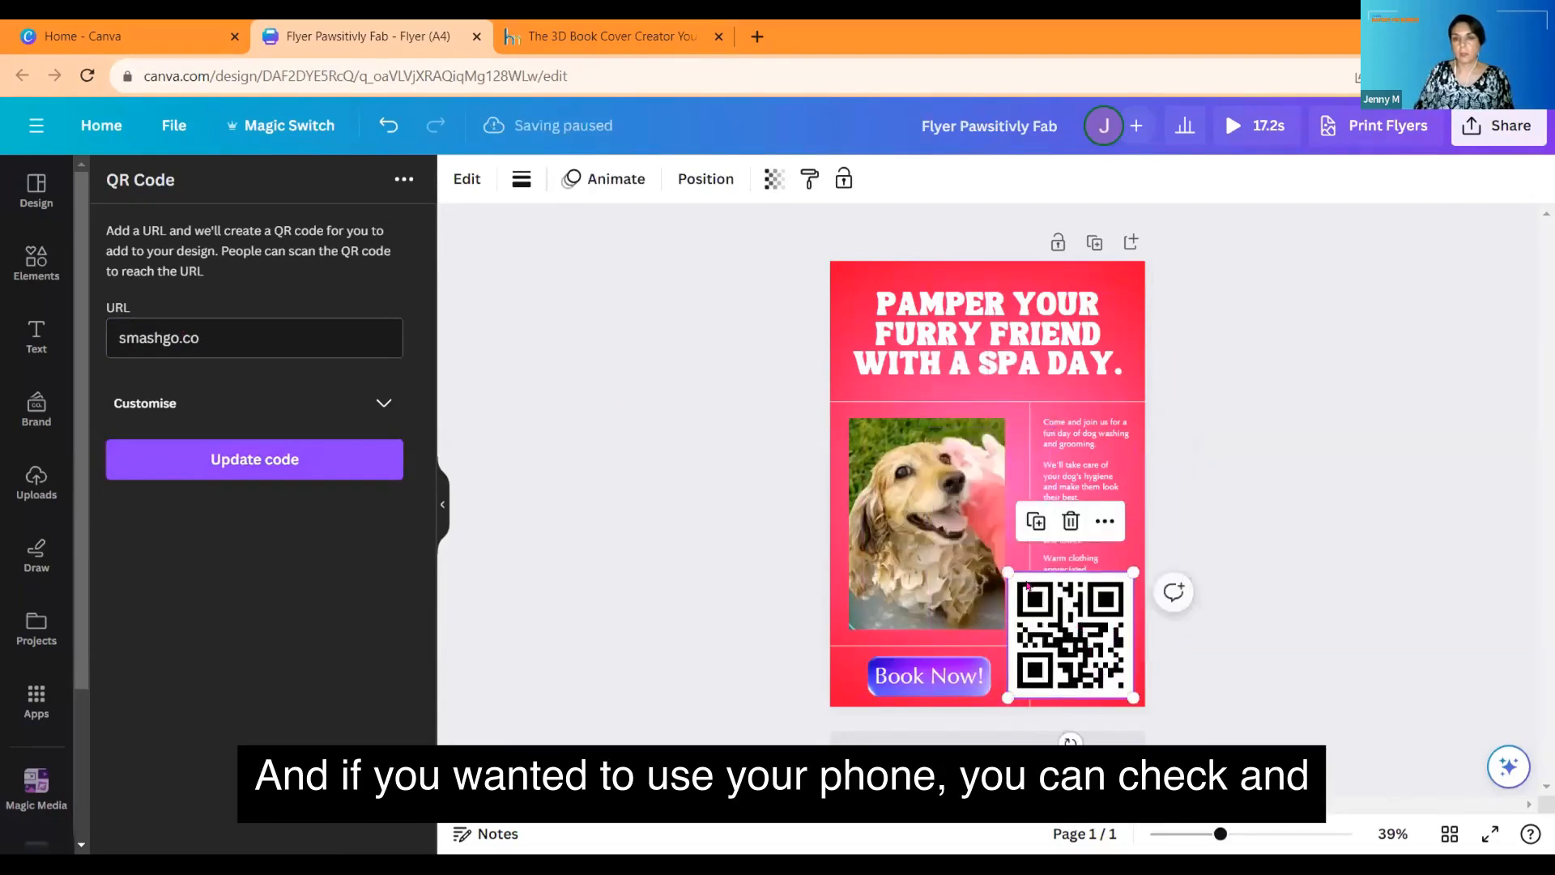
pyautogui.moveTo(1008, 572); pyautogui.dragTo(1056, 621)
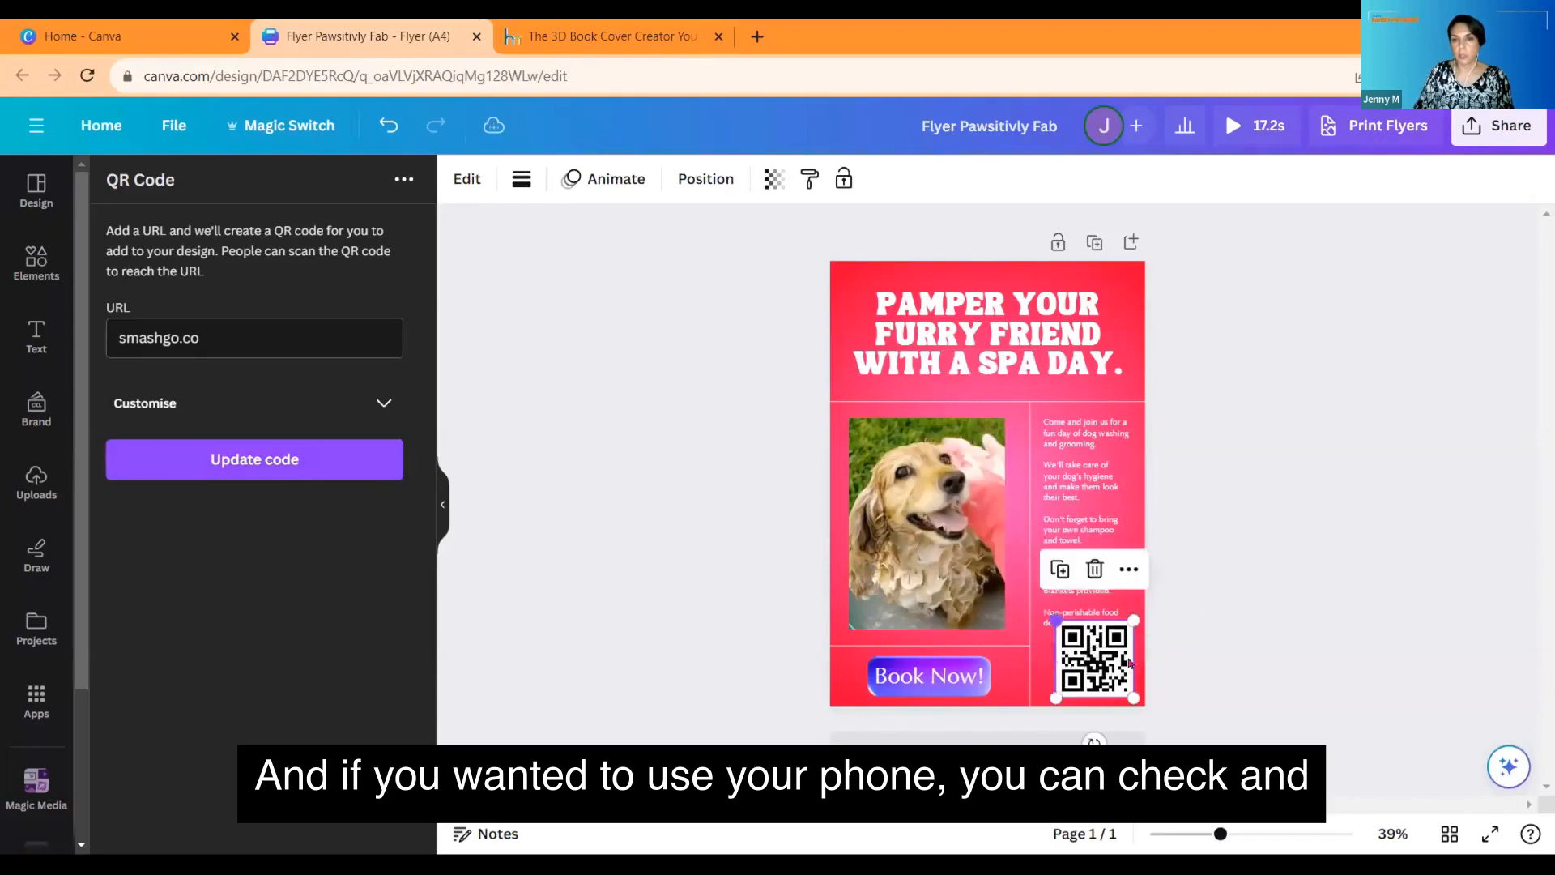
pyautogui.moveTo(1222, 834); pyautogui.dragTo(1238, 834)
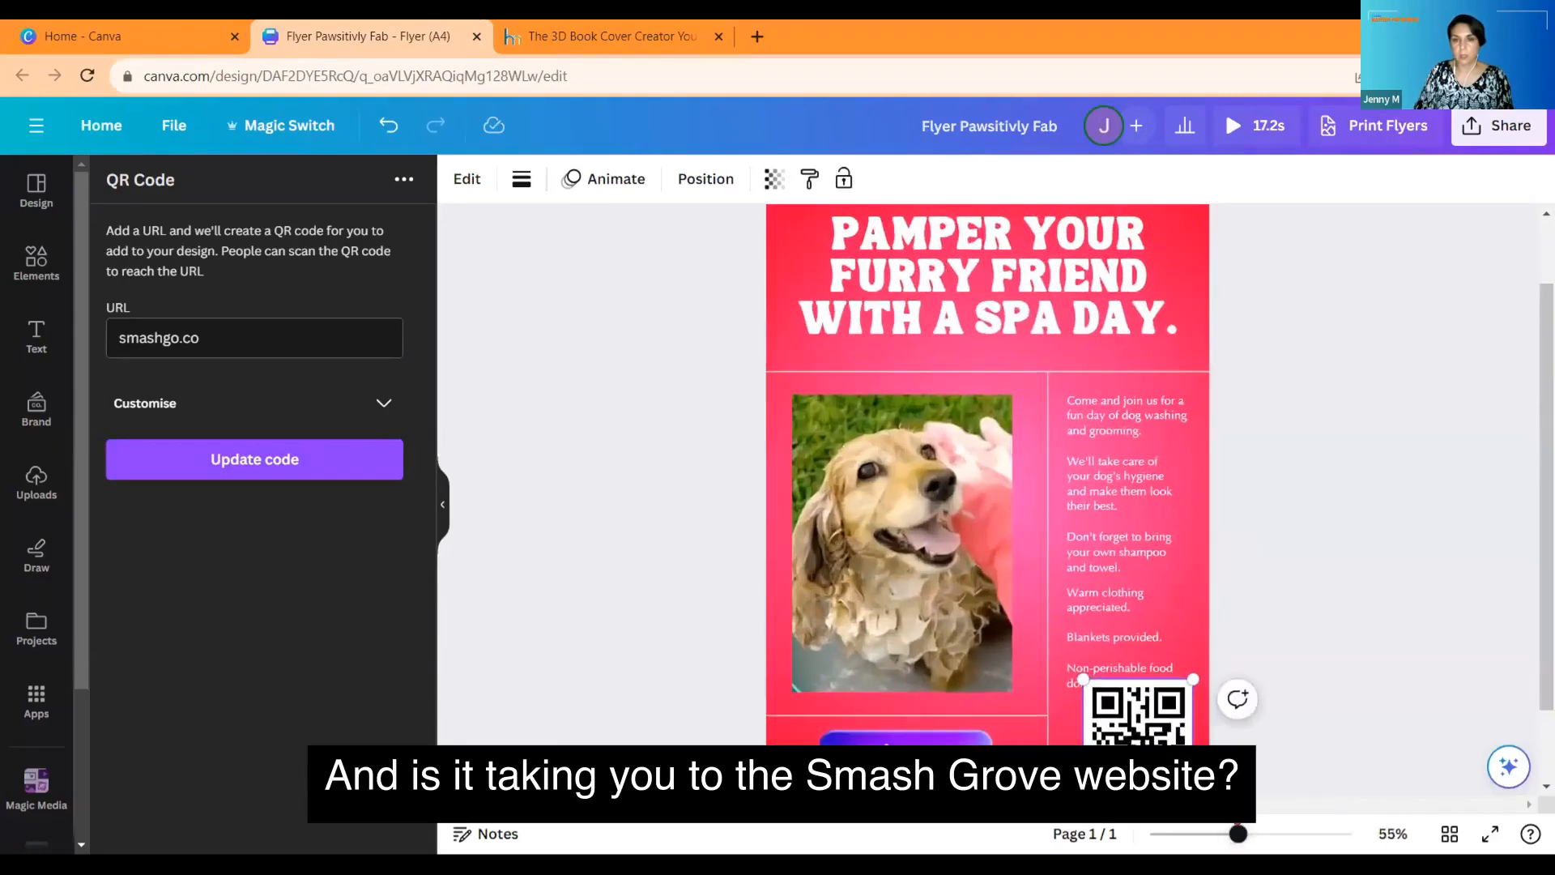
pyautogui.moveTo(1118, 715); pyautogui.dragTo(1100, 728)
pyautogui.scroll(-1, 1251, 653)
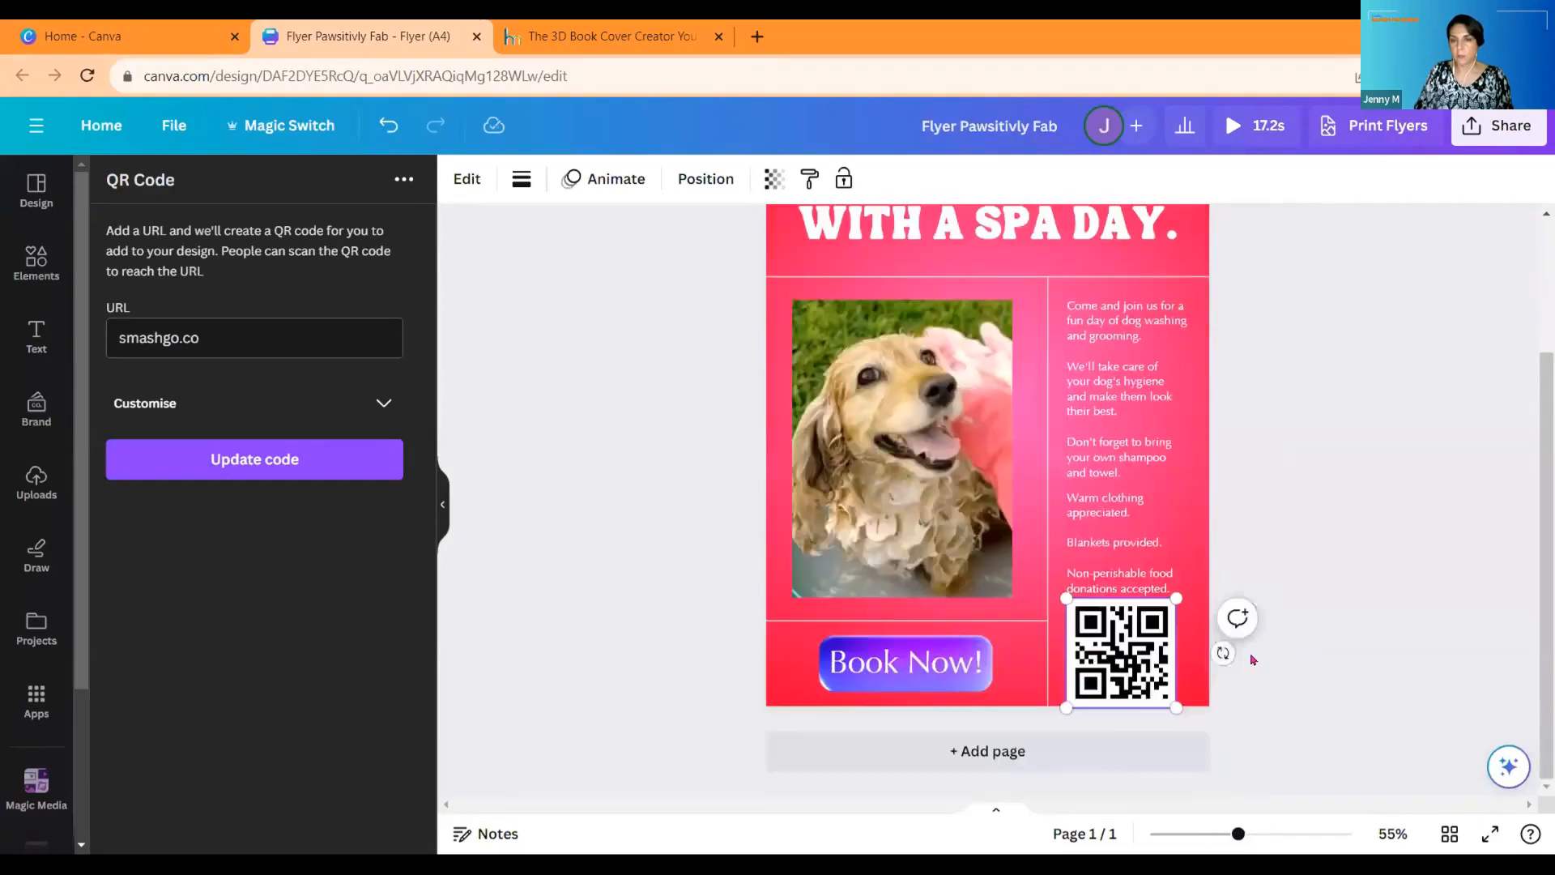
pyautogui.moveTo(1088, 617); pyautogui.dragTo(1105, 640)
pyautogui.press('Escape')
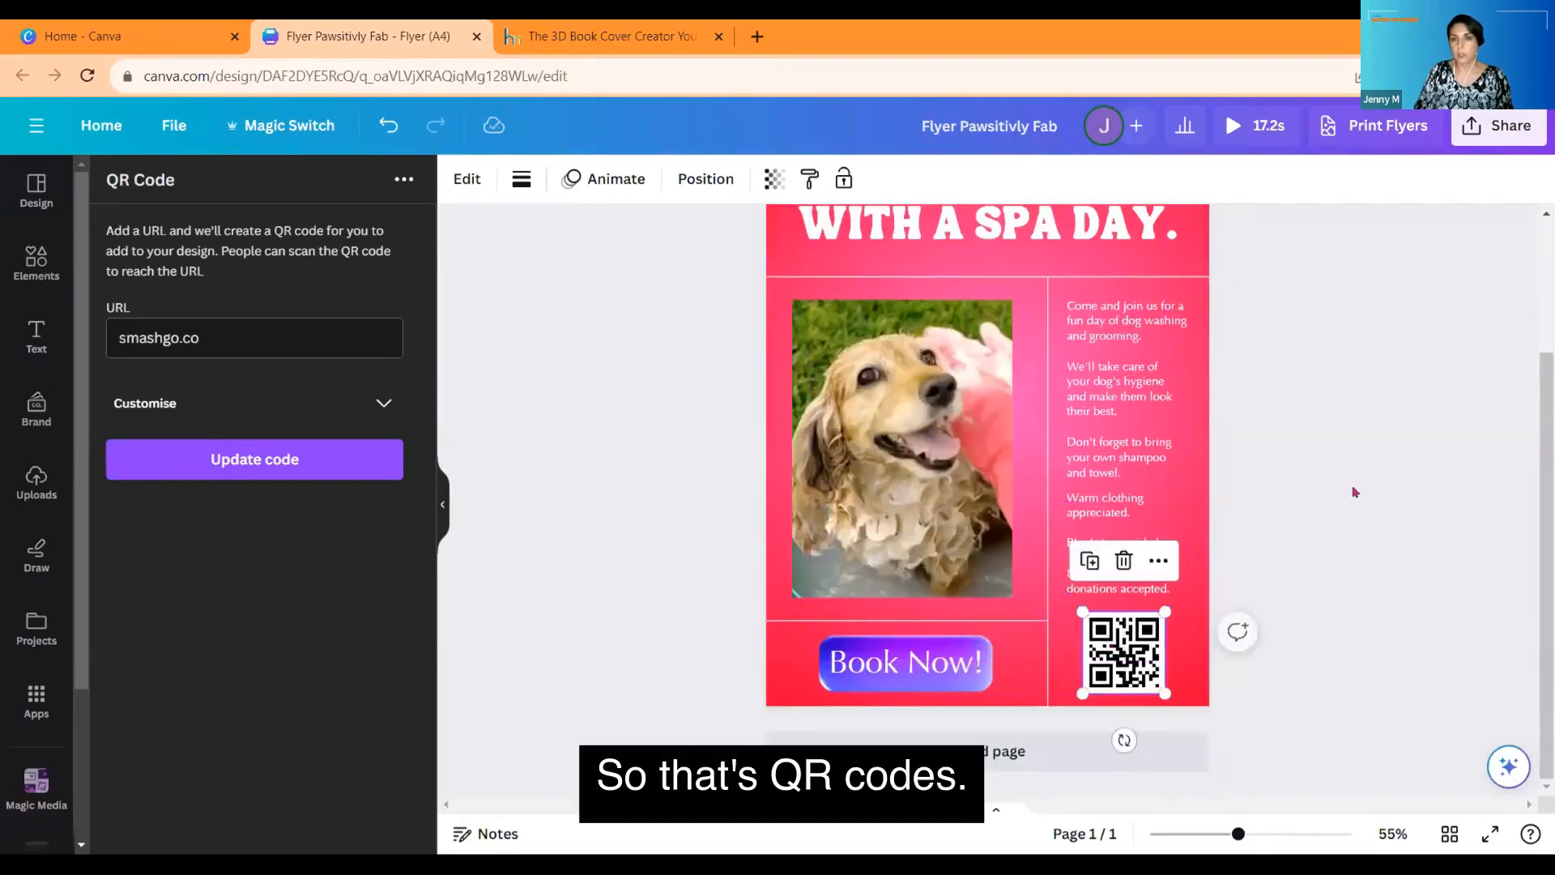
pyautogui.click(1356, 445)
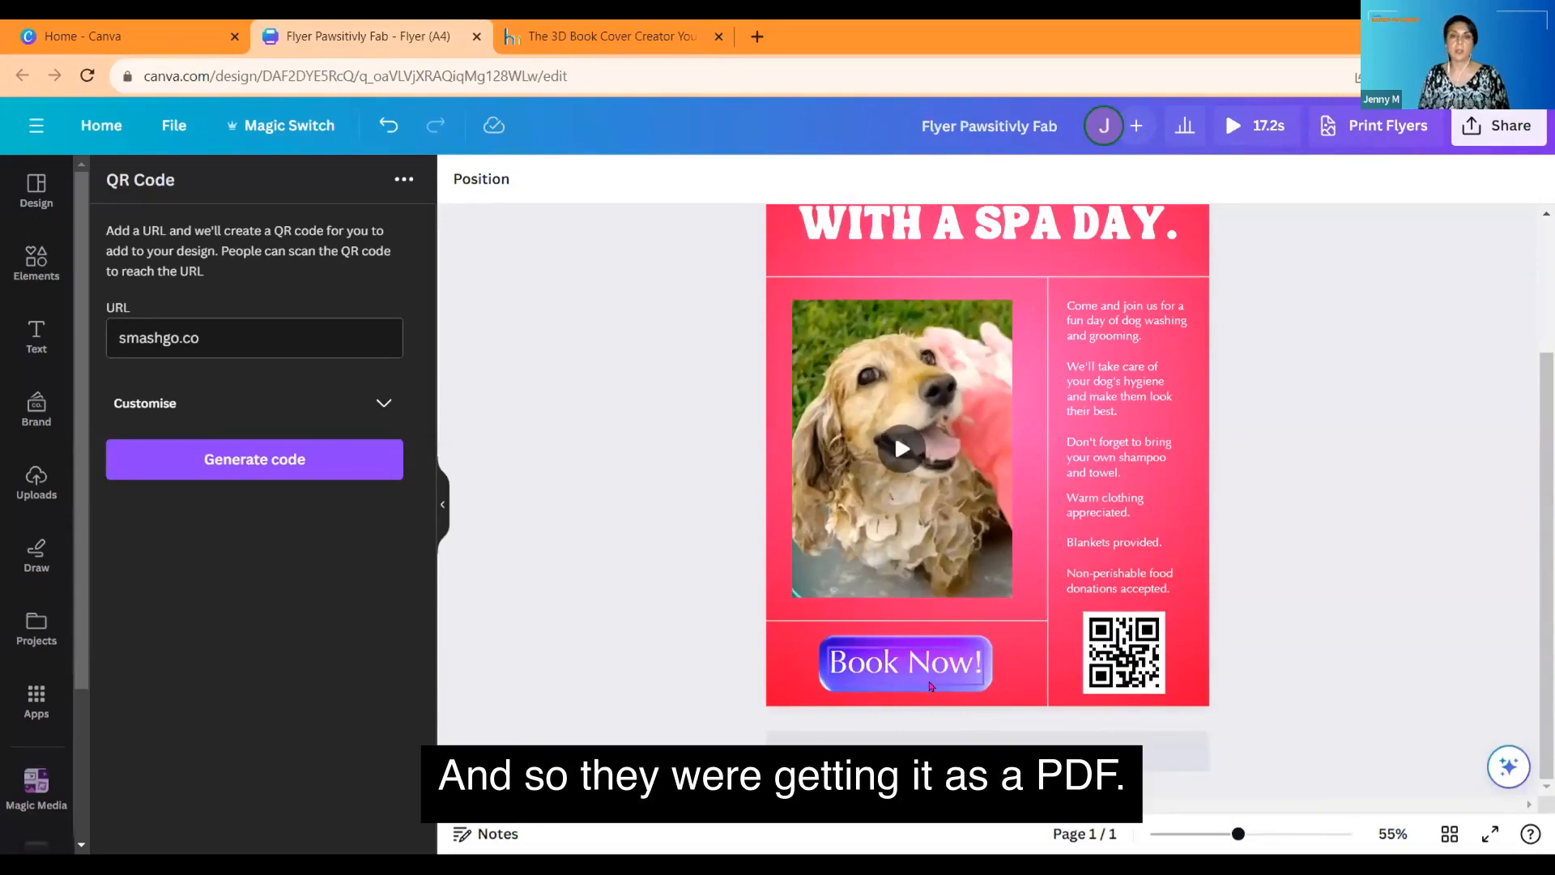
# Step: Delete the dog video from the flyer and search the elements for "dog wash" photos
pyautogui.click(950, 405)
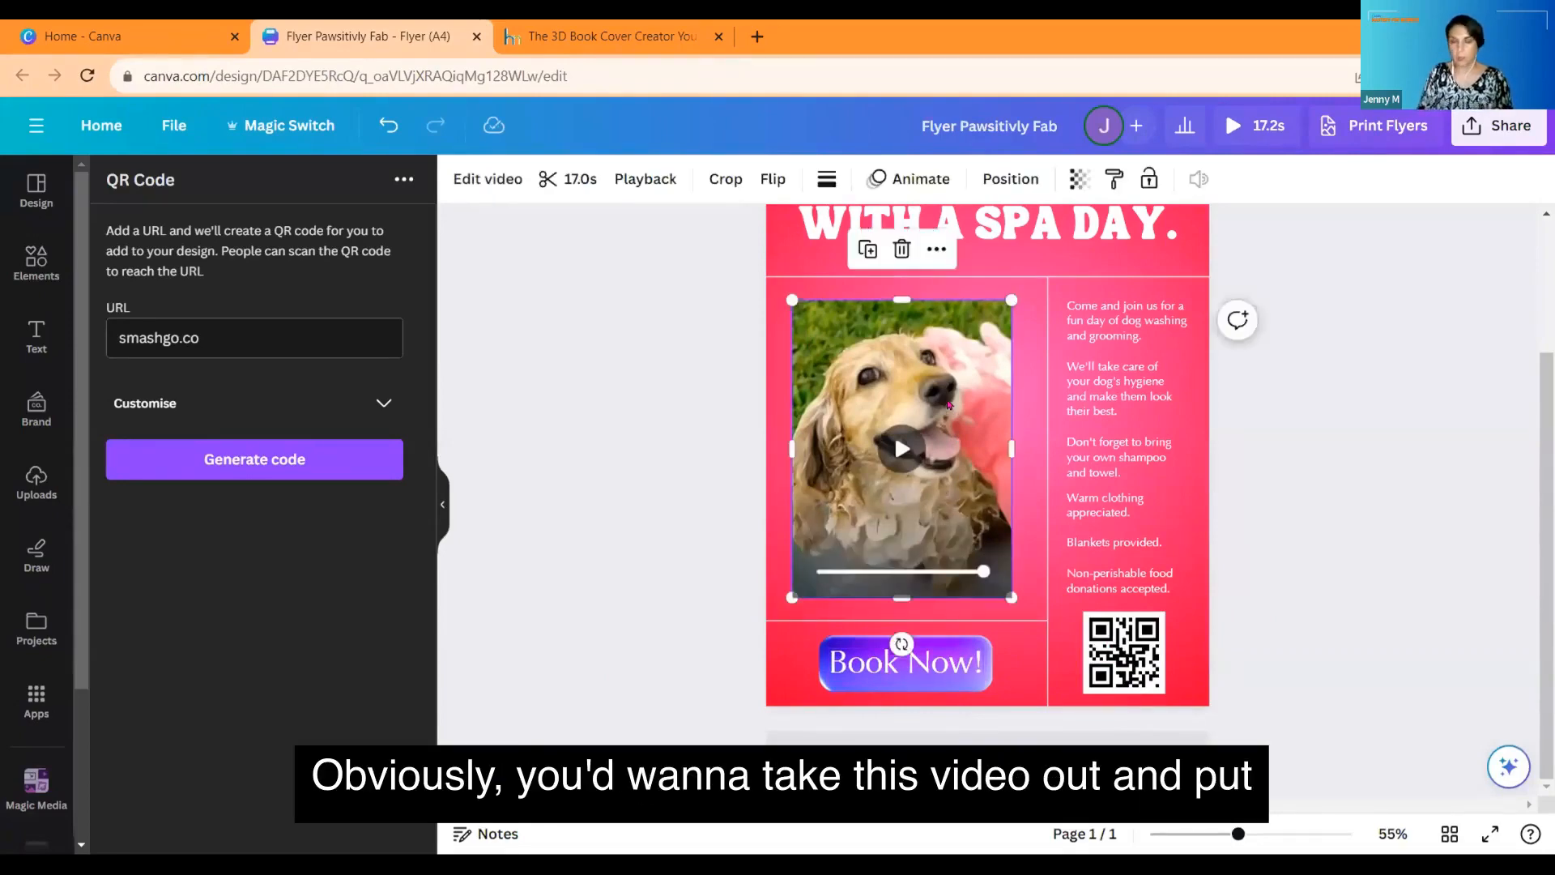
pyautogui.press('Delete')
pyautogui.click(10, 276)
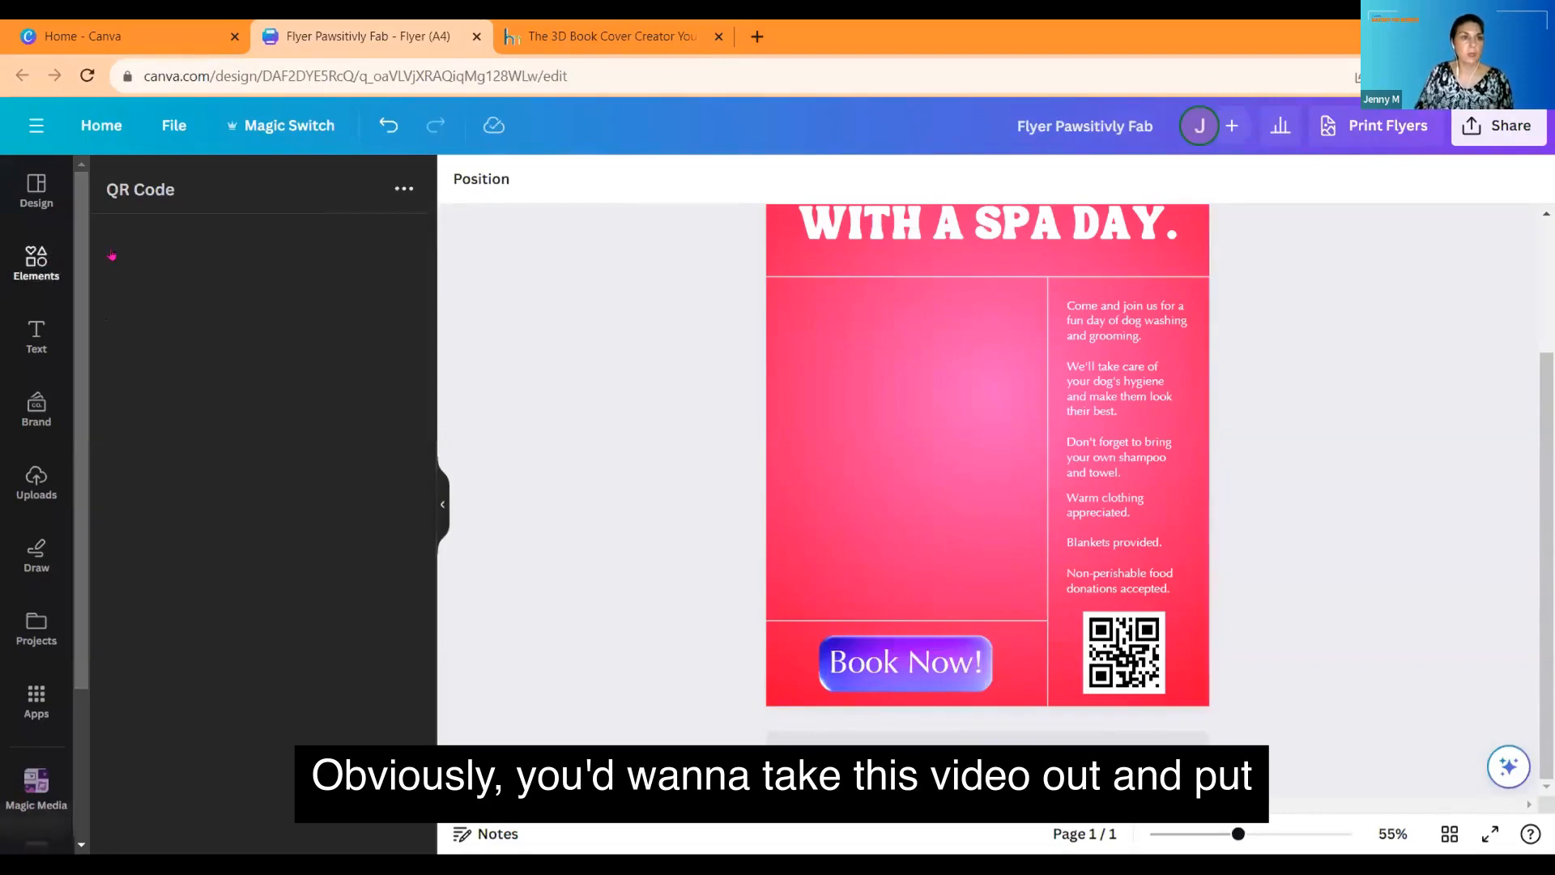
pyautogui.click(169, 184)
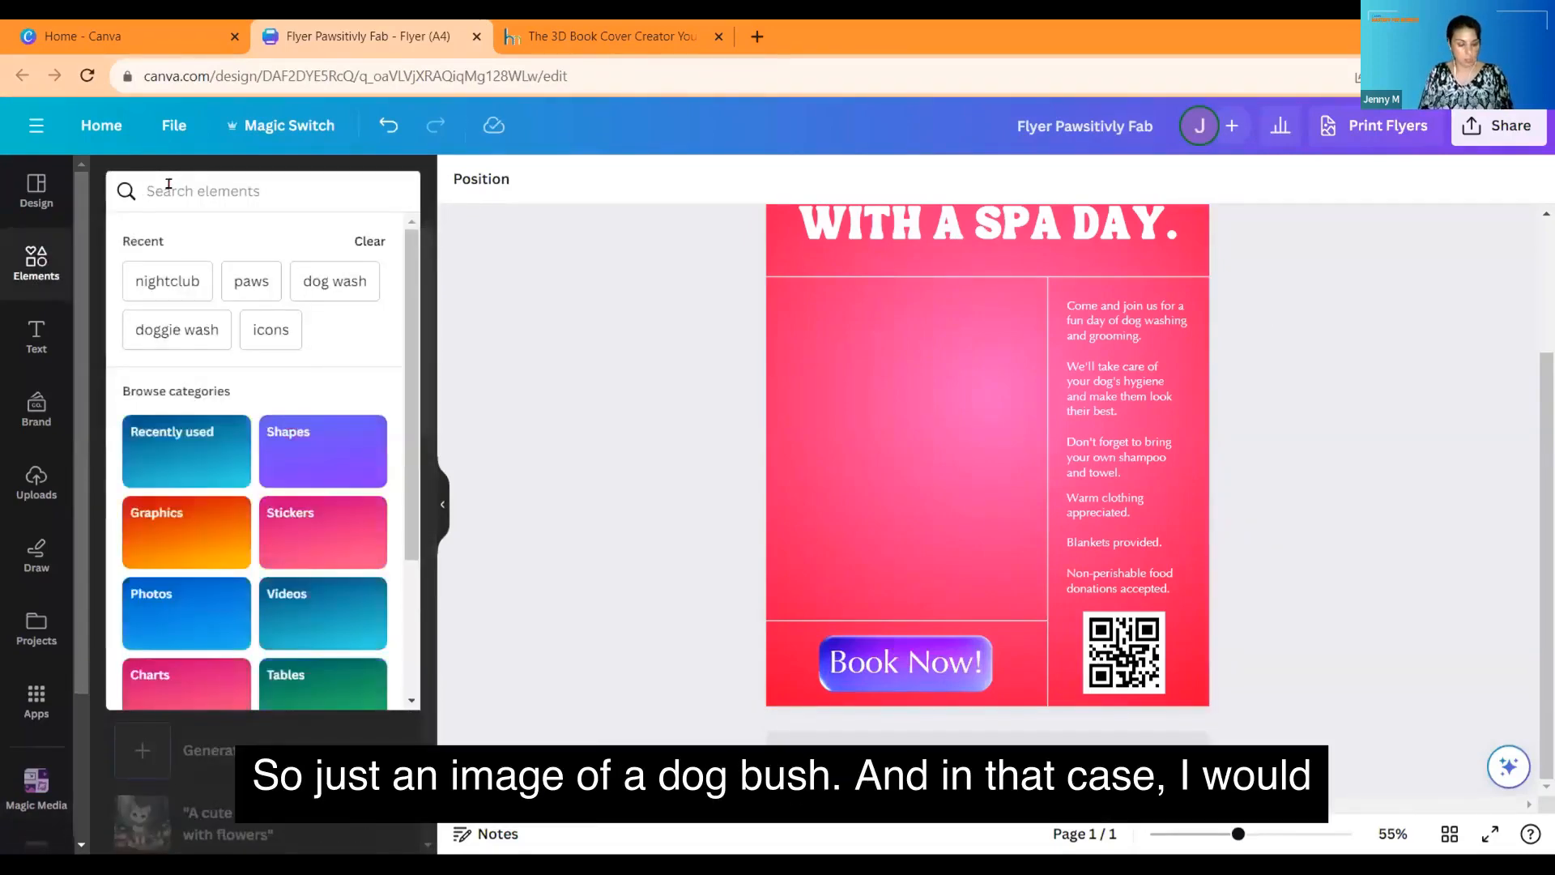
pyautogui.write('dog wash')
pyautogui.press('Return')
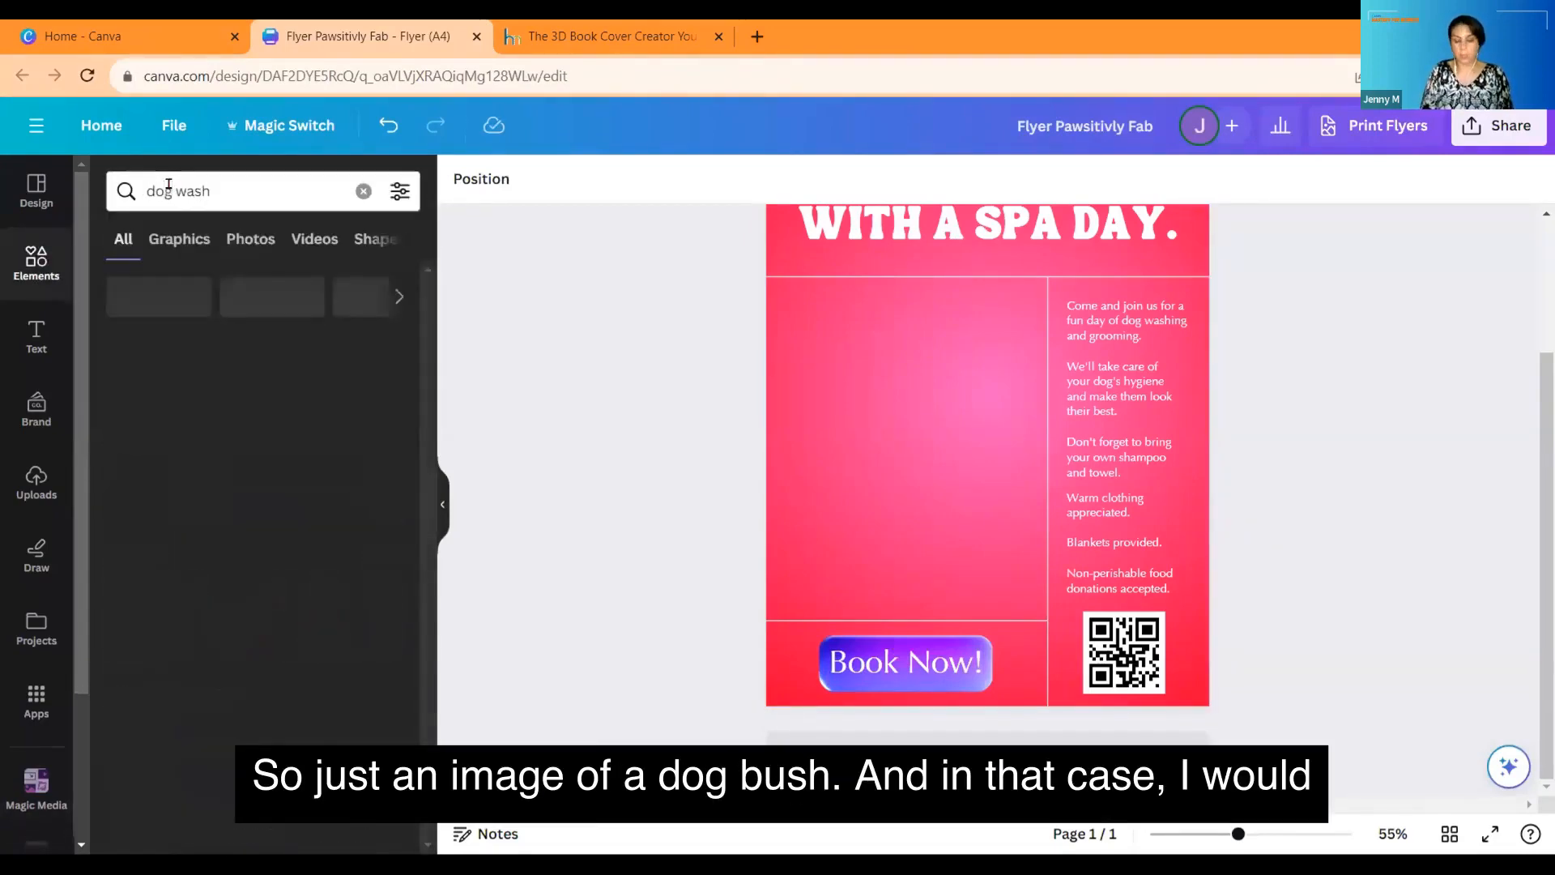
pyautogui.click(253, 239)
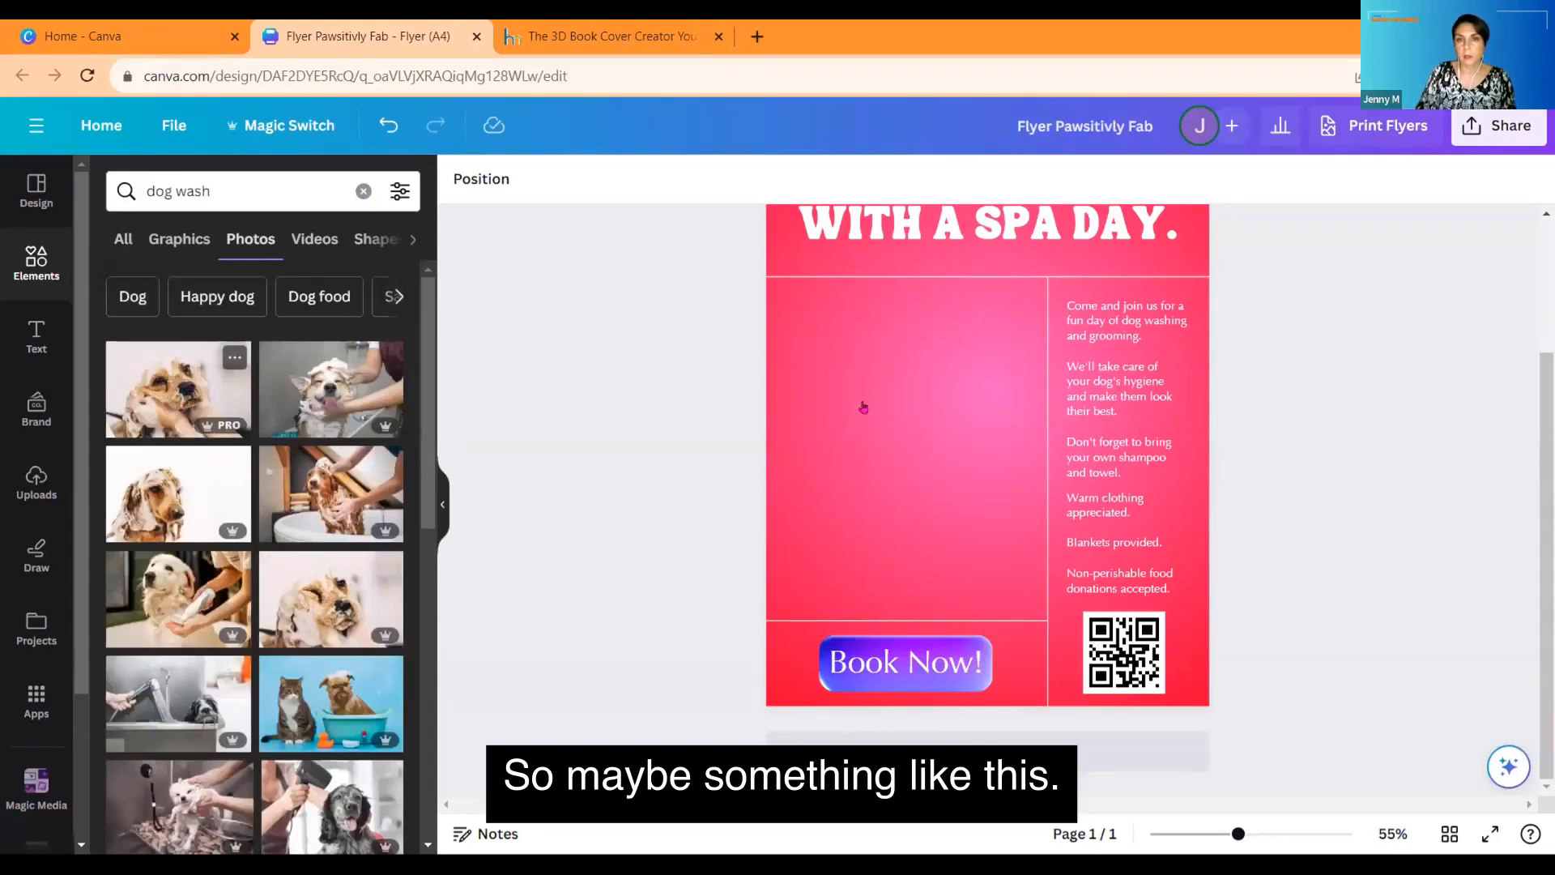
# Step: Place the close-up photo of a soapy dog being washed in the empty area above "Book Now!"
pyautogui.moveTo(863, 407); pyautogui.dragTo(908, 449)
pyautogui.moveTo(771, 454); pyautogui.dragTo(795, 456)
pyautogui.moveTo(927, 455); pyautogui.dragTo(933, 469)
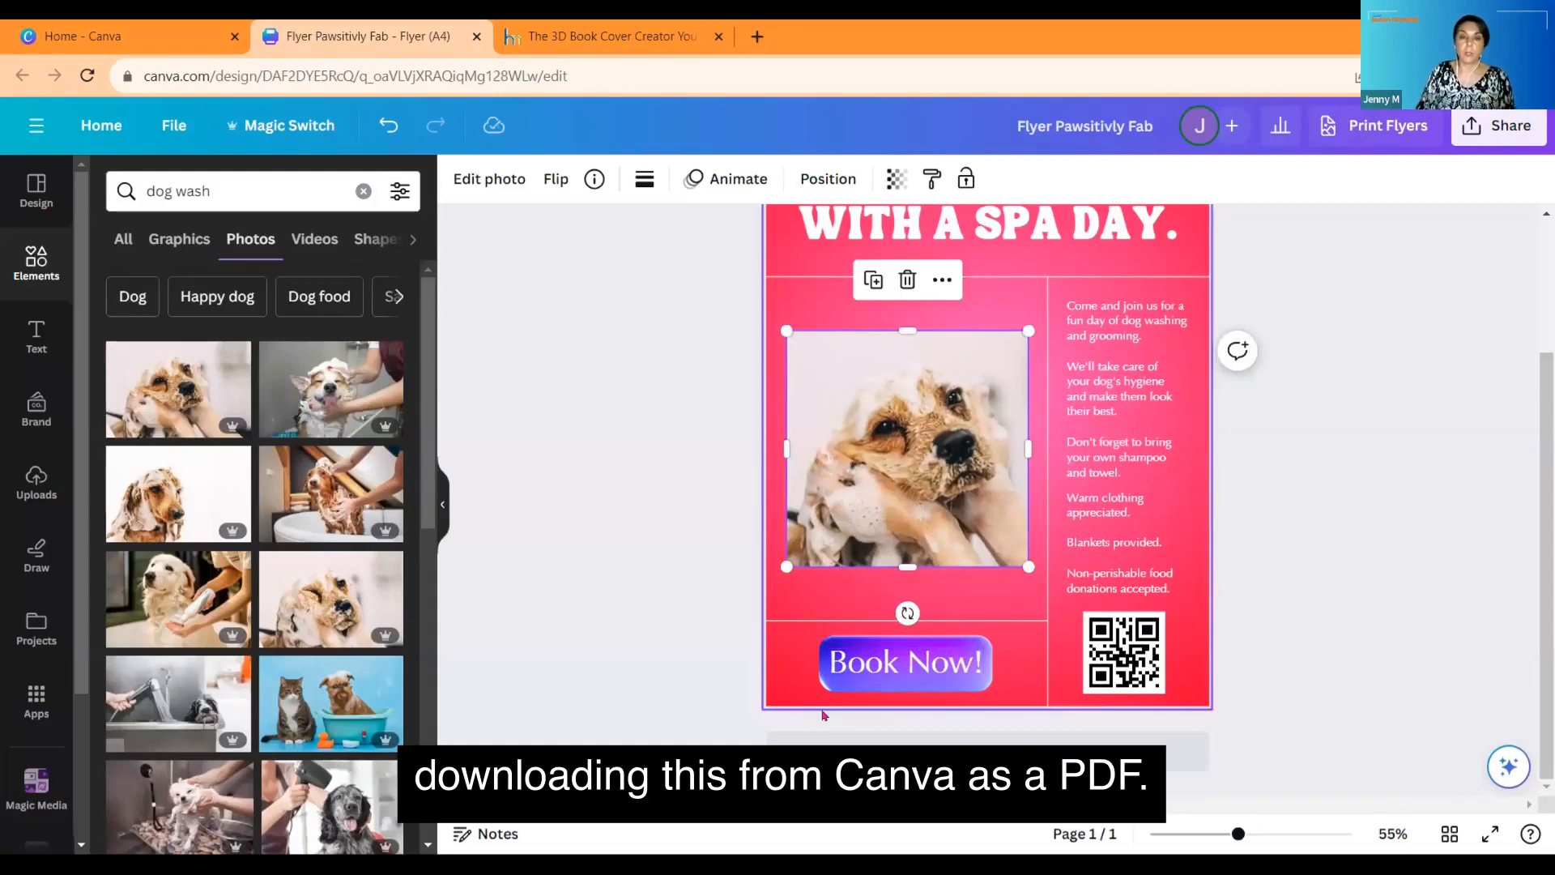
pyautogui.click(911, 664)
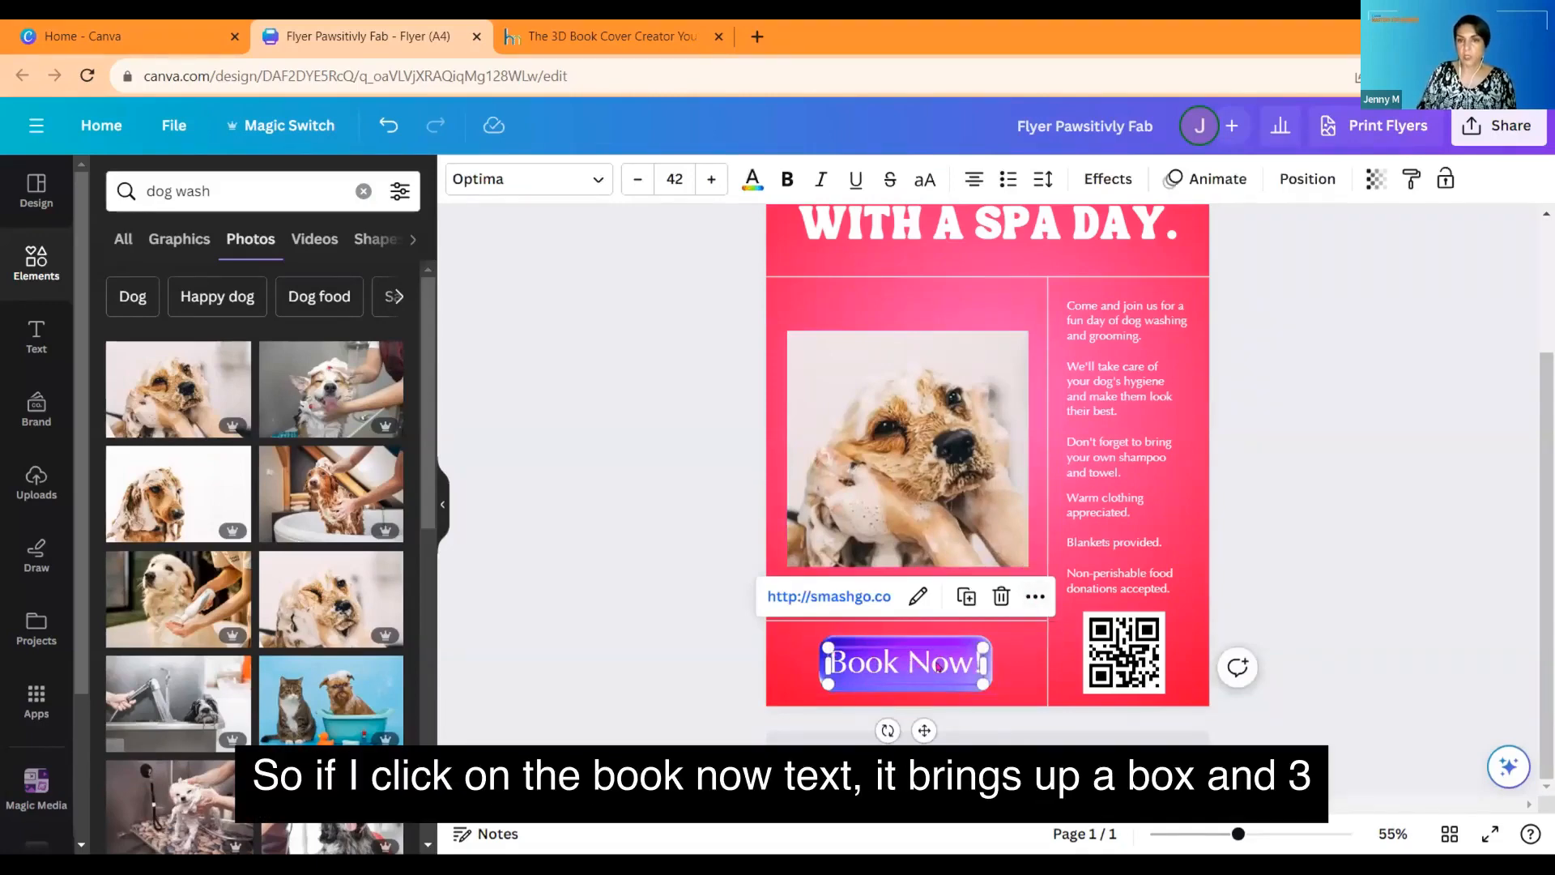
pyautogui.click(1035, 596)
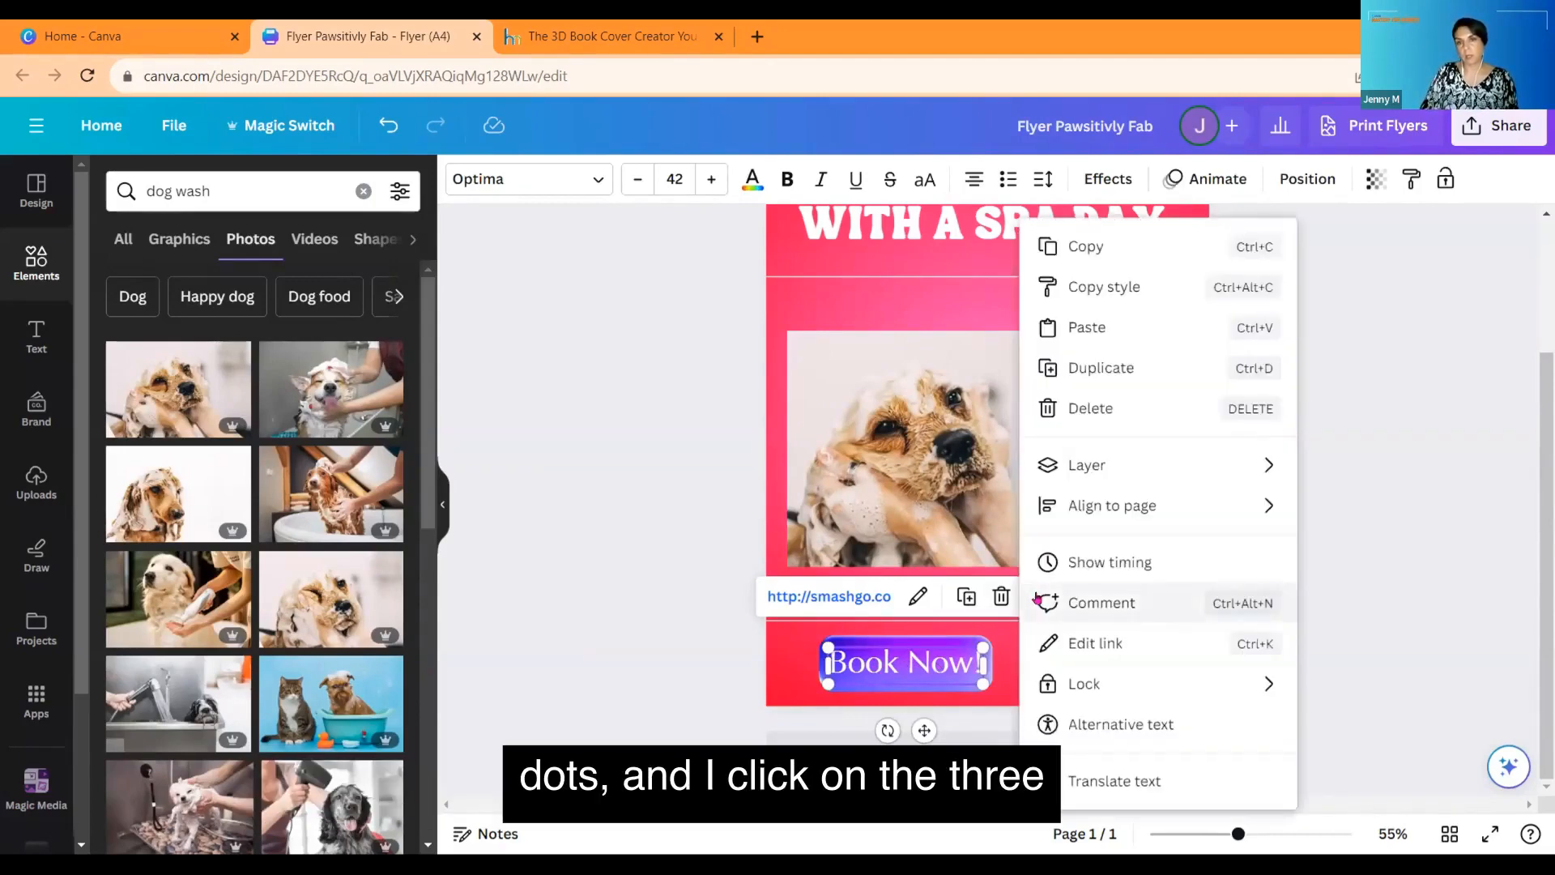
pyautogui.click(1096, 644)
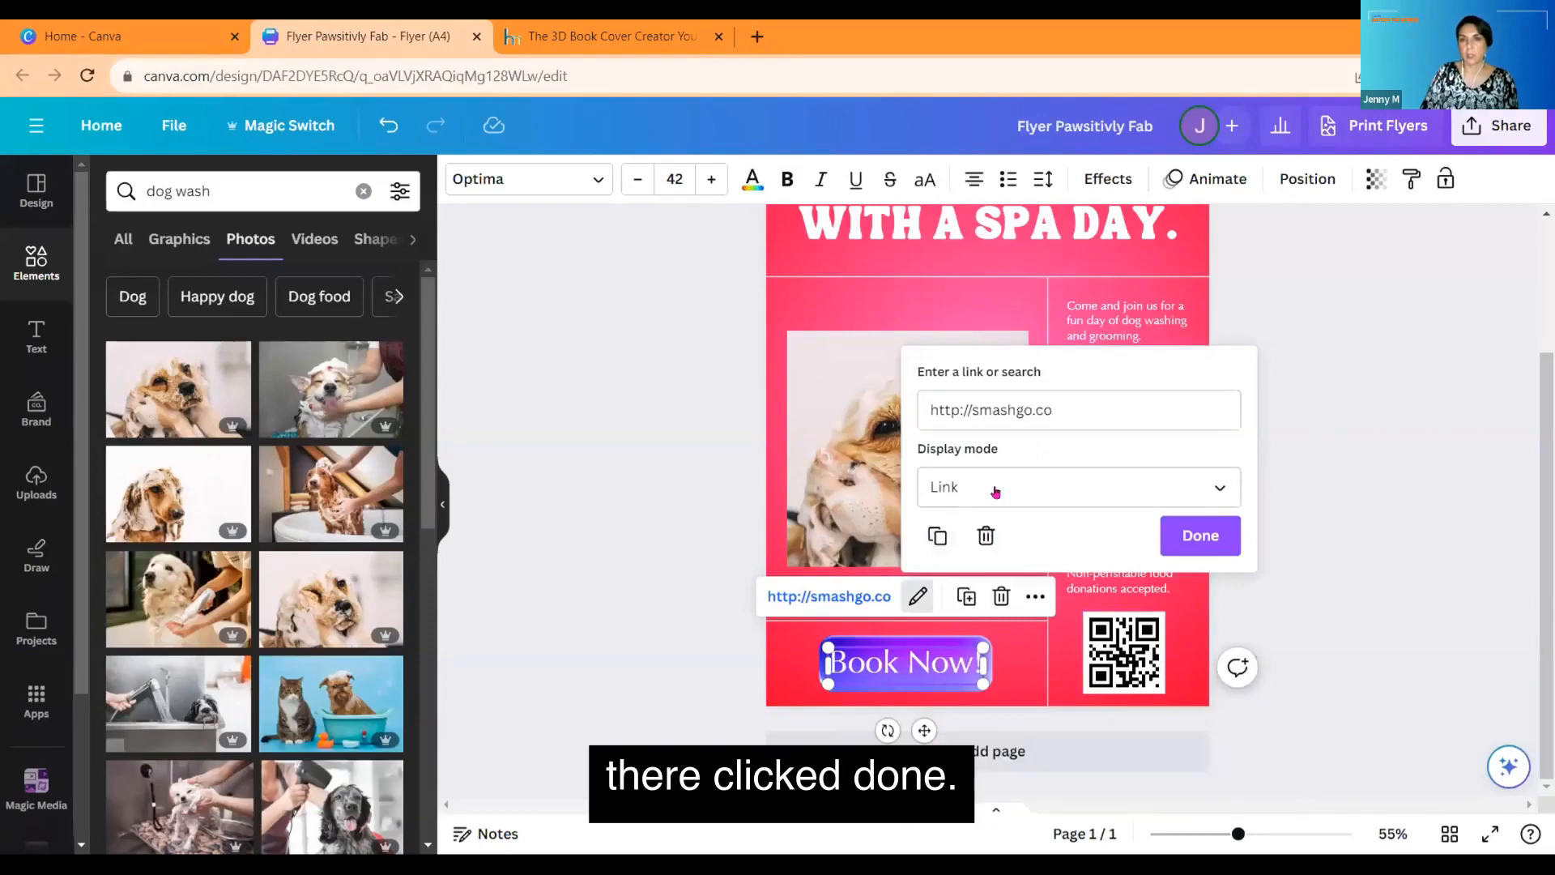
pyautogui.click(1202, 535)
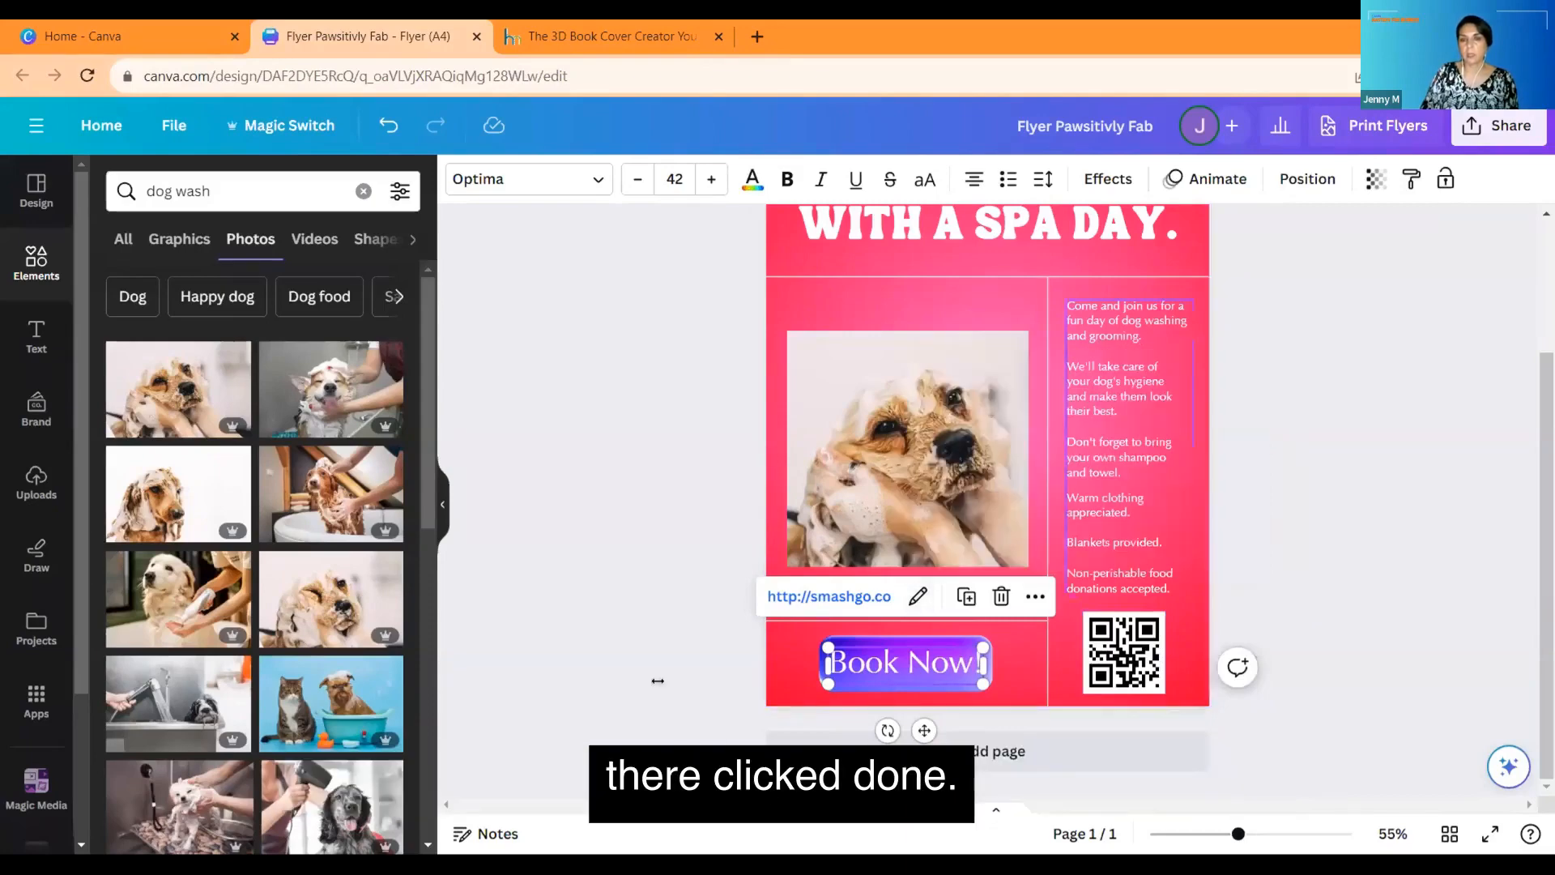
pyautogui.click(477, 581)
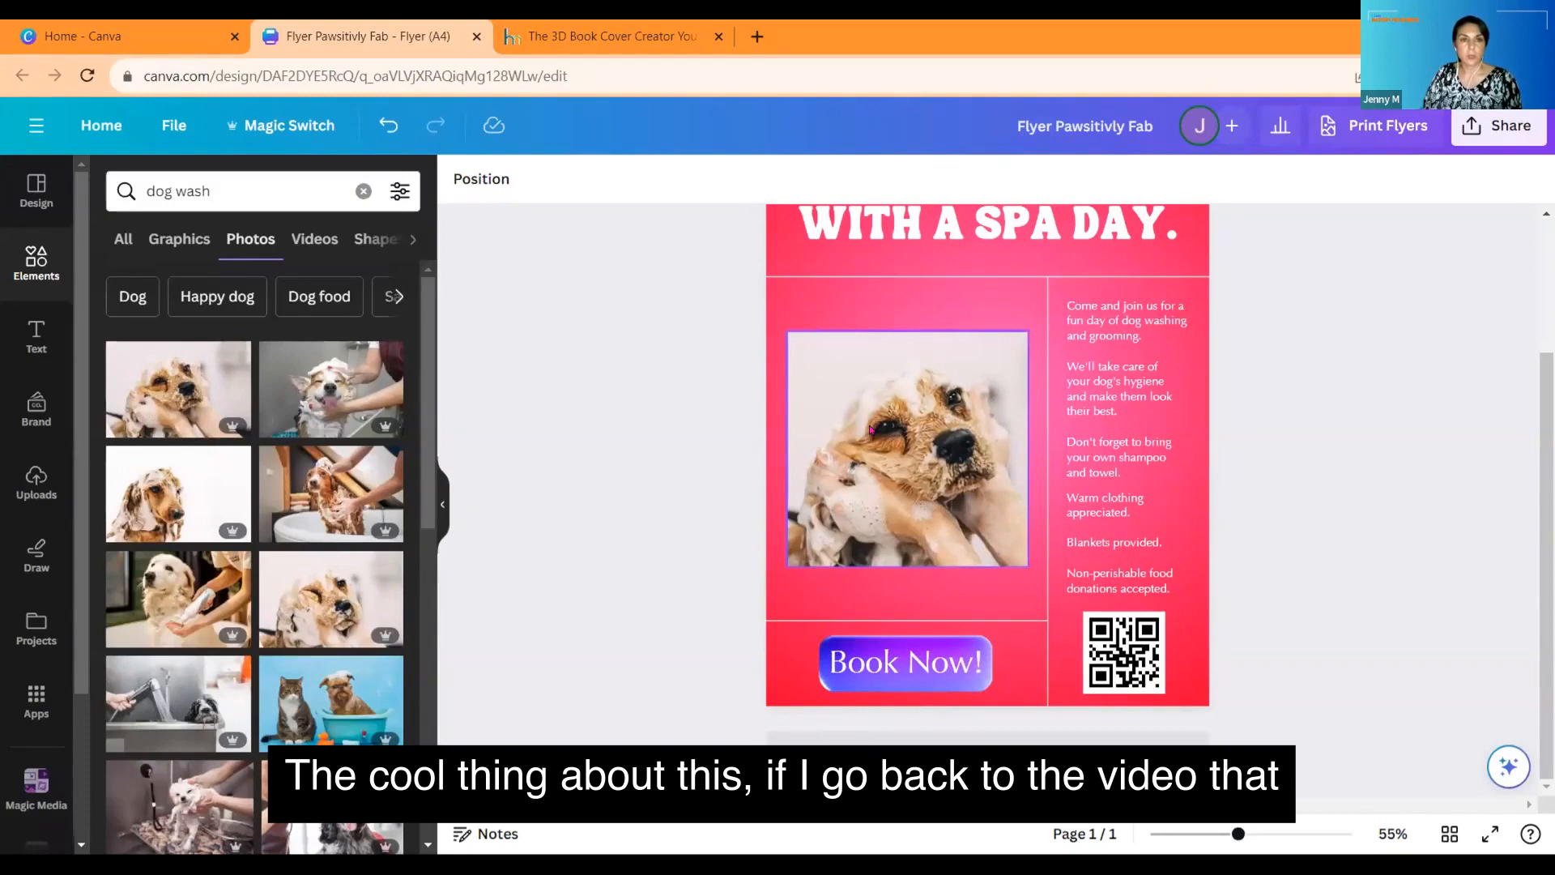
# Step: Show the "dog wash" video results and remove the soapy dog photo from the flyer
pyautogui.click(315, 238)
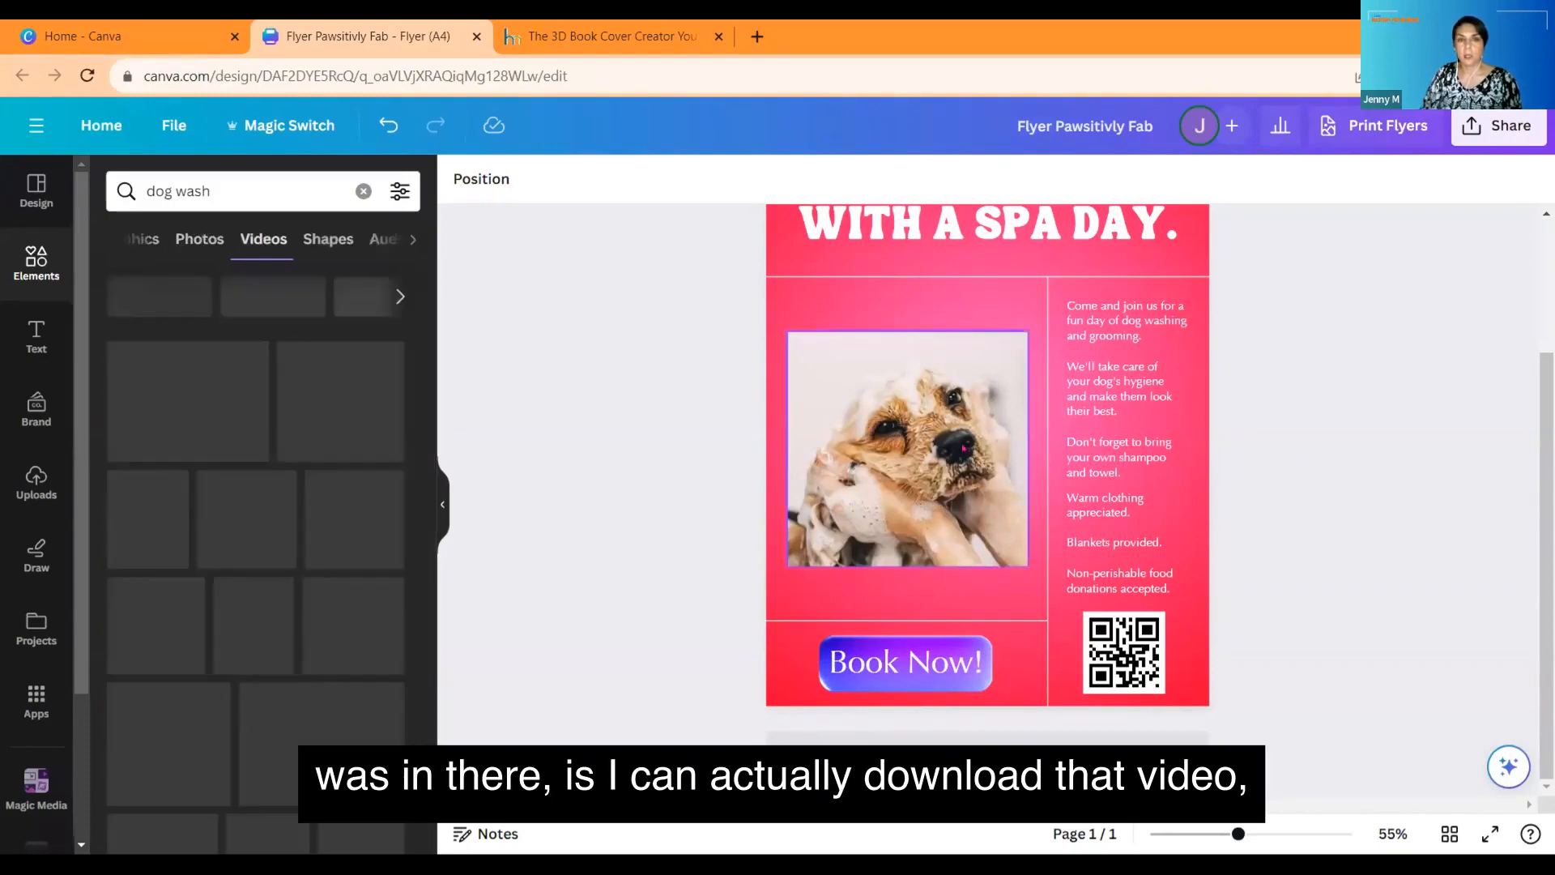
pyautogui.click(940, 444)
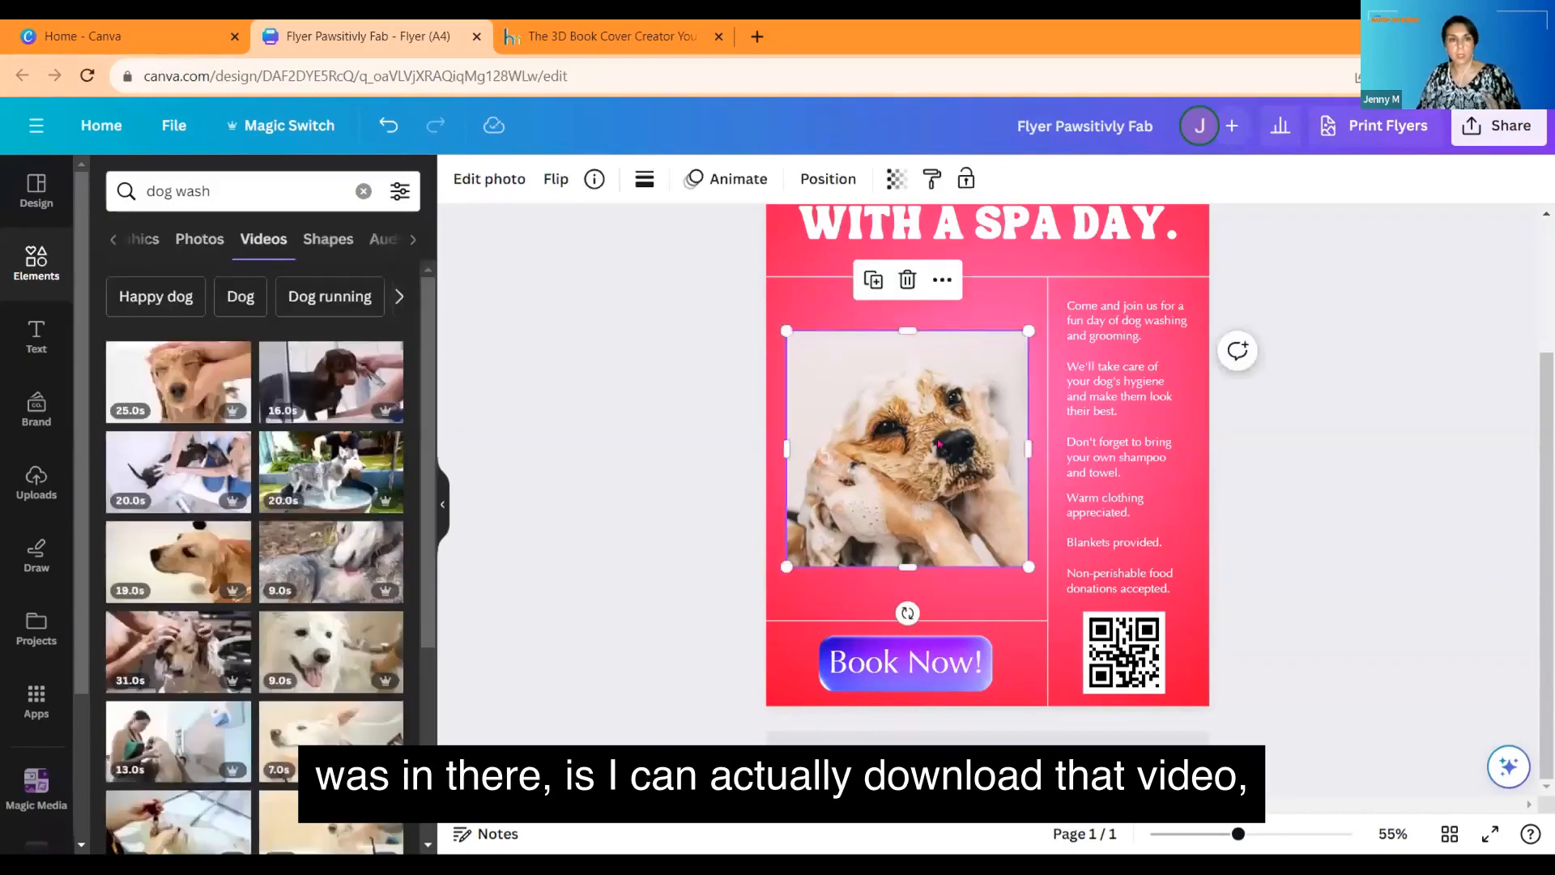
pyautogui.moveTo(939, 444); pyautogui.dragTo(308, 476)
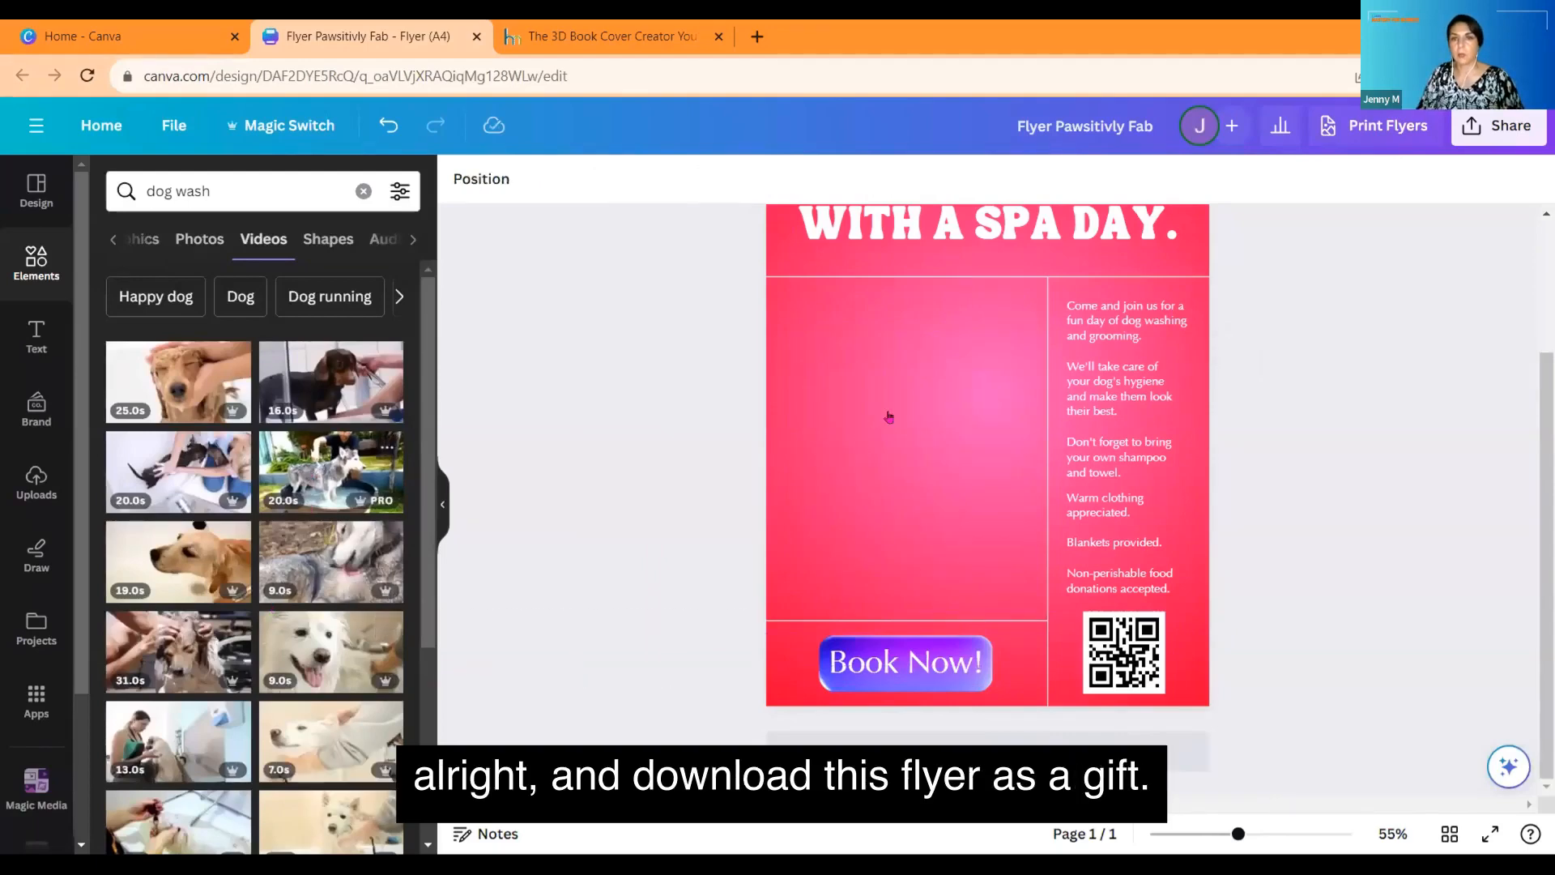
# Step: Place the 20.0s video of a husky being washed in the empty area above "Book Now!" and extend it upward toward the divider line
pyautogui.moveTo(1153, 460); pyautogui.dragTo(900, 454)
pyautogui.doubleClick(962, 458)
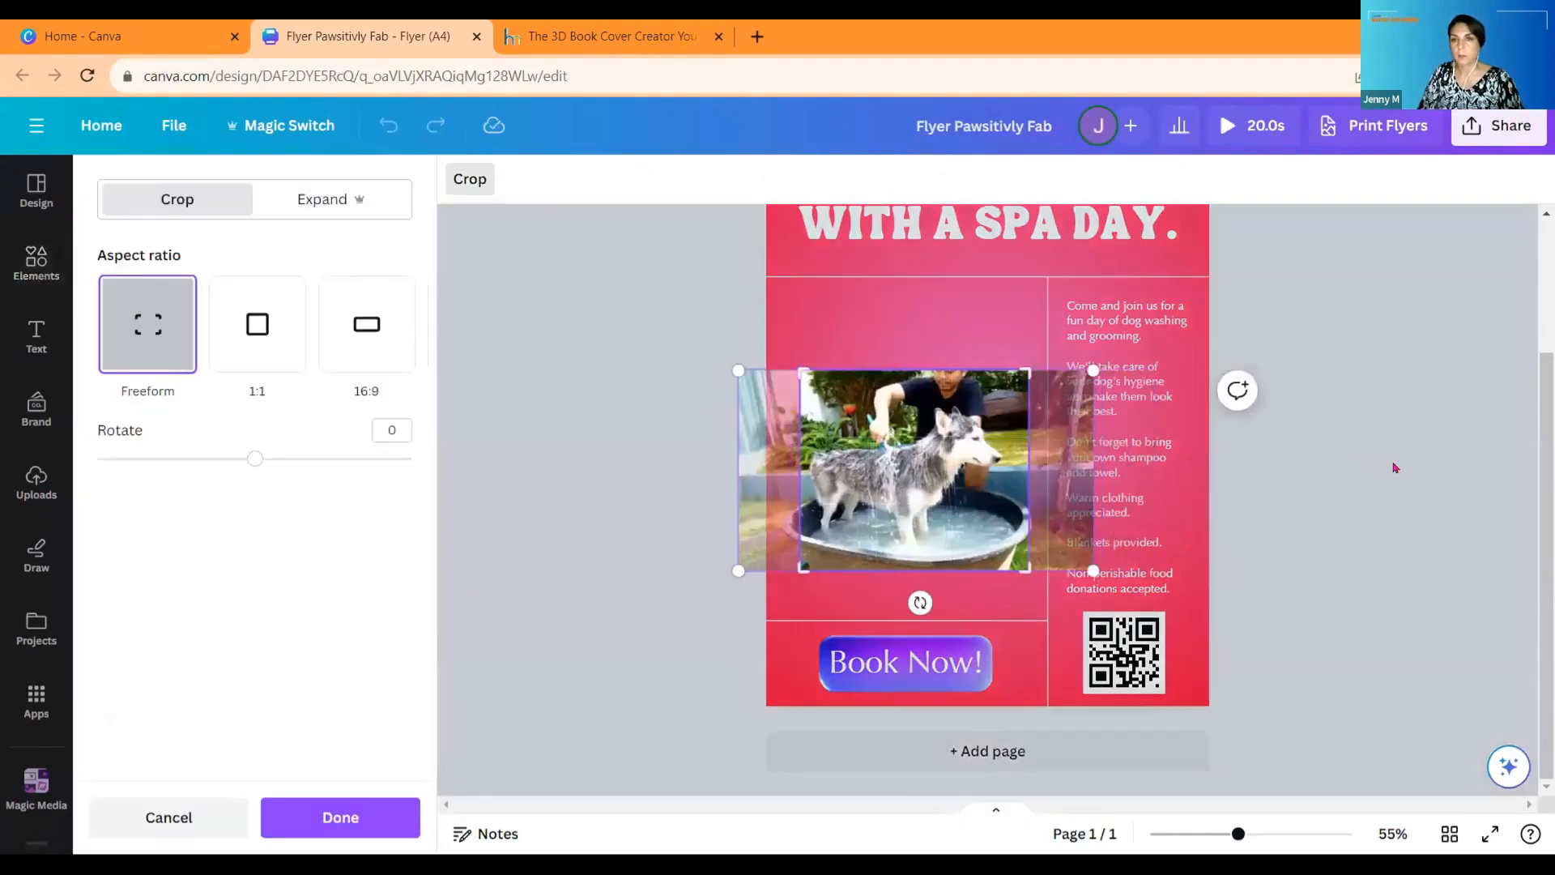
pyautogui.press('Escape')
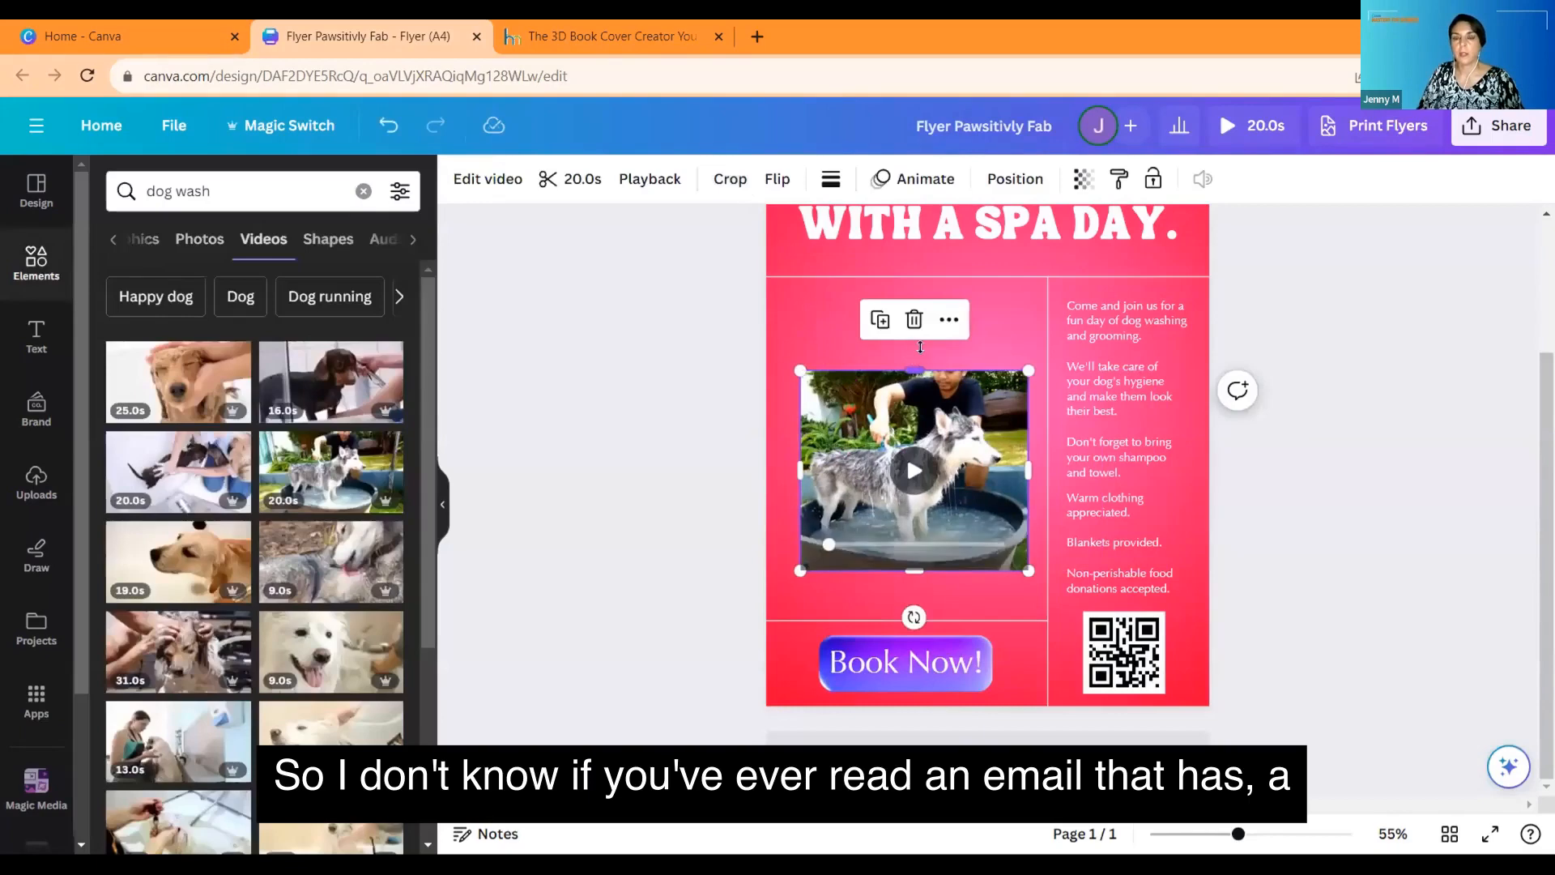
pyautogui.moveTo(920, 369); pyautogui.dragTo(916, 299)
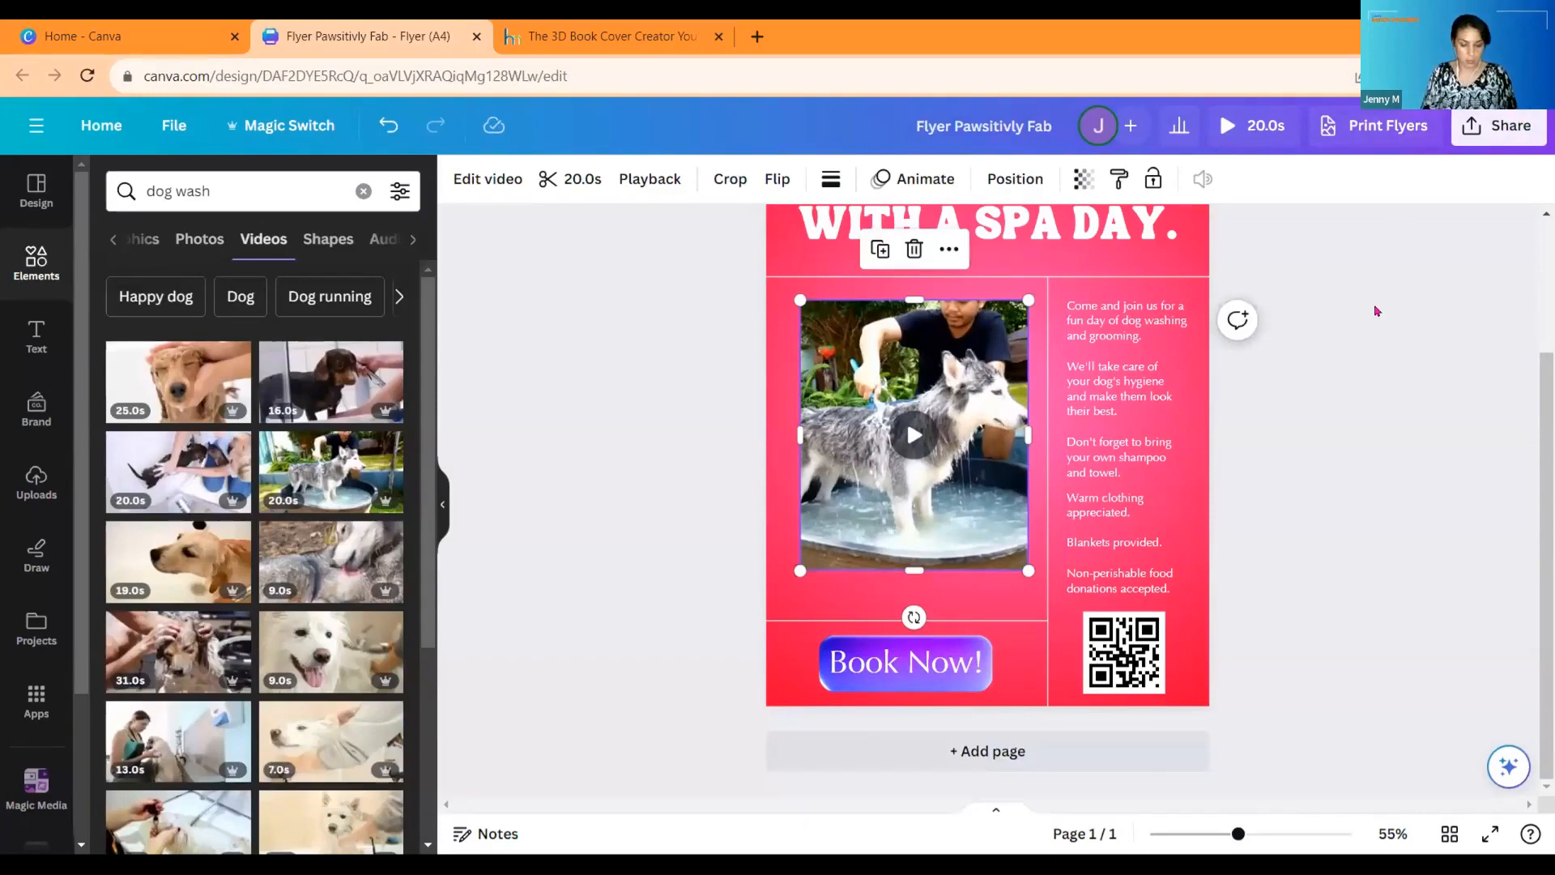
# Step: Switch to Gmail and examine the flyer GIF in the "Is Your Furry Friend Hanging Out For A Pamper?" email, including its enlarged preview
pyautogui.hotkey('ctrl', 'j')
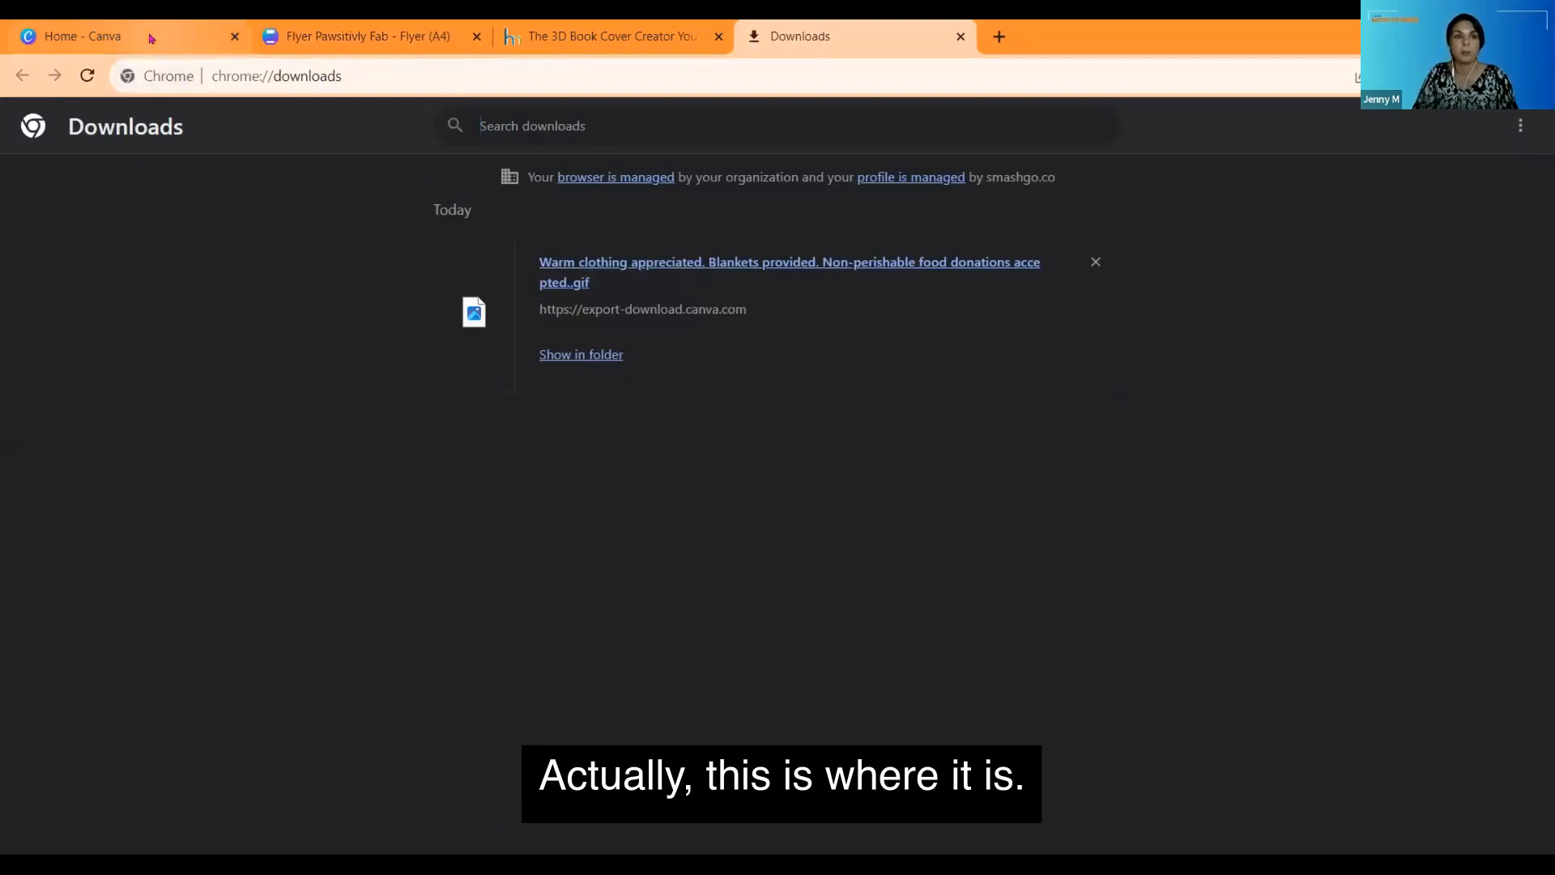
pyautogui.hotkey('ctrl', '1')
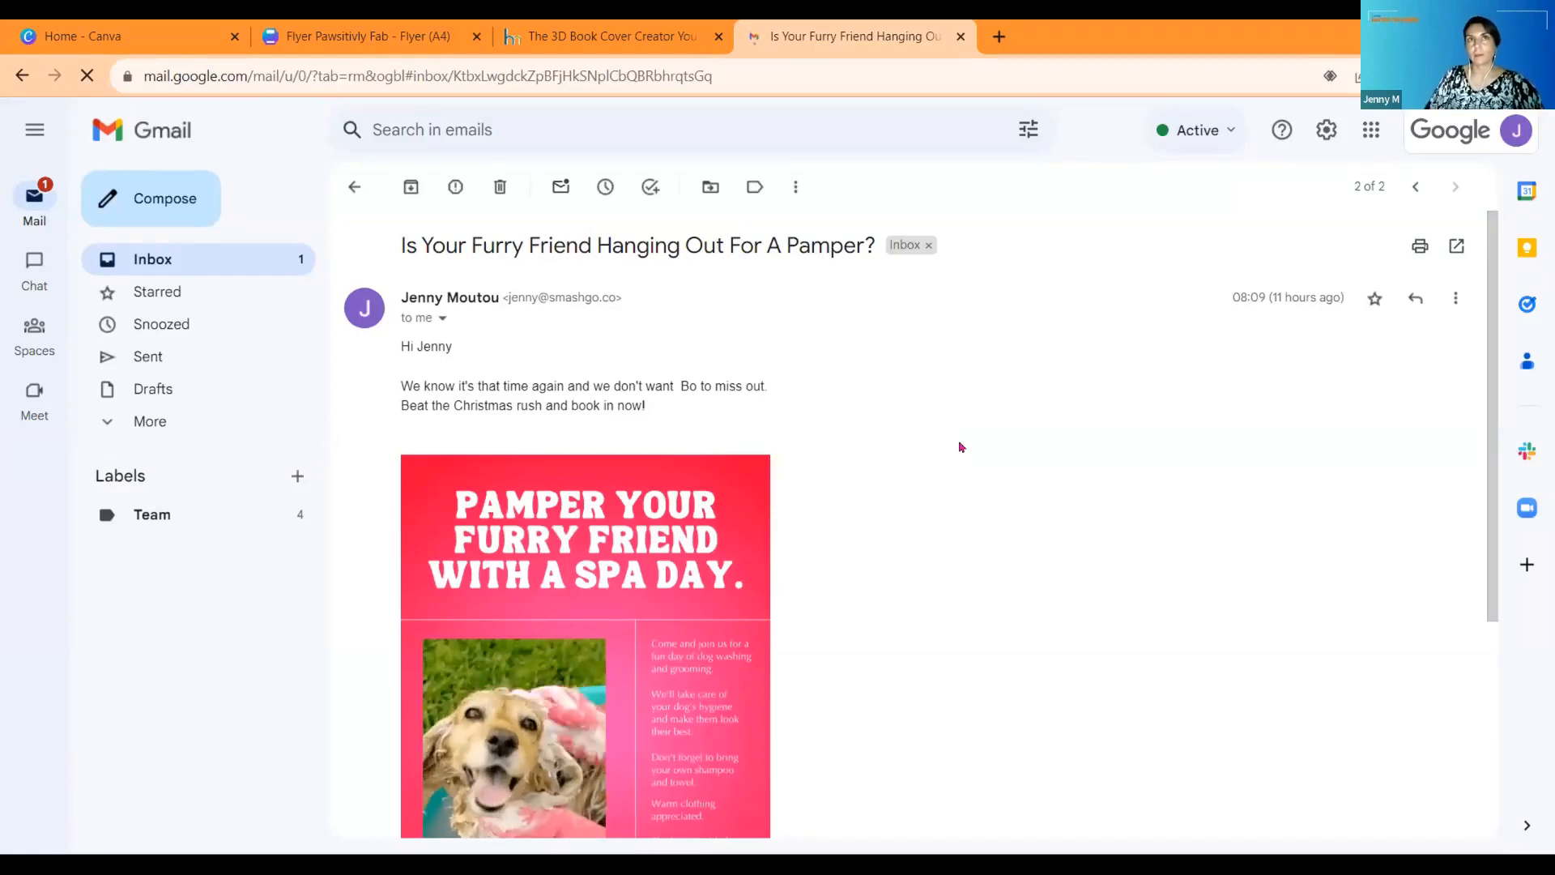
pyautogui.scroll(-3, 1028, 450)
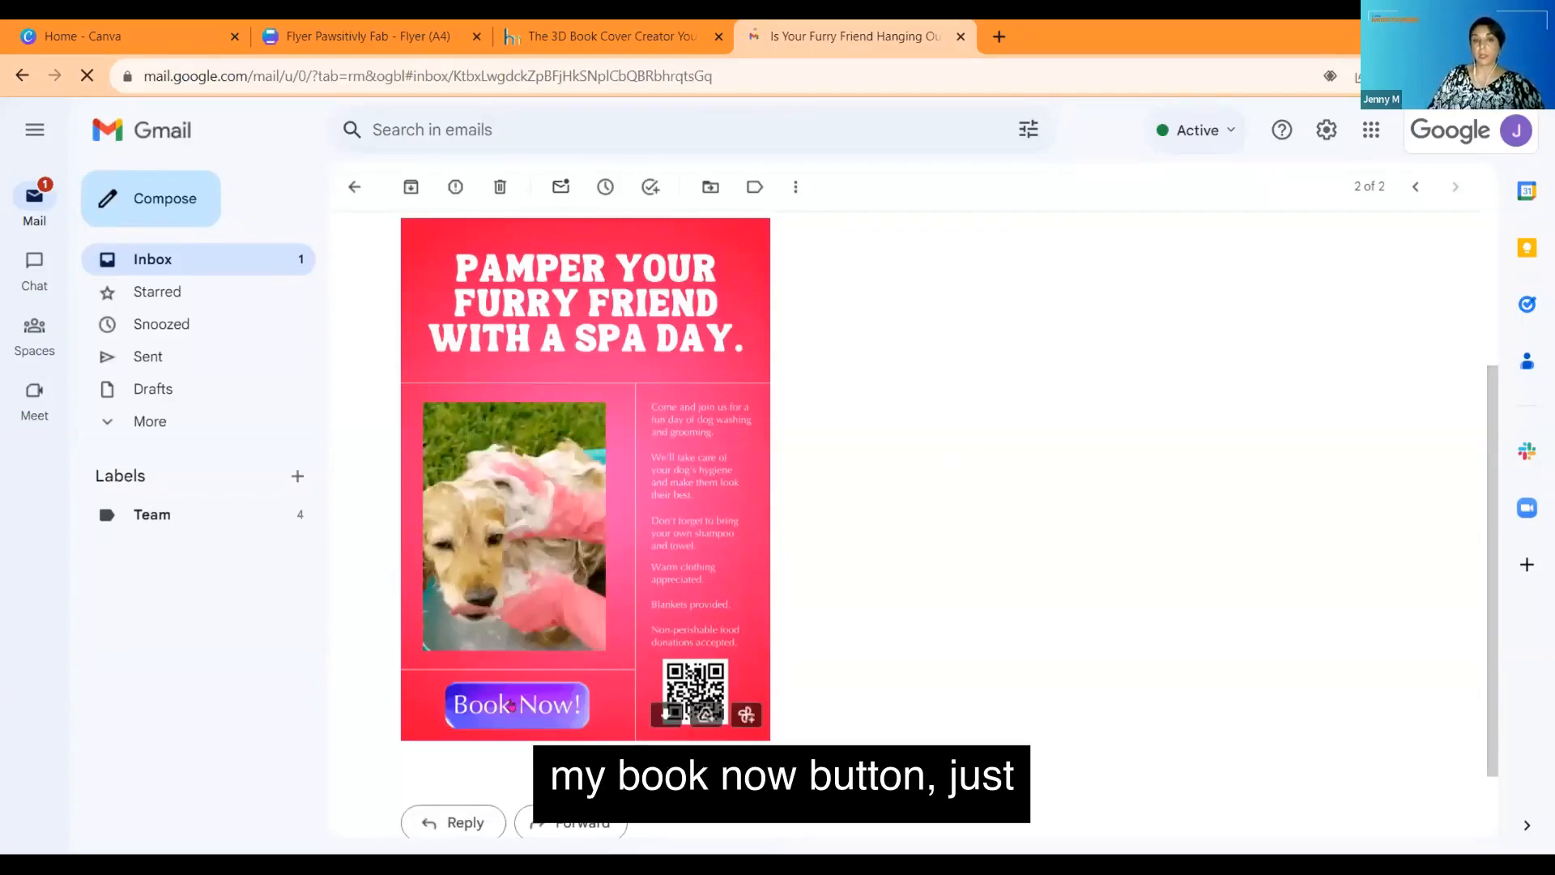
pyautogui.click(512, 705)
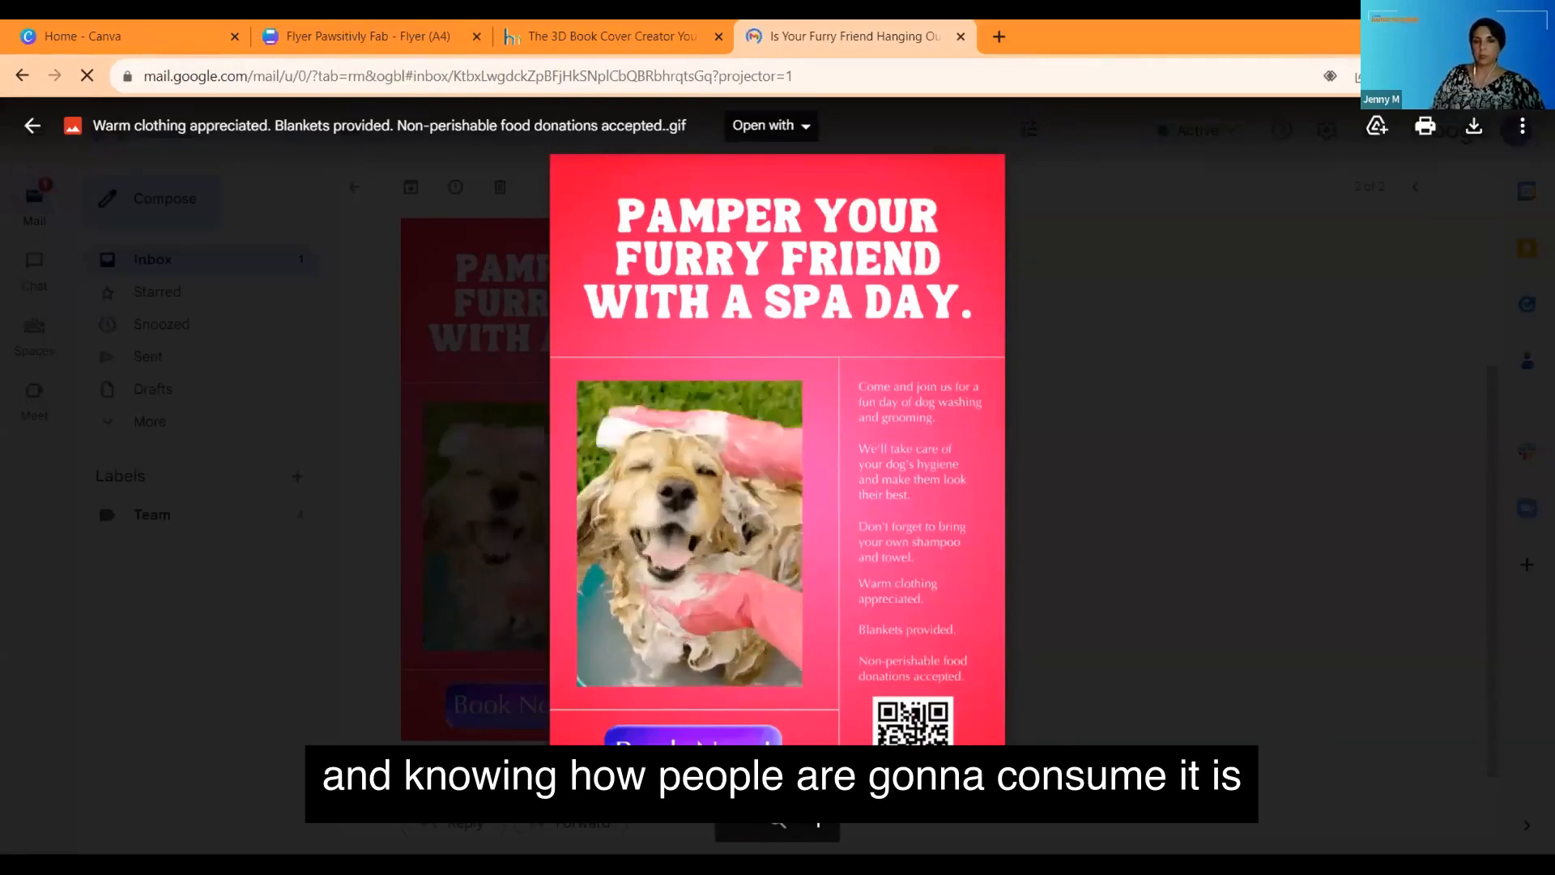
pyautogui.click(33, 126)
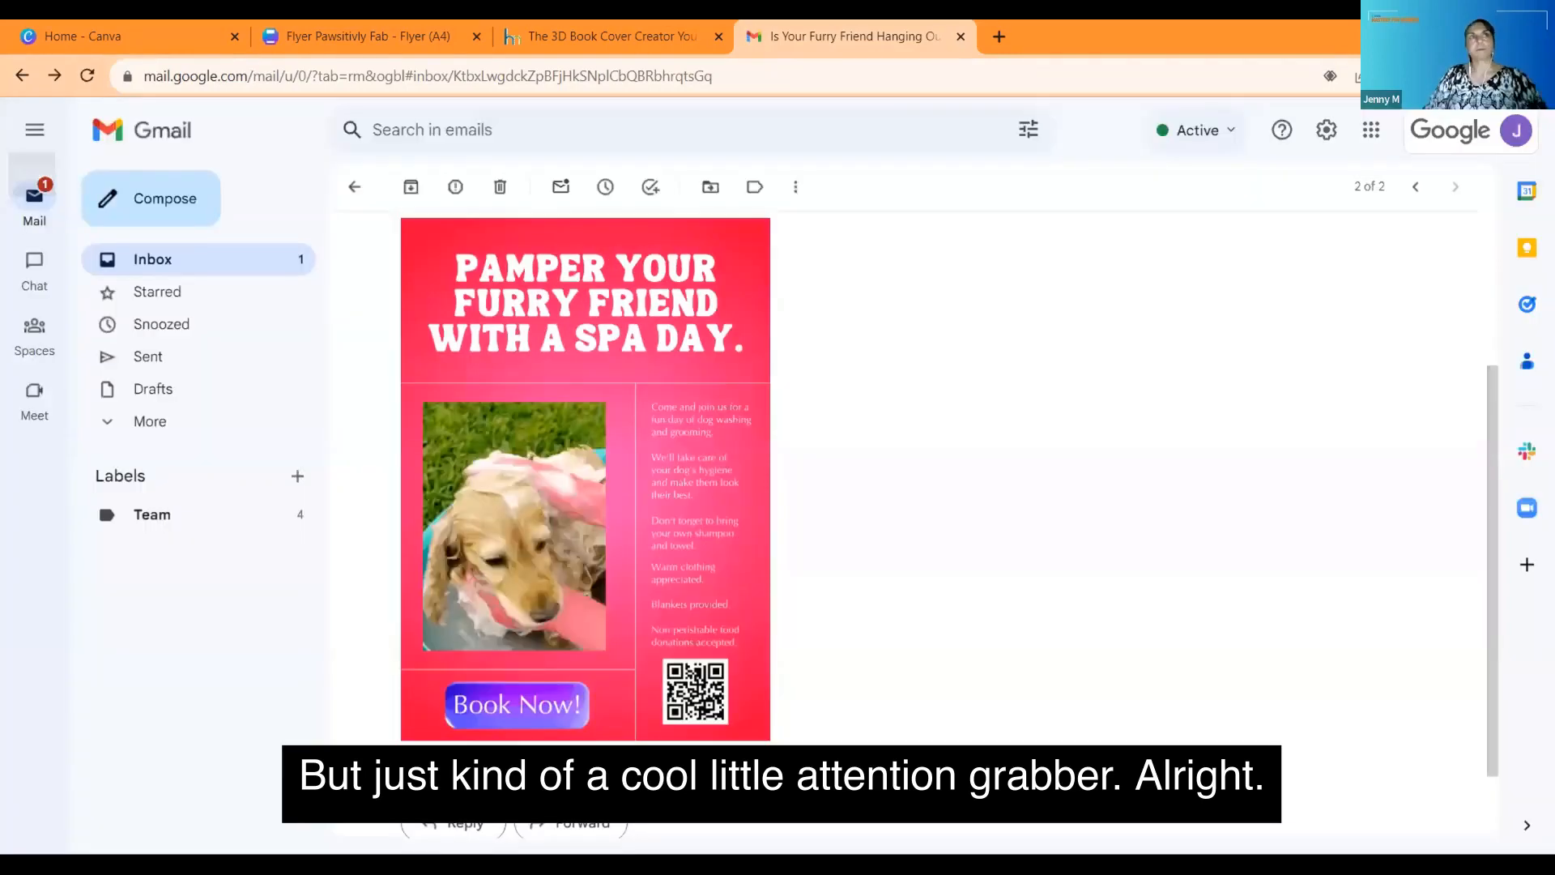
# Step: Return to the Canva home page and open the French "eBook Pawsitivly Furbulous" book cover from the recent designs
pyautogui.click(110, 38)
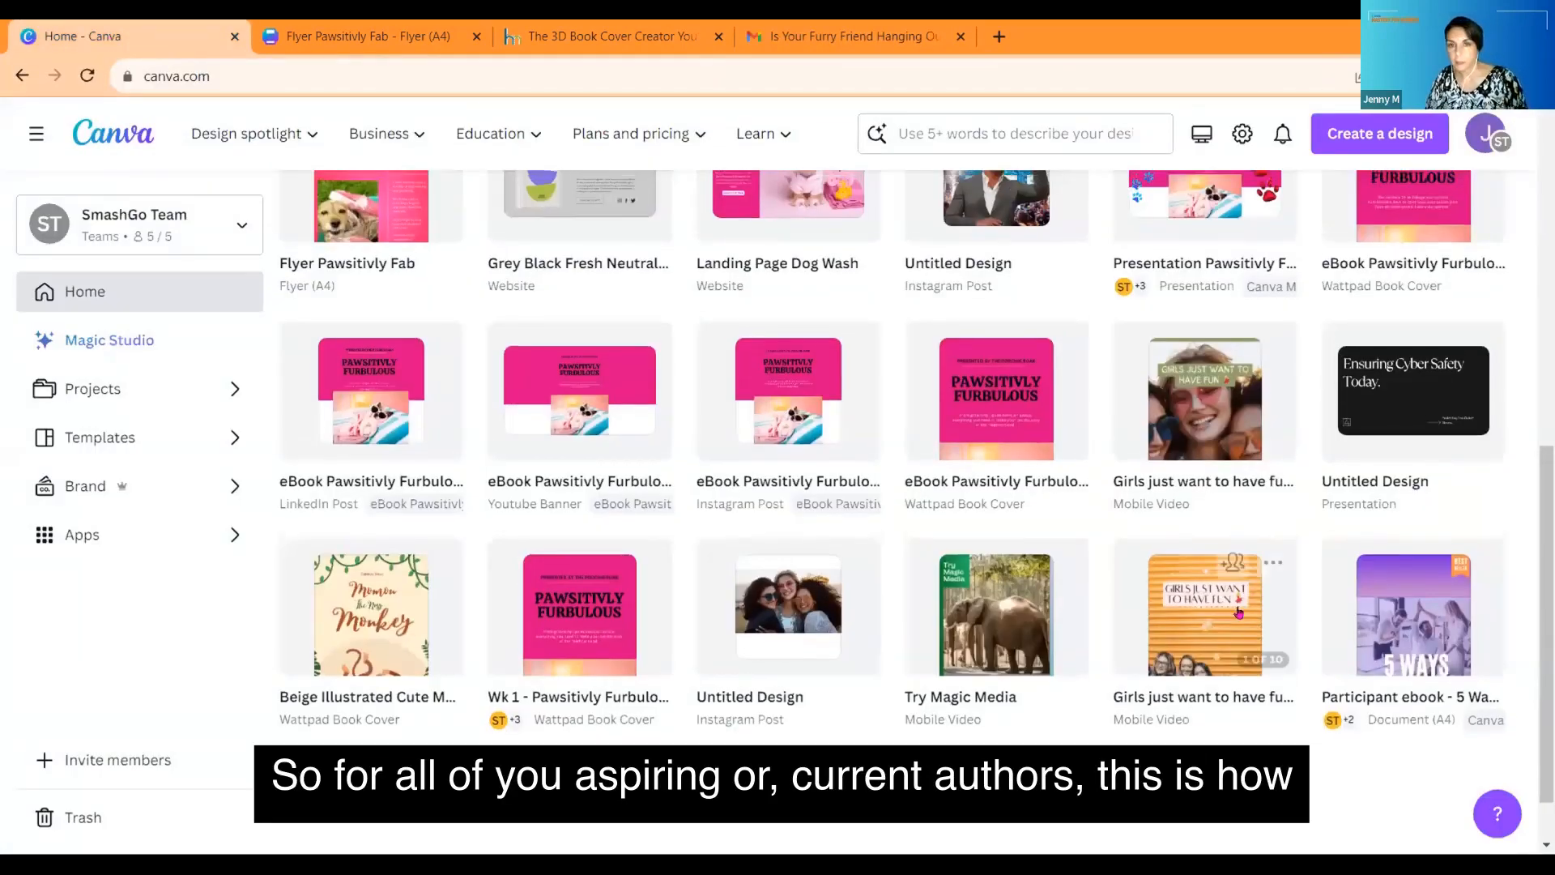
pyautogui.scroll(8, 459, 551)
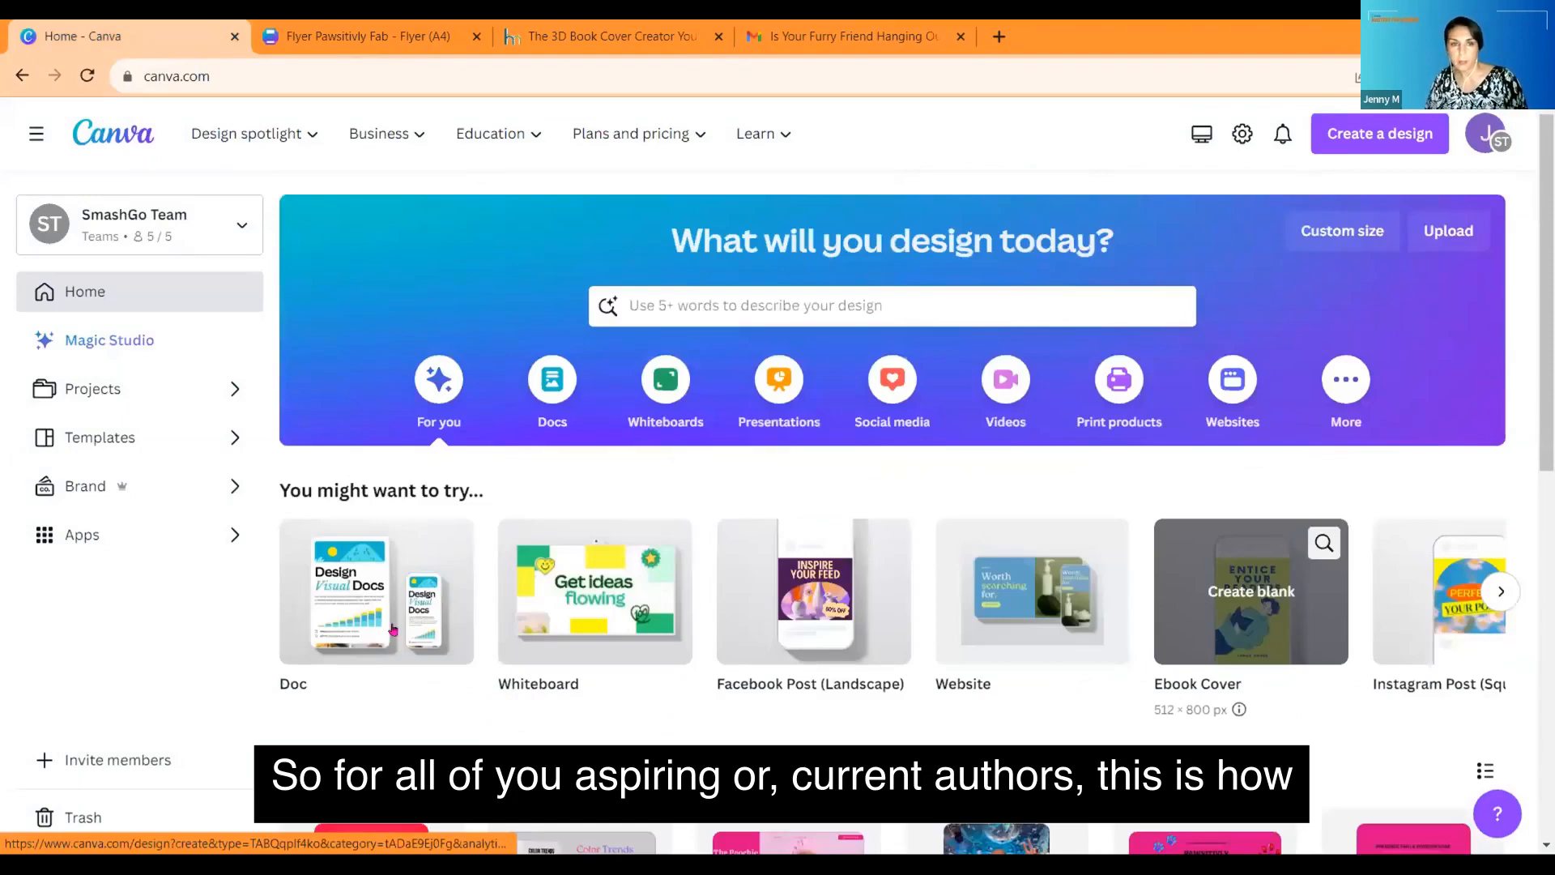
pyautogui.scroll(-3, 1405, 410)
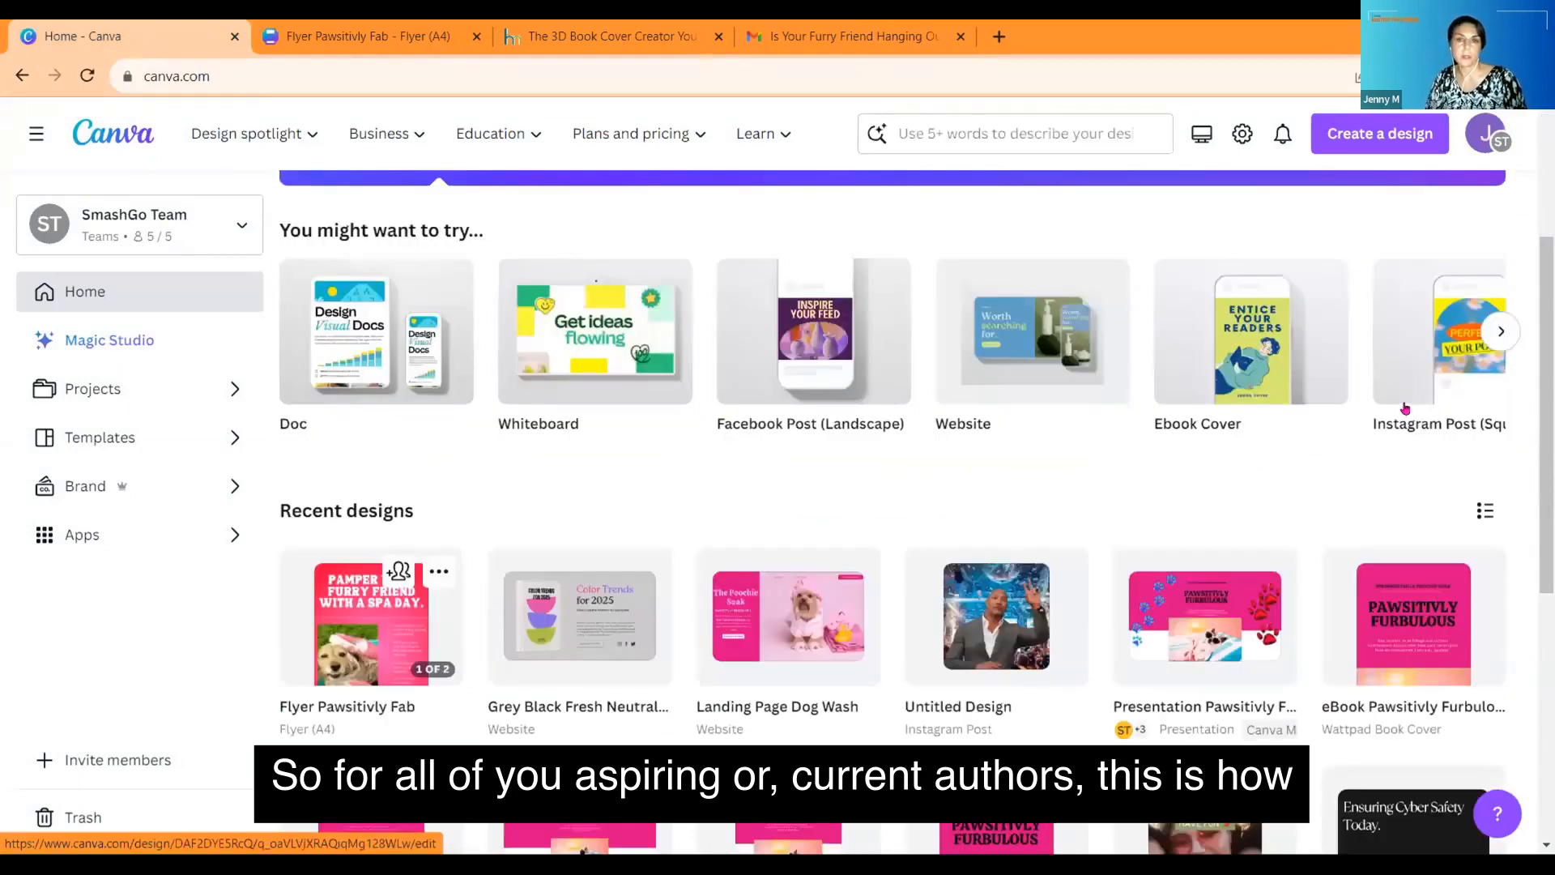
pyautogui.scroll(-3, 1405, 410)
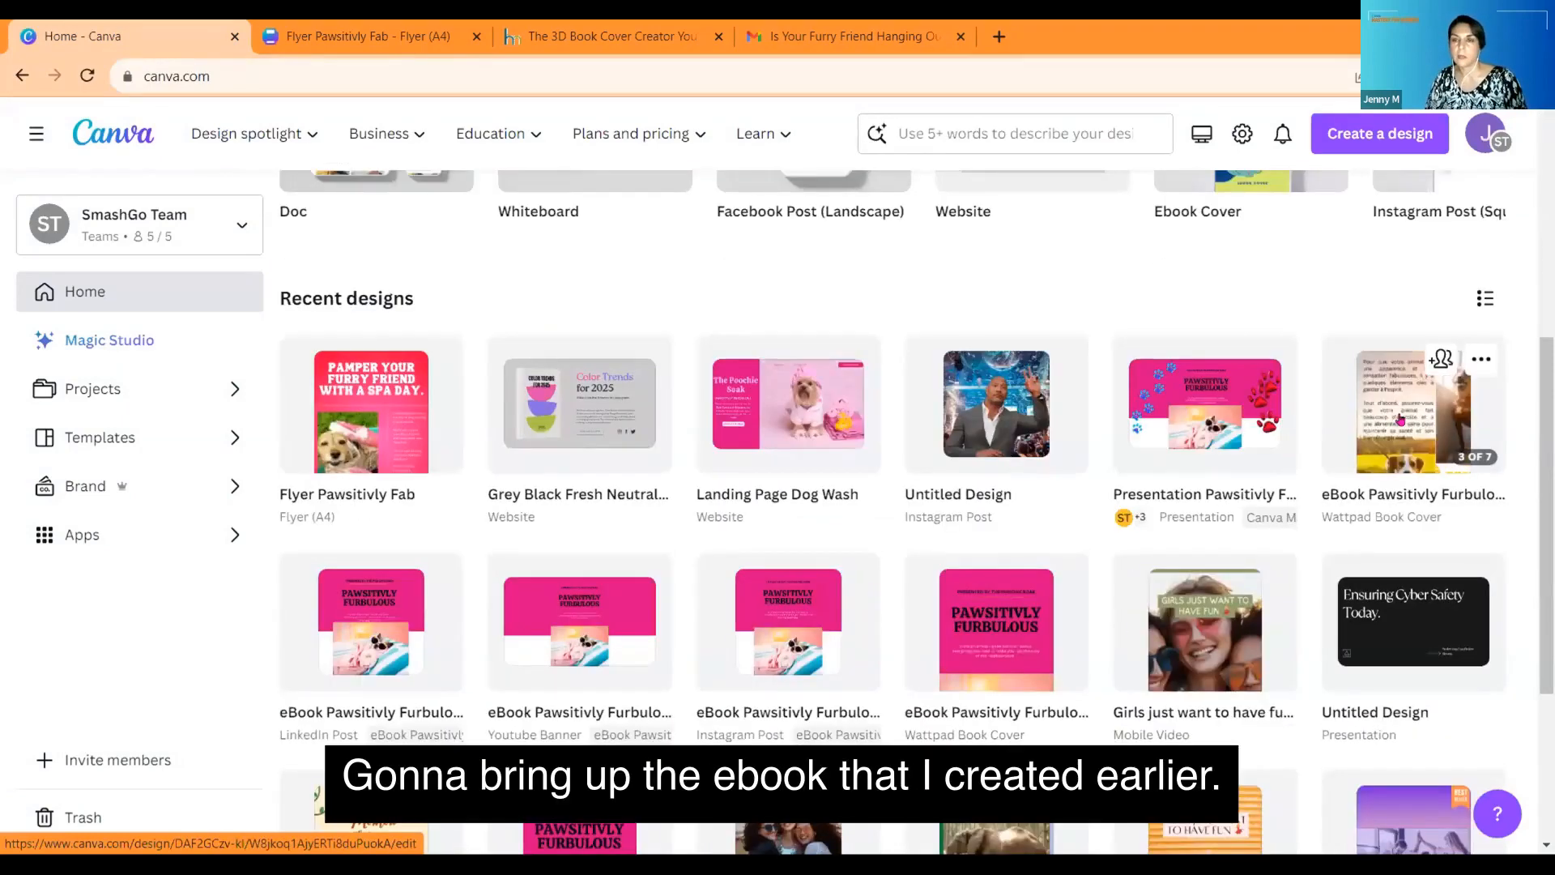
pyautogui.click(1446, 413)
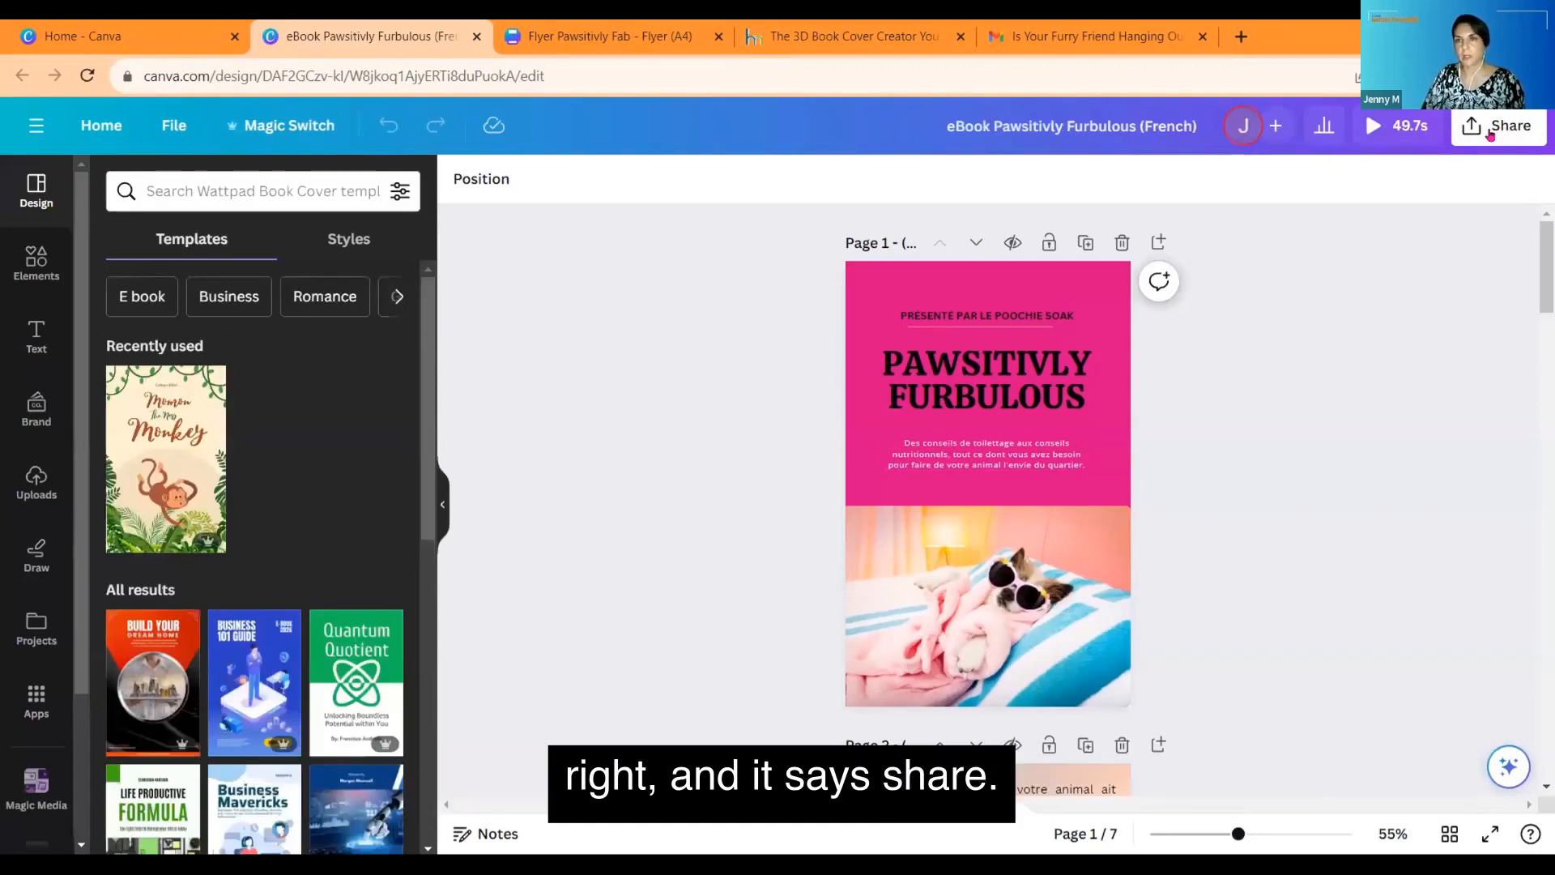
# Step: Open the ebook's download settings and set the file type to PNG
pyautogui.click(1490, 135)
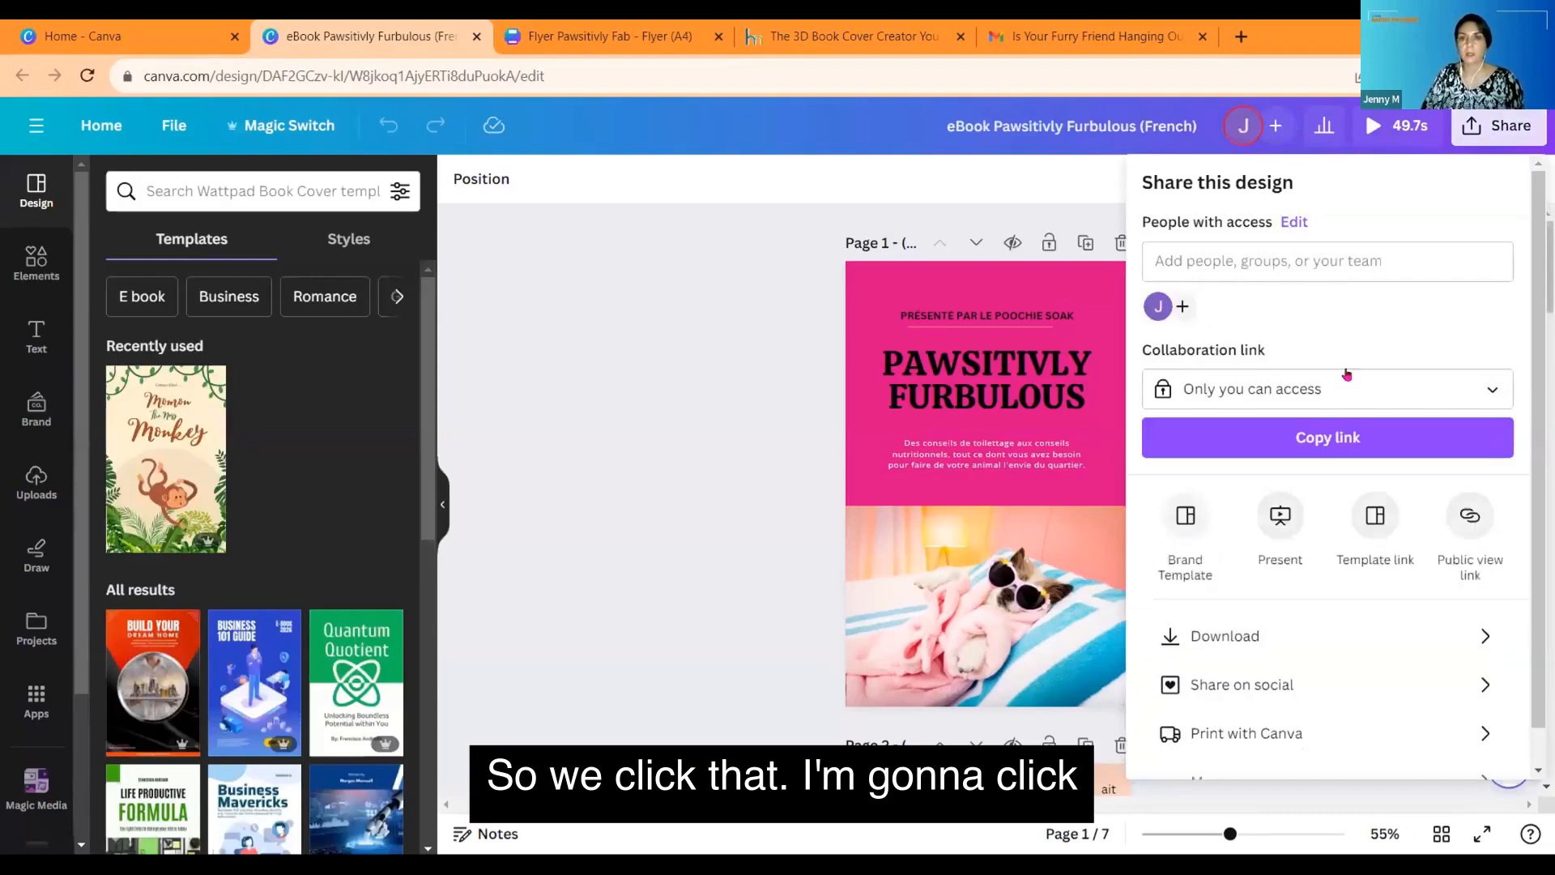
pyautogui.click(1296, 636)
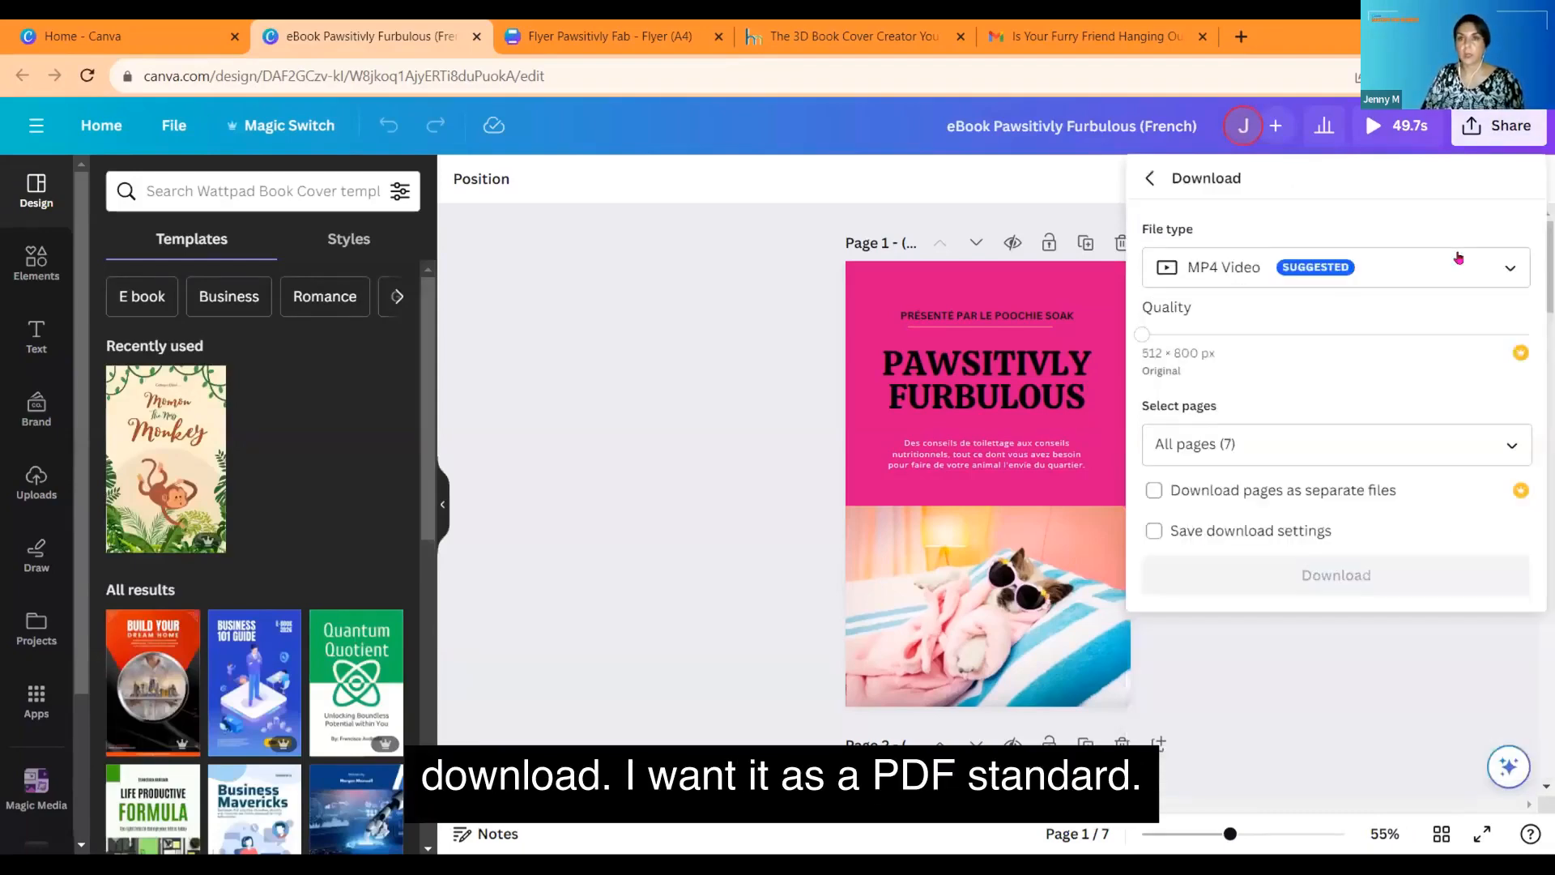
pyautogui.click(1458, 266)
pyautogui.scroll(1, 1326, 381)
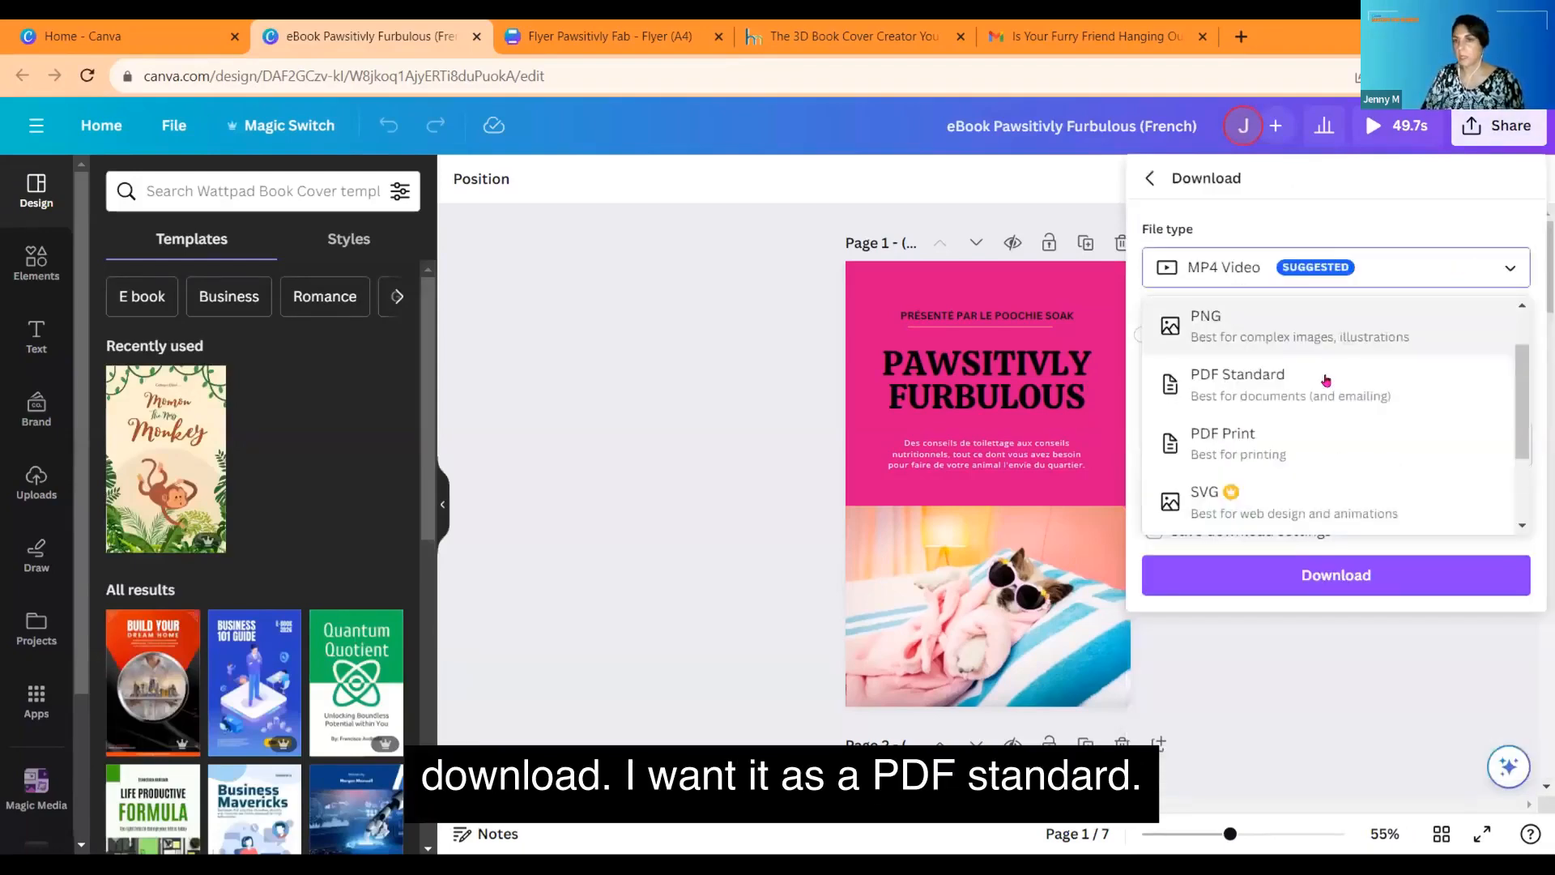
pyautogui.click(1330, 381)
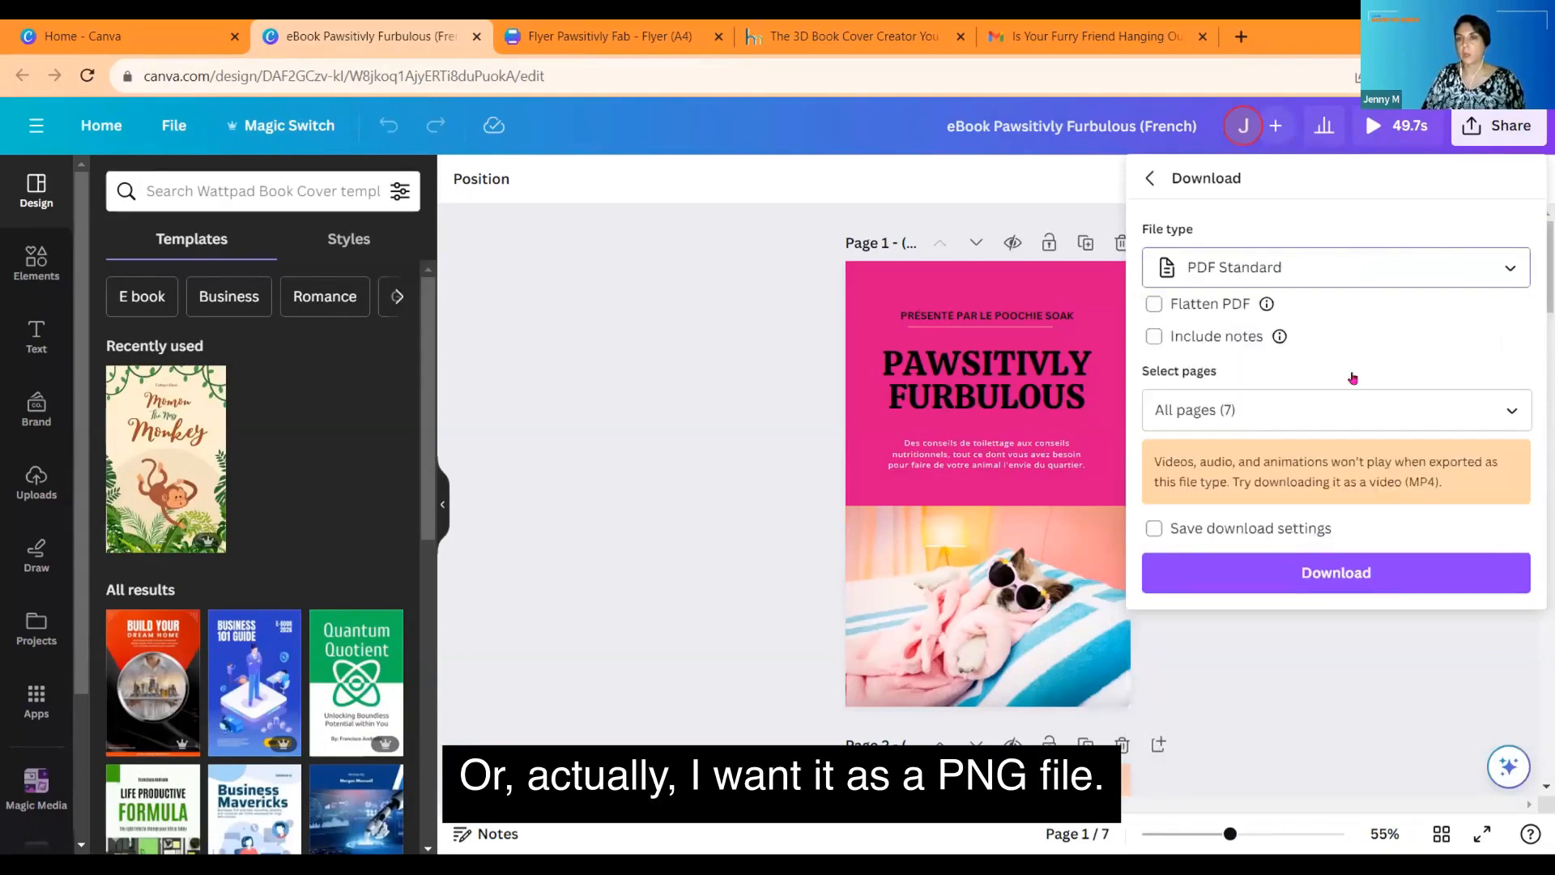
pyautogui.click(1343, 394)
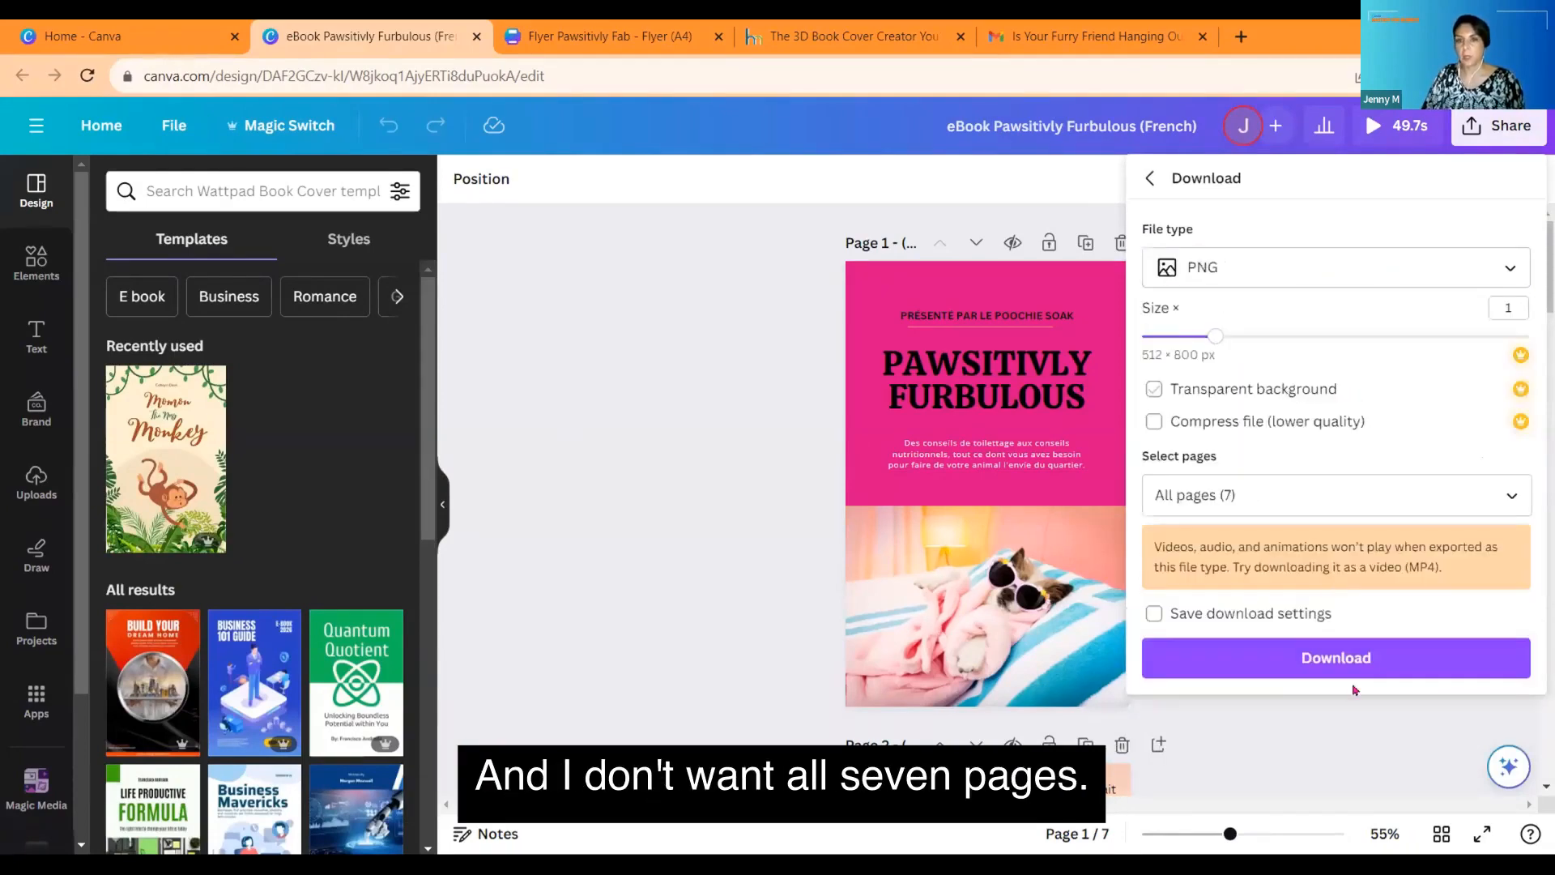
# Step: Limit the page selection to Page 1 and download the French ebook cover
pyautogui.click(1281, 497)
pyautogui.click(1494, 169)
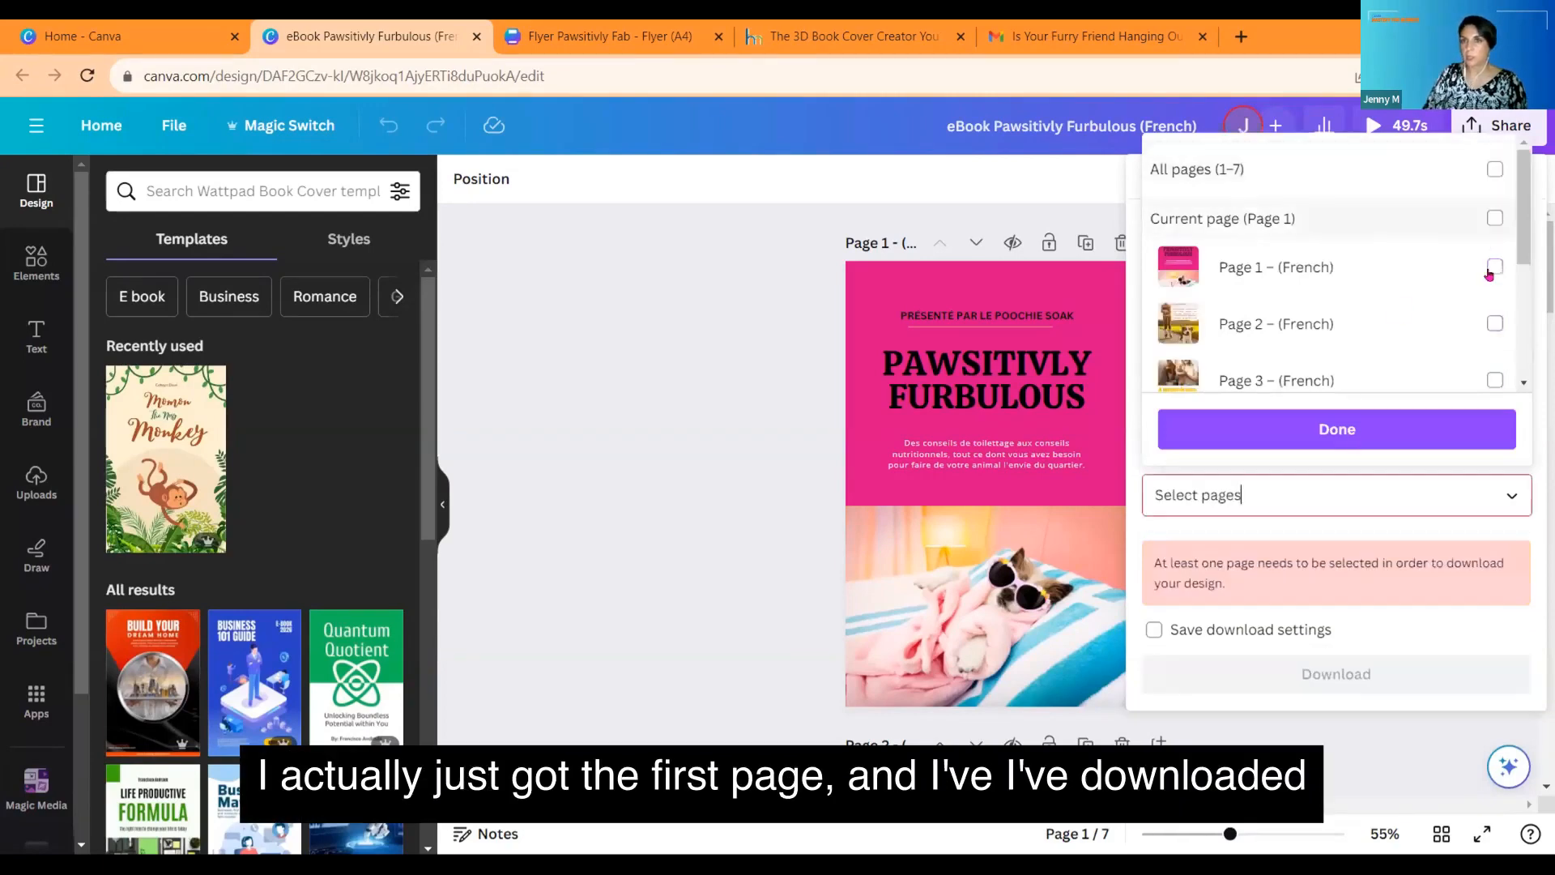
pyautogui.click(1491, 270)
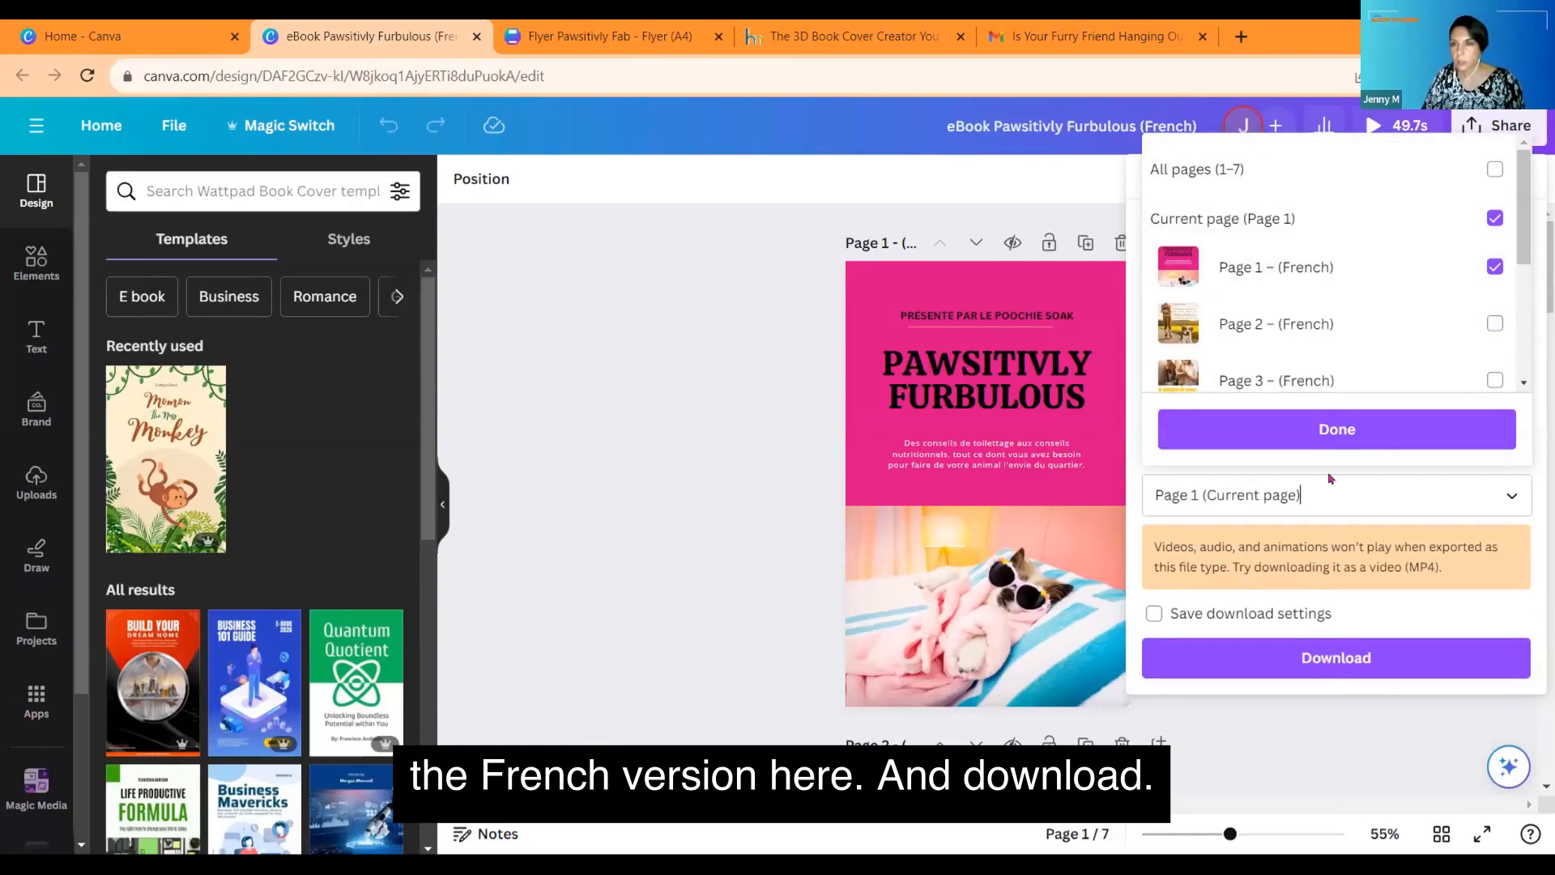
pyautogui.click(1266, 652)
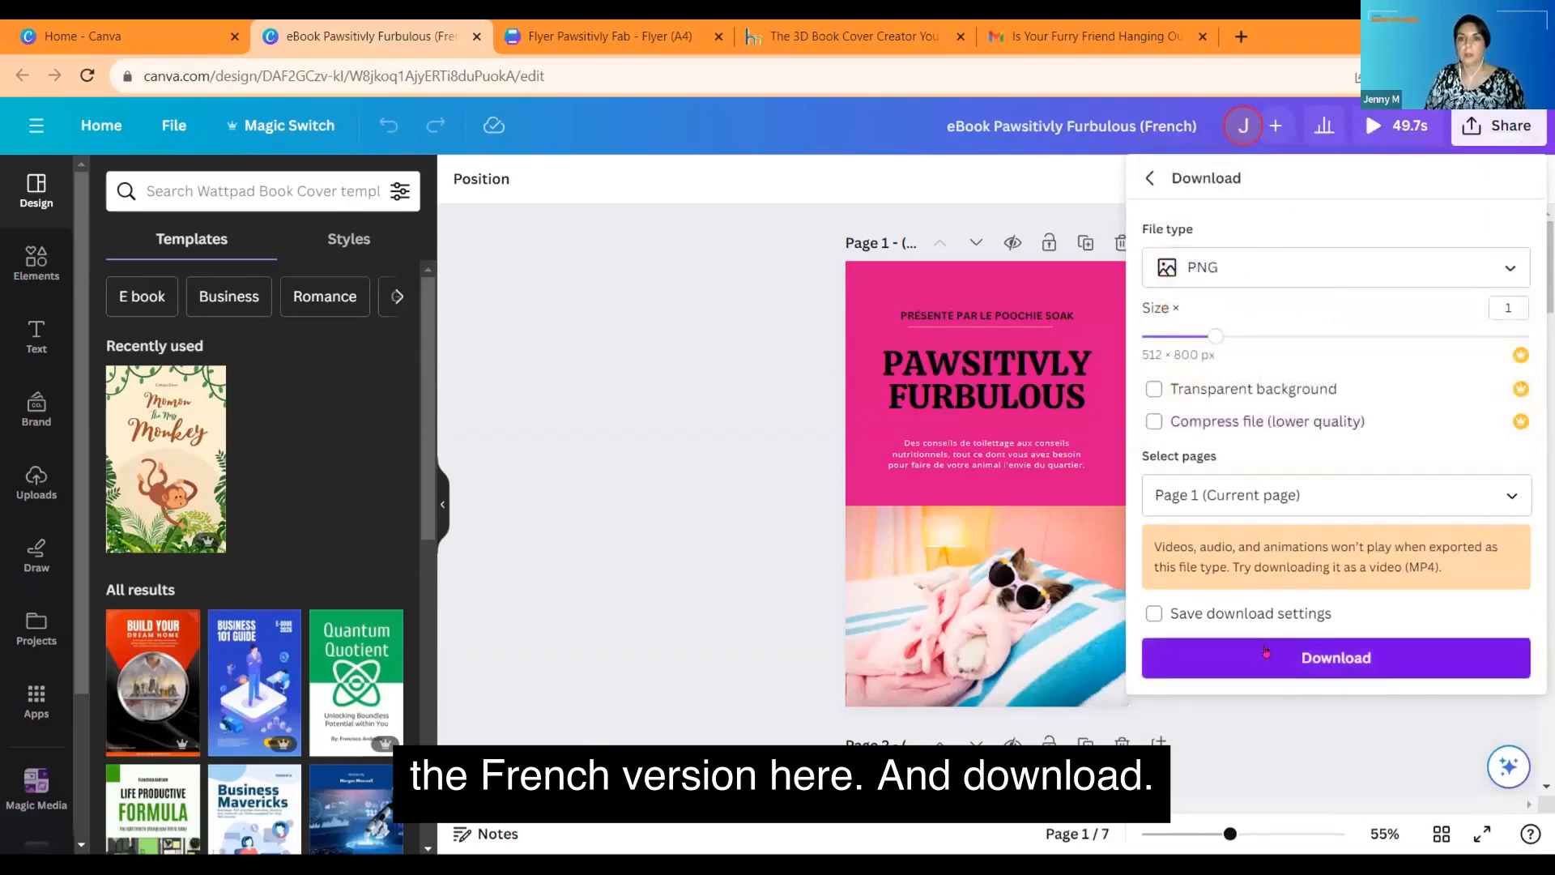
pyautogui.click(1266, 652)
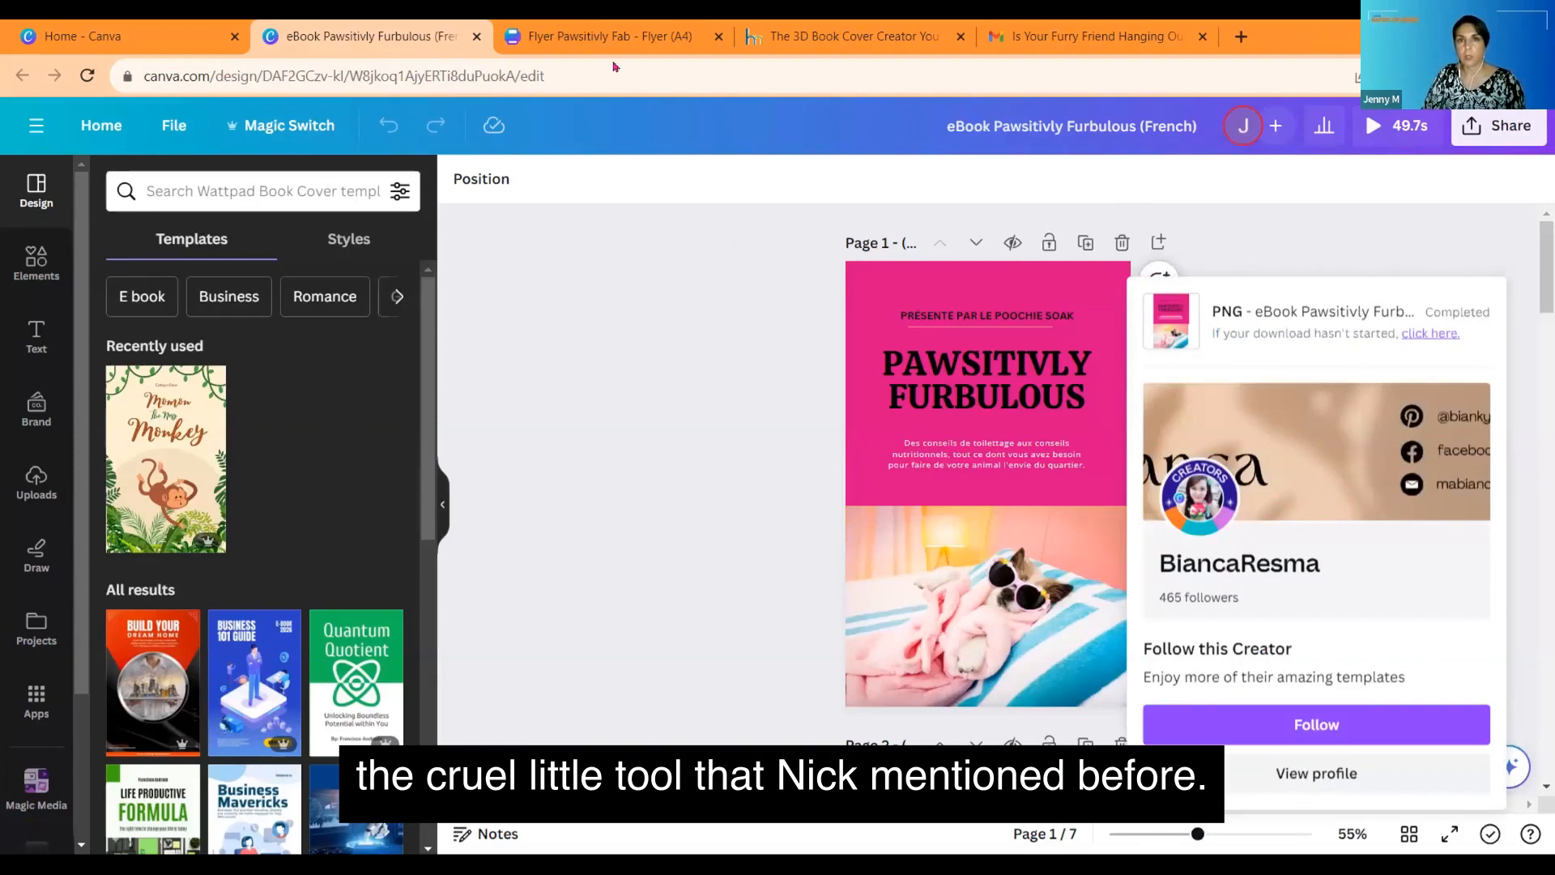
# Step: Close the flyer, switch to the diybookcovers.com 3D mockup page, and choose the fourth Single template, an angled 3D book, for the cover
pyautogui.click(718, 35)
pyautogui.click(614, 36)
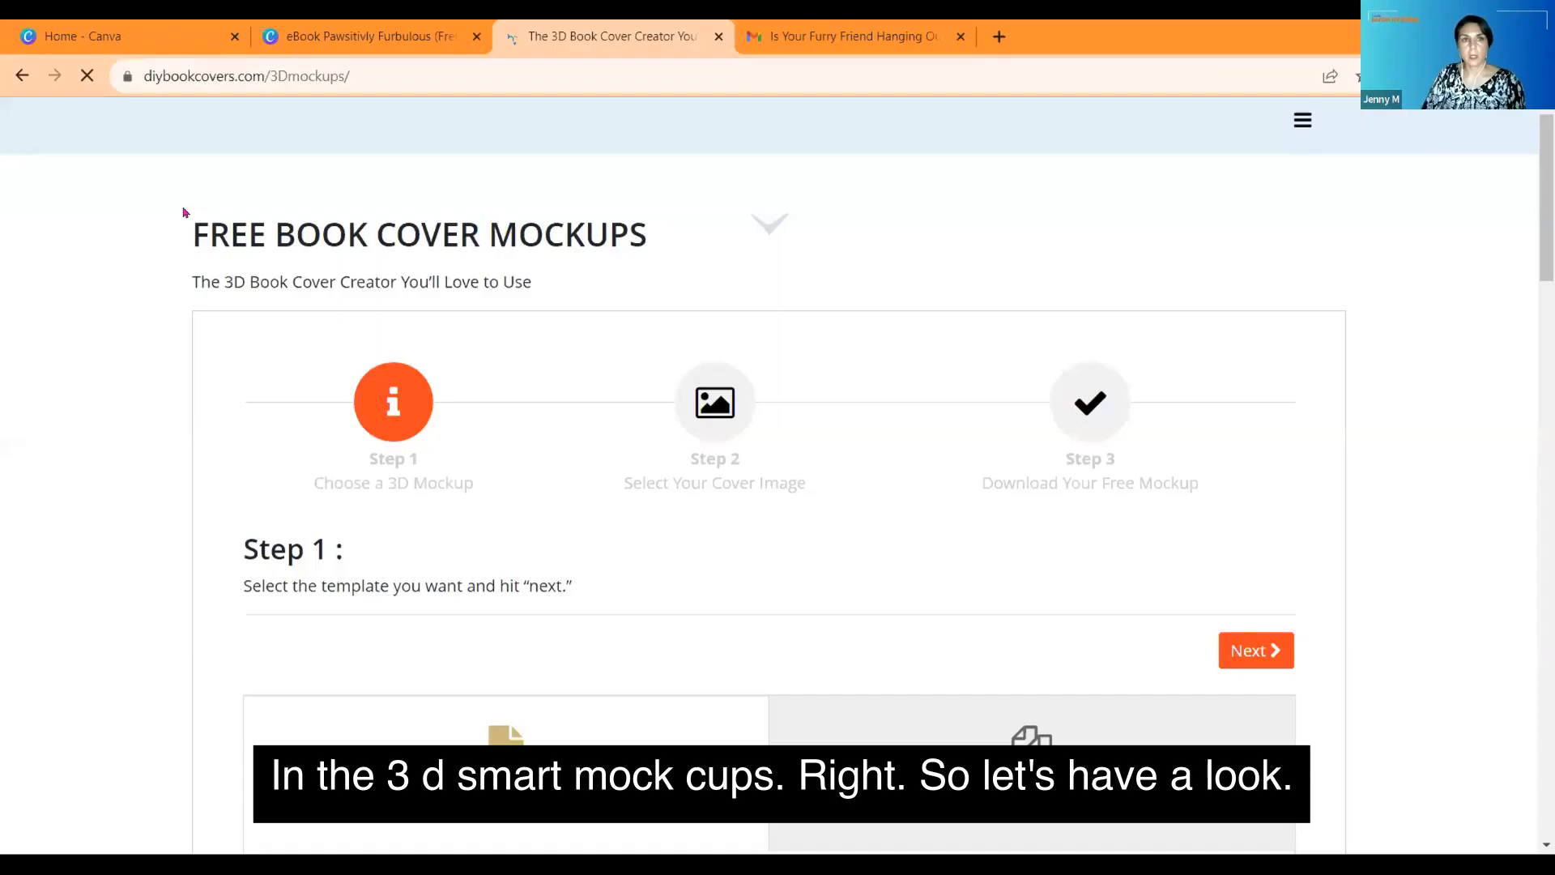
pyautogui.scroll(-5, 1038, 484)
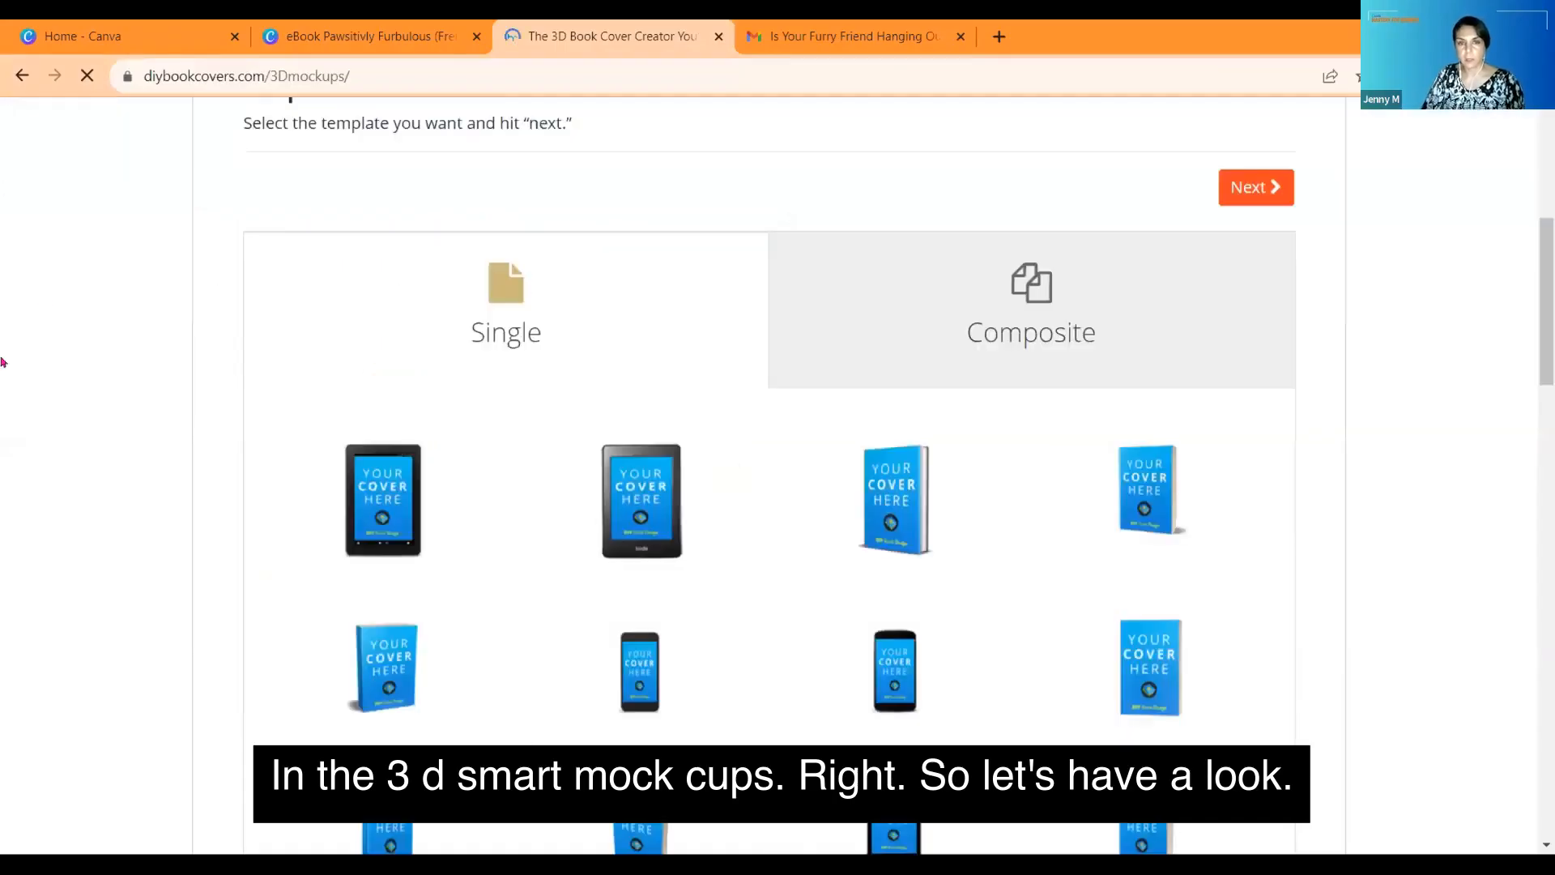
pyautogui.scroll(-3, 538, 392)
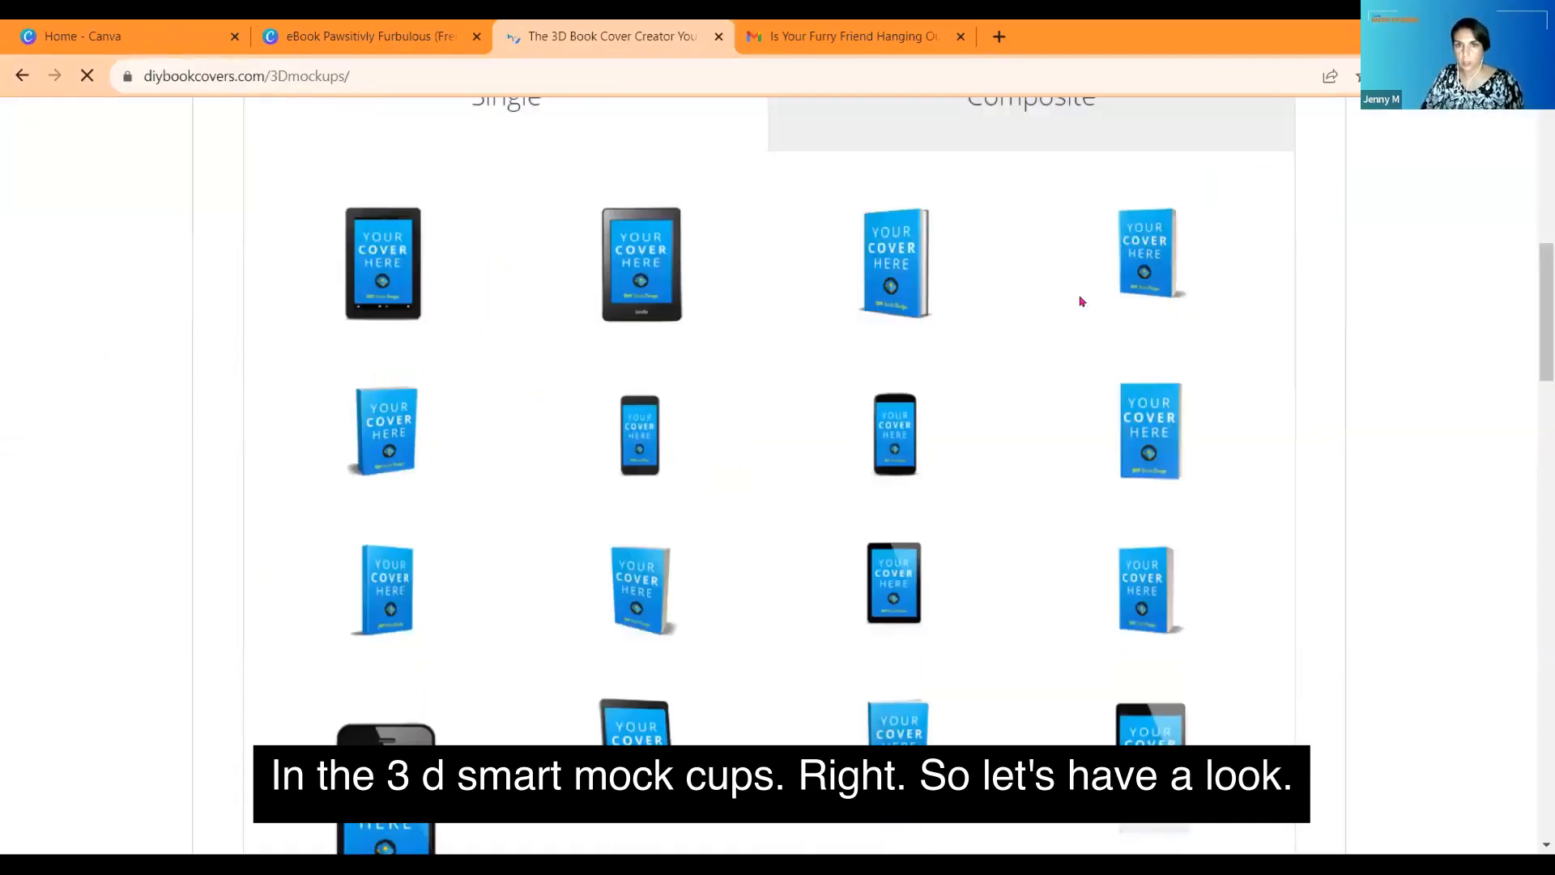
pyautogui.click(1147, 258)
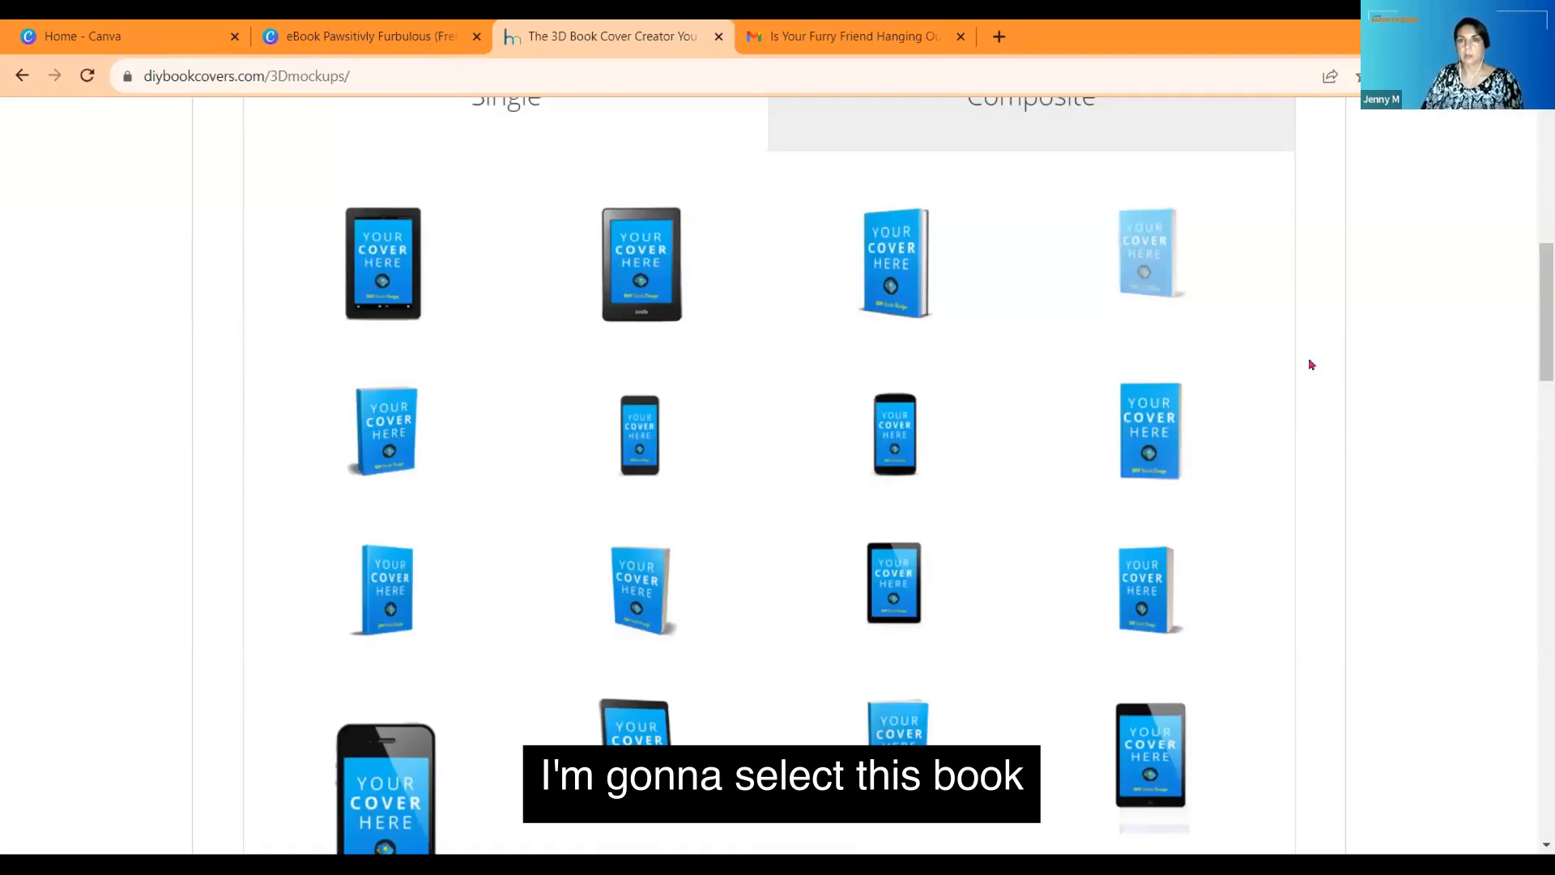
pyautogui.scroll(3, 1240, 188)
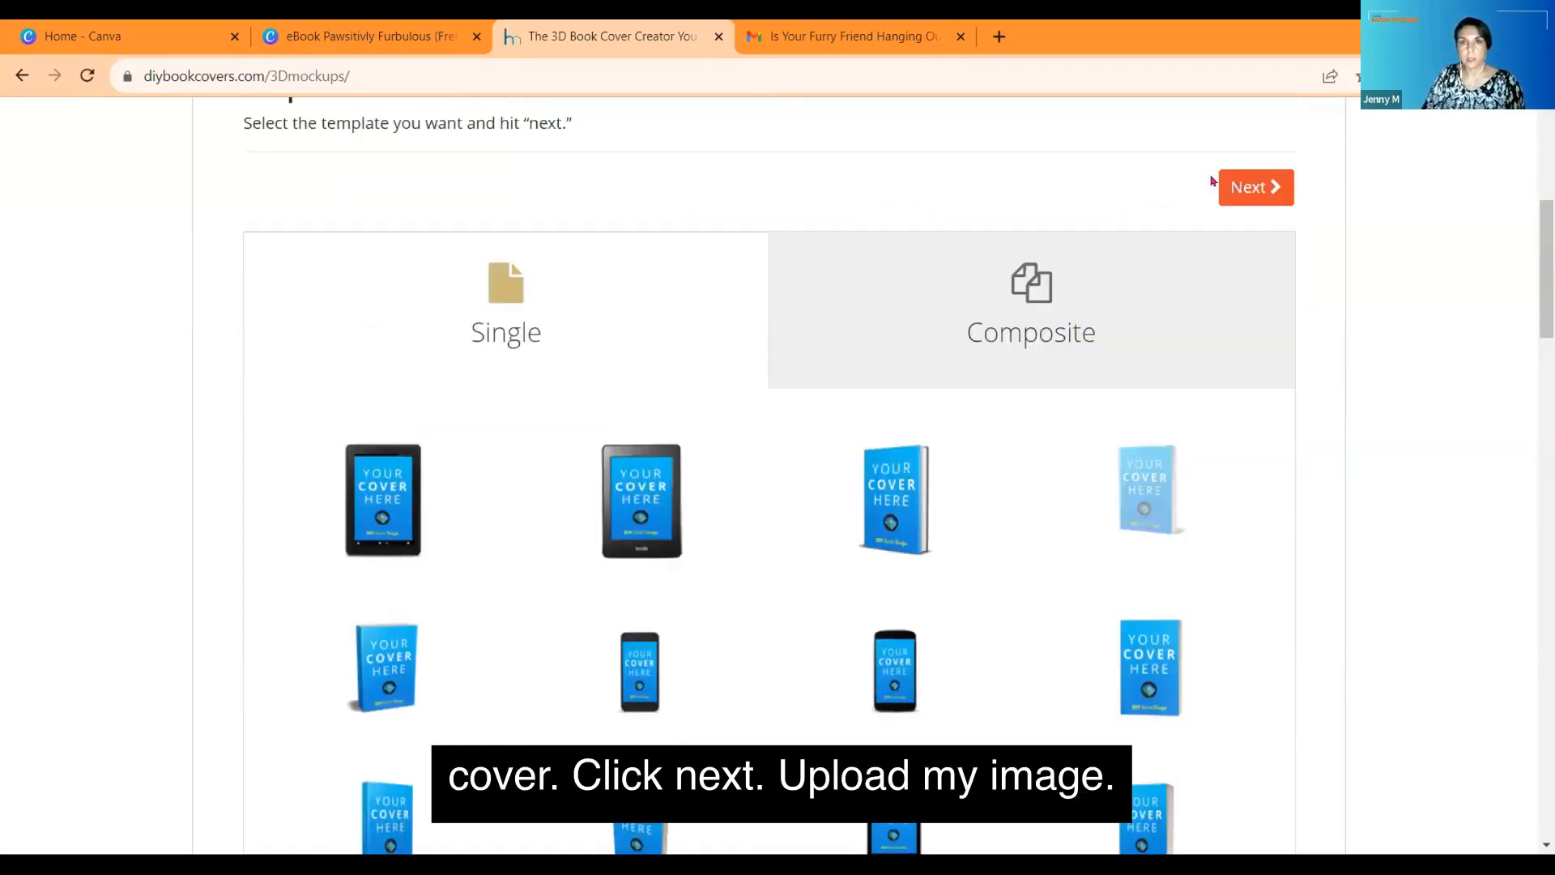
pyautogui.click(1223, 185)
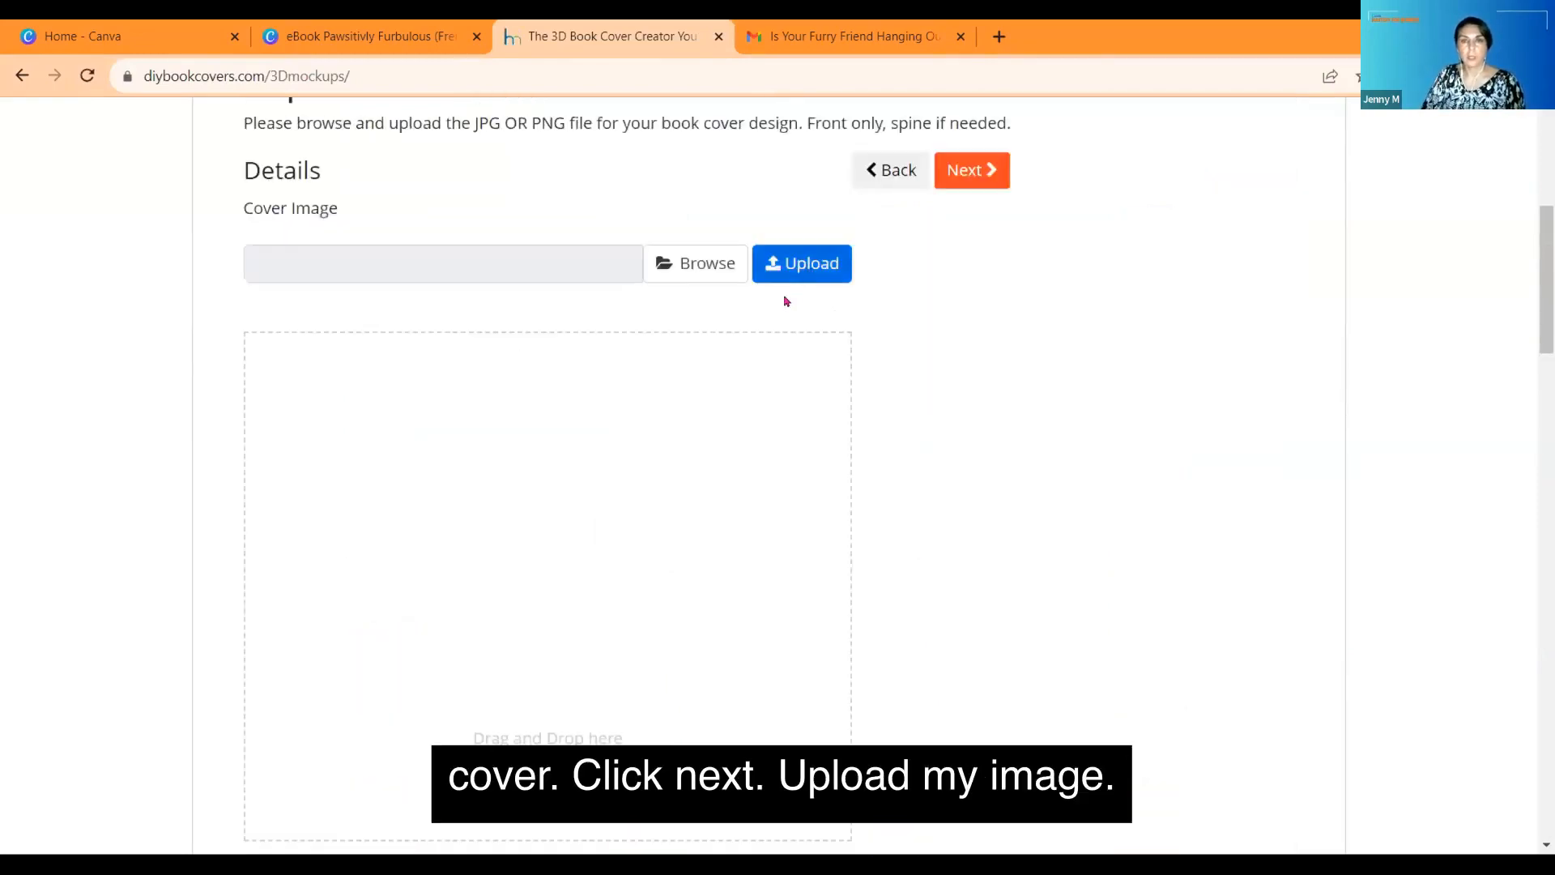
# Step: Upload (French).png from the Downloads folder as the mockup's cover image
pyautogui.click(696, 264)
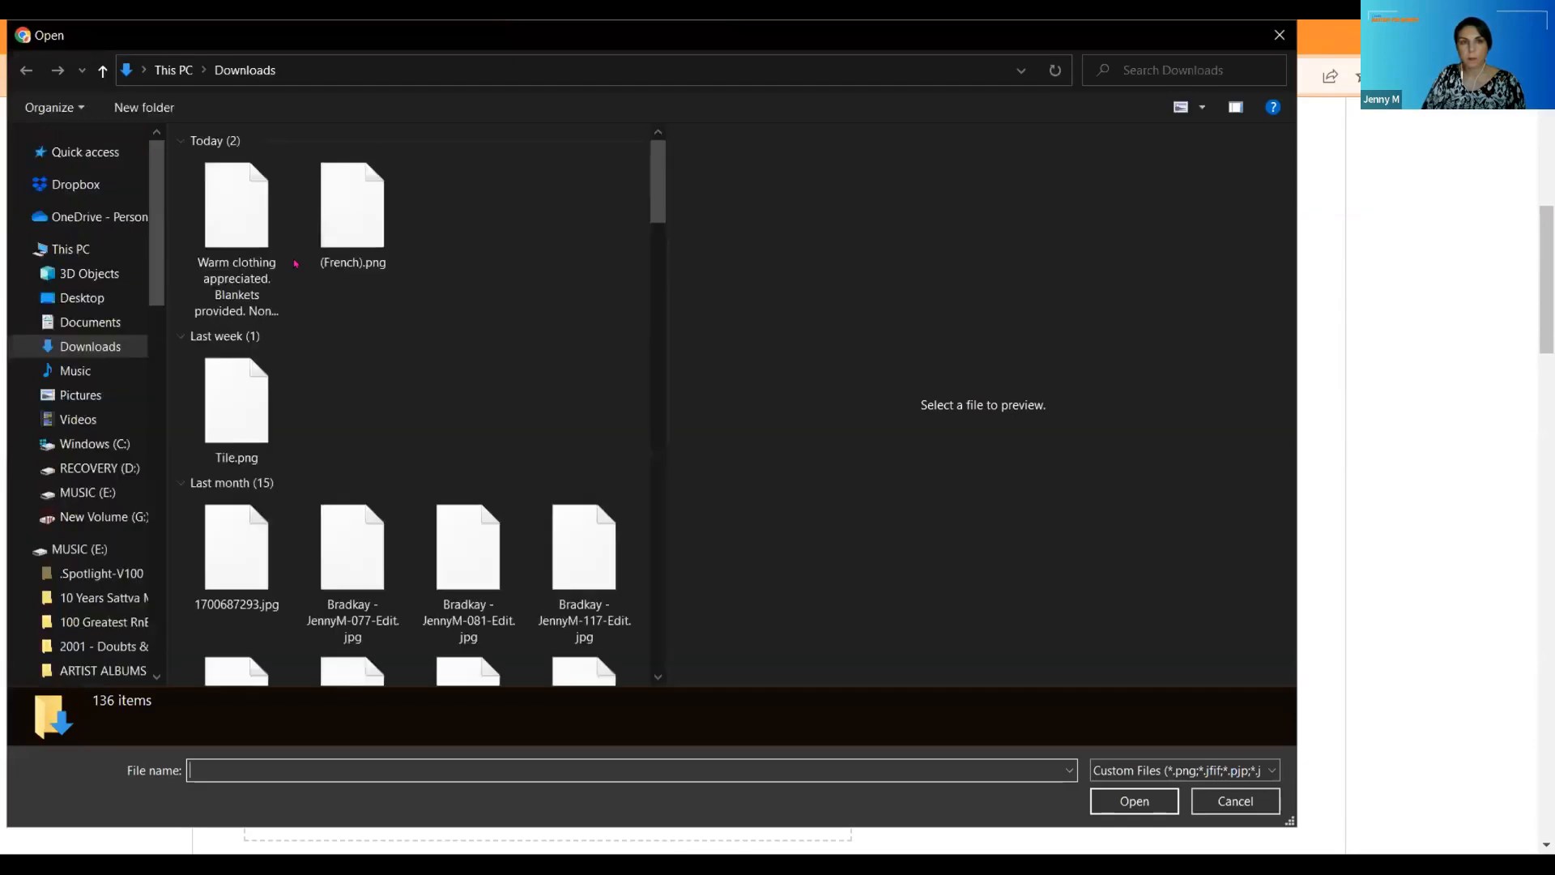
pyautogui.click(334, 196)
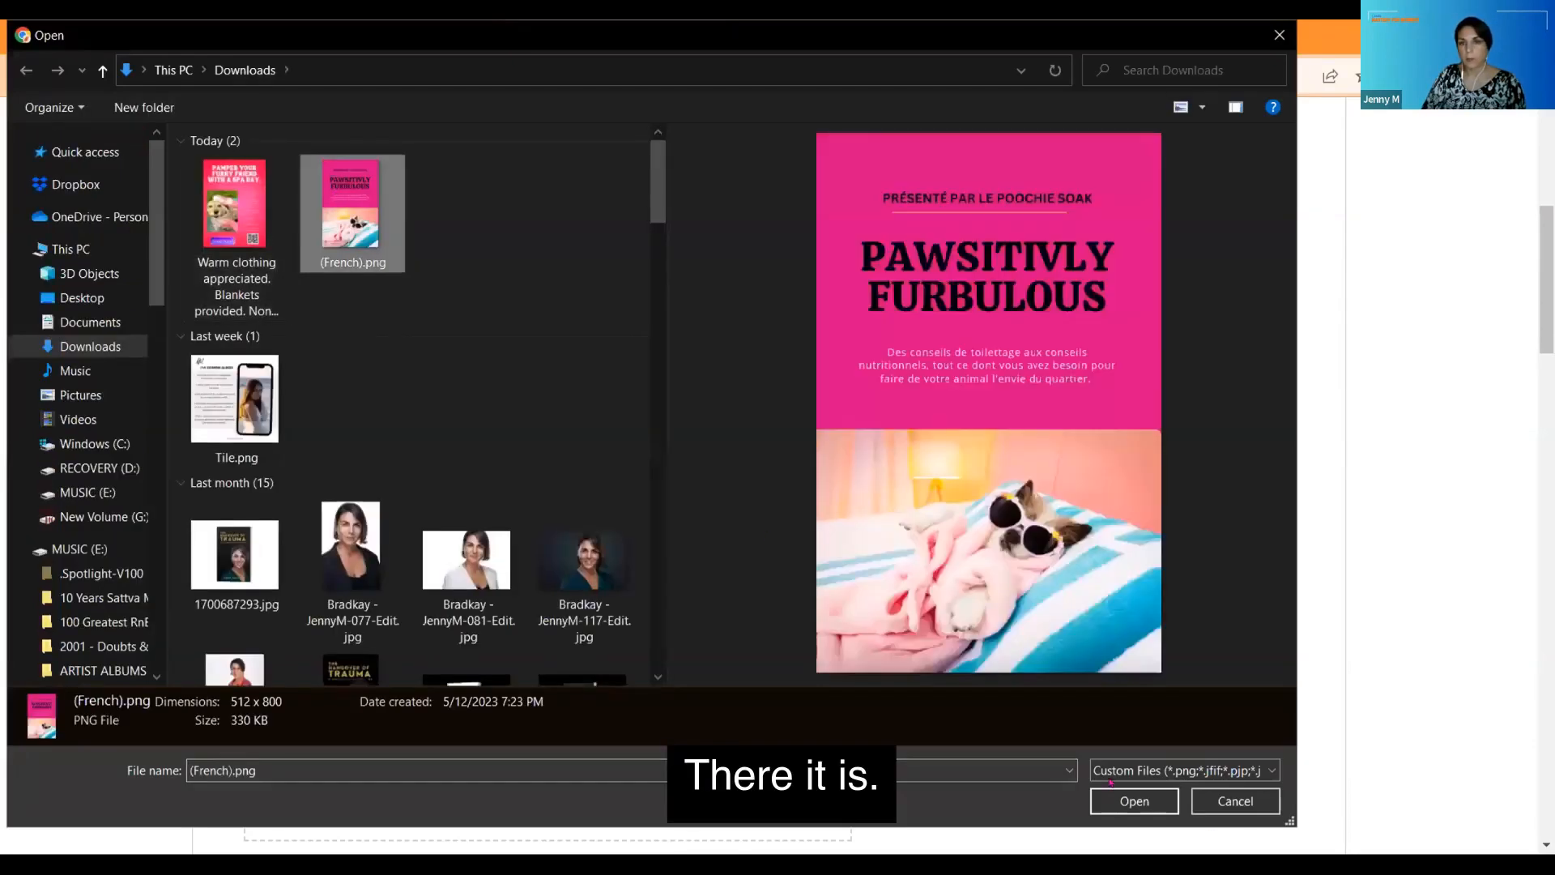
pyautogui.click(1111, 793)
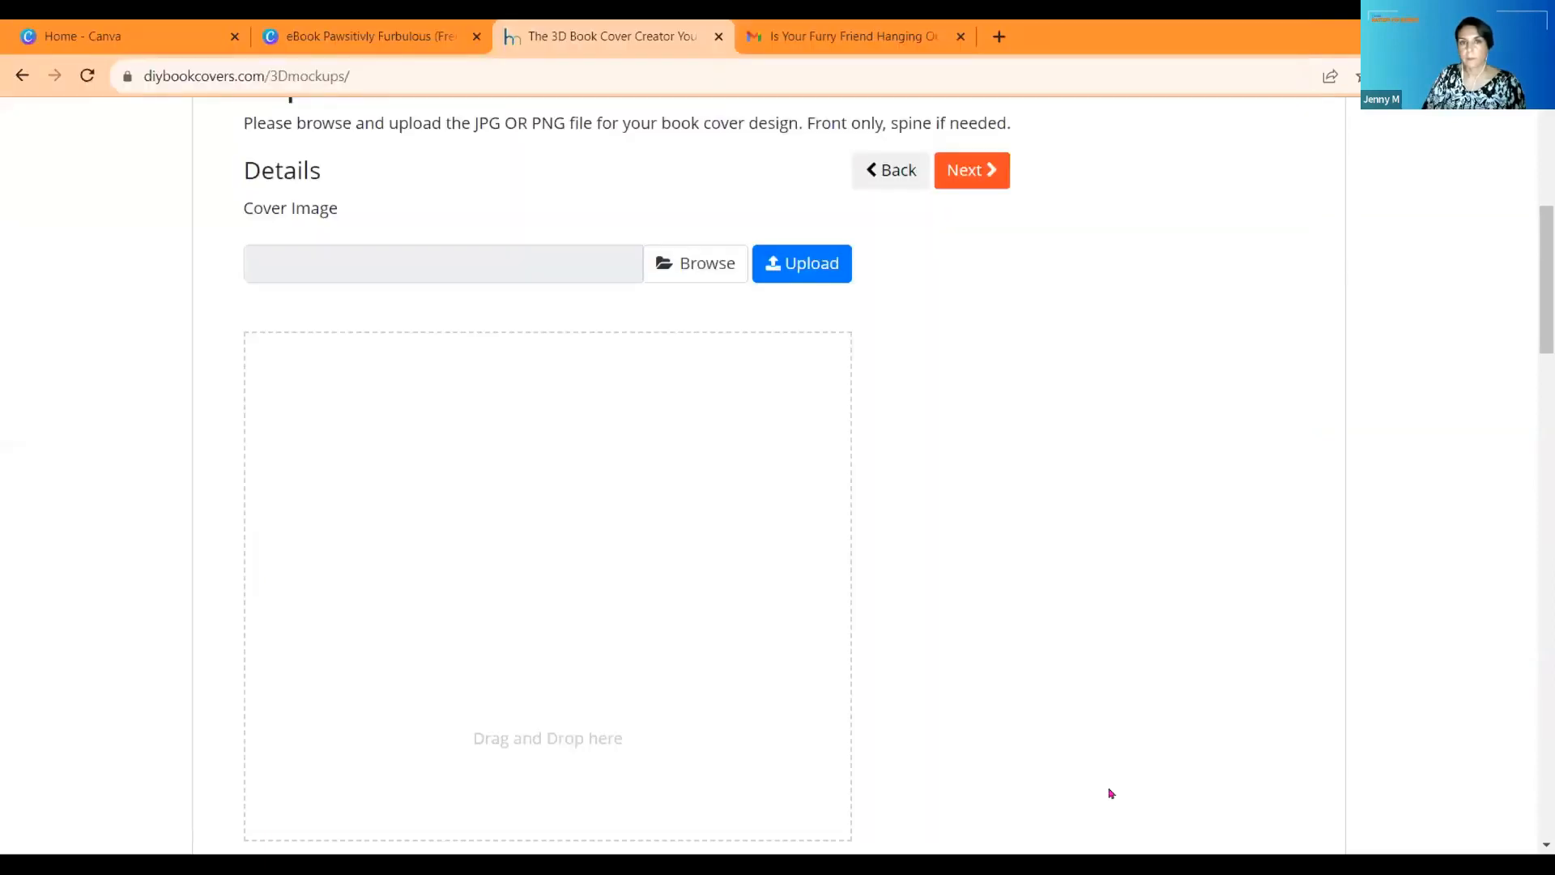
pyautogui.click(838, 261)
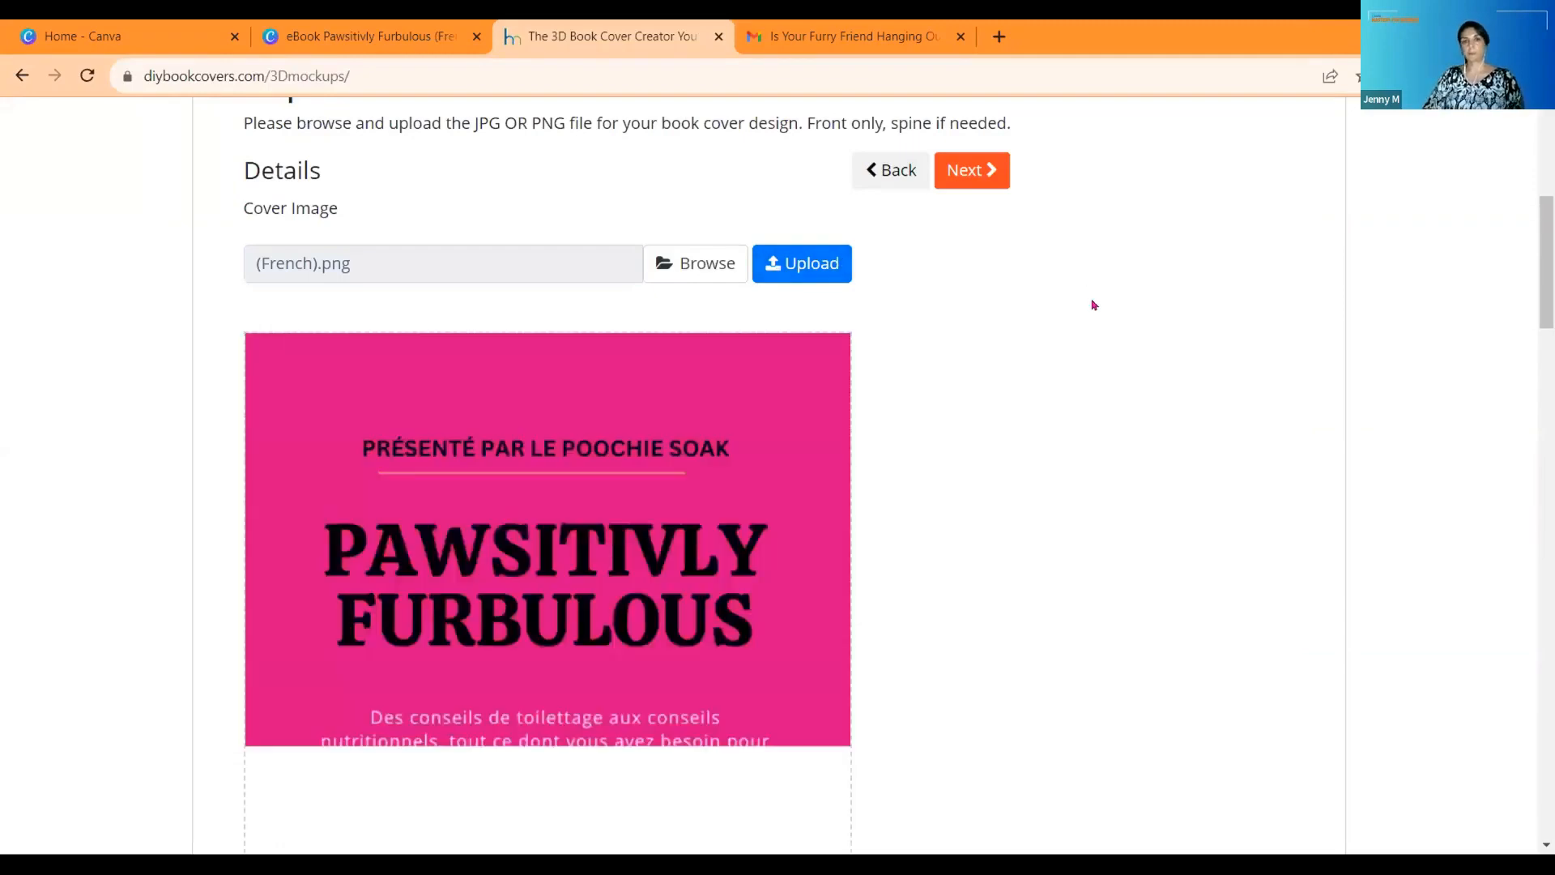
# Step: Proceed to the mockup's final stage and download the 3D book image as PNG
pyautogui.click(980, 172)
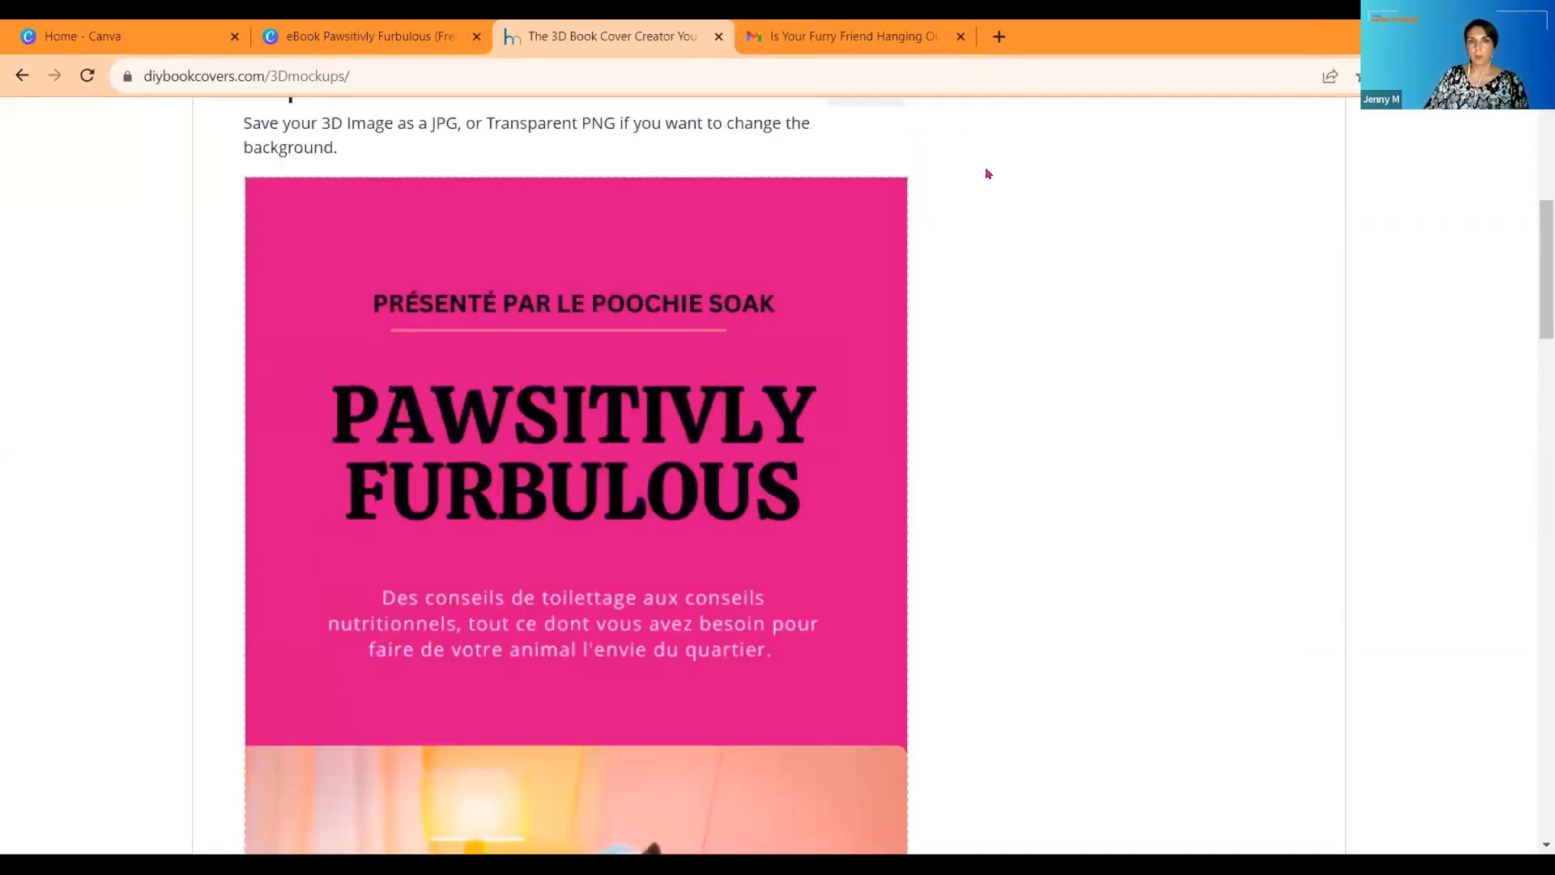
pyautogui.scroll(-12, 960, 298)
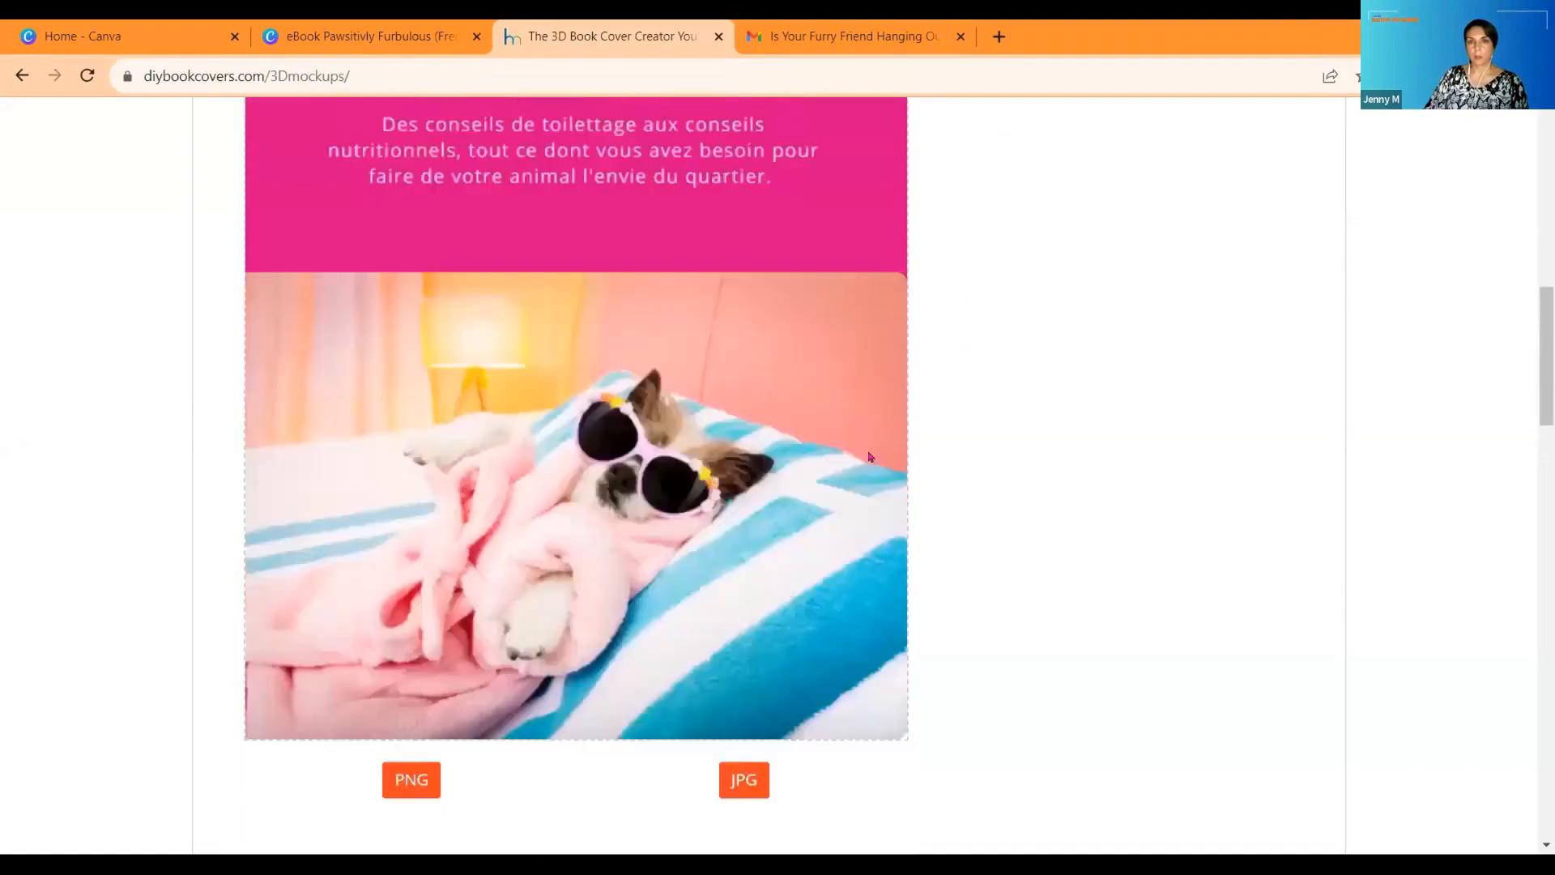
pyautogui.scroll(6, 714, 302)
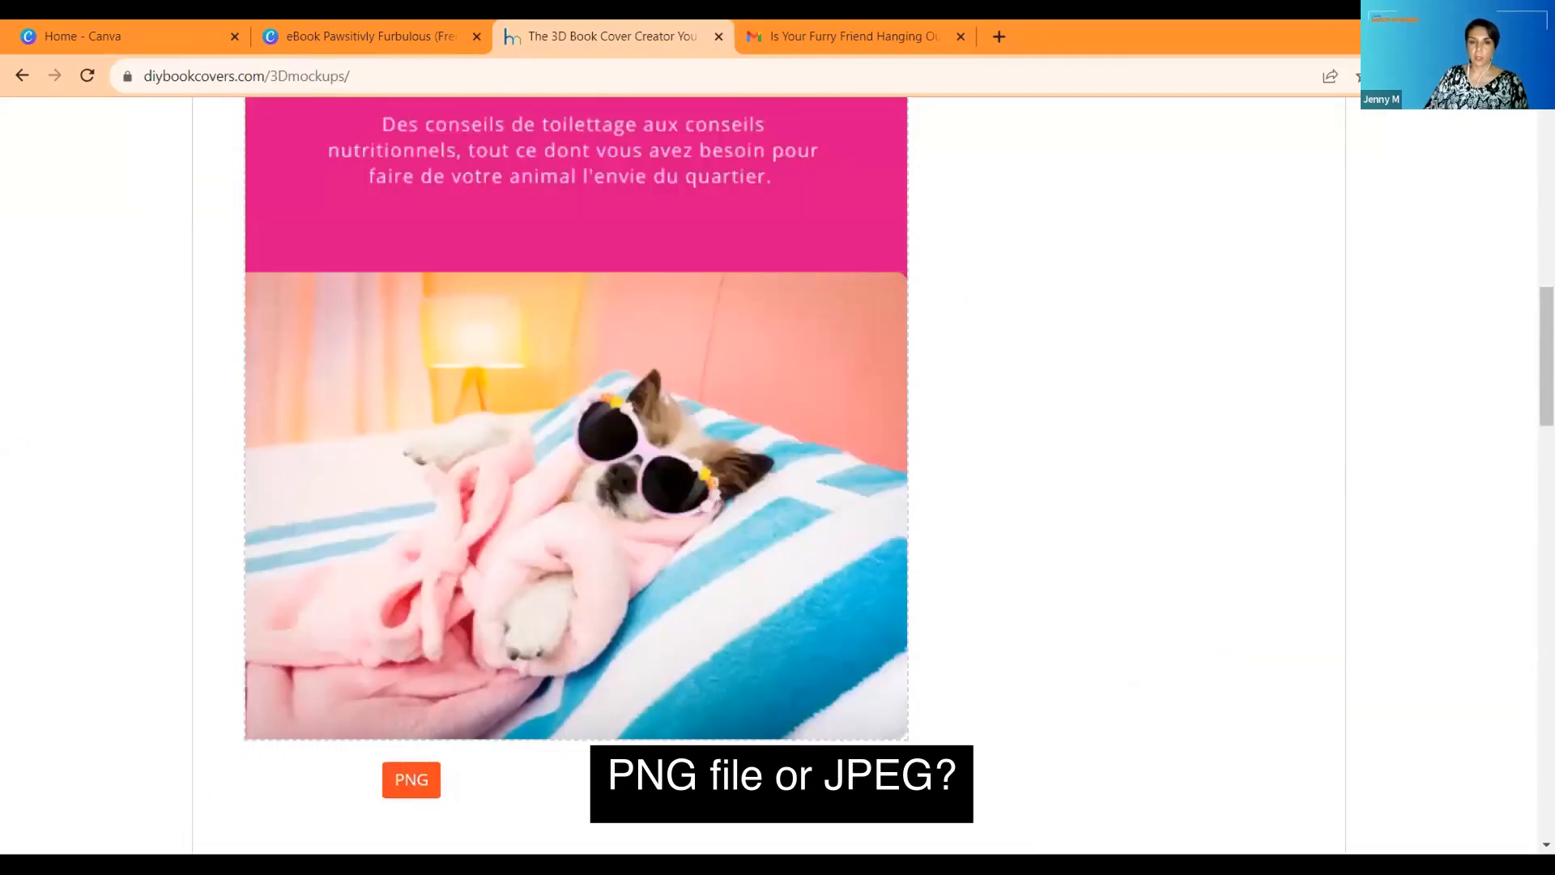
pyautogui.click(402, 778)
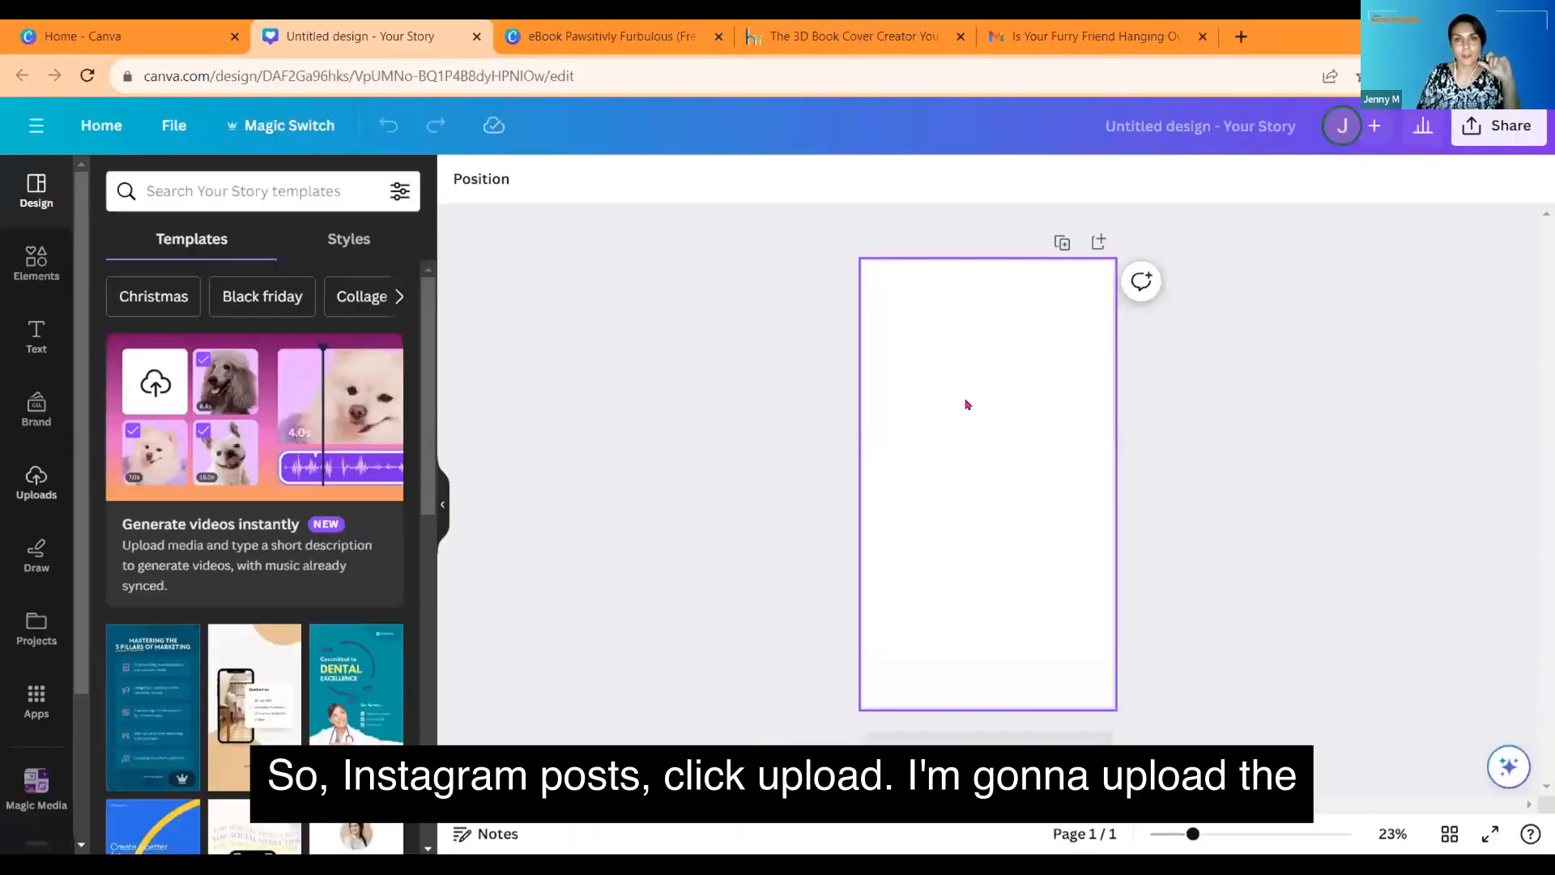
# Step: Upload the 3D book image 1701768277.png from the Downloads folder to the blank Your Story design
pyautogui.click(37, 485)
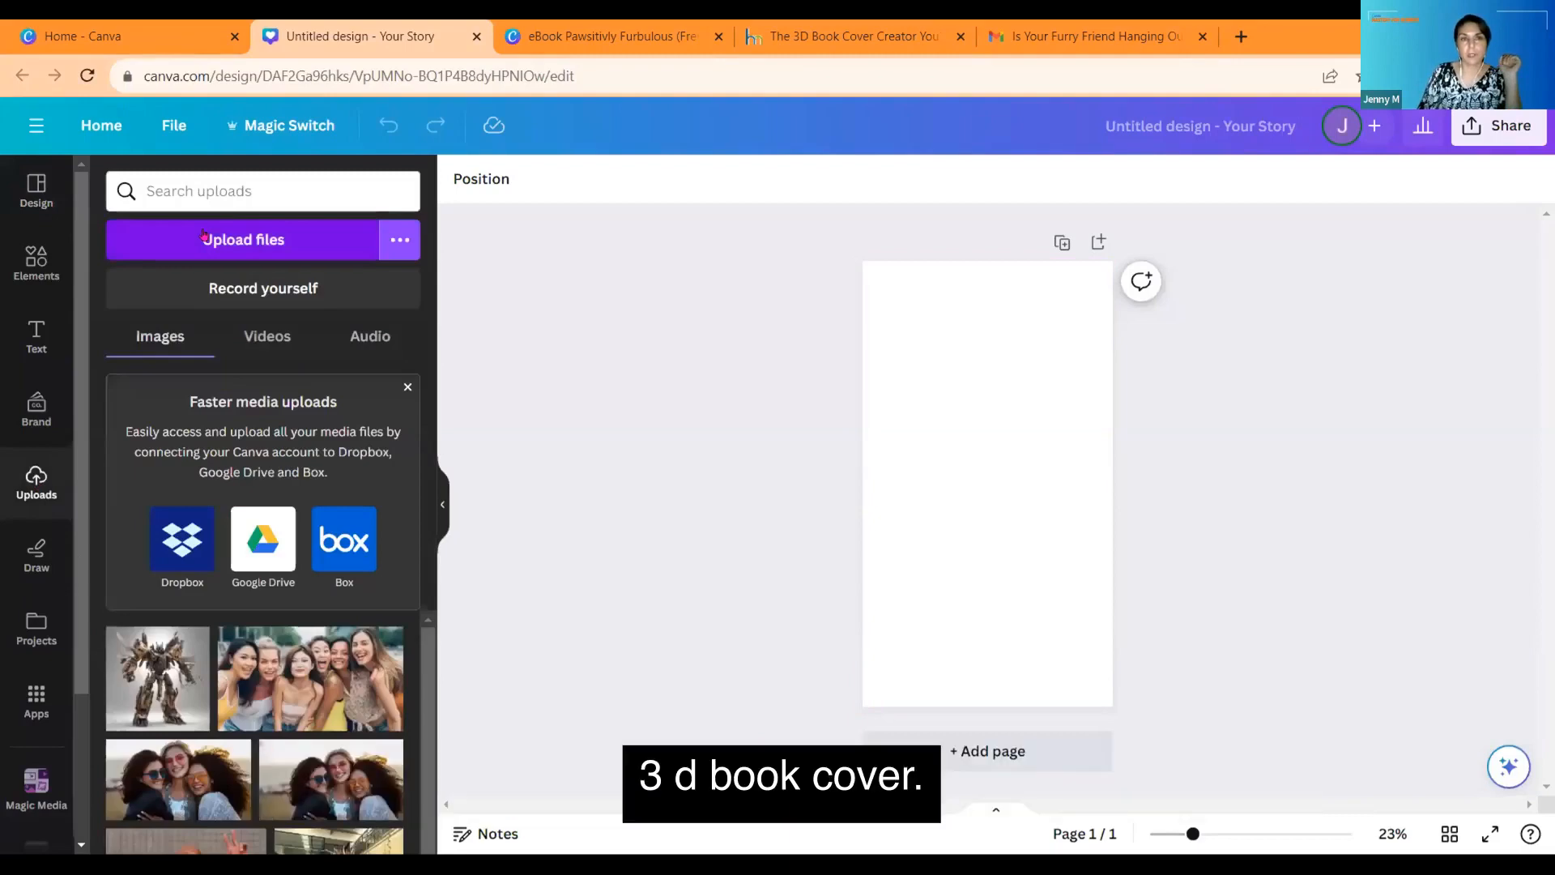
pyautogui.click(204, 235)
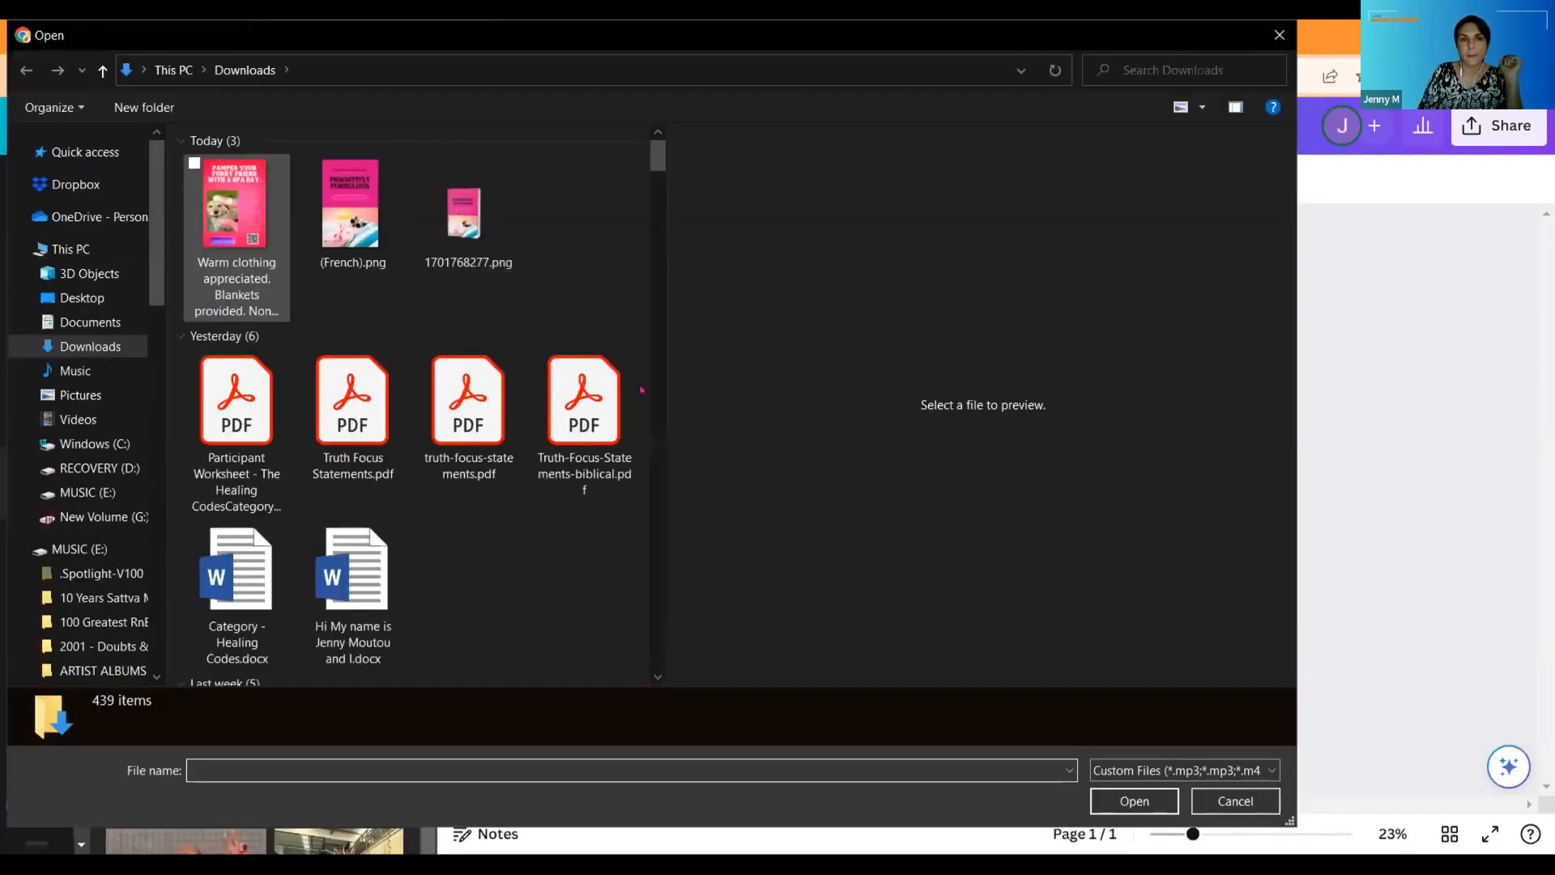
pyautogui.click(468, 212)
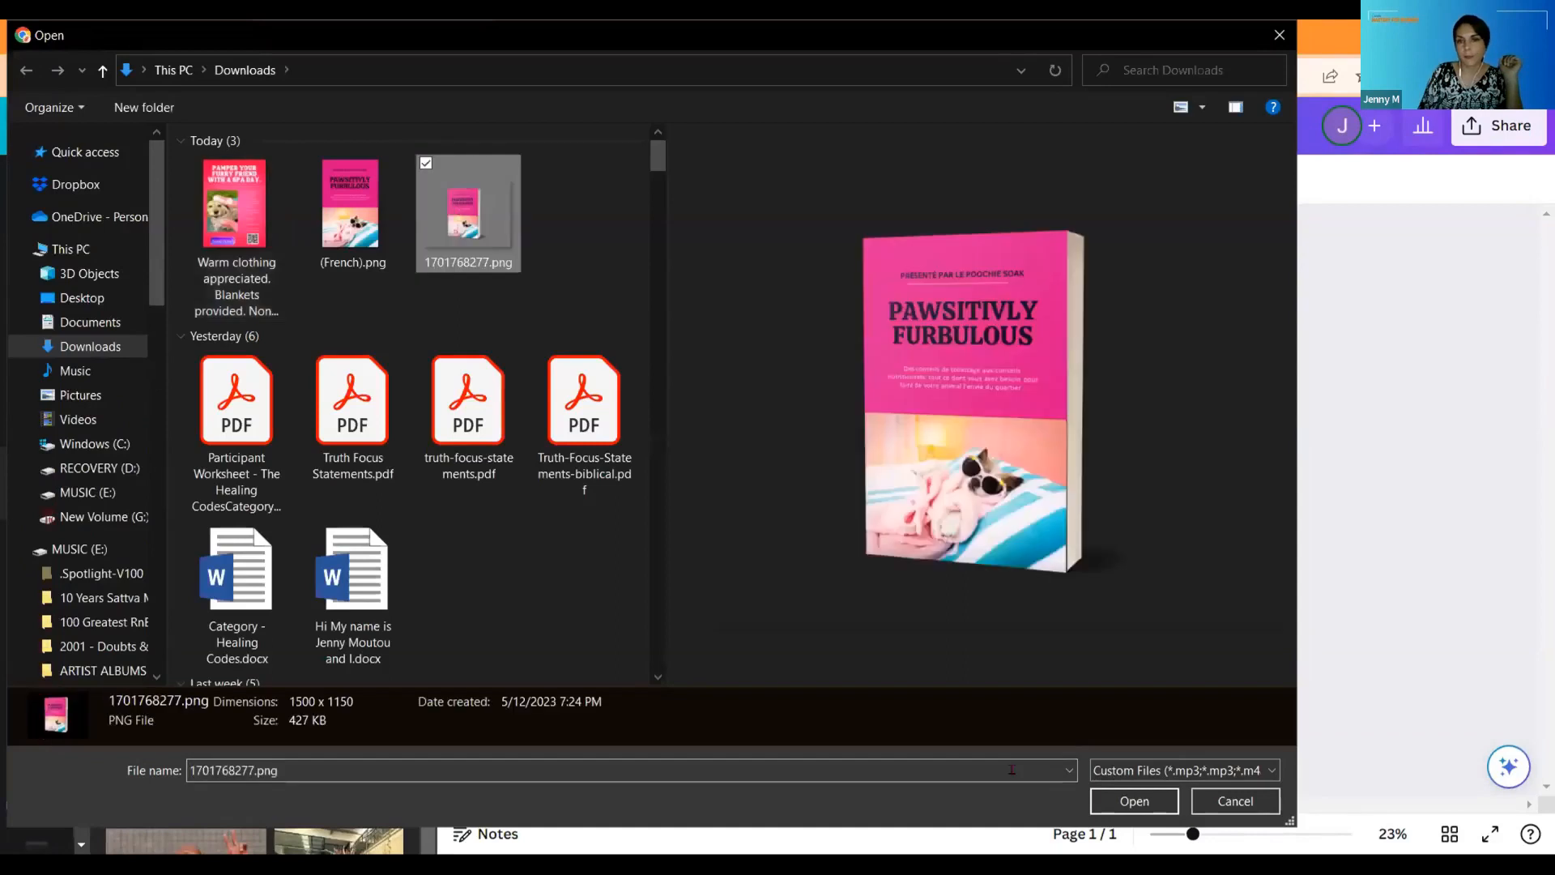
pyautogui.click(1155, 795)
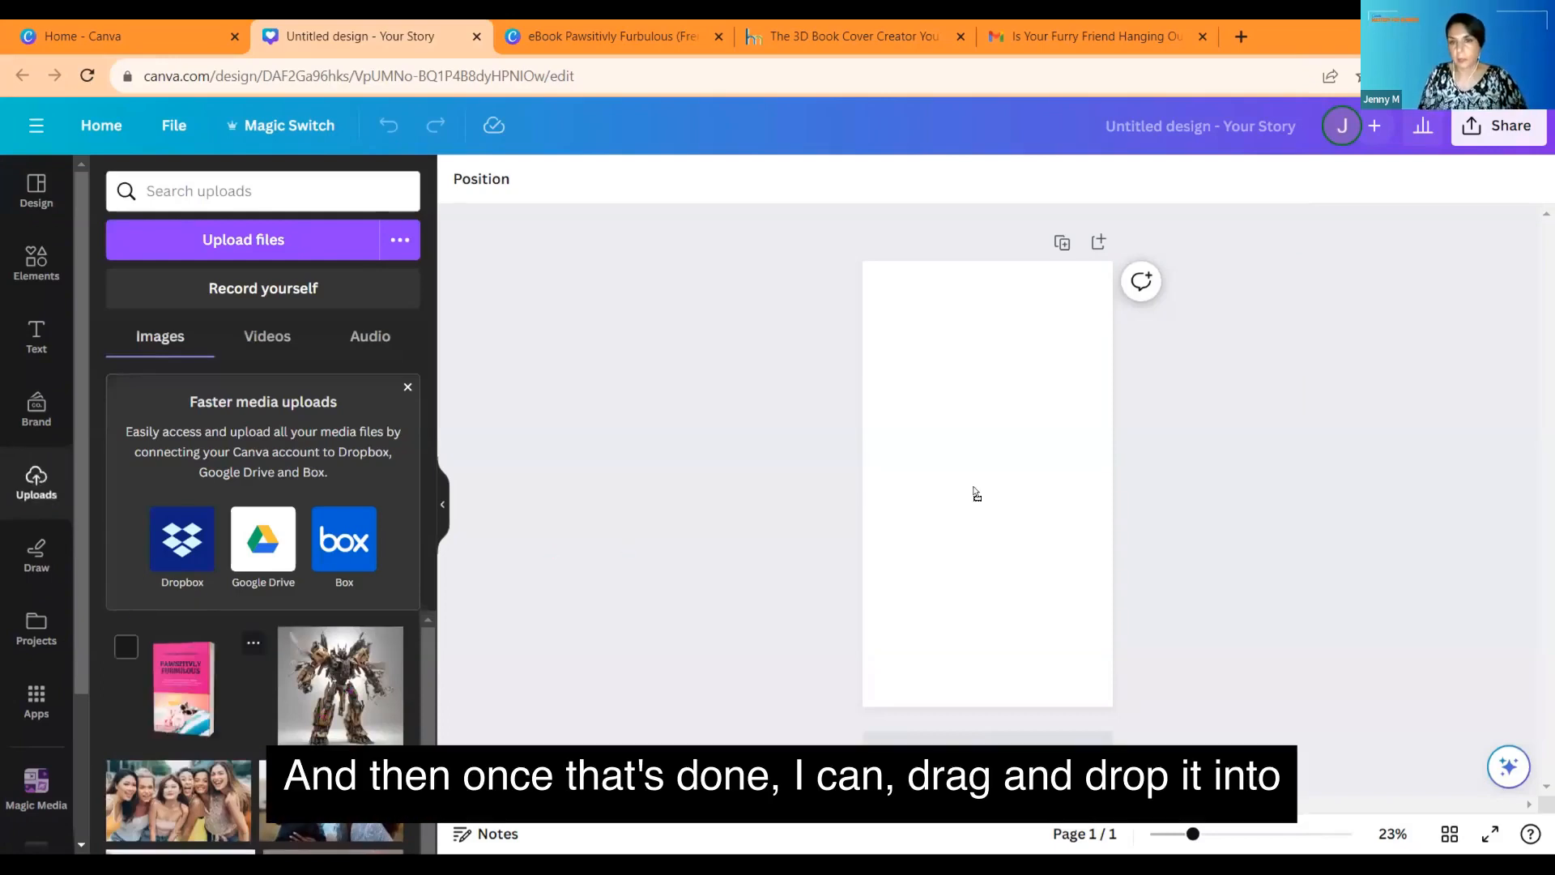
# Step: Place the uploaded 3D book image on the blank story page, enlarge it and centre it
pyautogui.moveTo(885, 420); pyautogui.dragTo(812, 364)
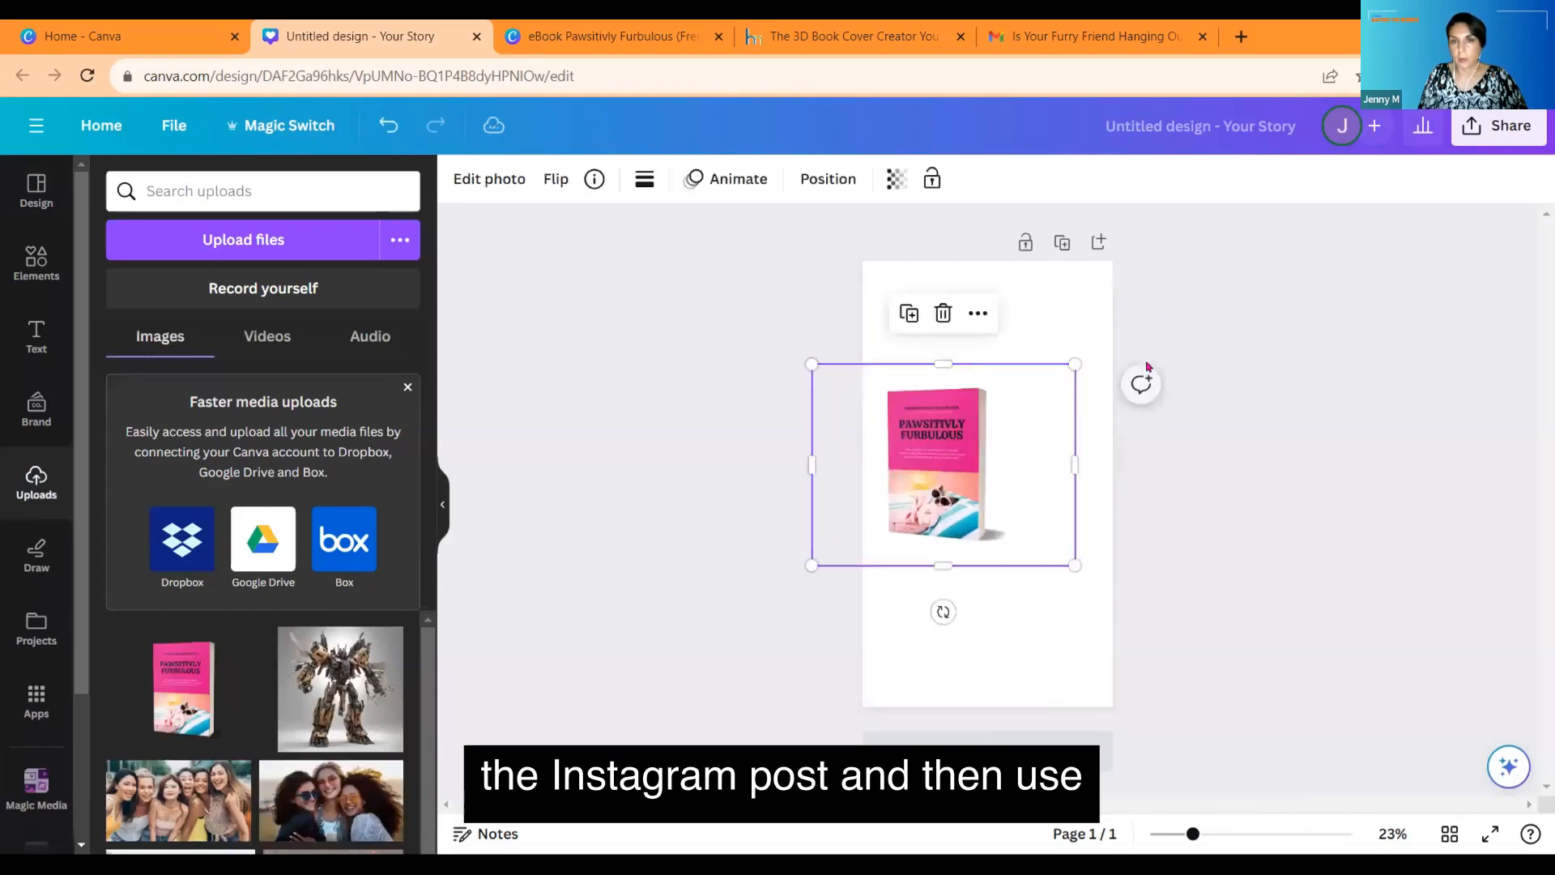
pyautogui.moveTo(1154, 319); pyautogui.dragTo(1269, 216)
pyautogui.moveTo(811, 565); pyautogui.dragTo(790, 588)
pyautogui.moveTo(1045, 506); pyautogui.dragTo(1016, 610)
pyautogui.click(1429, 470)
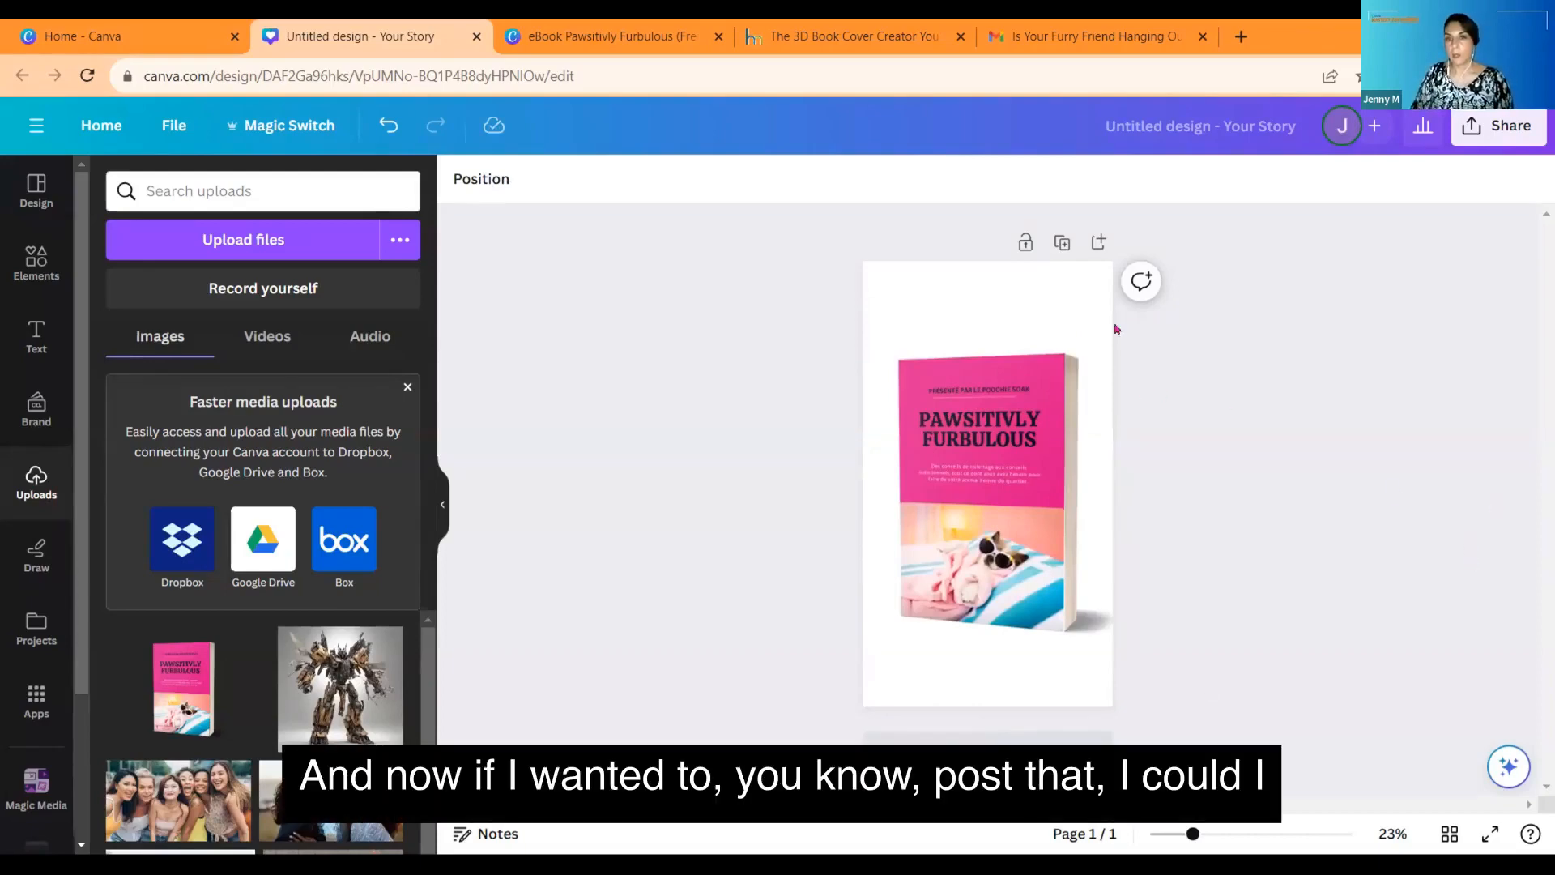
# Step: Extend the book image's frame beyond the page's upper and lower edges so the book fills the page width, and adjust its position
pyautogui.click(1020, 306)
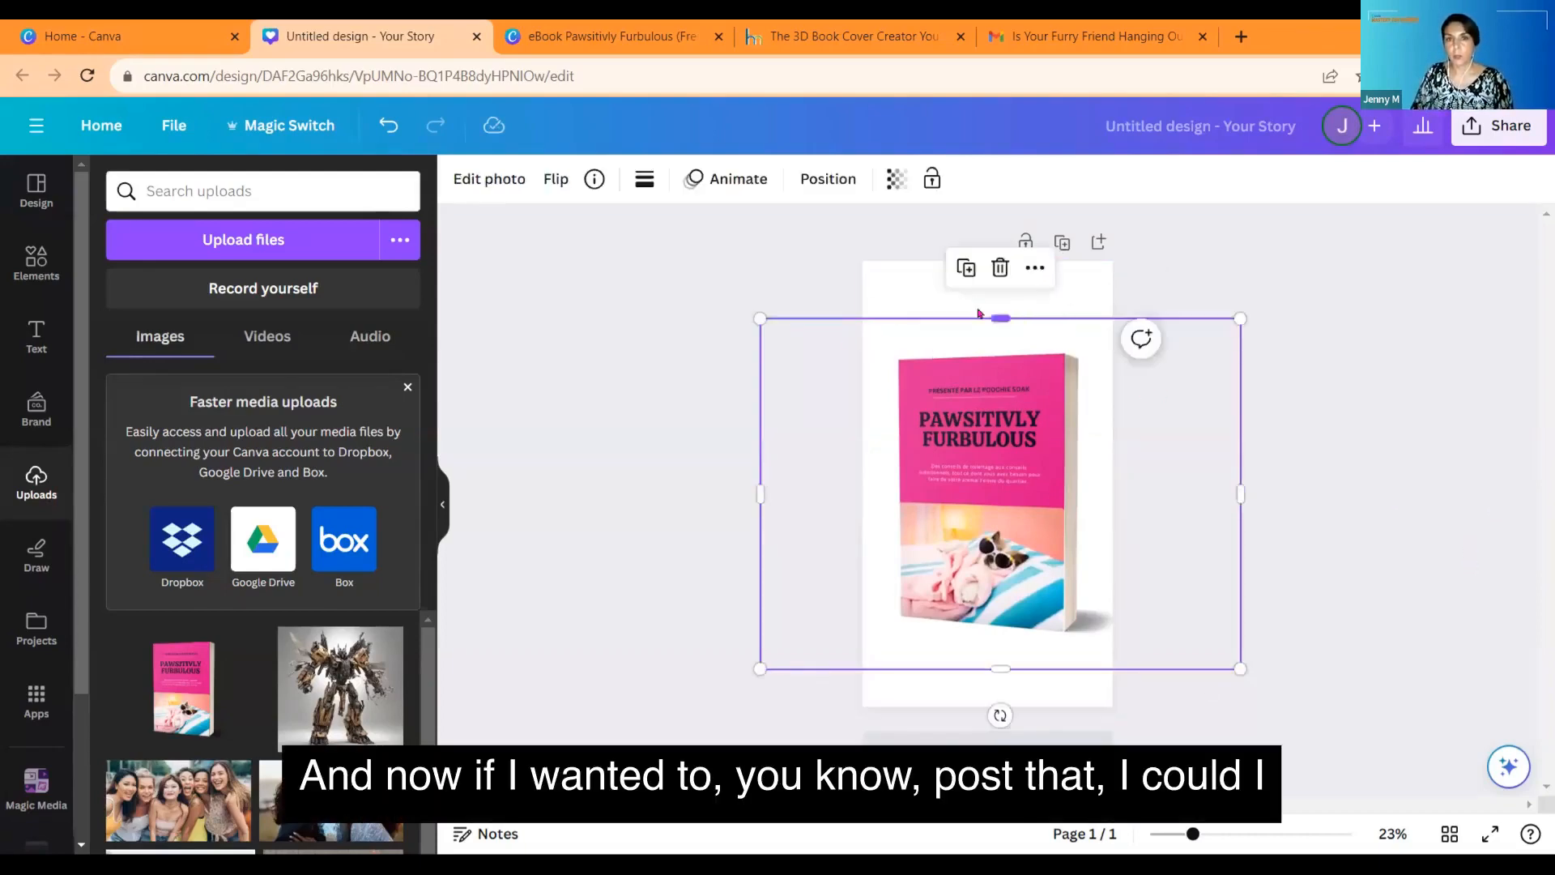
pyautogui.moveTo(1001, 318); pyautogui.dragTo(1001, 234)
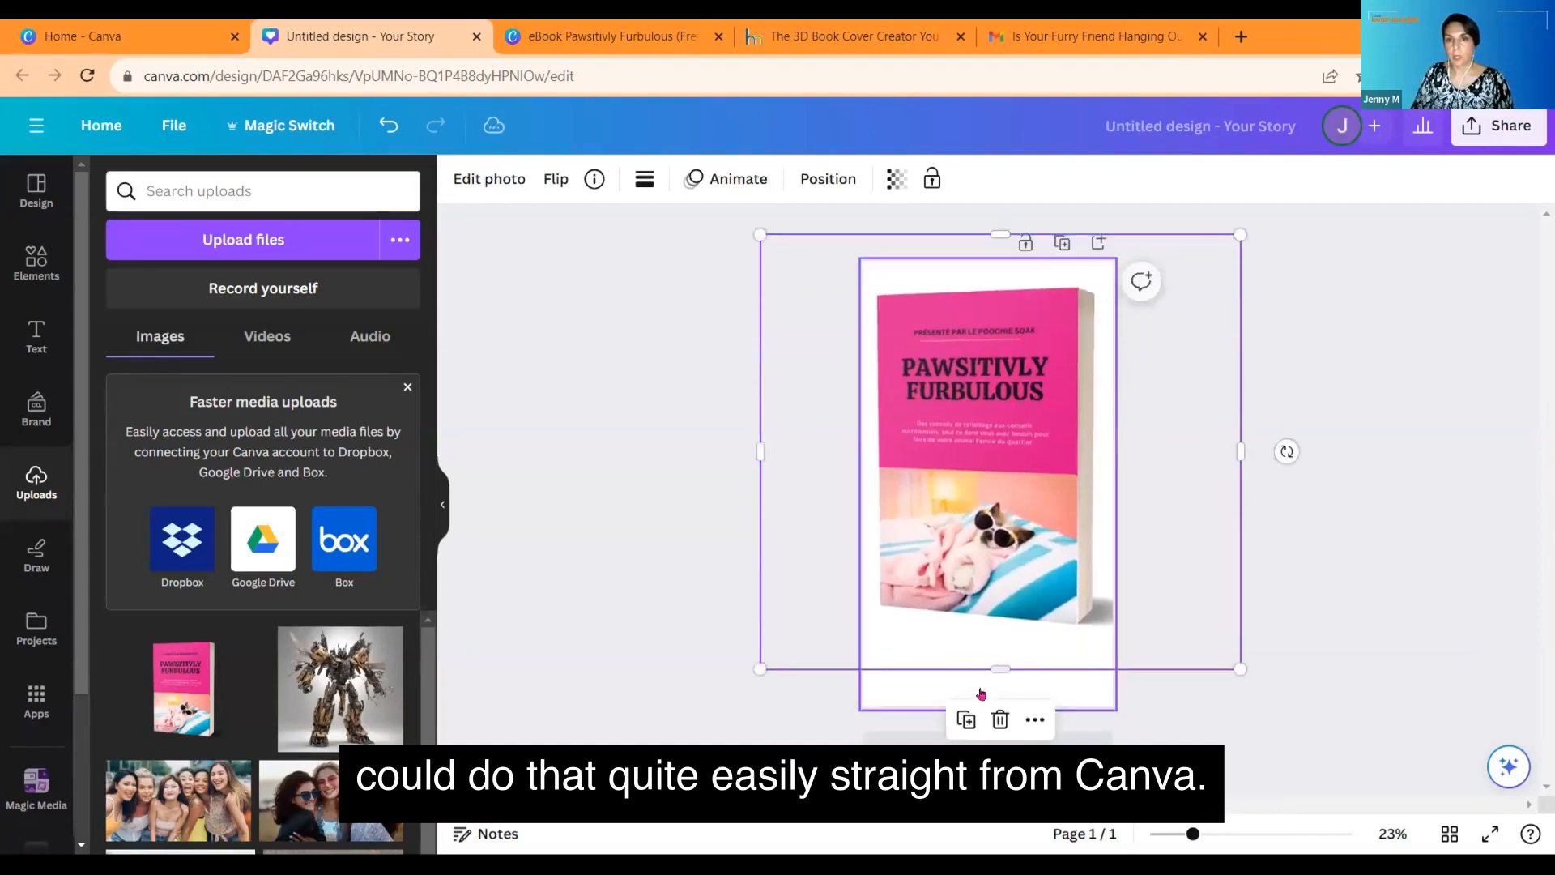
pyautogui.moveTo(1001, 668); pyautogui.dragTo(997, 728)
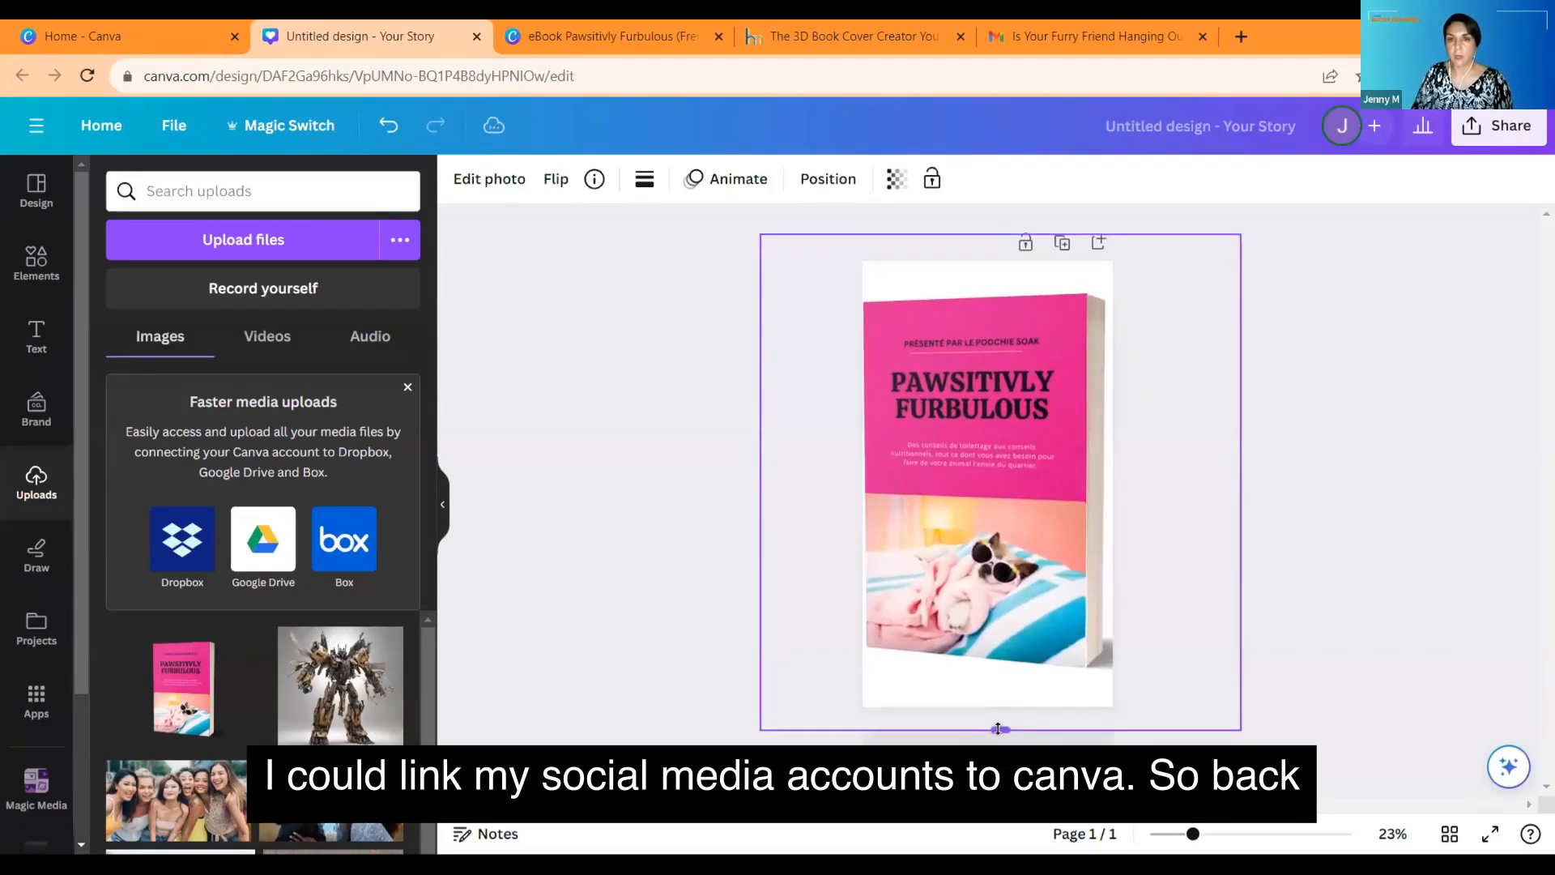
pyautogui.moveTo(1002, 541); pyautogui.dragTo(997, 537)
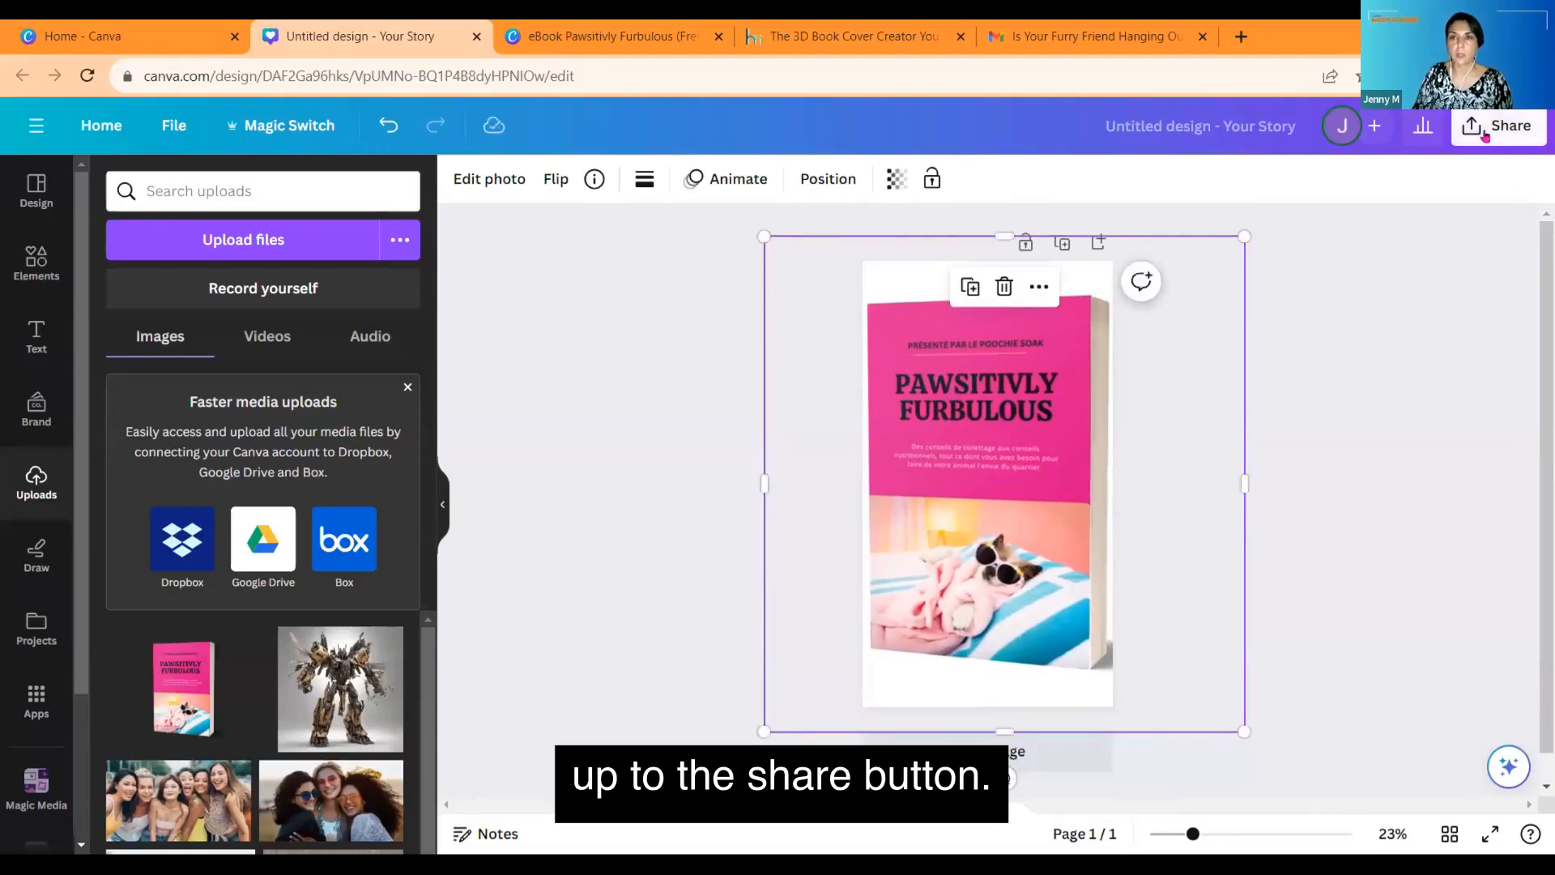
# Step: Look through the design's social sharing and scheduling options, then close them
pyautogui.click(1485, 131)
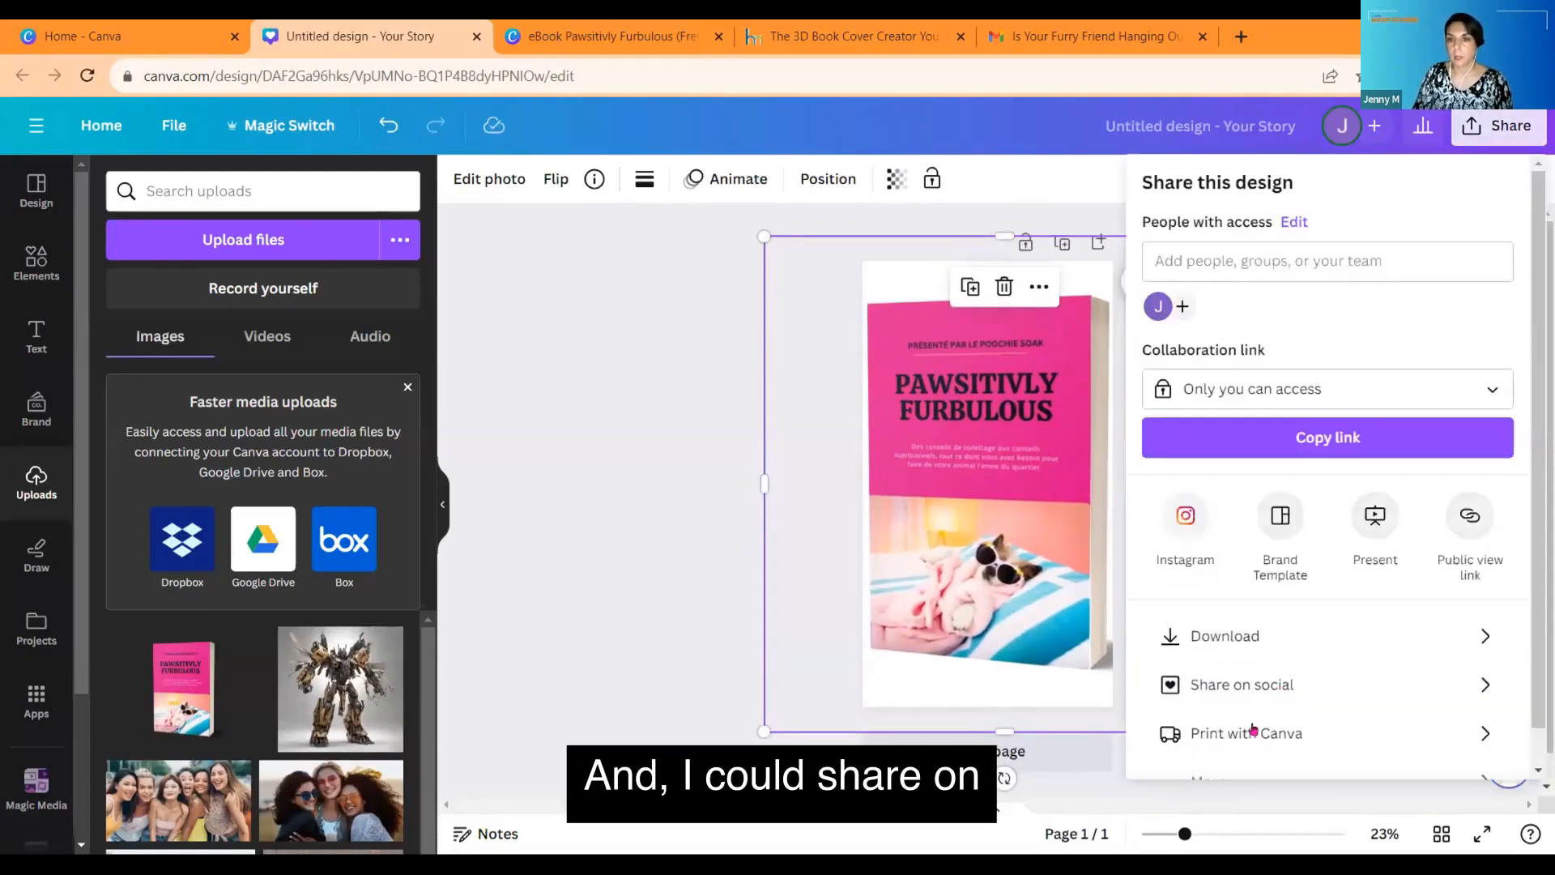
pyautogui.scroll(-1, 1328, 696)
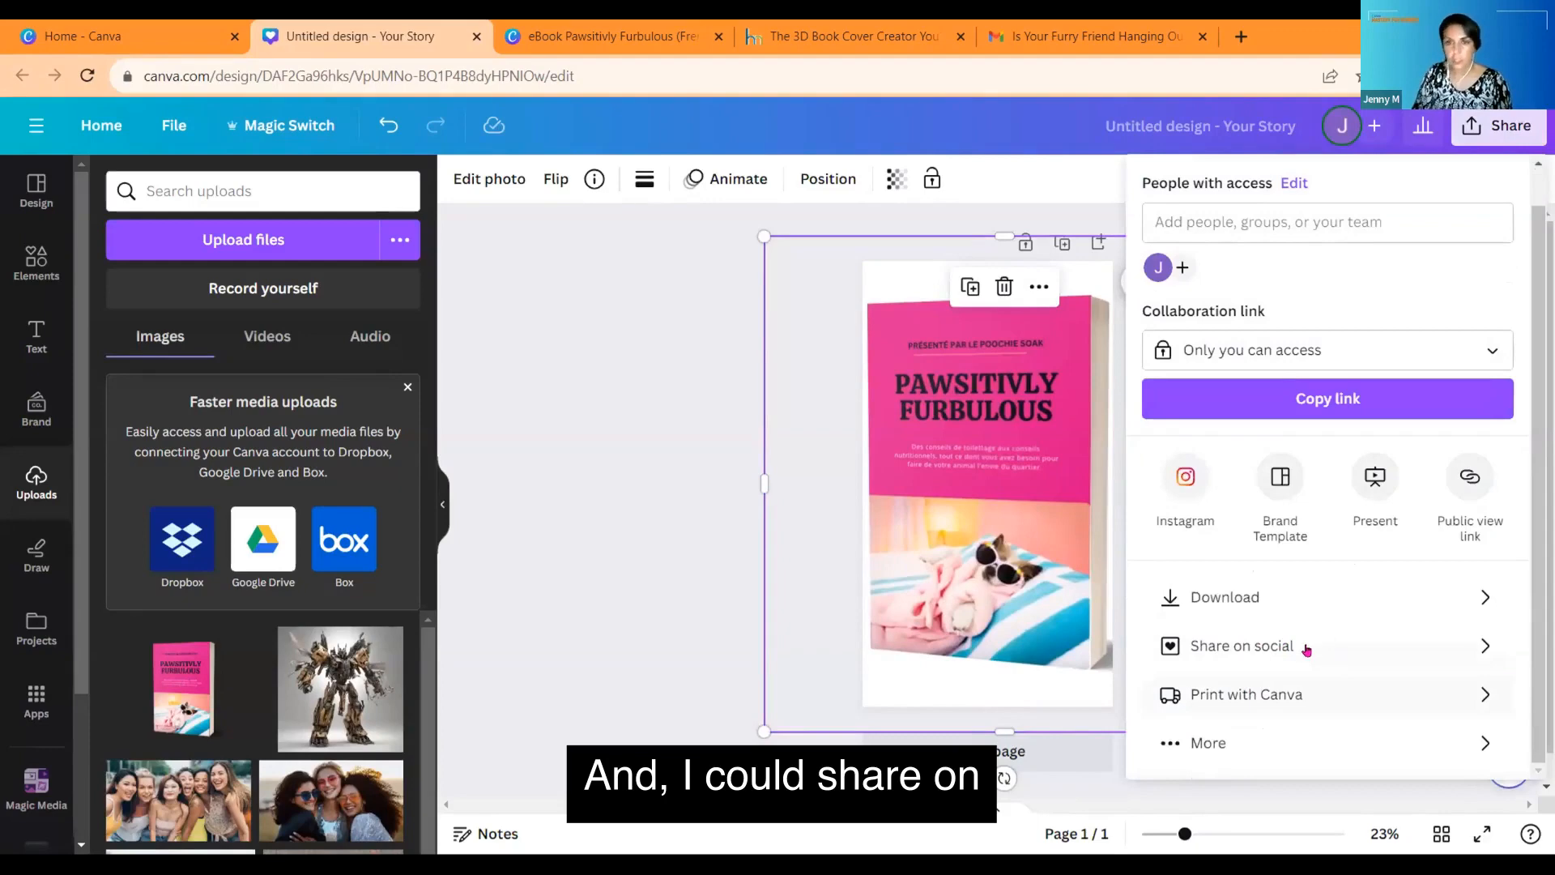
pyautogui.click(1308, 647)
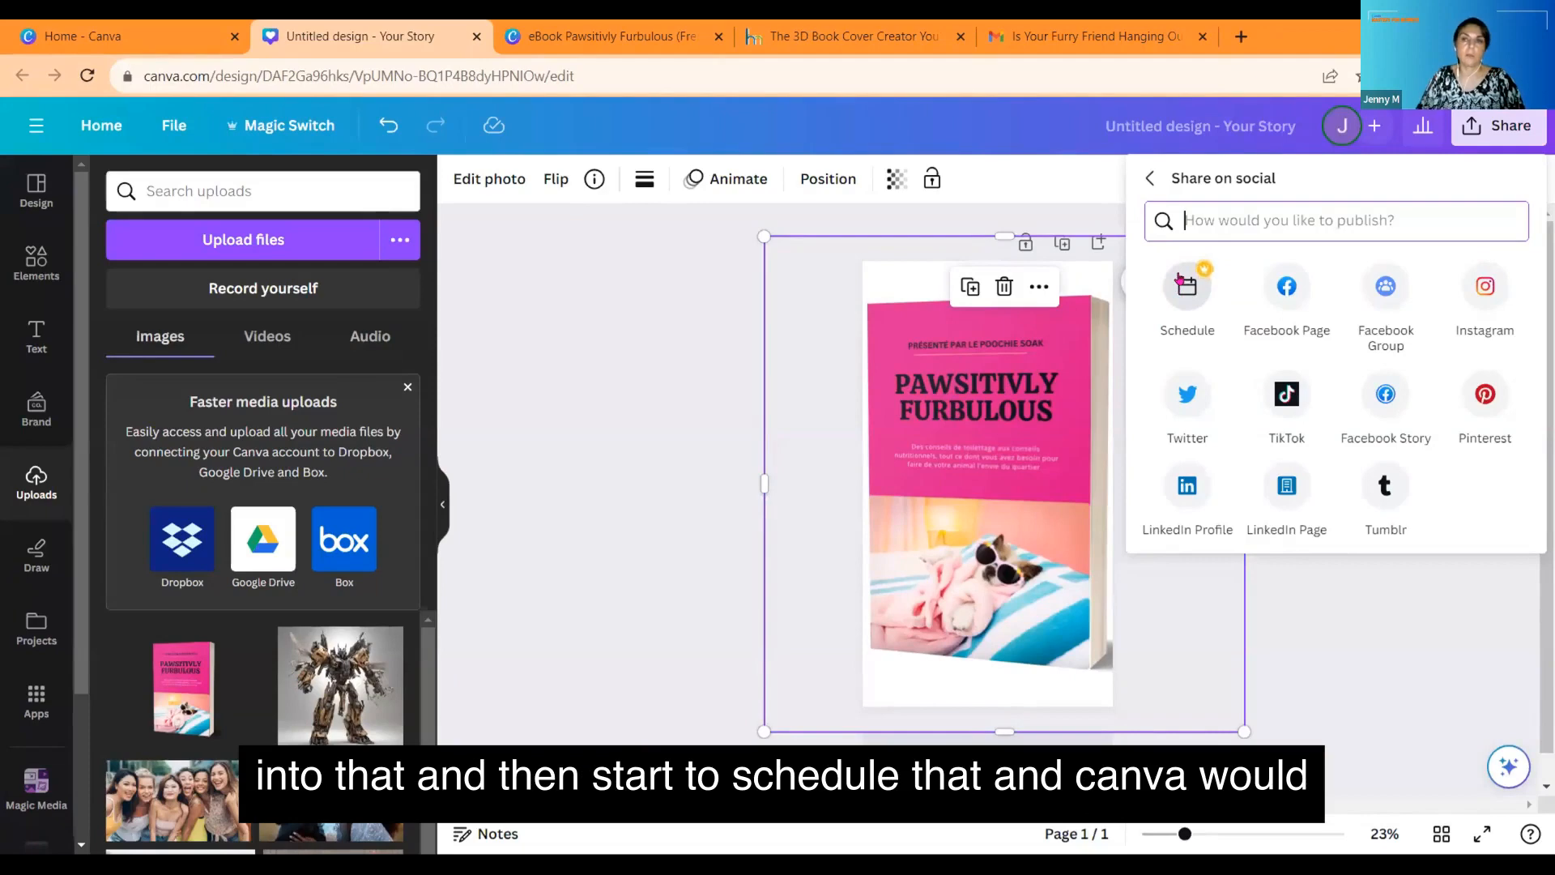
pyautogui.click(604, 279)
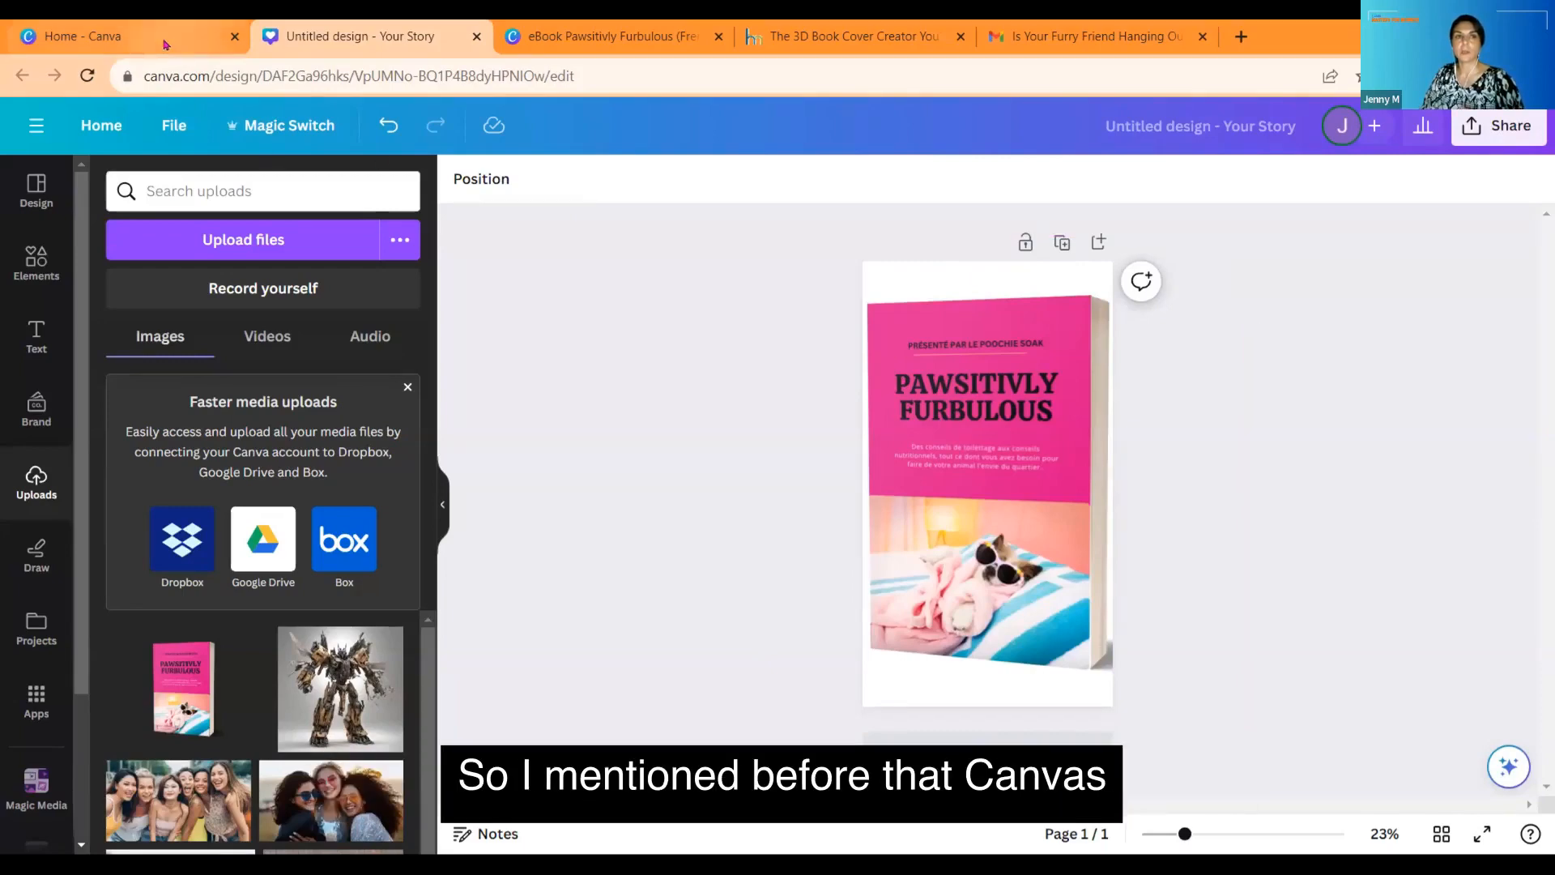
# Step: Return to the Canva home page, create a new Doc and bring up Magic Write in it
pyautogui.moveTo(165, 44)
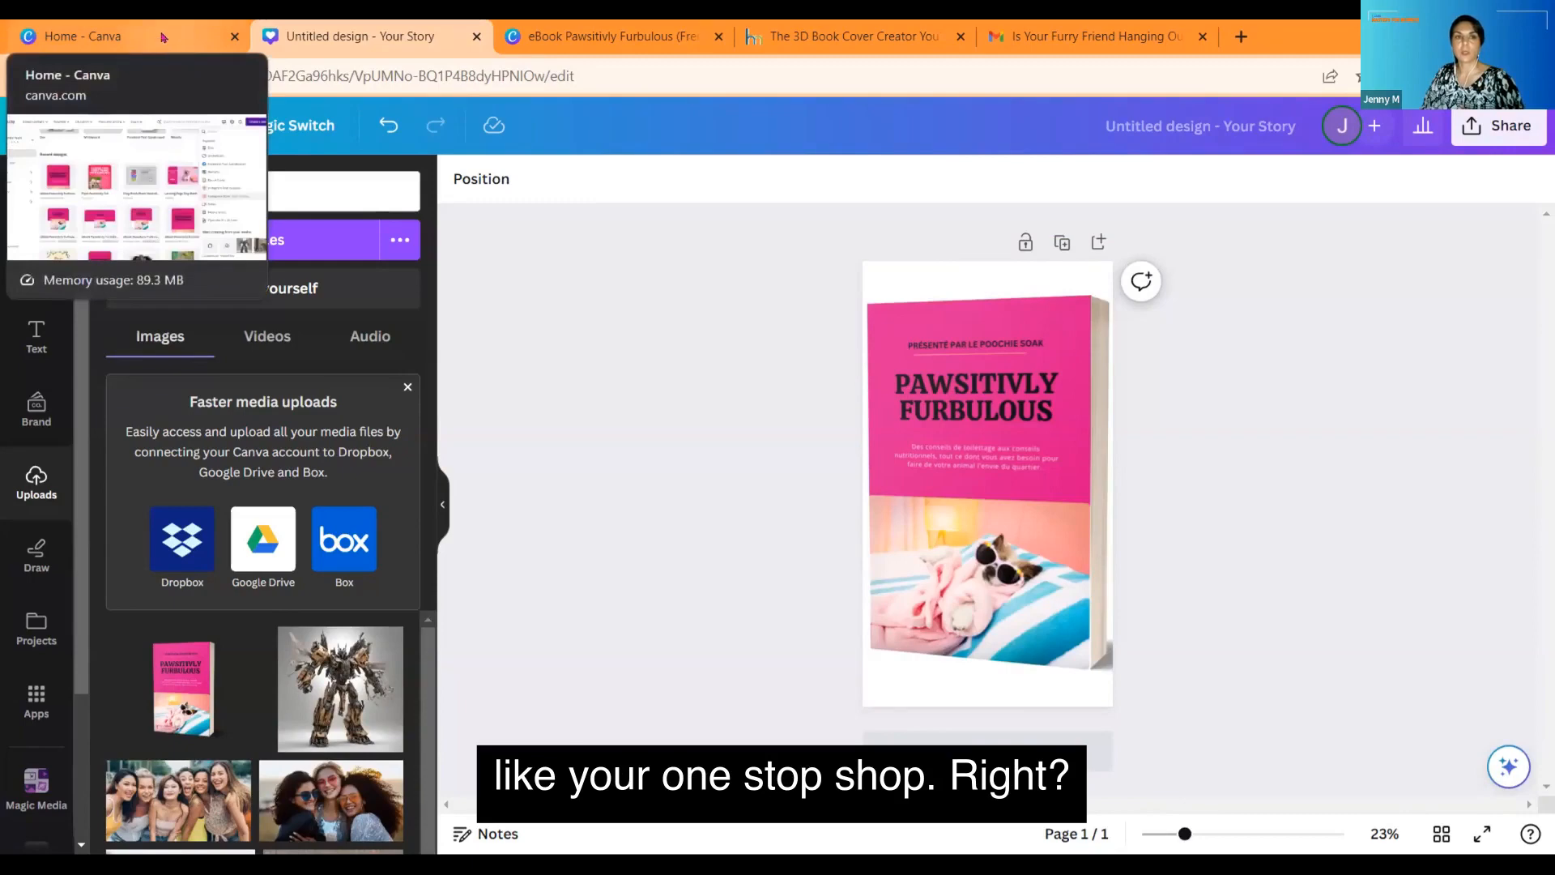
pyautogui.click(165, 45)
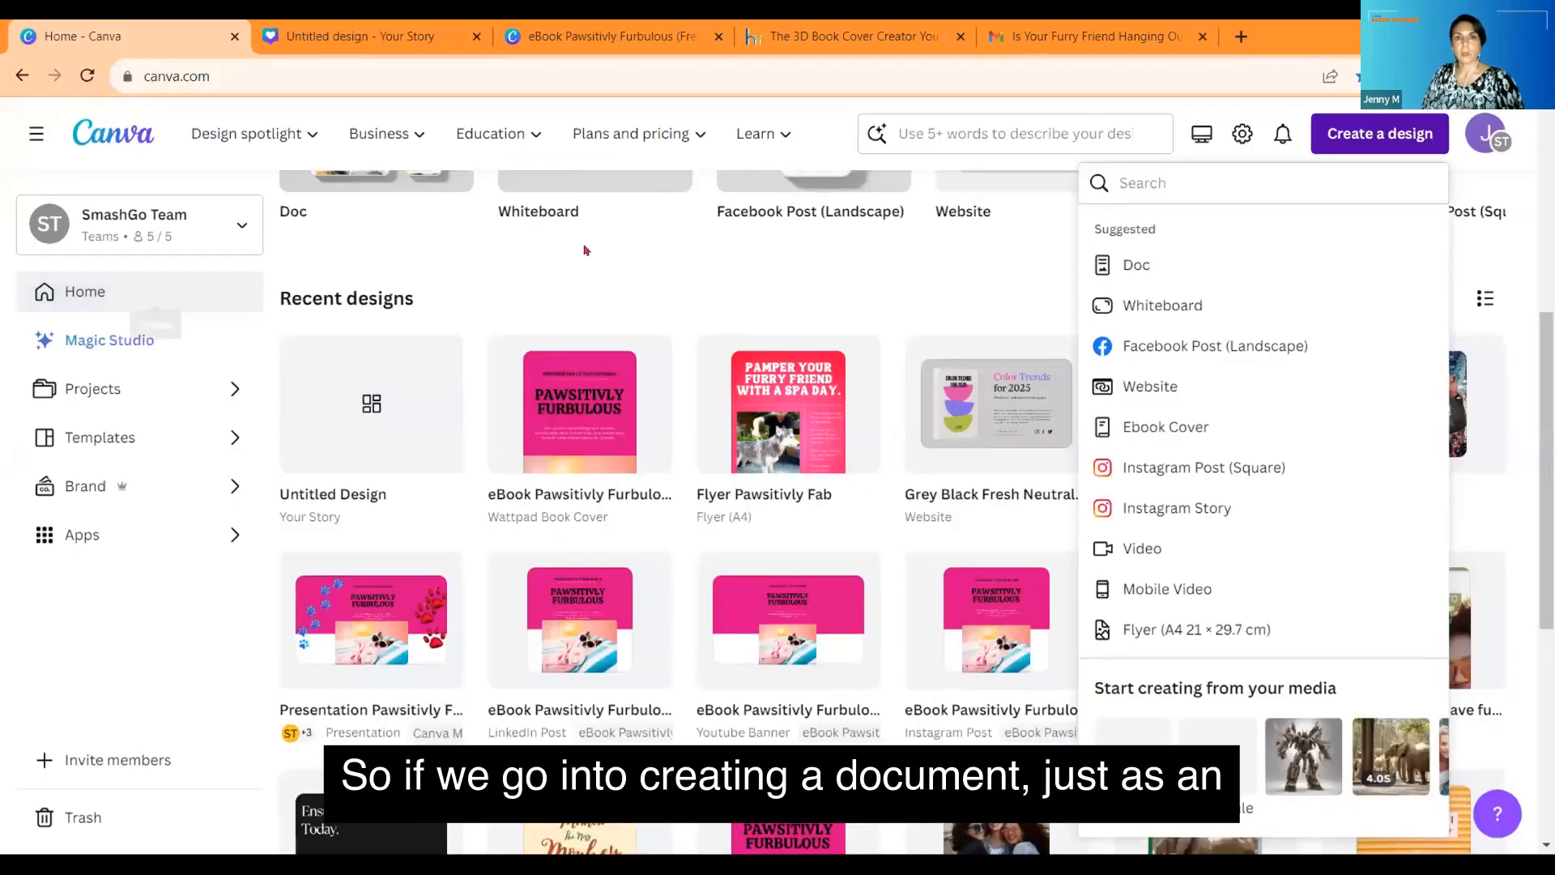
pyautogui.click(1181, 272)
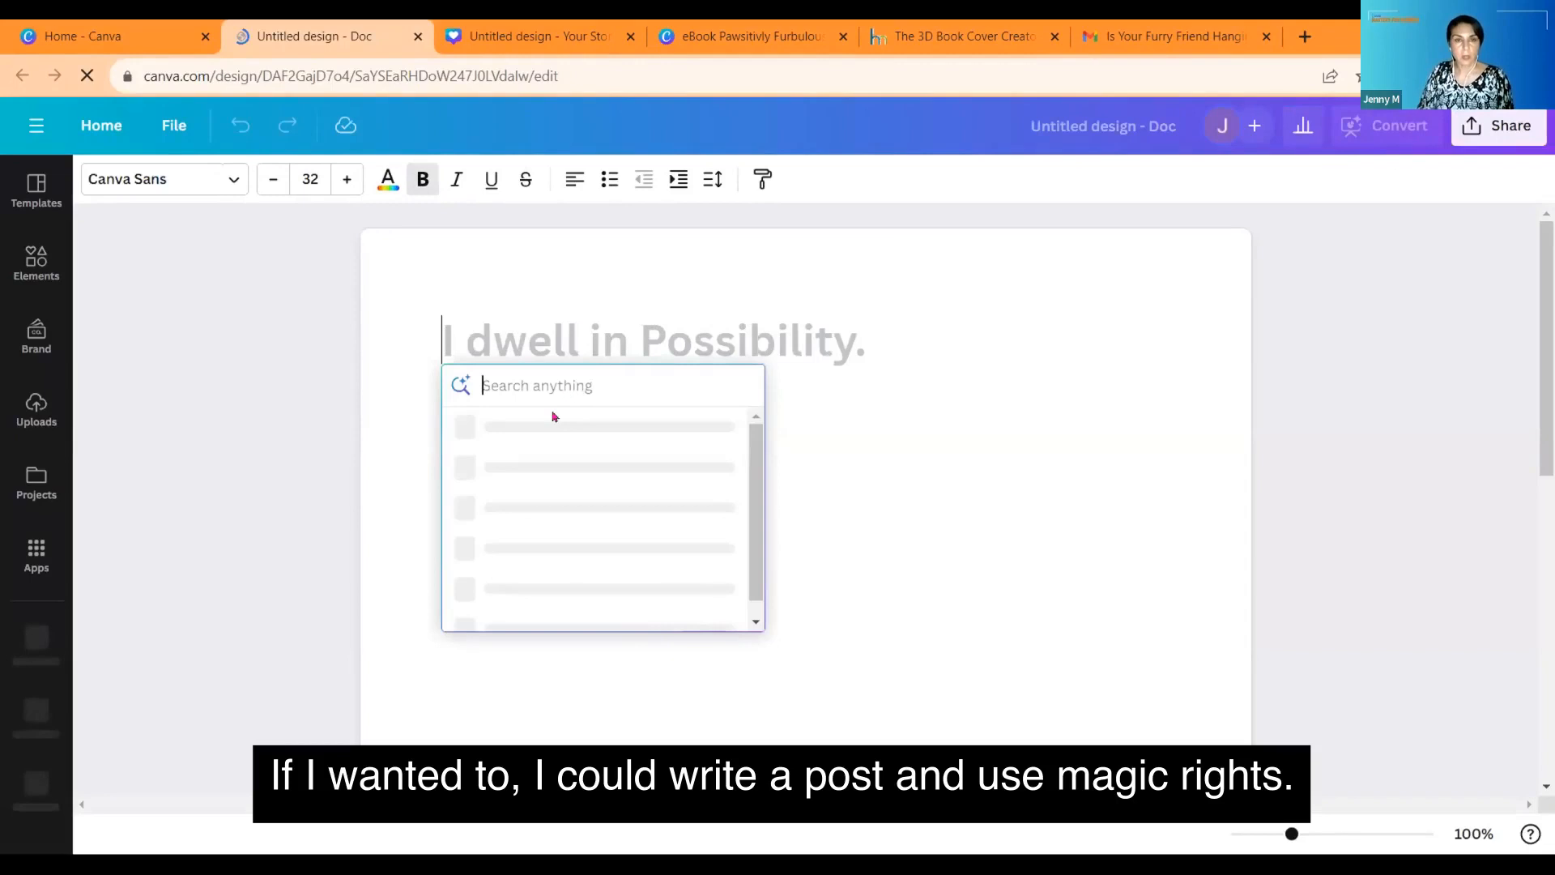
pyautogui.press('Escape')
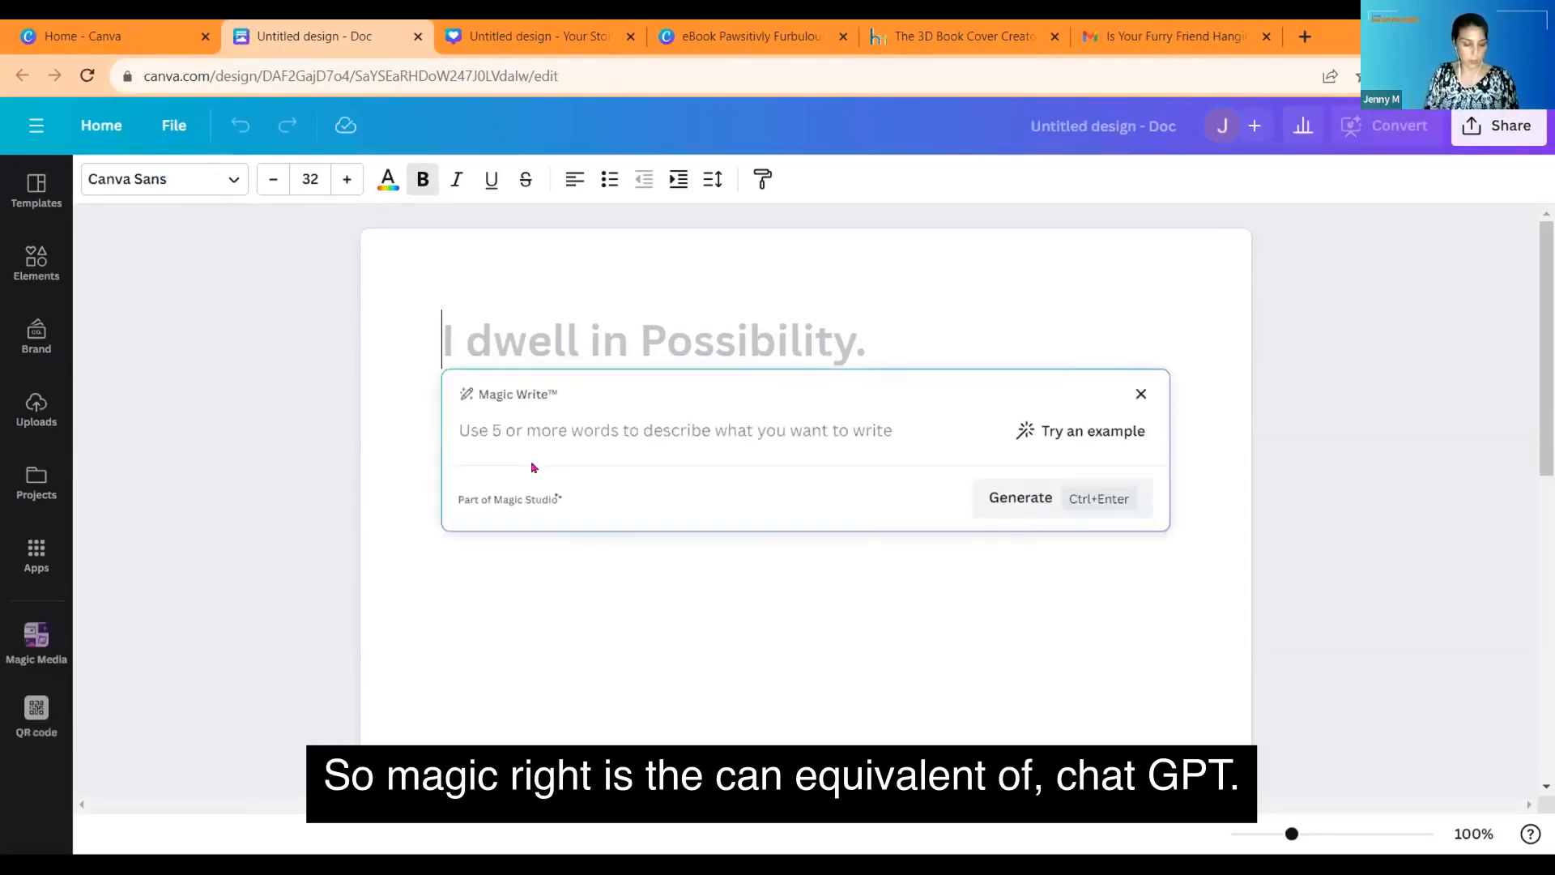
# Step: Generate text with Magic Write from the prompt "write a post on the top 10 reasons to buy solar"
pyautogui.write('wr')
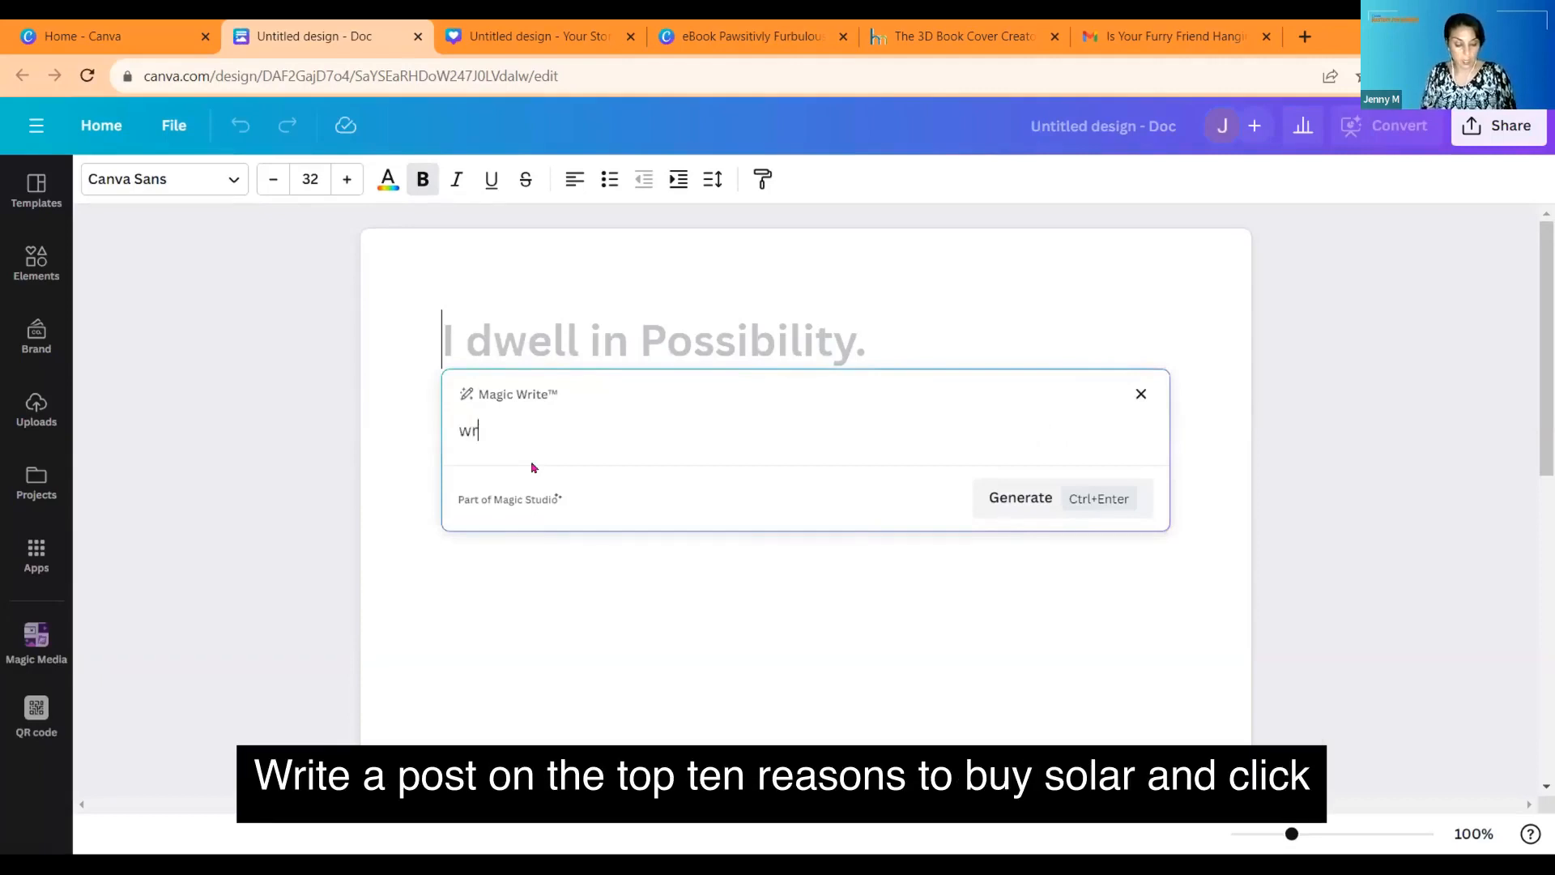
pyautogui.write('ite a post')
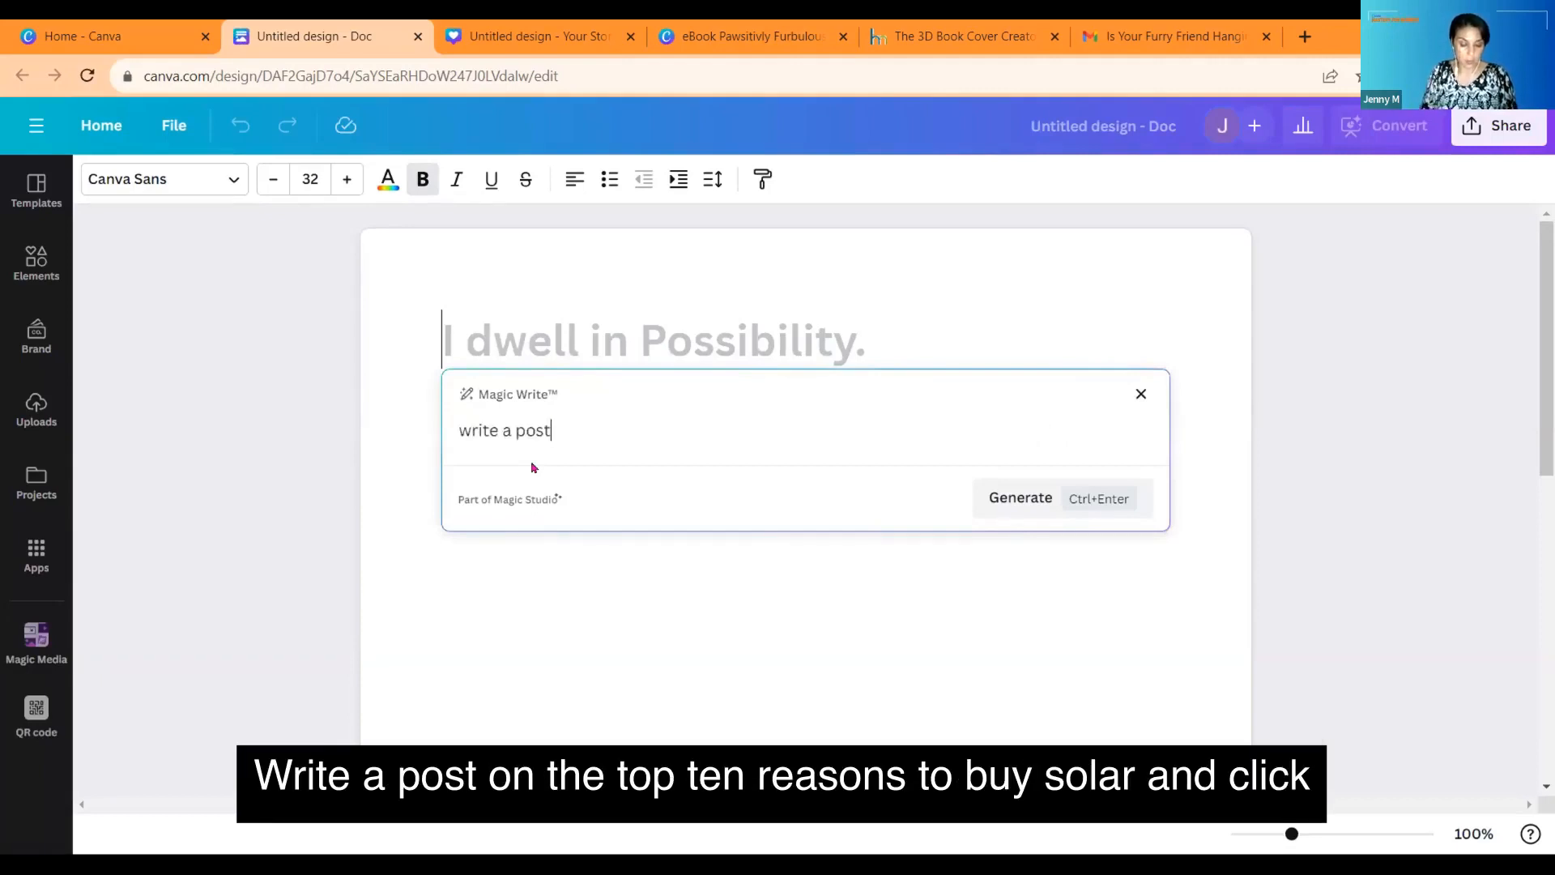
pyautogui.write(' on the top')
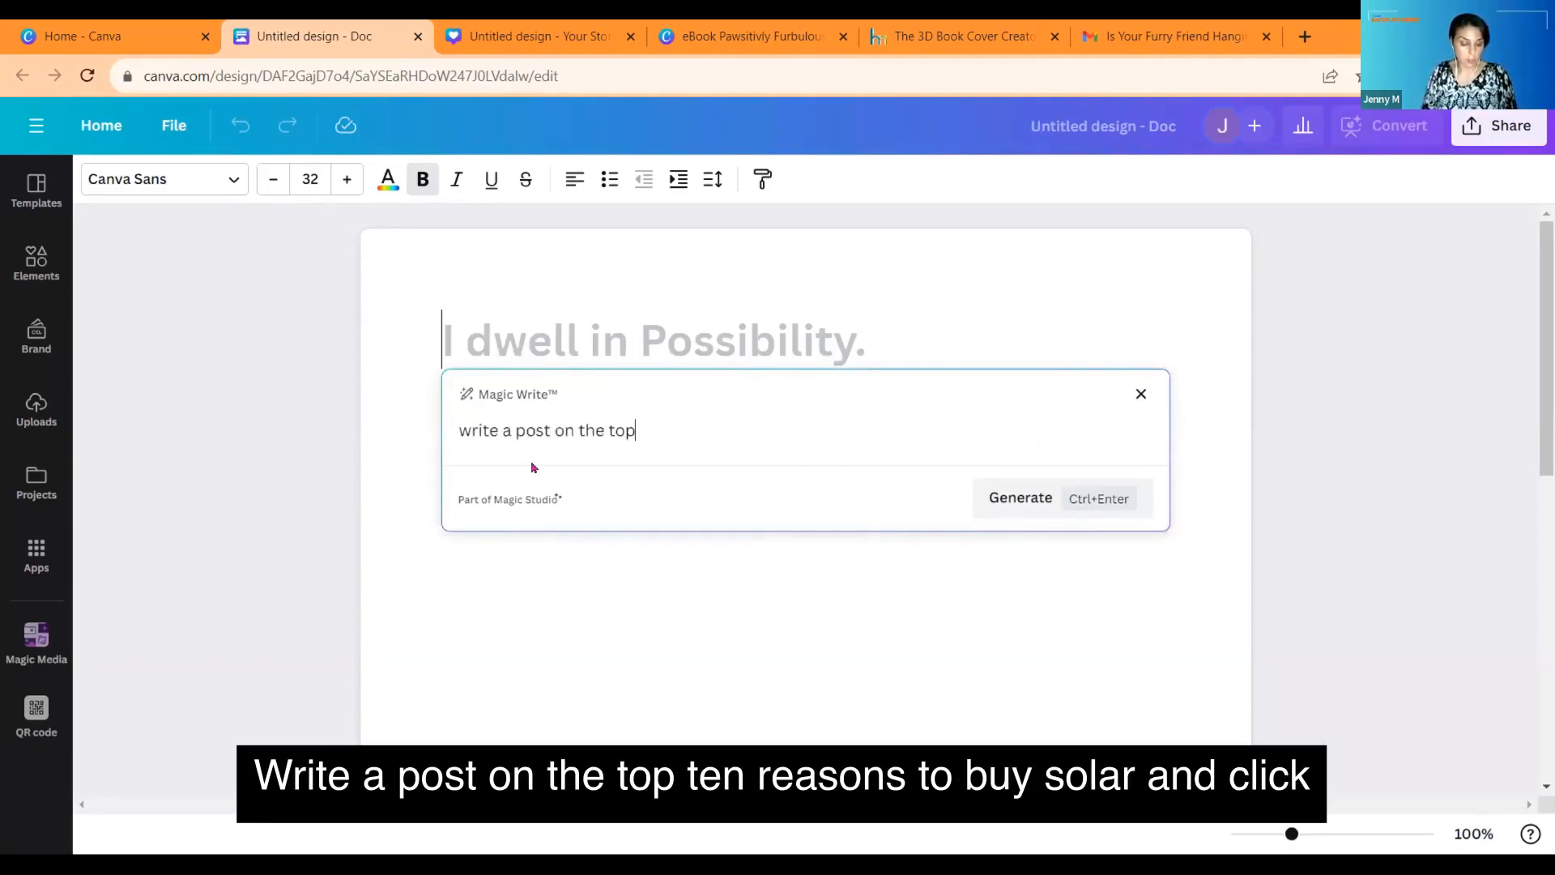
pyautogui.write(' 10 reas')
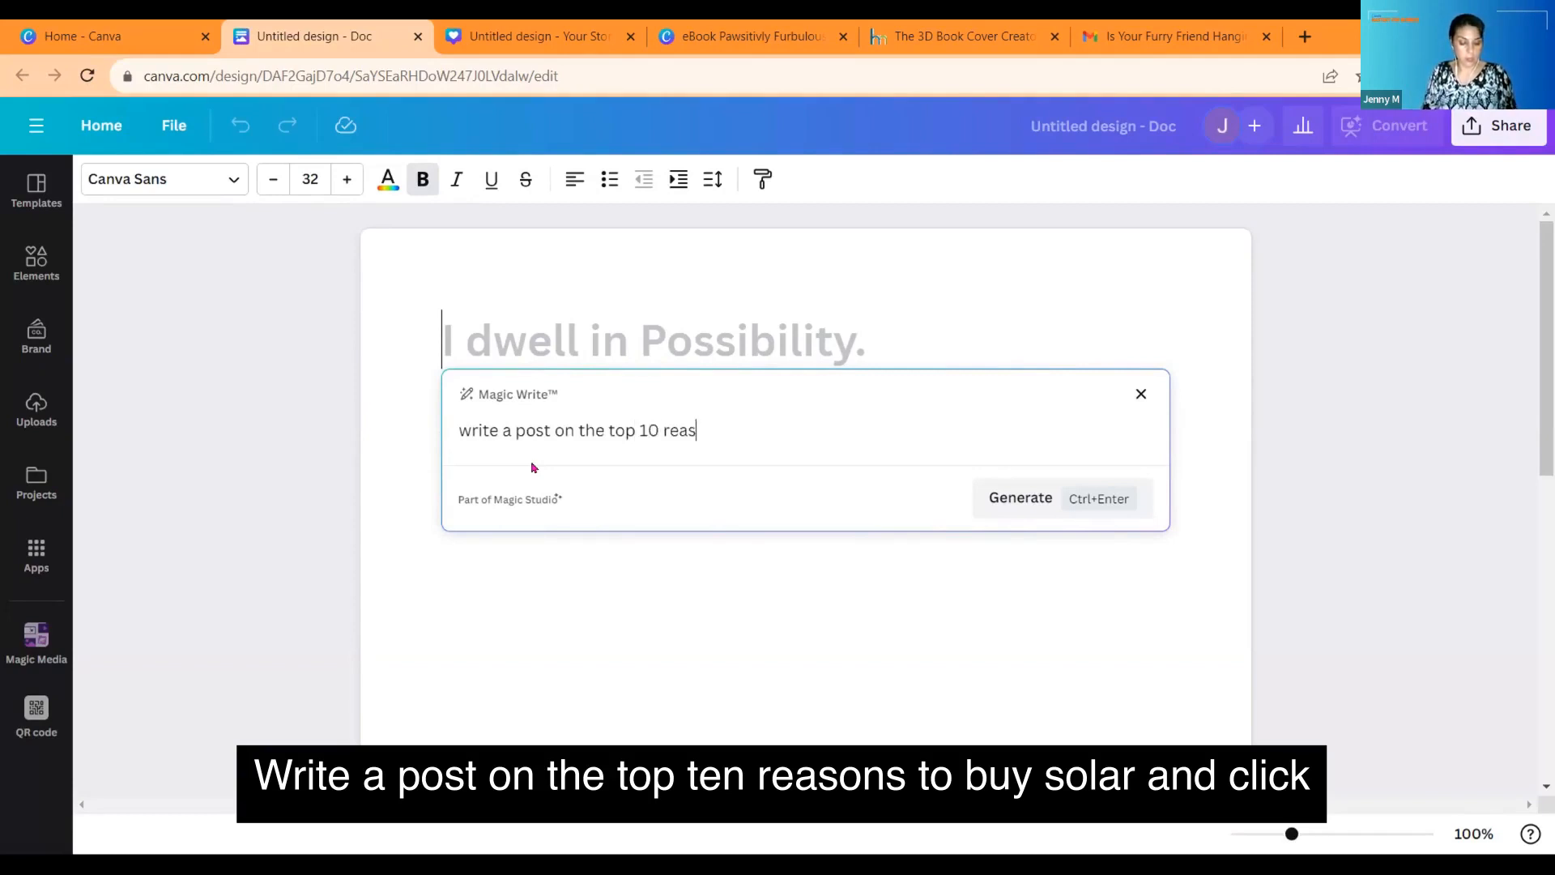
pyautogui.write('ons to buy solar')
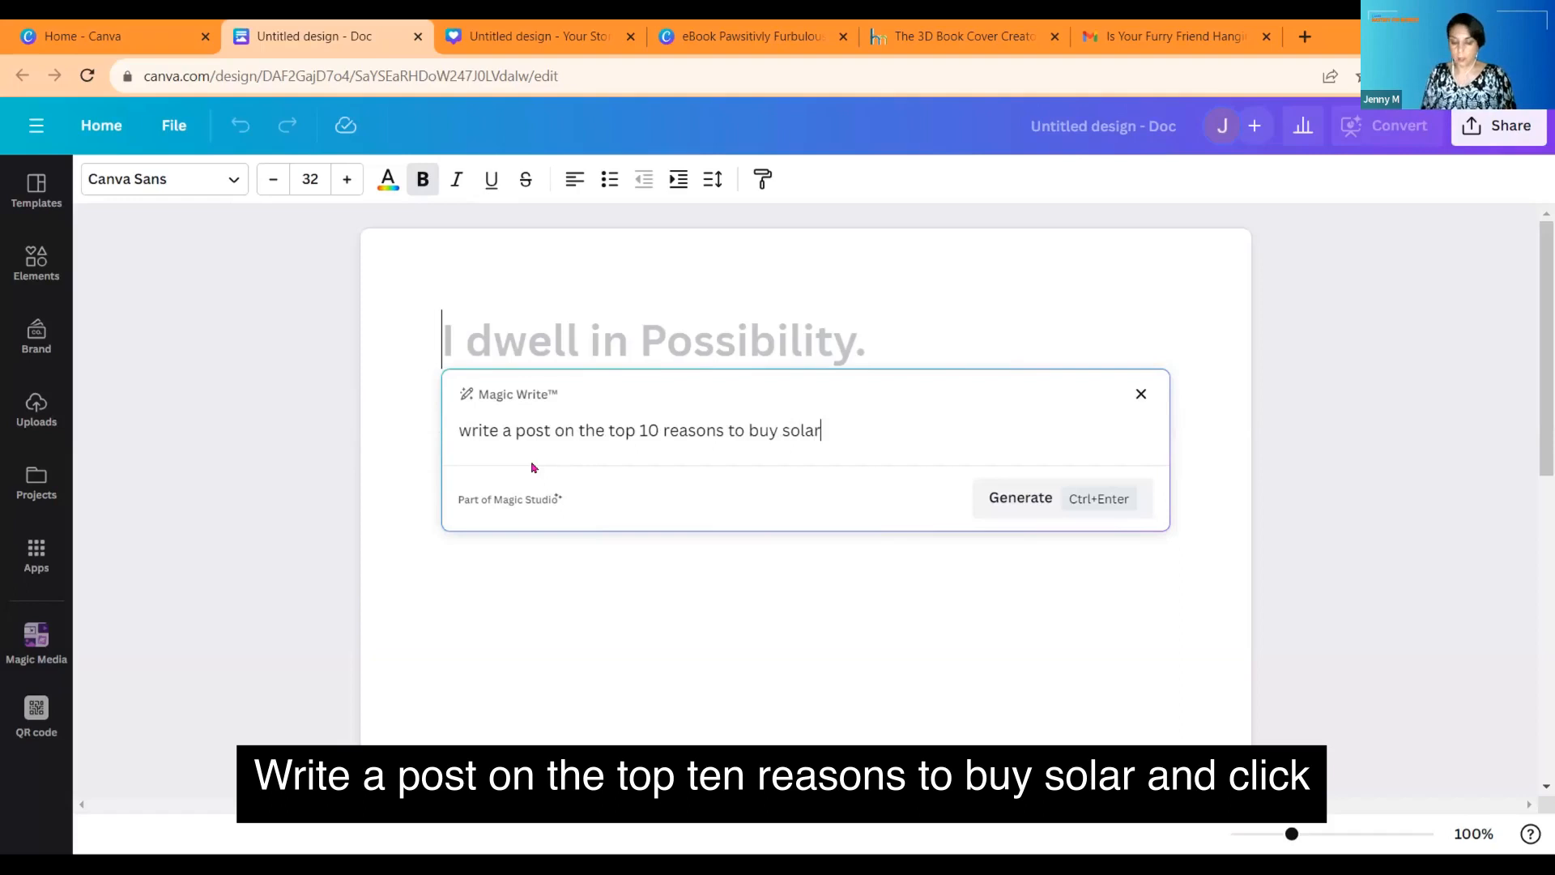
pyautogui.press('Return')
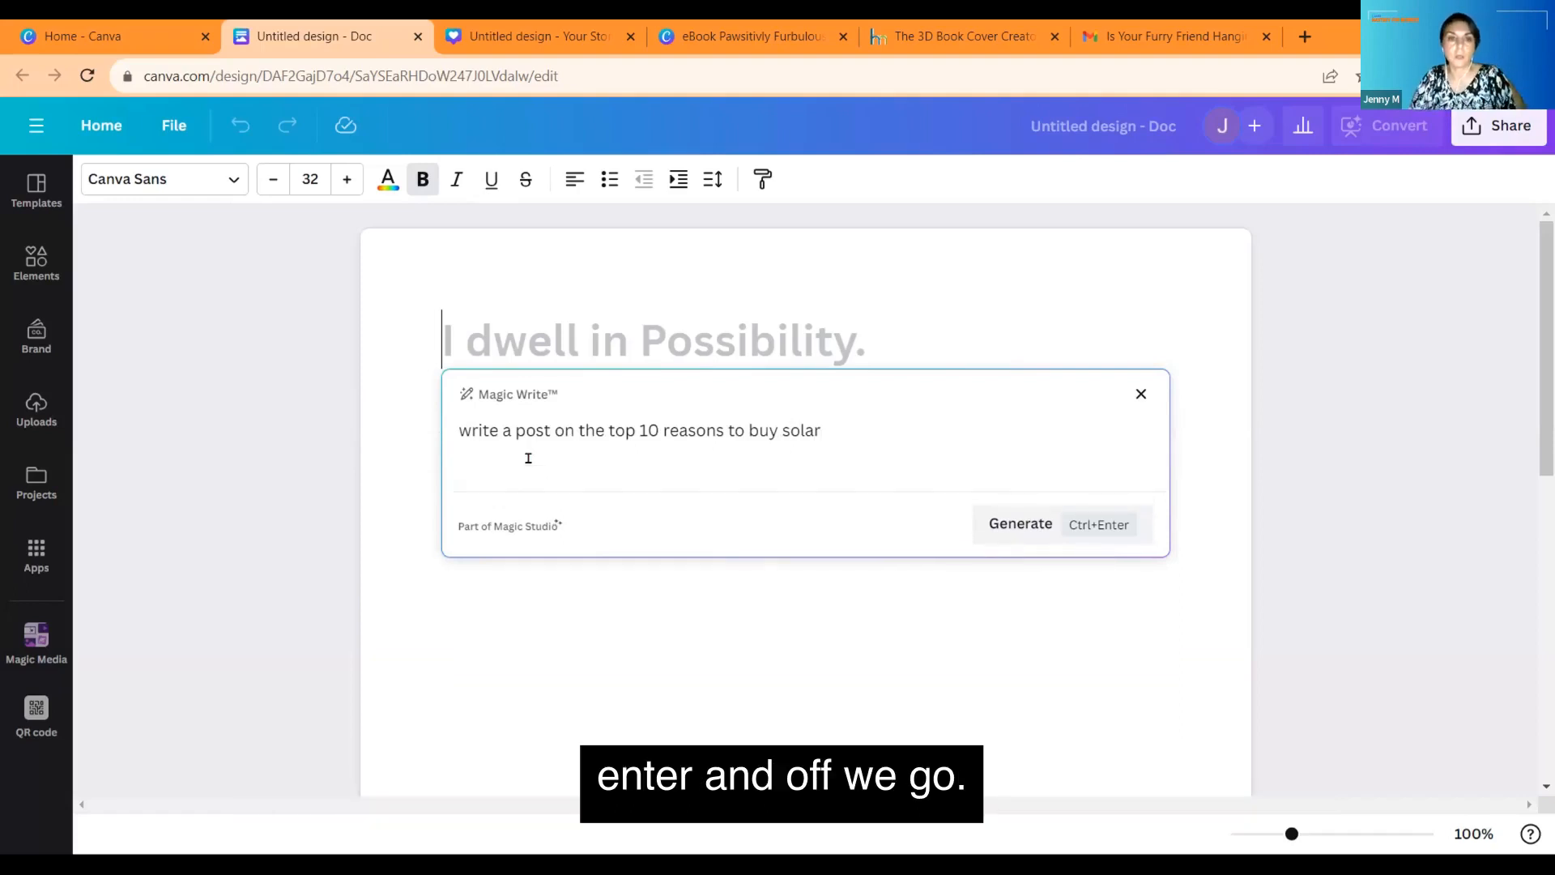
pyautogui.click(991, 522)
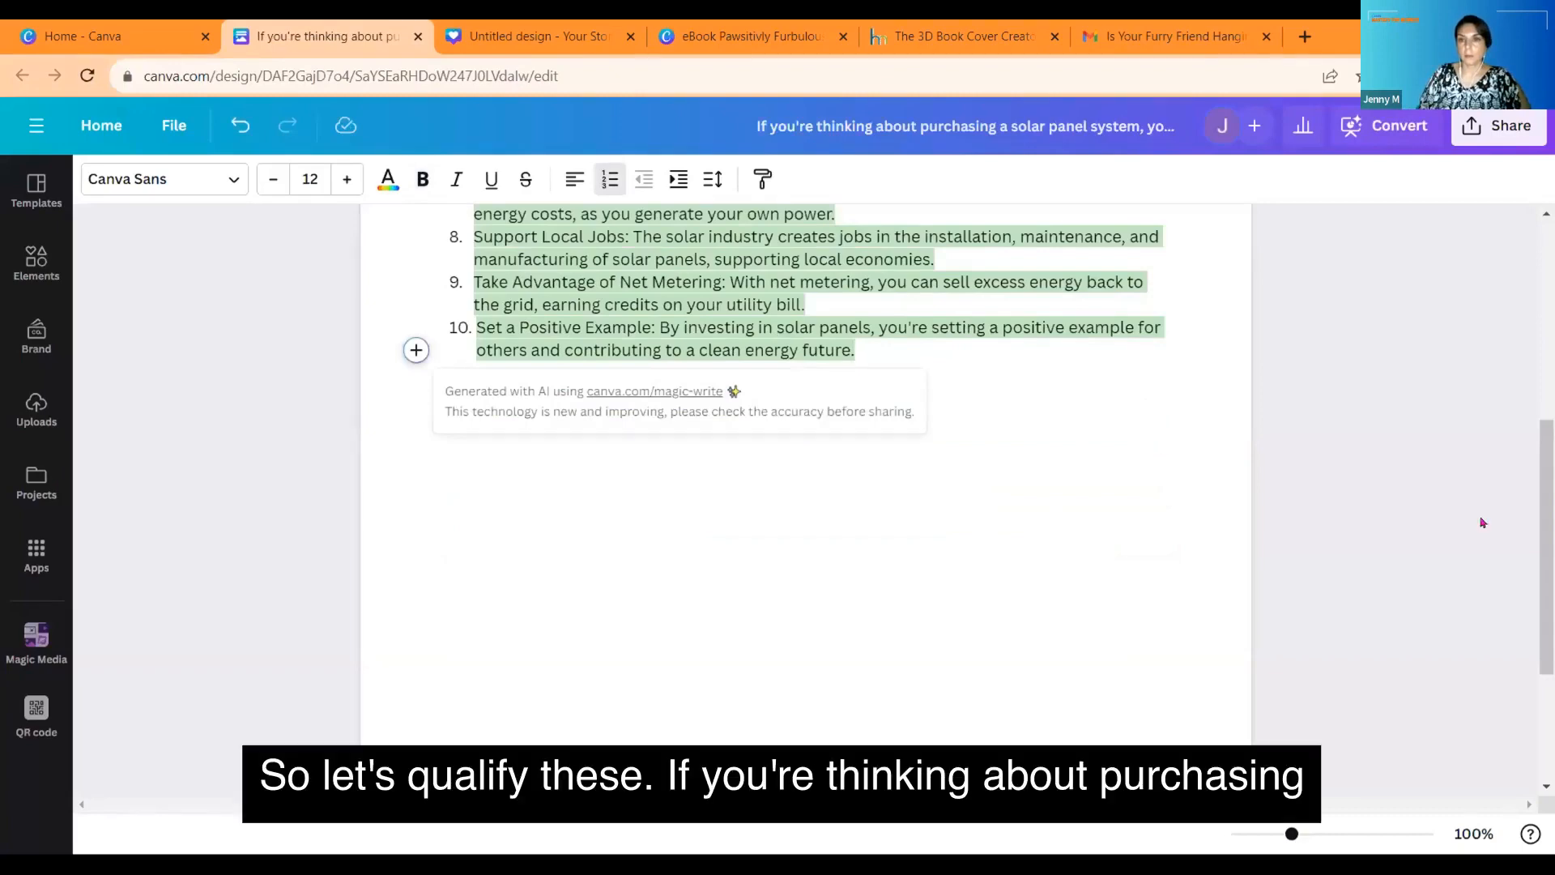
# Step: Review the generated solar post from its introduction through all ten reasons, then return to the Canva home page
pyautogui.scroll(3, 1546, 486)
pyautogui.scroll(2, 807, 475)
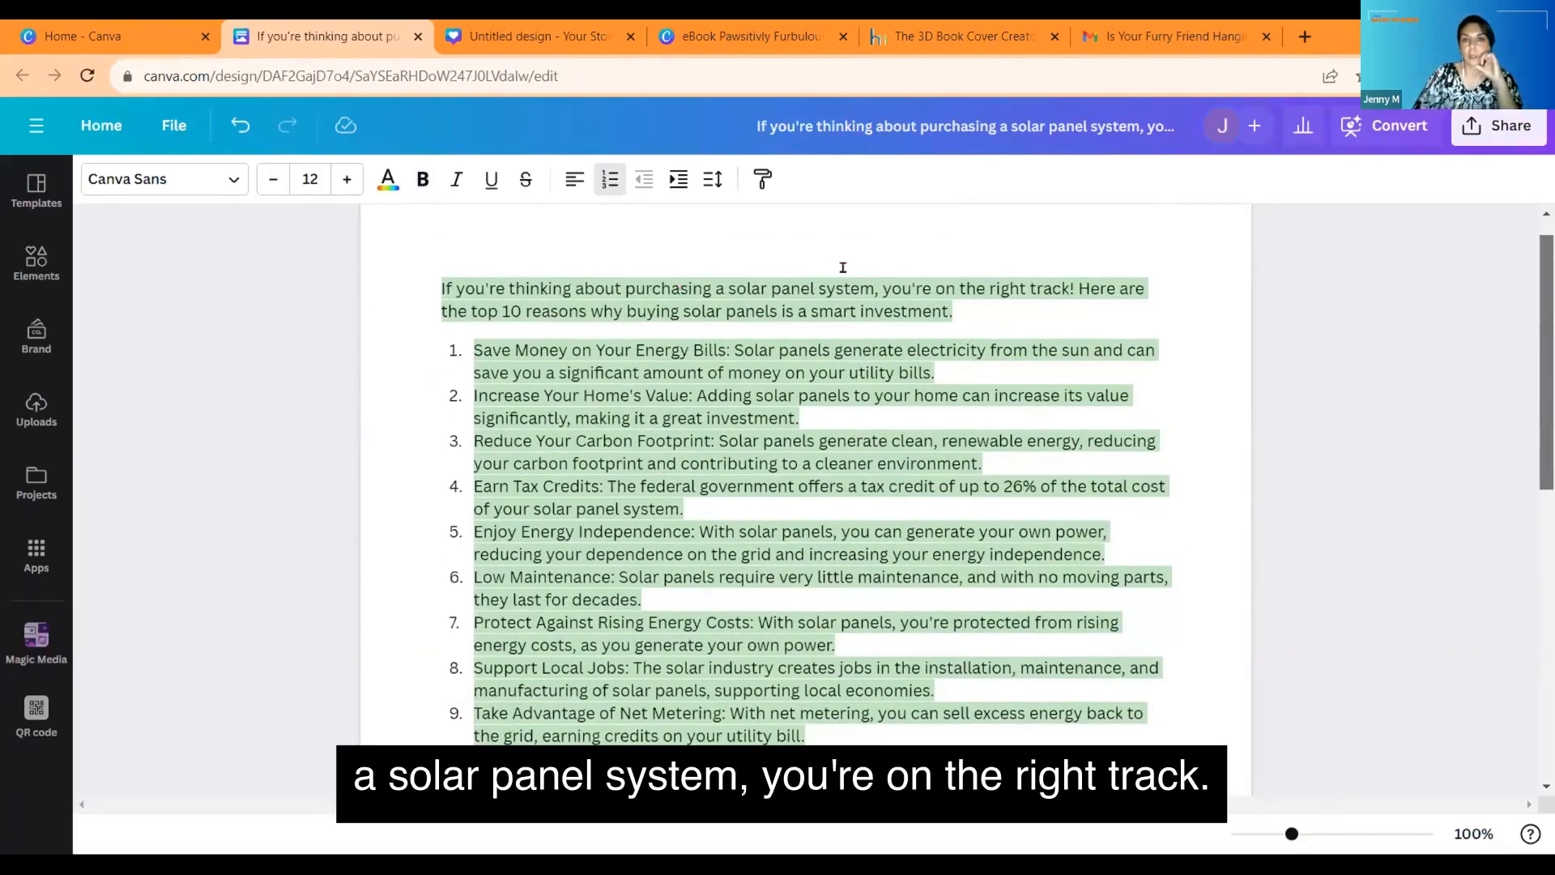
pyautogui.click(1188, 253)
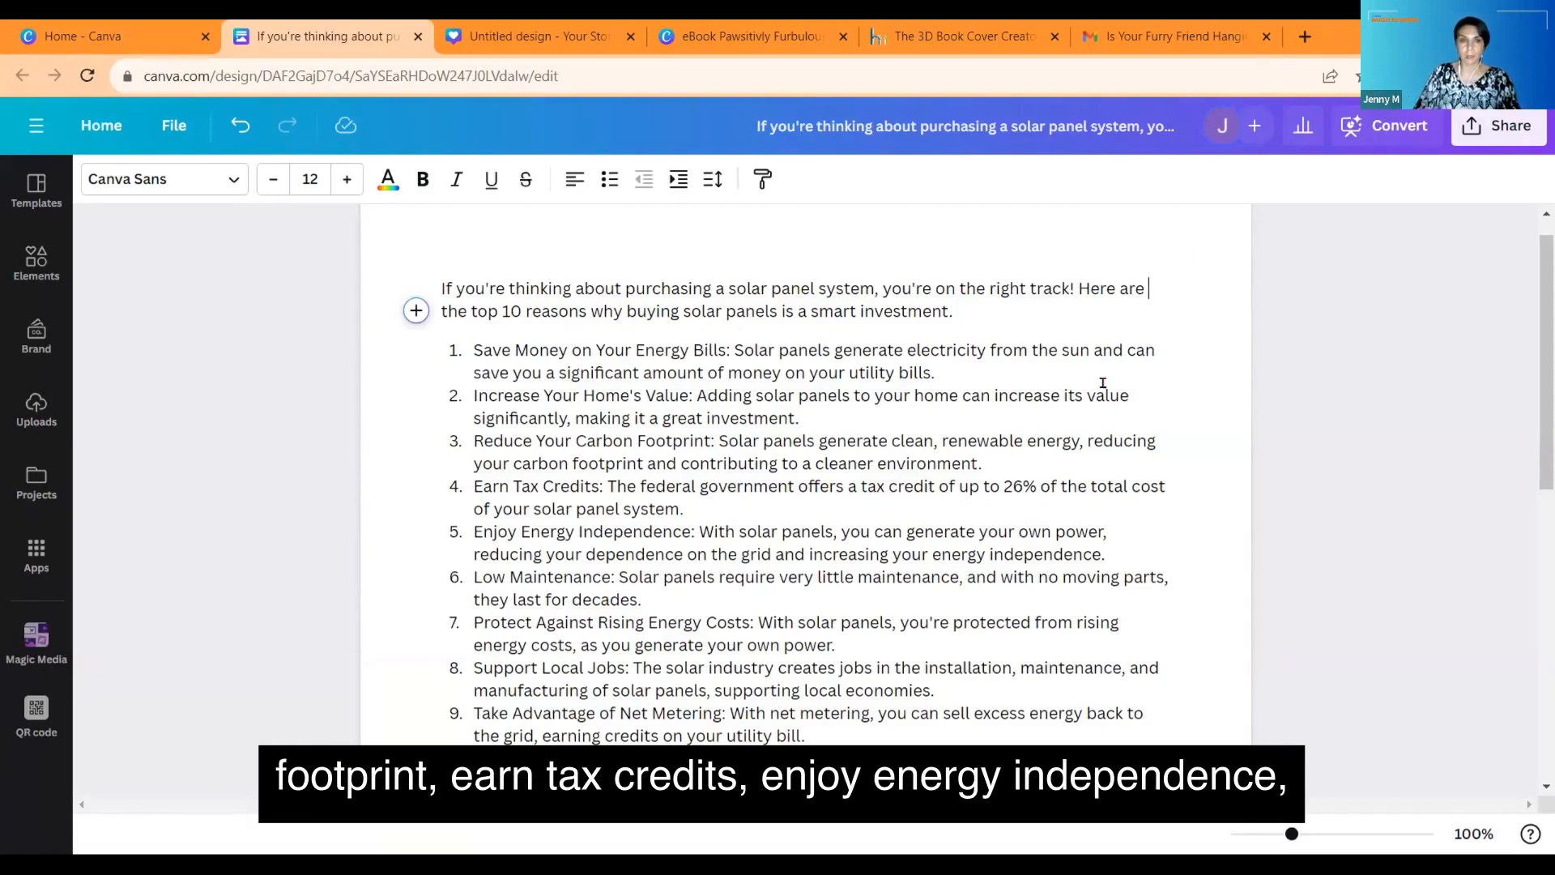
pyautogui.moveTo(456, 620); pyautogui.dragTo(693, 624)
pyautogui.moveTo(463, 671); pyautogui.dragTo(607, 669)
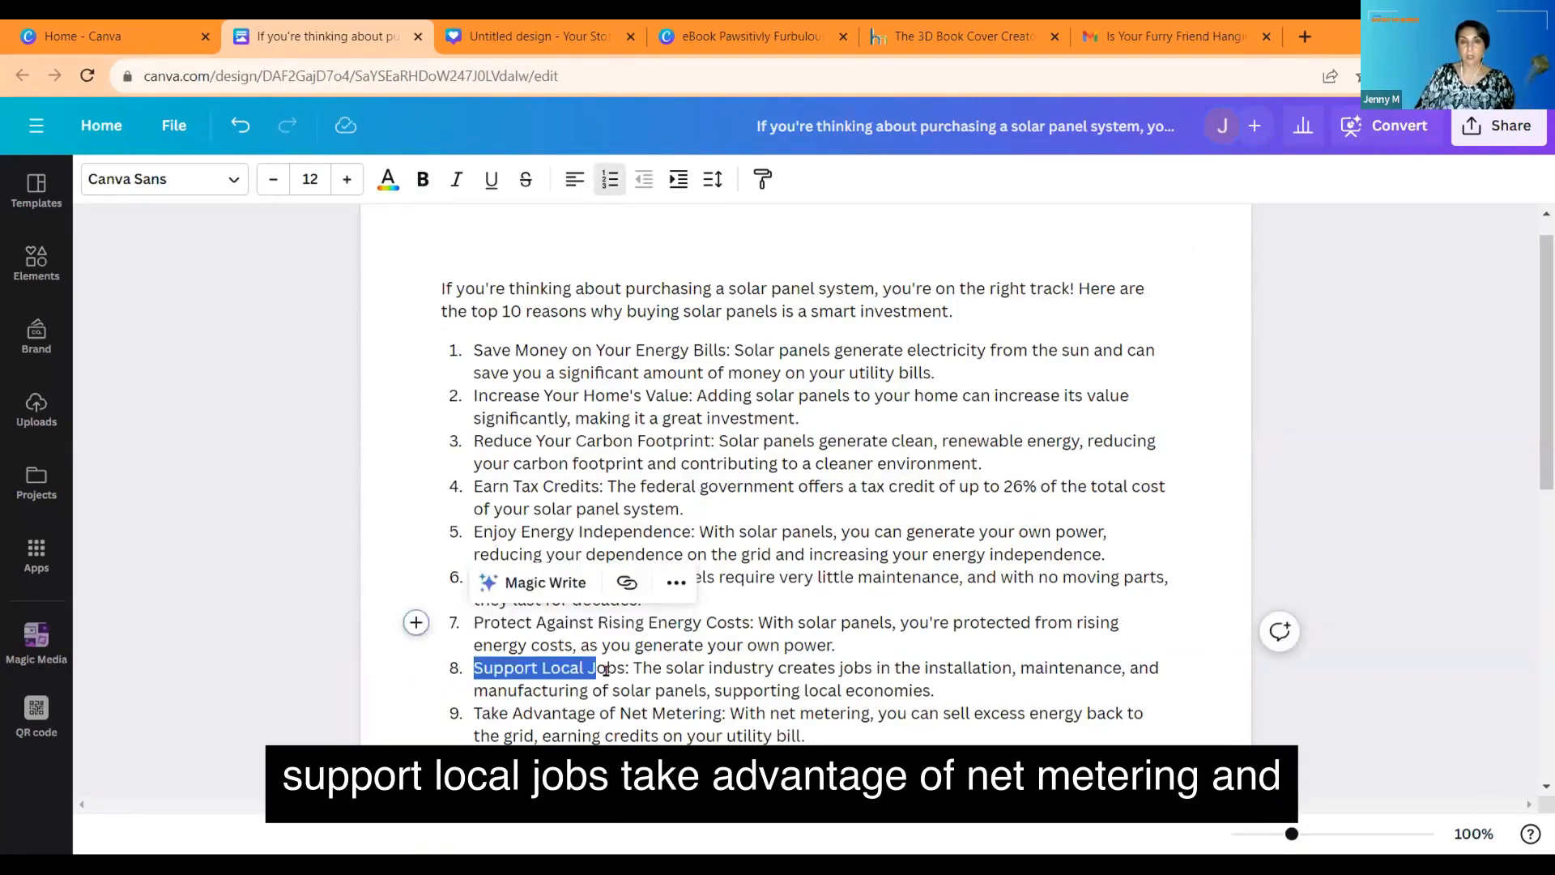
pyautogui.moveTo(721, 713); pyautogui.dragTo(655, 759)
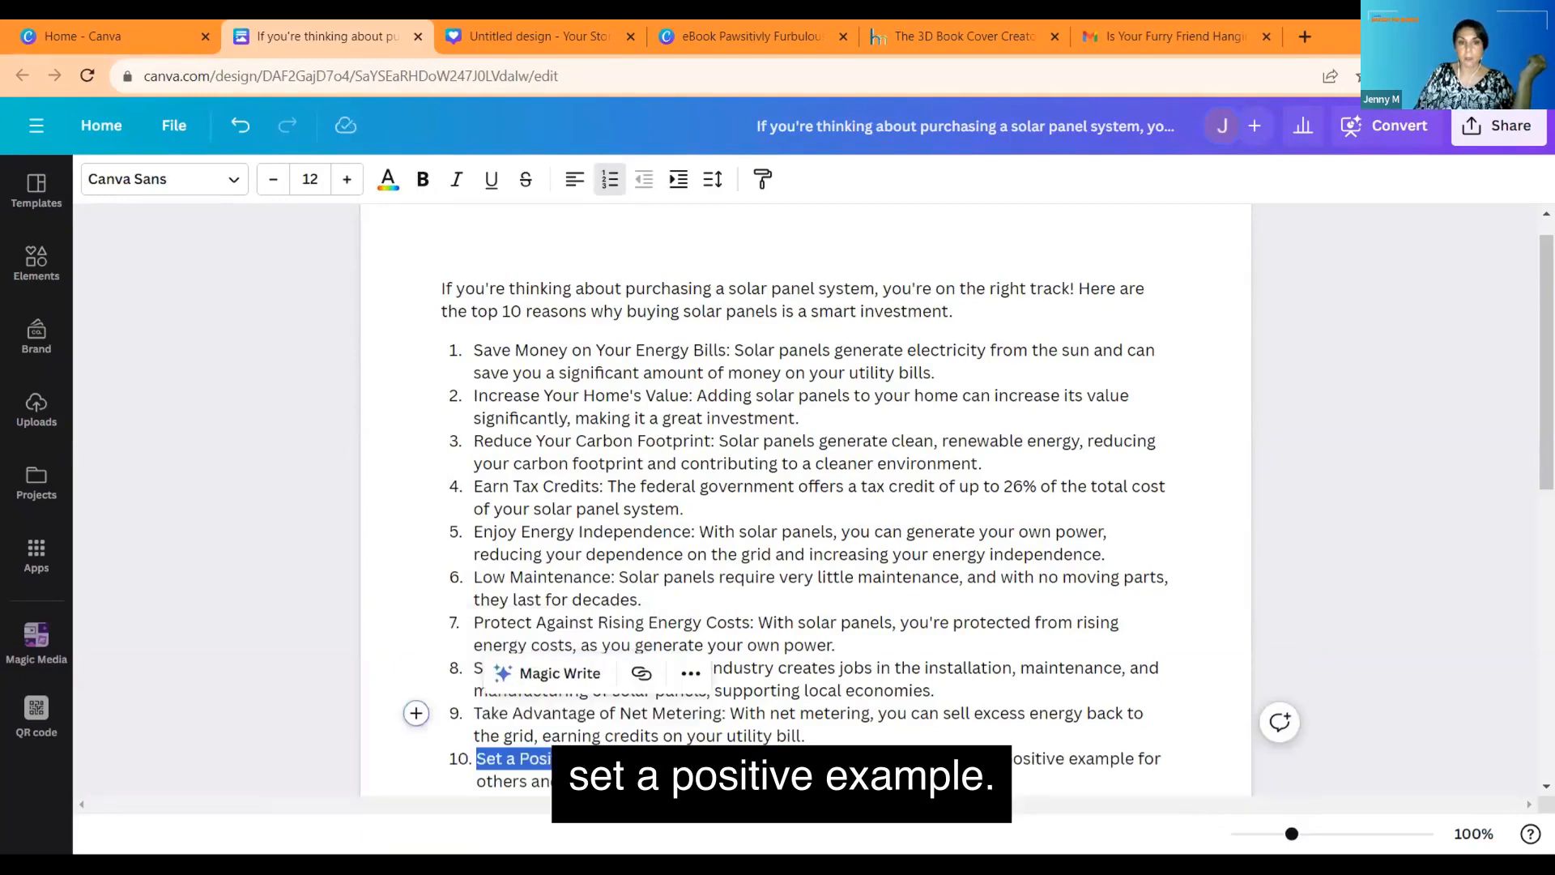
pyautogui.scroll(-3, 818, 691)
pyautogui.click(818, 690)
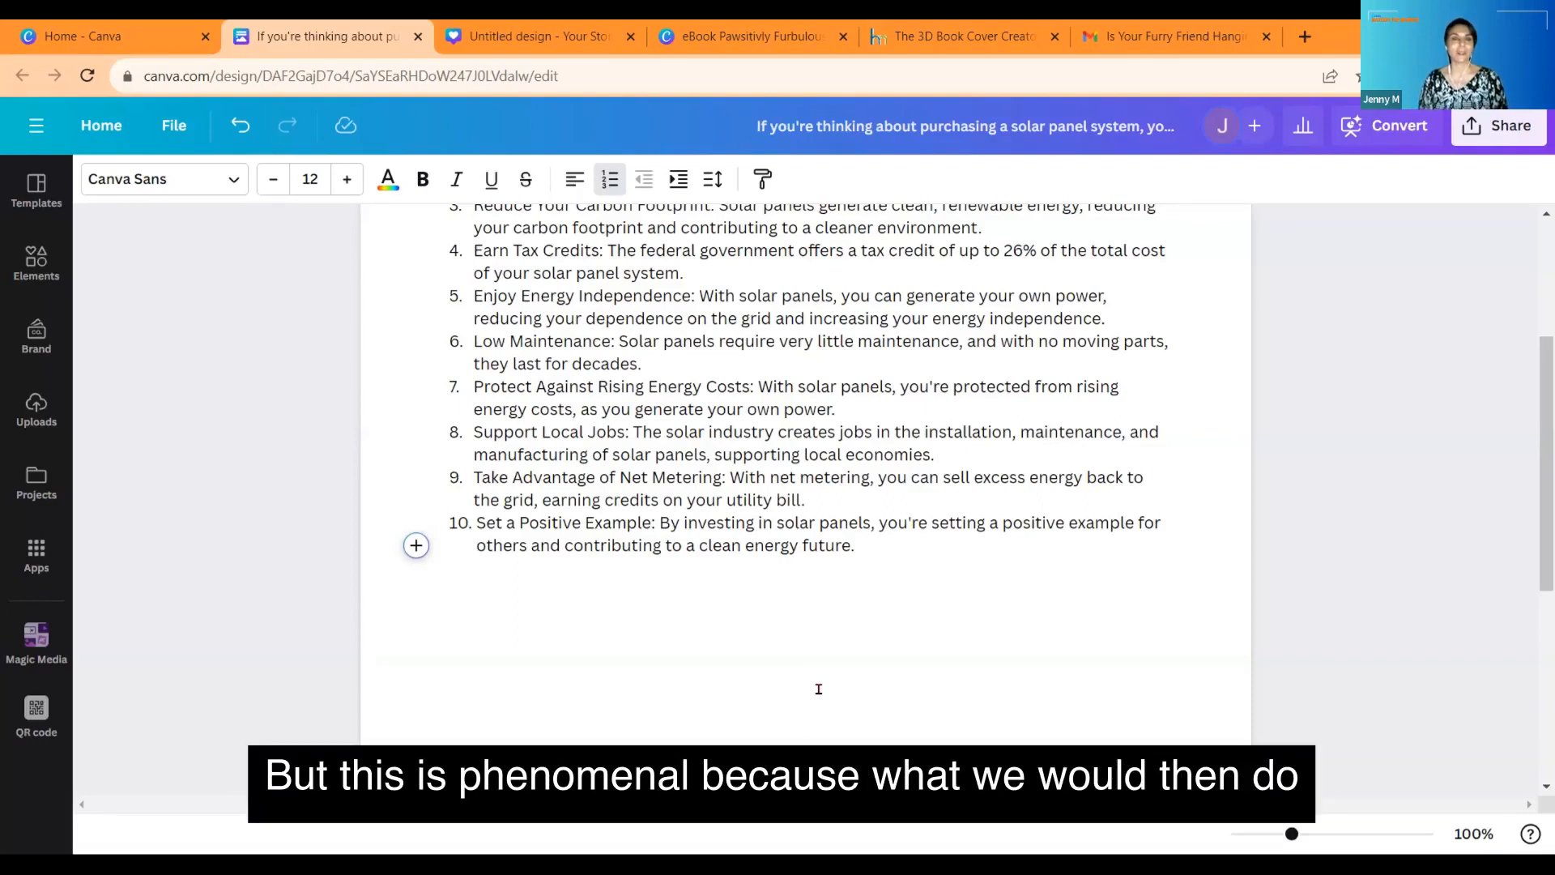
pyautogui.click(857, 684)
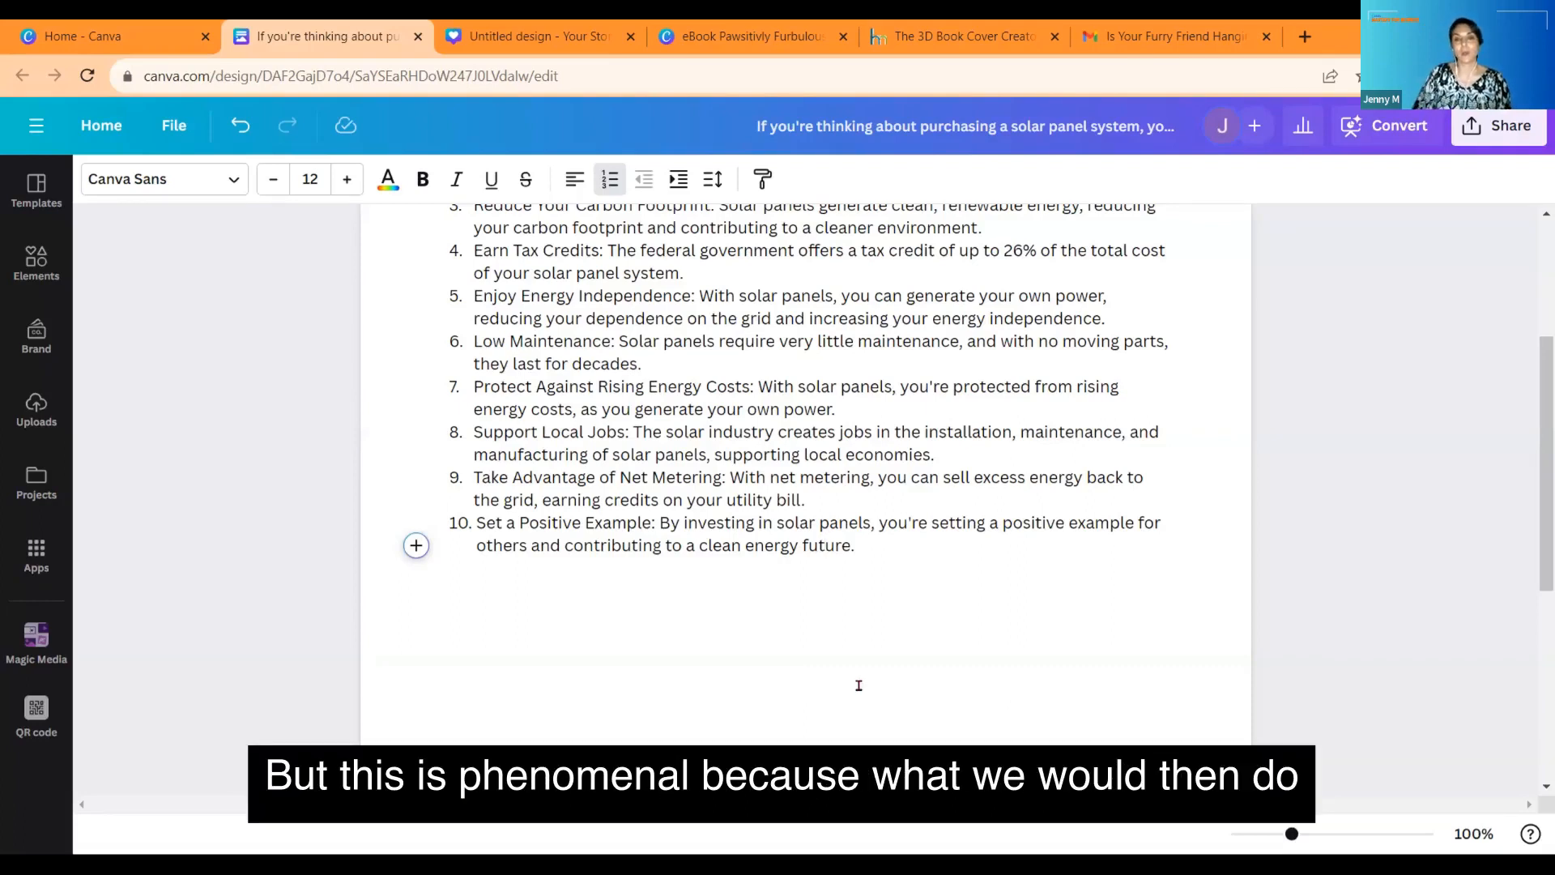
pyautogui.scroll(3, 516, 485)
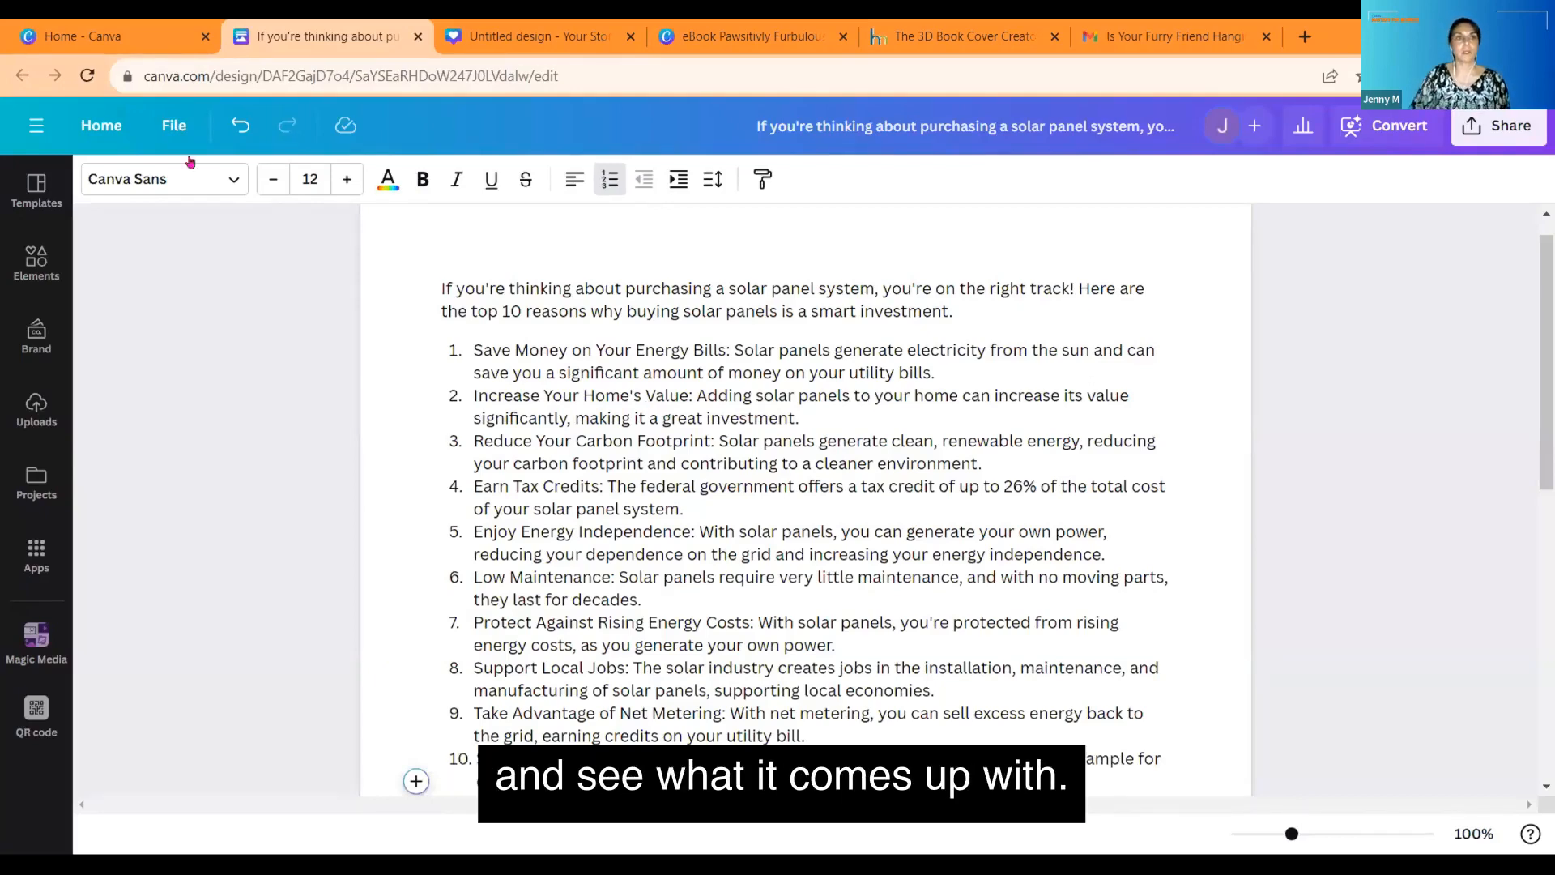
pyautogui.click(149, 44)
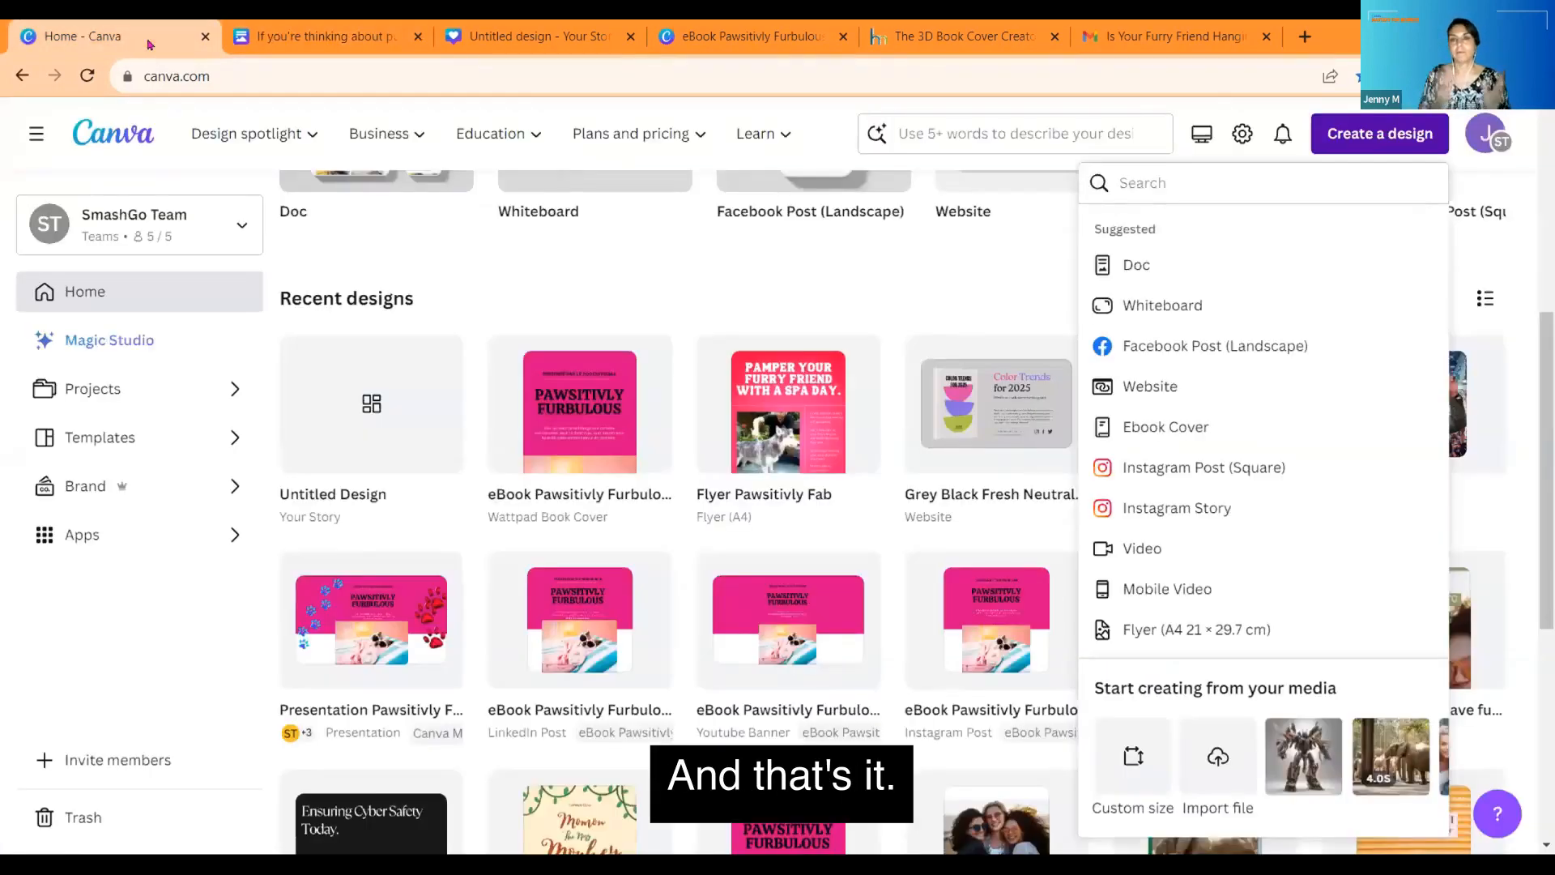